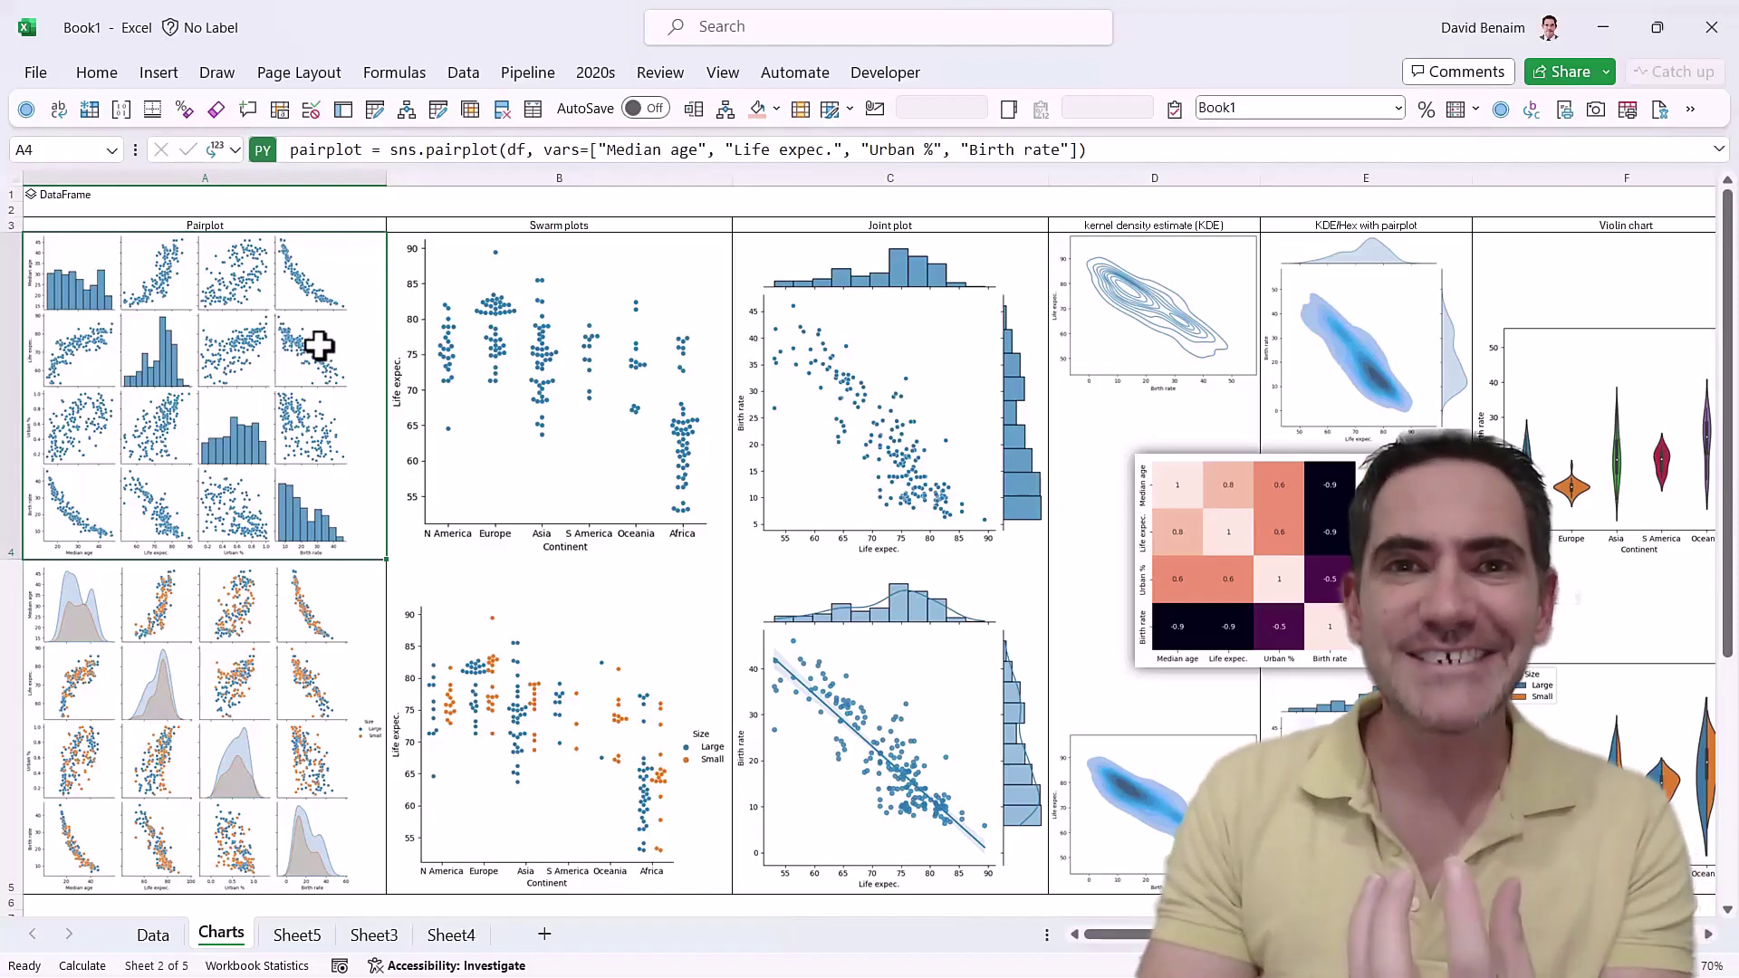
Review the Python code behind the pairplot and swarm plot chart cells.
left_click(479, 376)
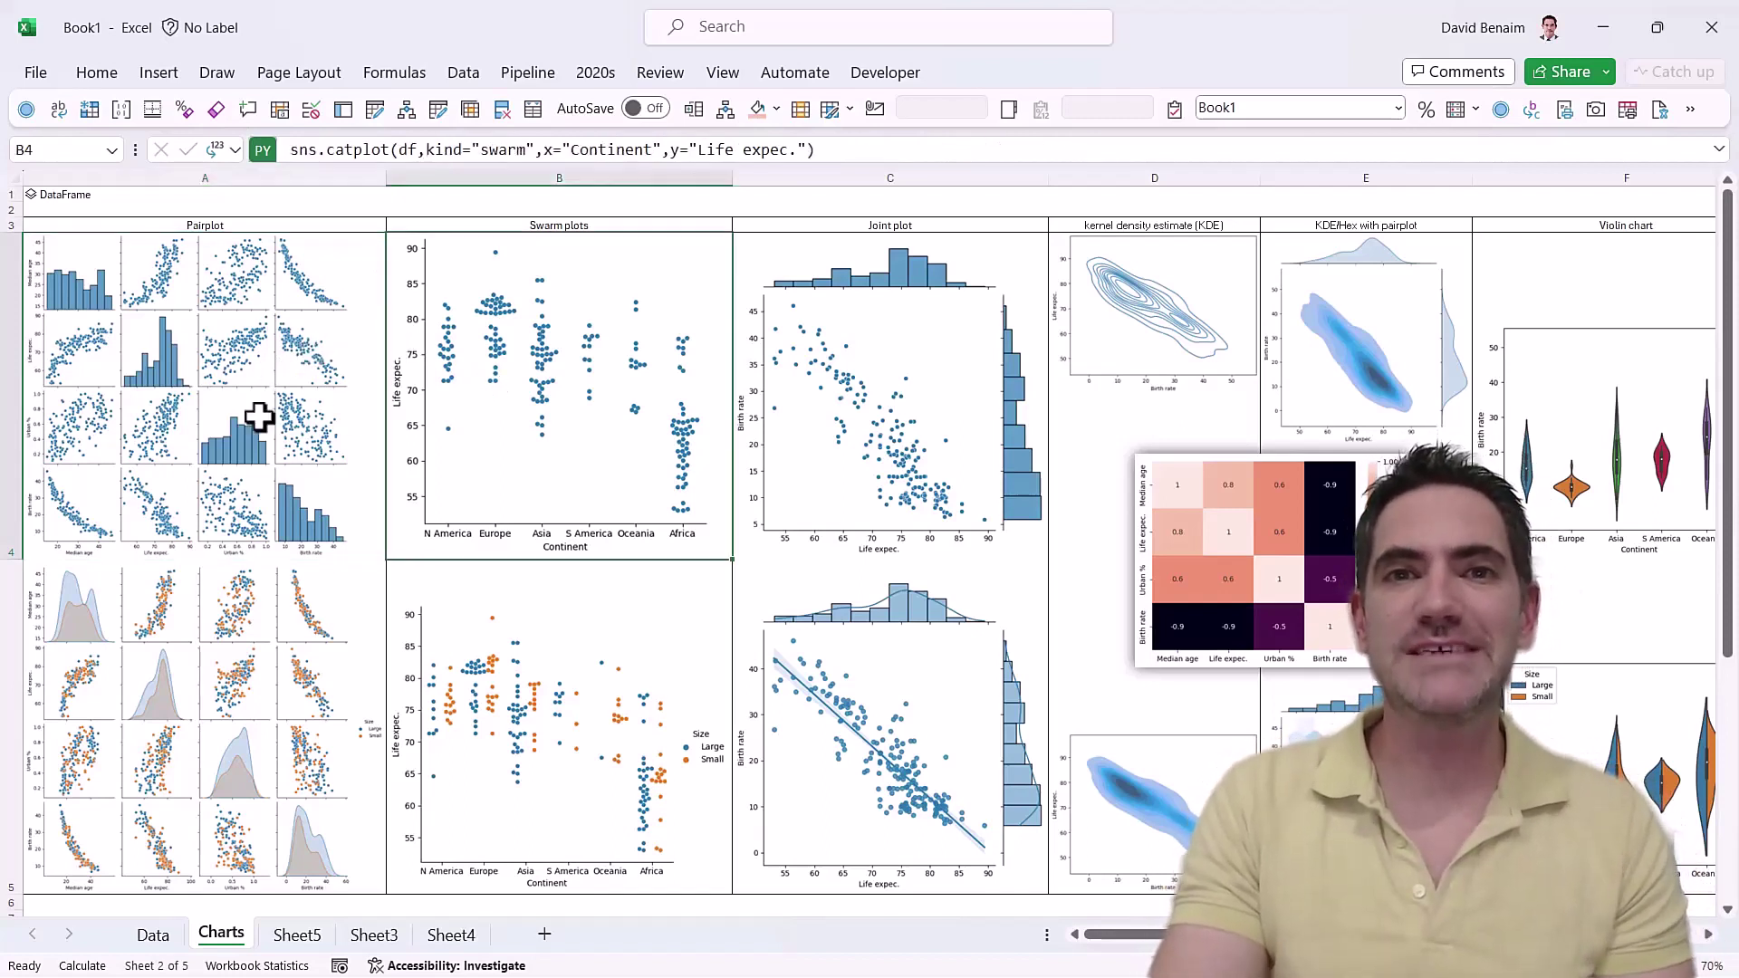
left_click(259, 416)
left_click(256, 576)
left_click(521, 628)
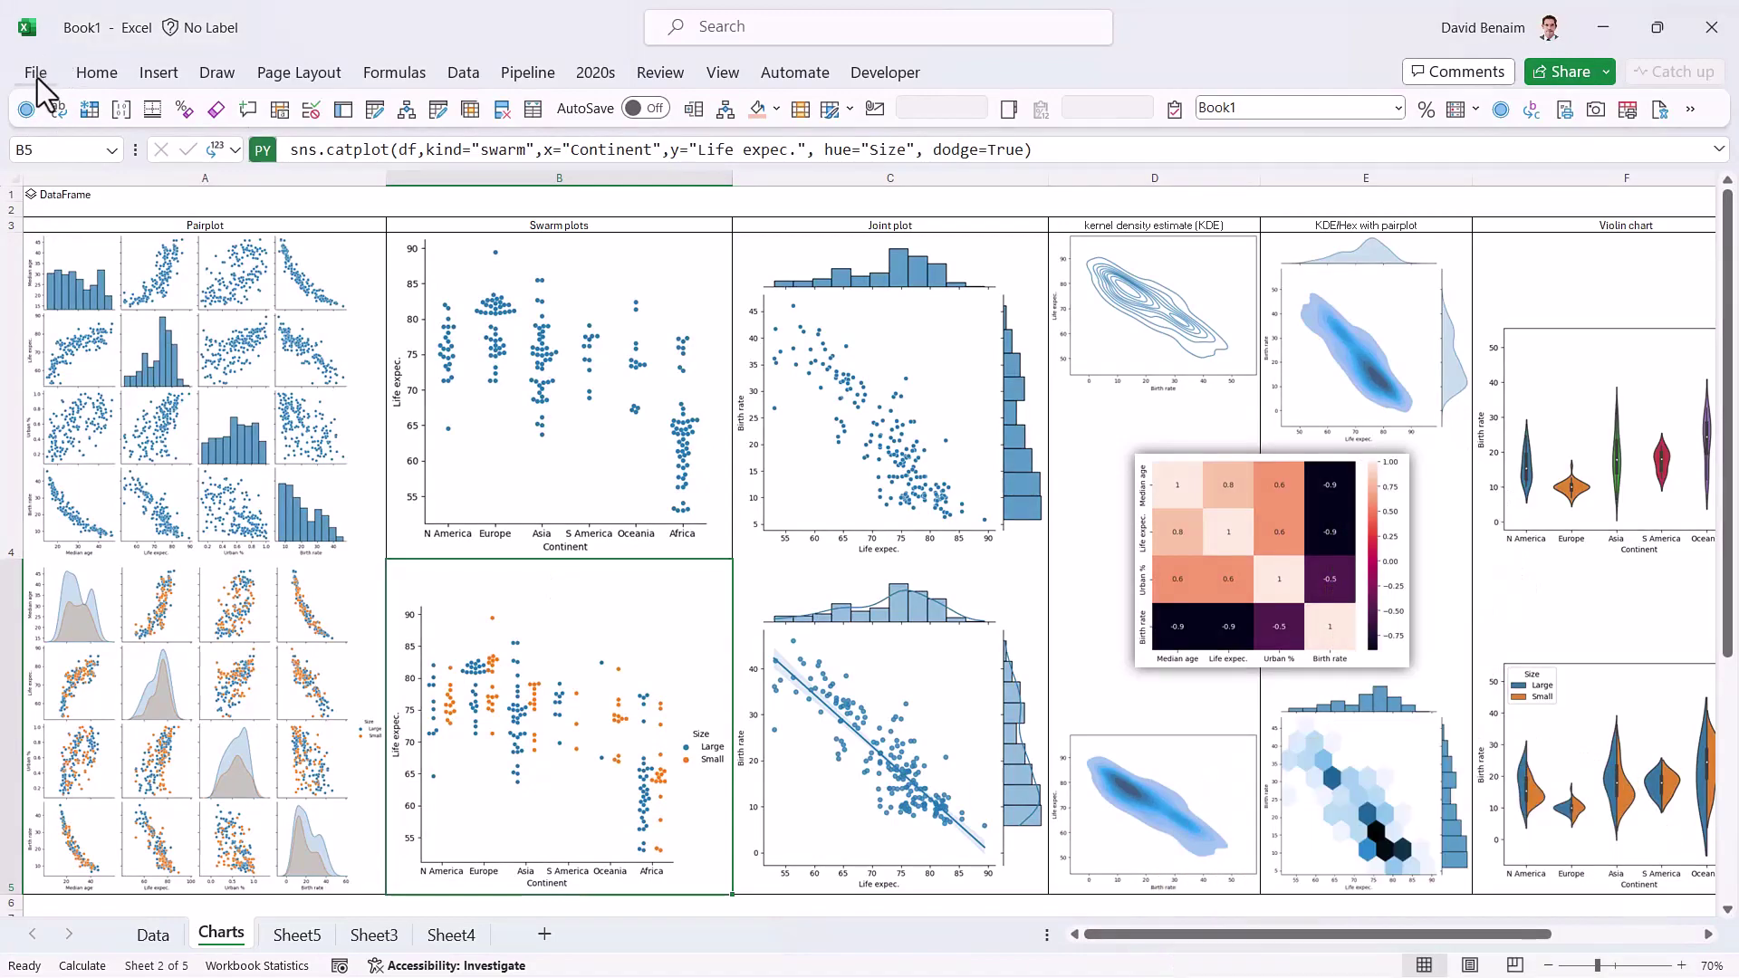
Check the account and version information, then view the joint plot code in C4.
left_click(36, 74)
left_click(82, 883)
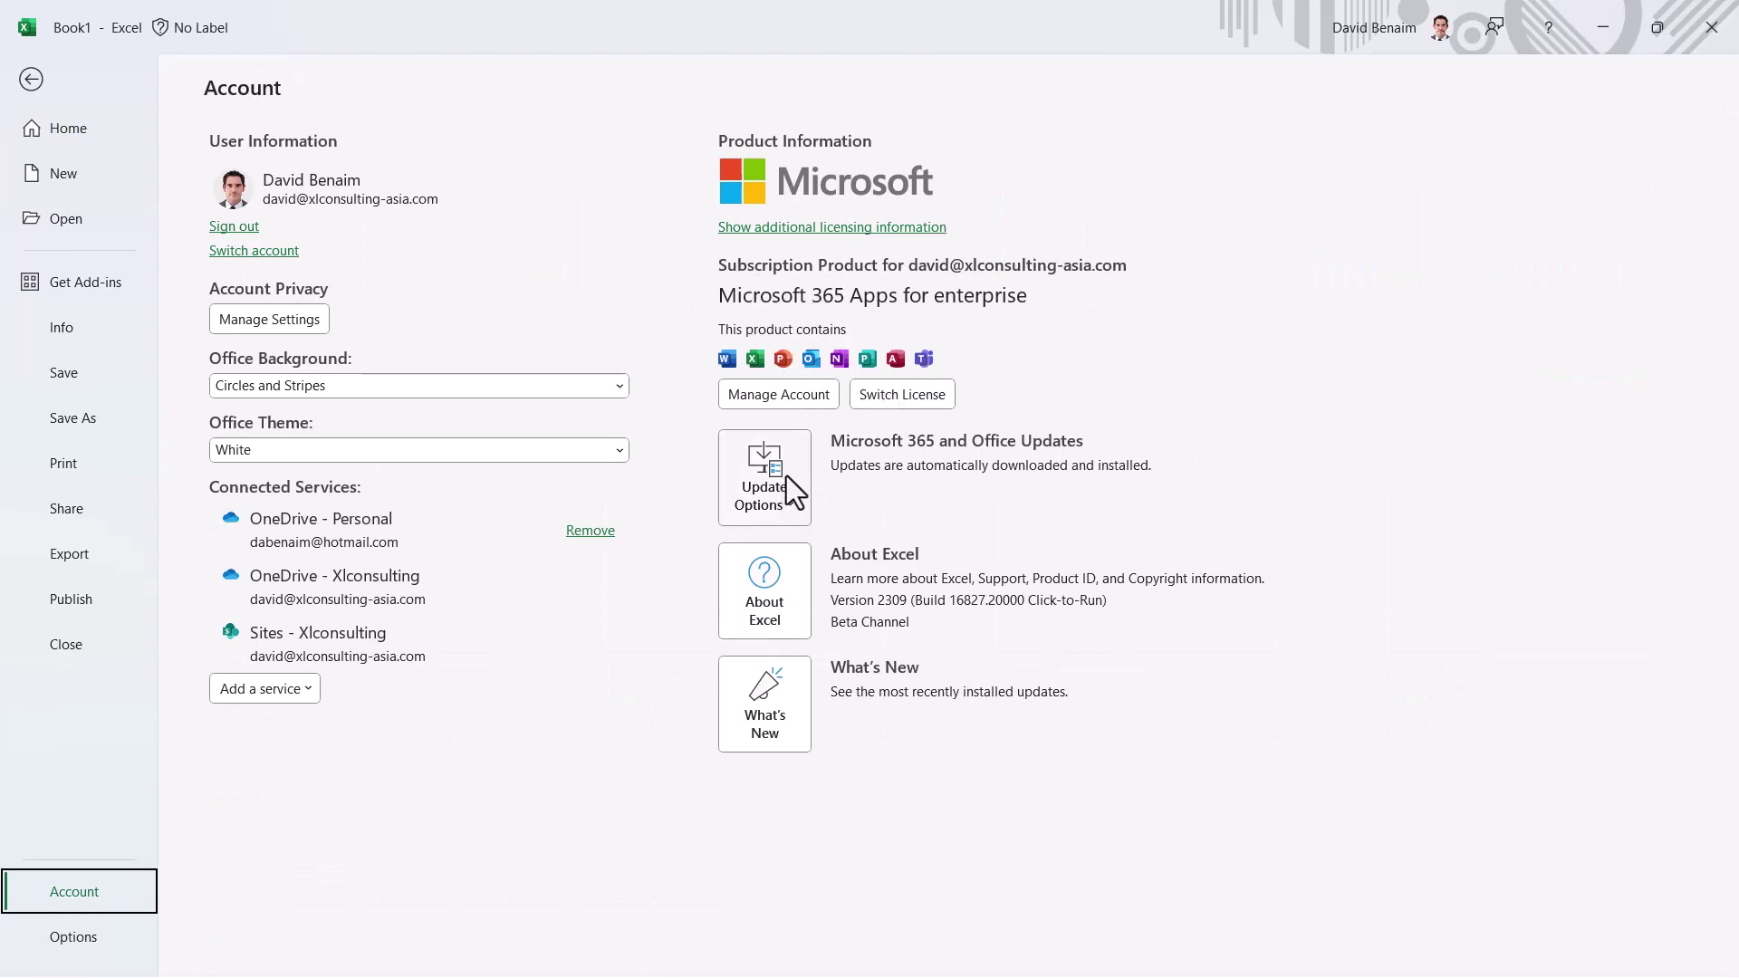
left_click(39, 76)
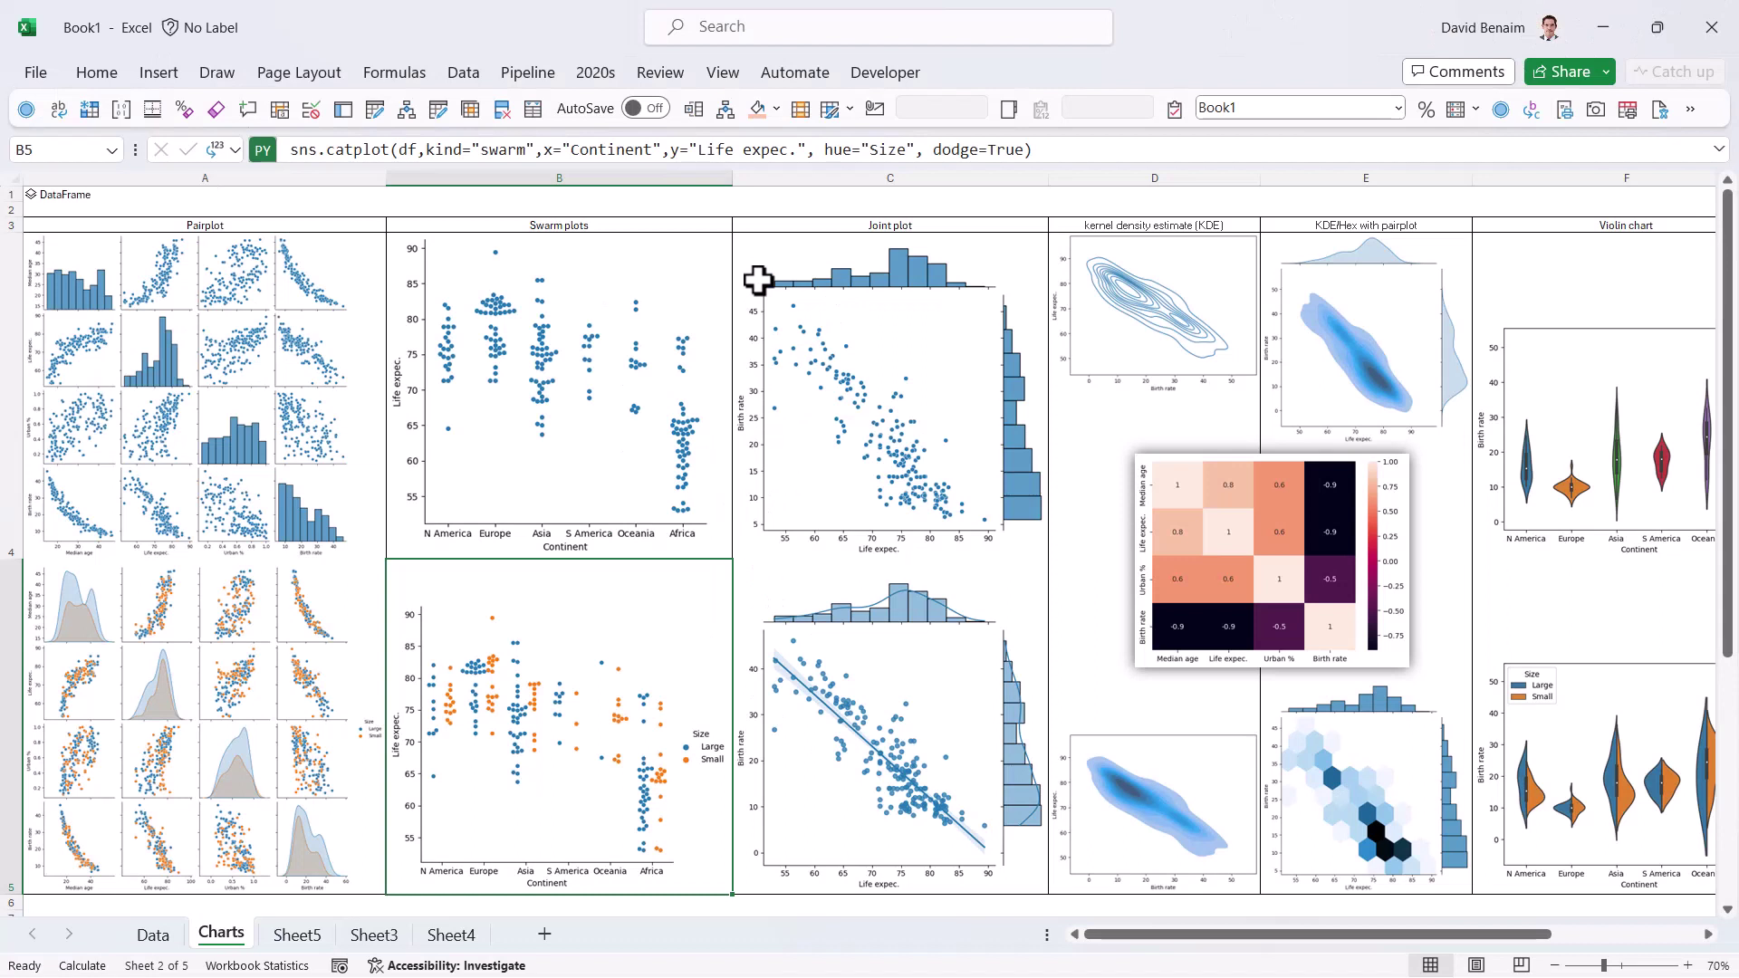
left_click(812, 274)
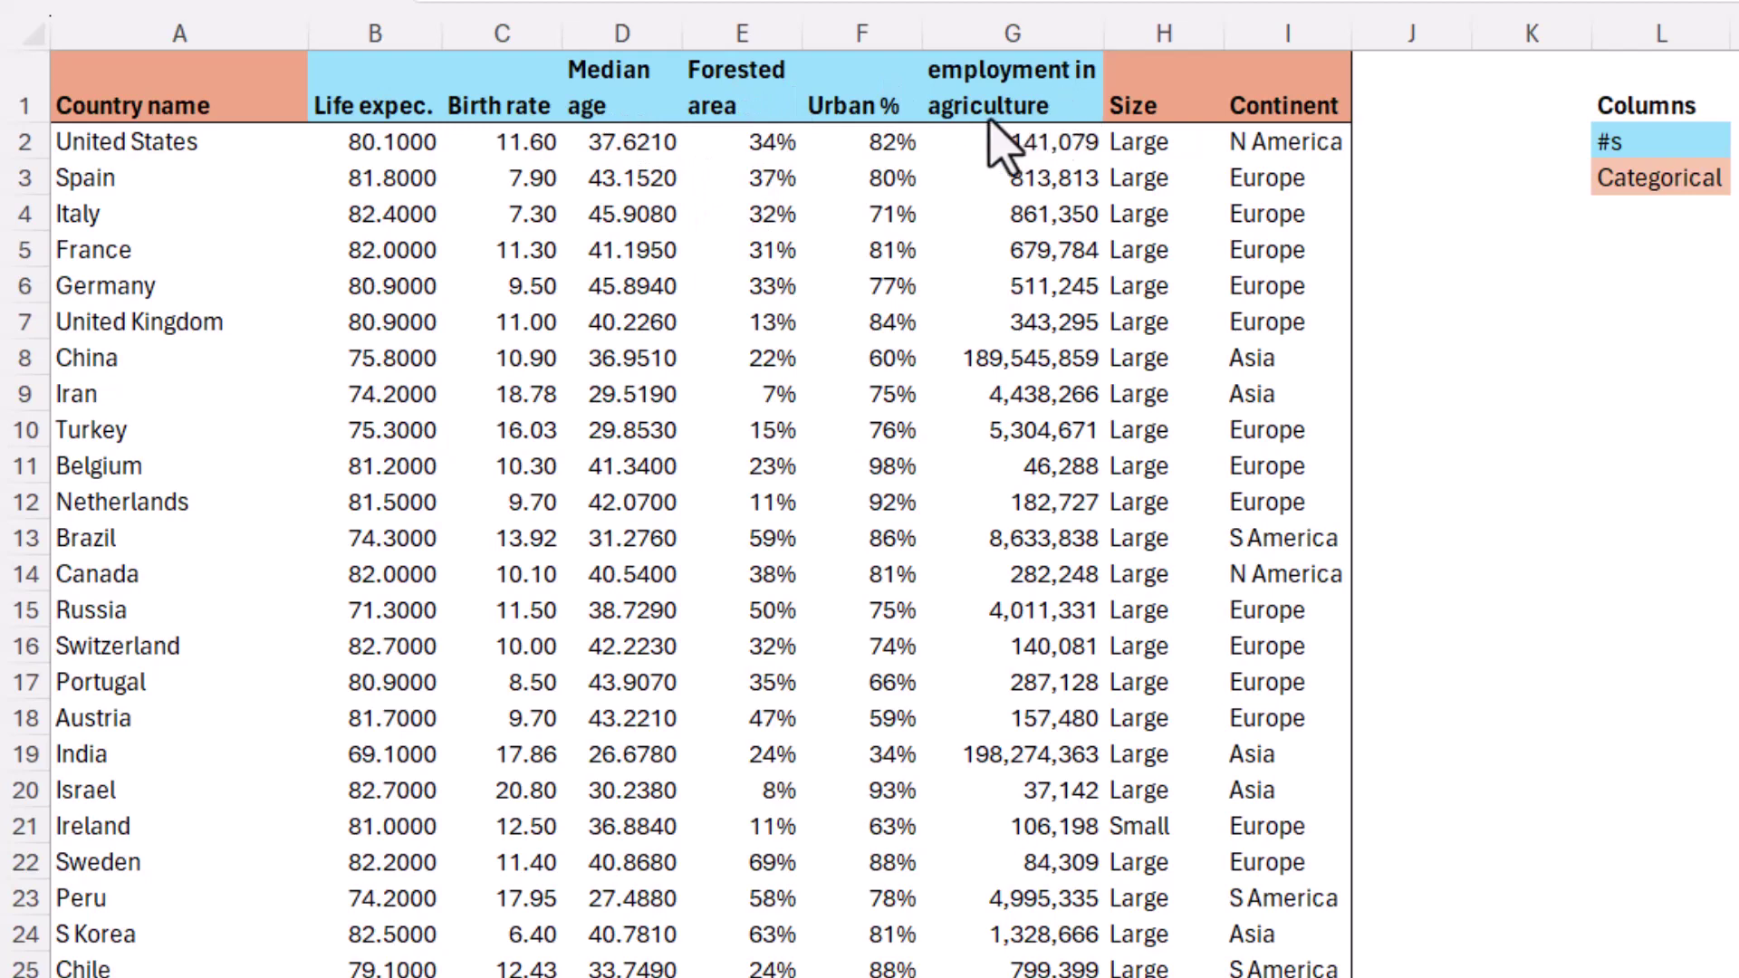
On the Data sheet, mark the categorical Size and Continent headers and the numeric headers B1:G1.
left_click(1149, 104)
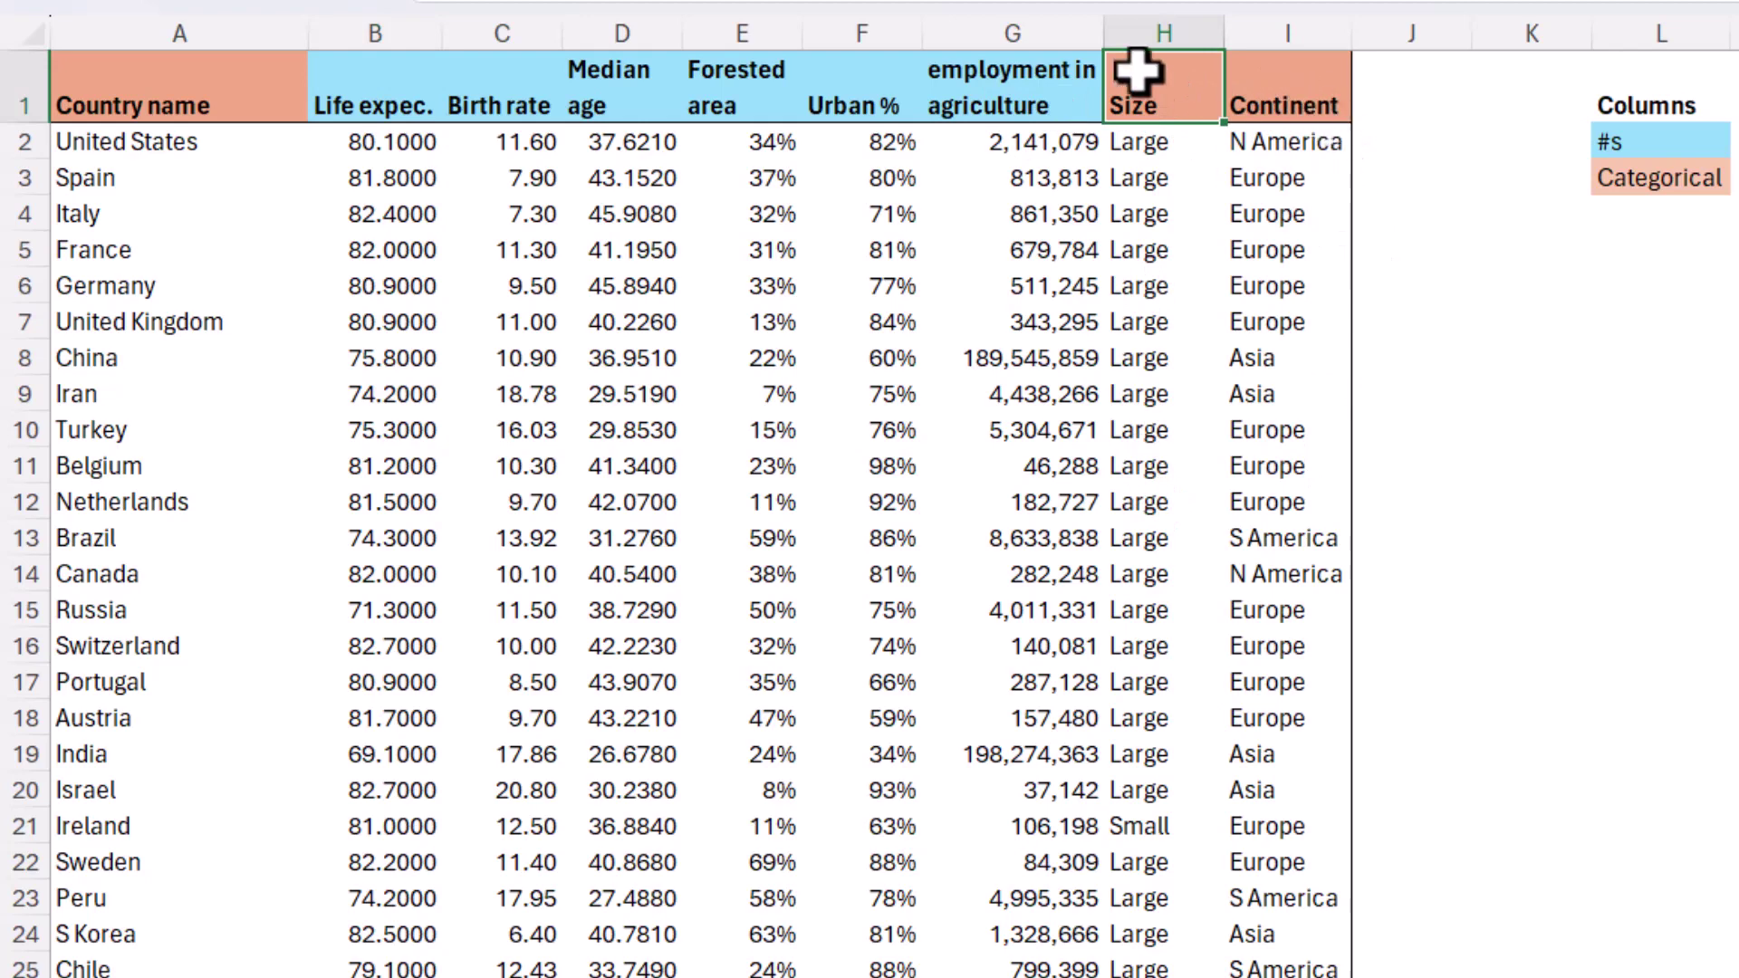
left_click(1650, 186)
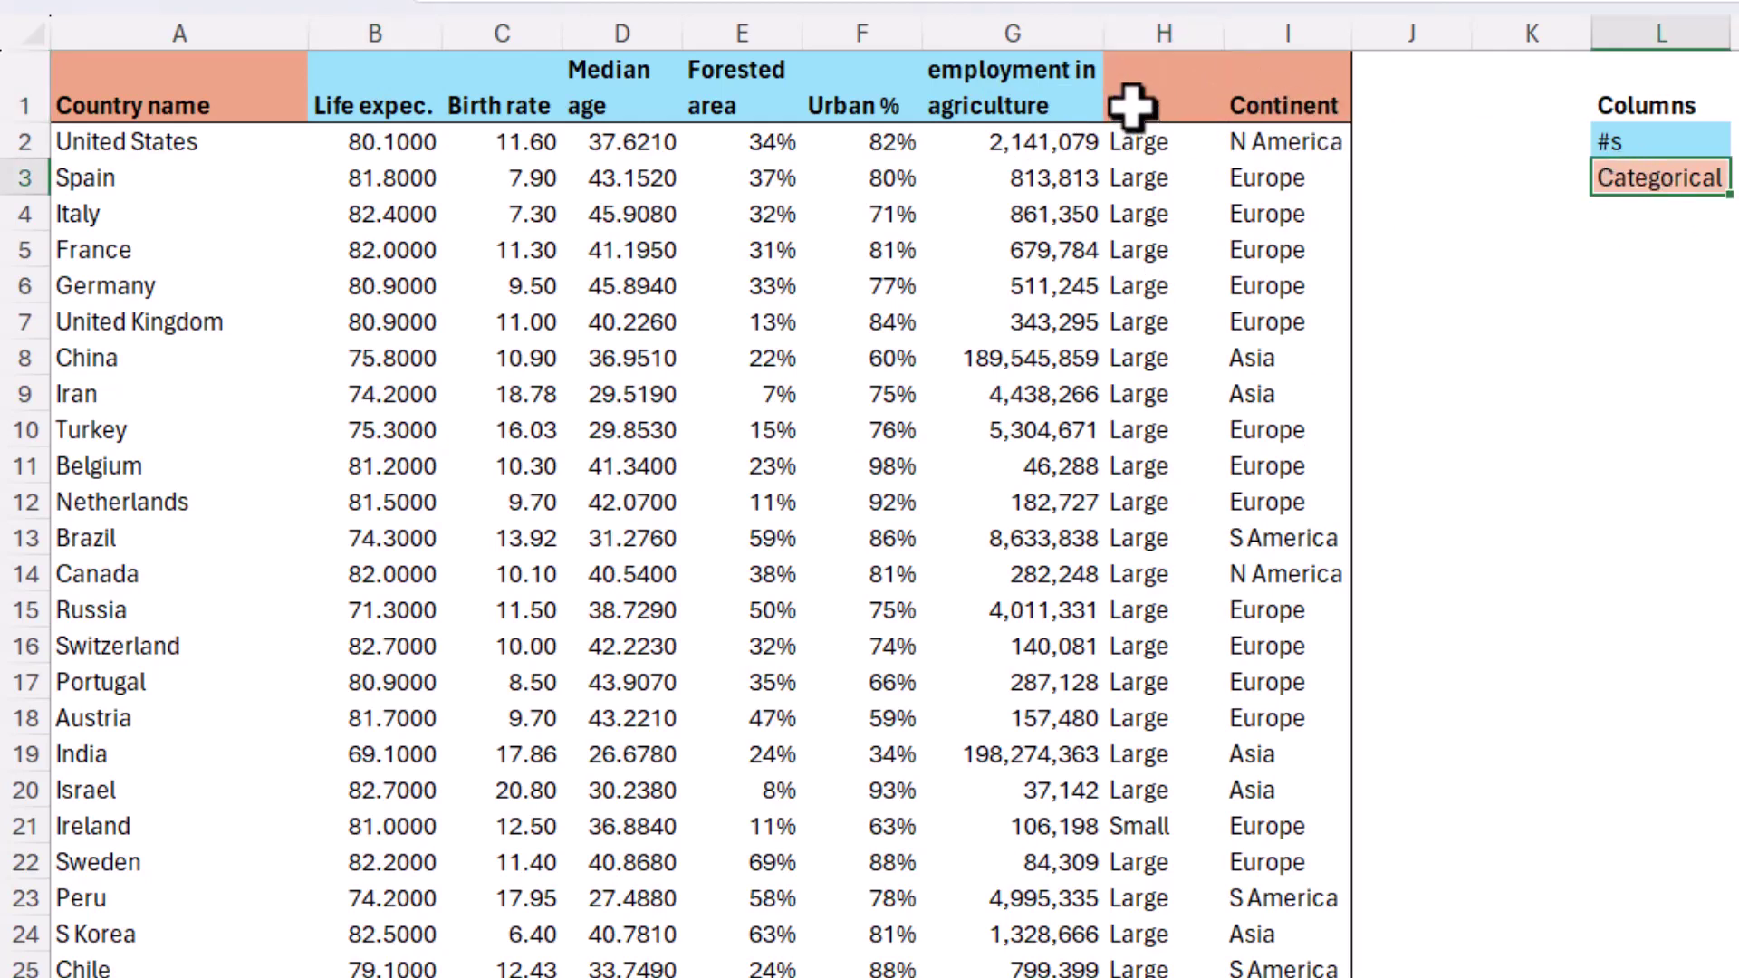
left_click_drag(1130, 109, 1320, 93)
left_click_drag(362, 107, 994, 68)
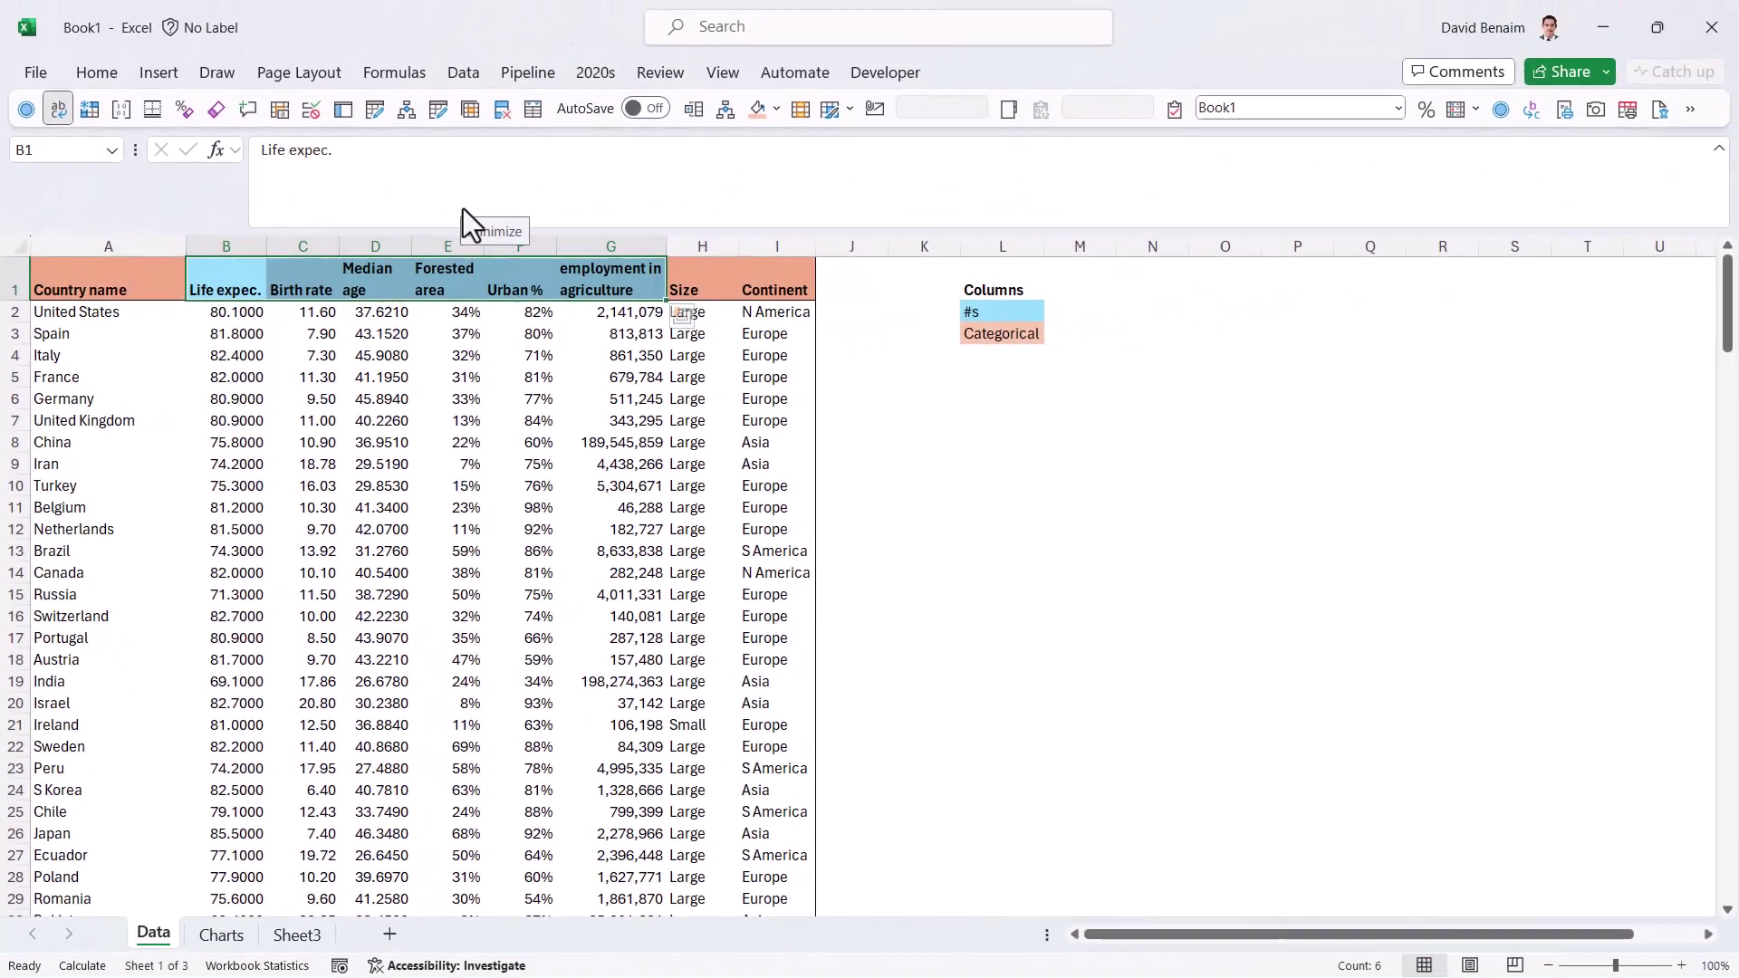
In Charts cell A1, create and commit the Python formula df=xl("Data!A1:I197") from the country table.
left_click(225, 937)
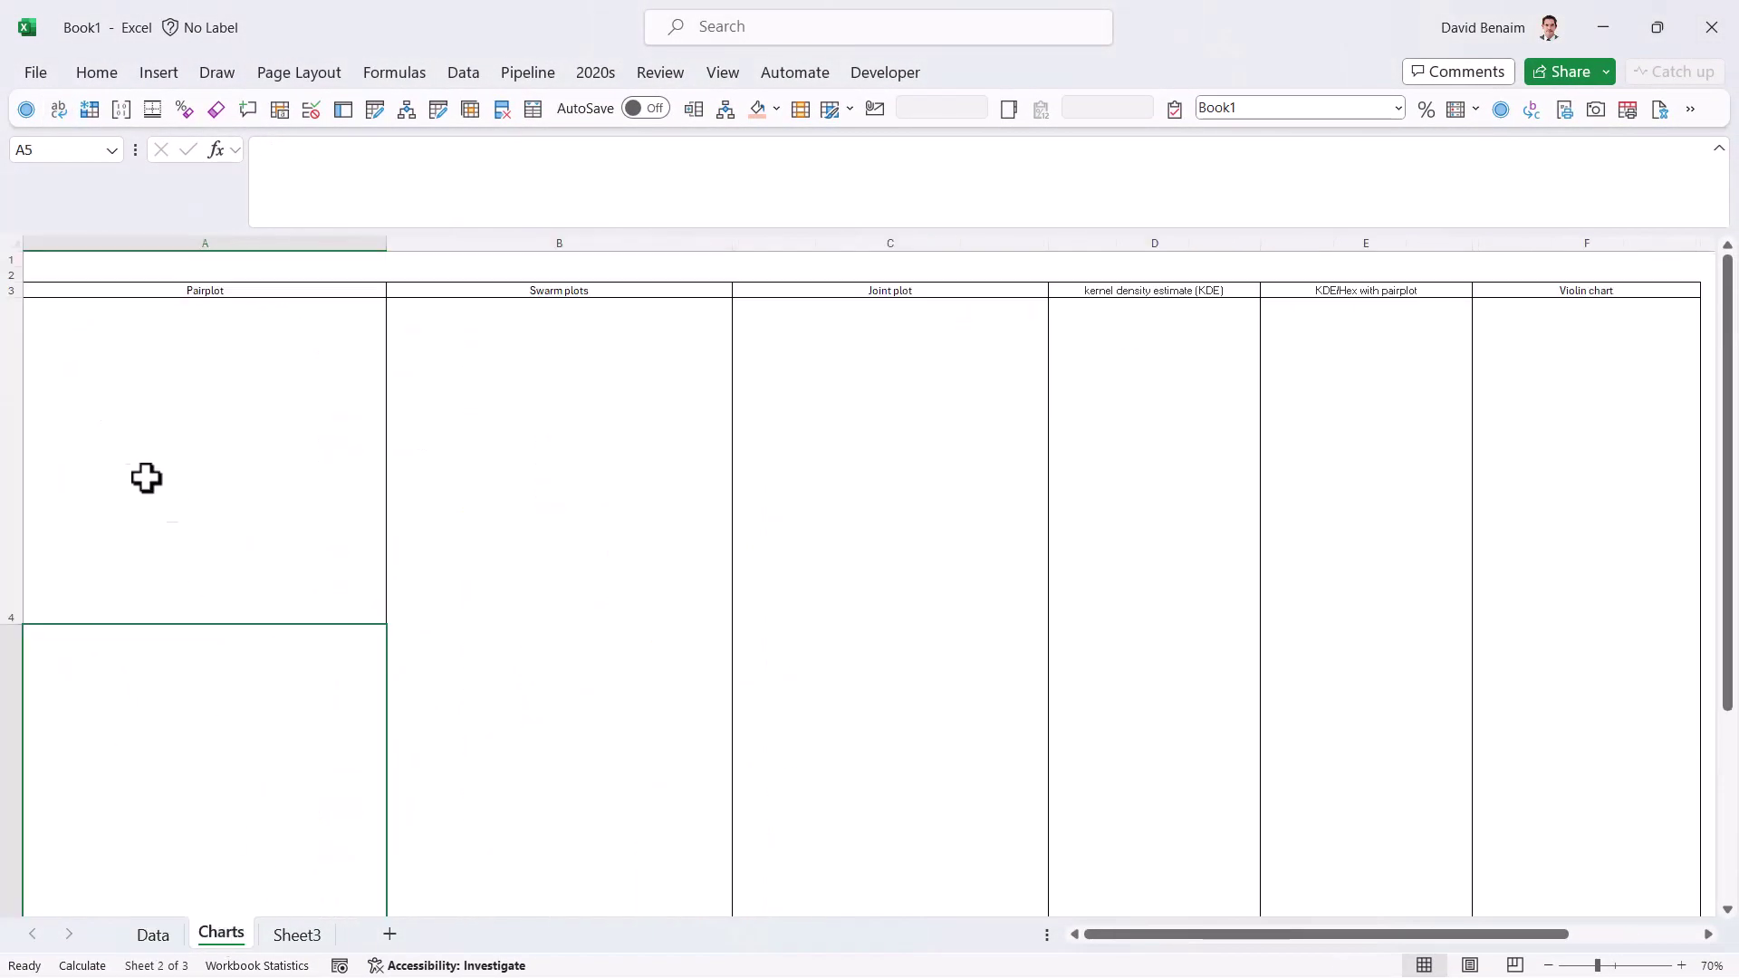
left_click(172, 264)
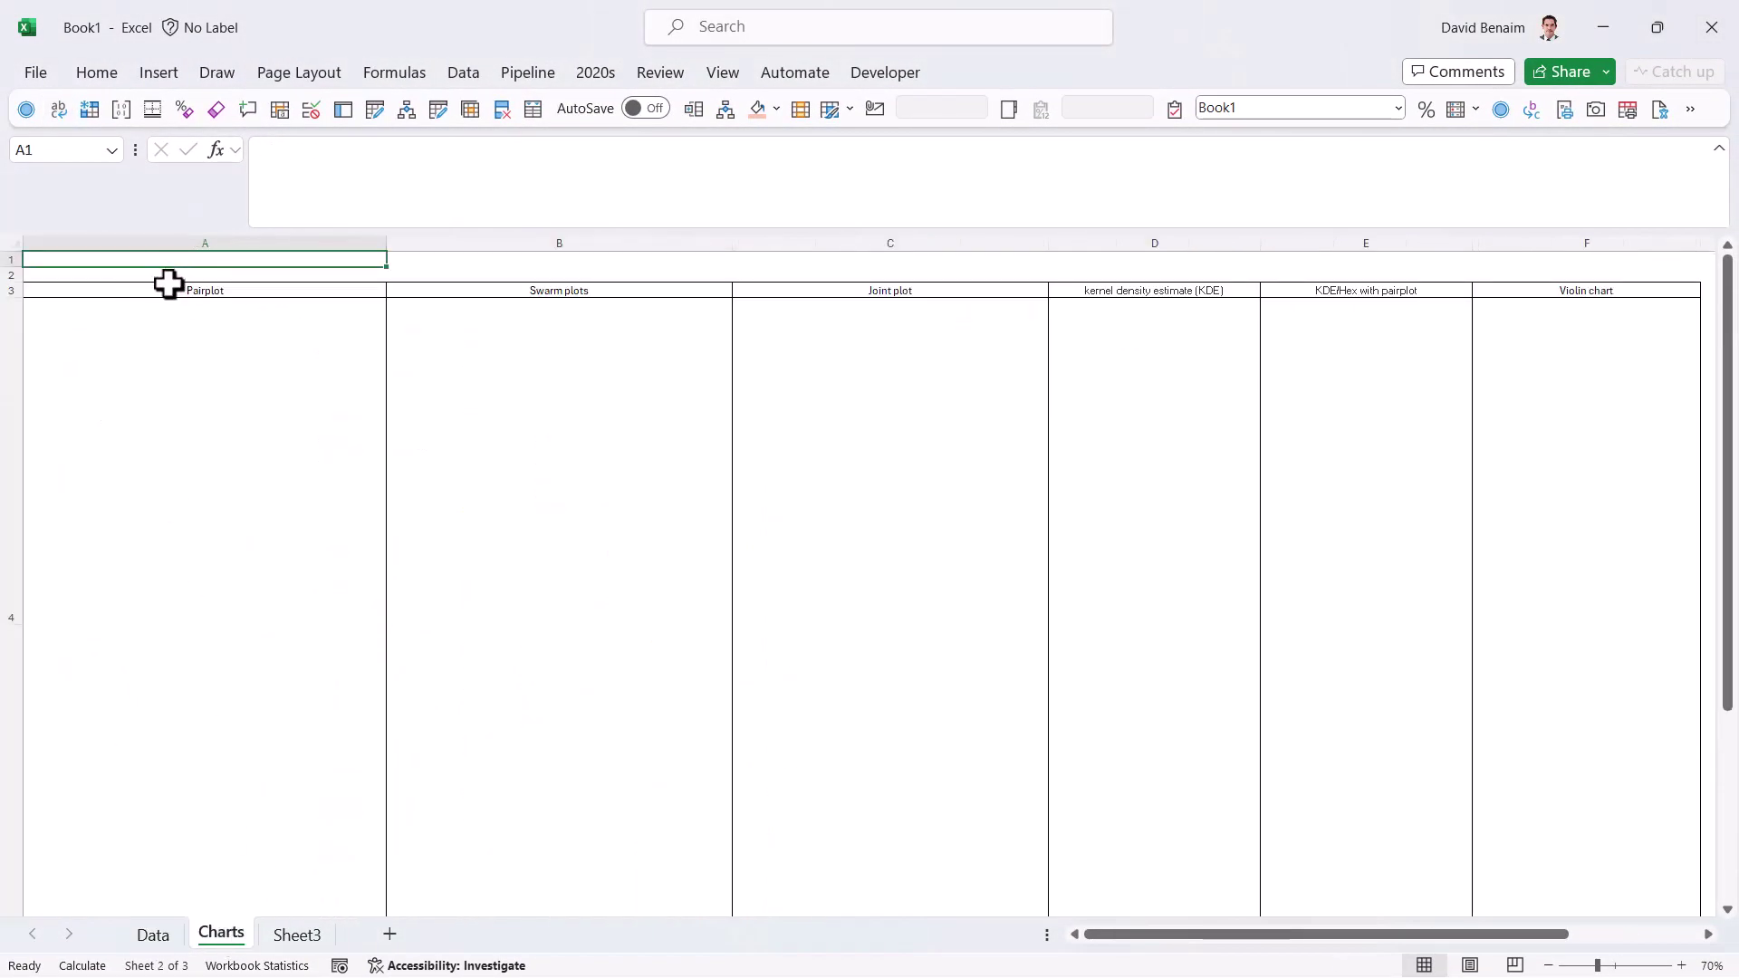
left_click(389, 74)
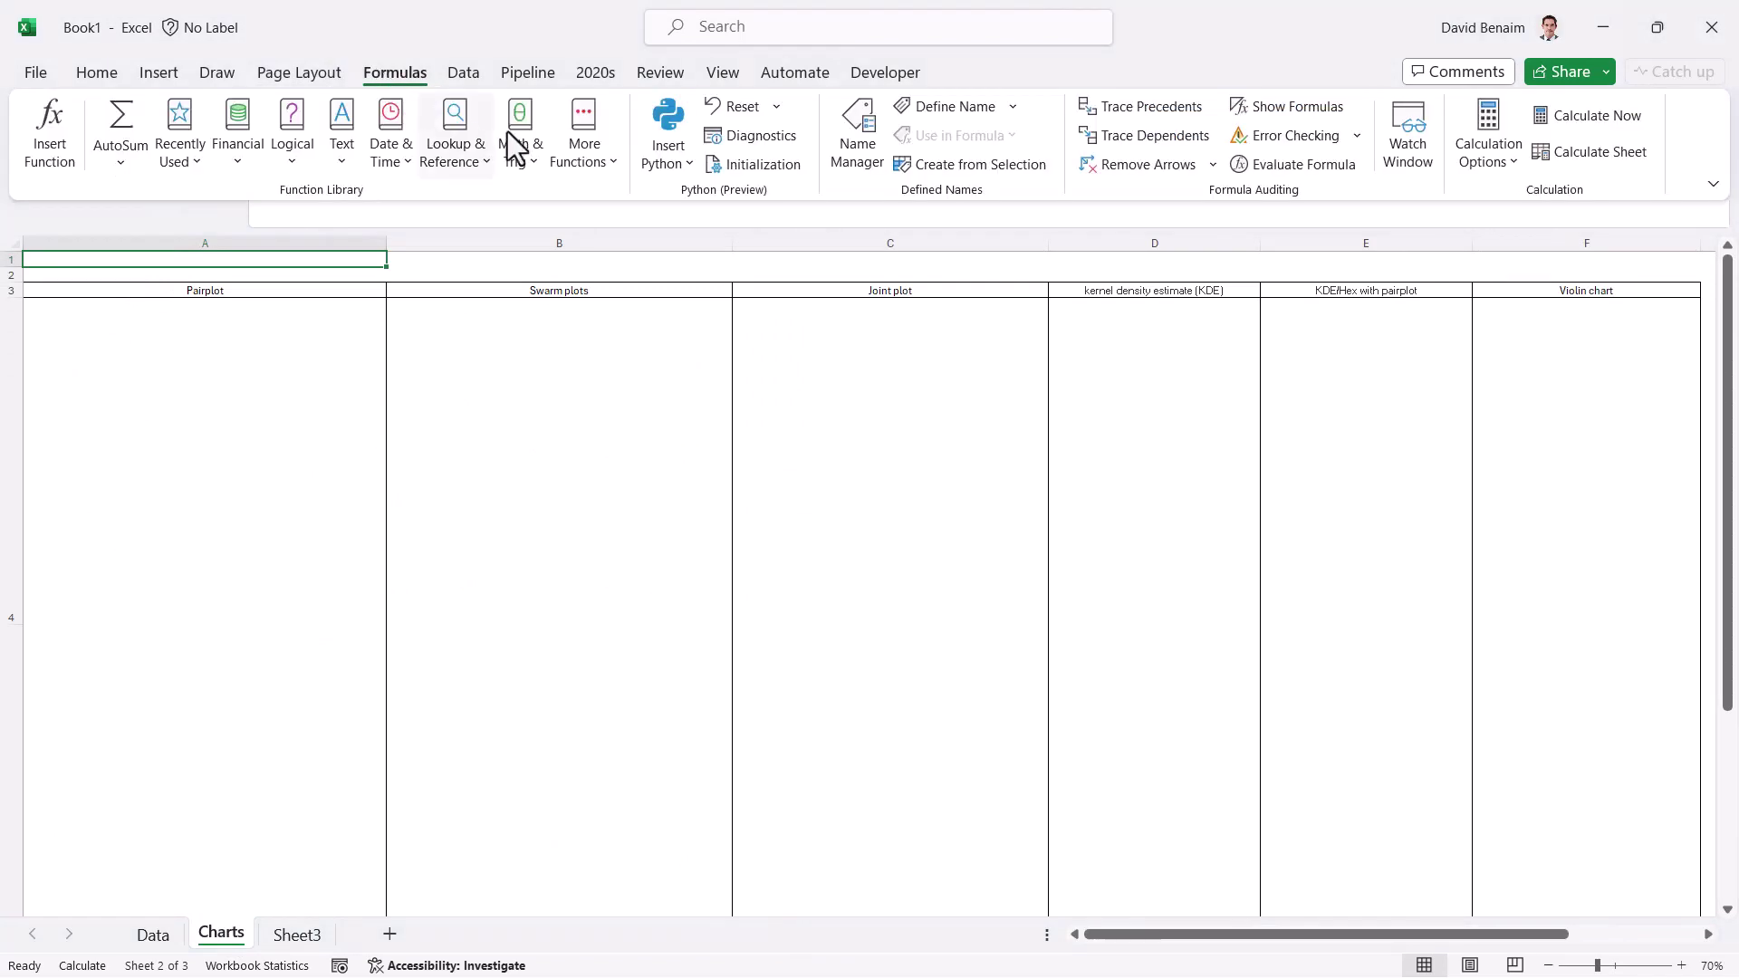
left_click(675, 122)
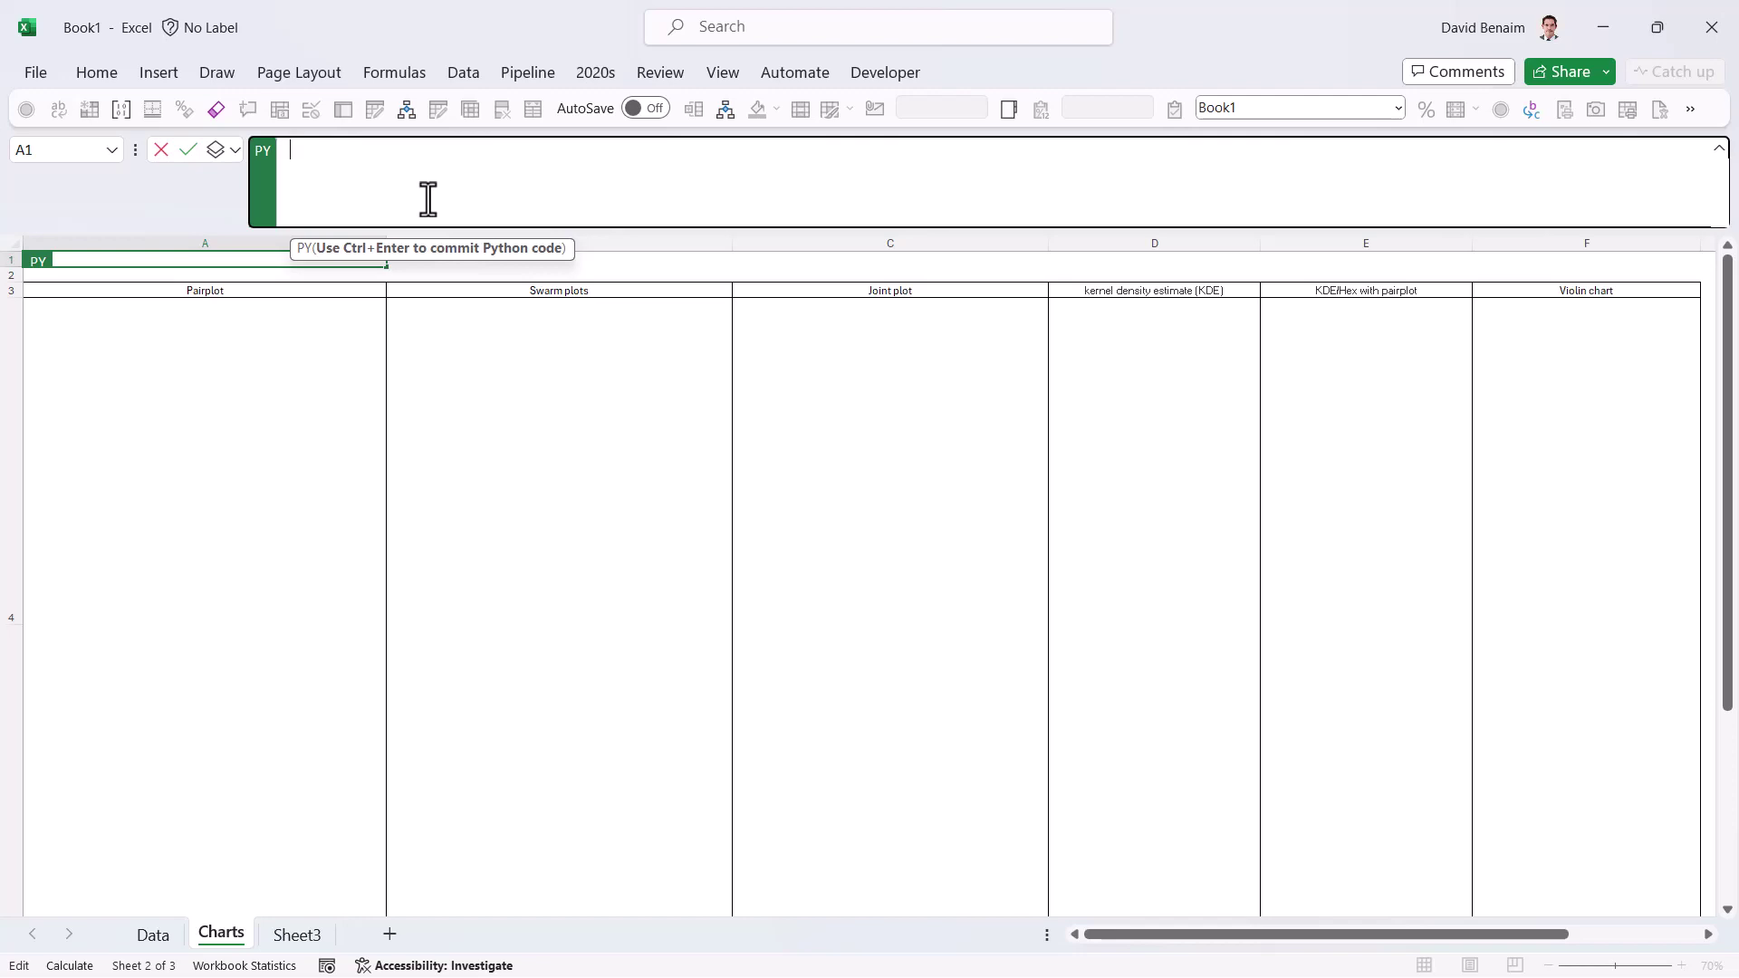
type("=")
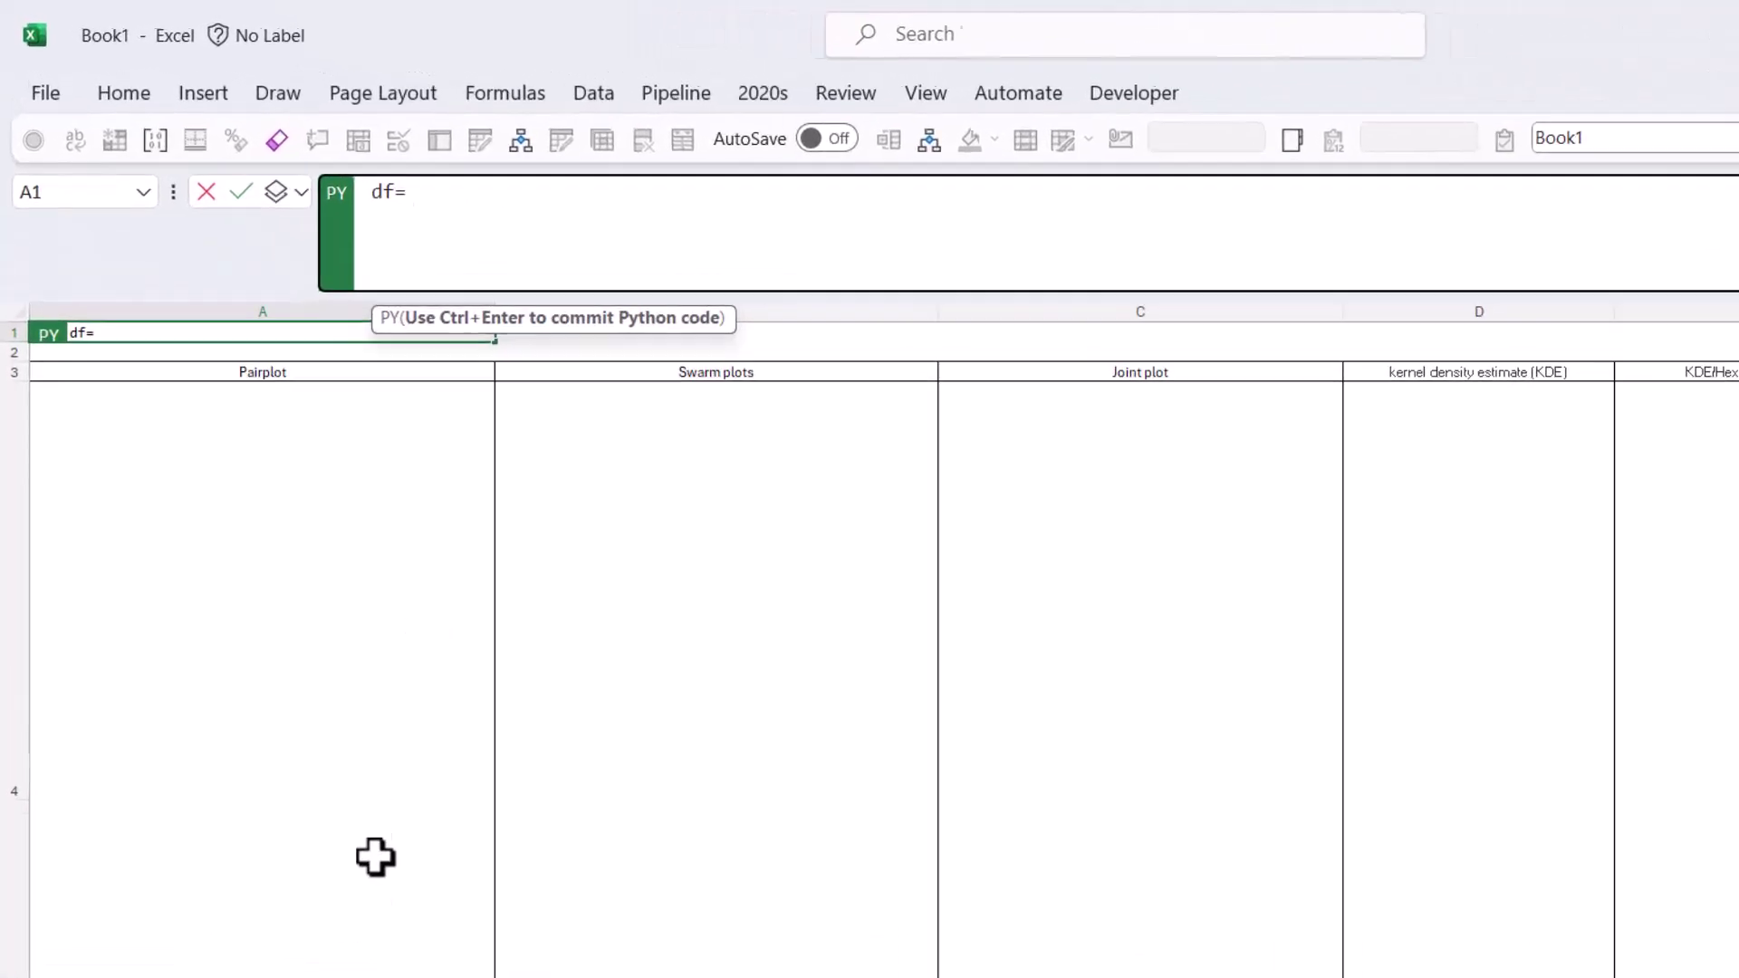
left_click(153, 935)
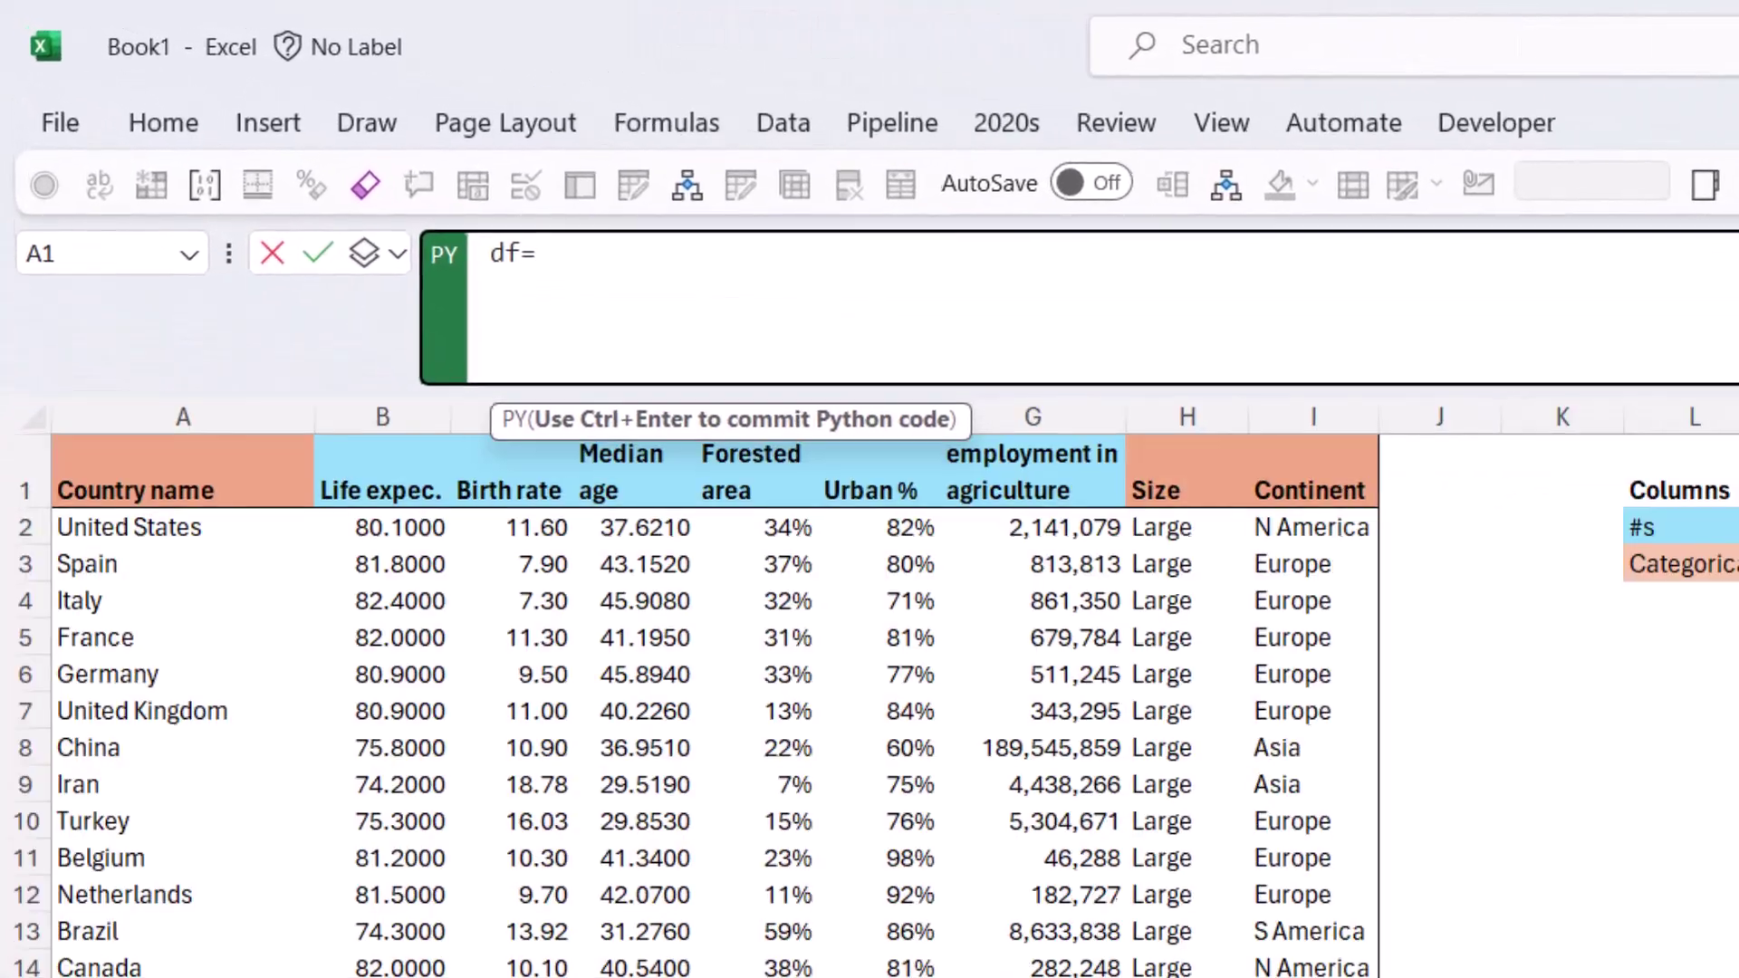
left_click_drag(109, 492, 1313, 976)
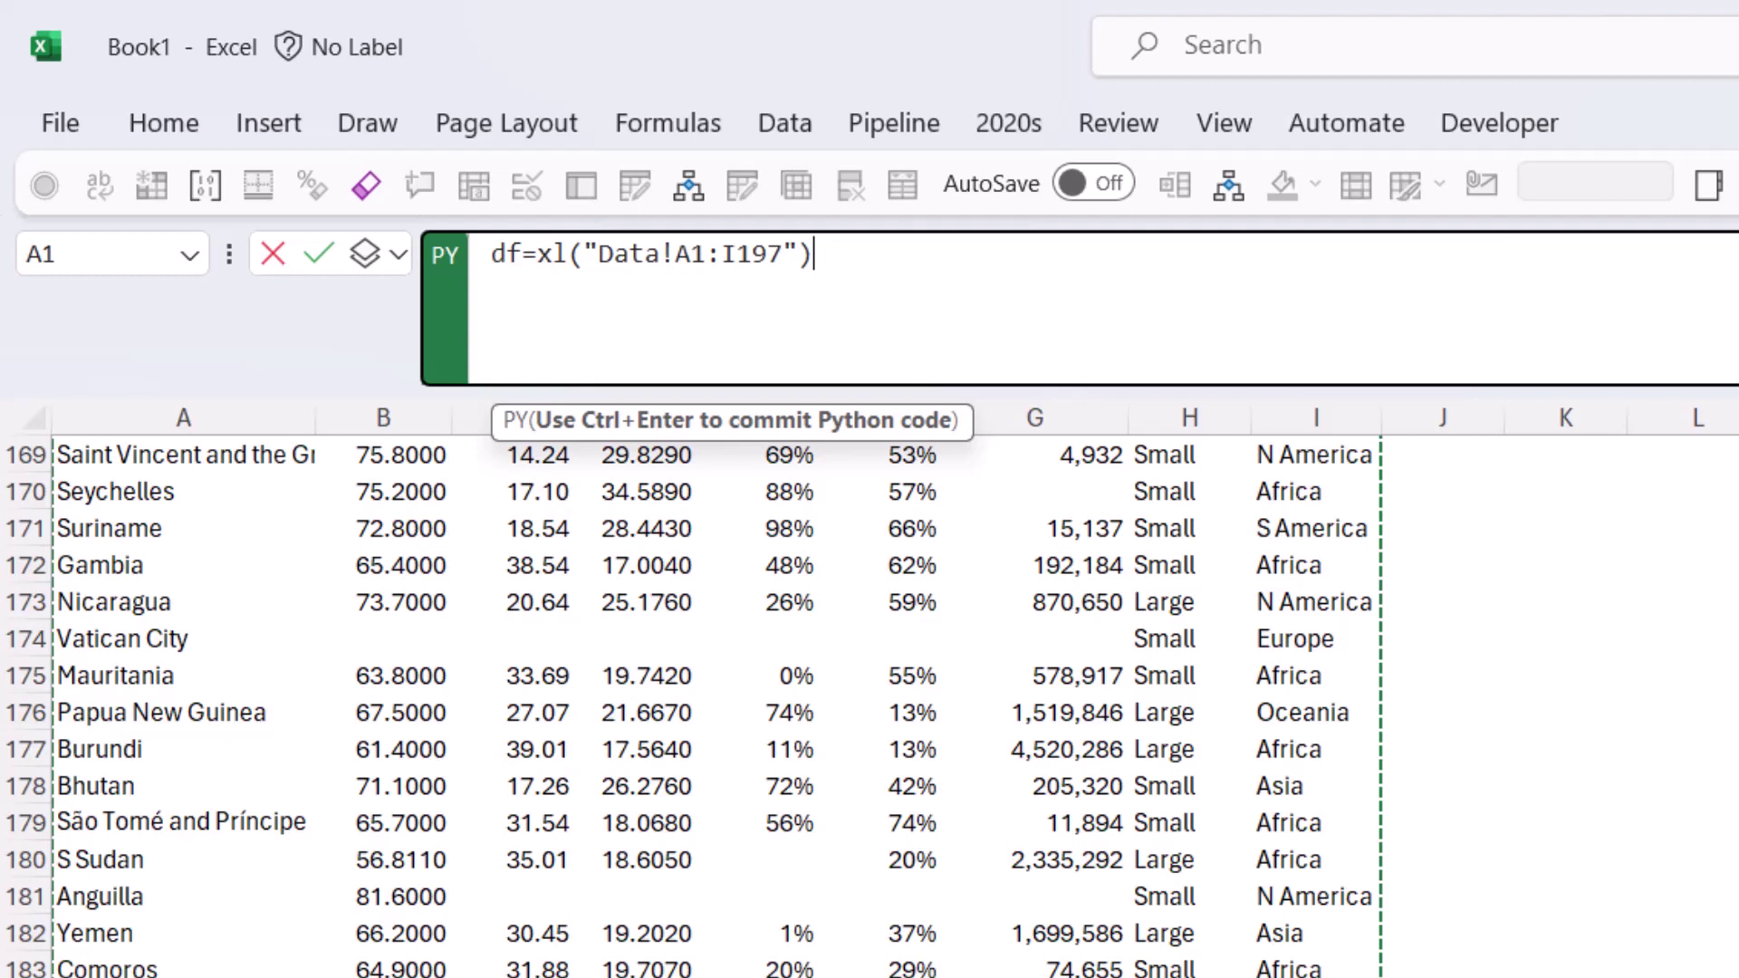
key("ctrl+Return")
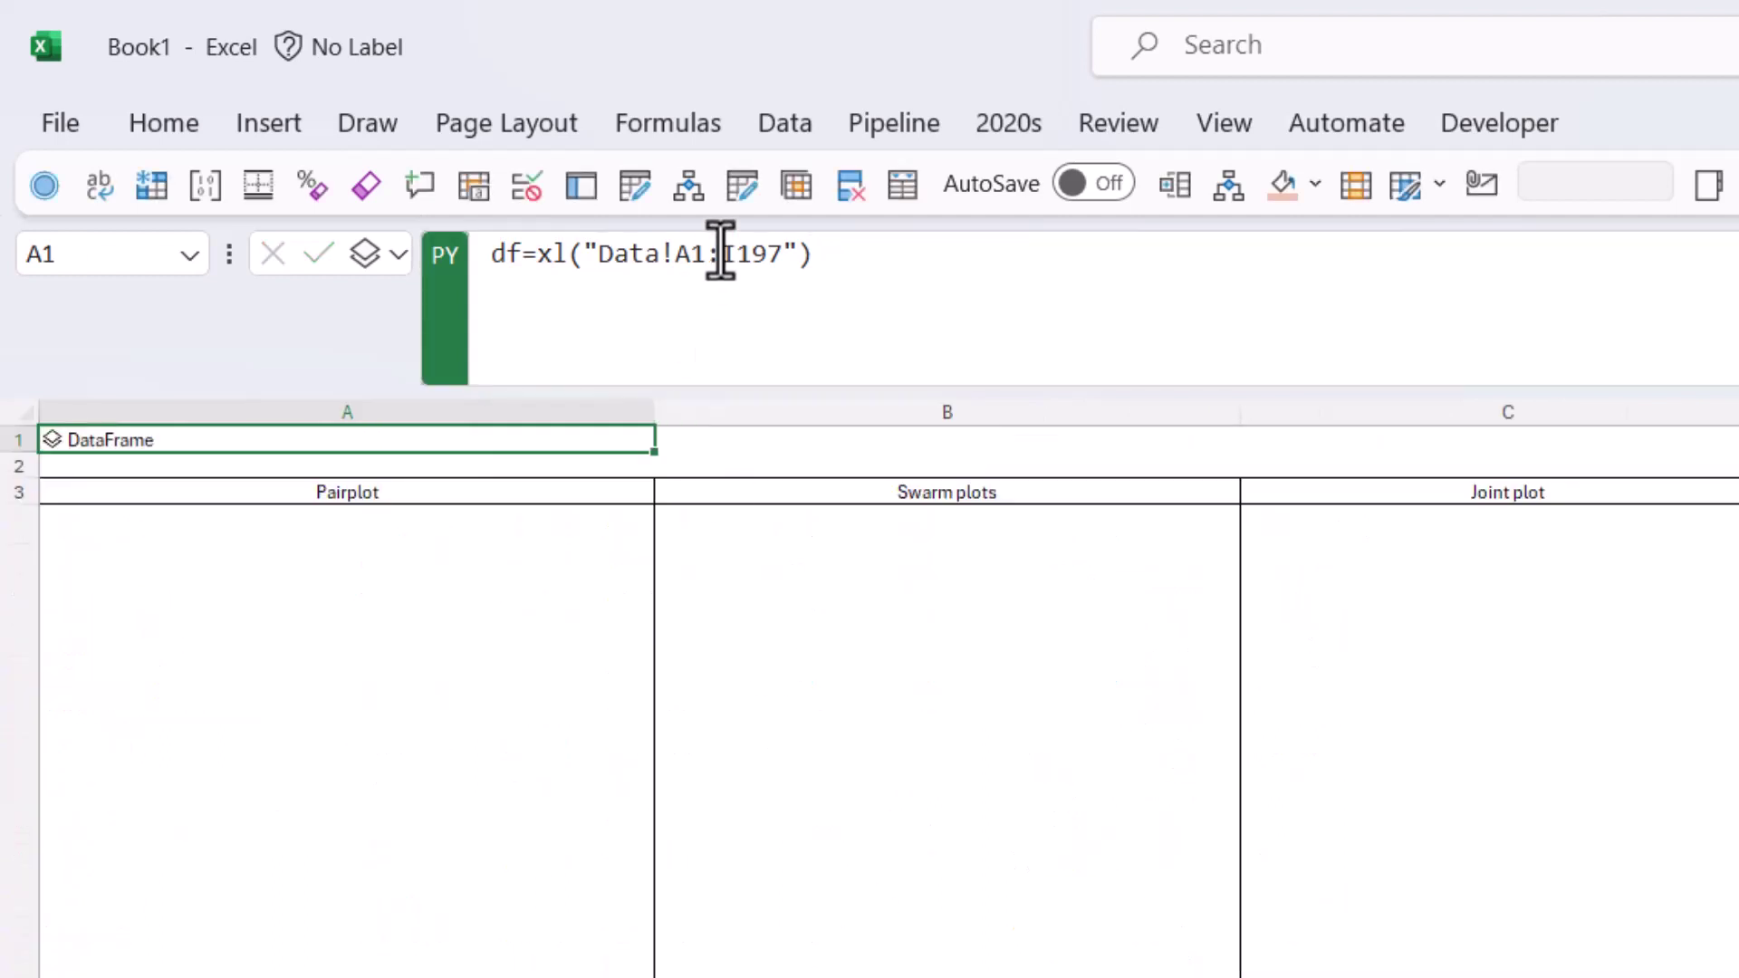
left_click(721, 251)
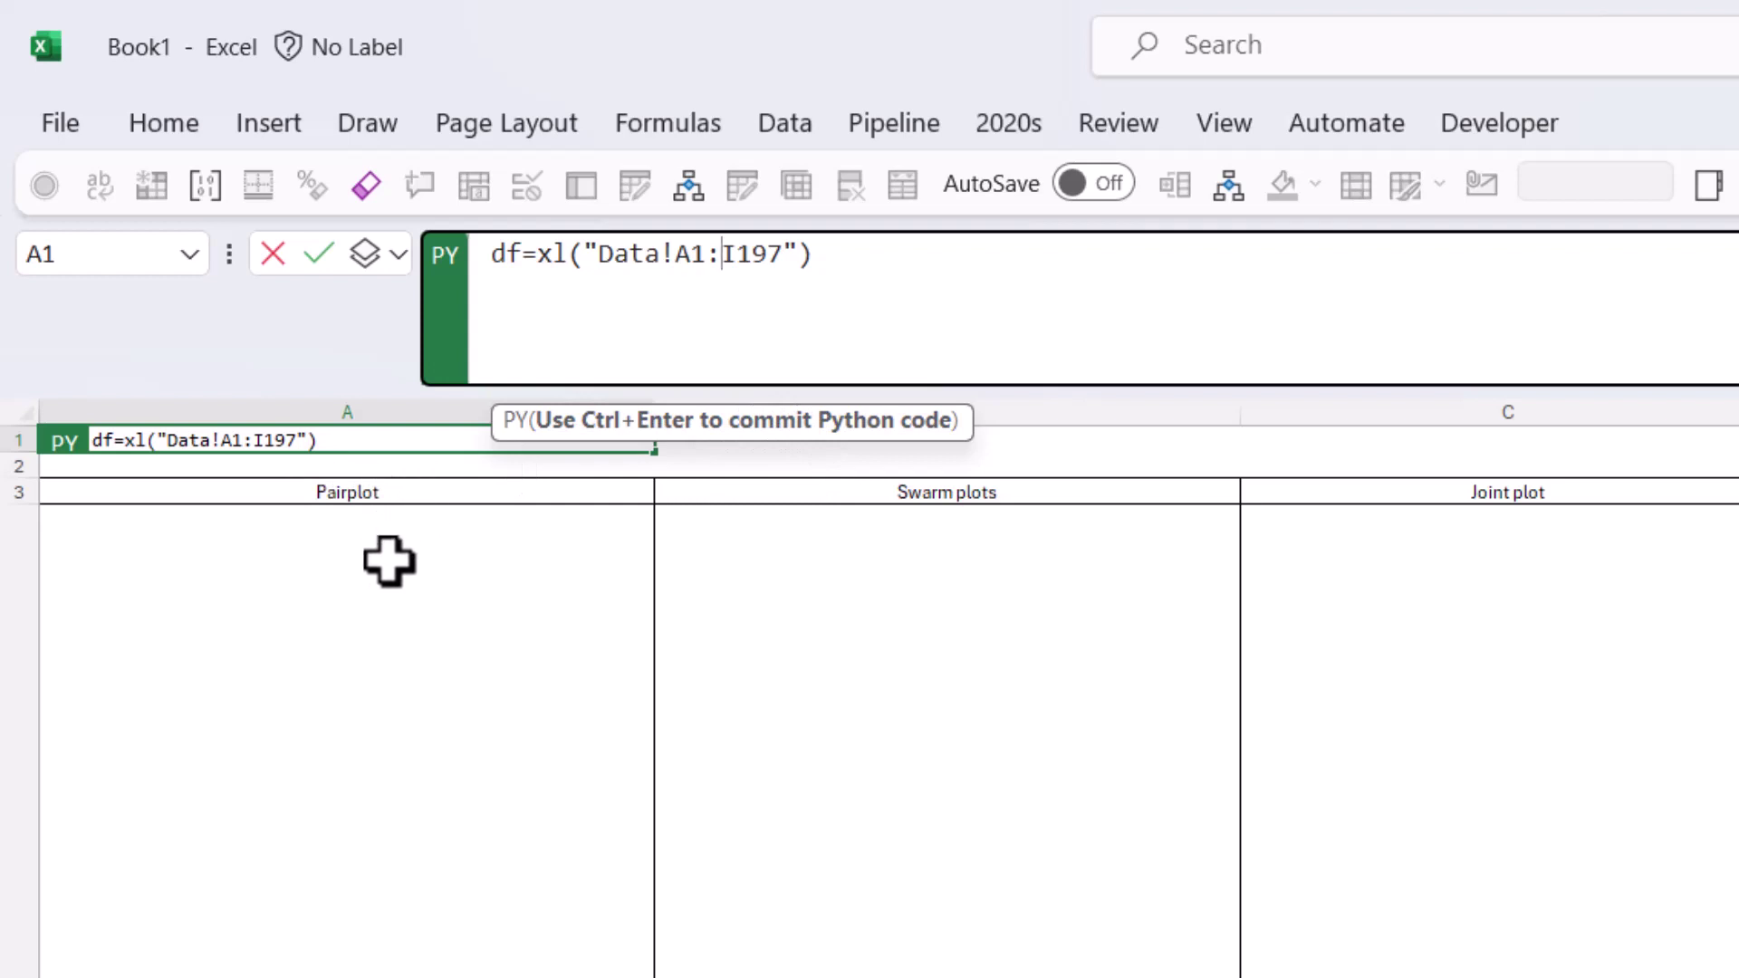
key("ctrl+Return")
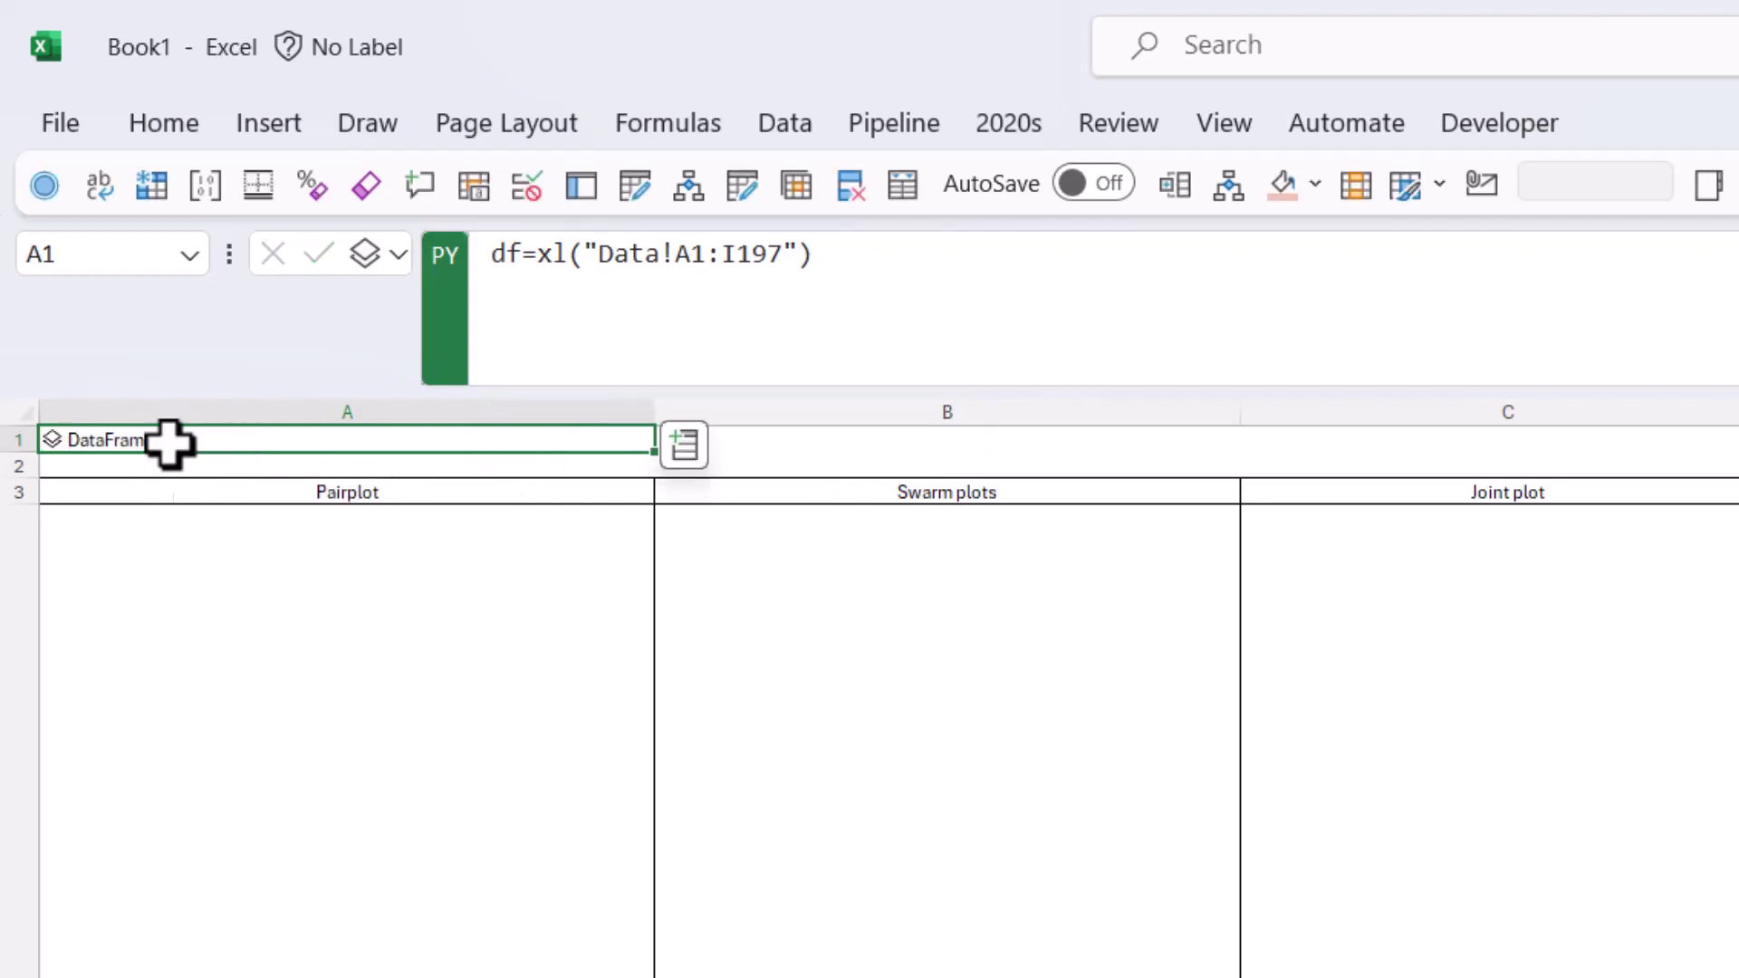
Preview the initial df DataFrame, scrolling across its columns.
left_click(52, 440)
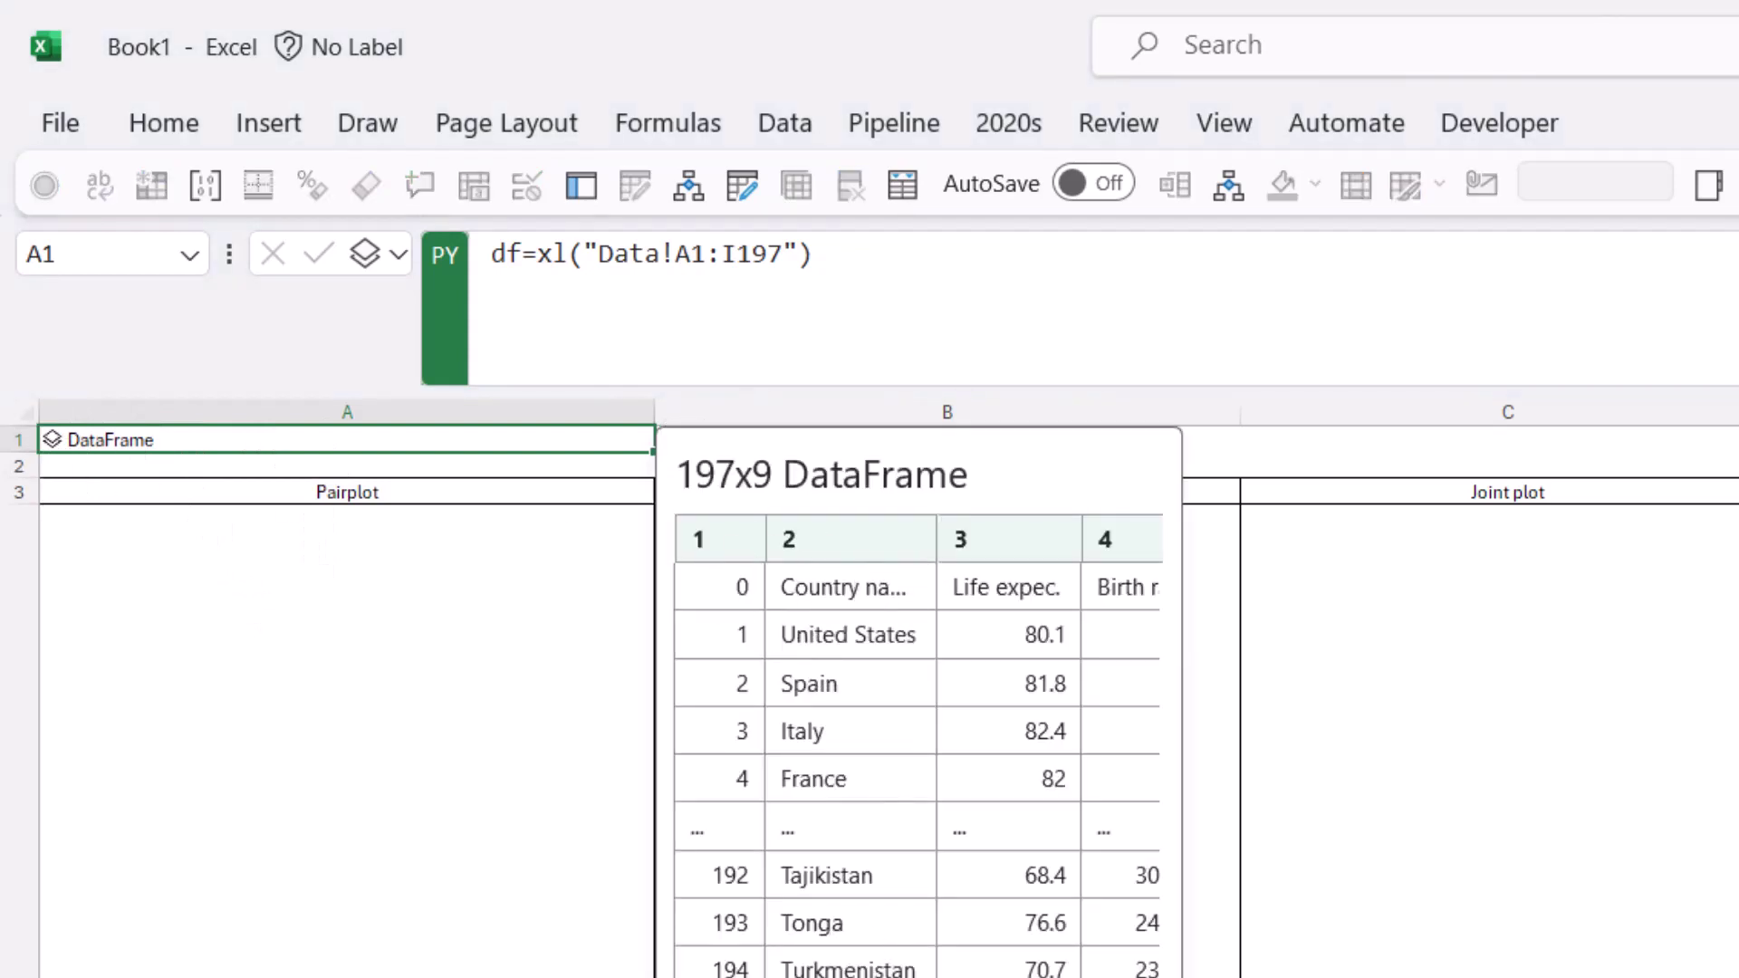
scroll(732, 612, "right", 3)
scroll(732, 612, "left", 3)
scroll(918, 743, "right", 6)
scroll(693, 856, "left", 6)
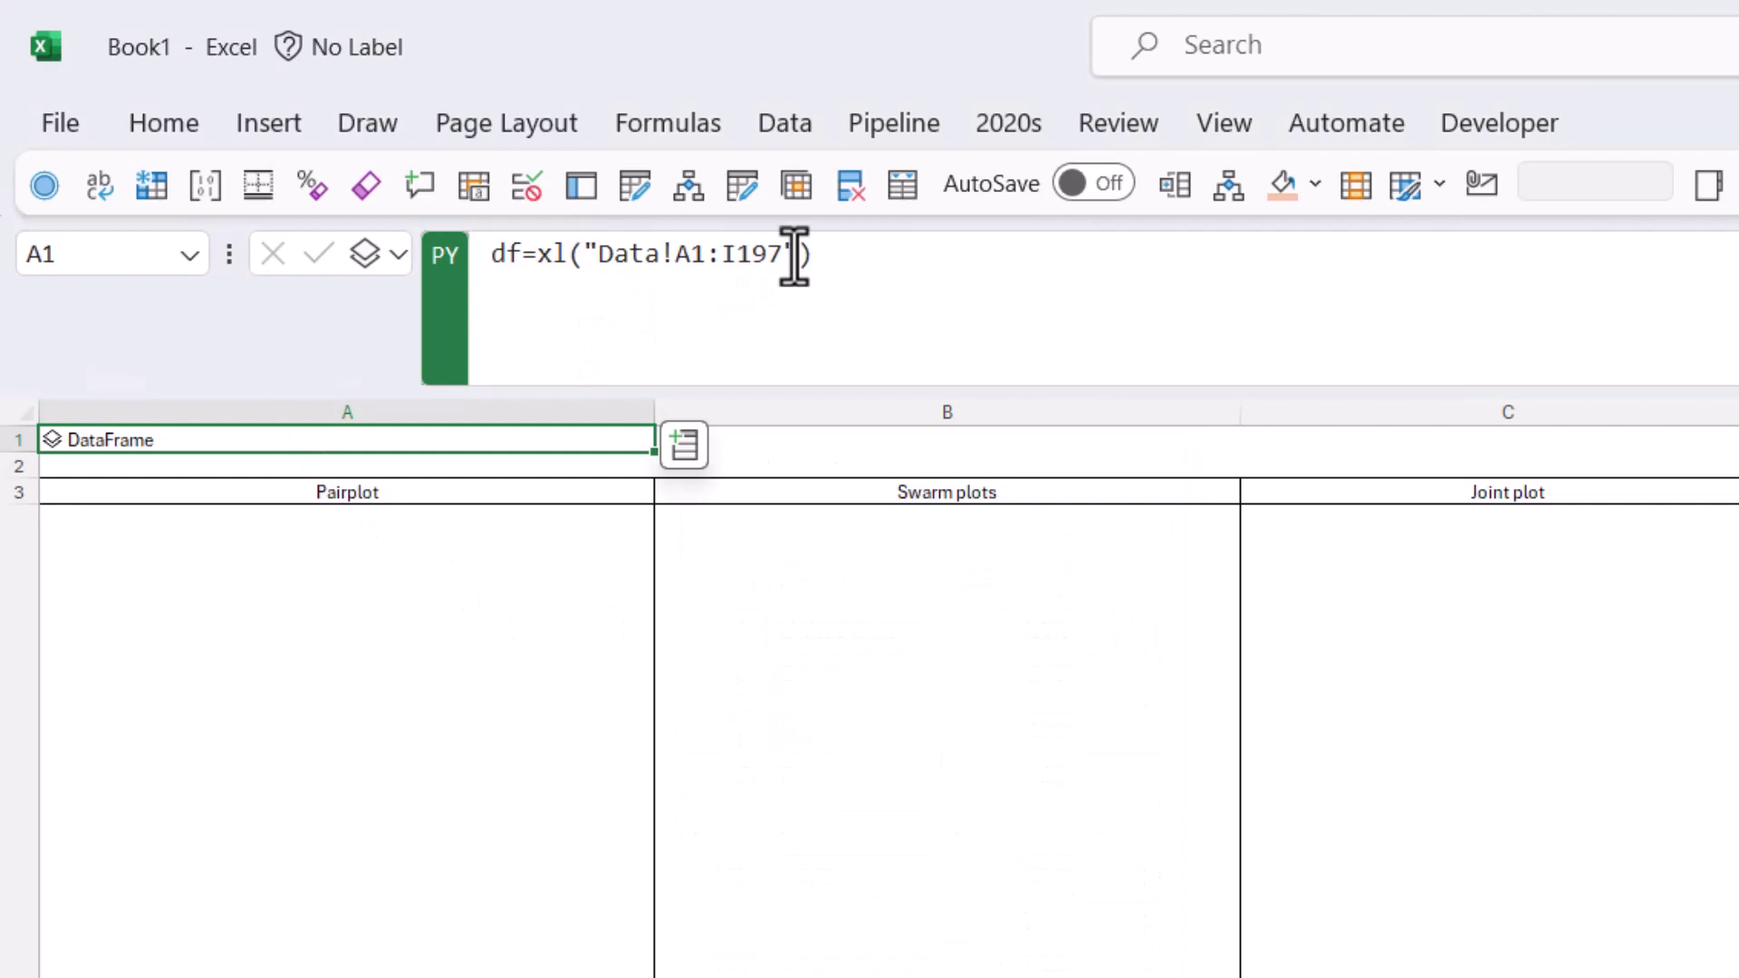
Add headers=True to A1's xl() call and confirm the 196x9 DataFrame with named columns.
left_click(809, 376)
type(",")
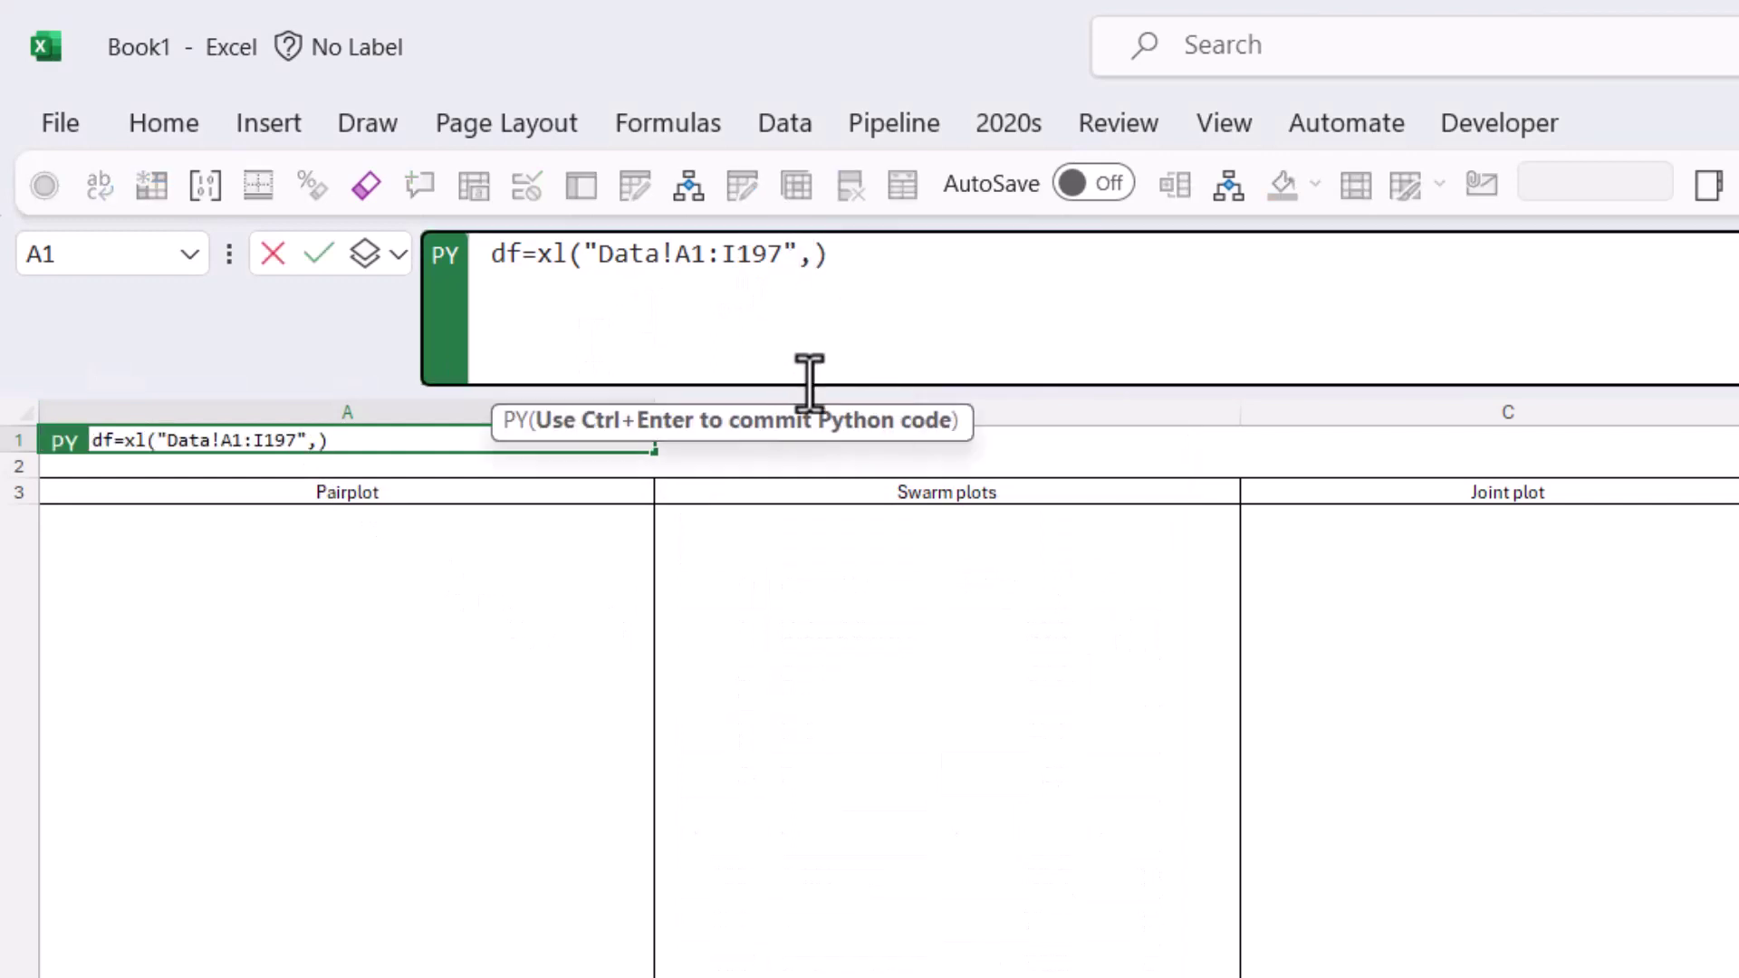
type("headers")
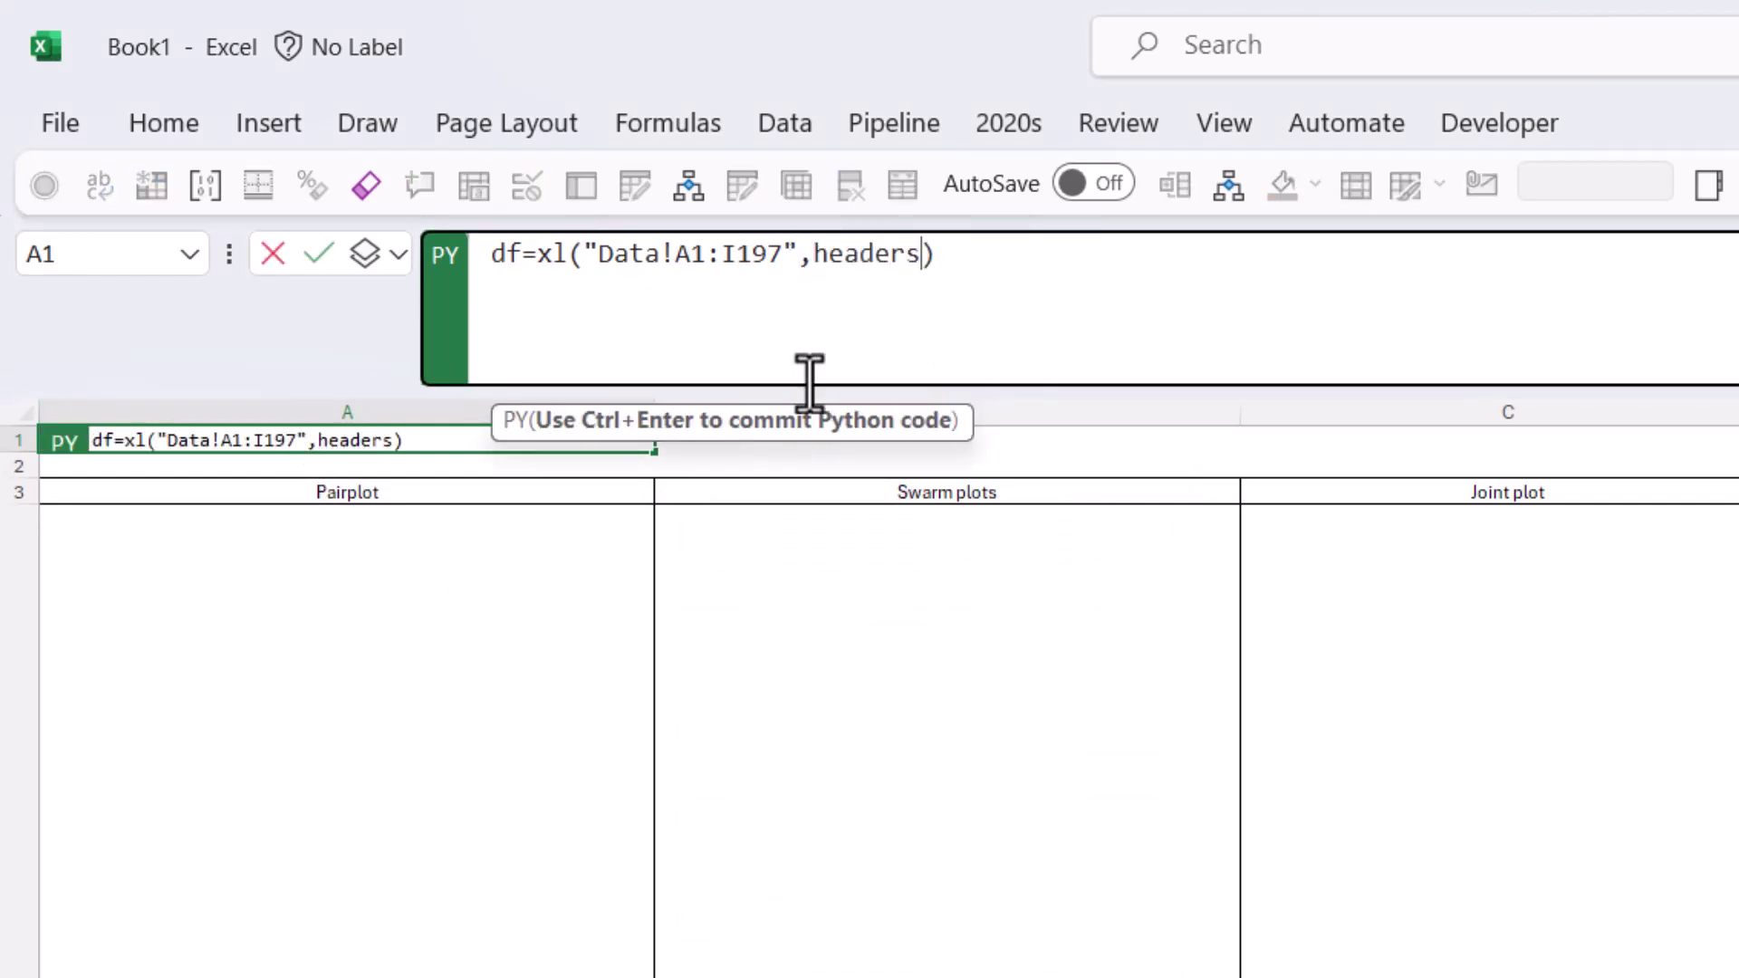
type("=True")
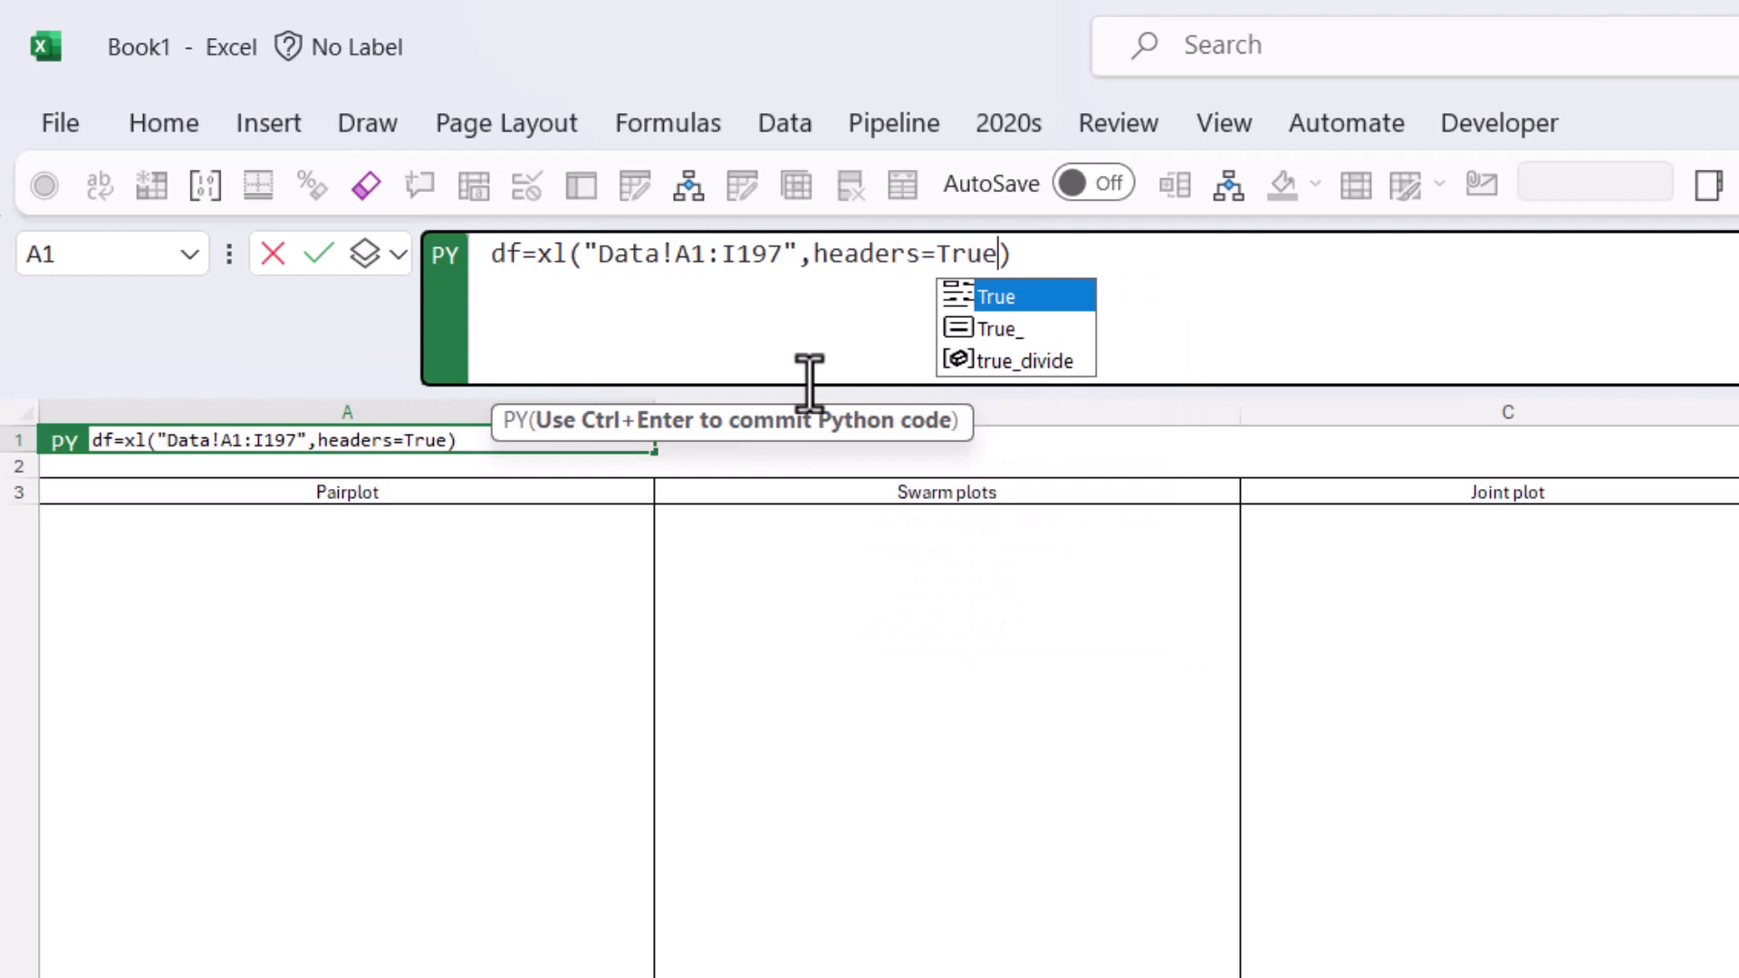
key("ctrl+Return")
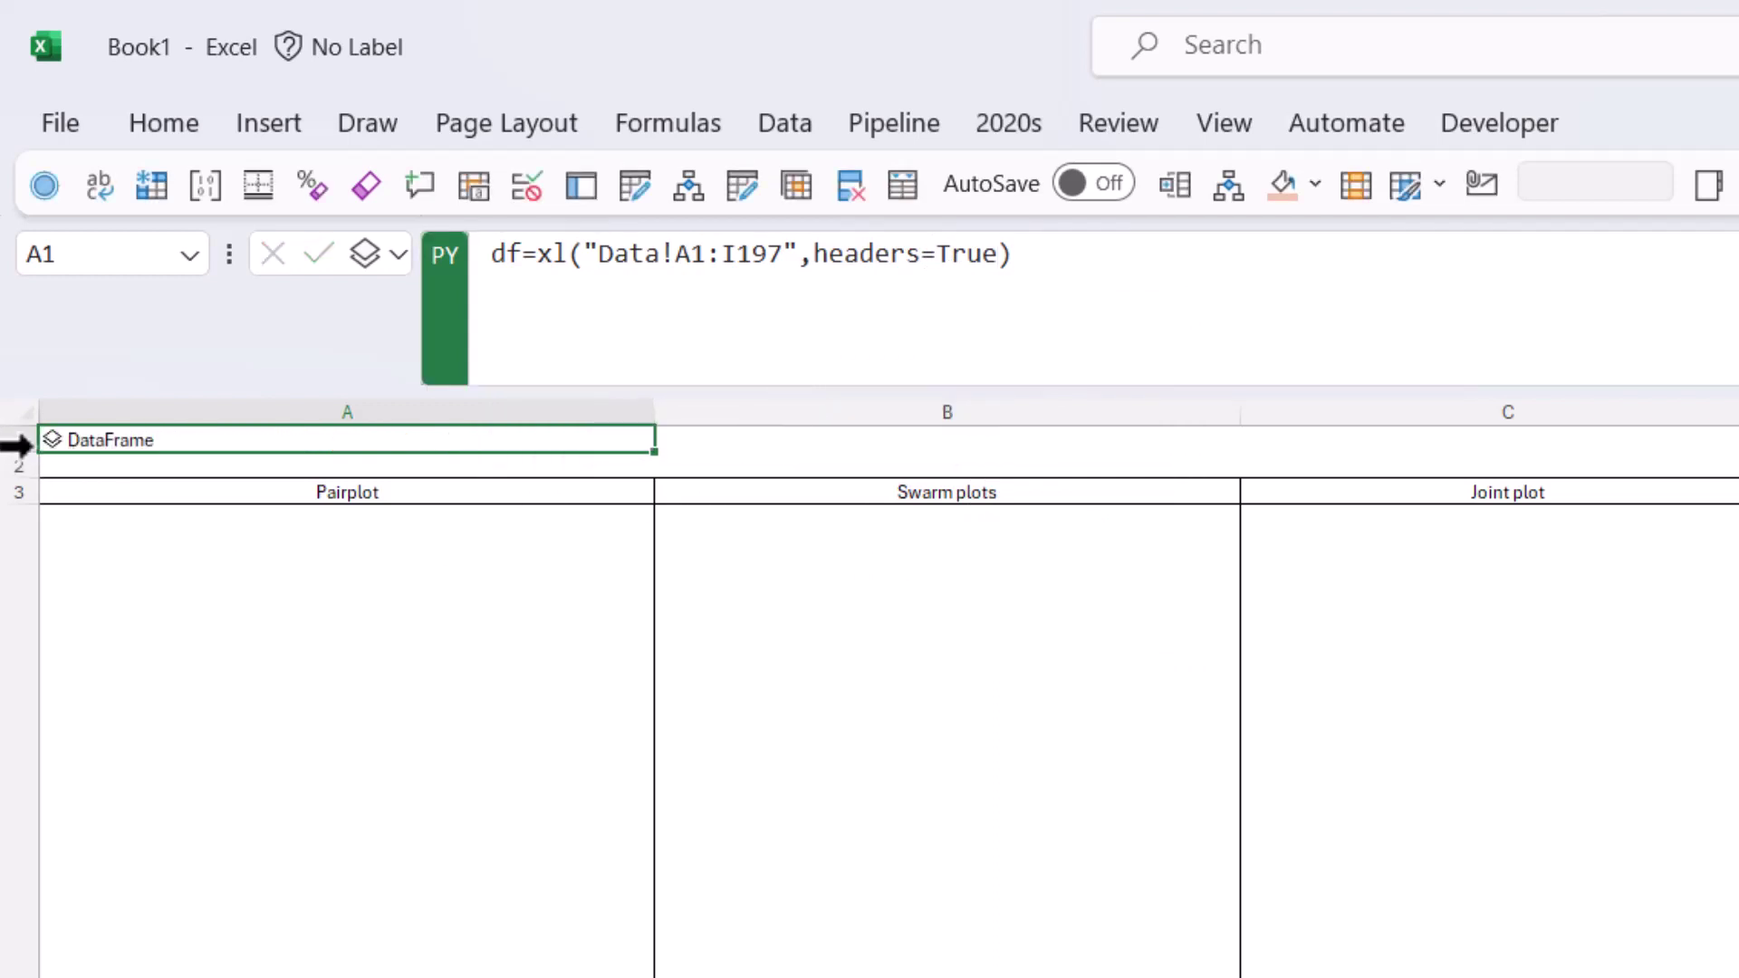
left_click(51, 441)
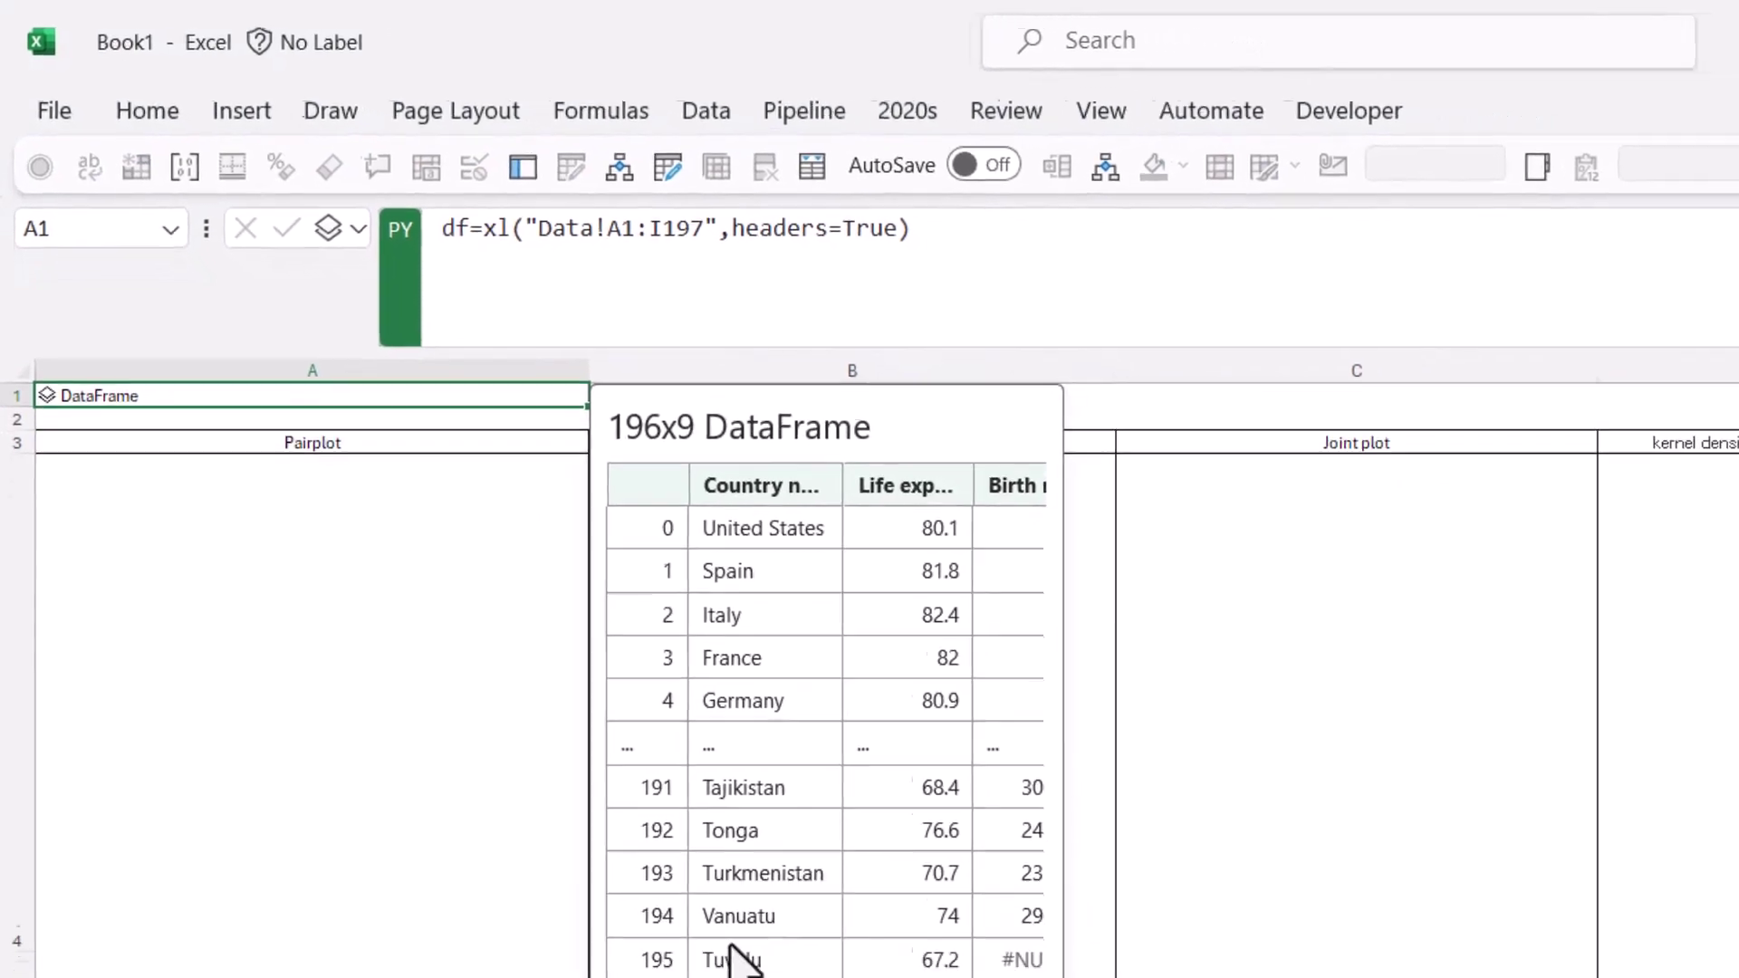
left_click_drag(585, 812, 683, 655)
left_click(132, 354)
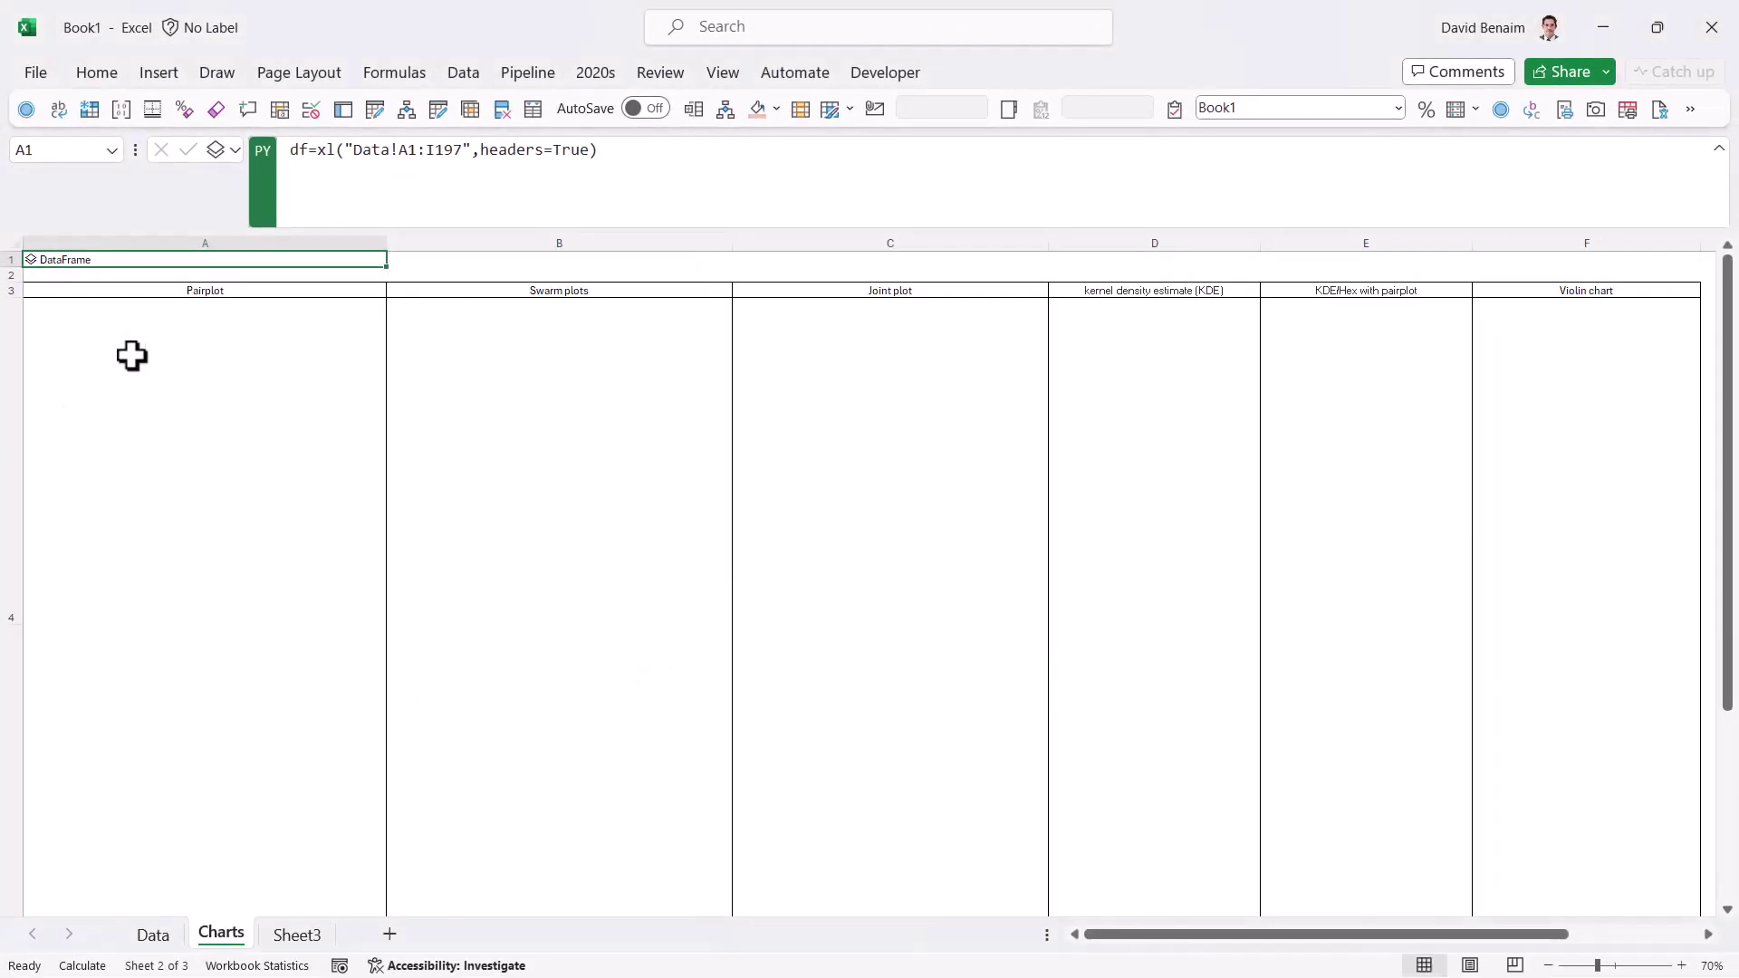
left_click(171, 322)
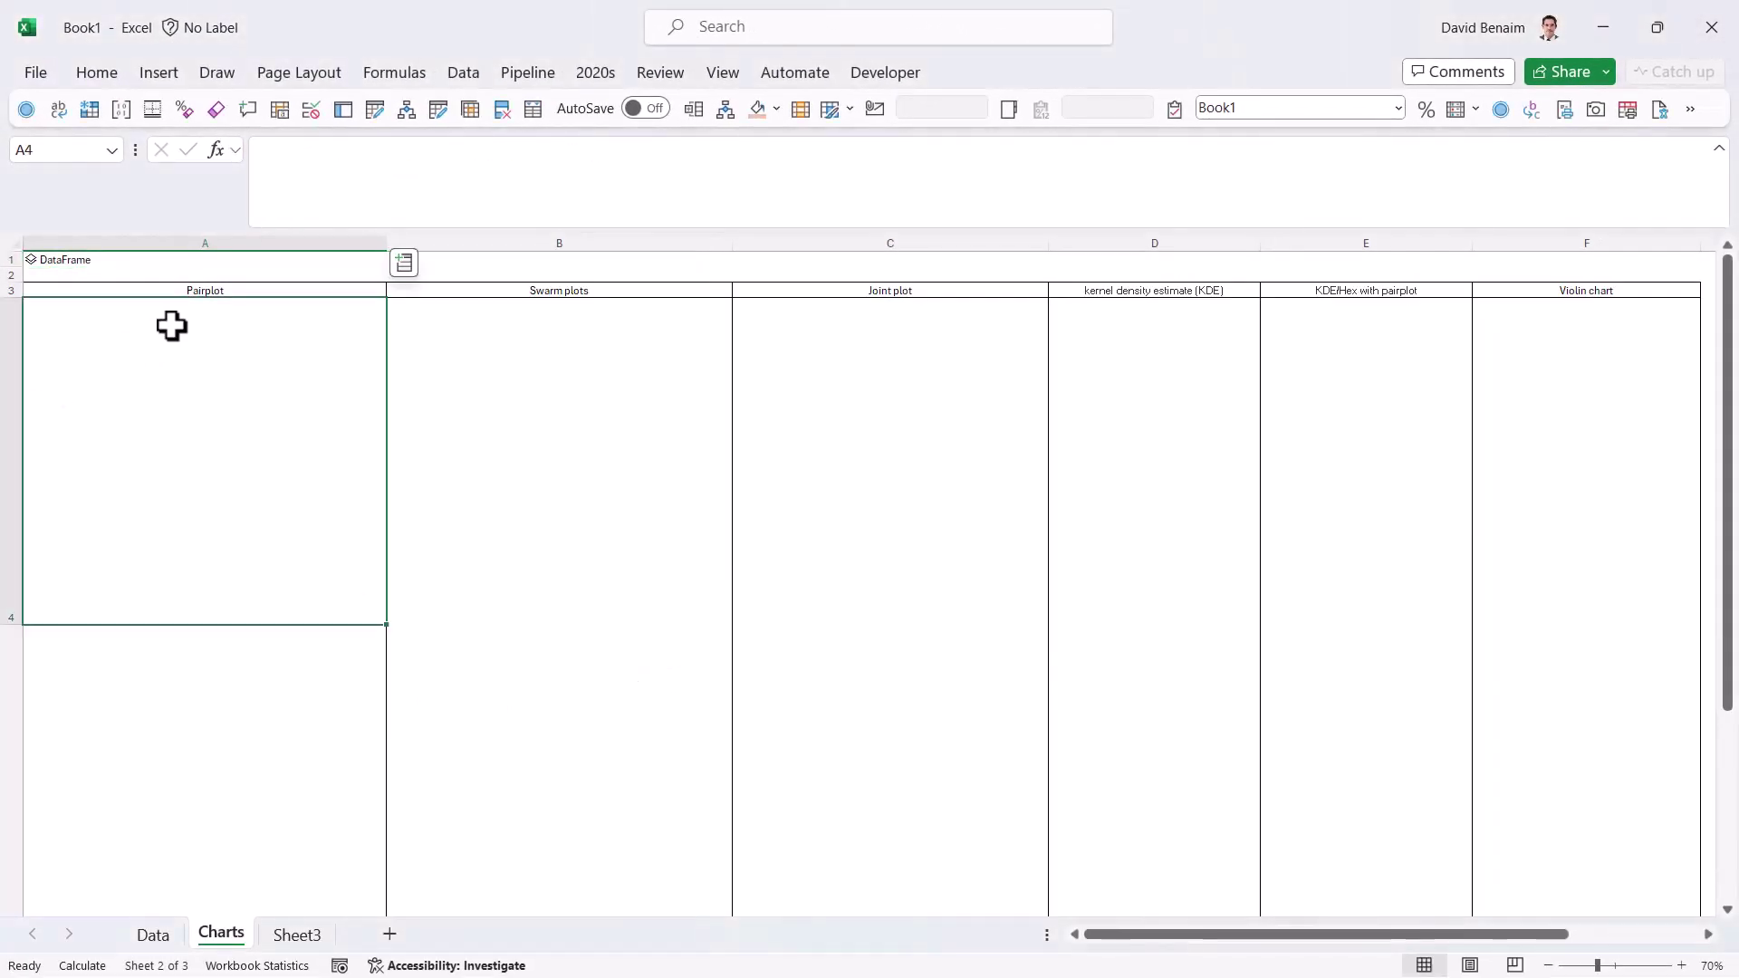
Insert the 'Develop a pair plot' Python sample, creating Sheet4 with the Iris data set.
left_click(394, 74)
left_click(666, 161)
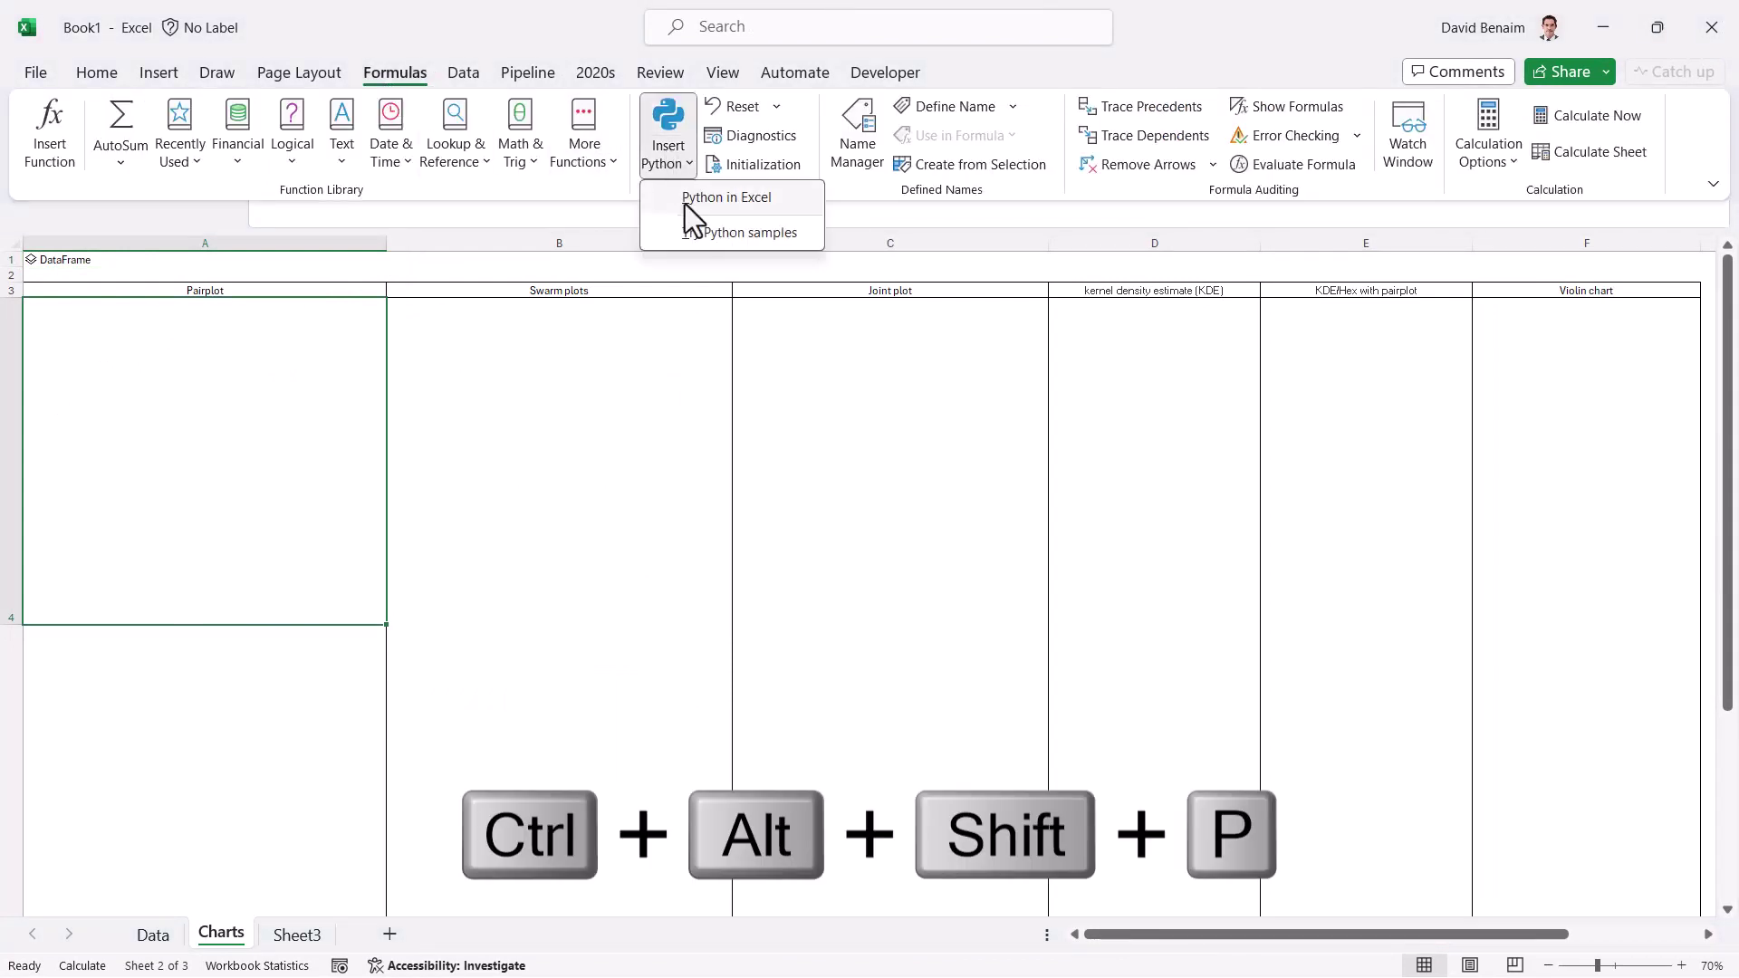
left_click(720, 237)
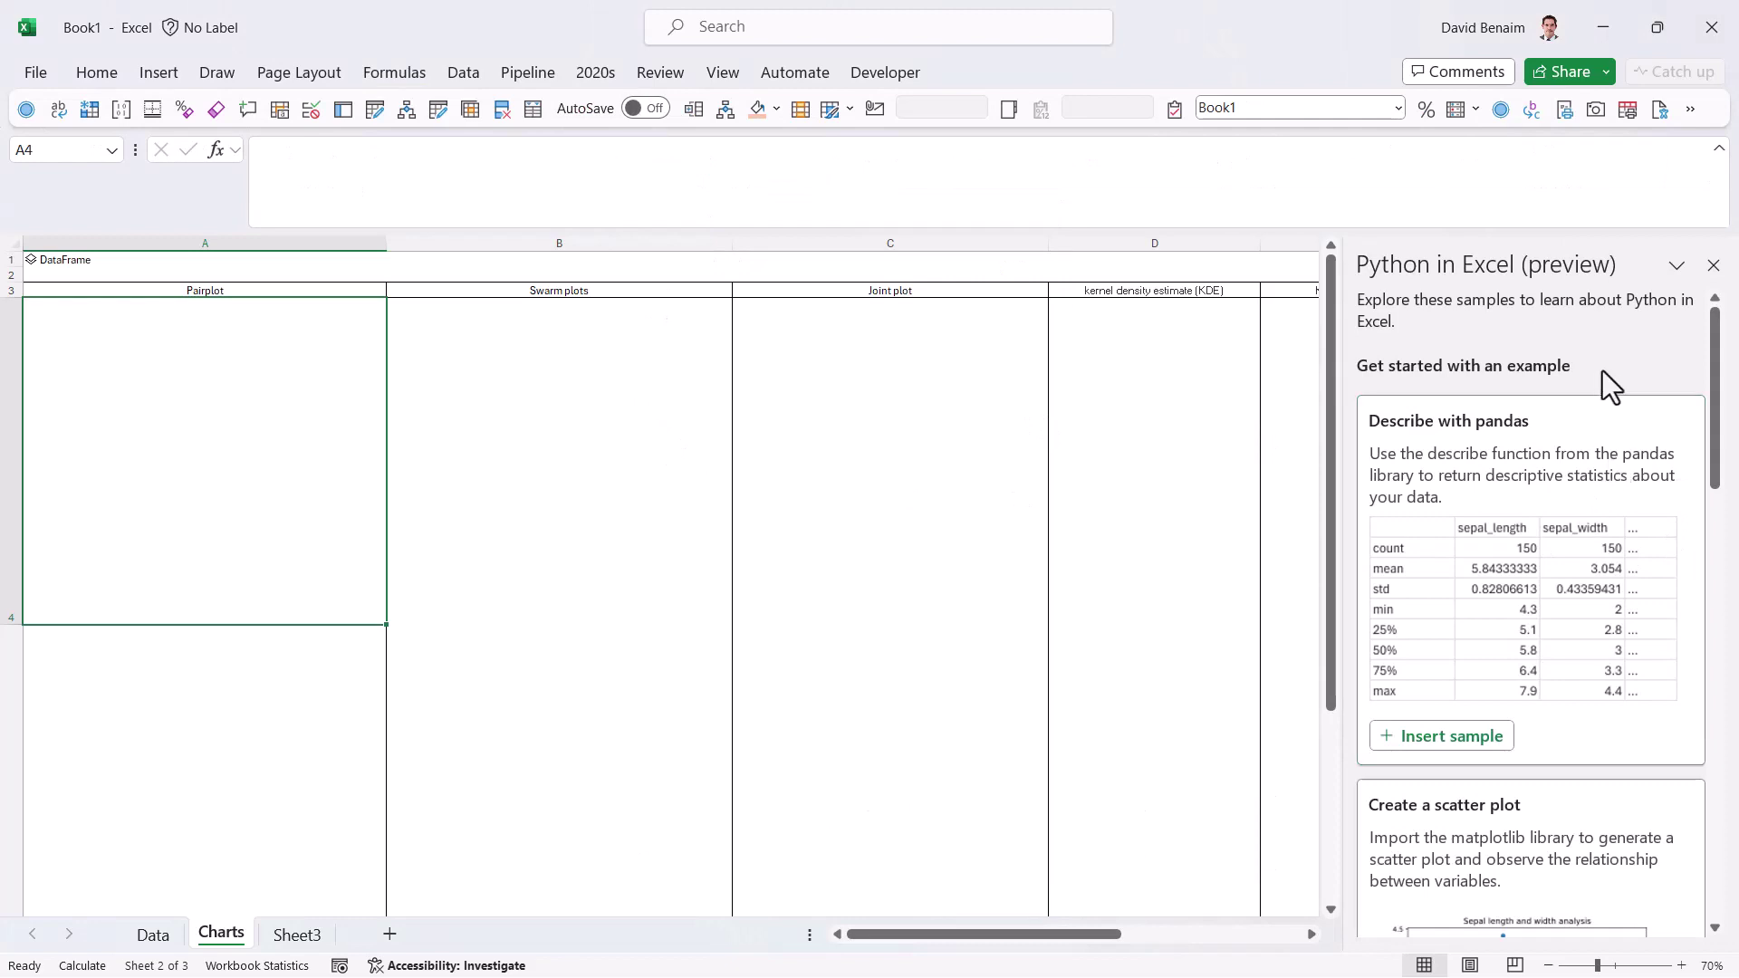
scroll(1603, 372, "down", 10)
scroll(1605, 371, "down", 3)
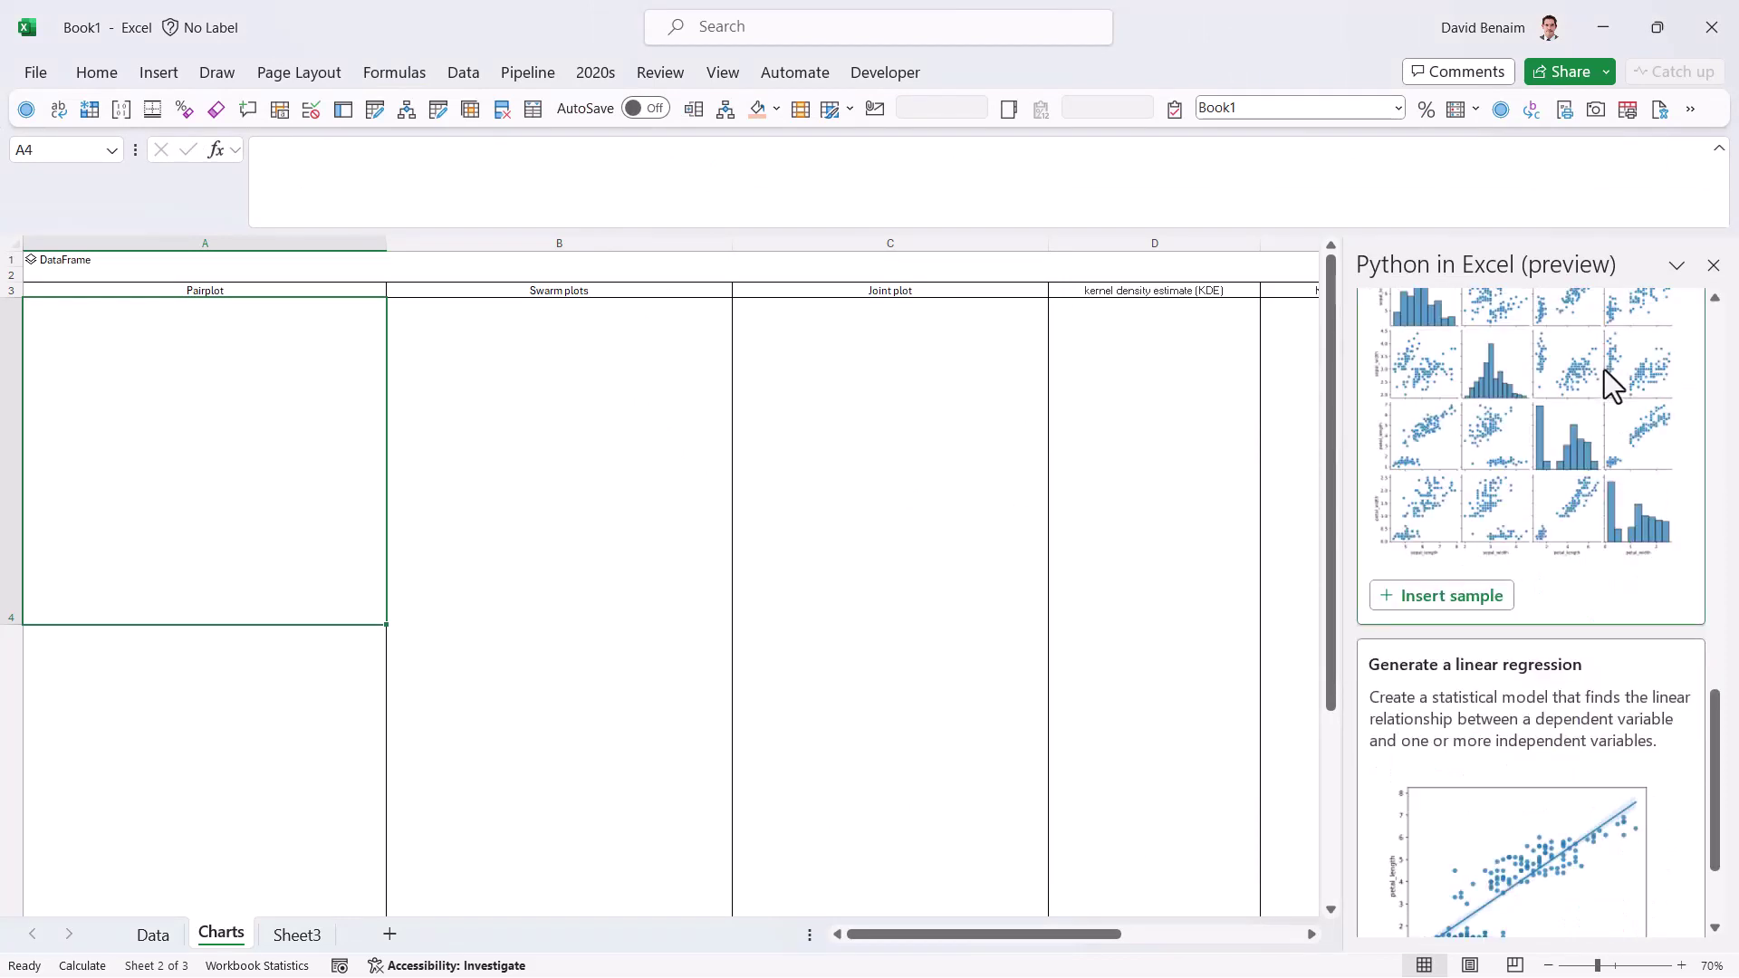
scroll(1606, 369, "up", 3)
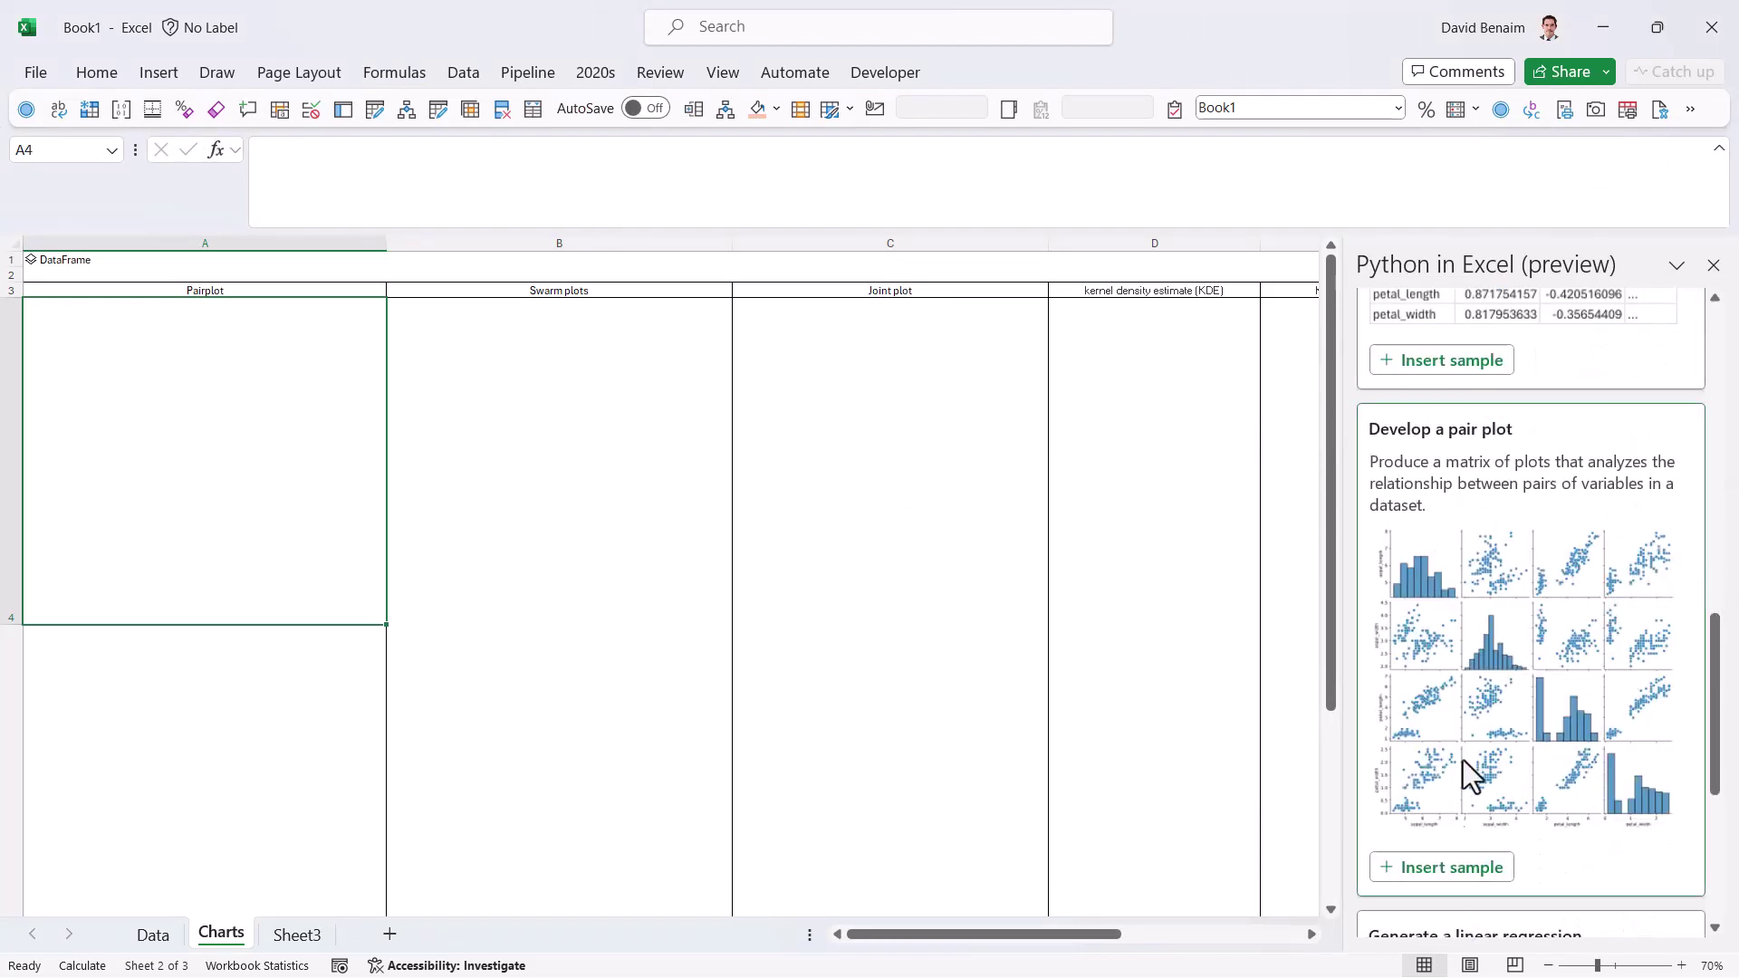
left_click(1447, 870)
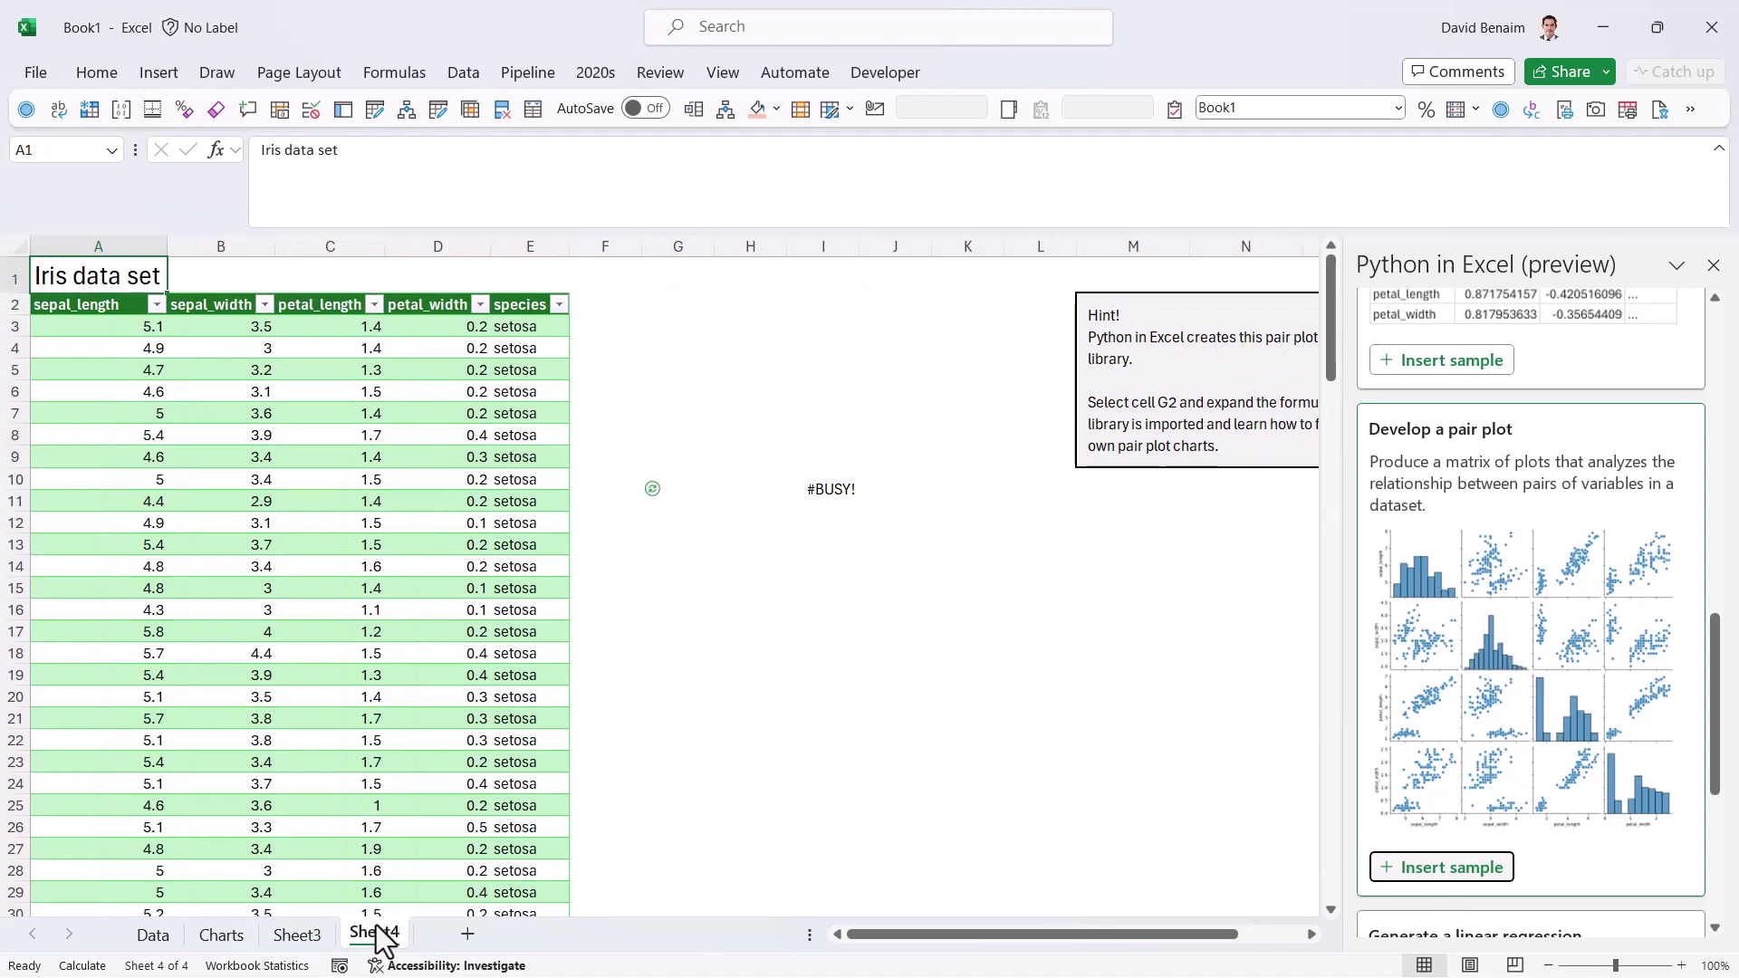
Delete the 'import seaborn as sns' line from G2's pair plot code and recommit it.
left_click(804, 398)
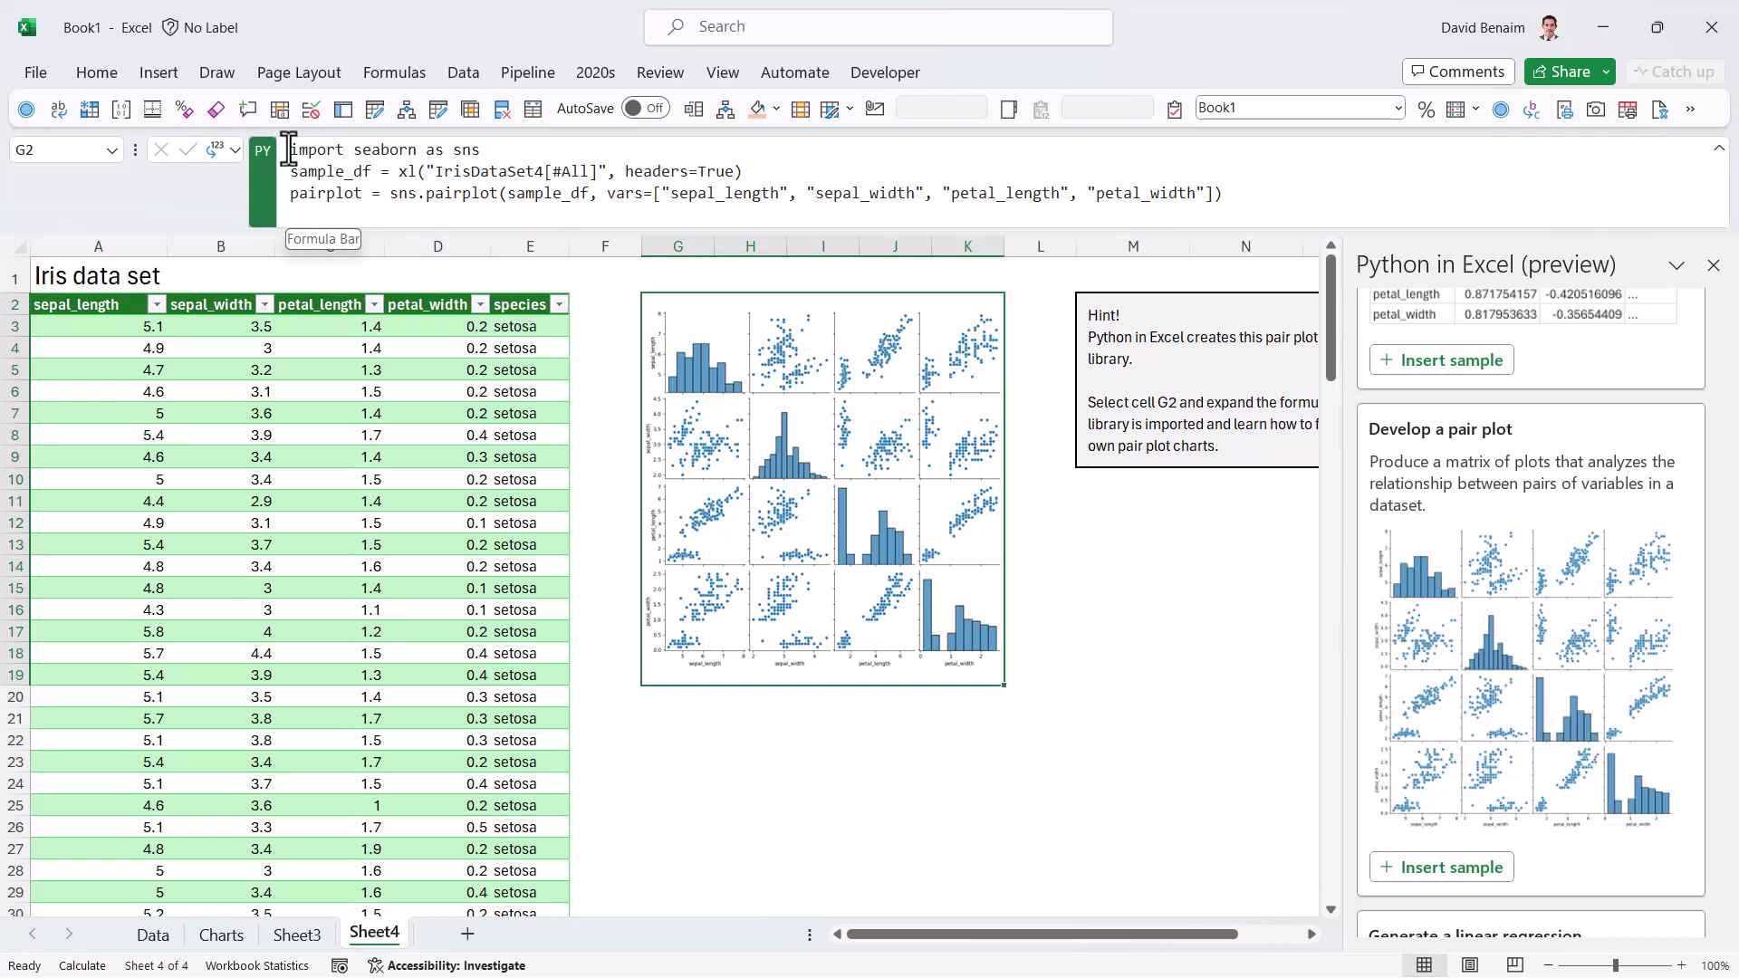
left_click_drag(288, 150, 476, 150)
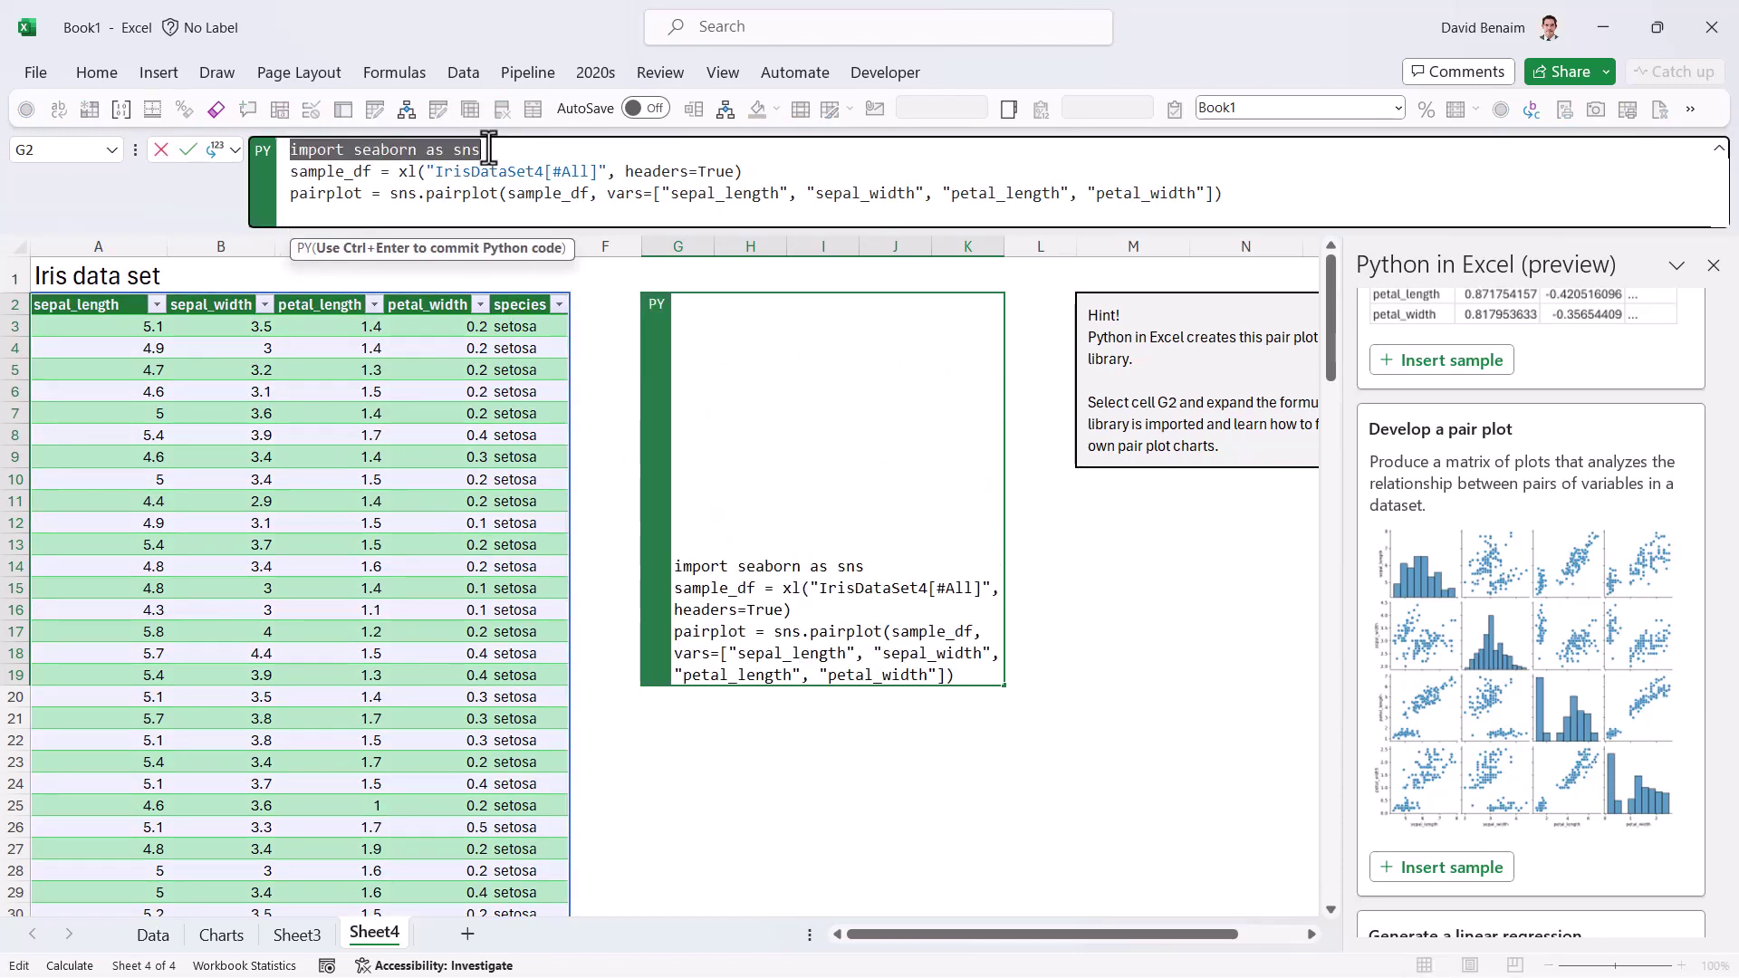
key("Delete")
key("Delete")
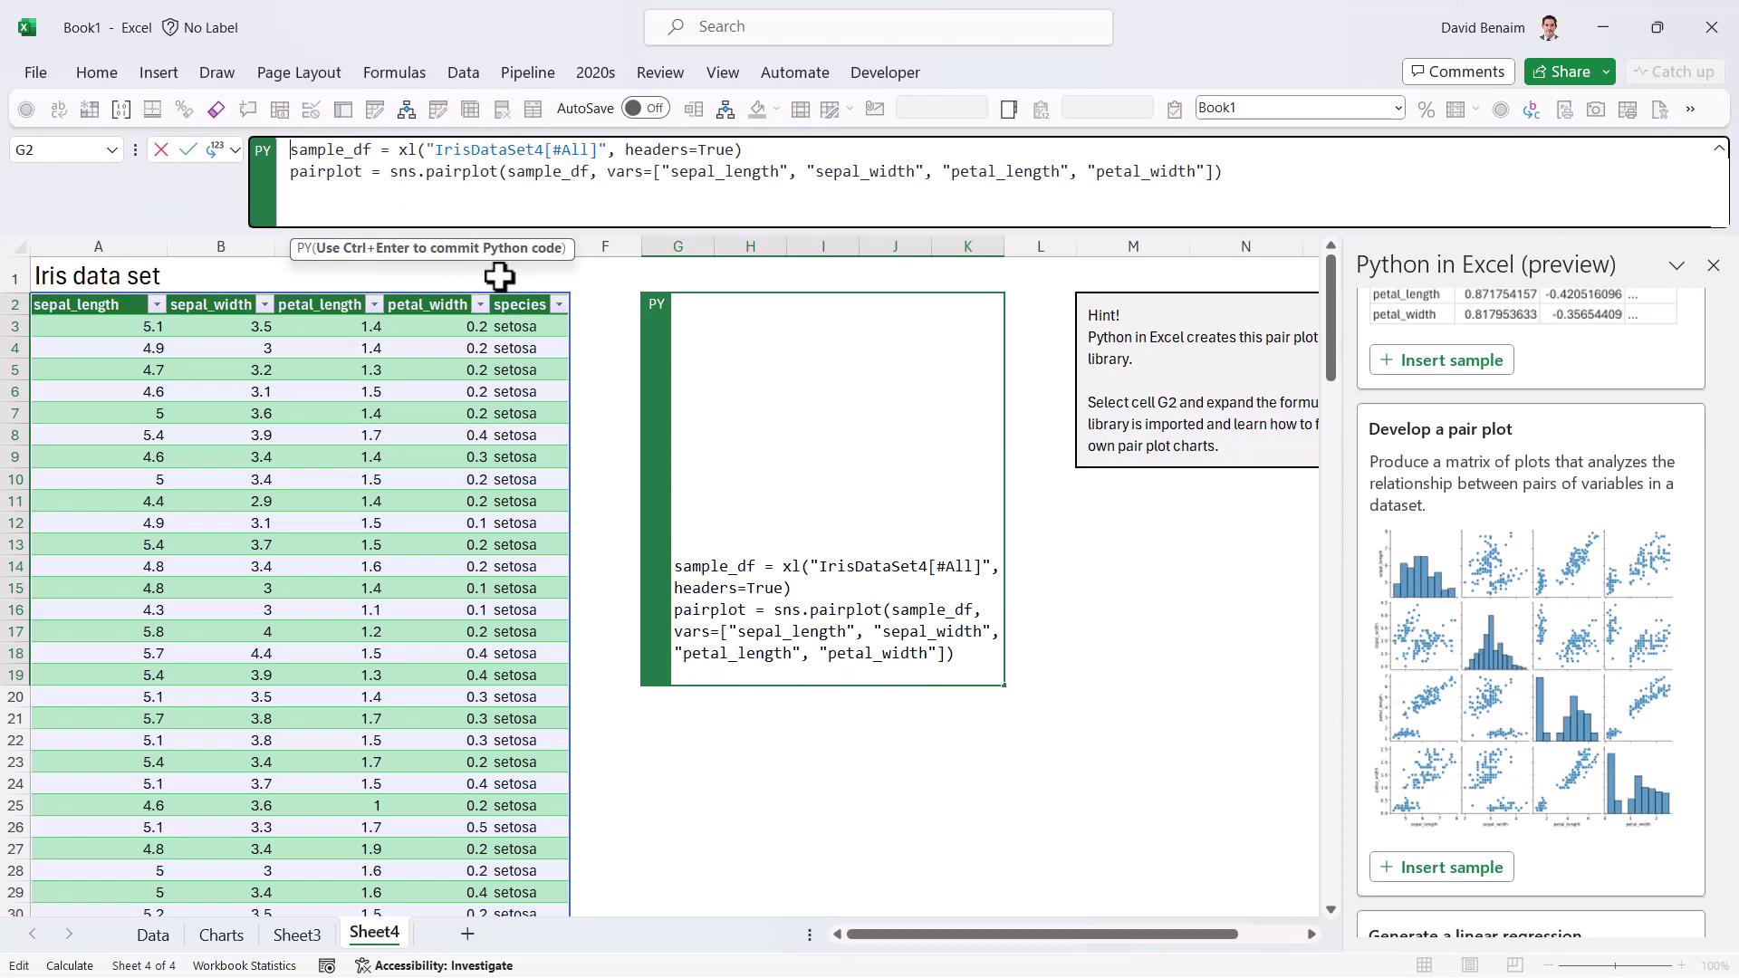
key("ctrl+Return")
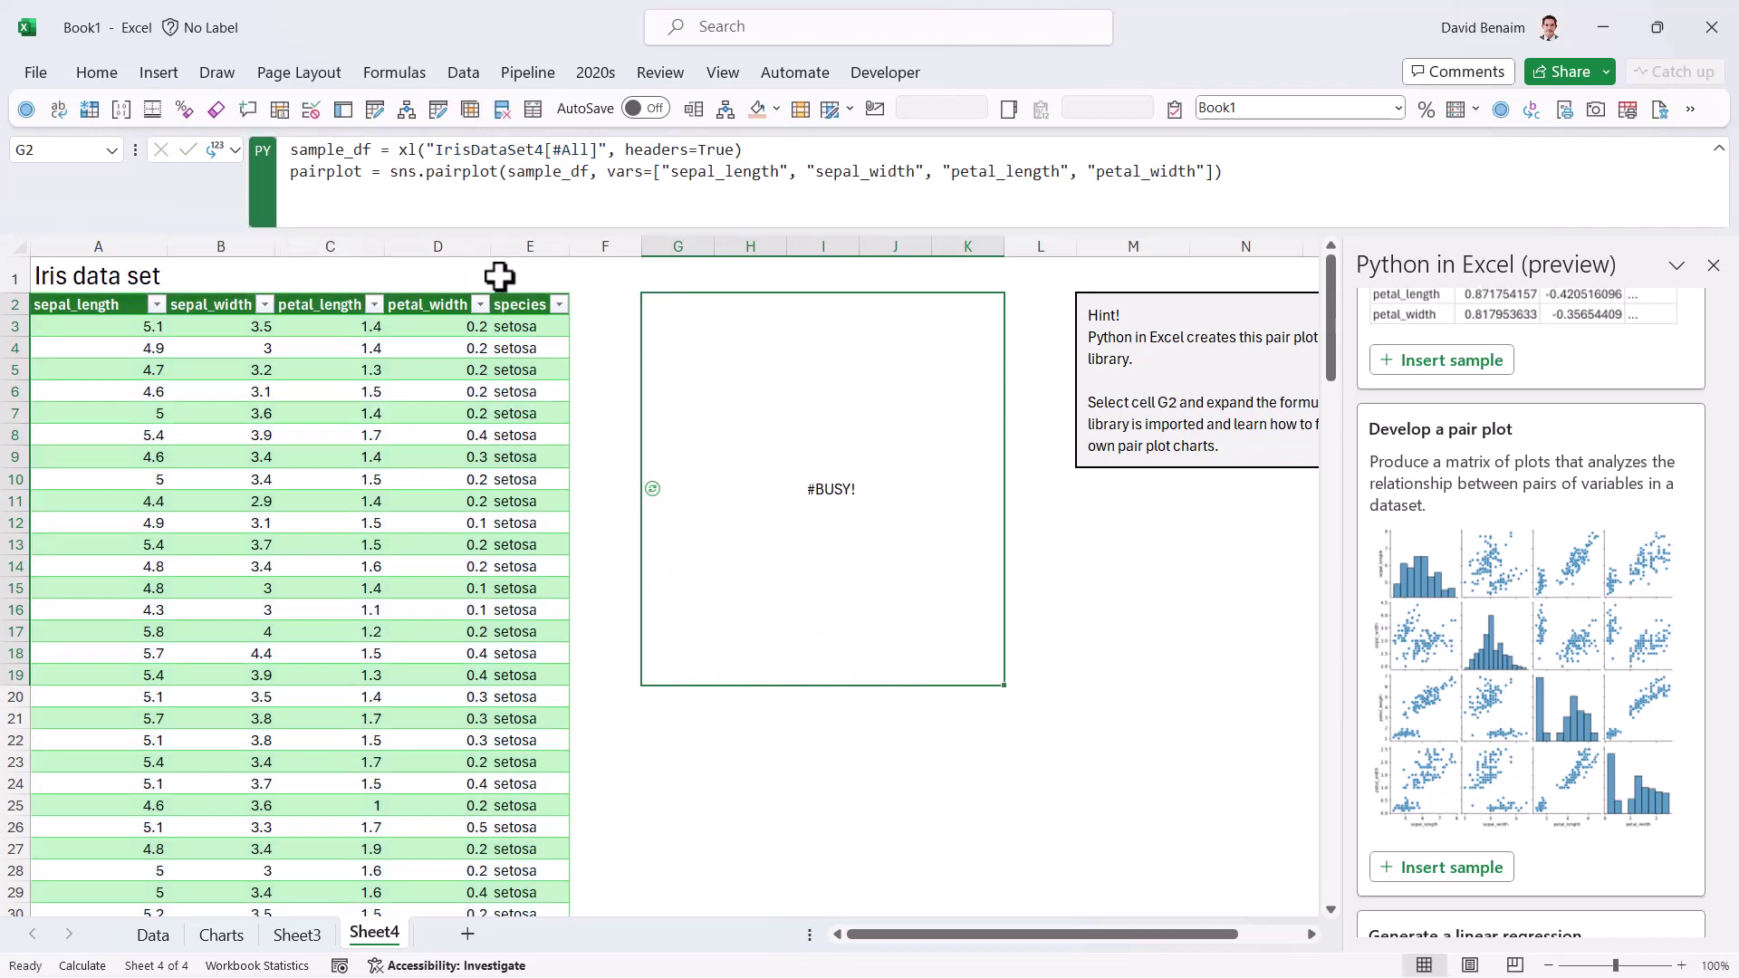
View the pre-loaded pandas and seaborn imports in the Python Initialization settings.
left_click(403, 74)
left_click(764, 165)
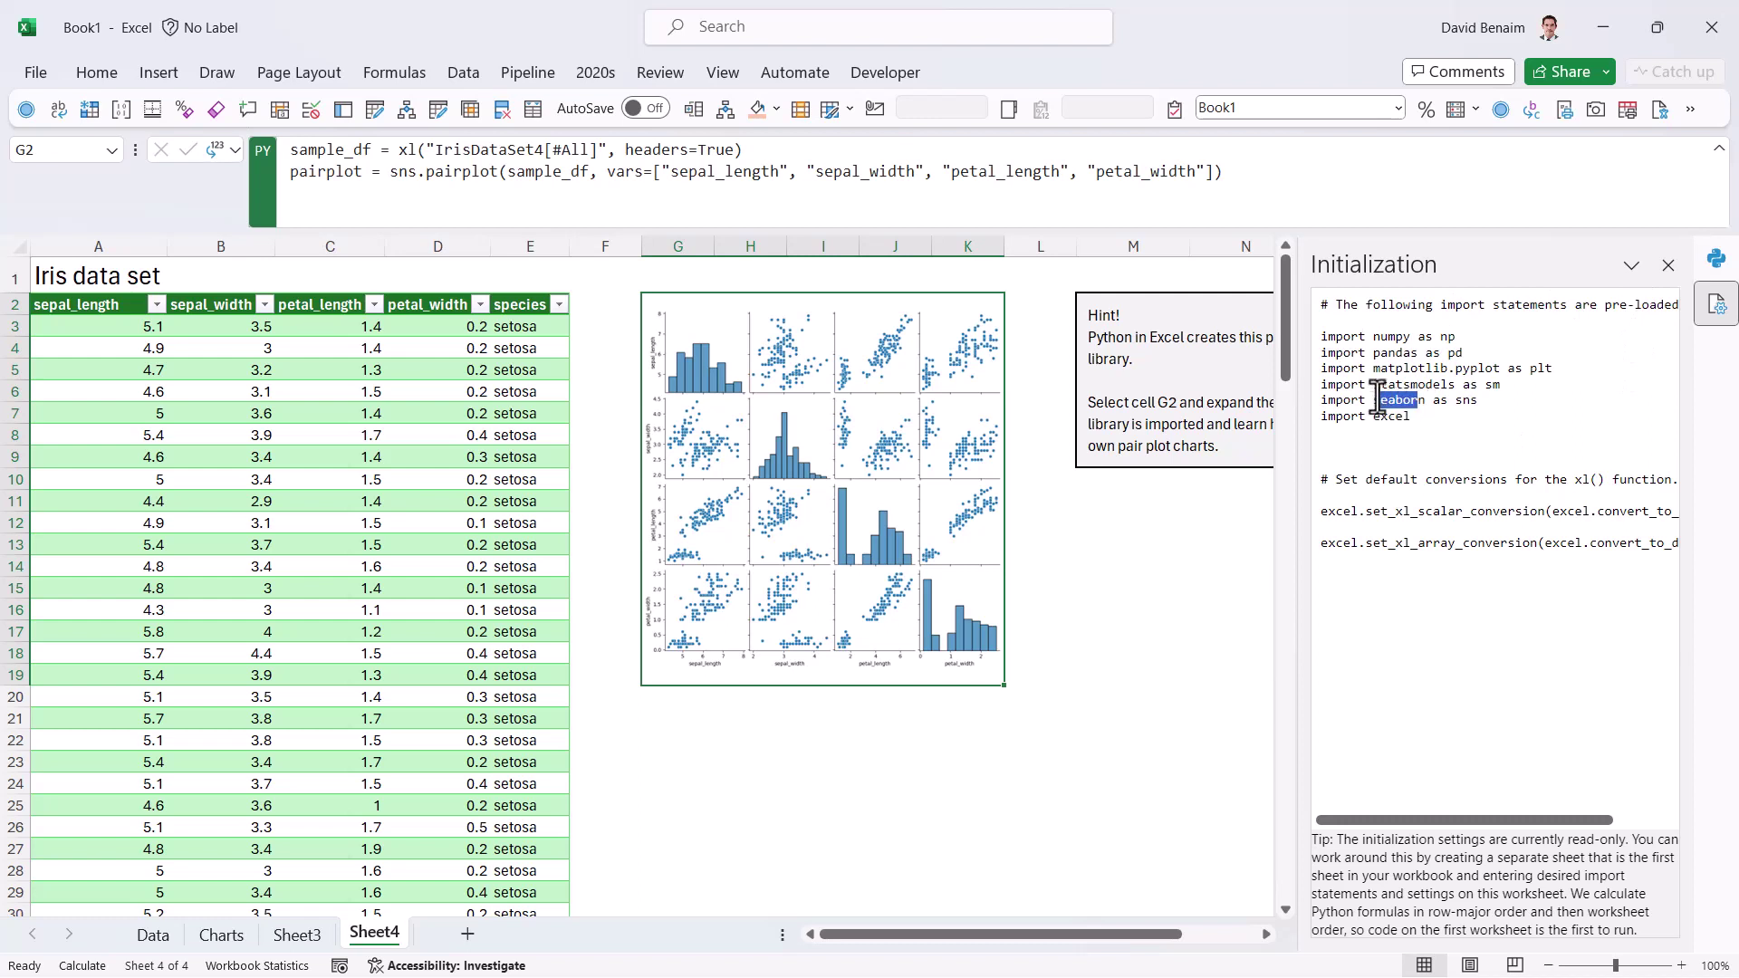
left_click_drag(1376, 354, 1475, 356)
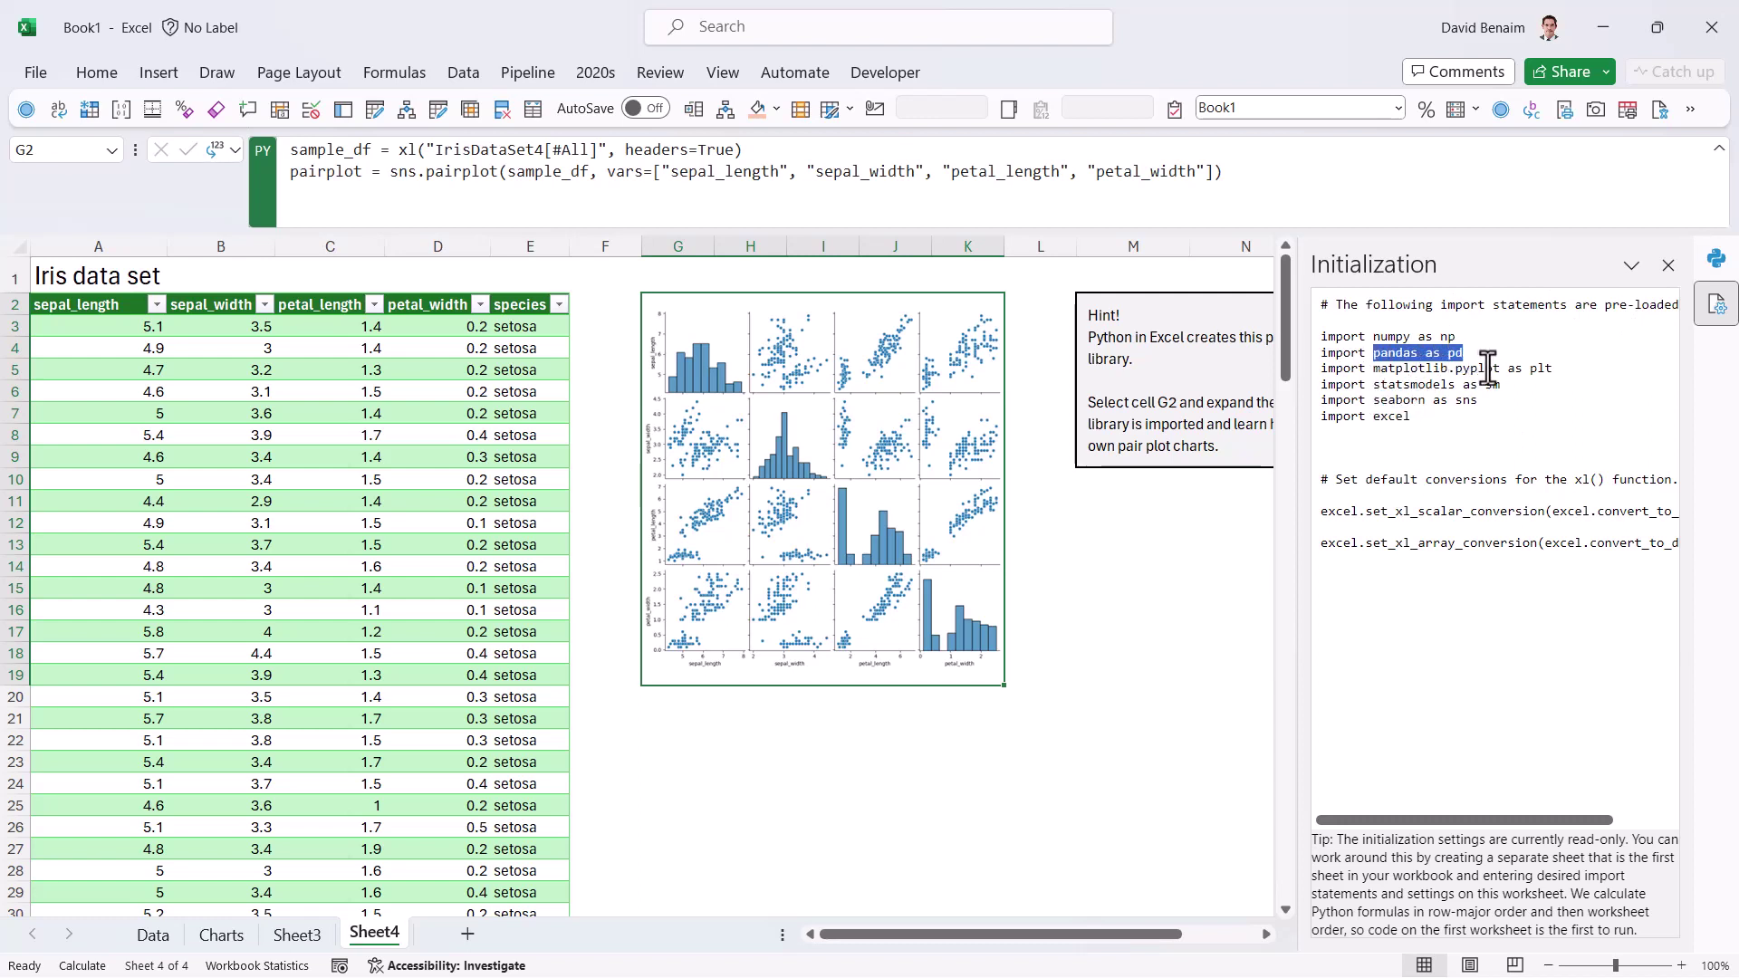
left_click(1422, 416)
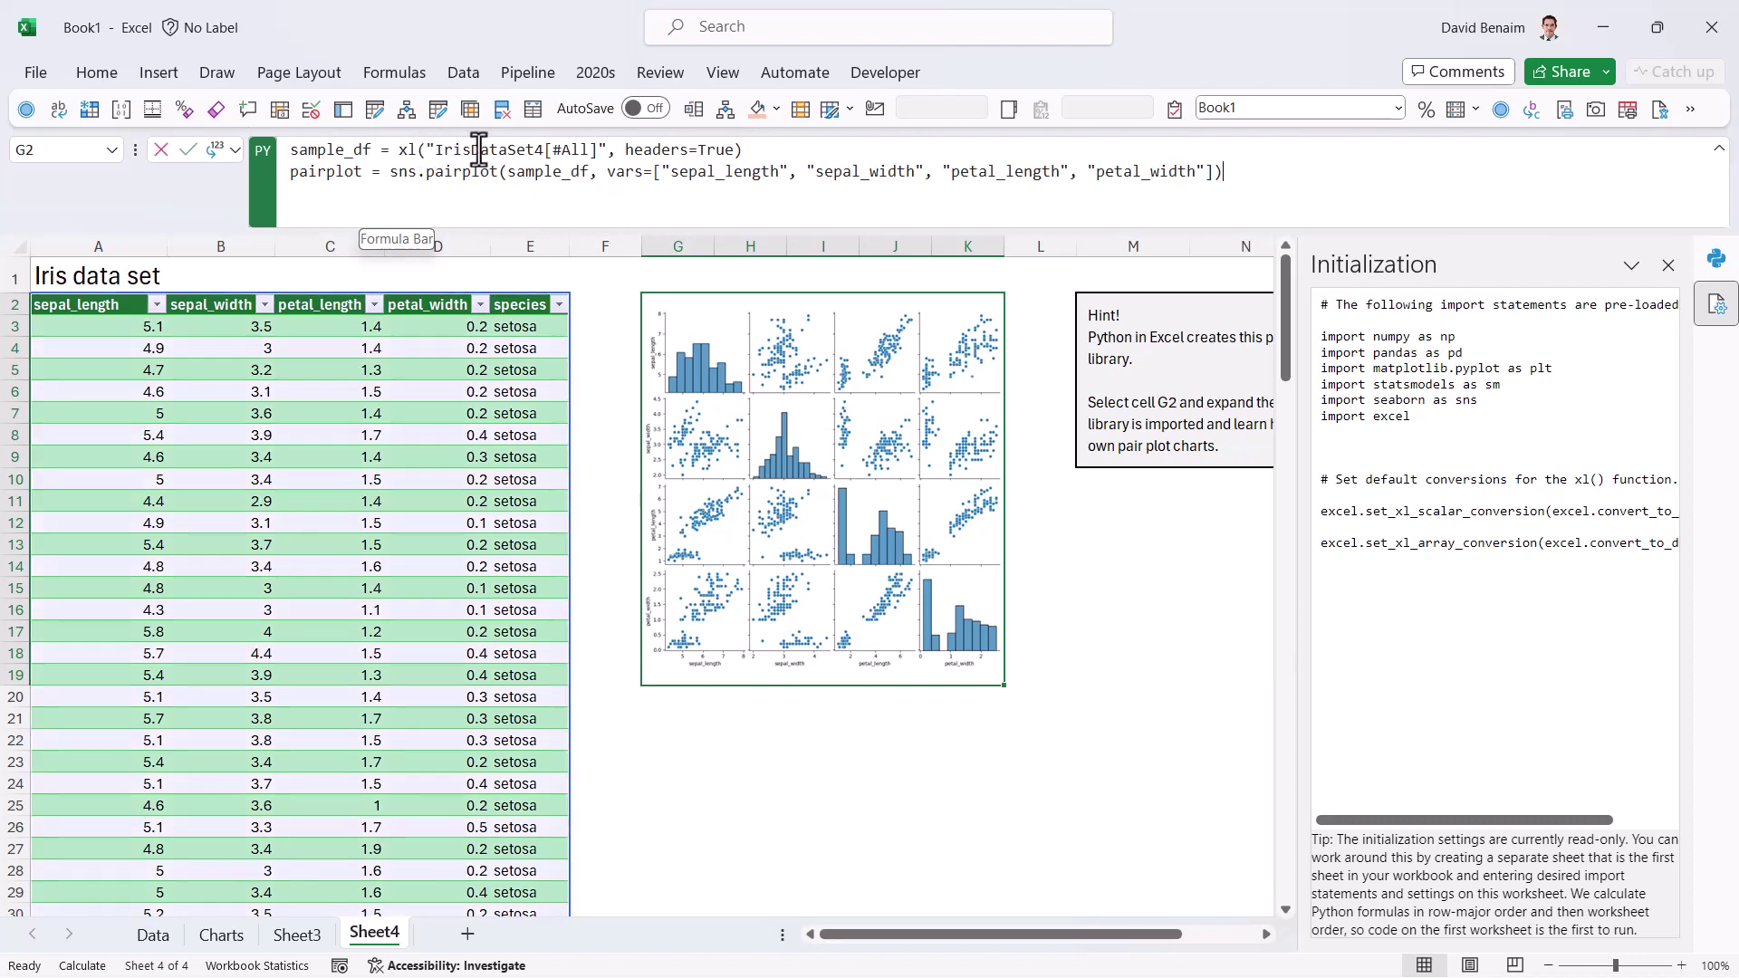
Select the pairplot line in G2's code to copy it.
left_click_drag(428, 151, 609, 151)
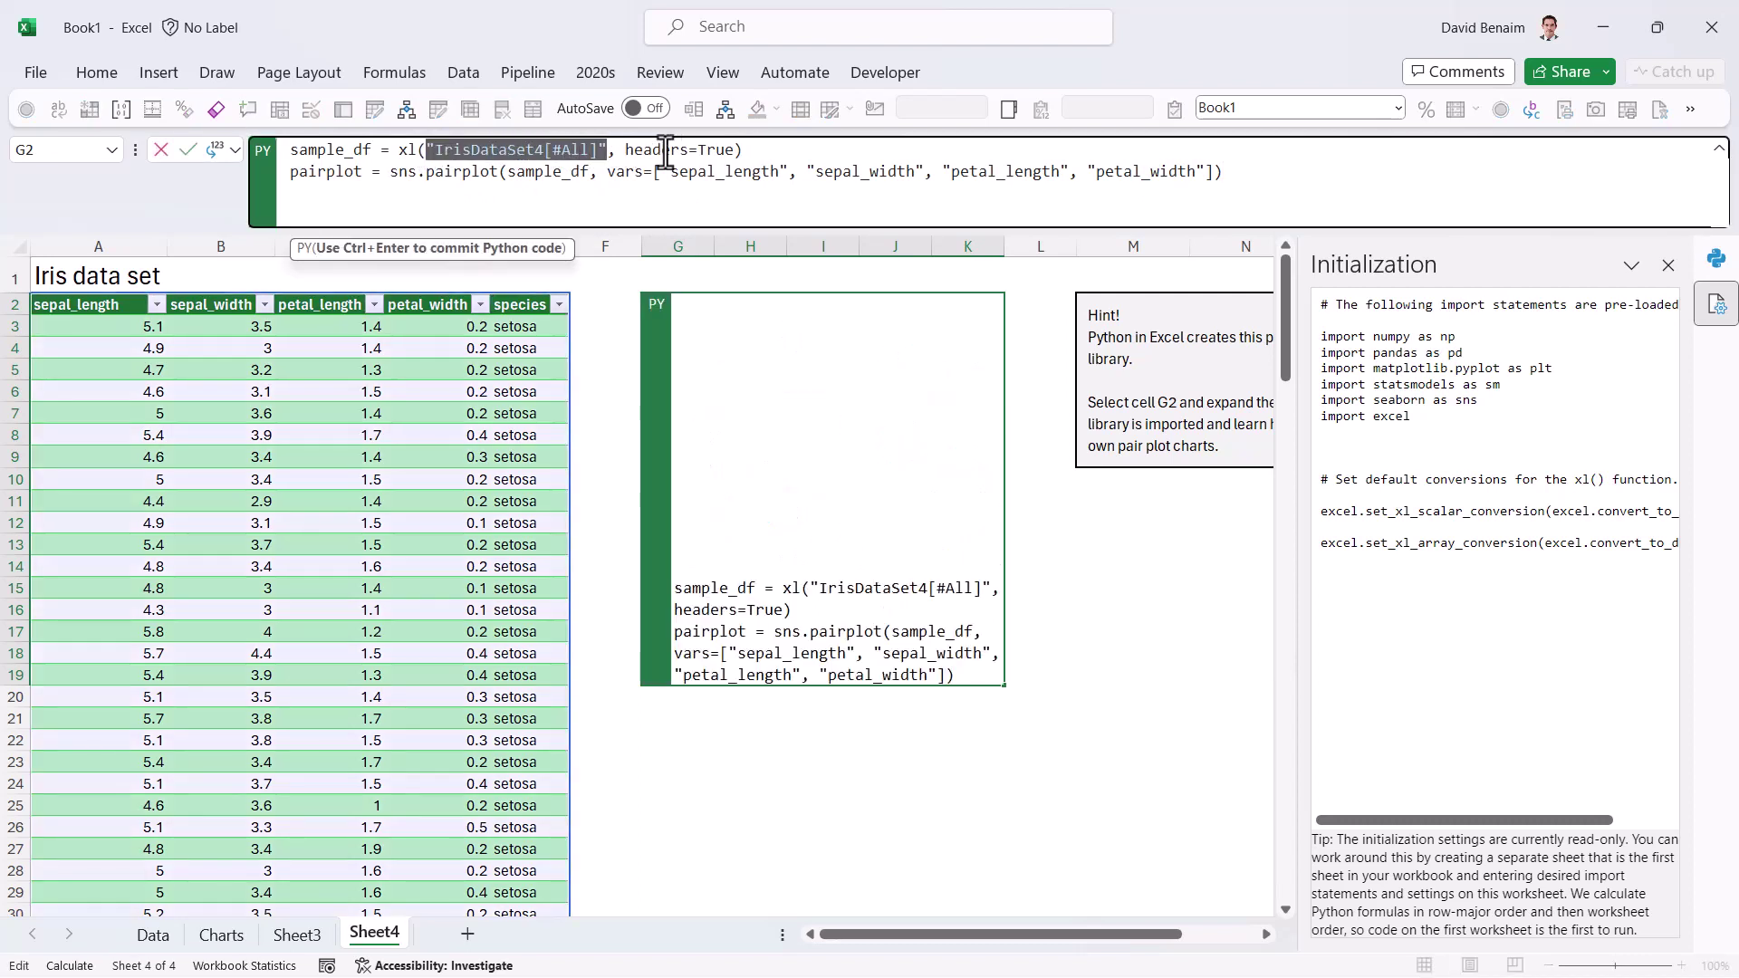
triple_click(290, 181)
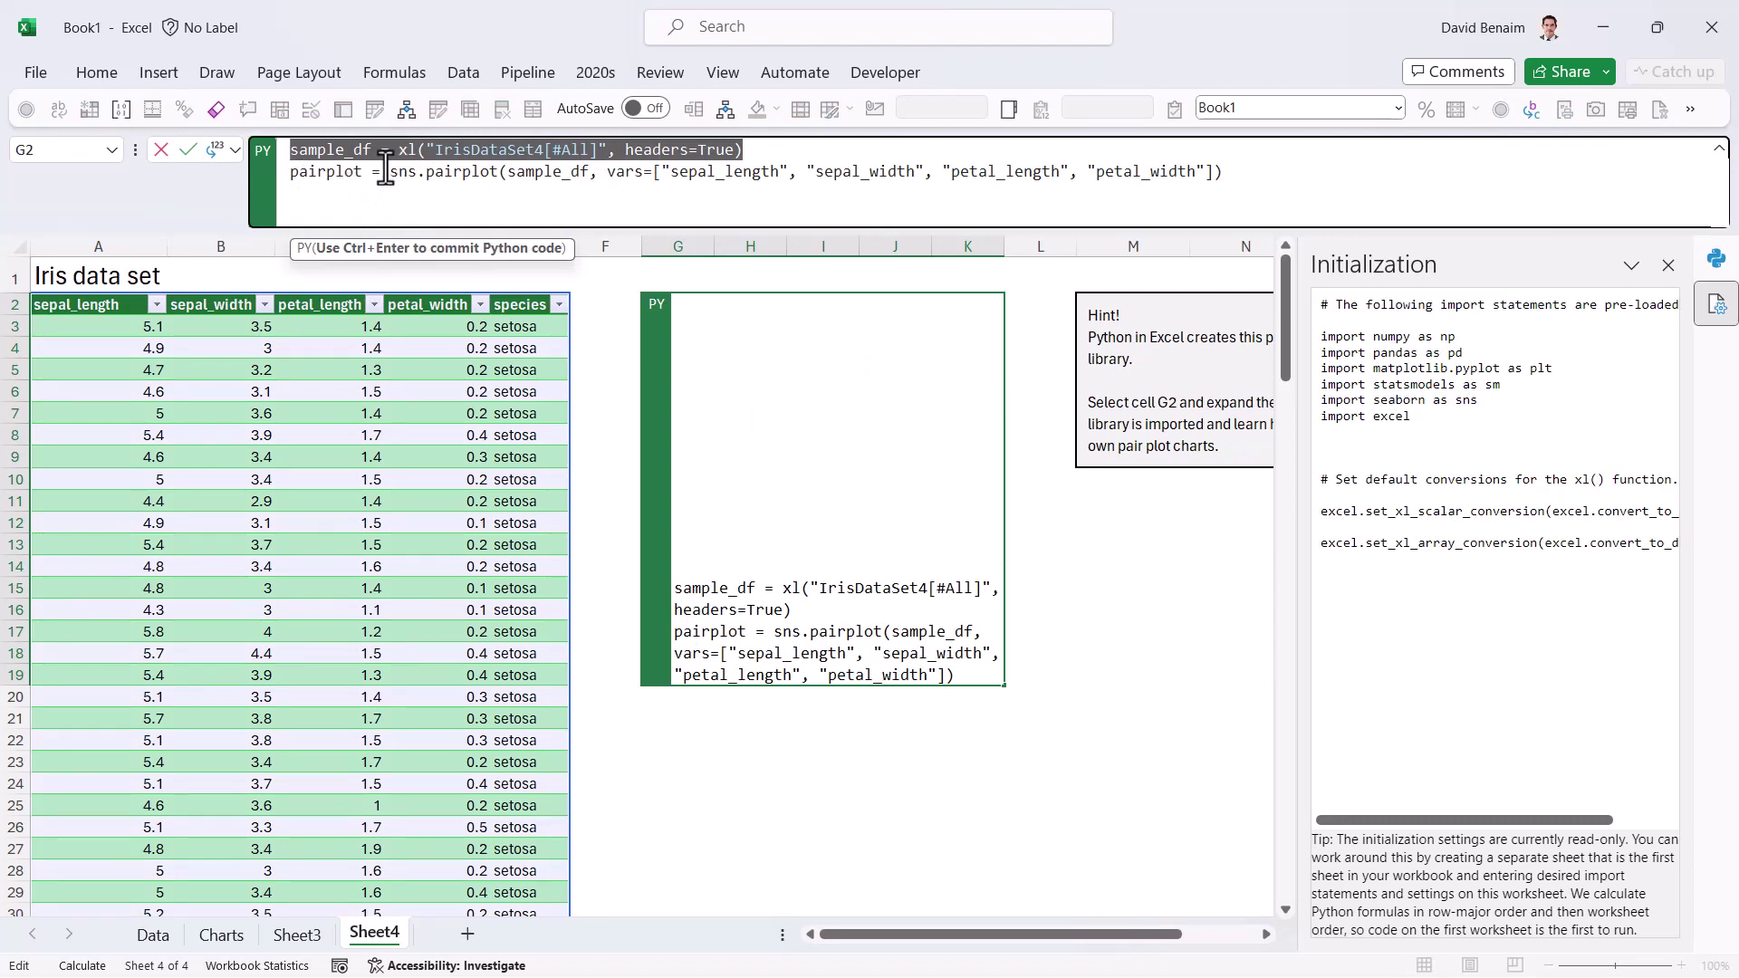
left_click_drag(293, 180, 1228, 174)
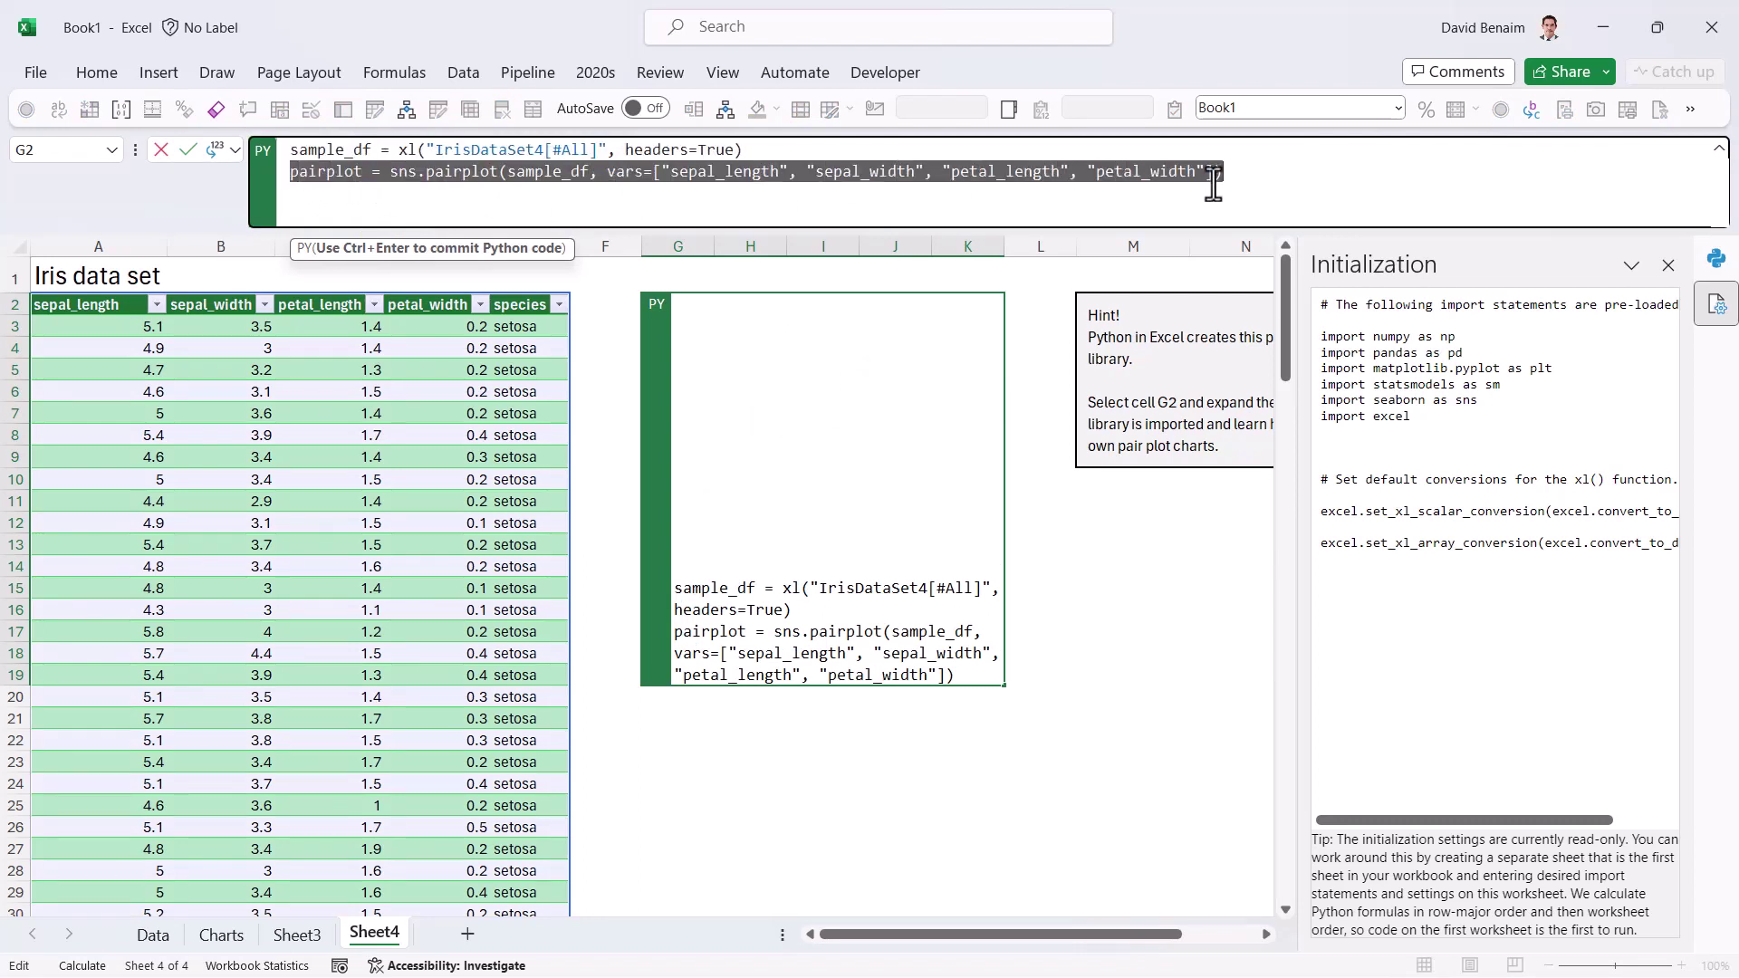
right_click(1137, 177)
Copy the pairplot line and paste it as Python code into Charts cell A4.
left_click(1205, 227)
left_click(225, 935)
key("Escape")
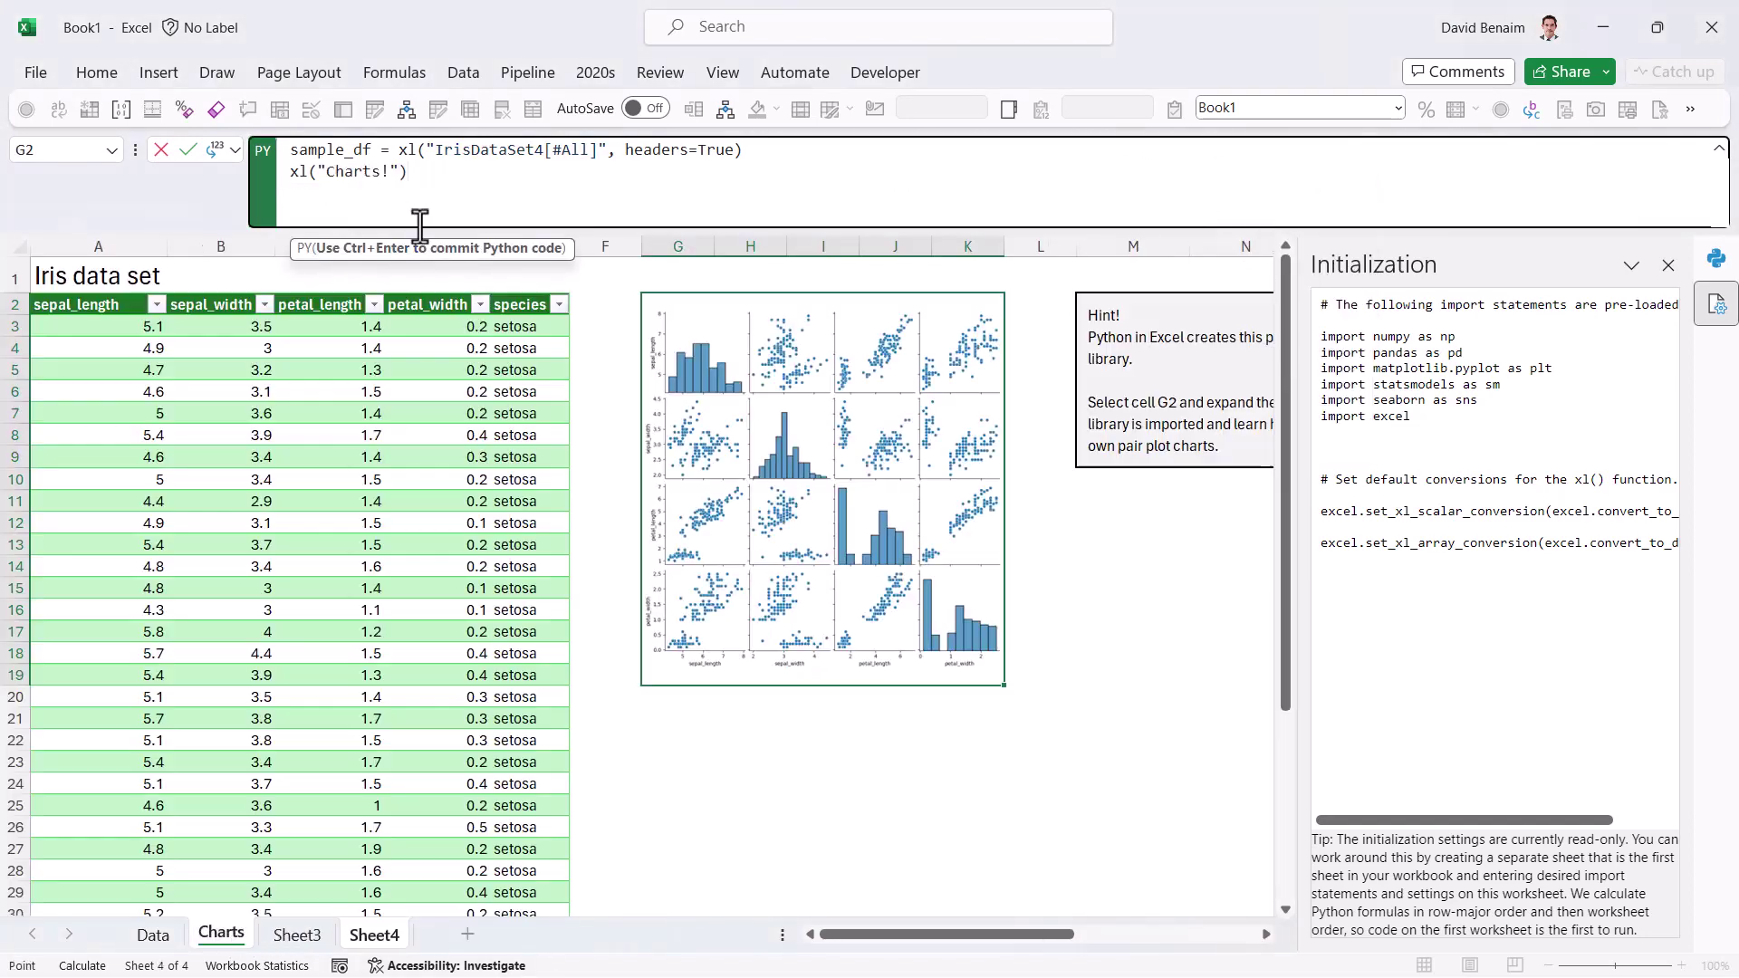
left_click(222, 935)
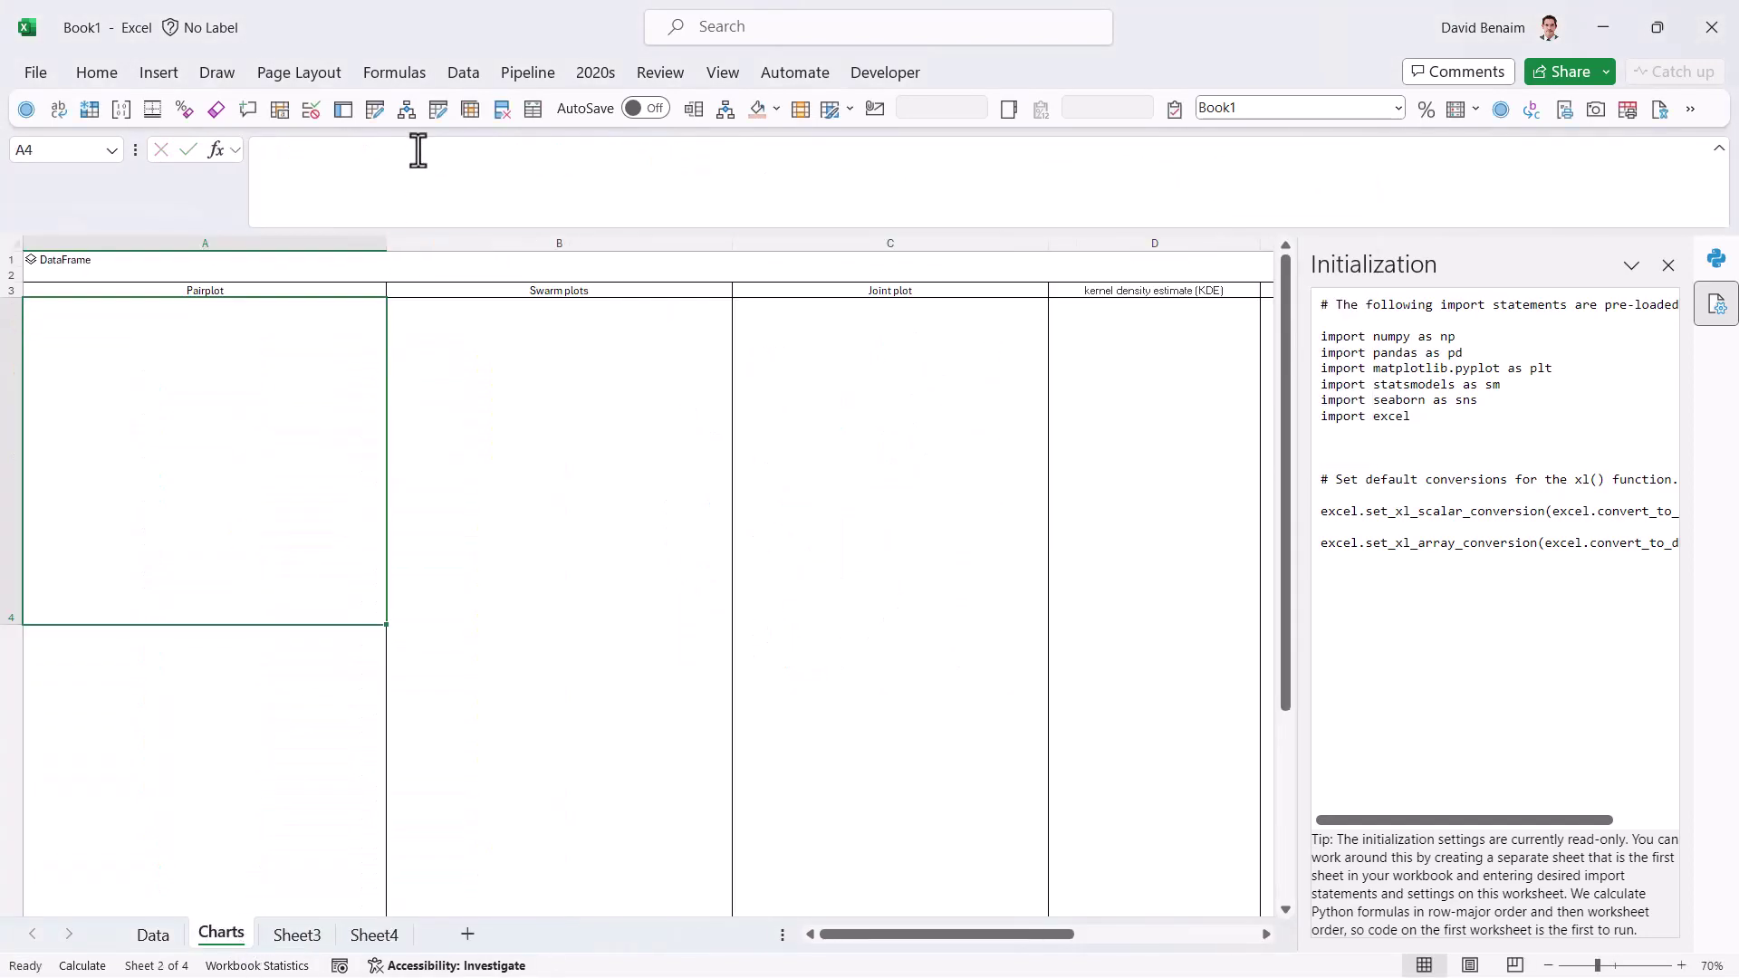
left_click(352, 175)
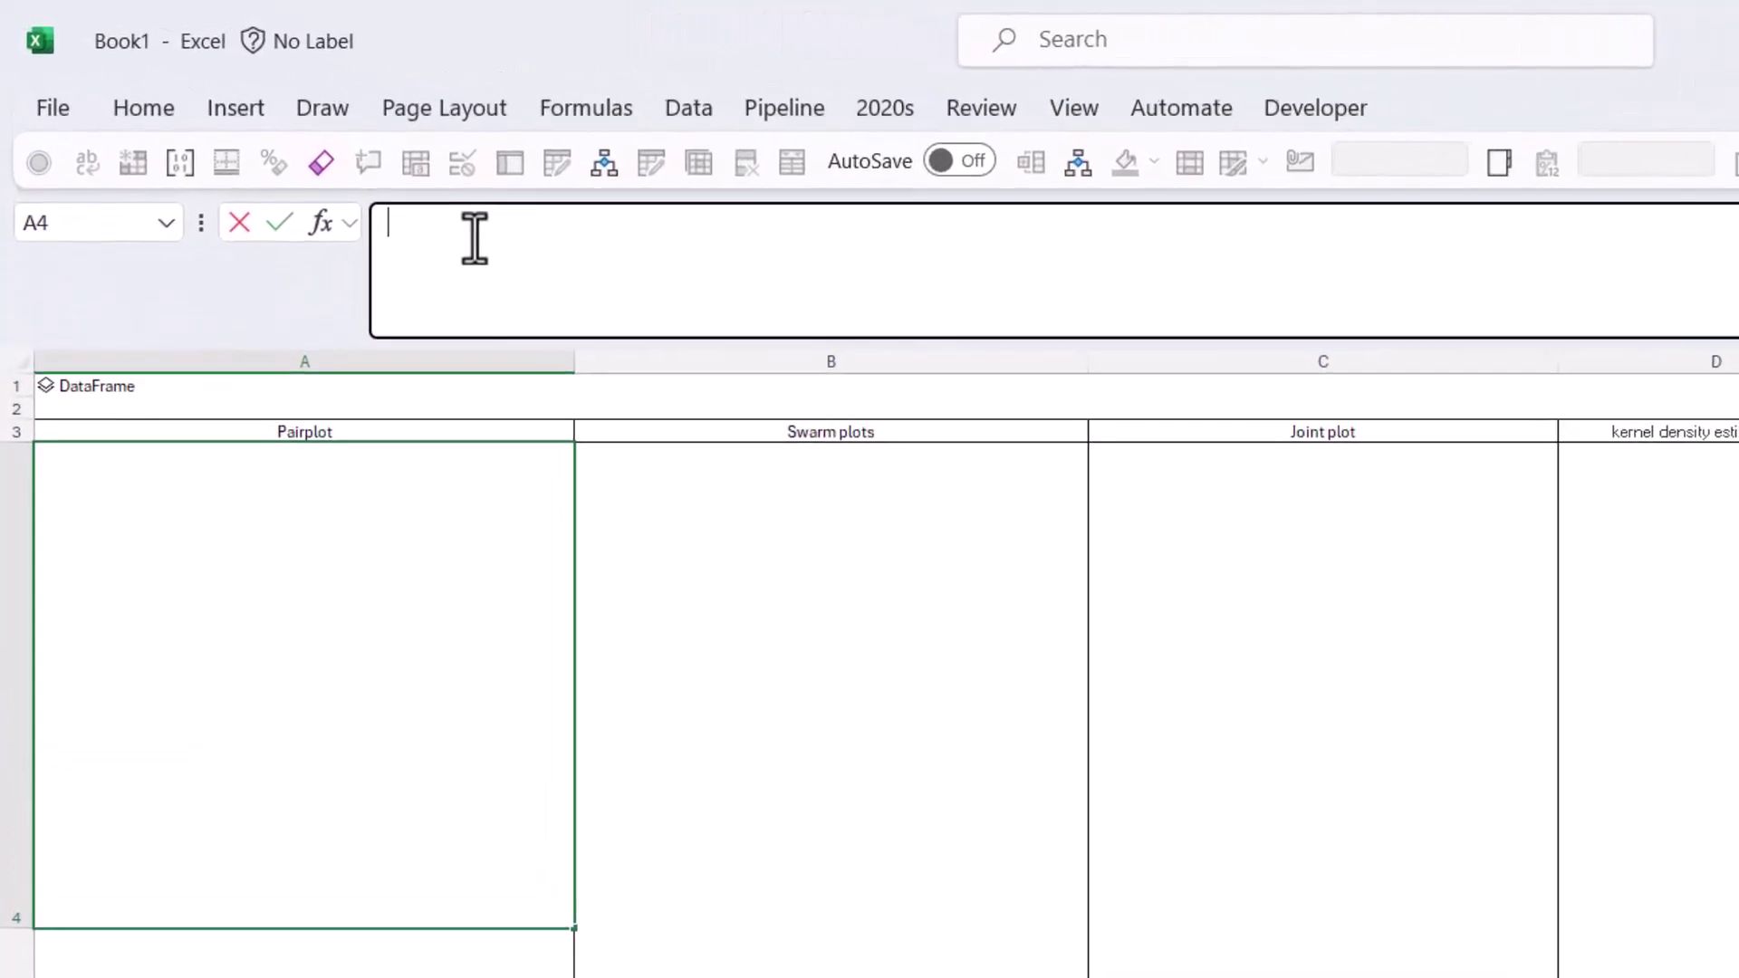
key("ctrl+alt+shift+p")
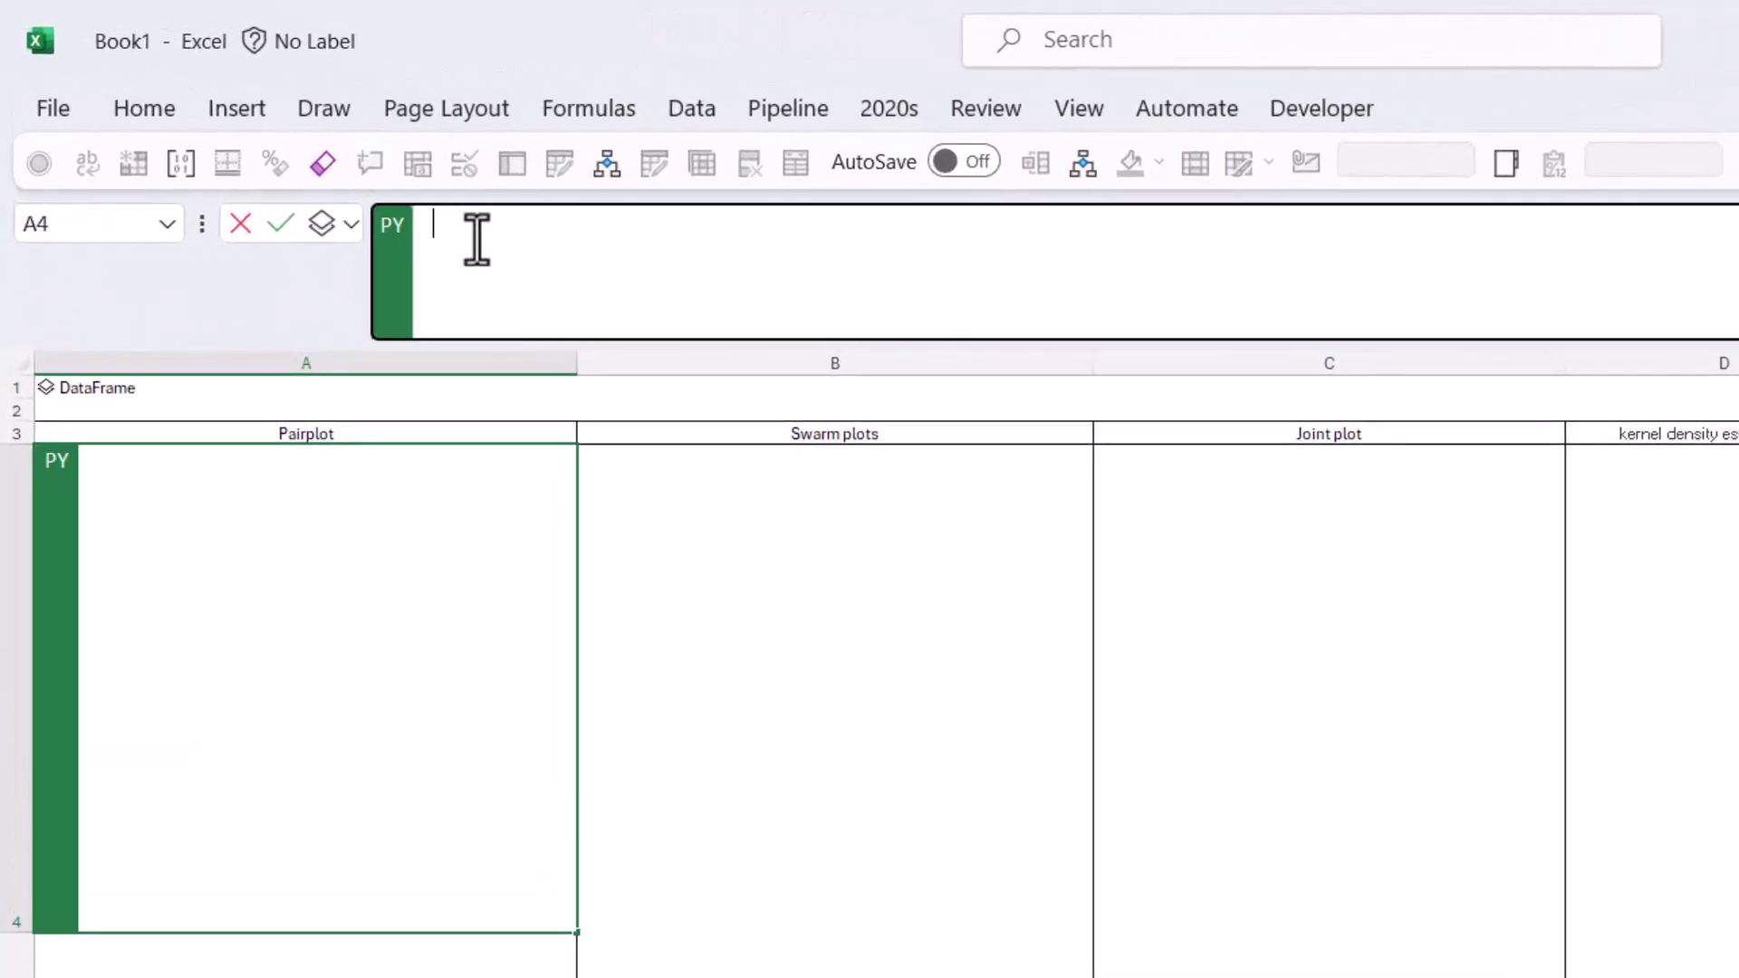
key("ctrl+v")
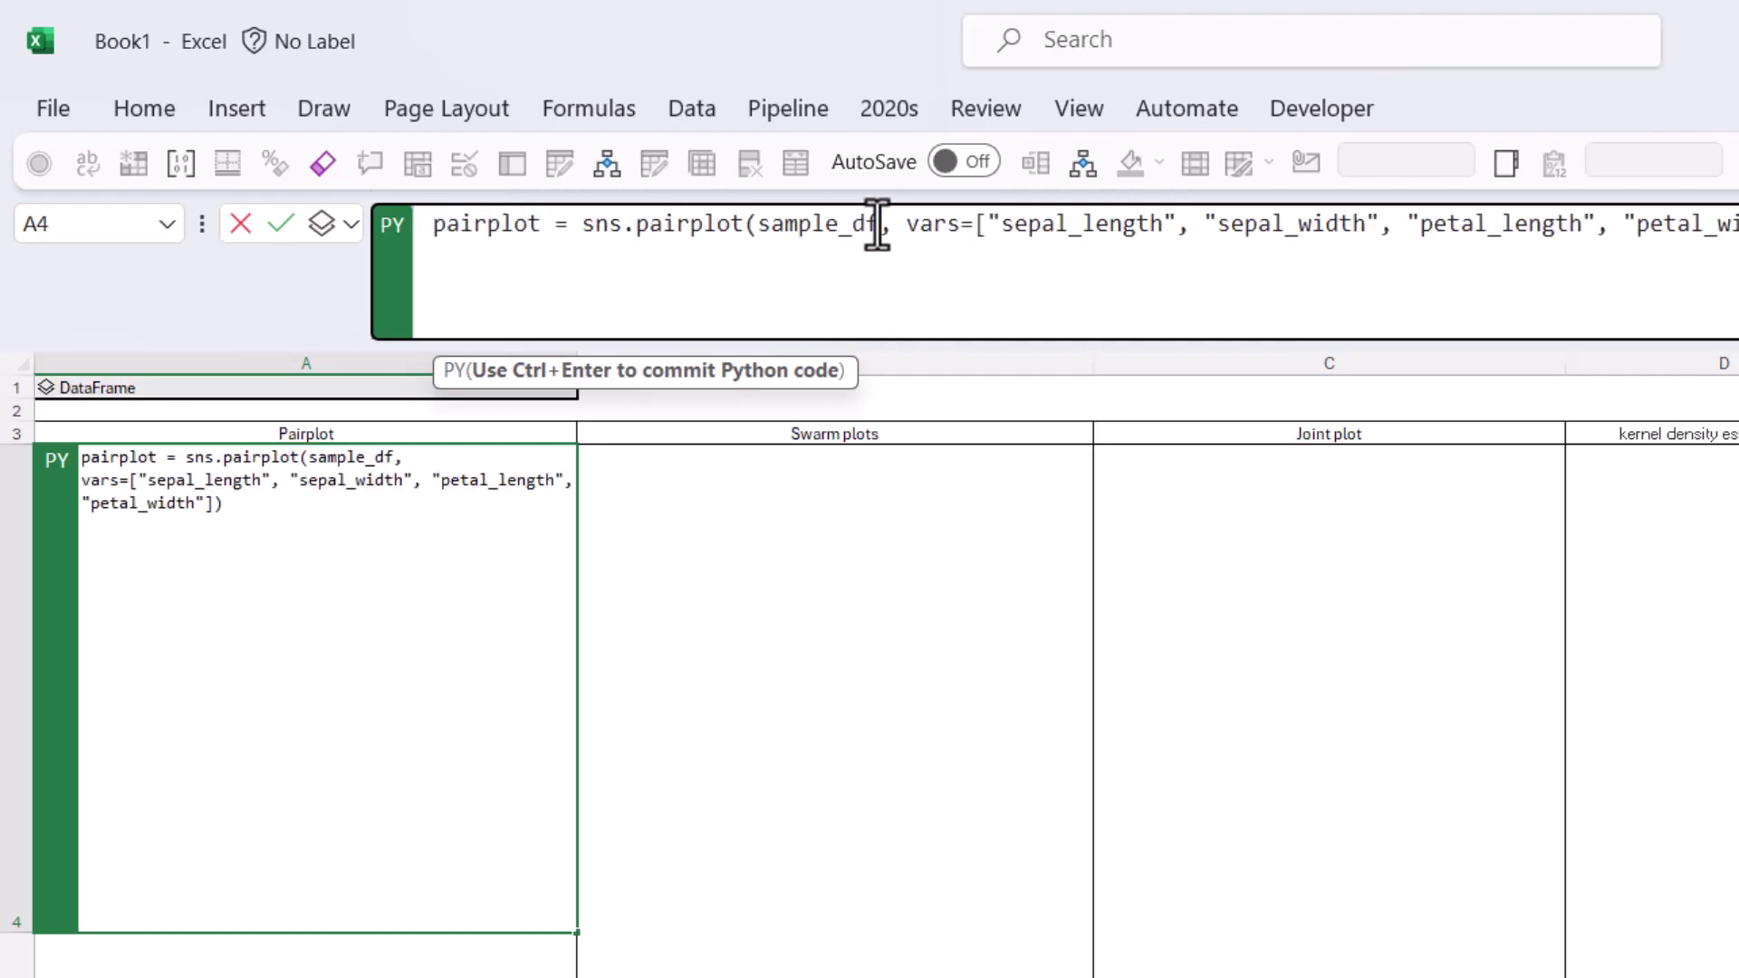
Change the code to use df with vars Median age, Life expect., Urban % and Birth rate, and commit.
left_click_drag(851, 226, 759, 224)
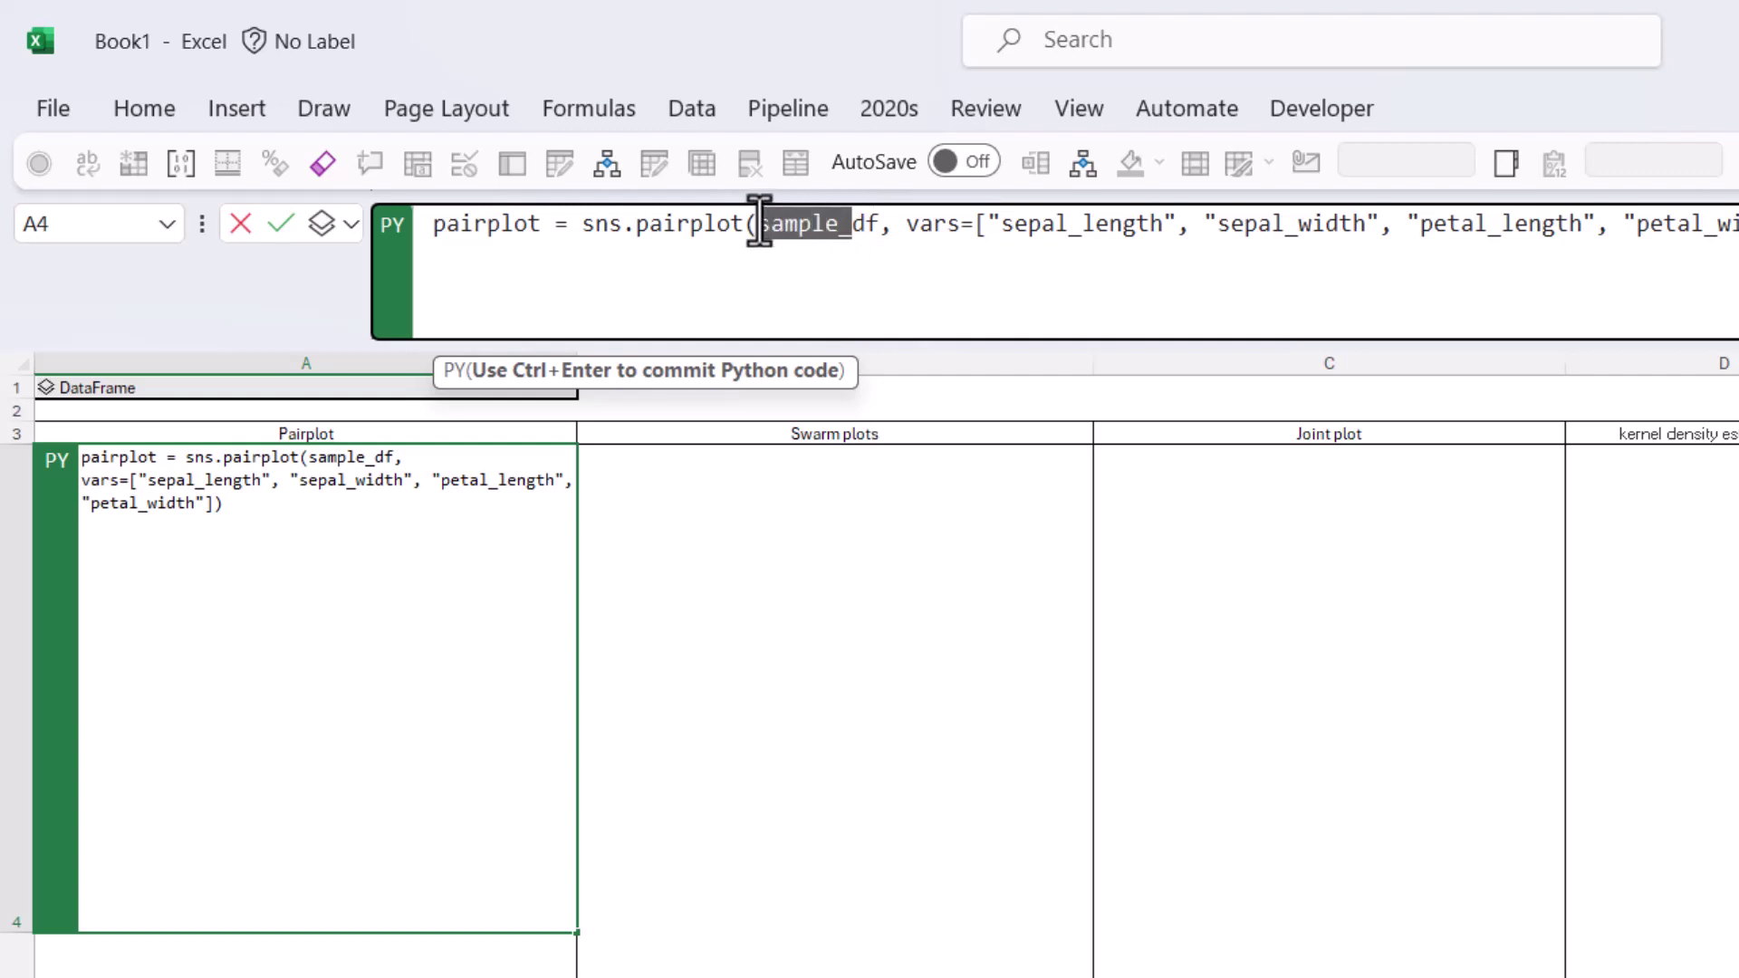
key("BackSpace")
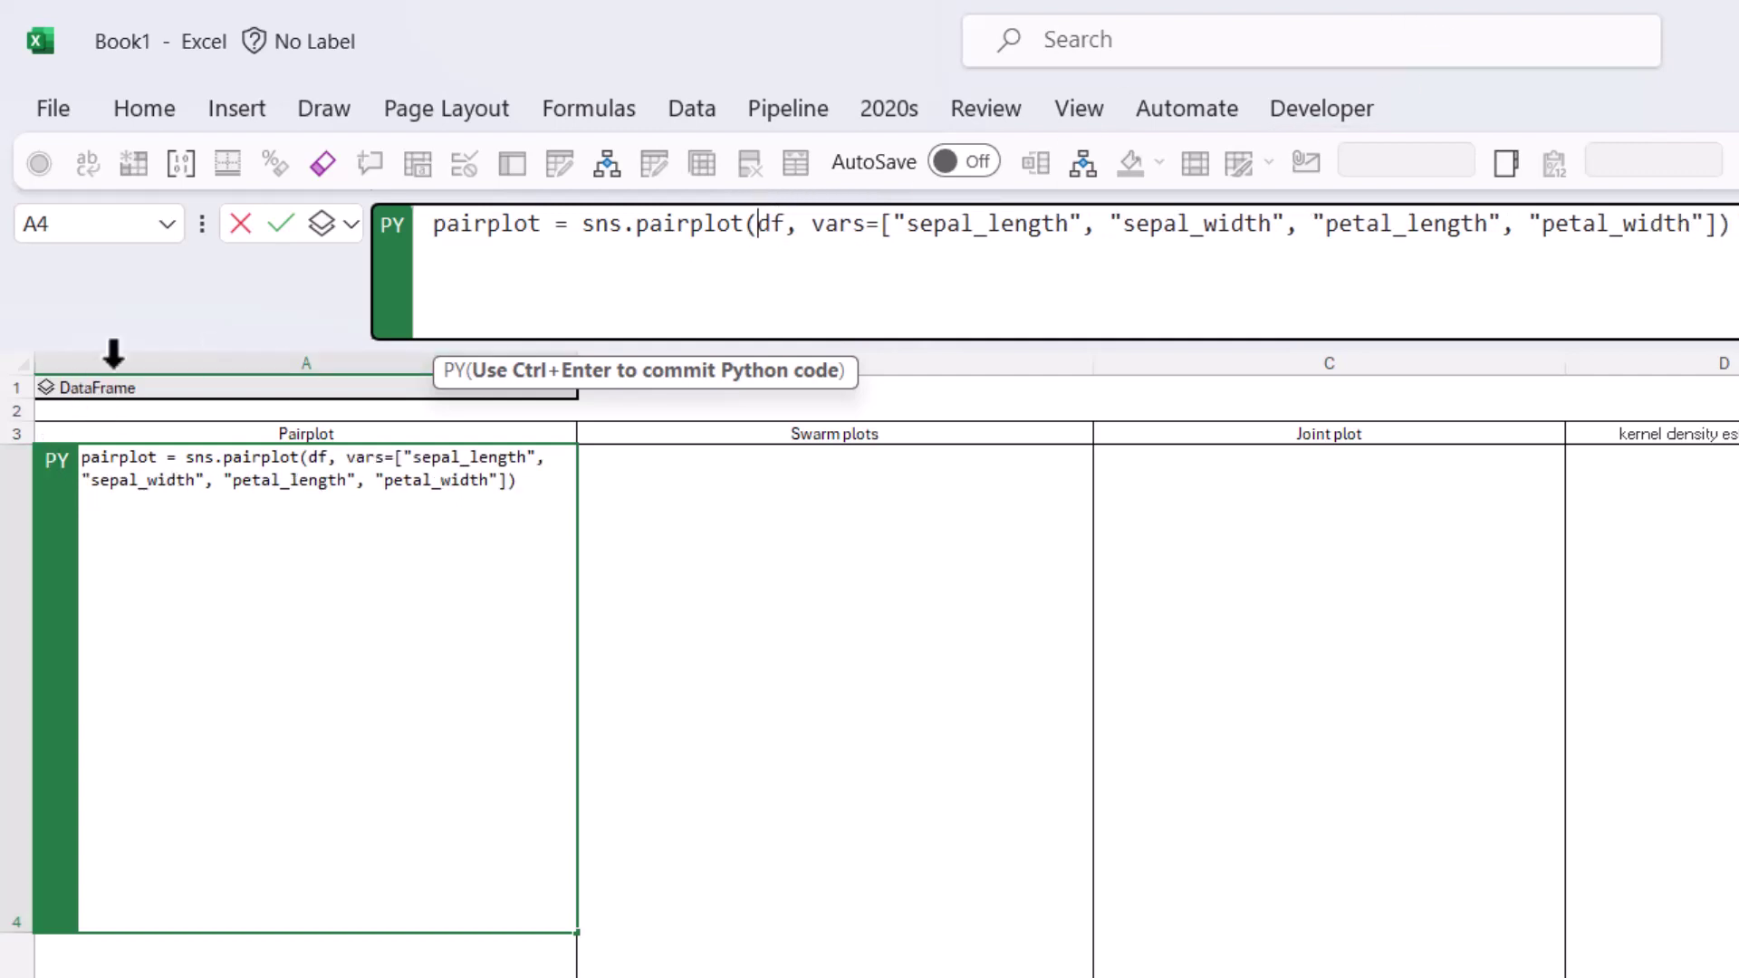
left_click_drag(905, 223, 1068, 243)
type("M")
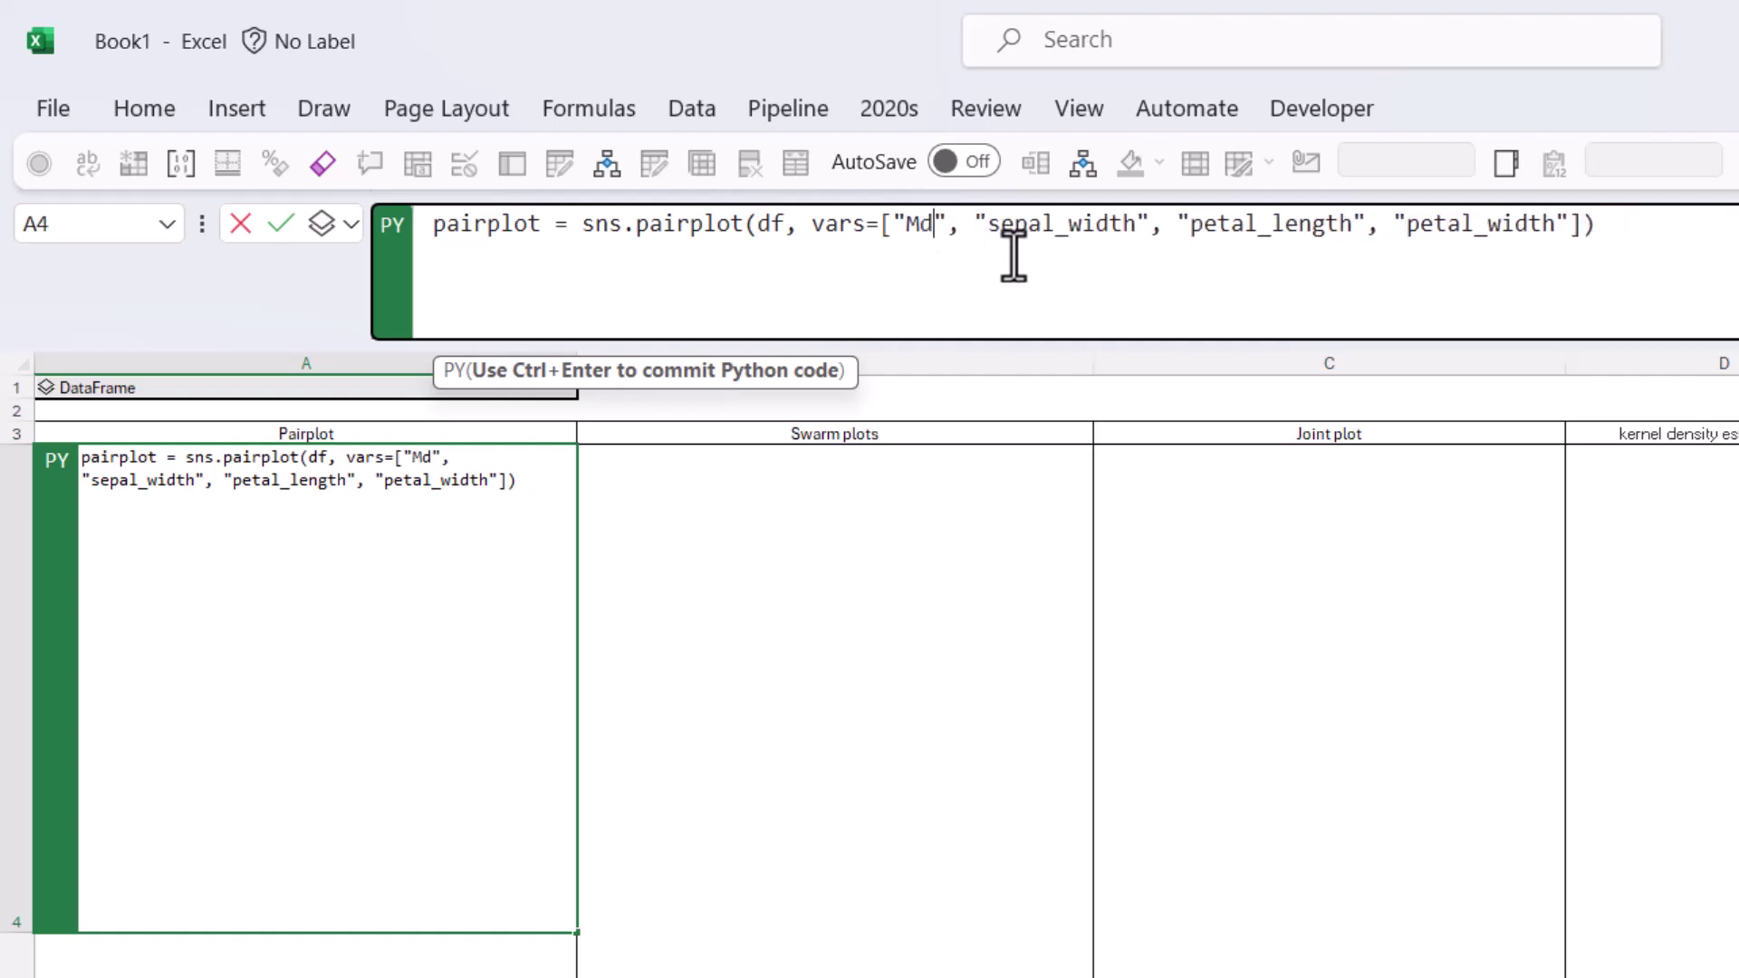
type("edian age")
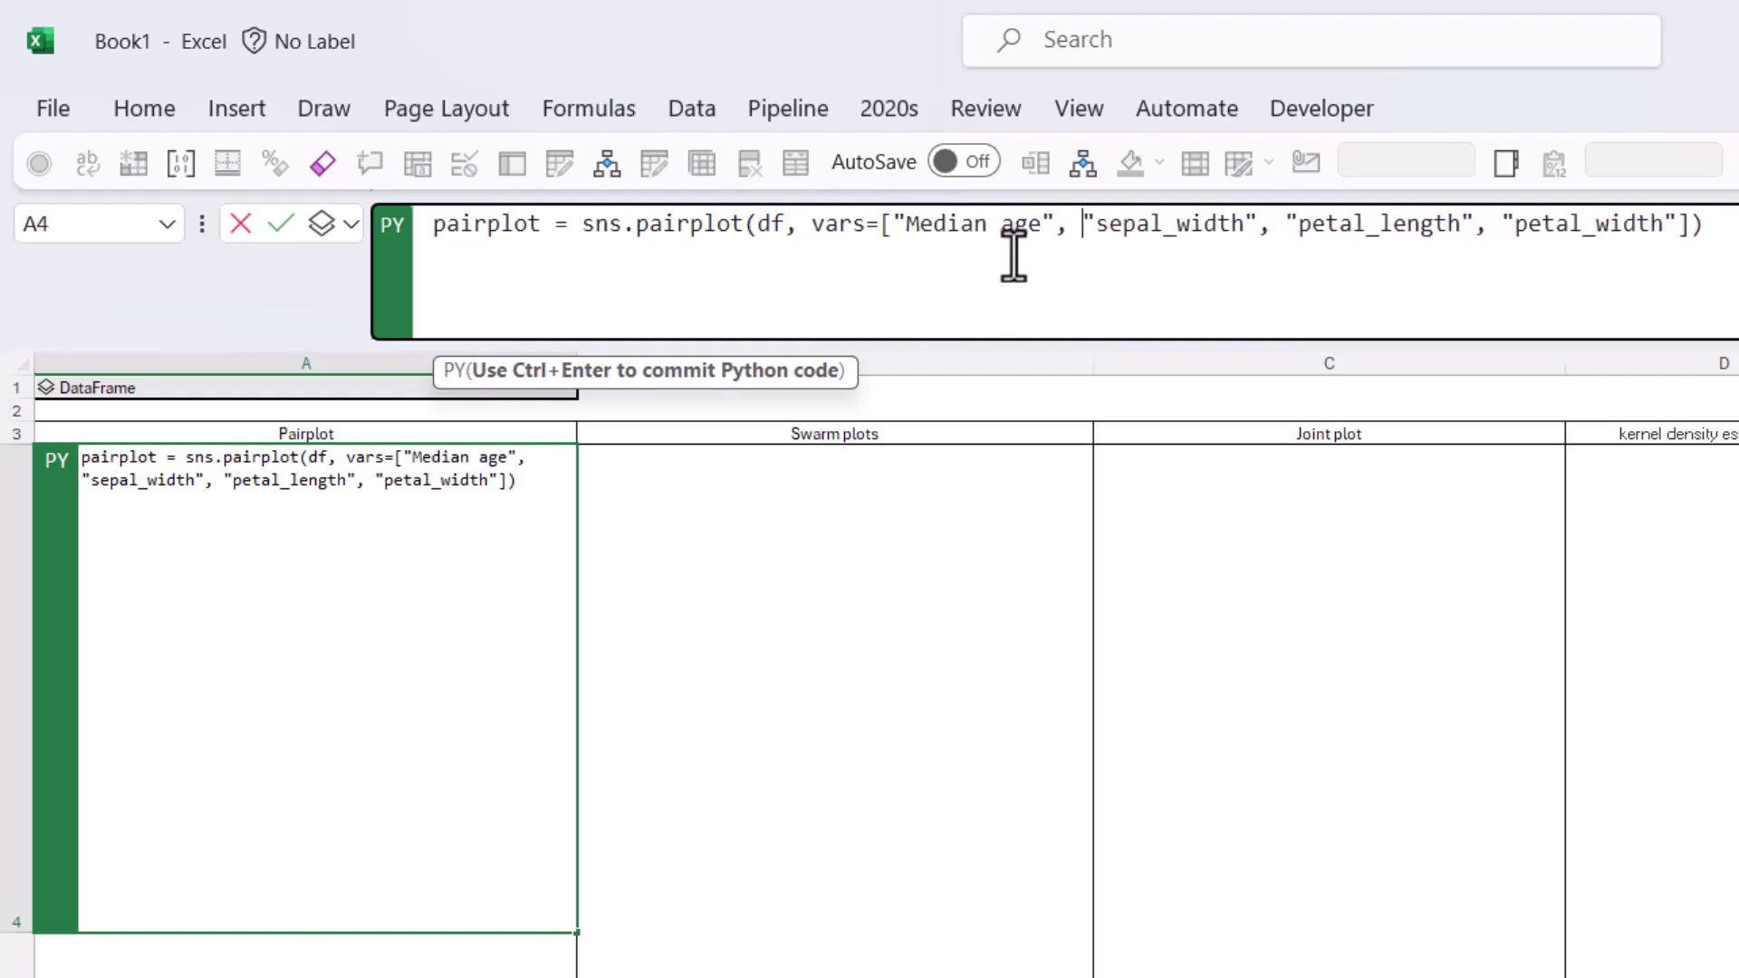
key("Right")
key("Right")
key("Right")
key("Right")
key("shift+Right")
key("shift+Right")
key("shift+Right")
key("shift+Right")
key("shift+Right")
key("shift+Right")
key("shift+Right")
key("shift+Right")
key("shift+Right")
key("shift+Right")
key("shift+Right")
type("Life expe")
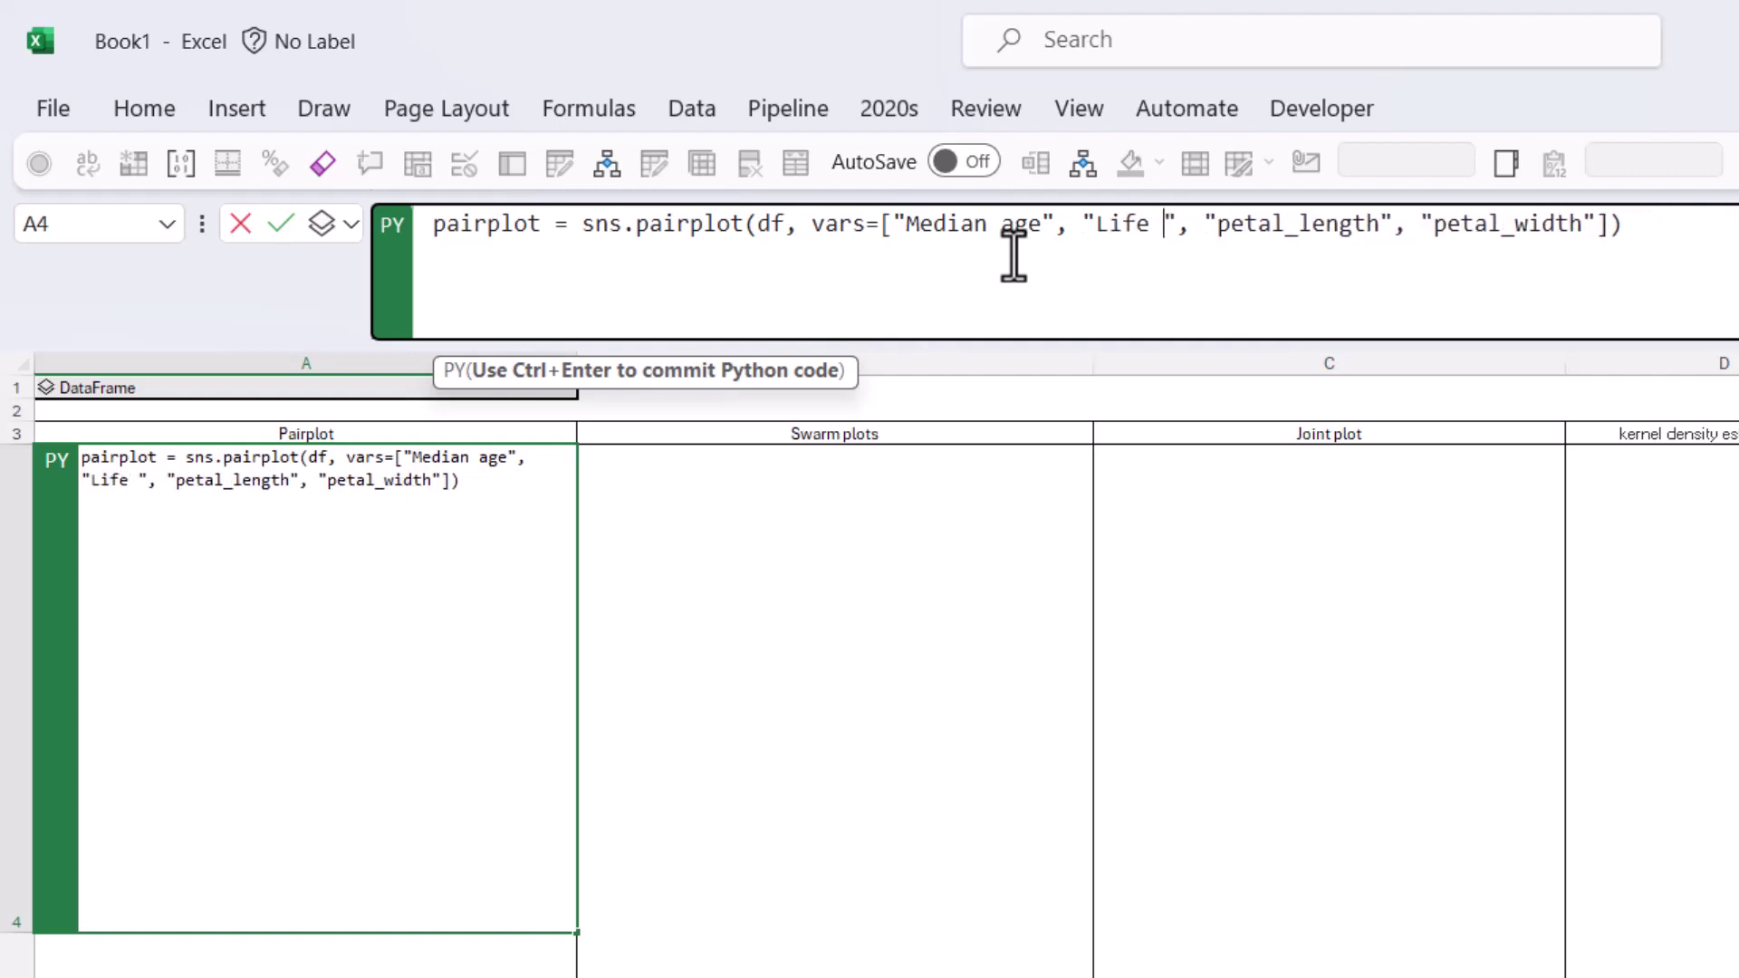
type("ct.")
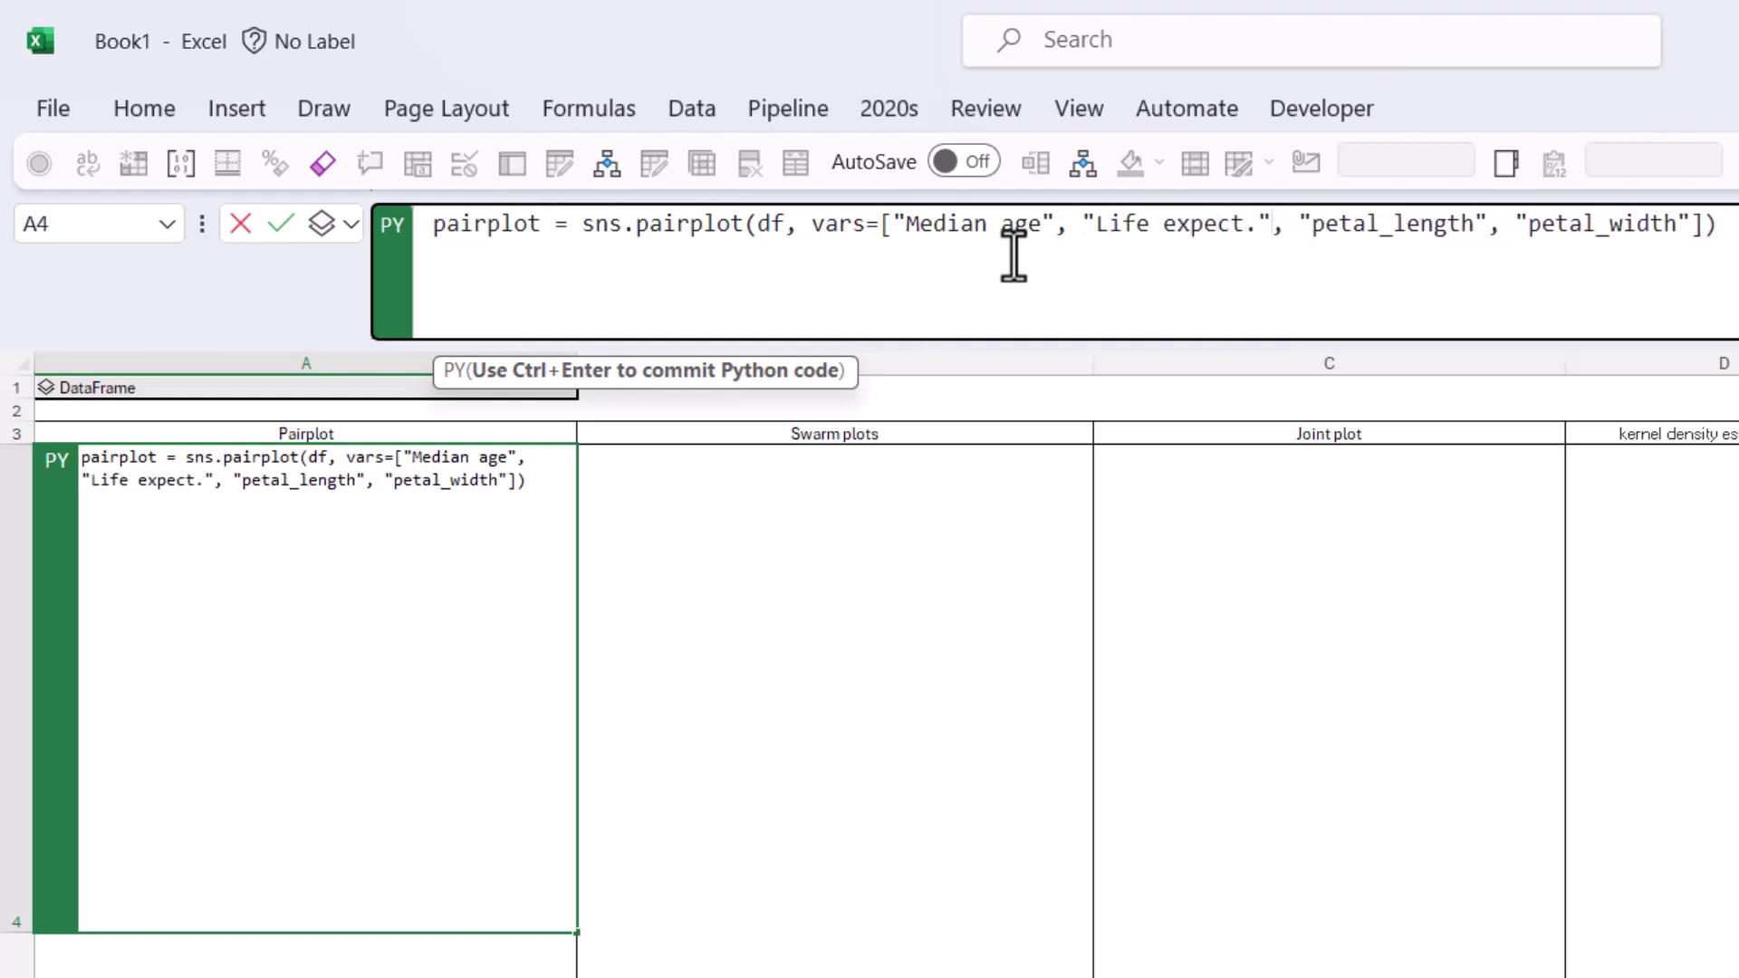
key("Right")
key("Right")
key("Right")
key("Right")
key("shift+Right")
key("shift+Right")
key("shift+Right")
key("shift+Right")
key("shift+Right")
key("shift+Right")
key("shift+Right")
key("shift+Right")
key("shift+Right")
key("shift+Right")
key("shift+Right")
key("shift+Right")
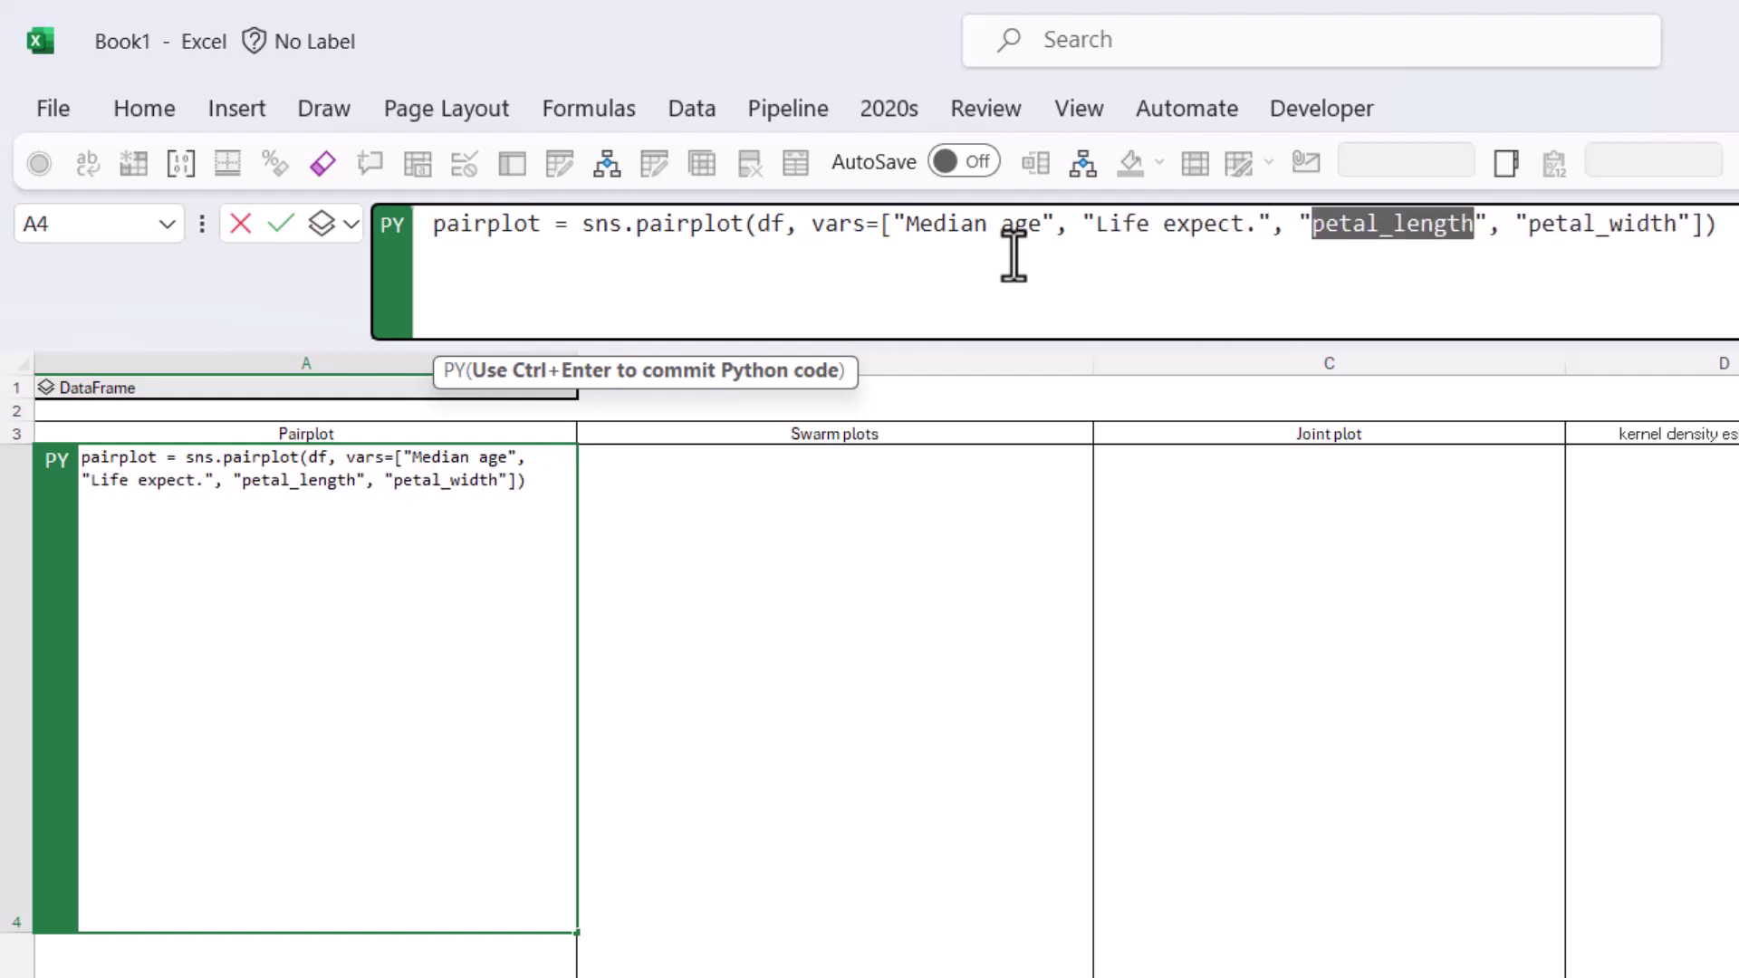
type("Urban %")
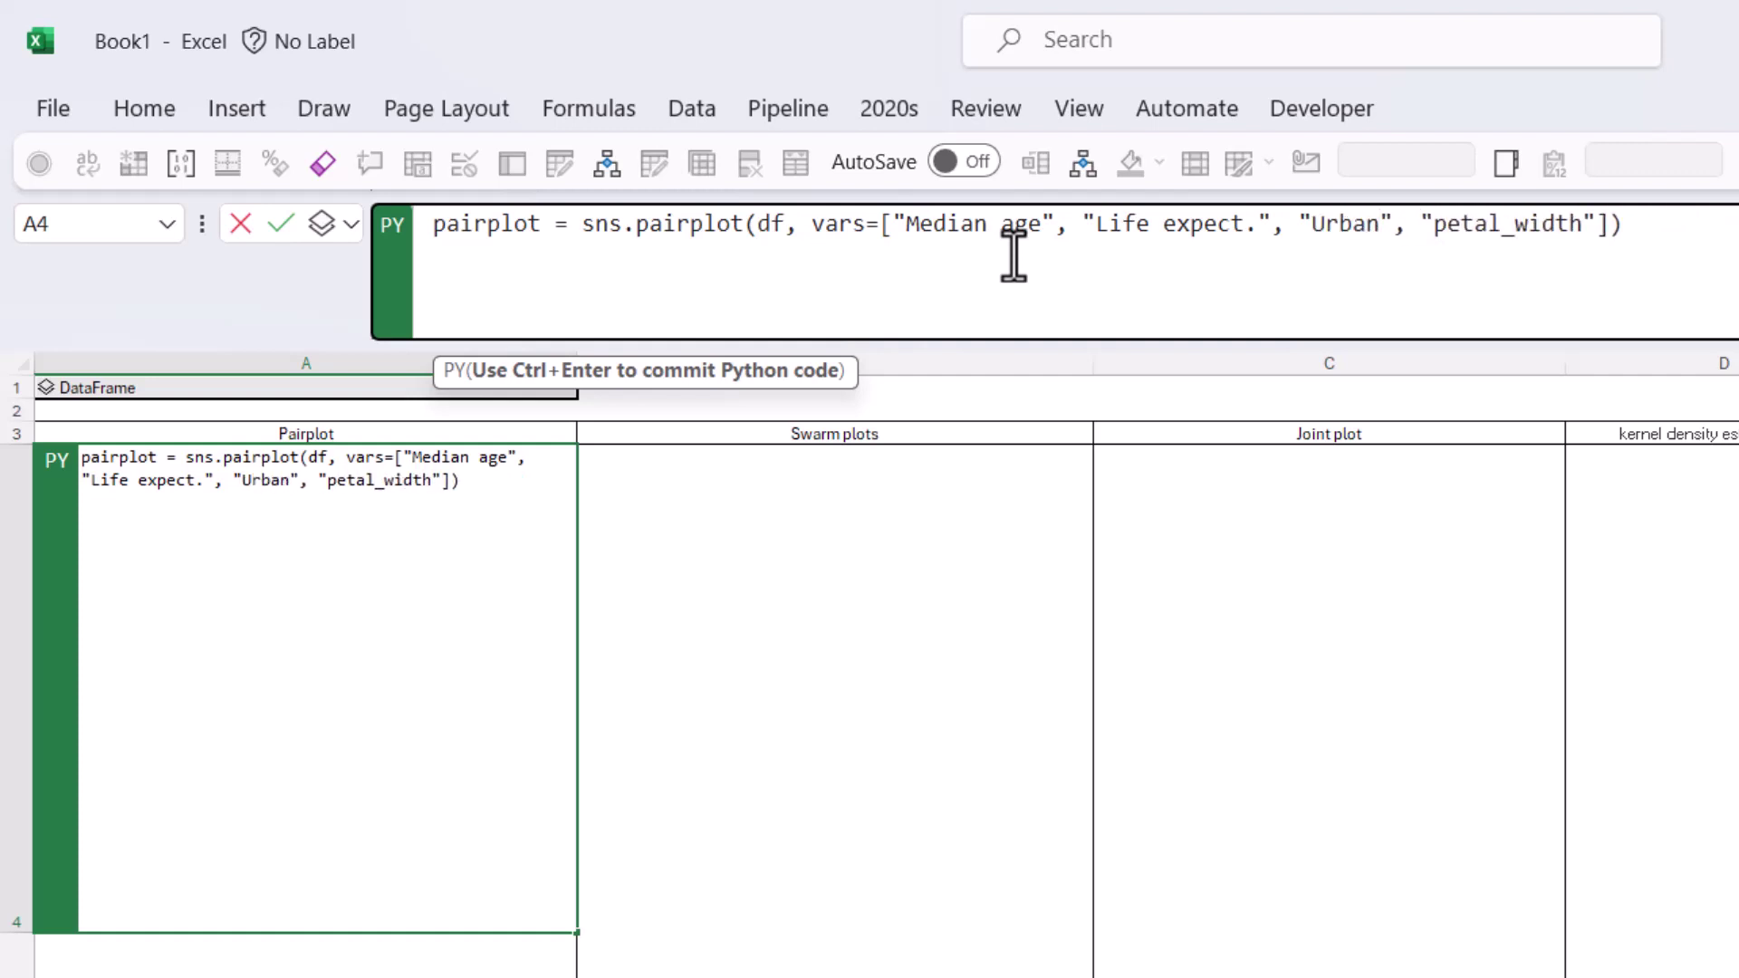
key("shift+Right")
key("shift+Right")
key("shift+Right")
key("shift+Right")
key("shift+Right")
key("shift+Right")
key("shift+Right")
key("shift+Right")
key("shift+Right")
key("shift+Right")
key("shift+Right")
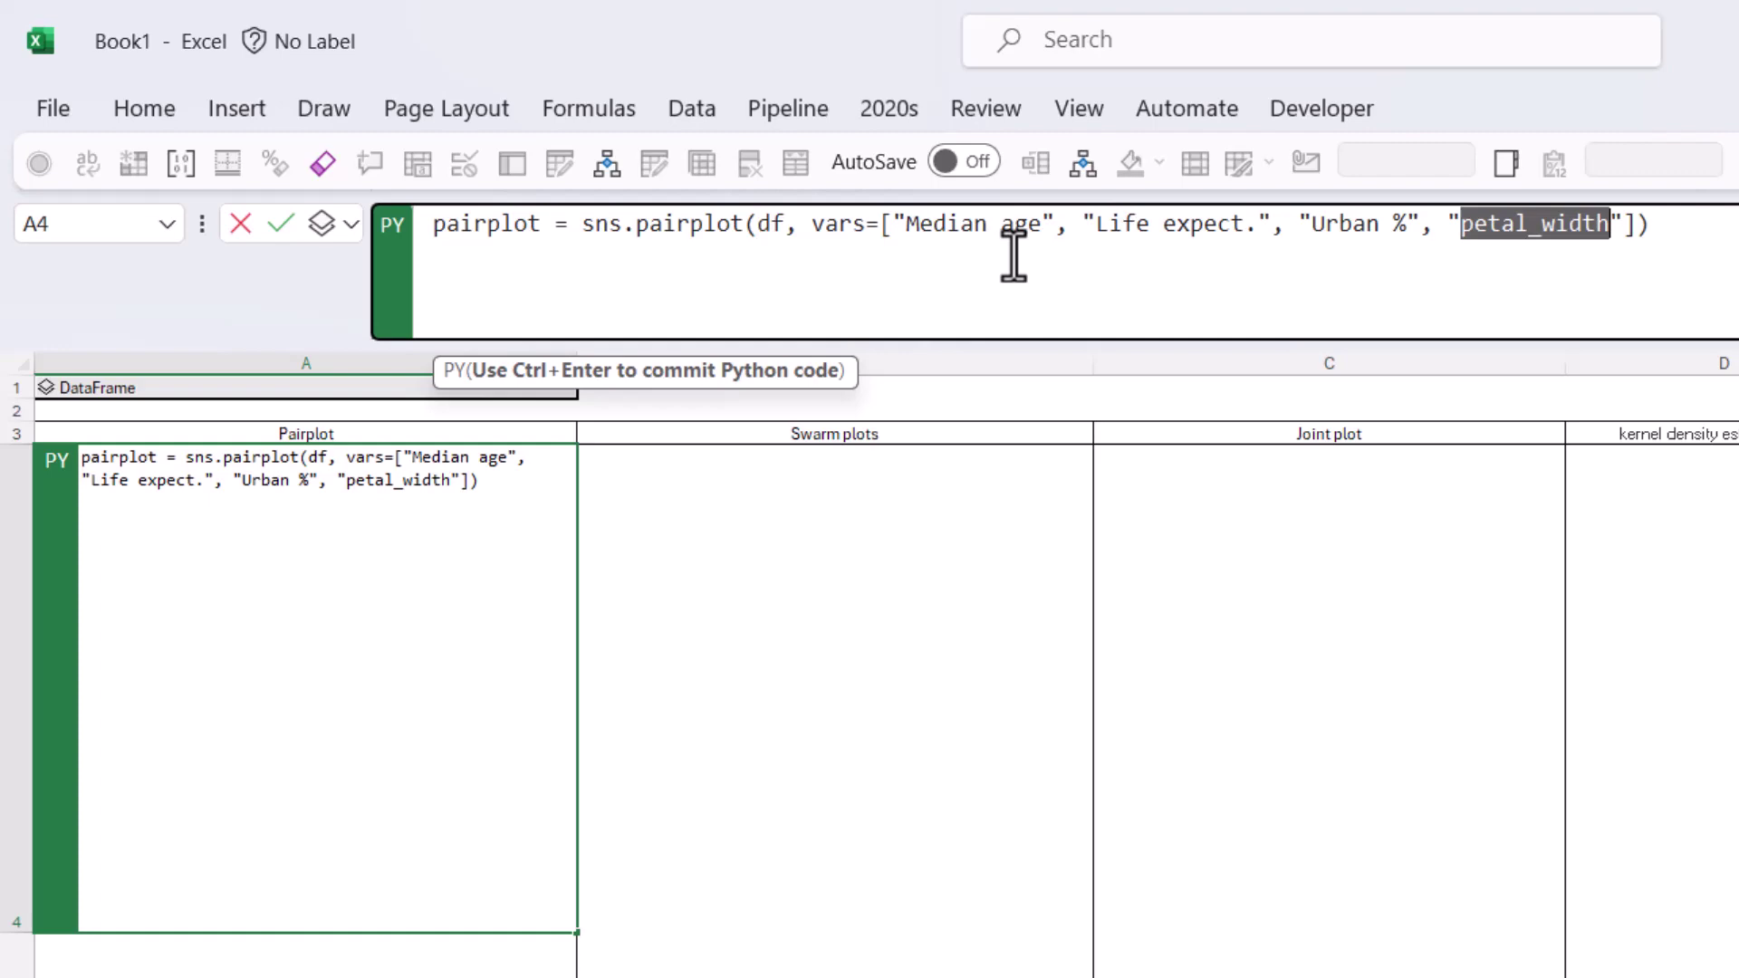
type("Birth rate")
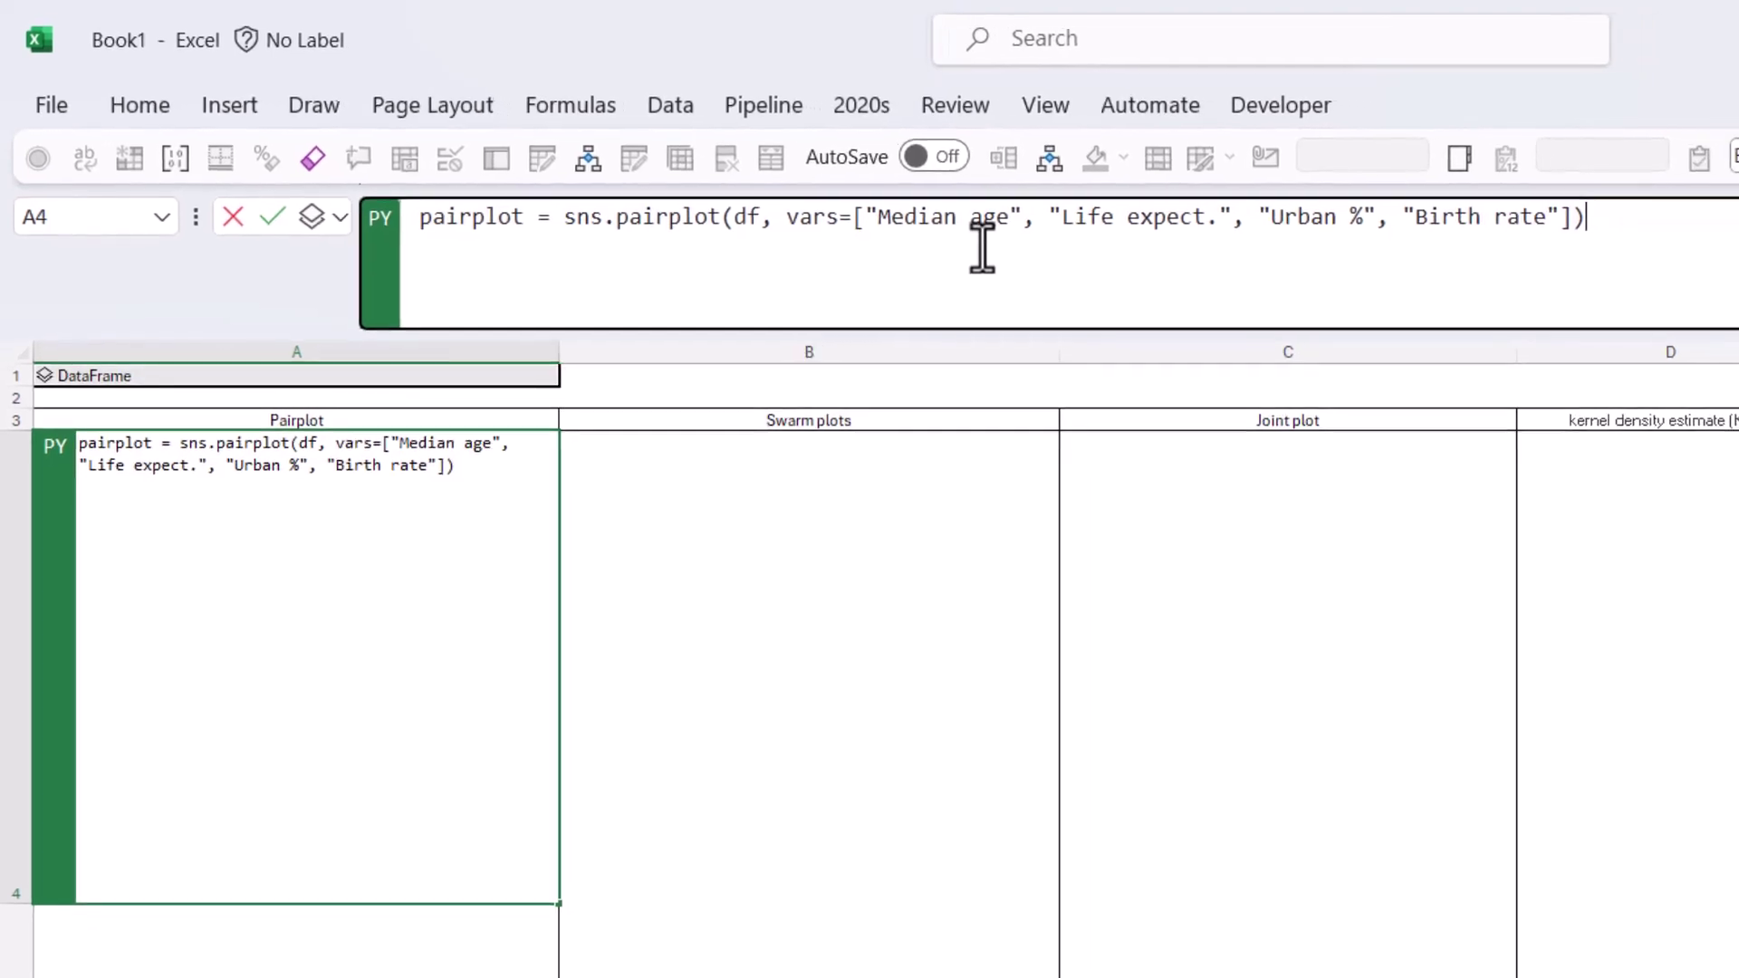
key("ctrl+Return")
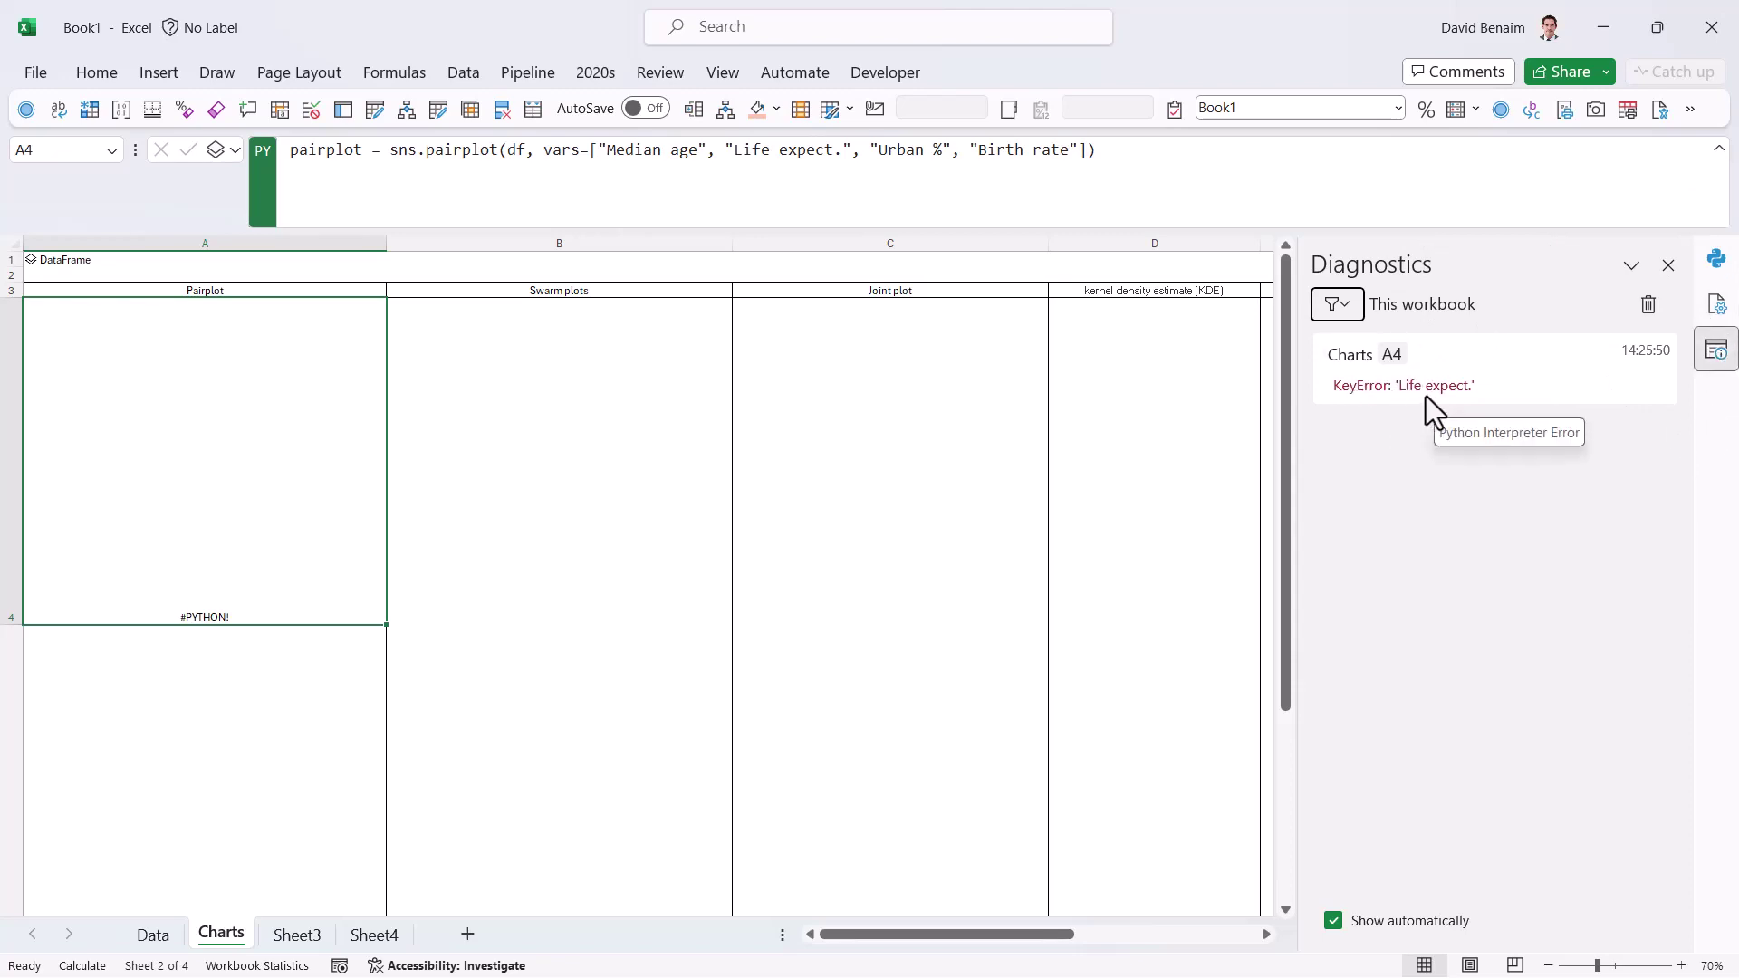
Check the Data!B1 header and fix A4's column name from 'Life expect.' to 'Life expec.'.
left_click(154, 936)
scroll(341, 589, "up", 20)
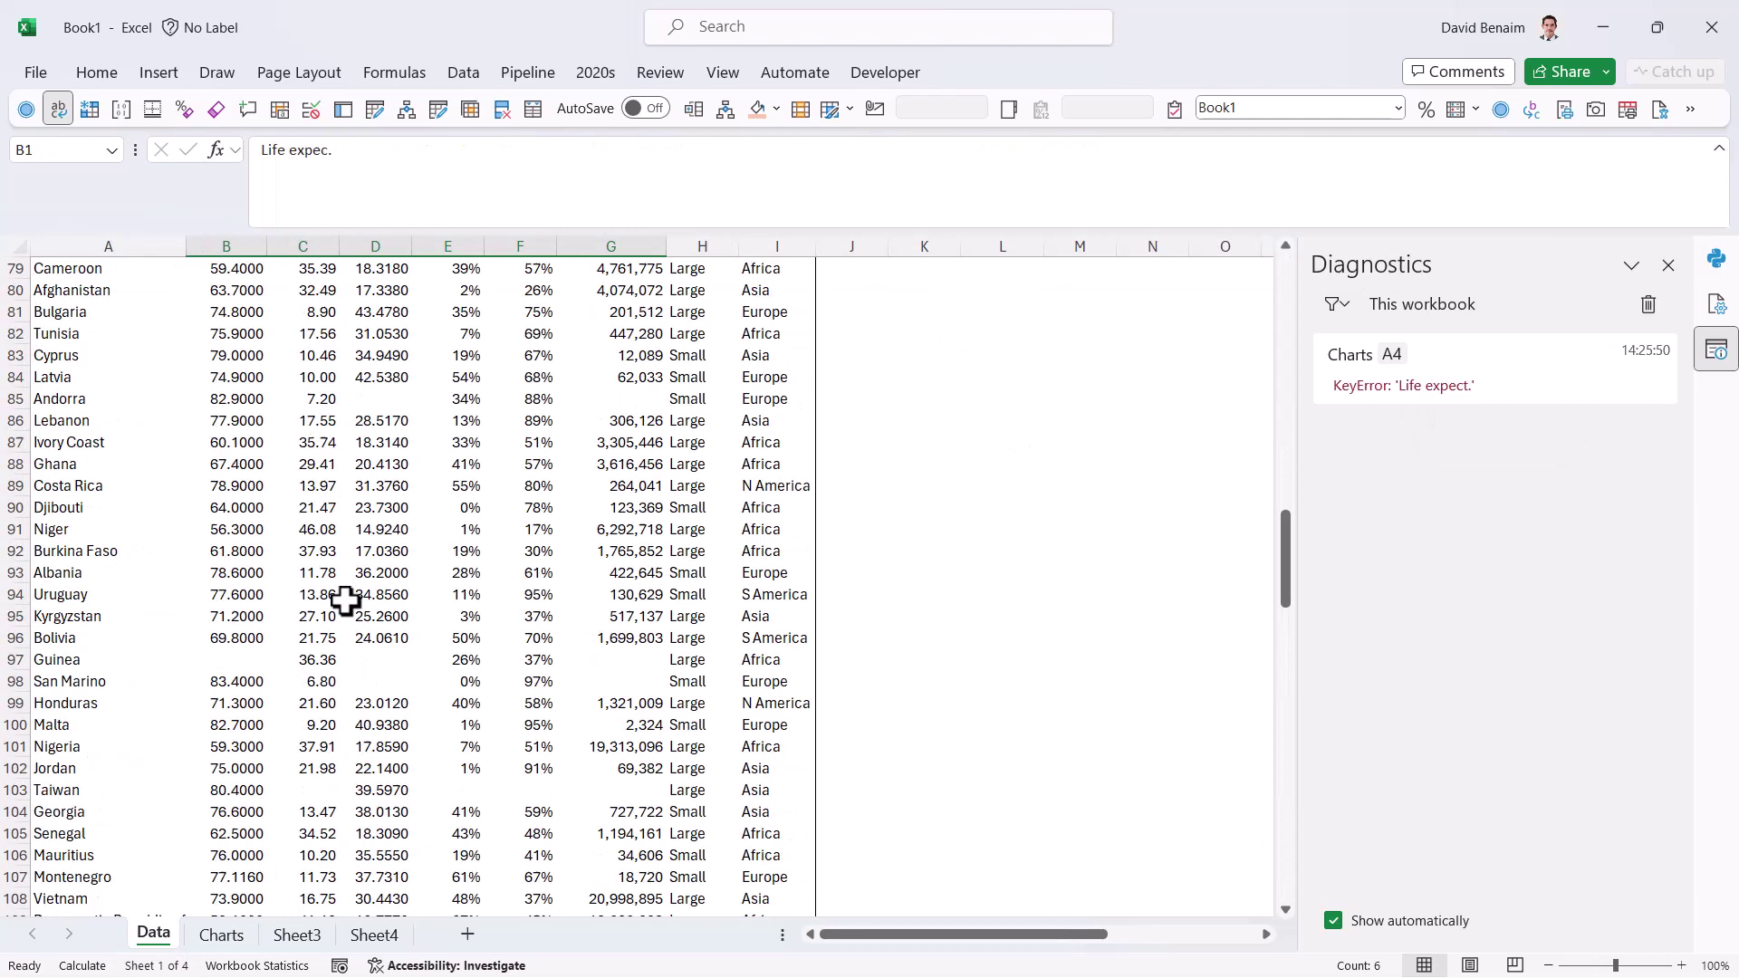
left_click(233, 291)
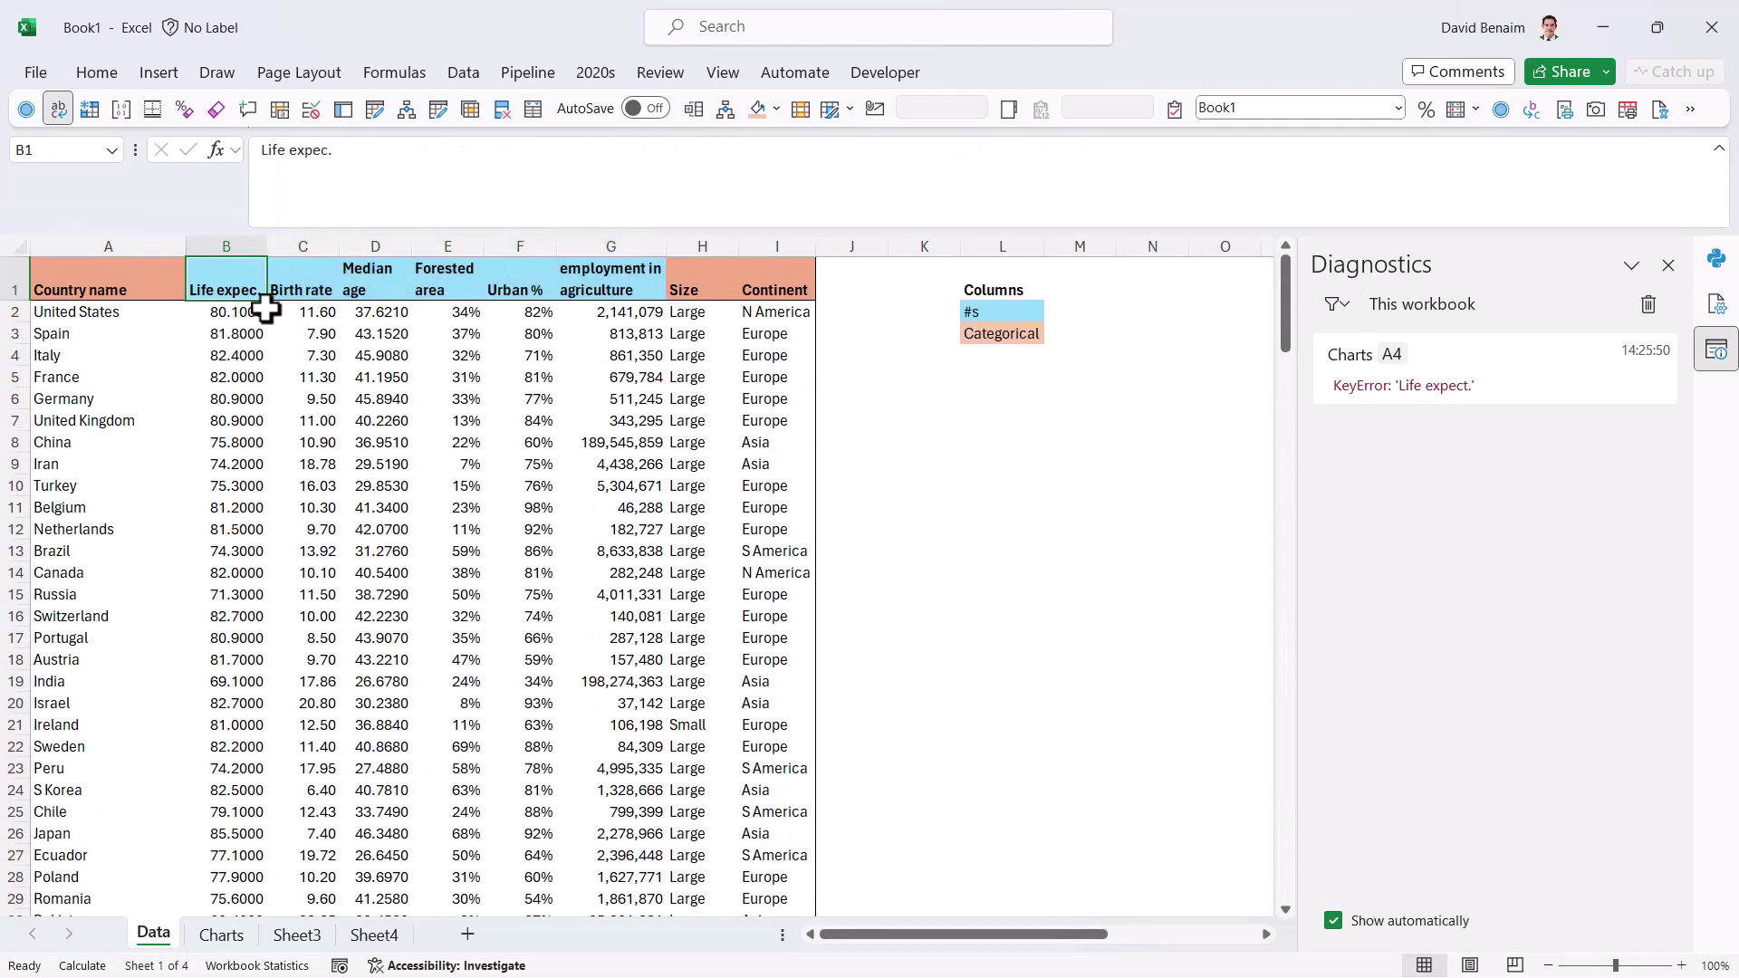
left_click(222, 934)
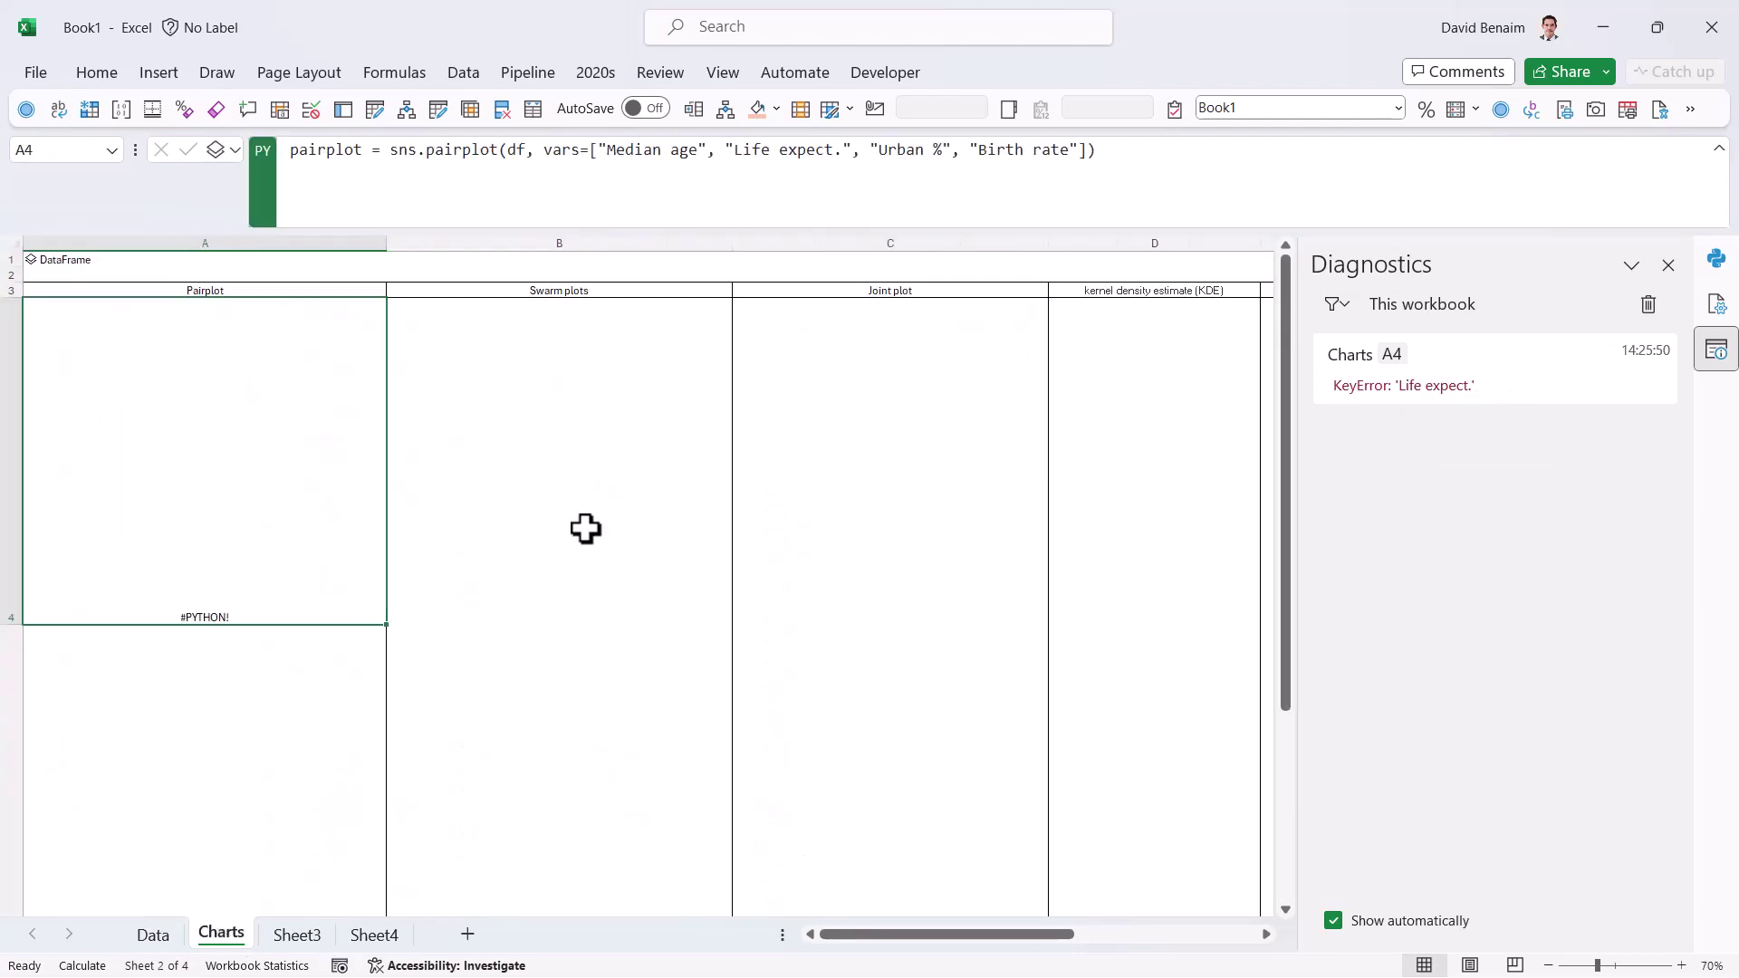
left_click(831, 151)
key("BackSpace")
key("Return")
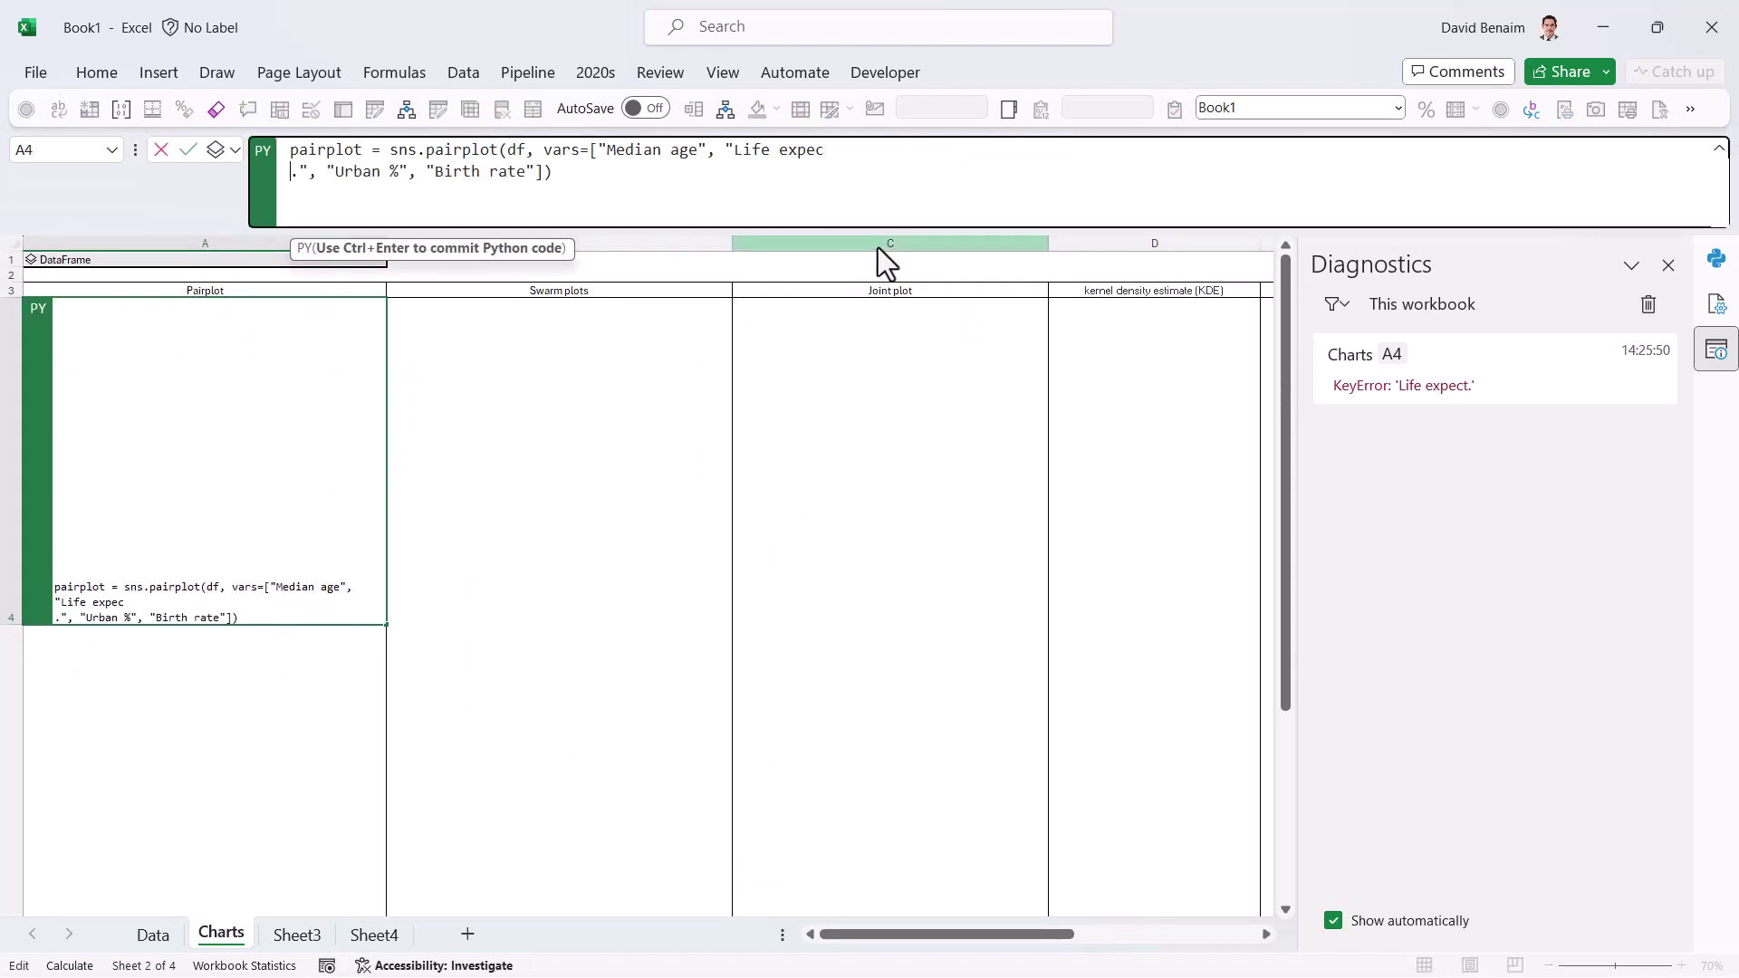
key("BackSpace")
key("ctrl+Return")
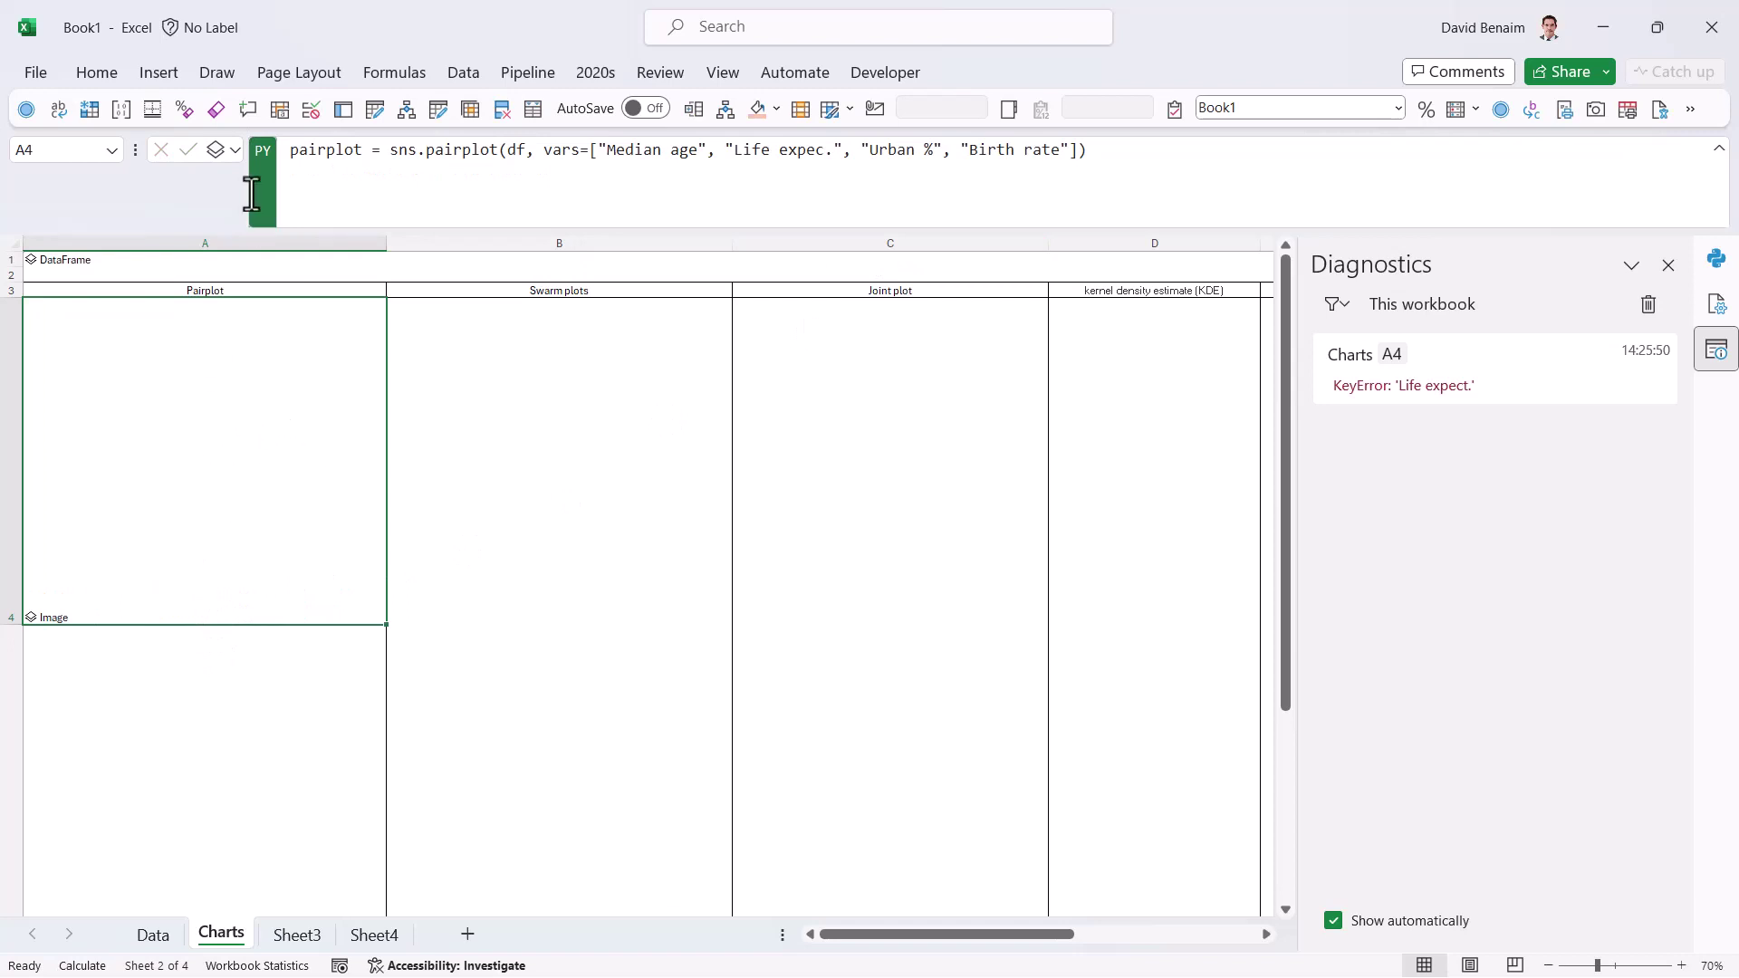
Return A4's Python result as an Excel Value so the 4×4 pairplot grid displays in the cell.
left_click(233, 151)
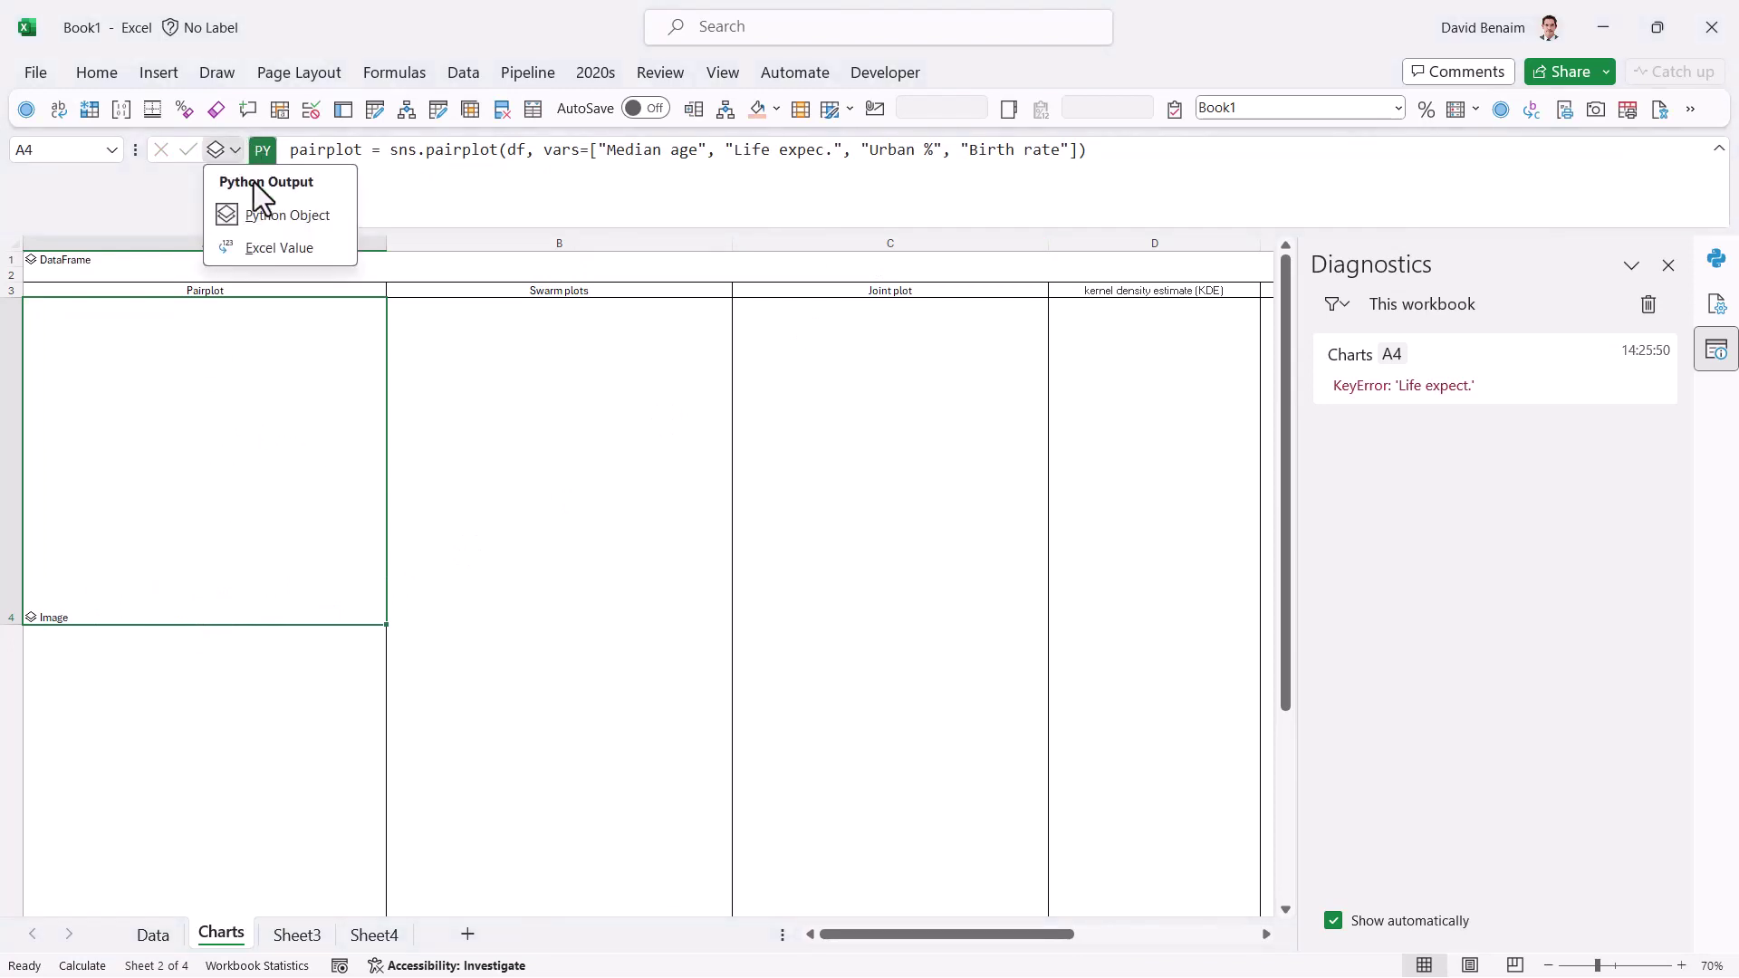
left_click(275, 251)
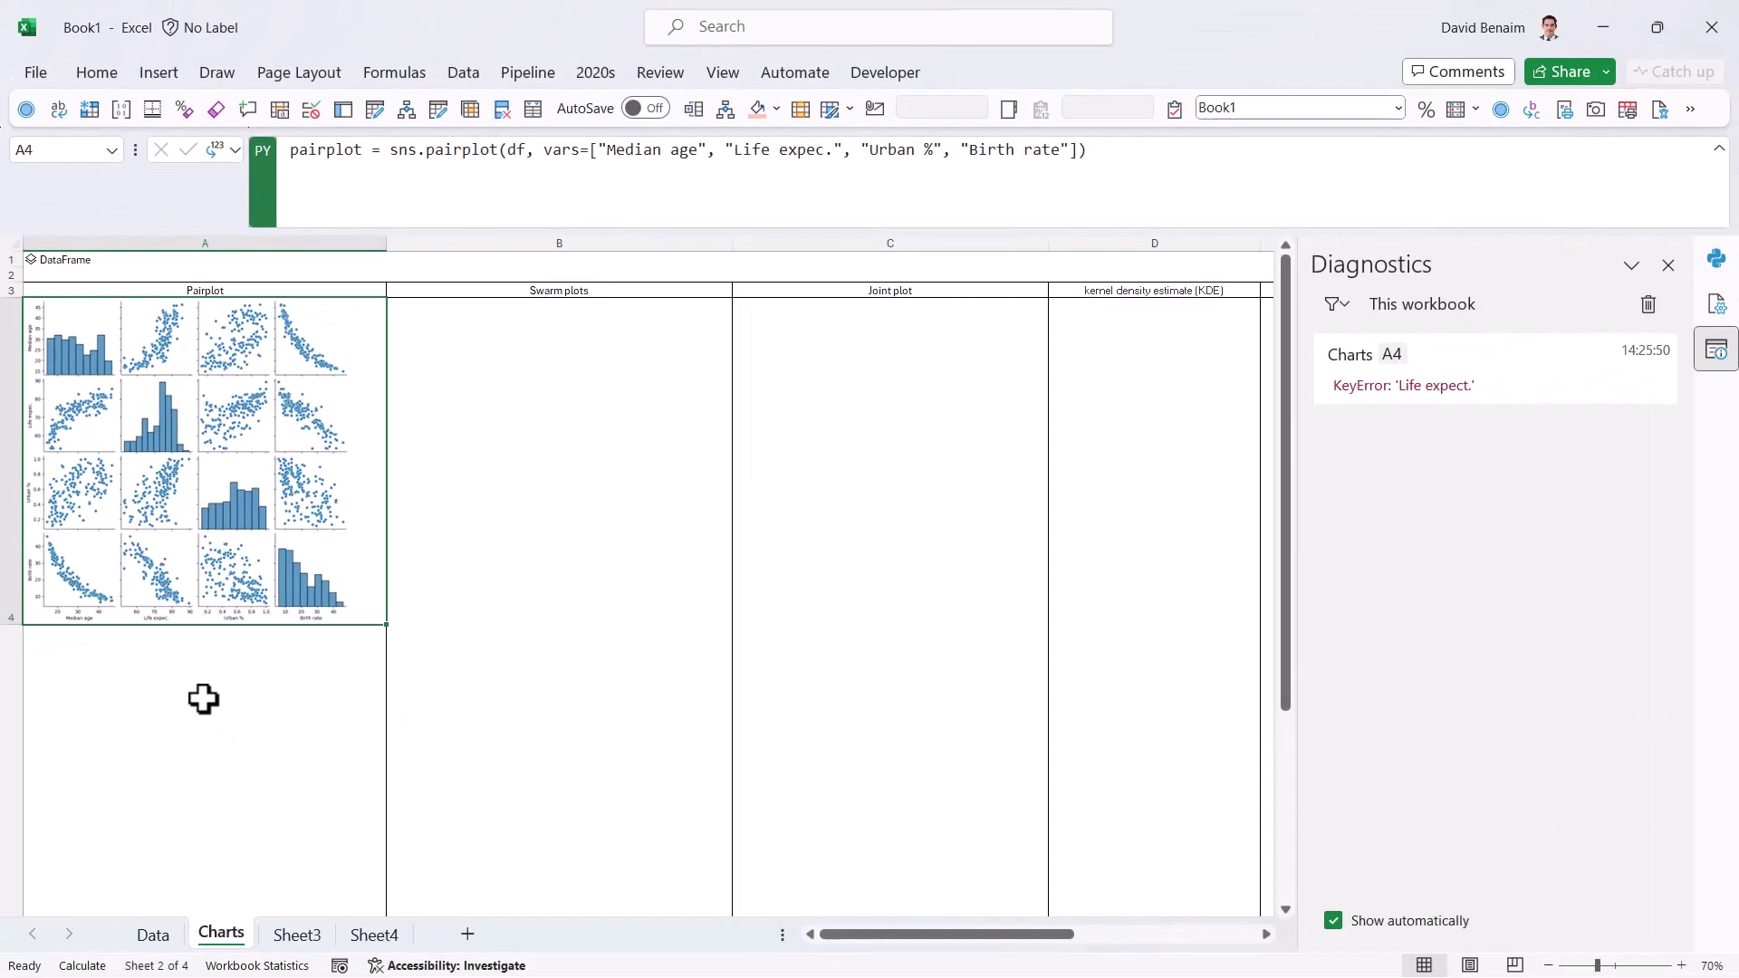
left_click(203, 699)
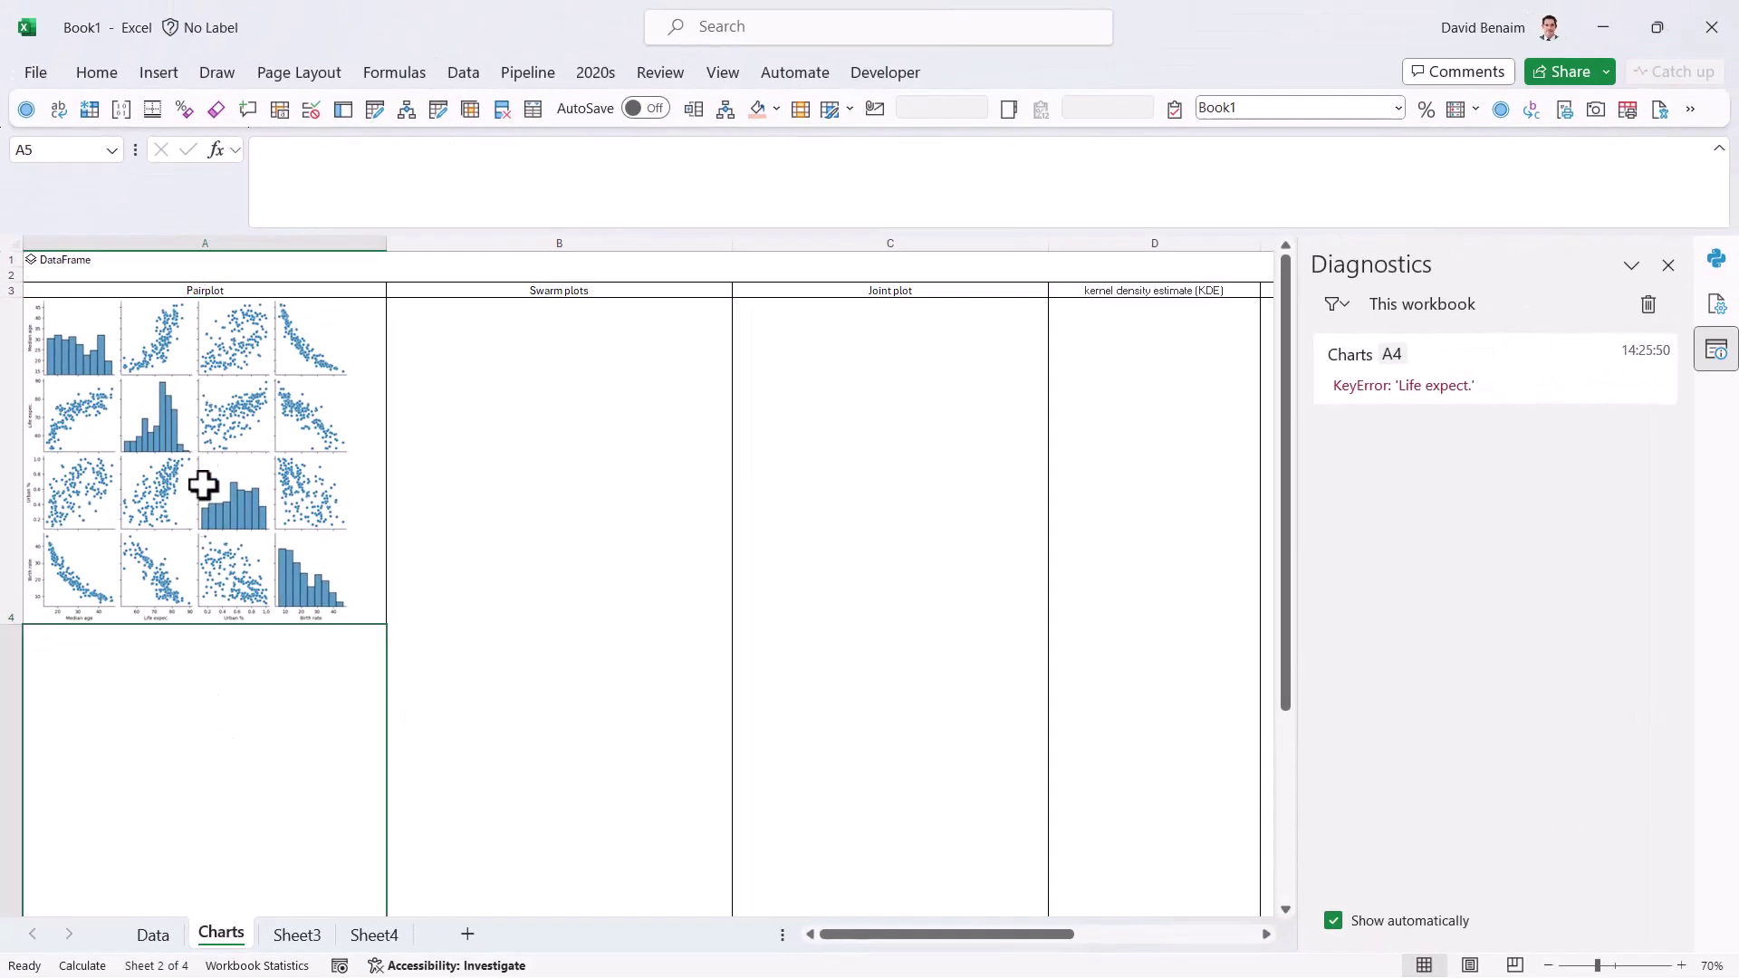
Clear the KeyError diagnostic and copy A4's pairplot code.
left_click(1649, 305)
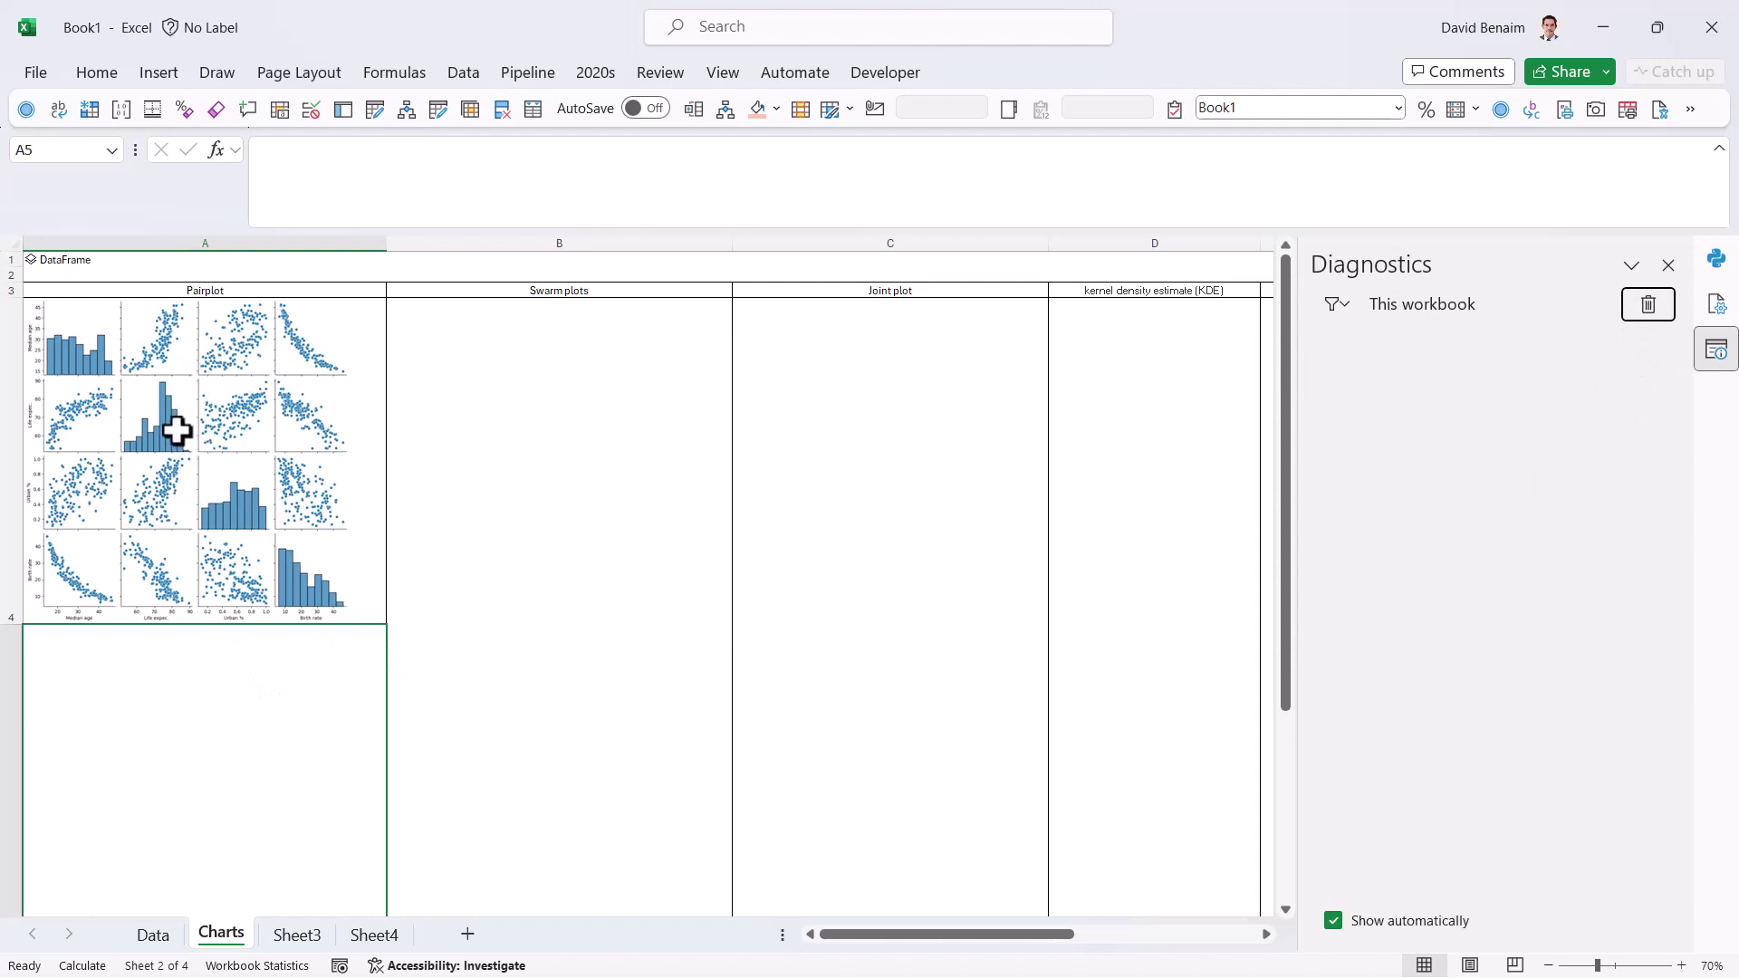
left_click(214, 399)
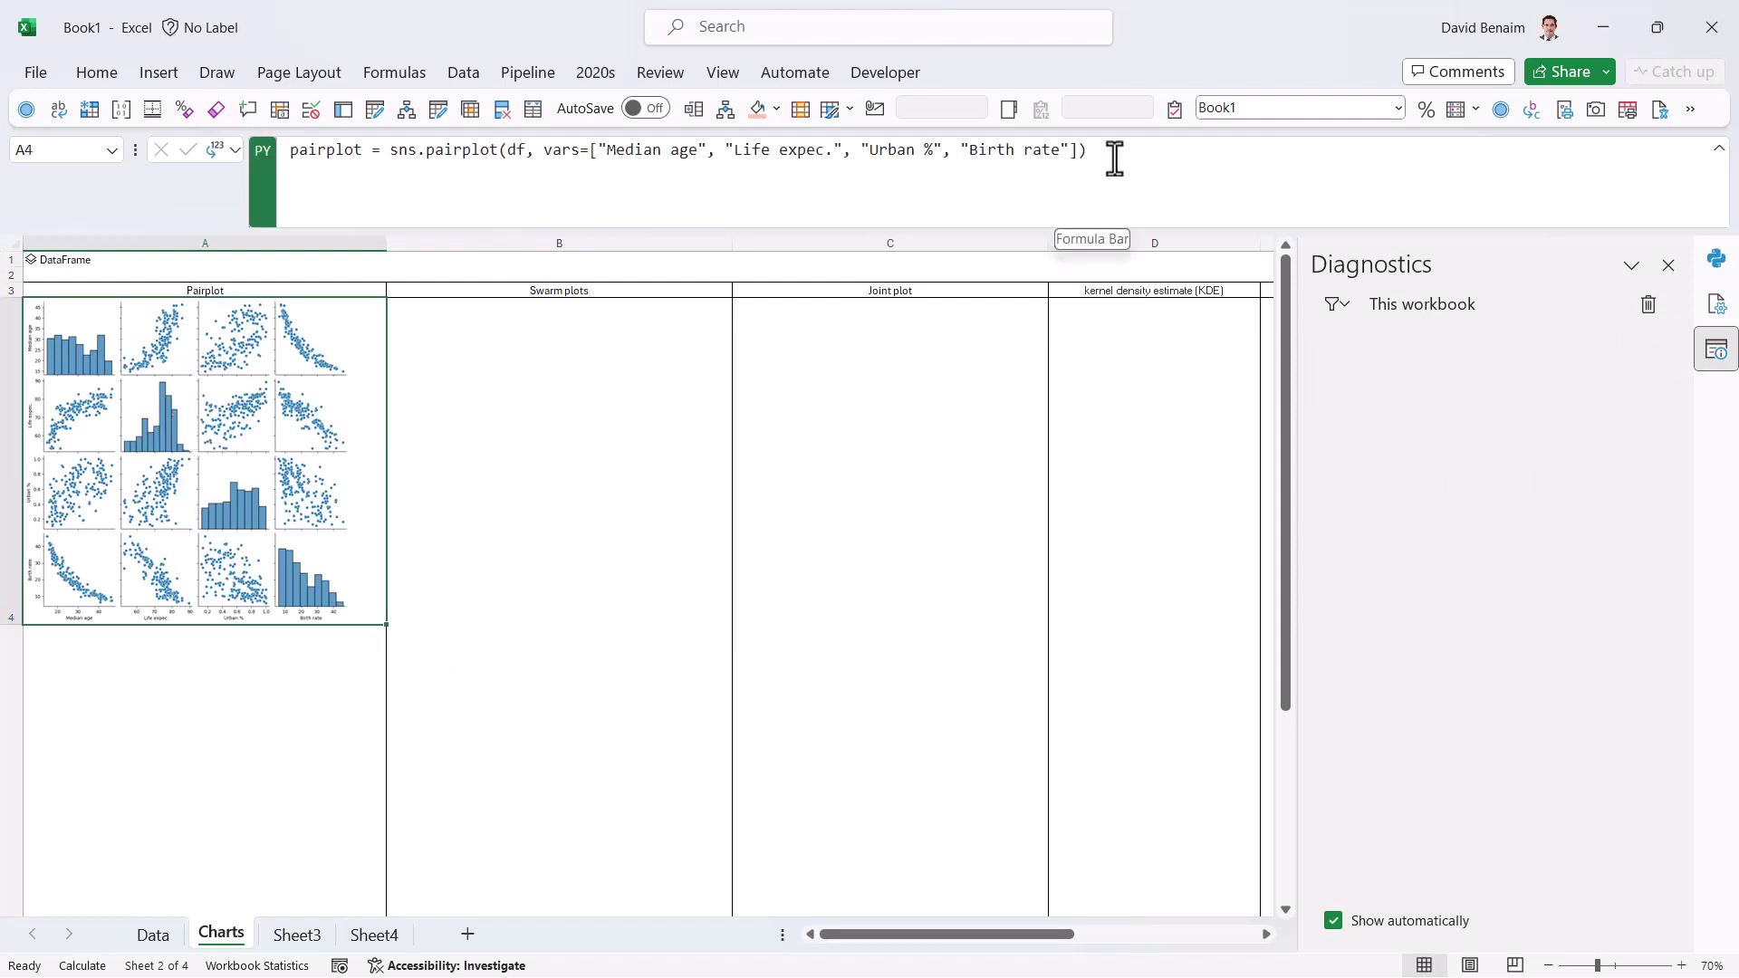
left_click_drag(1115, 152, 280, 175)
key("ctrl+c")
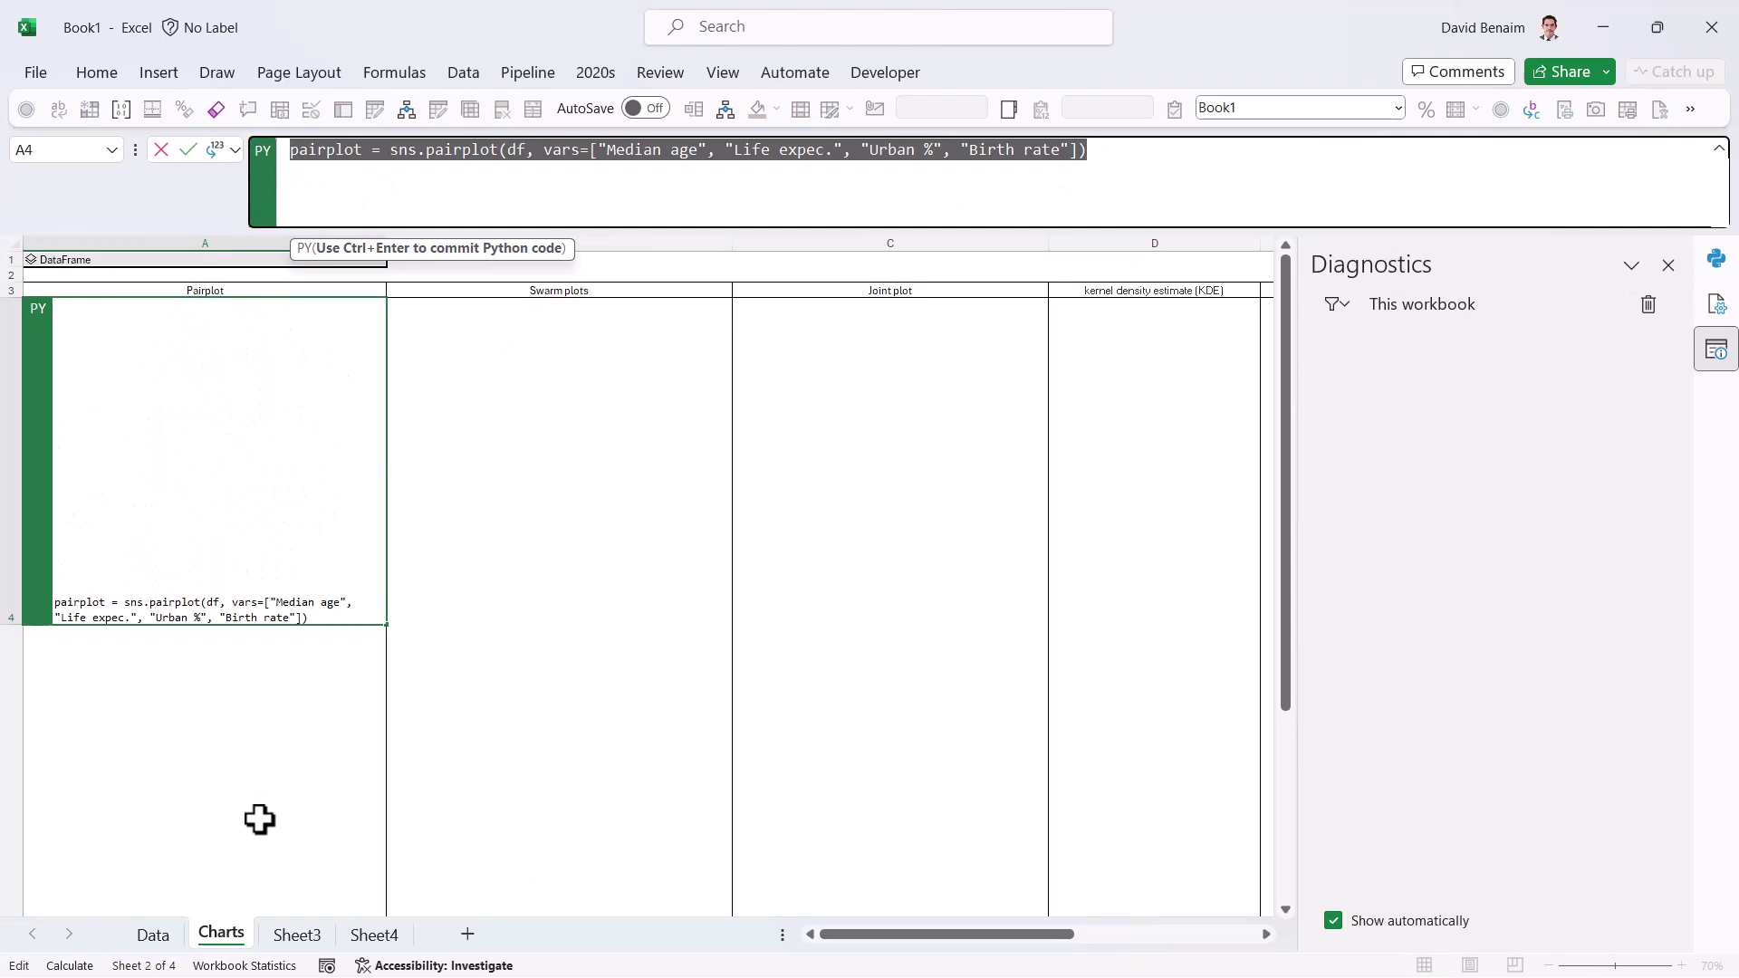
key("ctrl+Return")
Enter the pairplot code as Python in A5 without the 'pairplot =' assignment, adding hue="Size".
left_click(244, 804)
type("=")
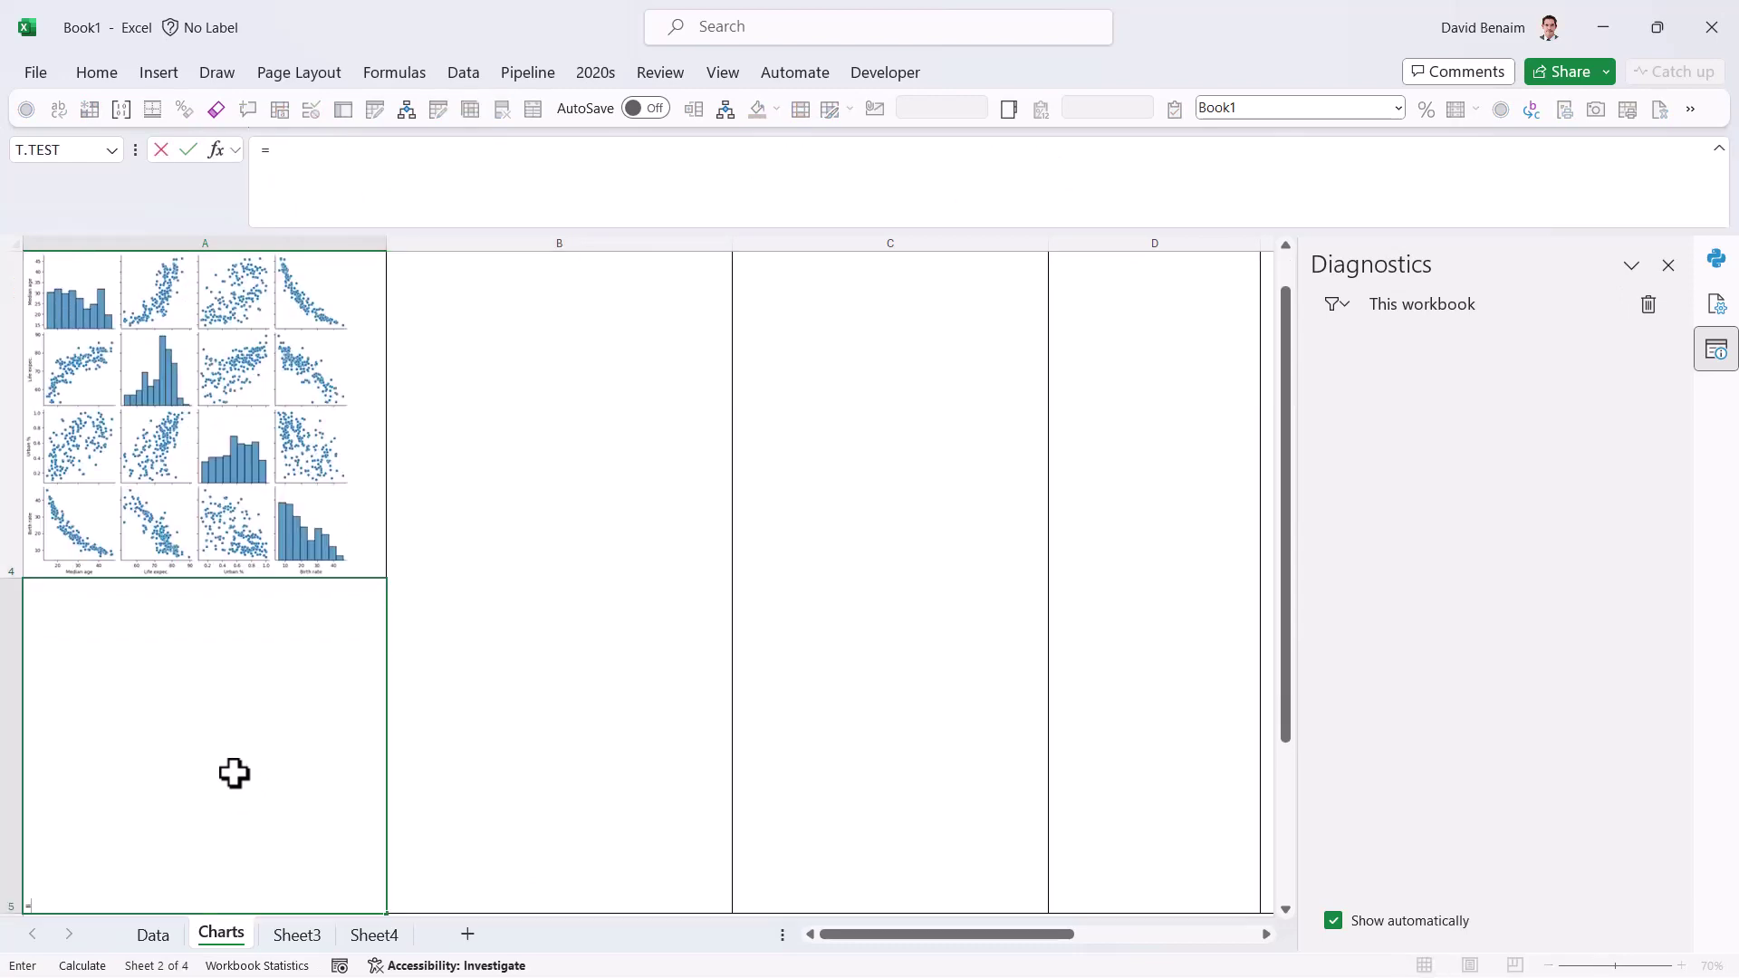
type("py")
key("Tab")
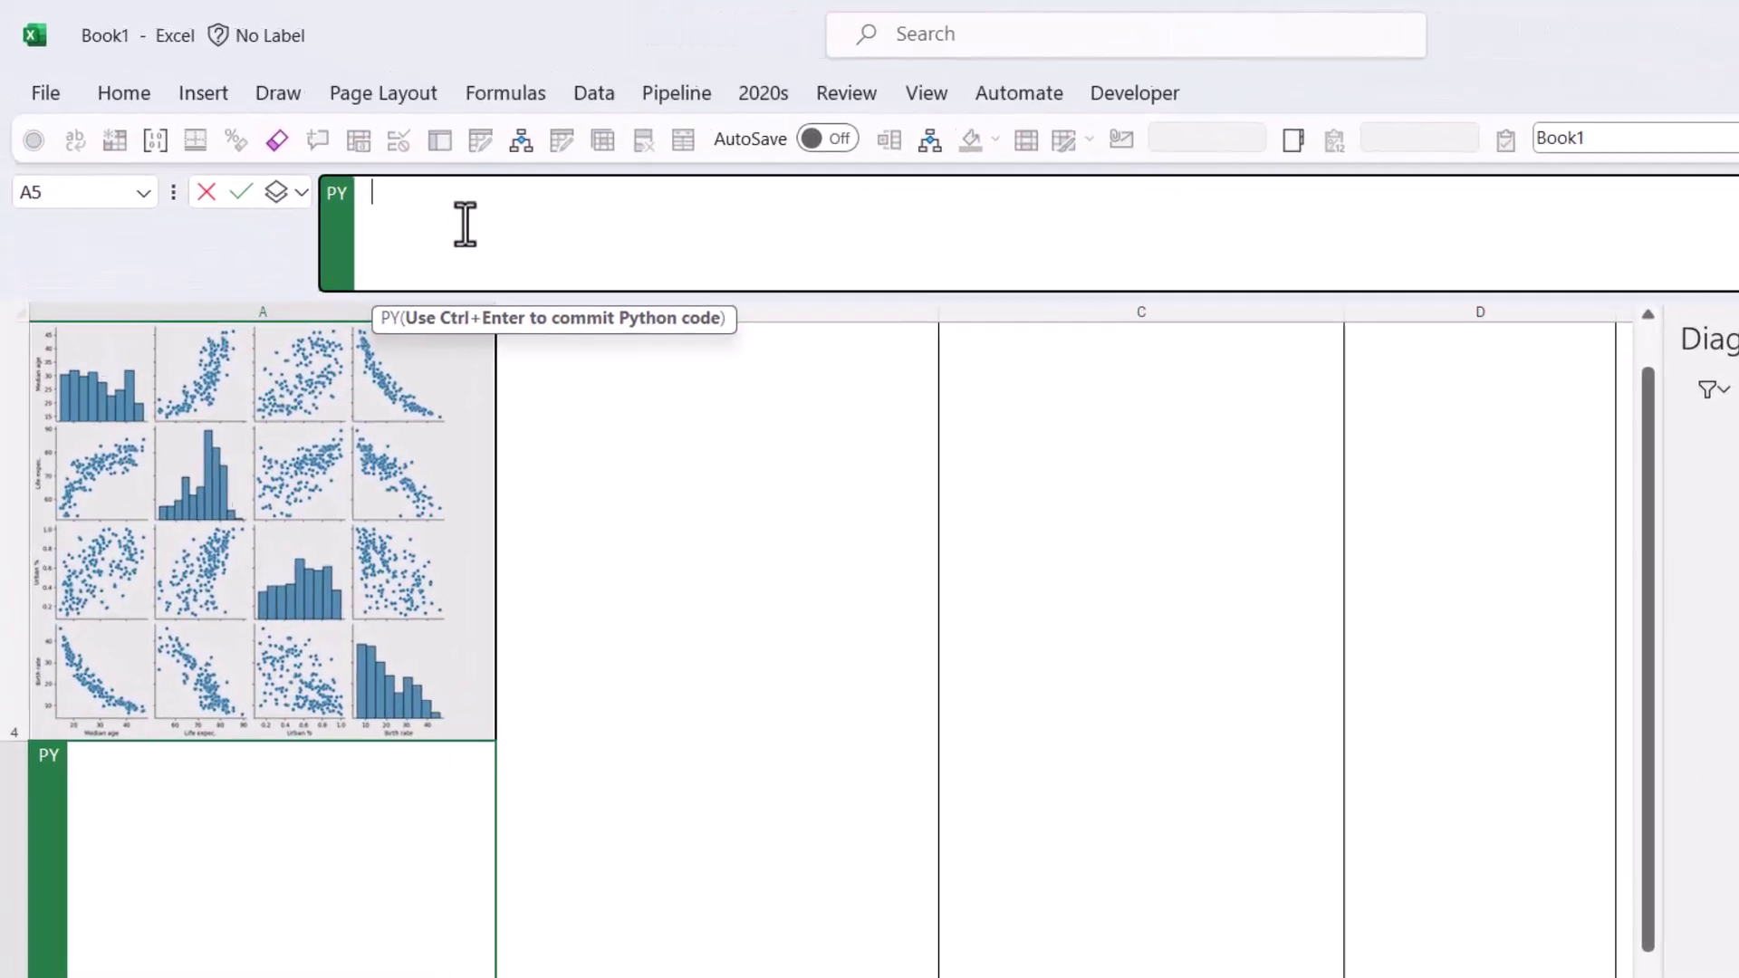
key("ctrl+v")
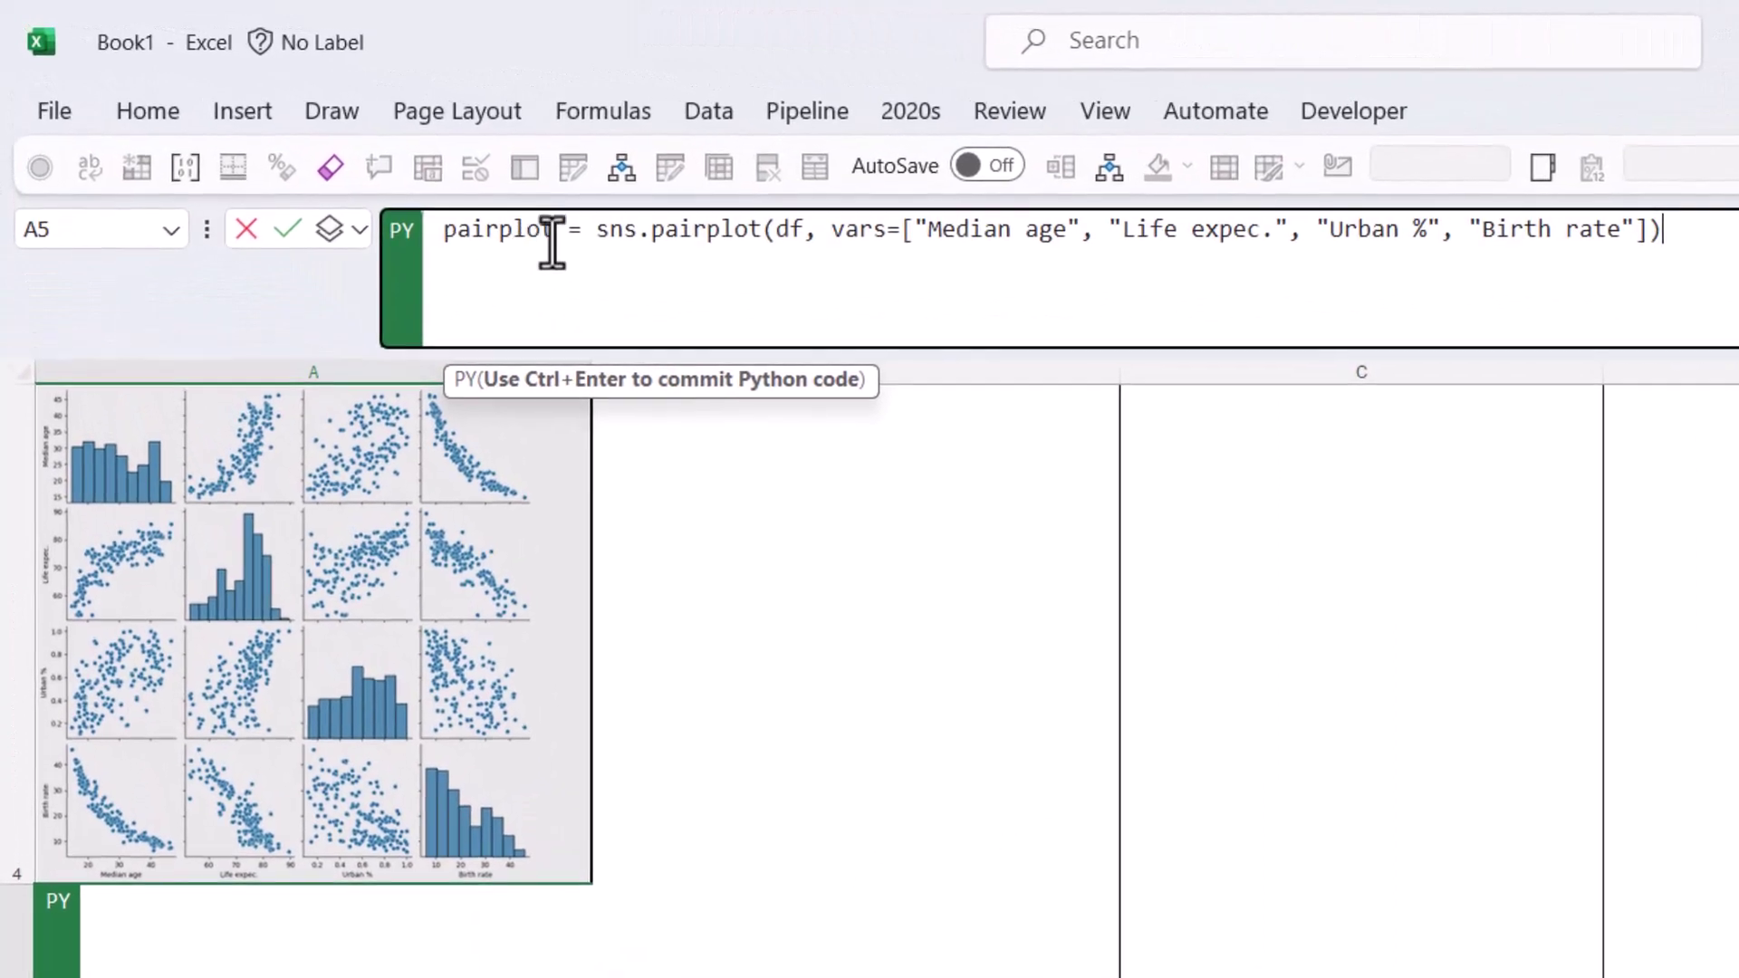
left_click(569, 232)
left_click(388, 236, "shift")
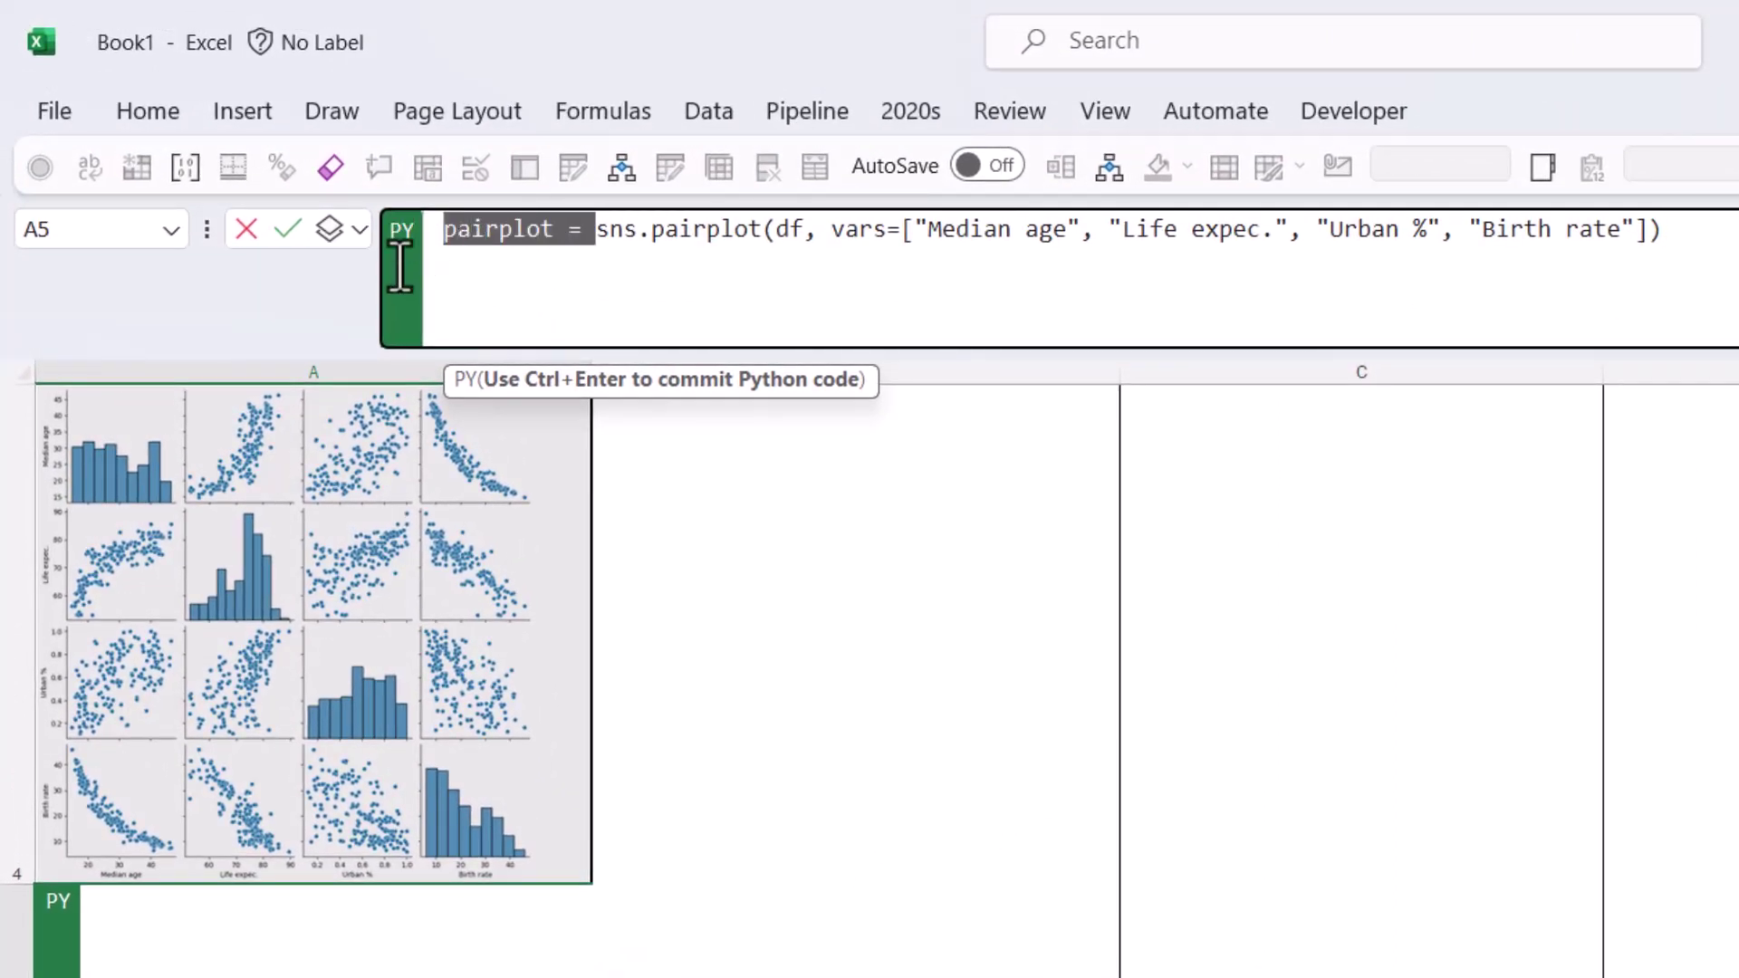
key("BackSpace")
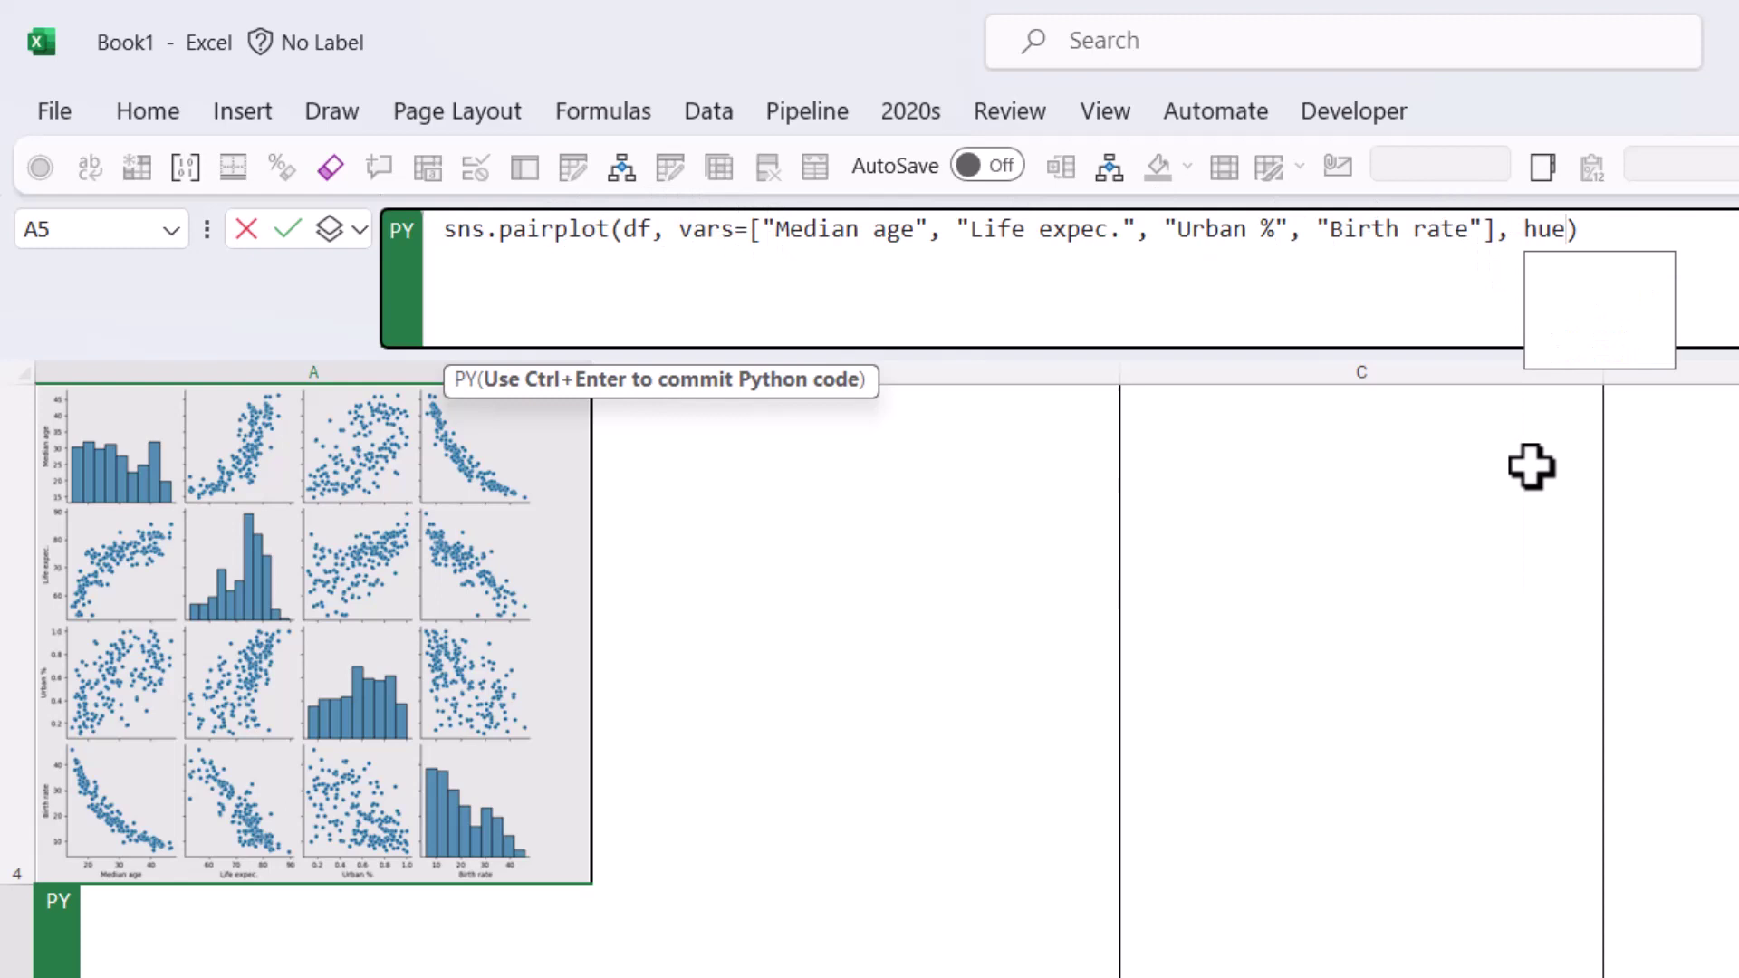
type("=")
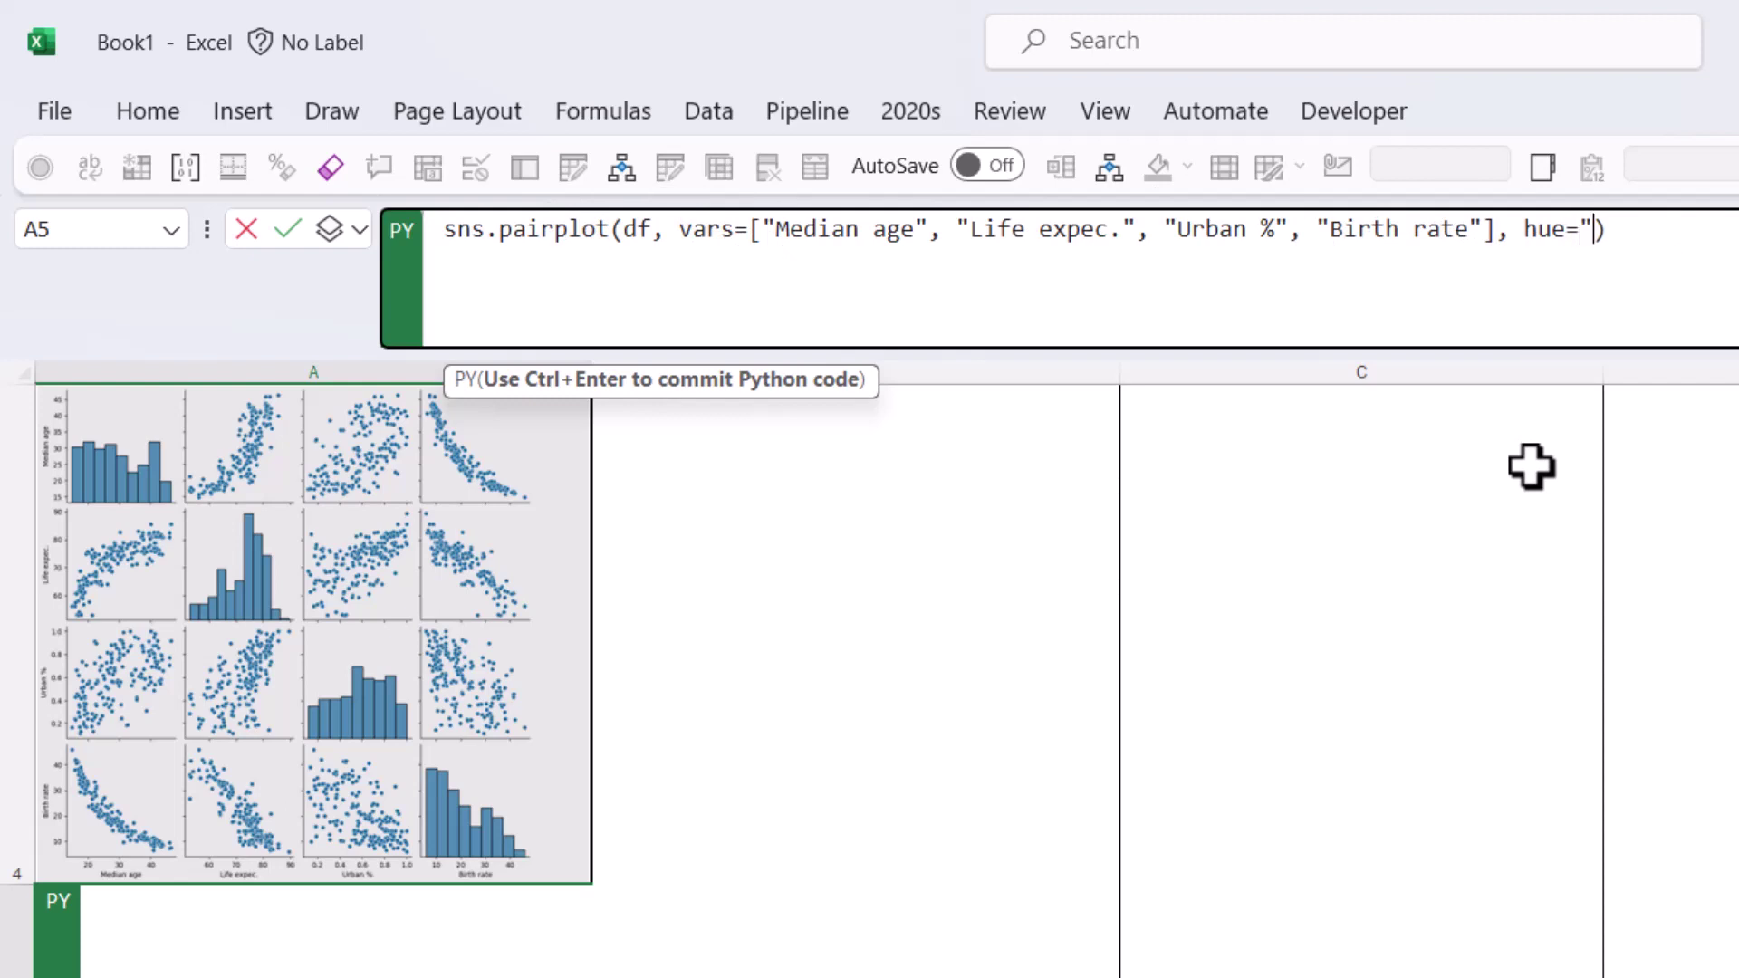
type("\"Size\")")
key("ctrl+Return")
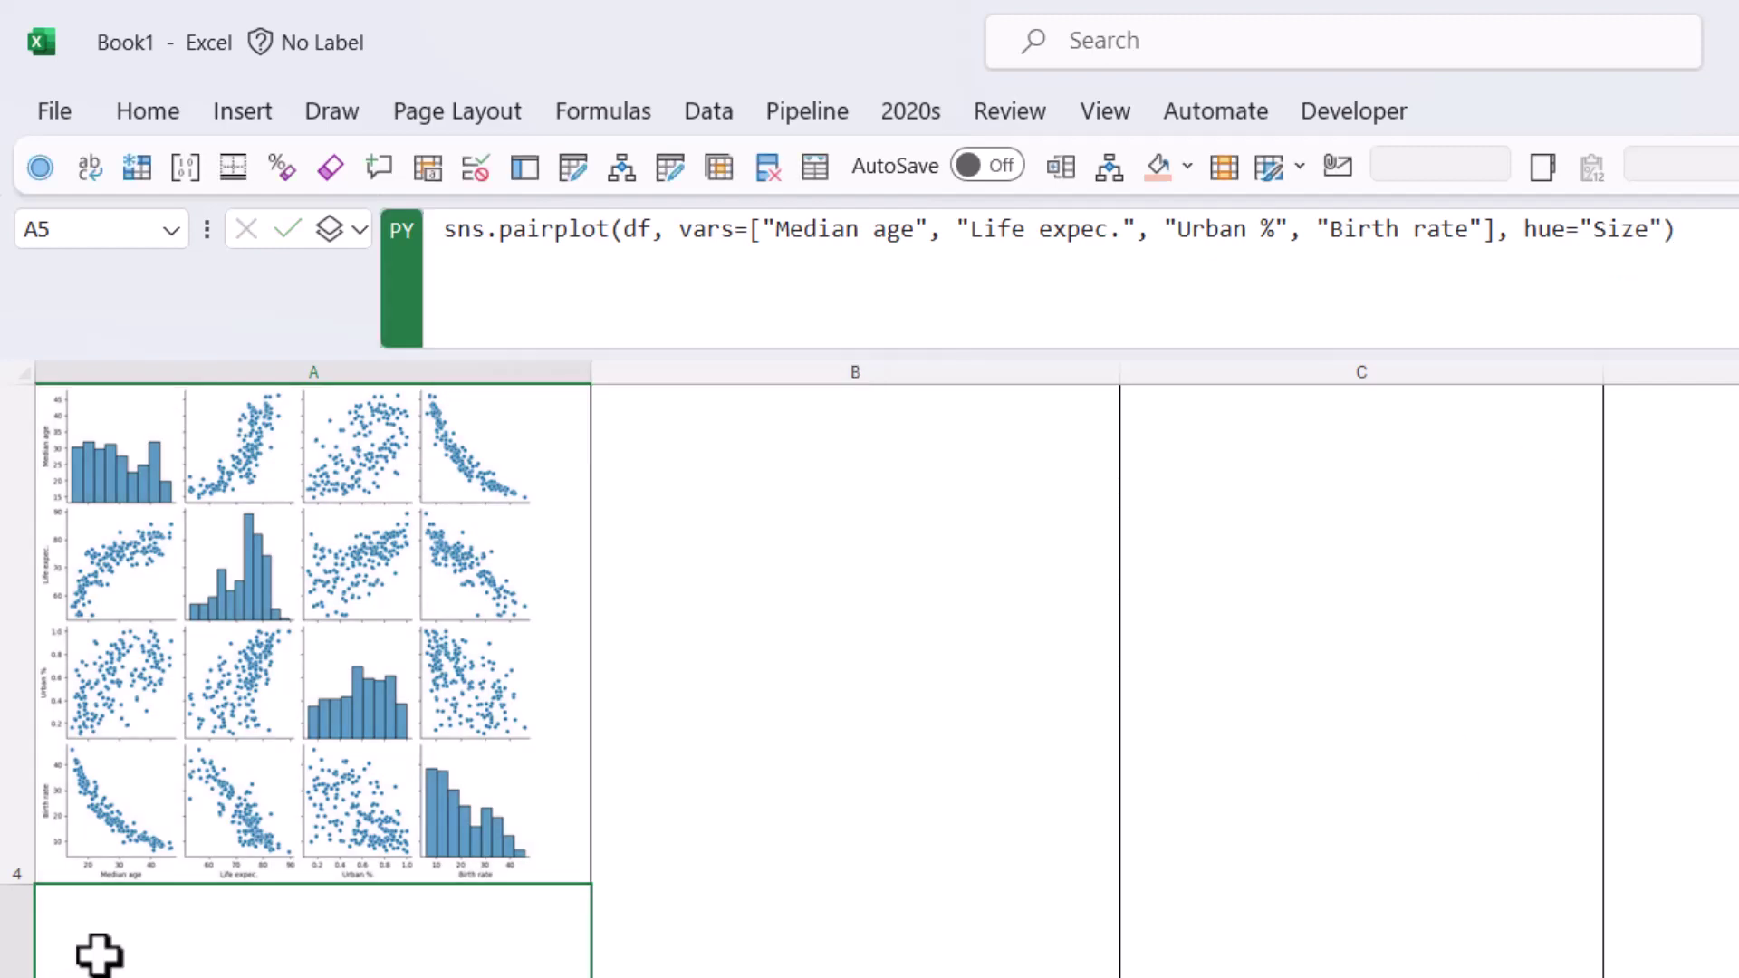
Show the Size-coloured pairplot in A5 as an Excel Value picture.
left_click(358, 232)
left_click(388, 369)
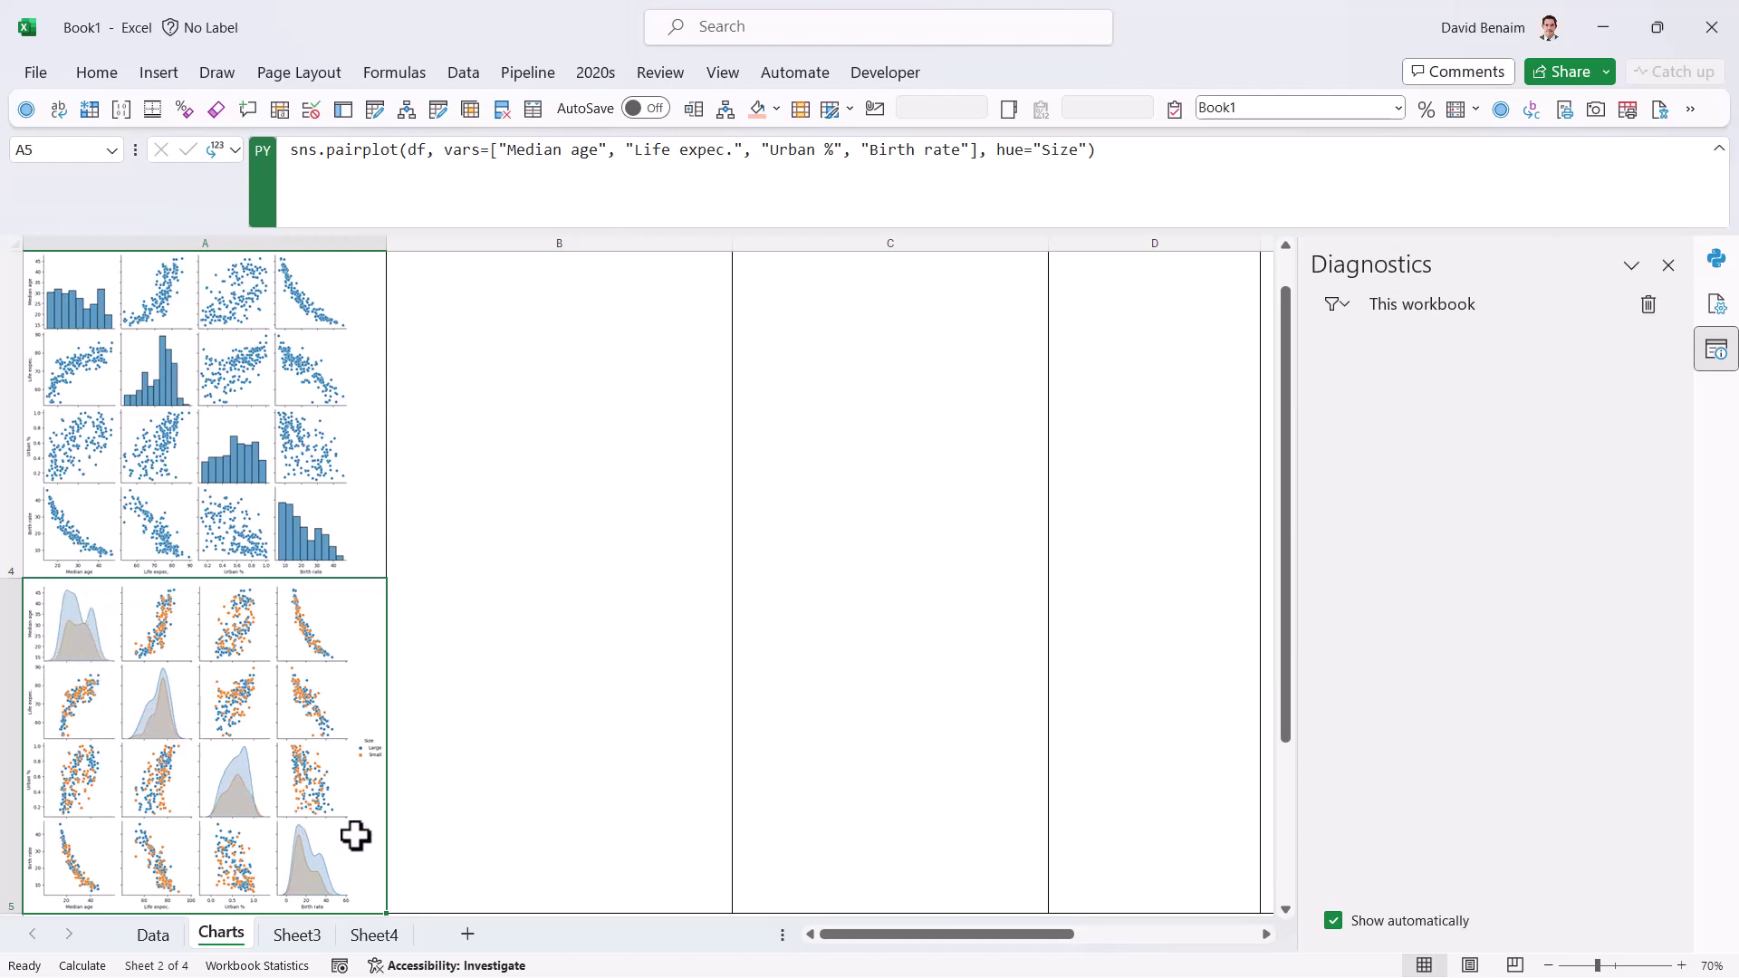
scroll(263, 494, "up", 1)
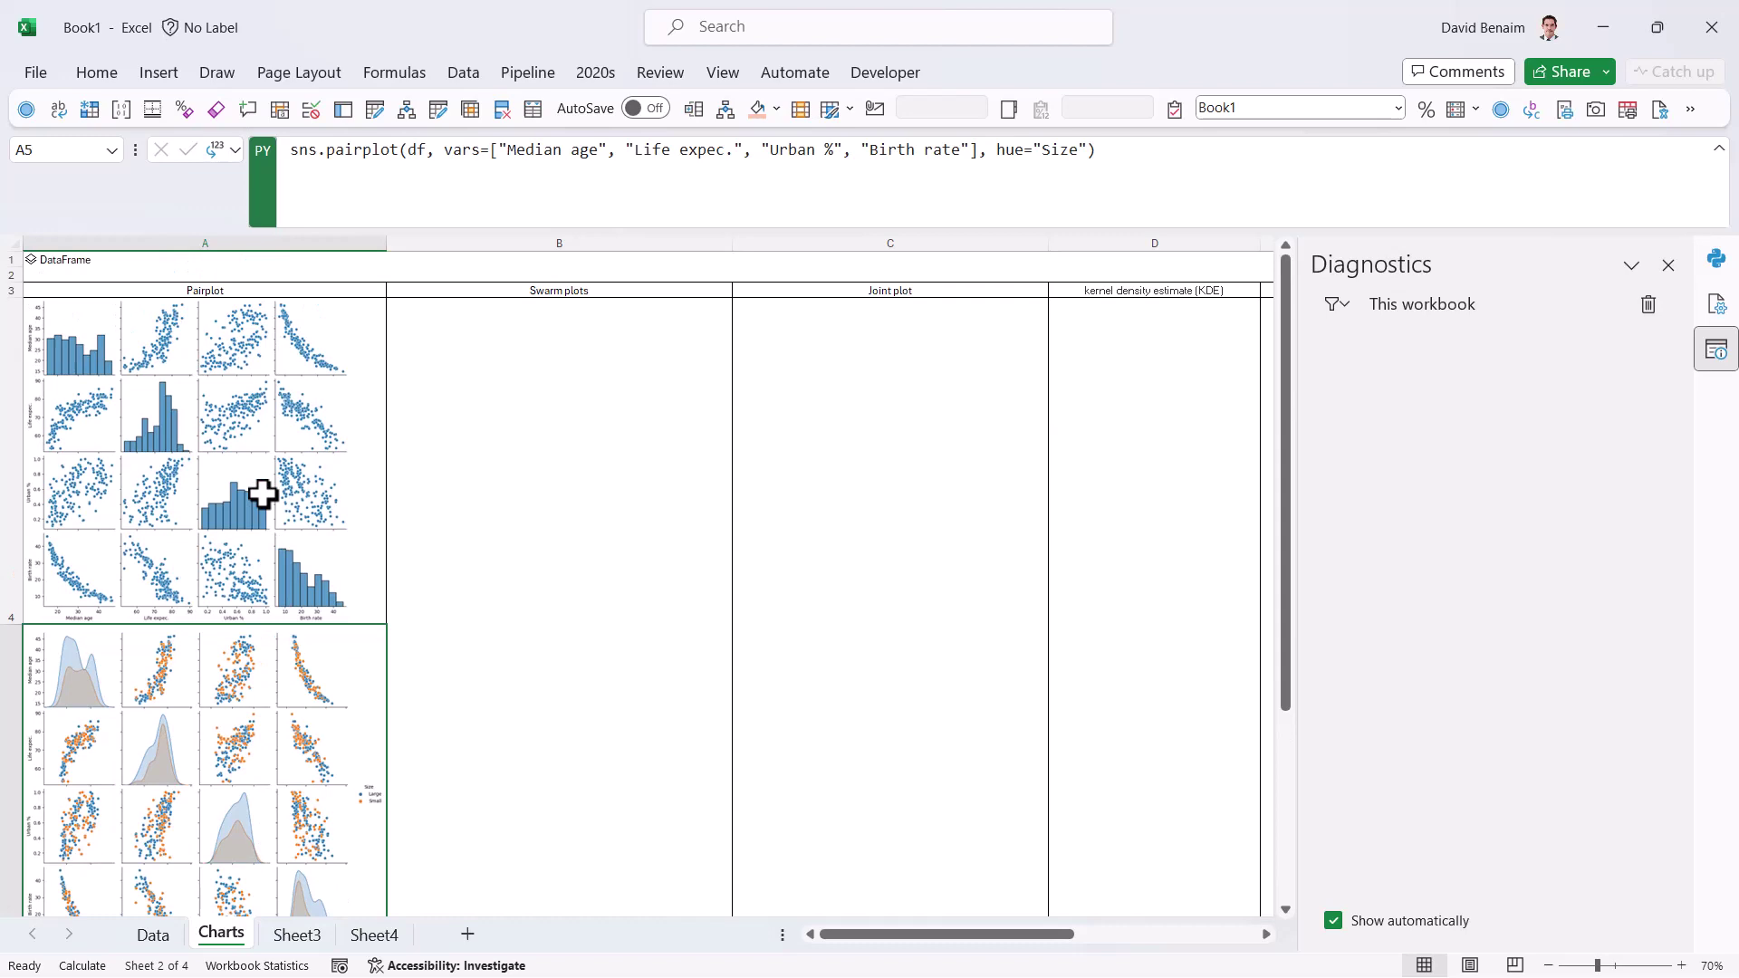
Close the Diagnostics and Python in Excel panes and select B4 under Swarm plots.
left_click(1670, 265)
left_click(1671, 265)
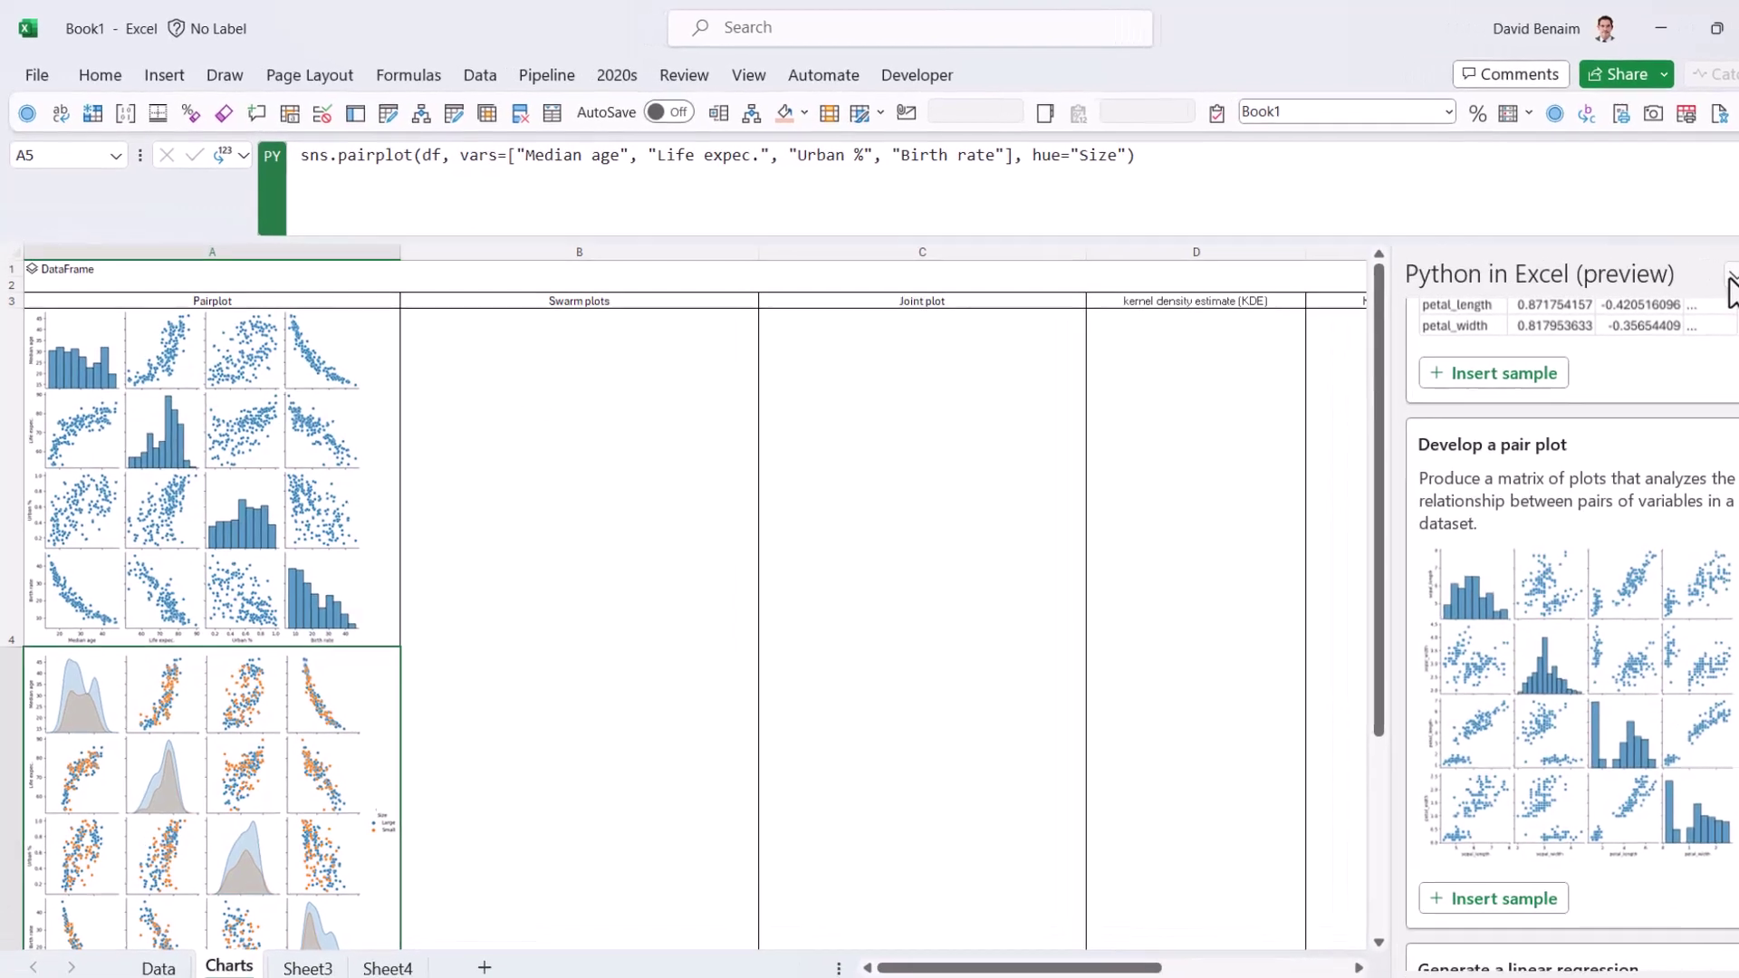
left_click(638, 573)
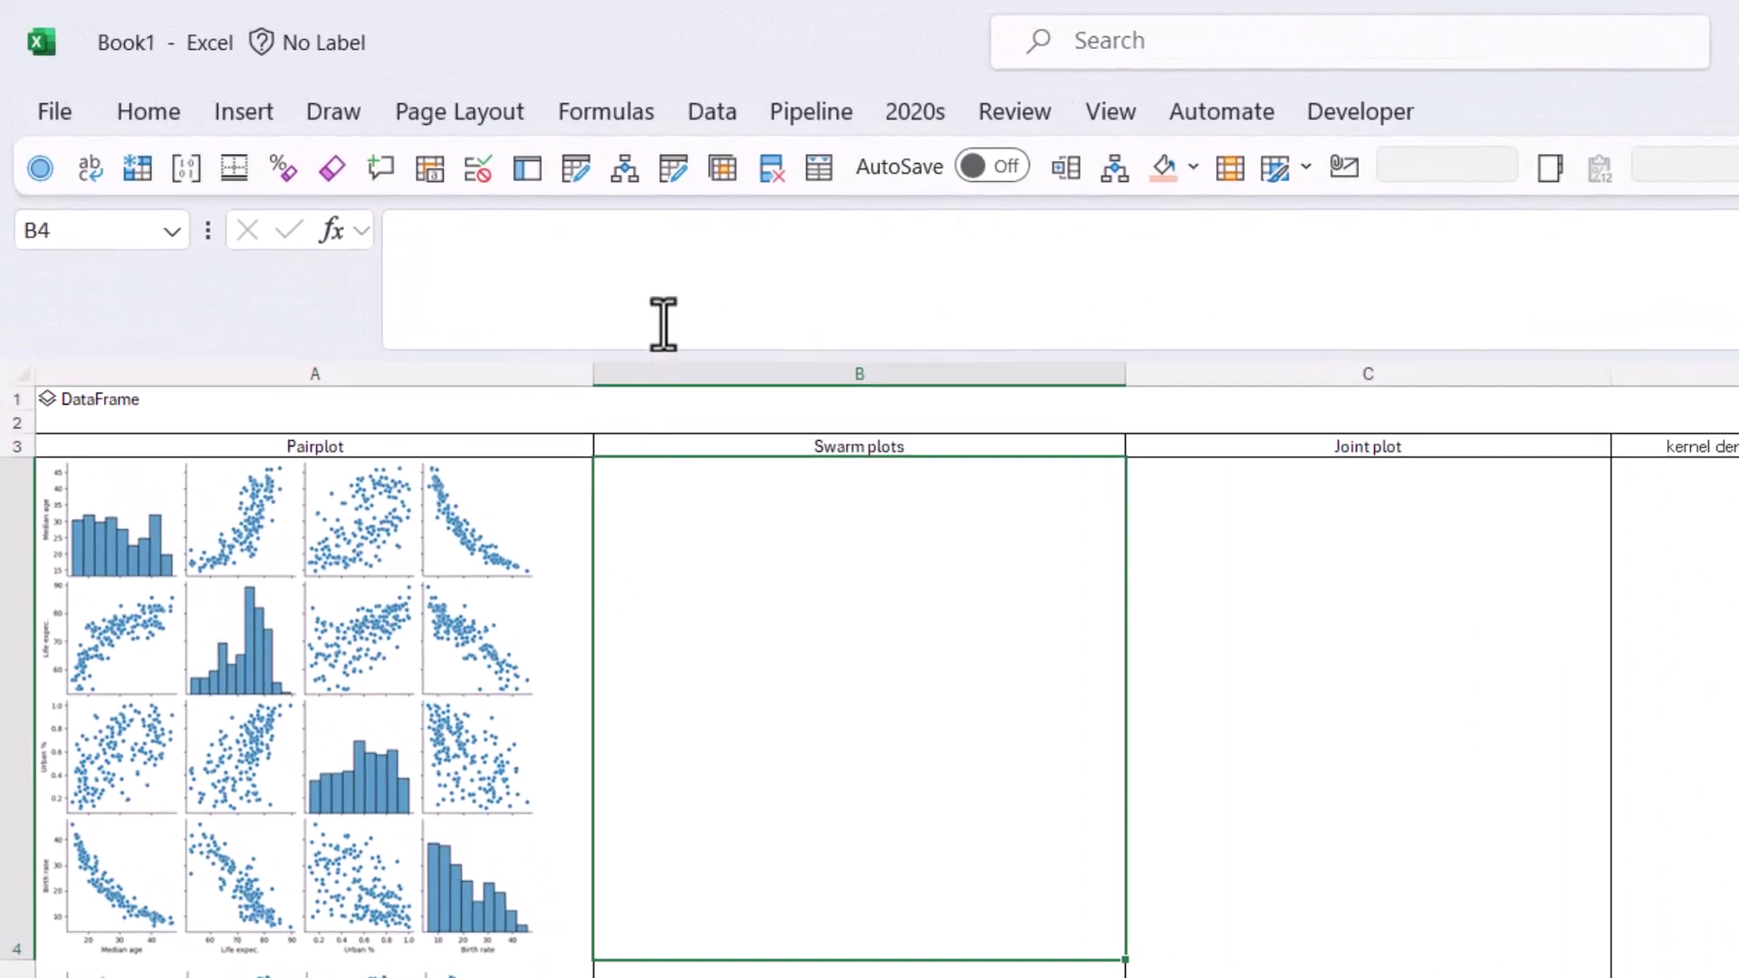
Run sns.catplot(df,kind="swarm",x="Continent",y="Life expec.") as Python in B4 and show it as a picture.
left_click(599, 257)
key("ctrl+alt+shift+p")
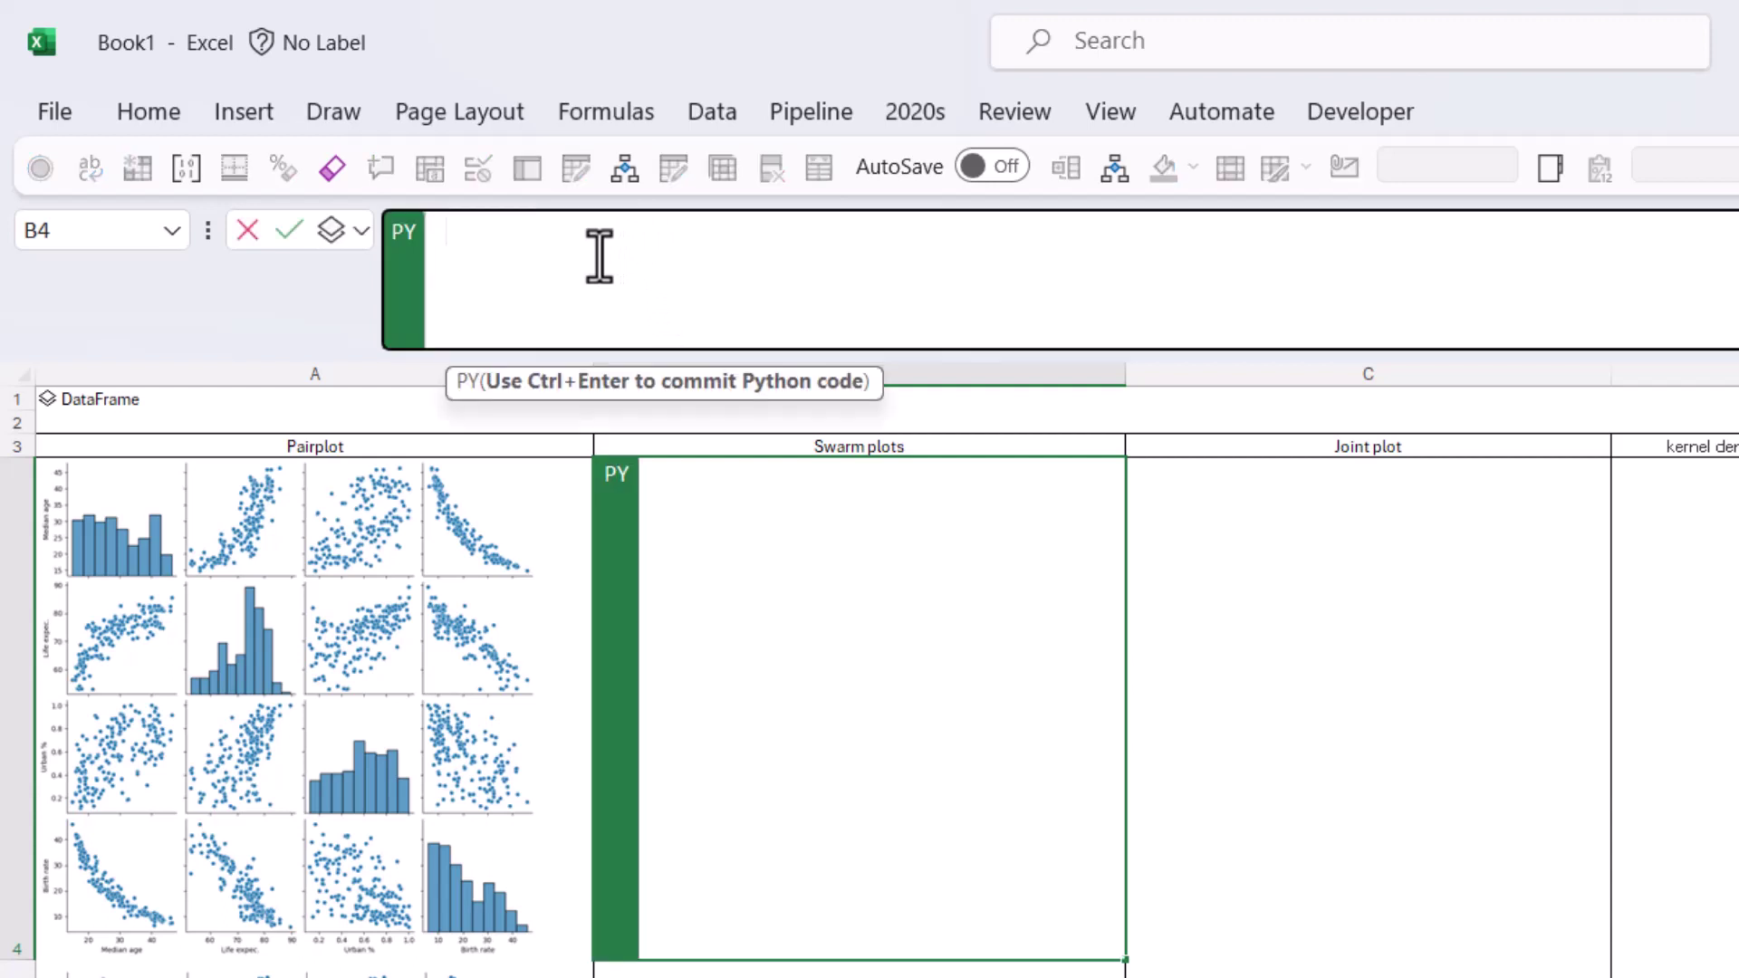
type("sns.")
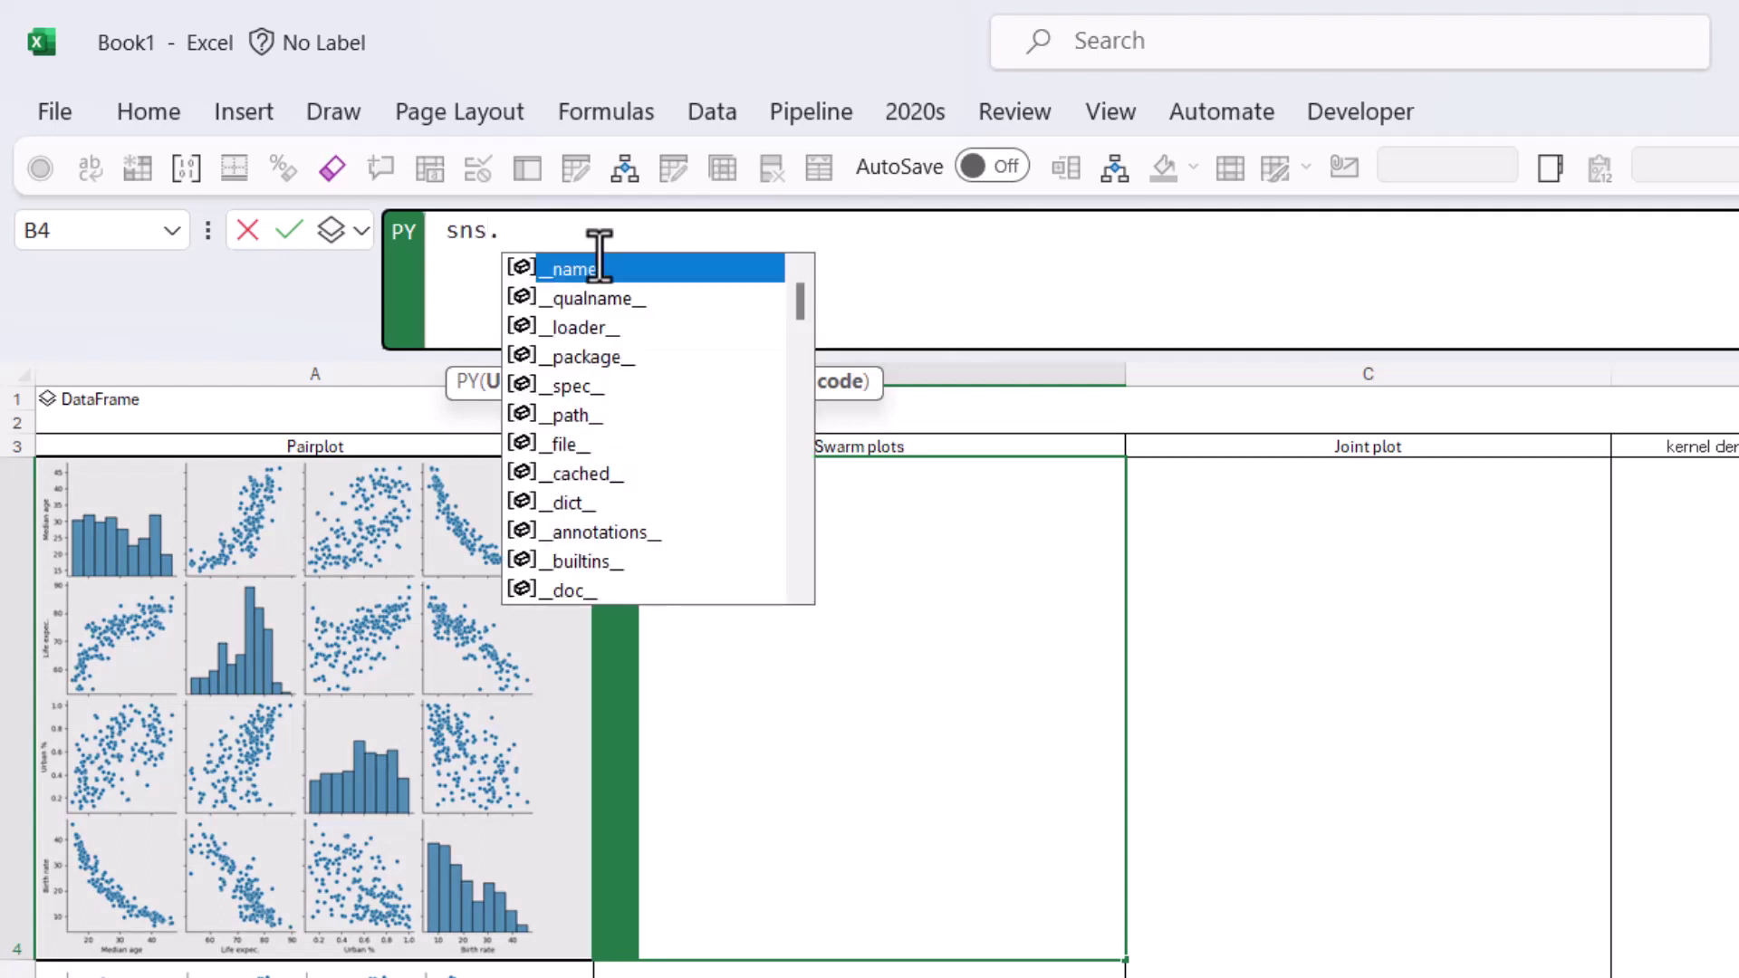
type("cat")
key("Down")
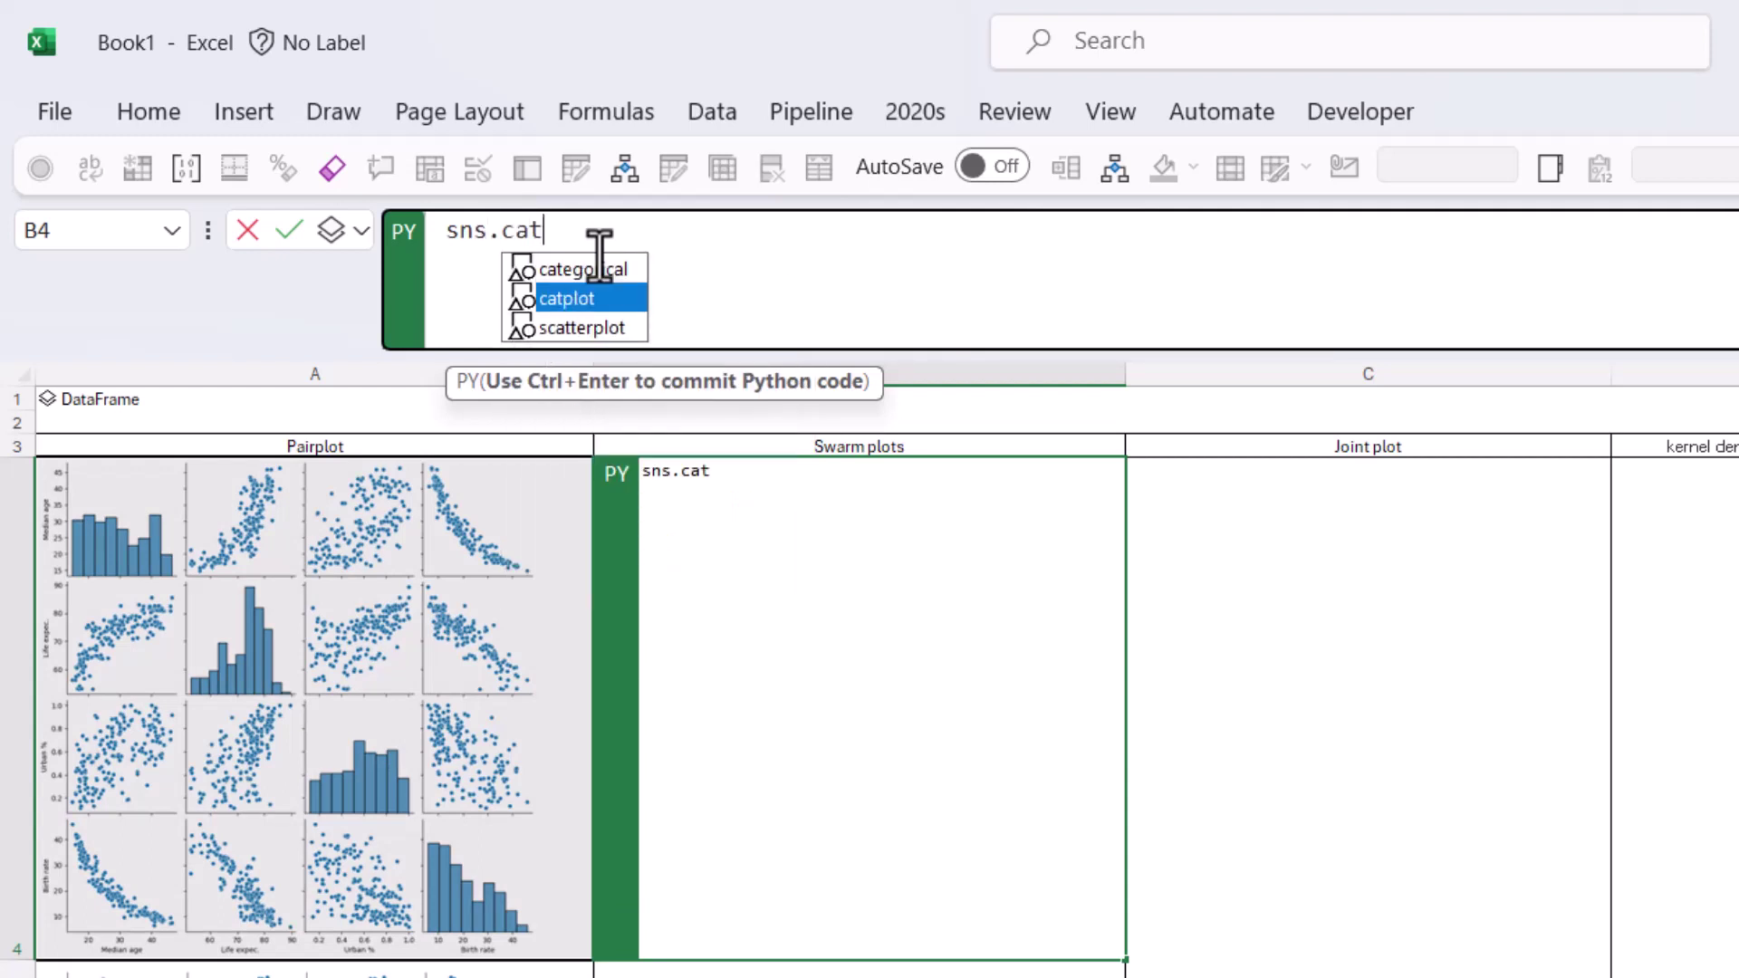
key("Tab")
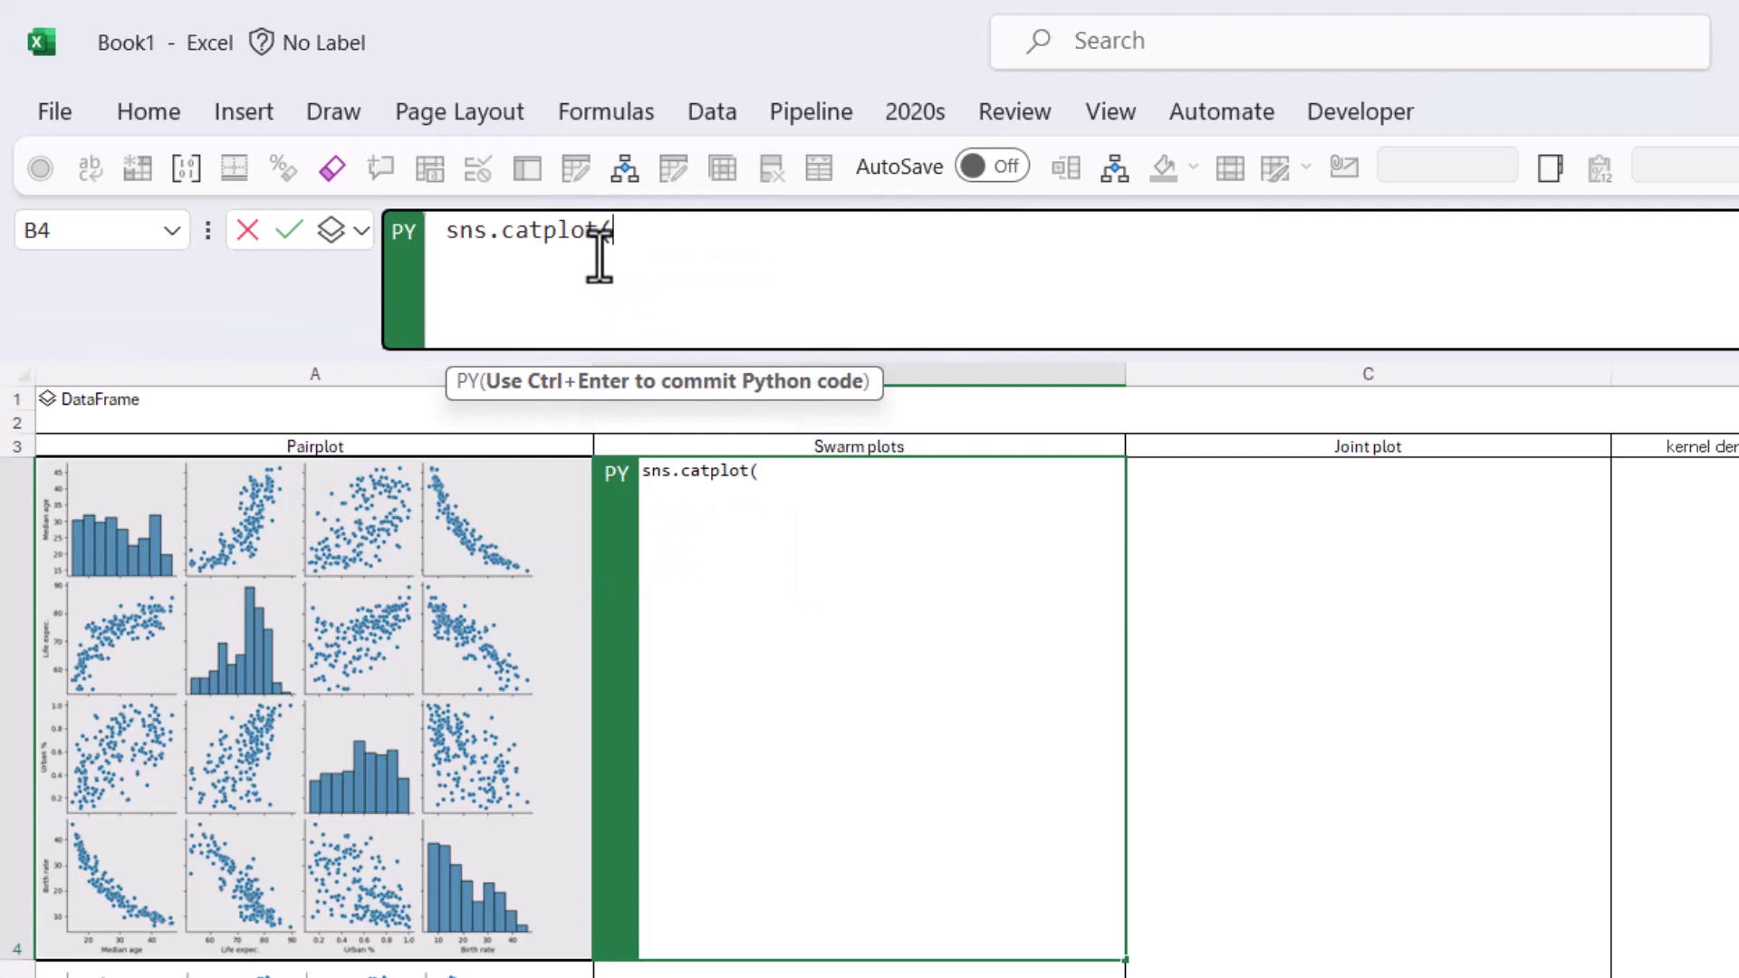
type("df")
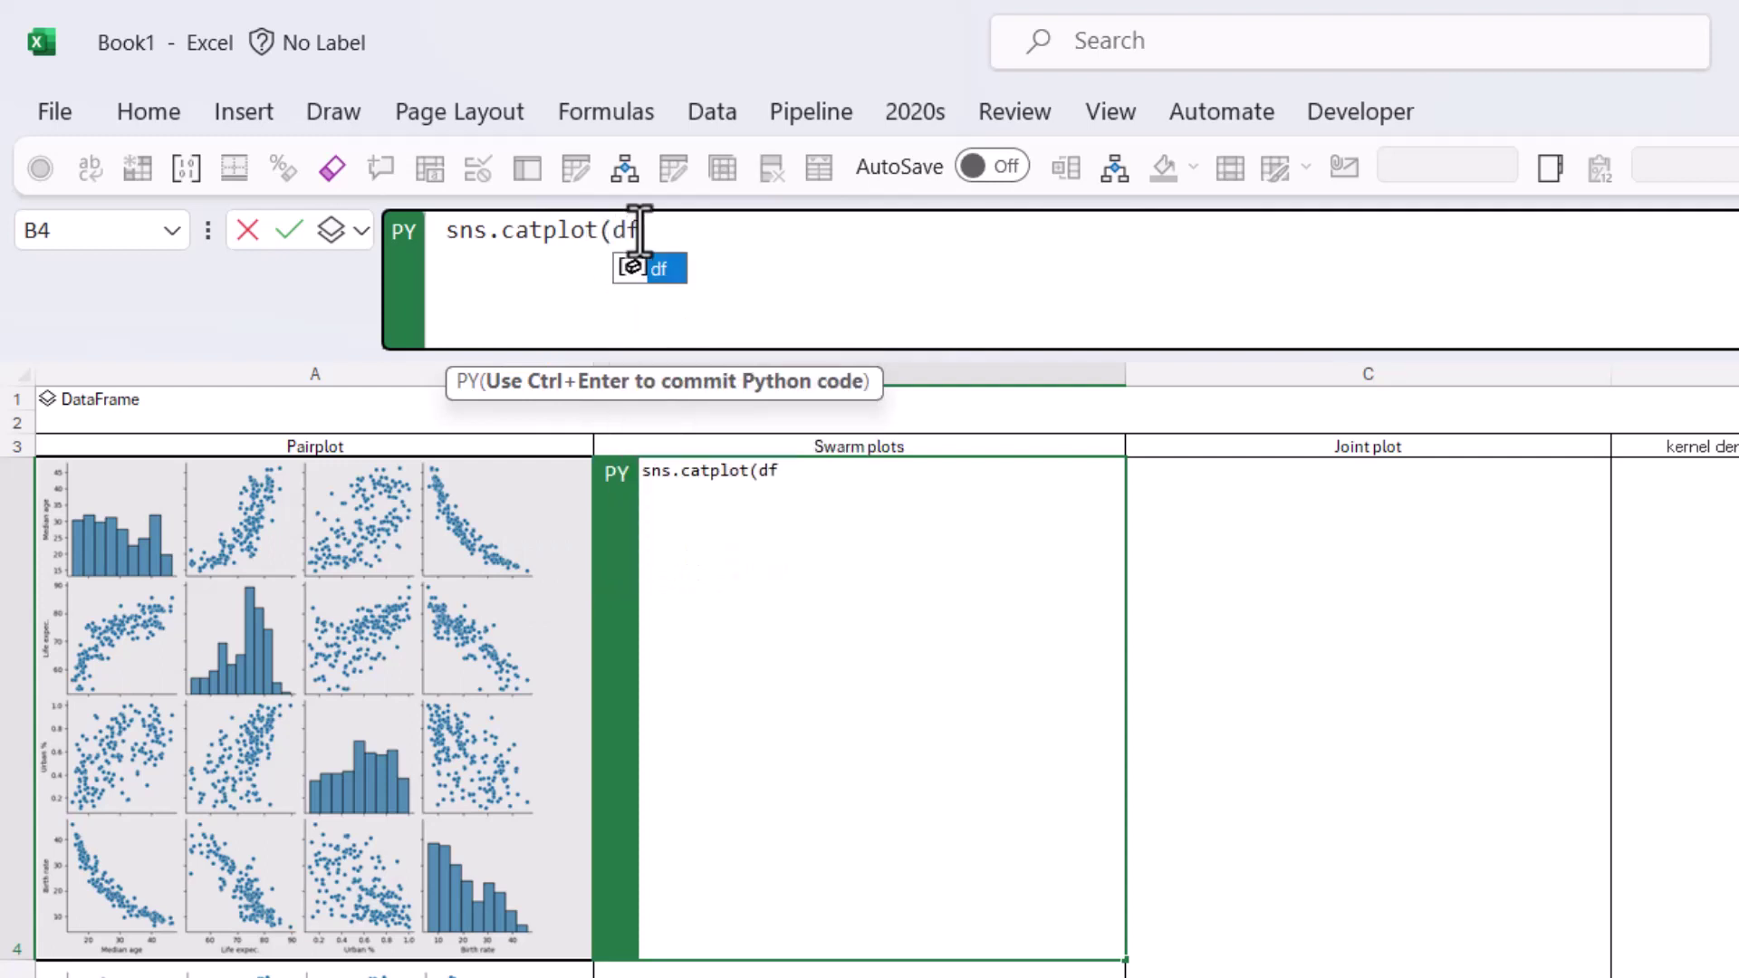
key("Escape")
type("kind=\"swarm\",")
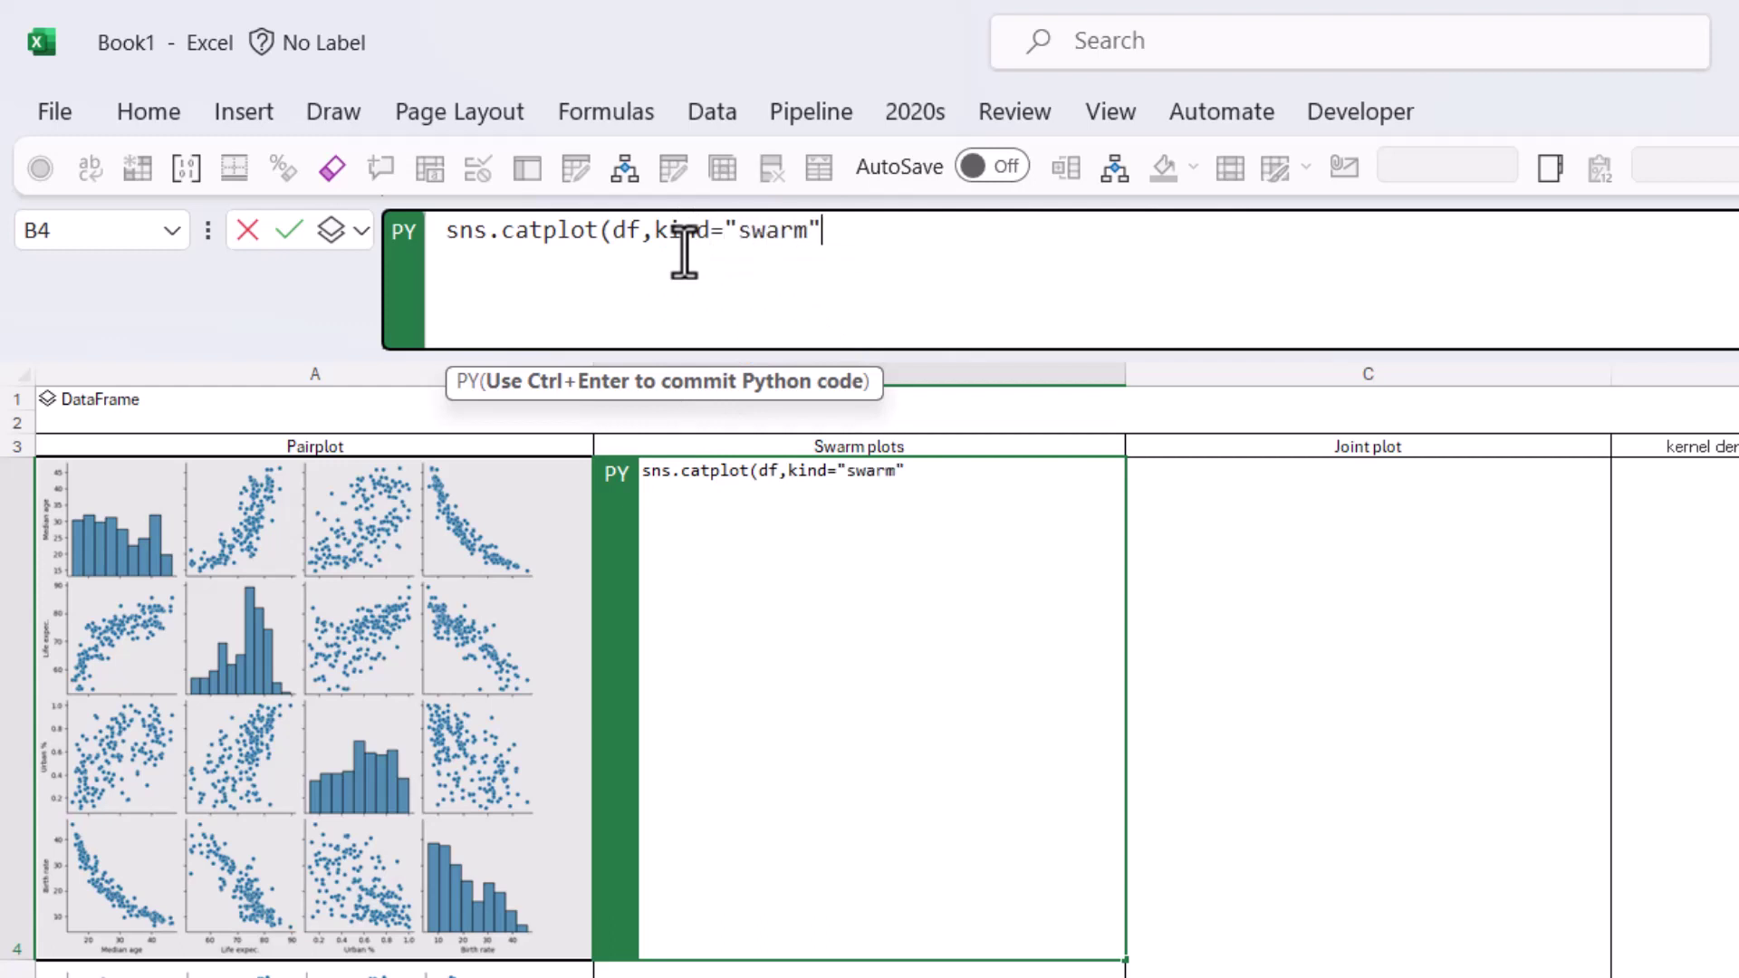
type("x")
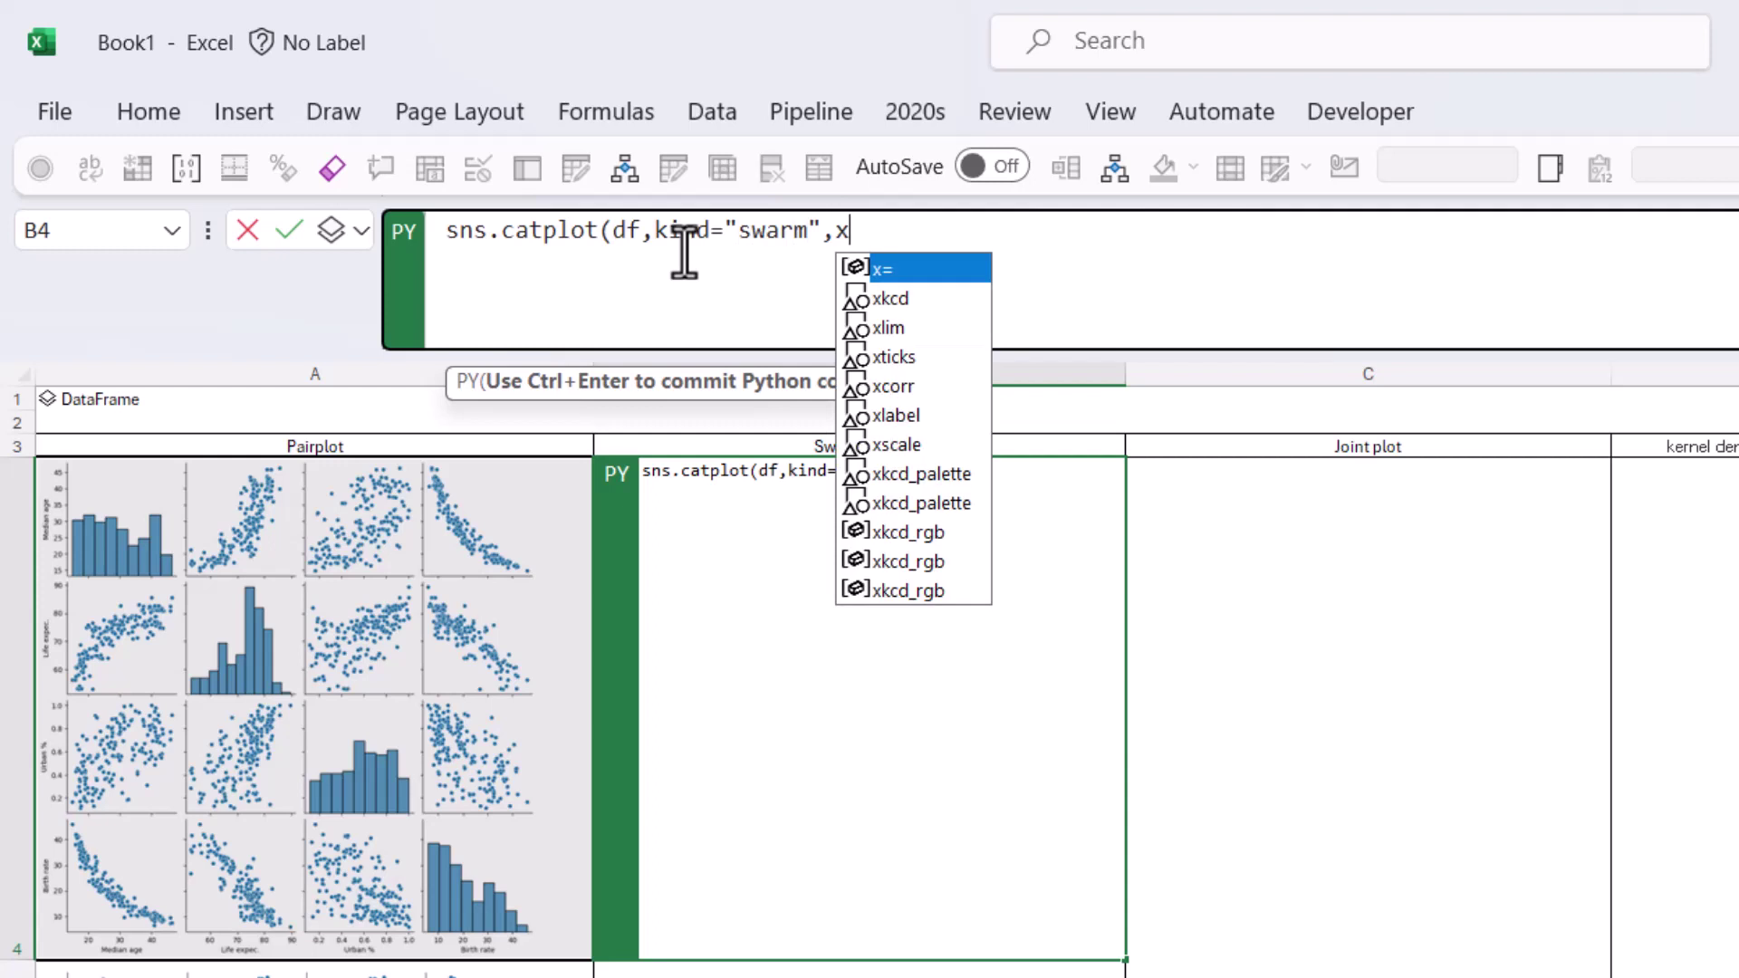
type("=\"Co")
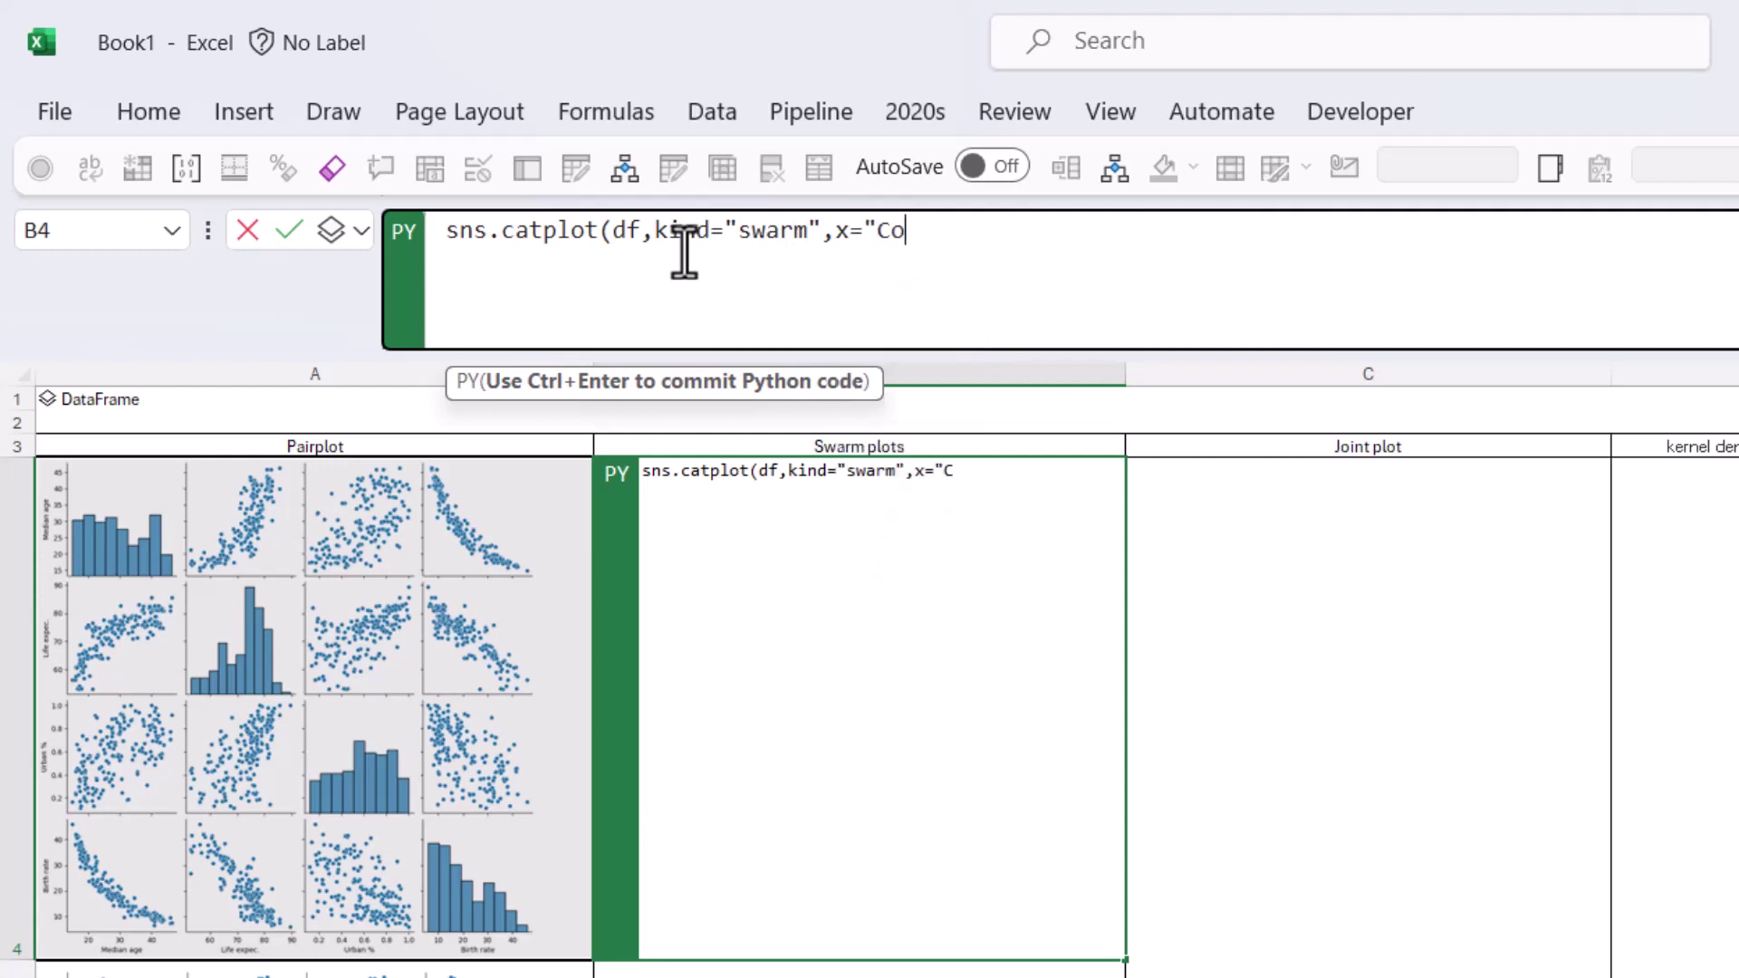
type("ntinent")
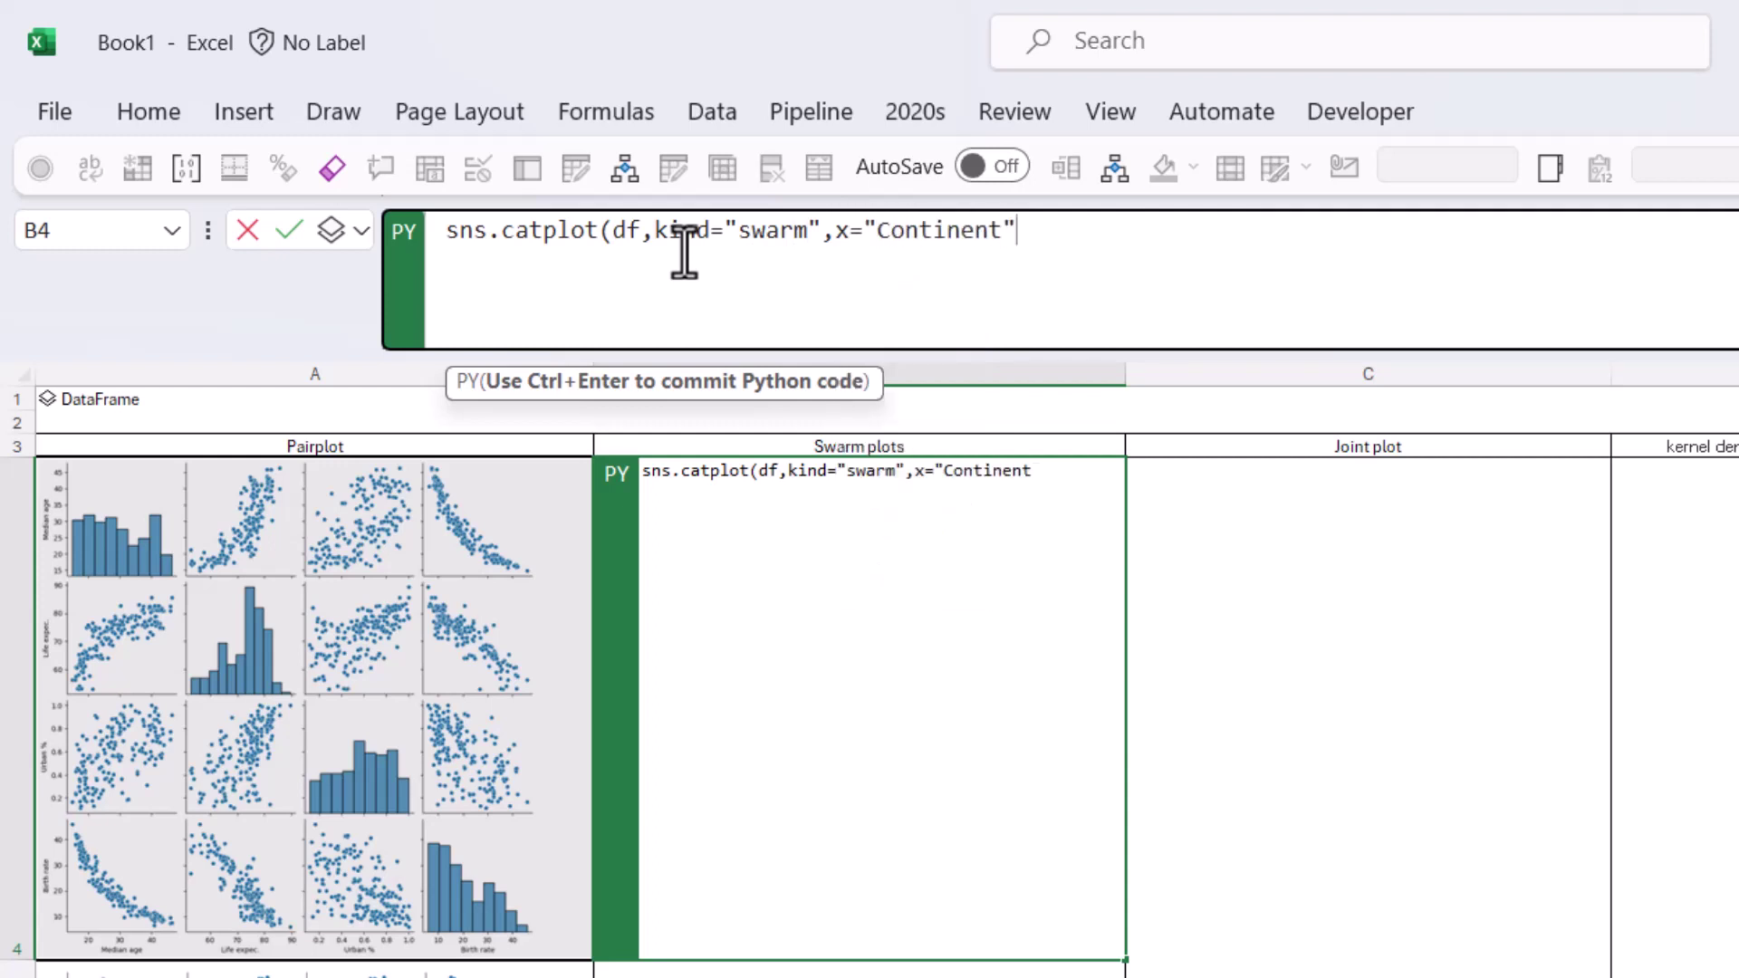
type("\",y")
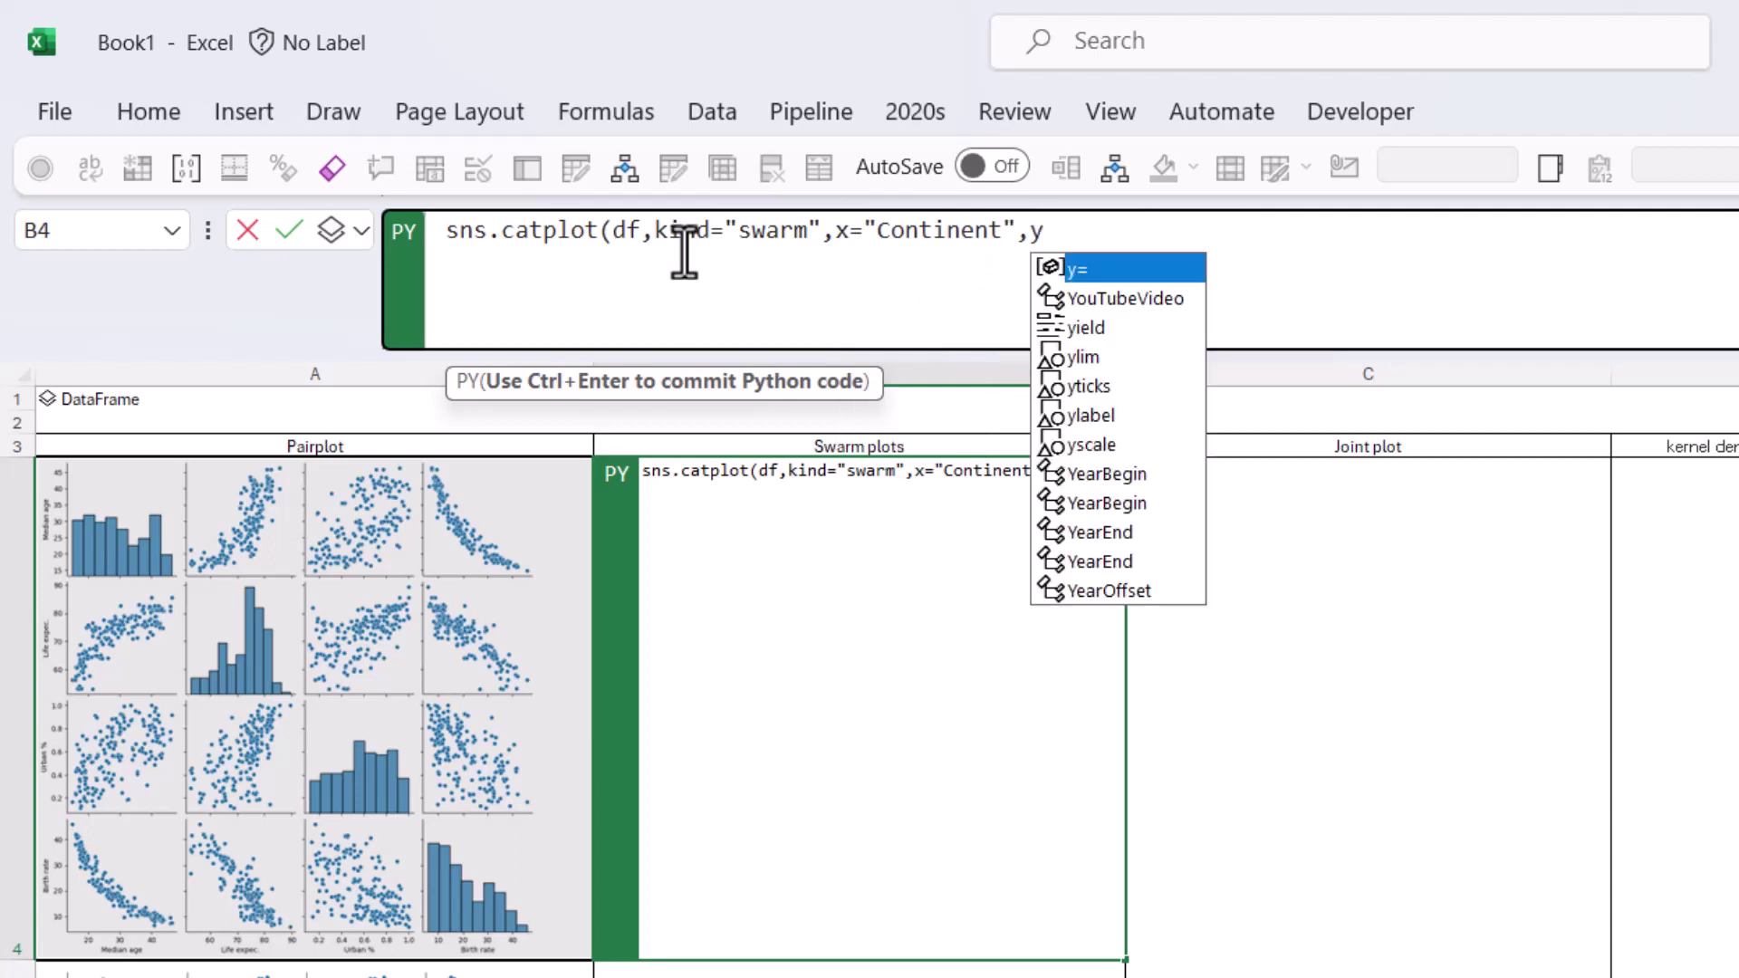
type("=")
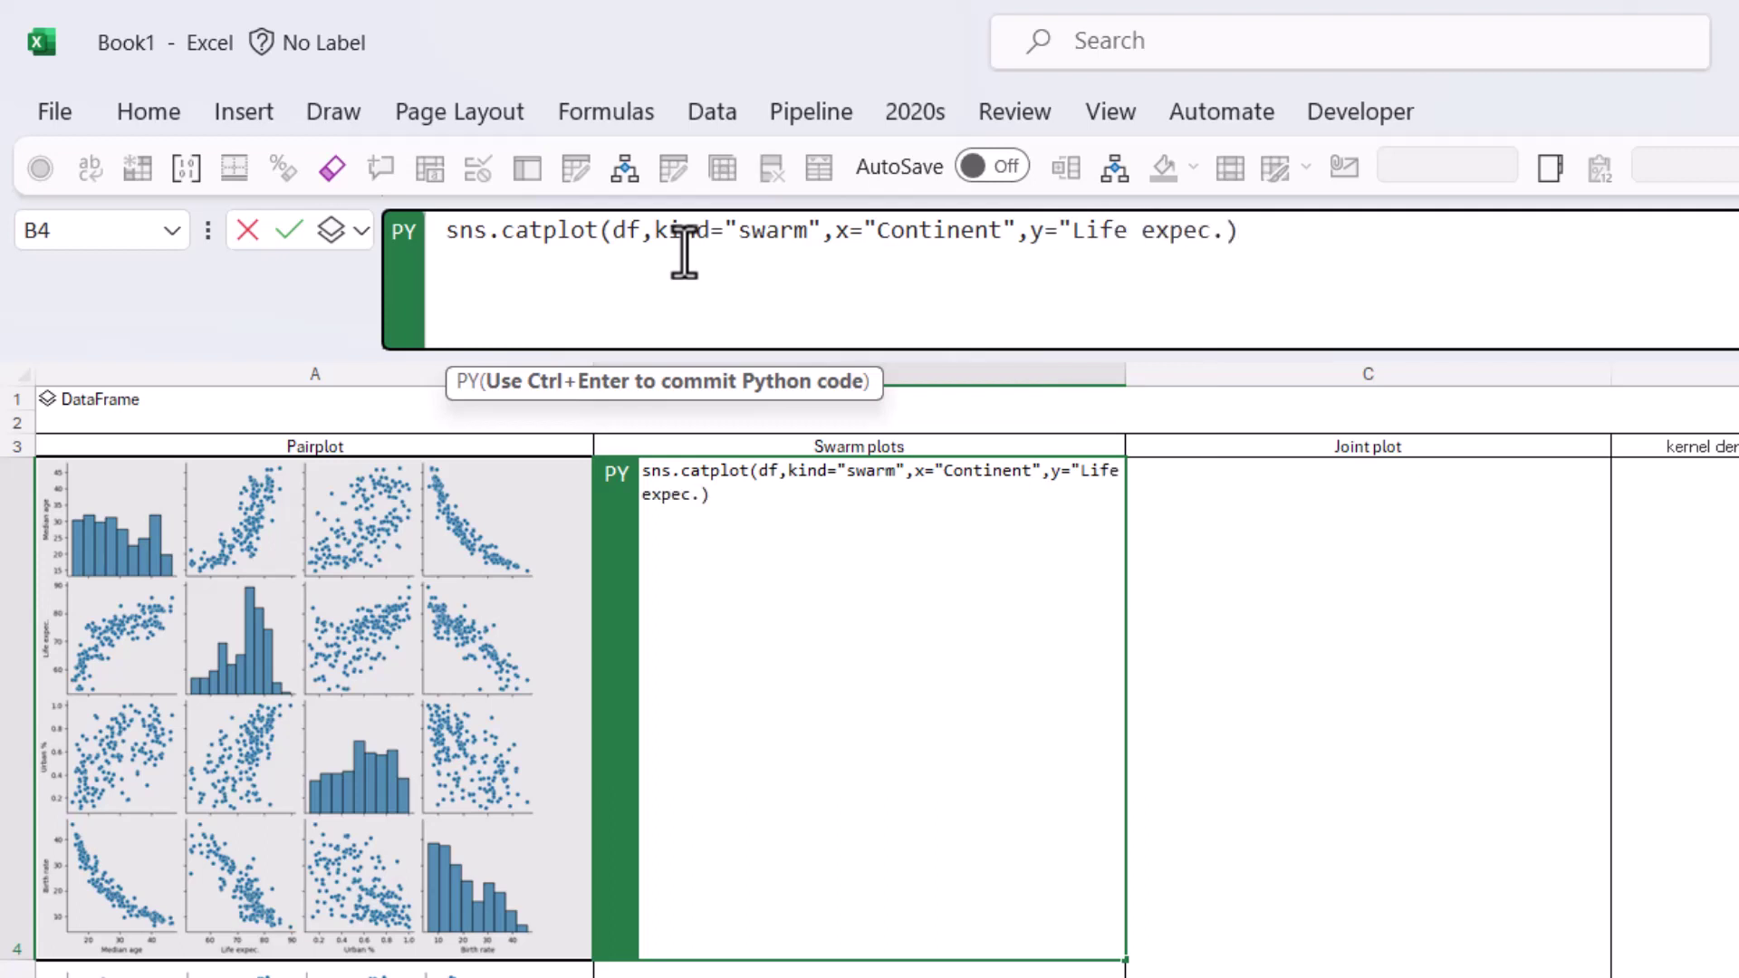
type("\")")
key("ctrl+Return")
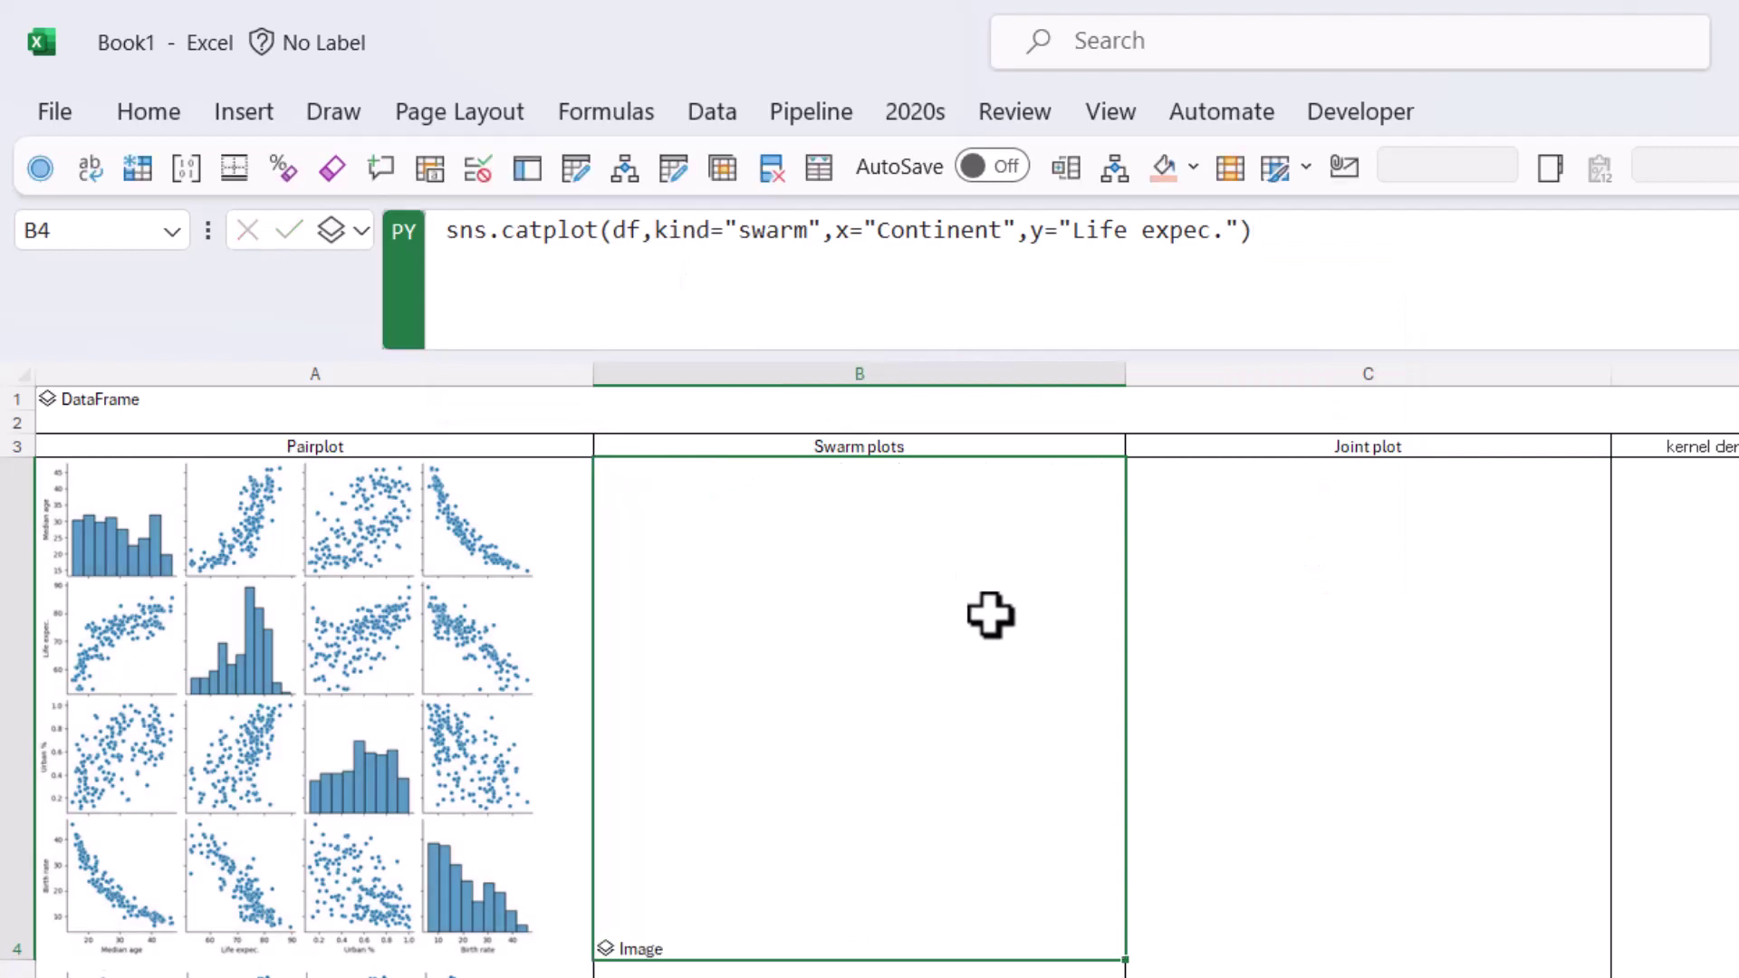
left_click(342, 230)
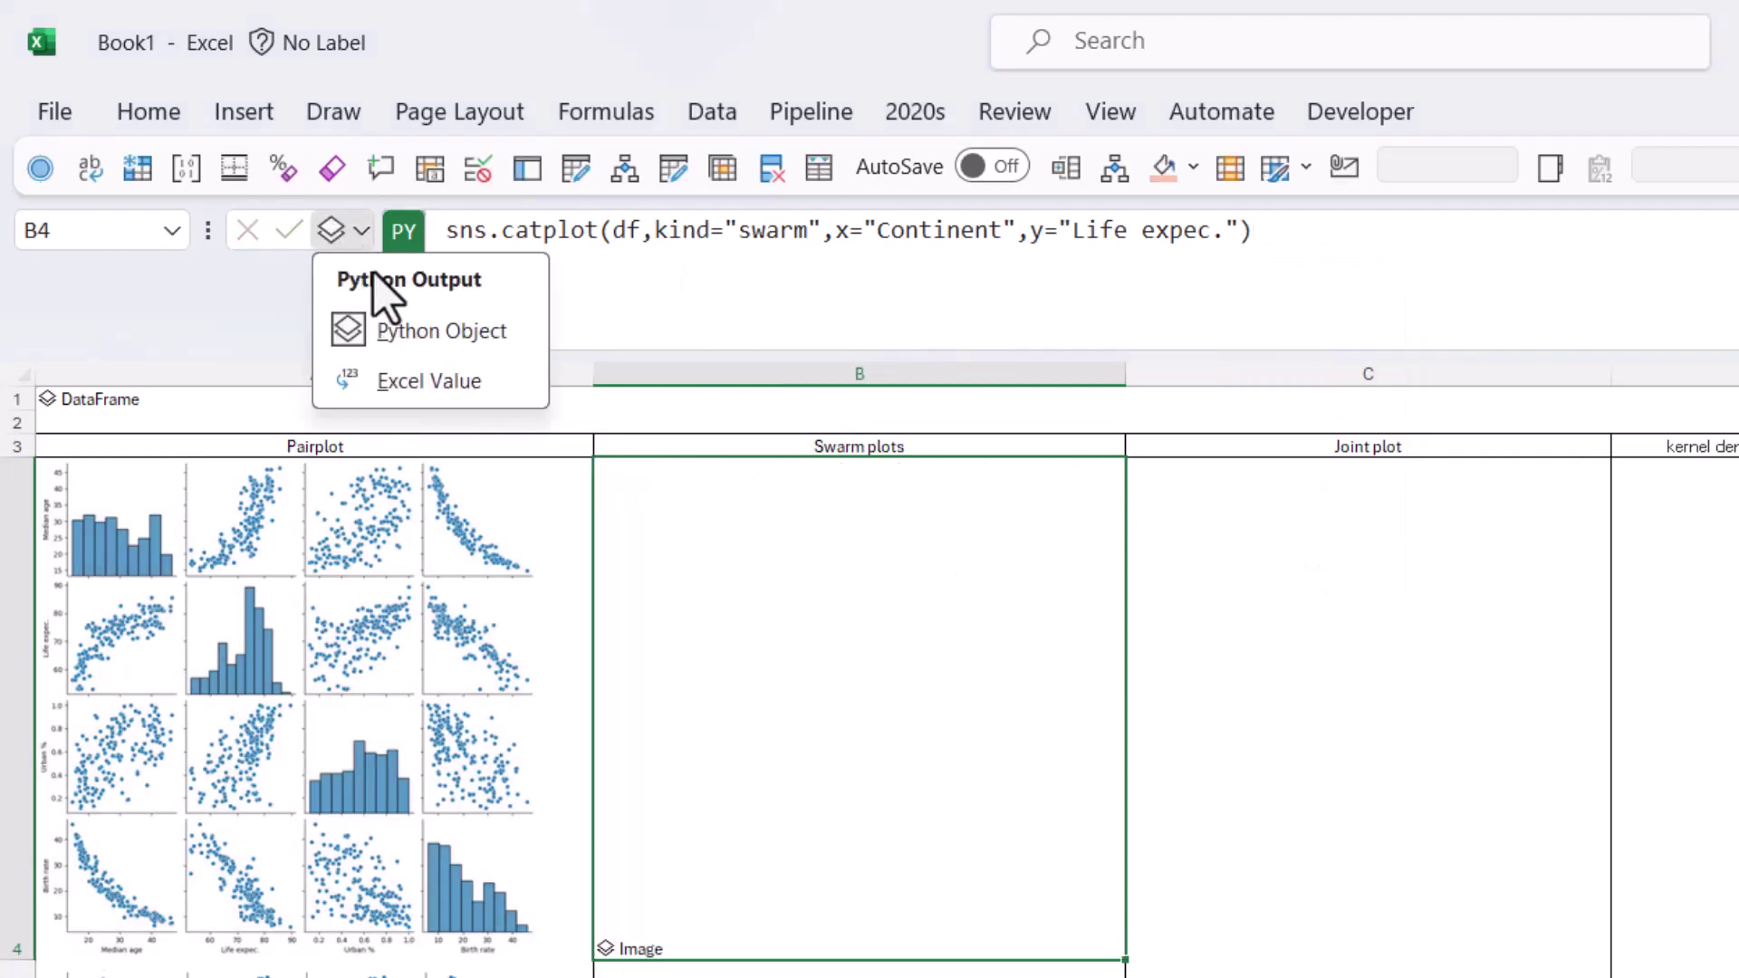
left_click(422, 378)
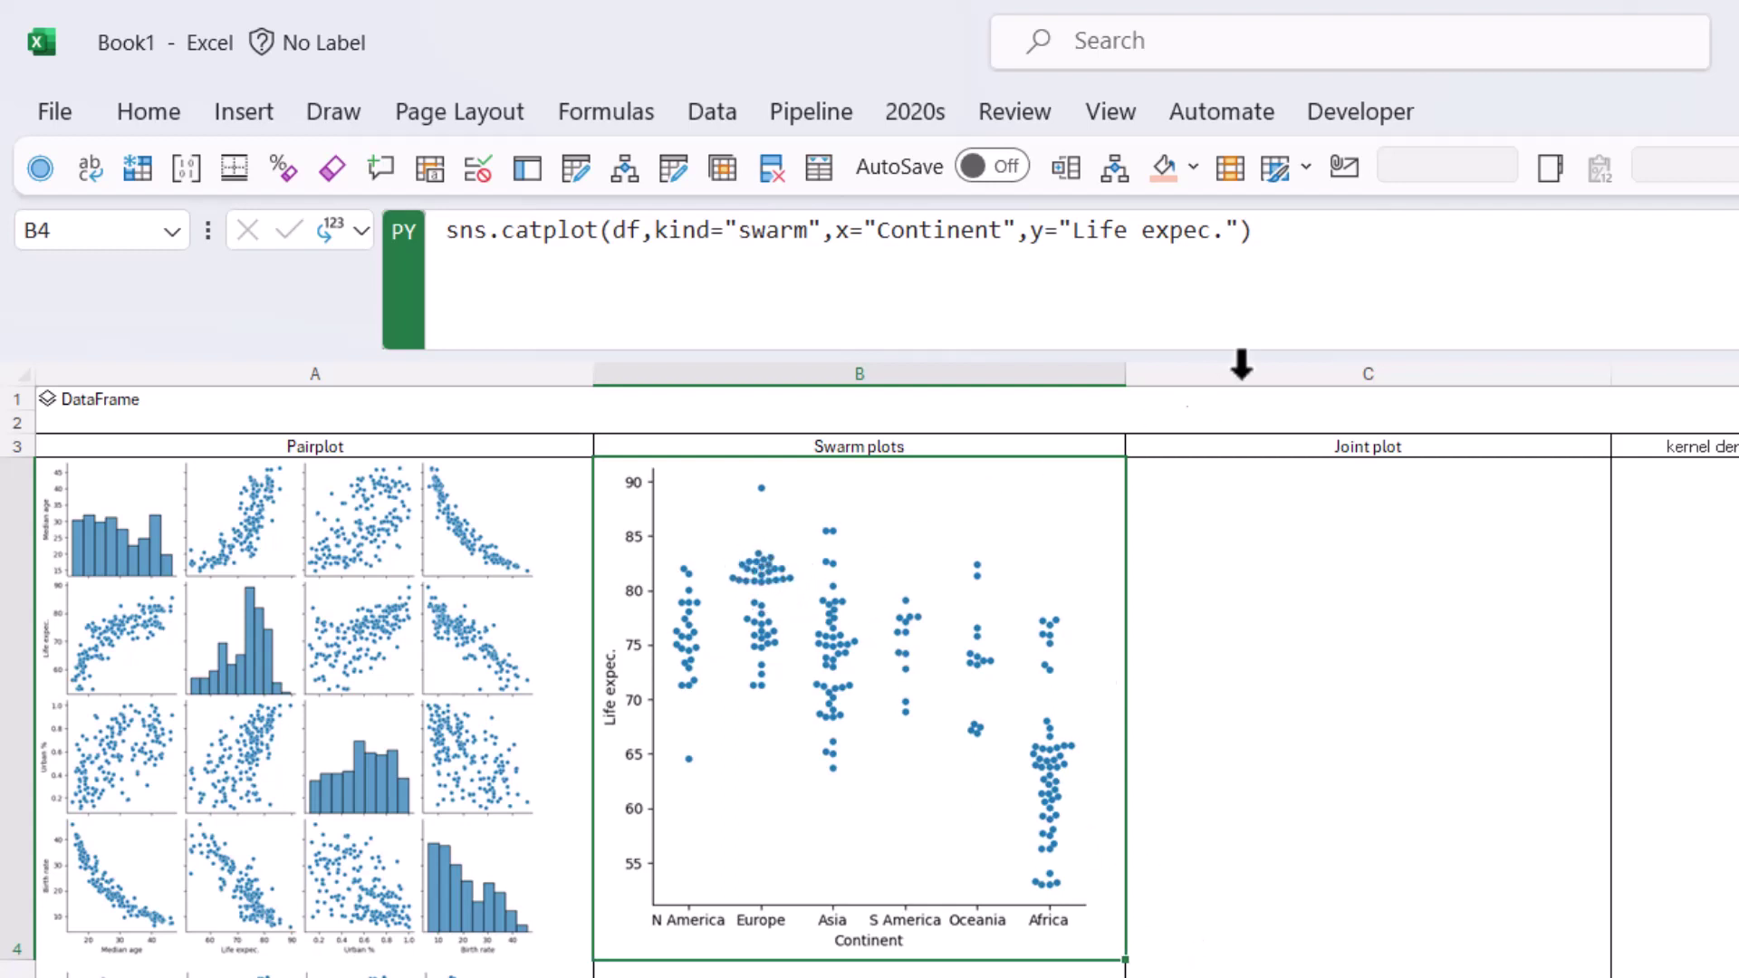
Put the swarm catplot code with hue="Size" into B5 as a Python cell and show it as a picture.
left_click_drag(1332, 241, 441, 233)
key("ctrl+c")
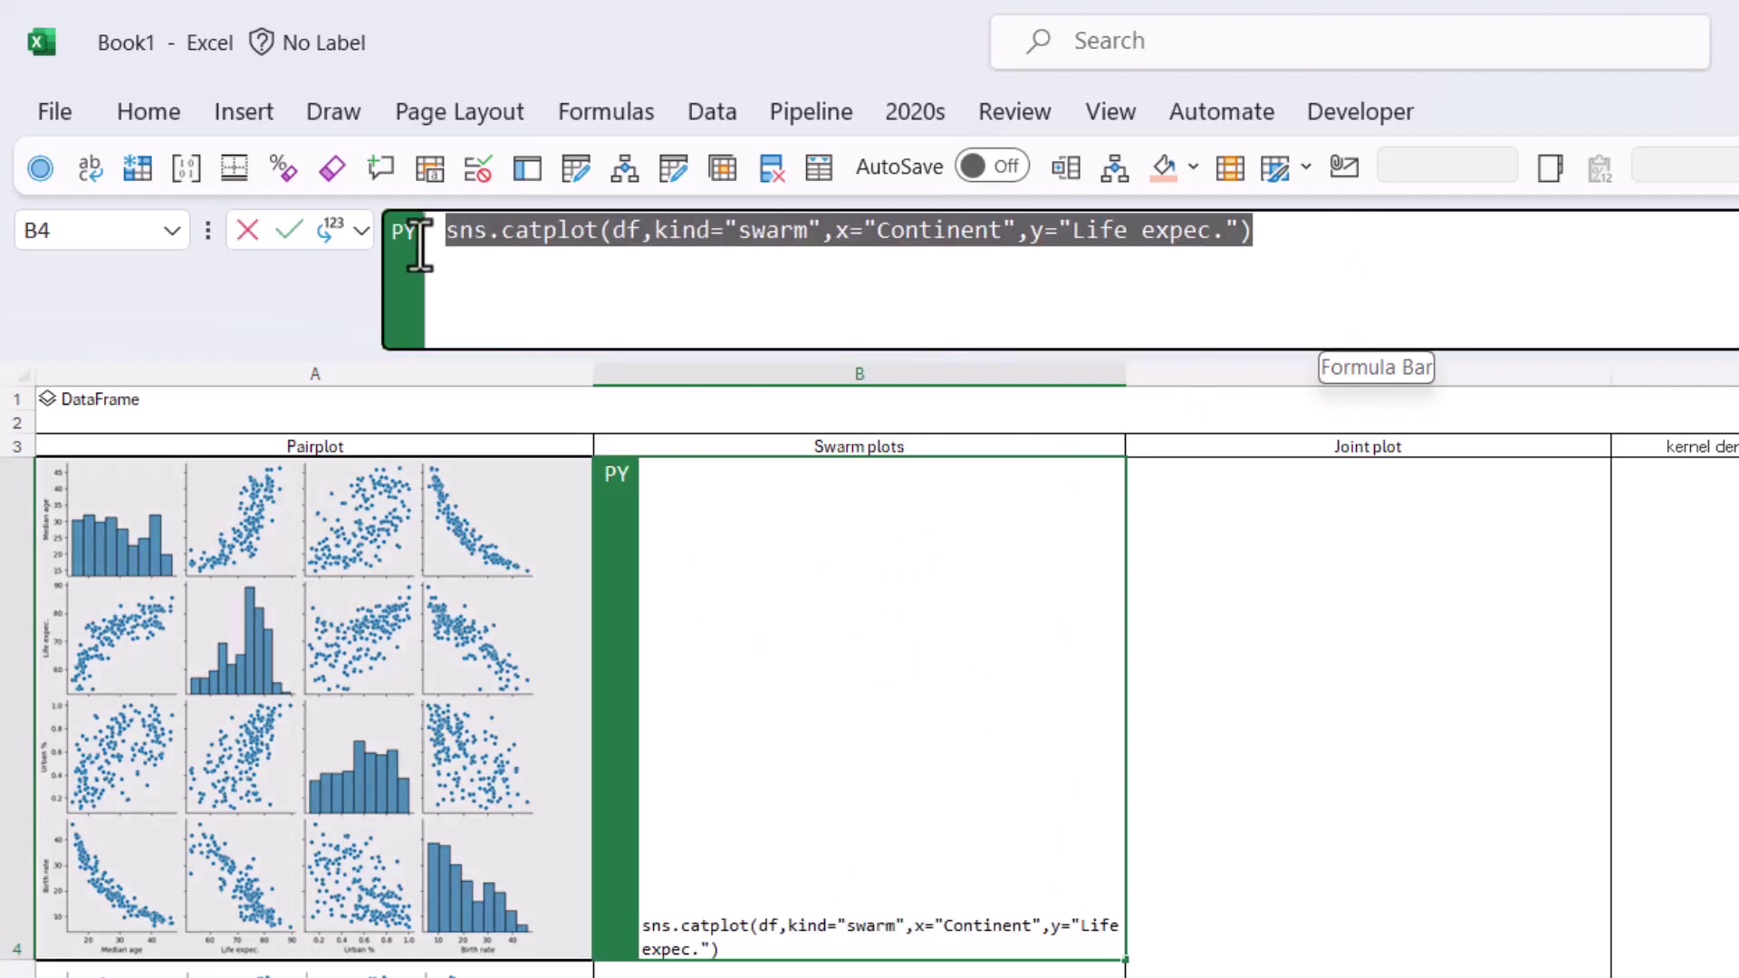
key("ctrl+Return")
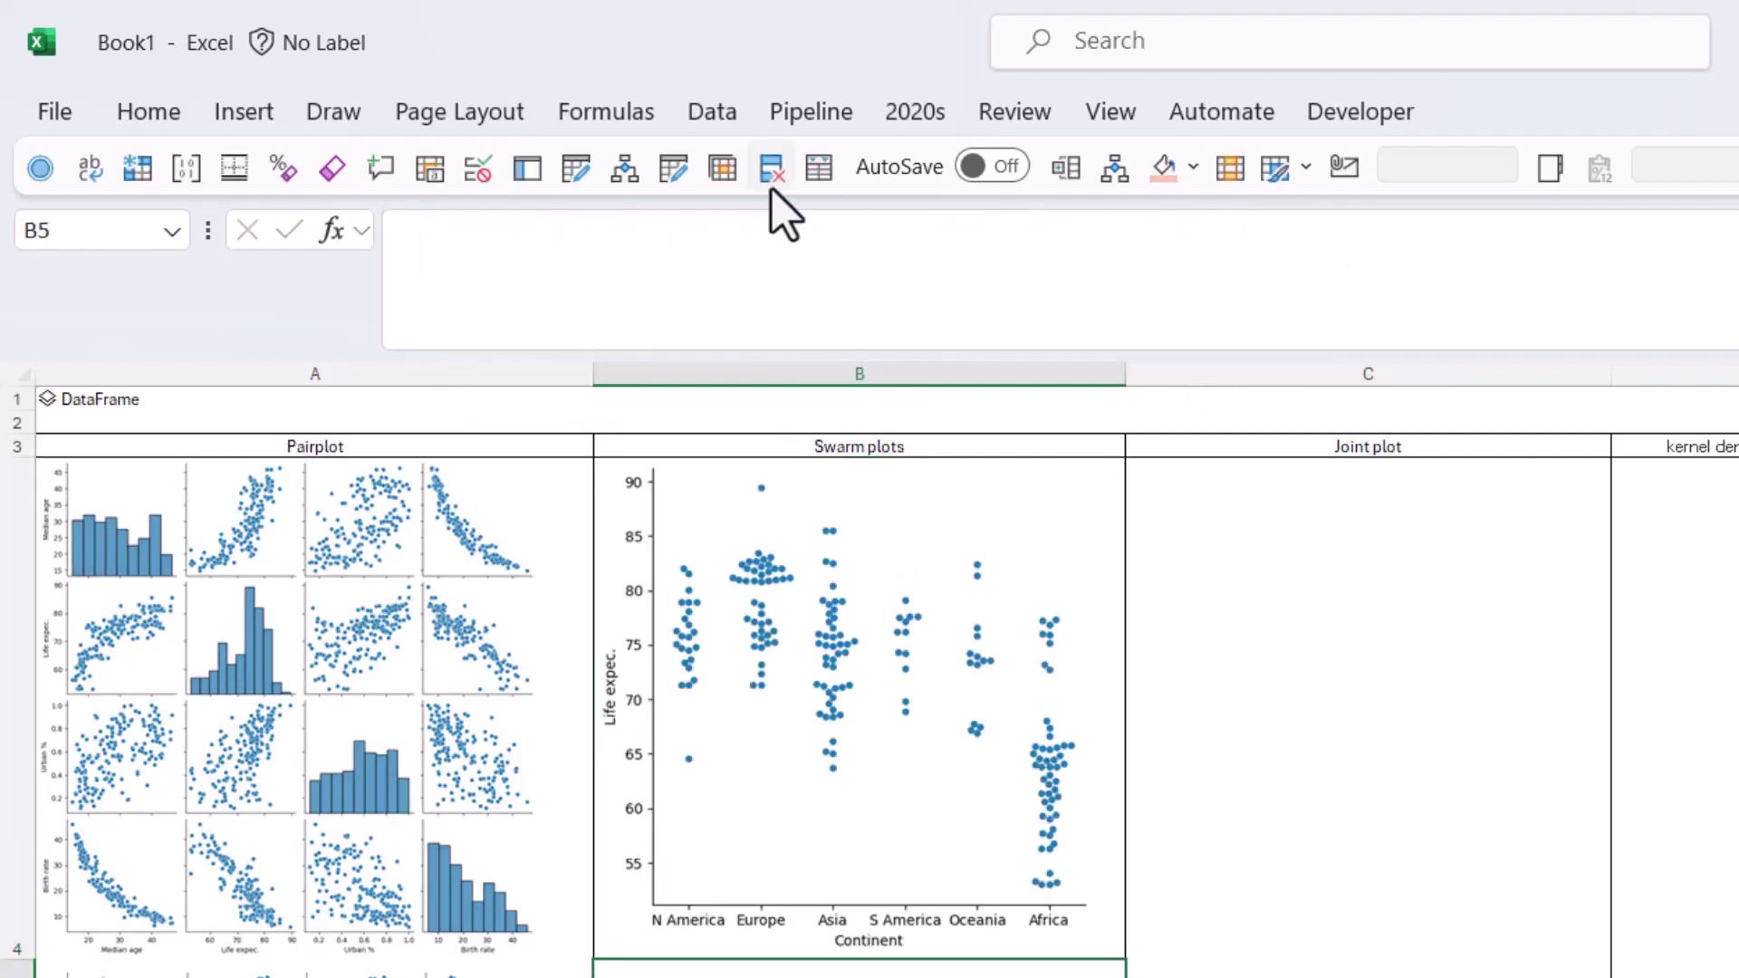
left_click(786, 239)
key("ctrl+v")
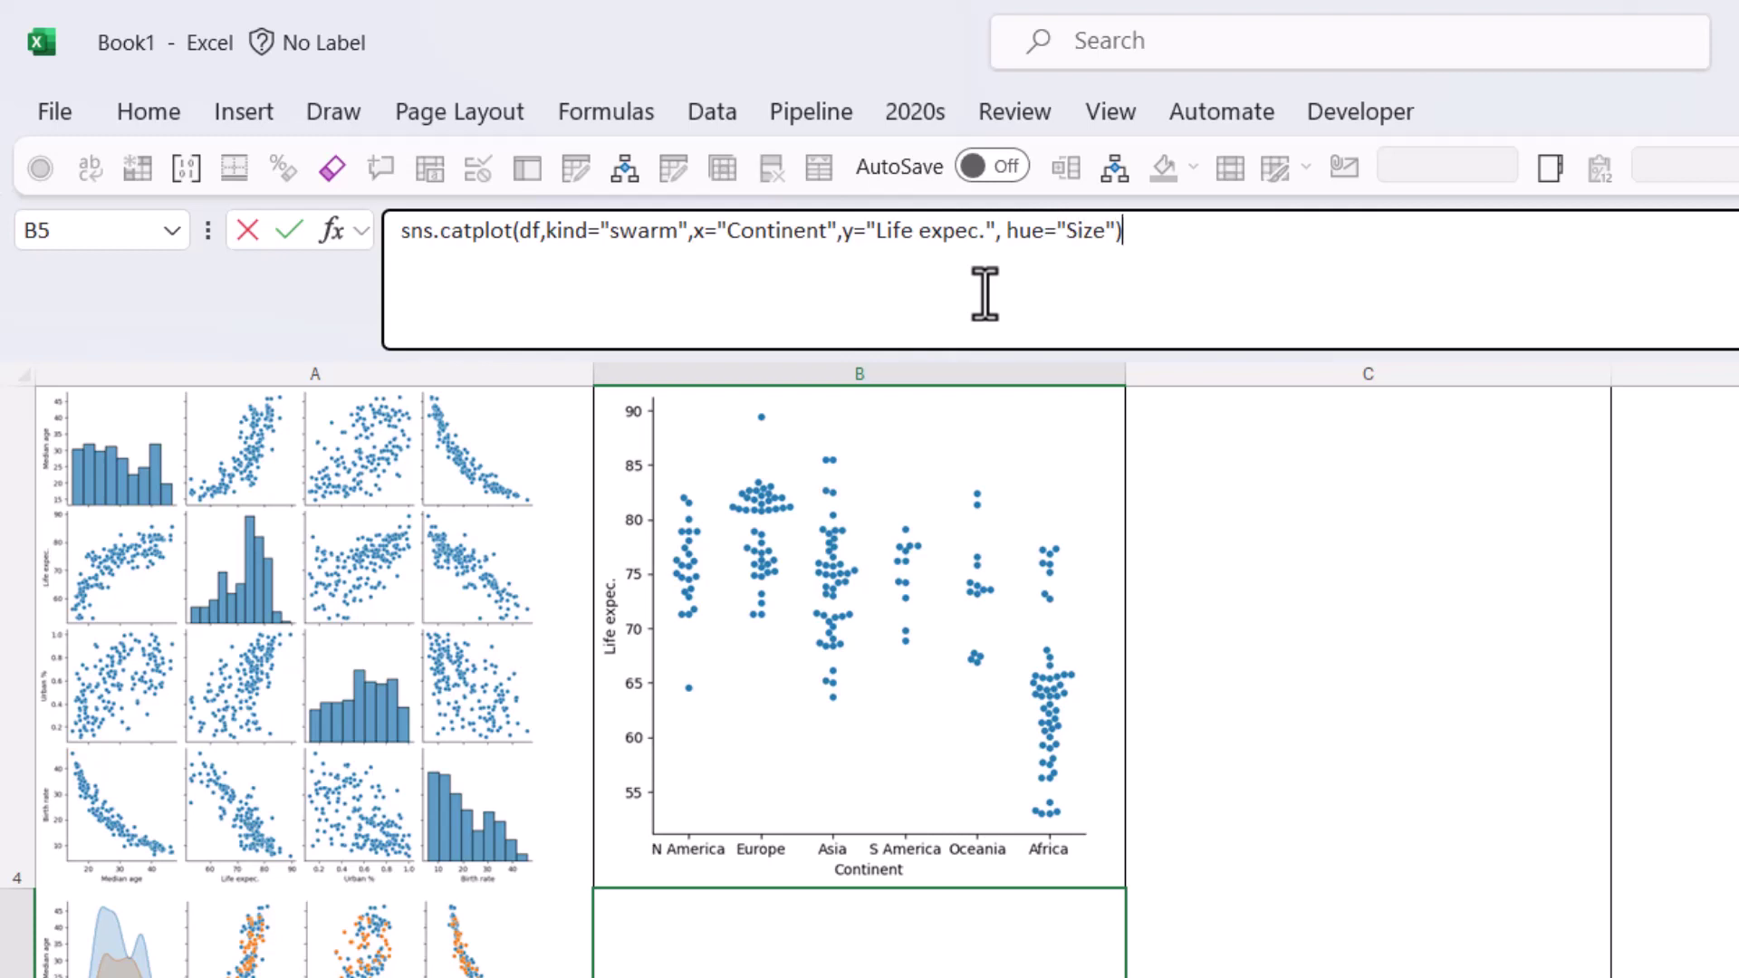
key("ctrl+Return")
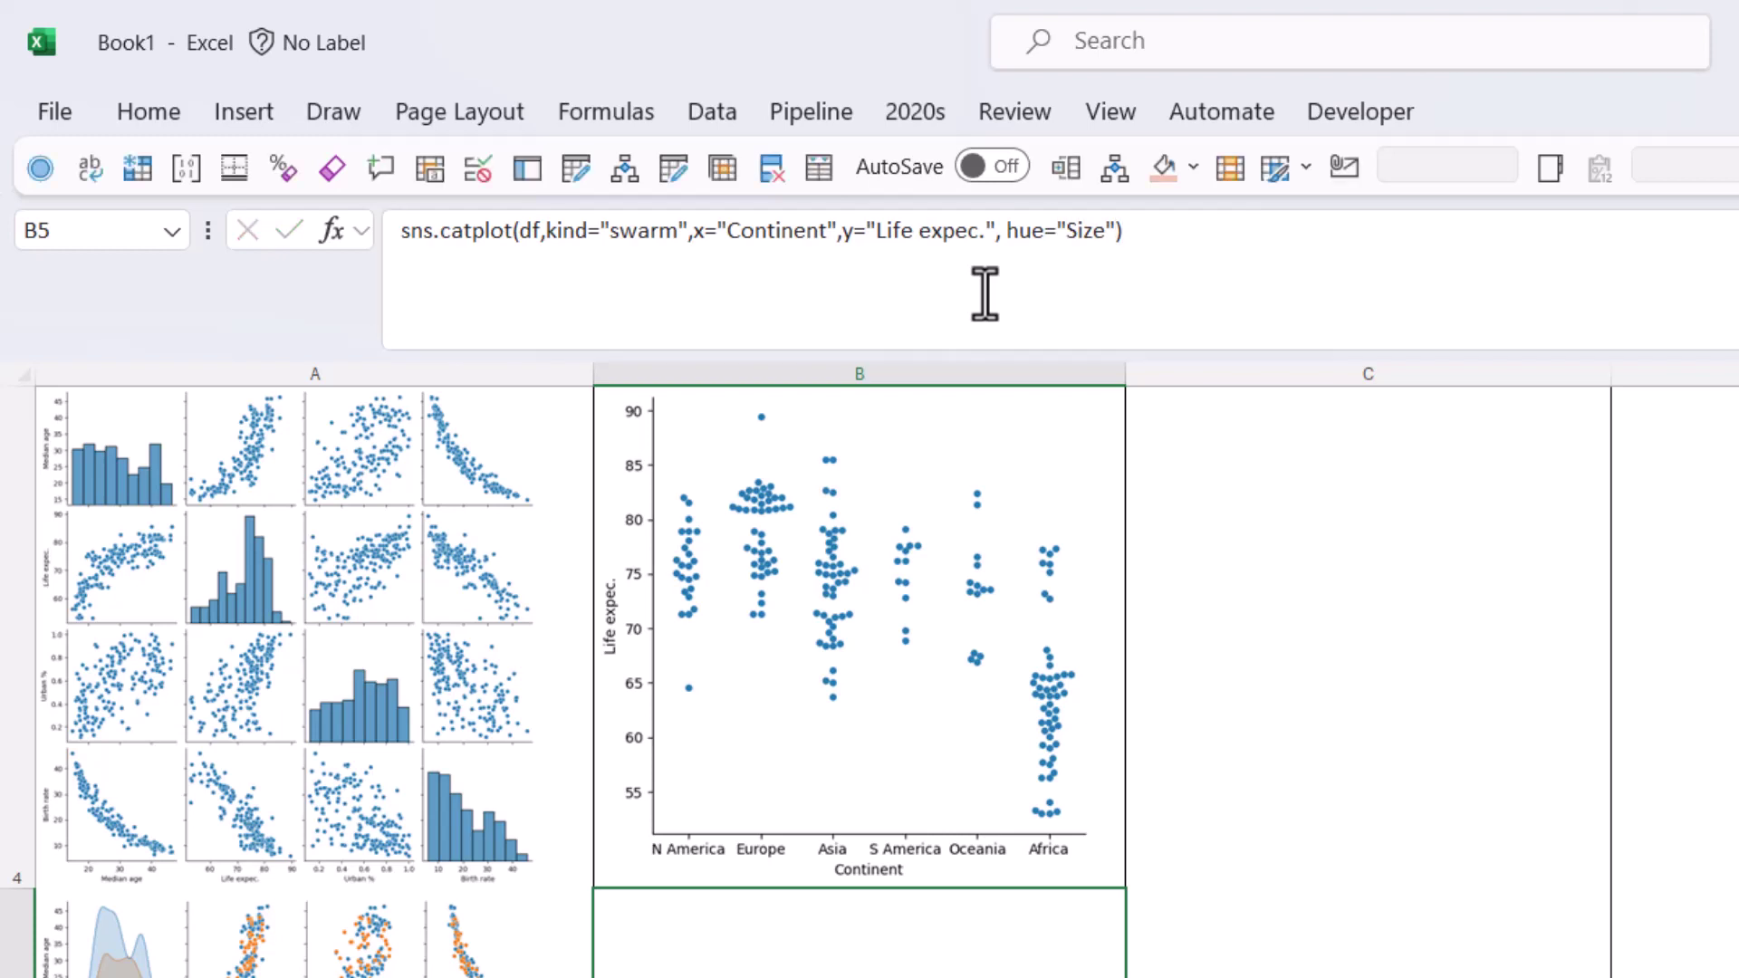
triple_click(1168, 242)
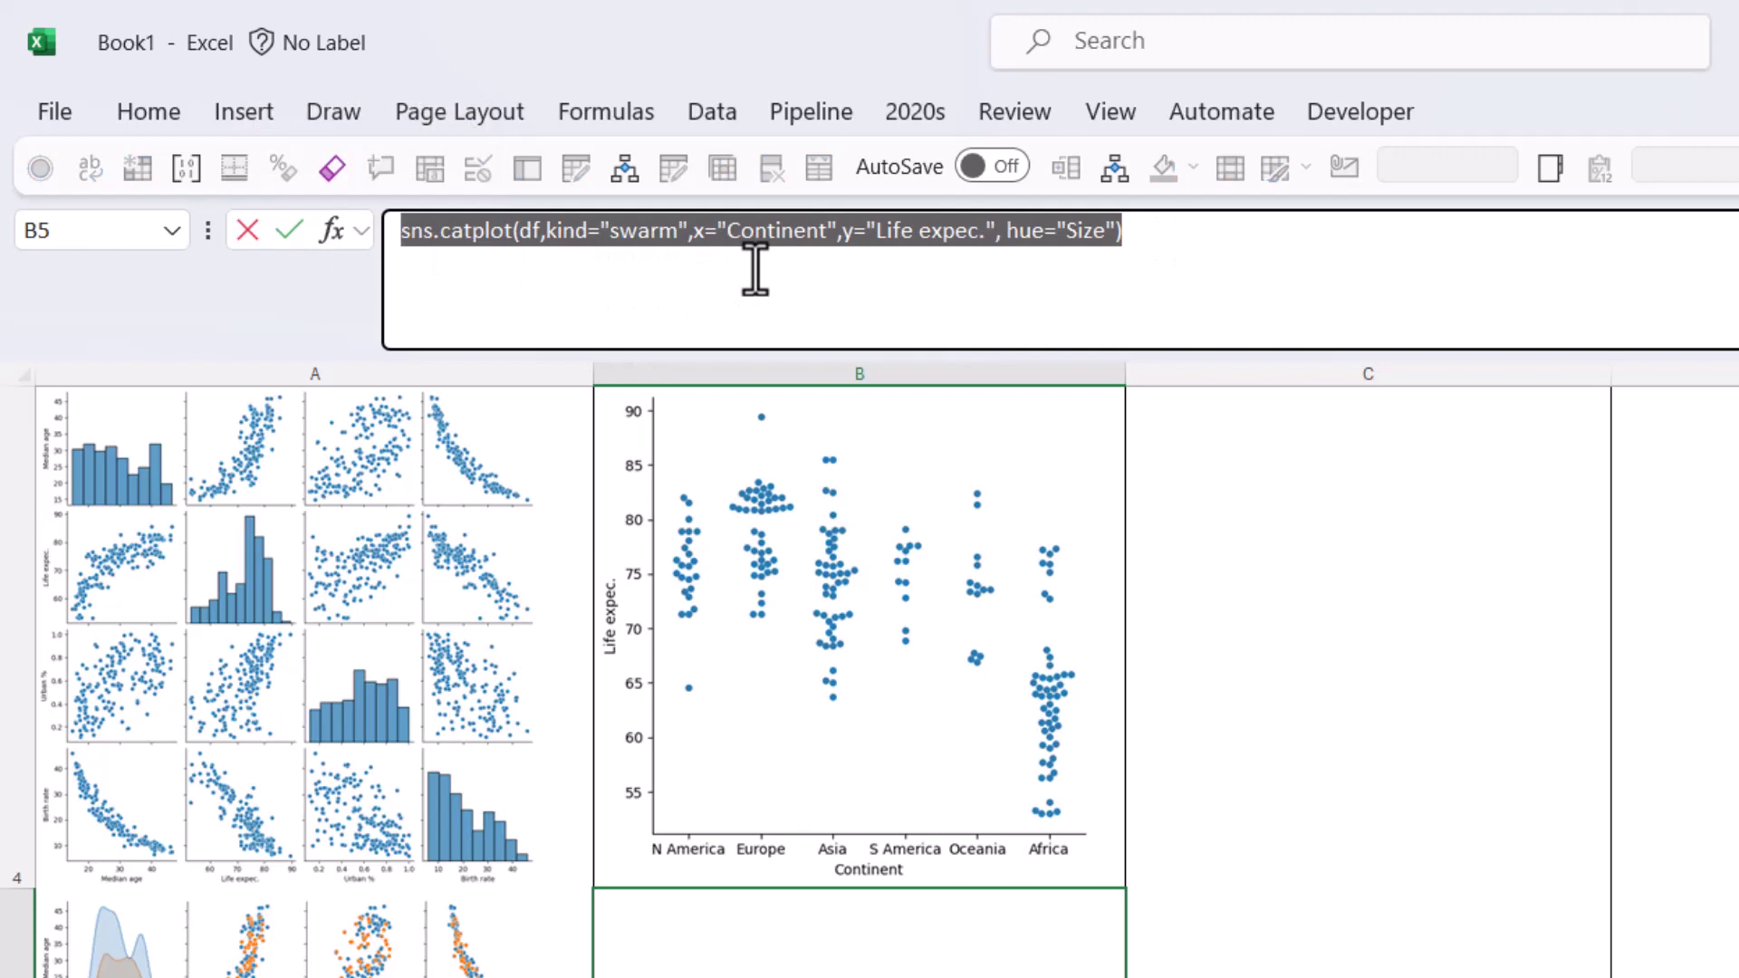
key("ctrl+x")
key("ctrl+alt+shift+p")
key("ctrl+v")
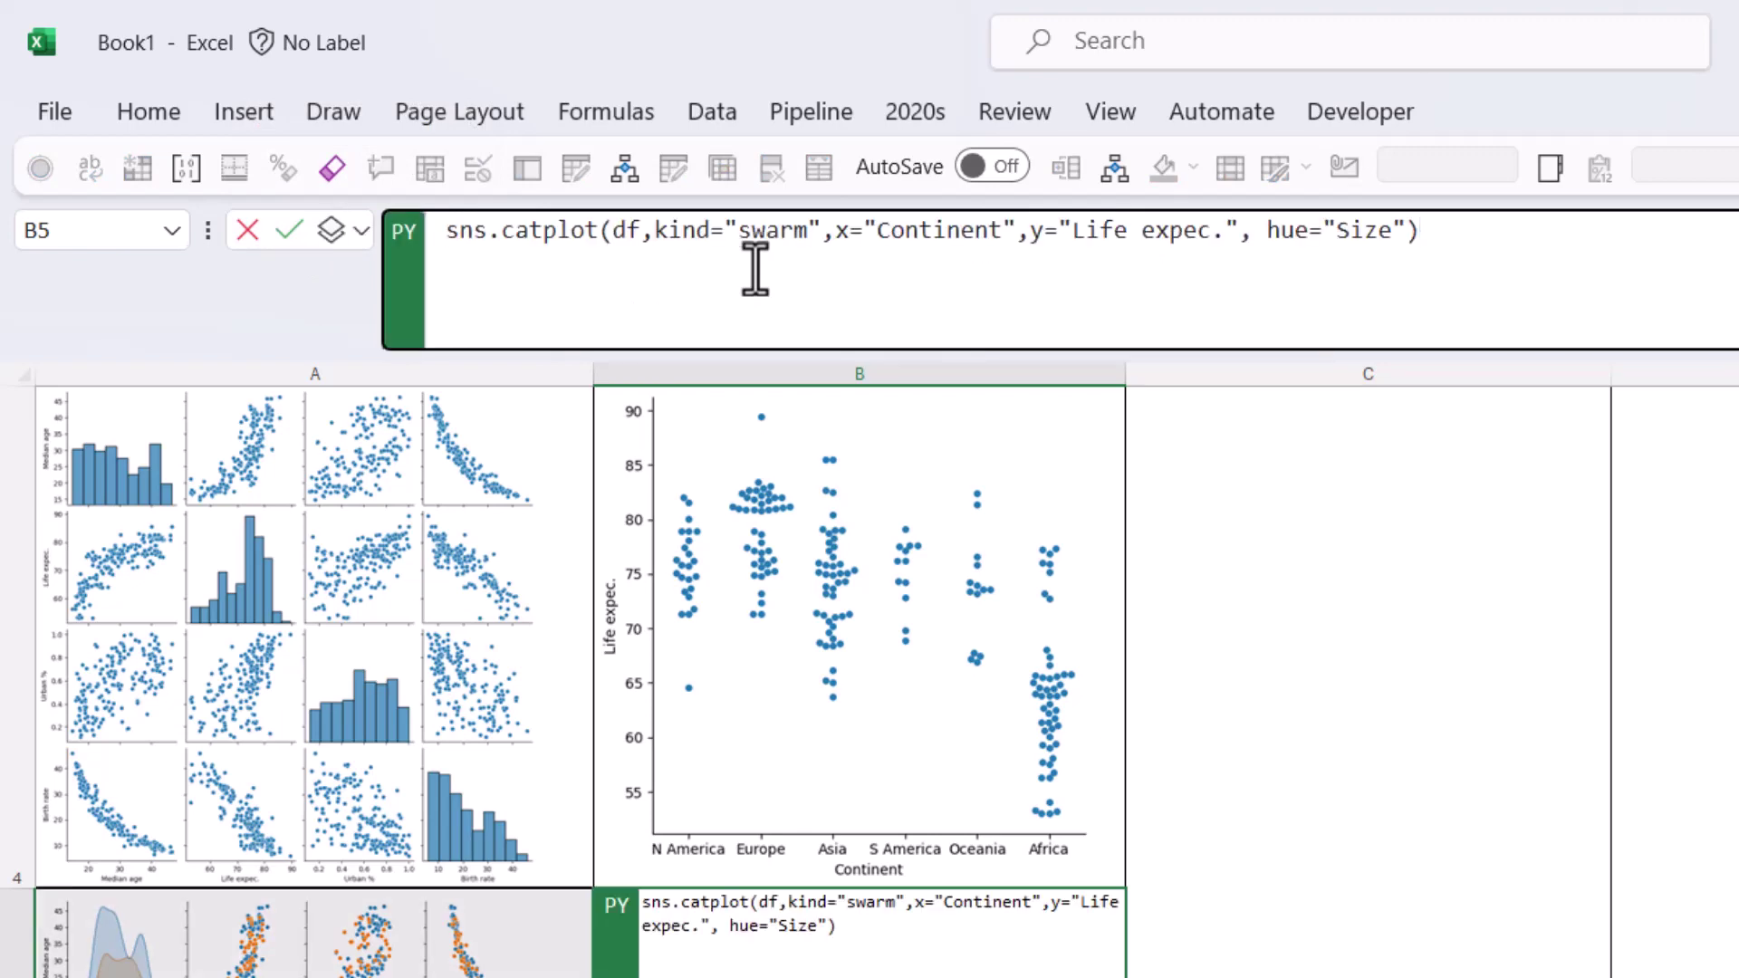
key("ctrl+Return")
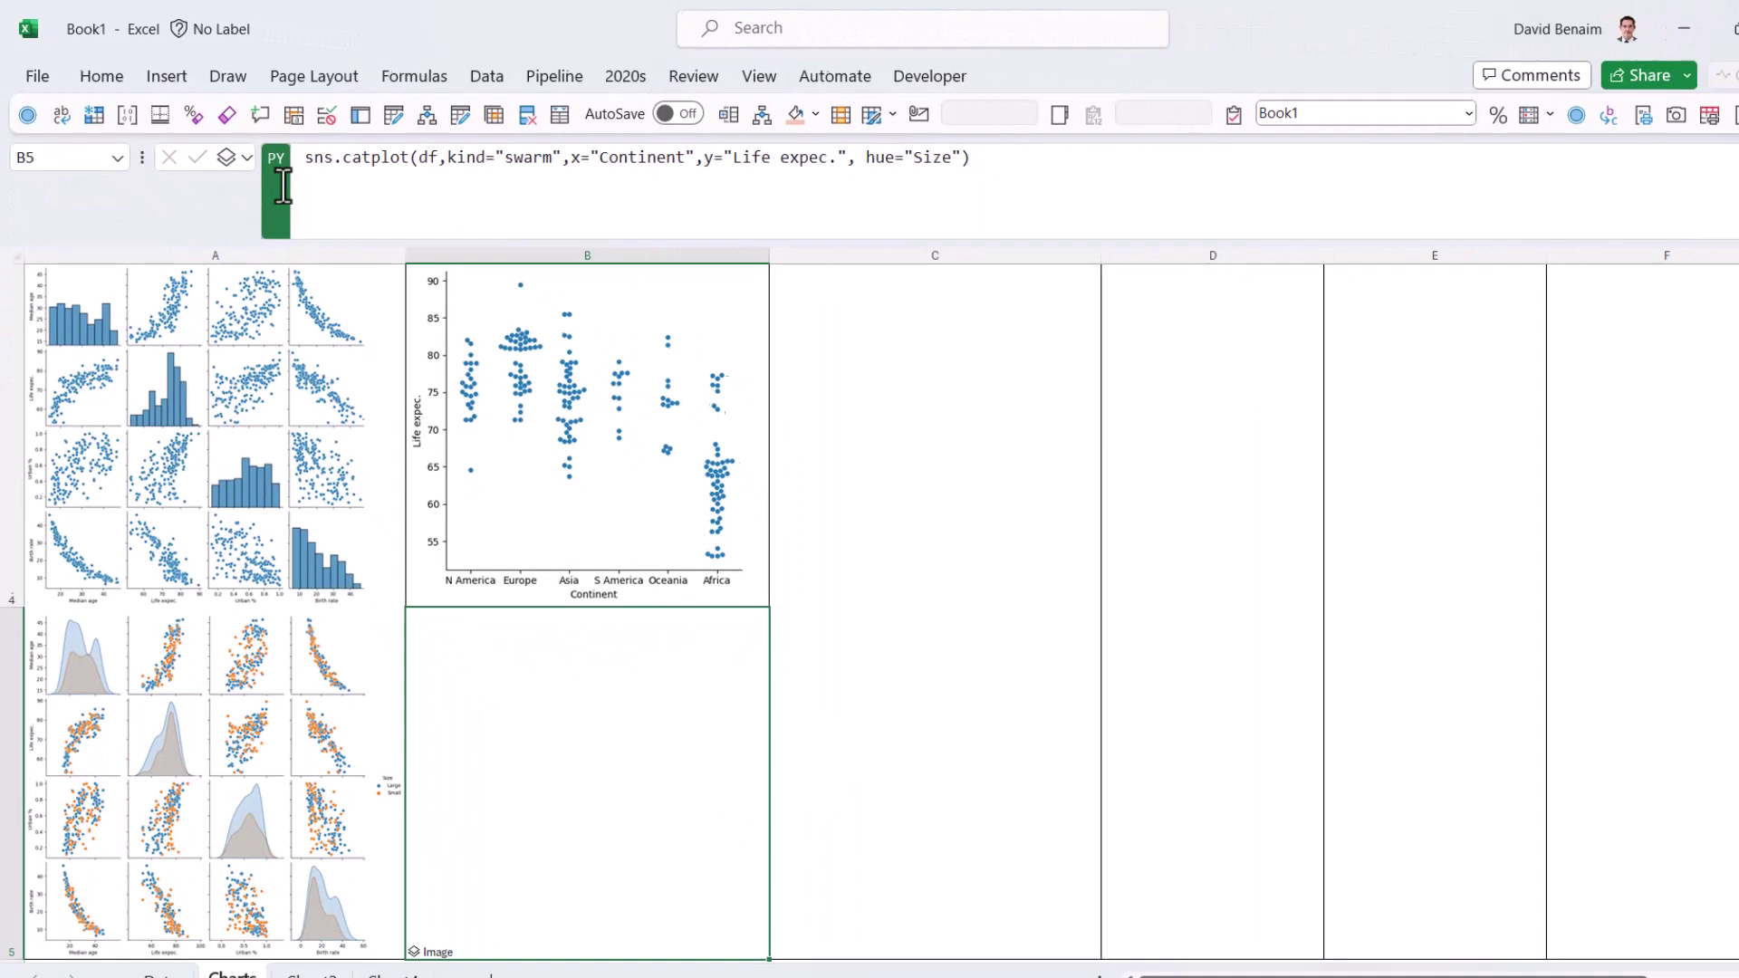
left_click(232, 151)
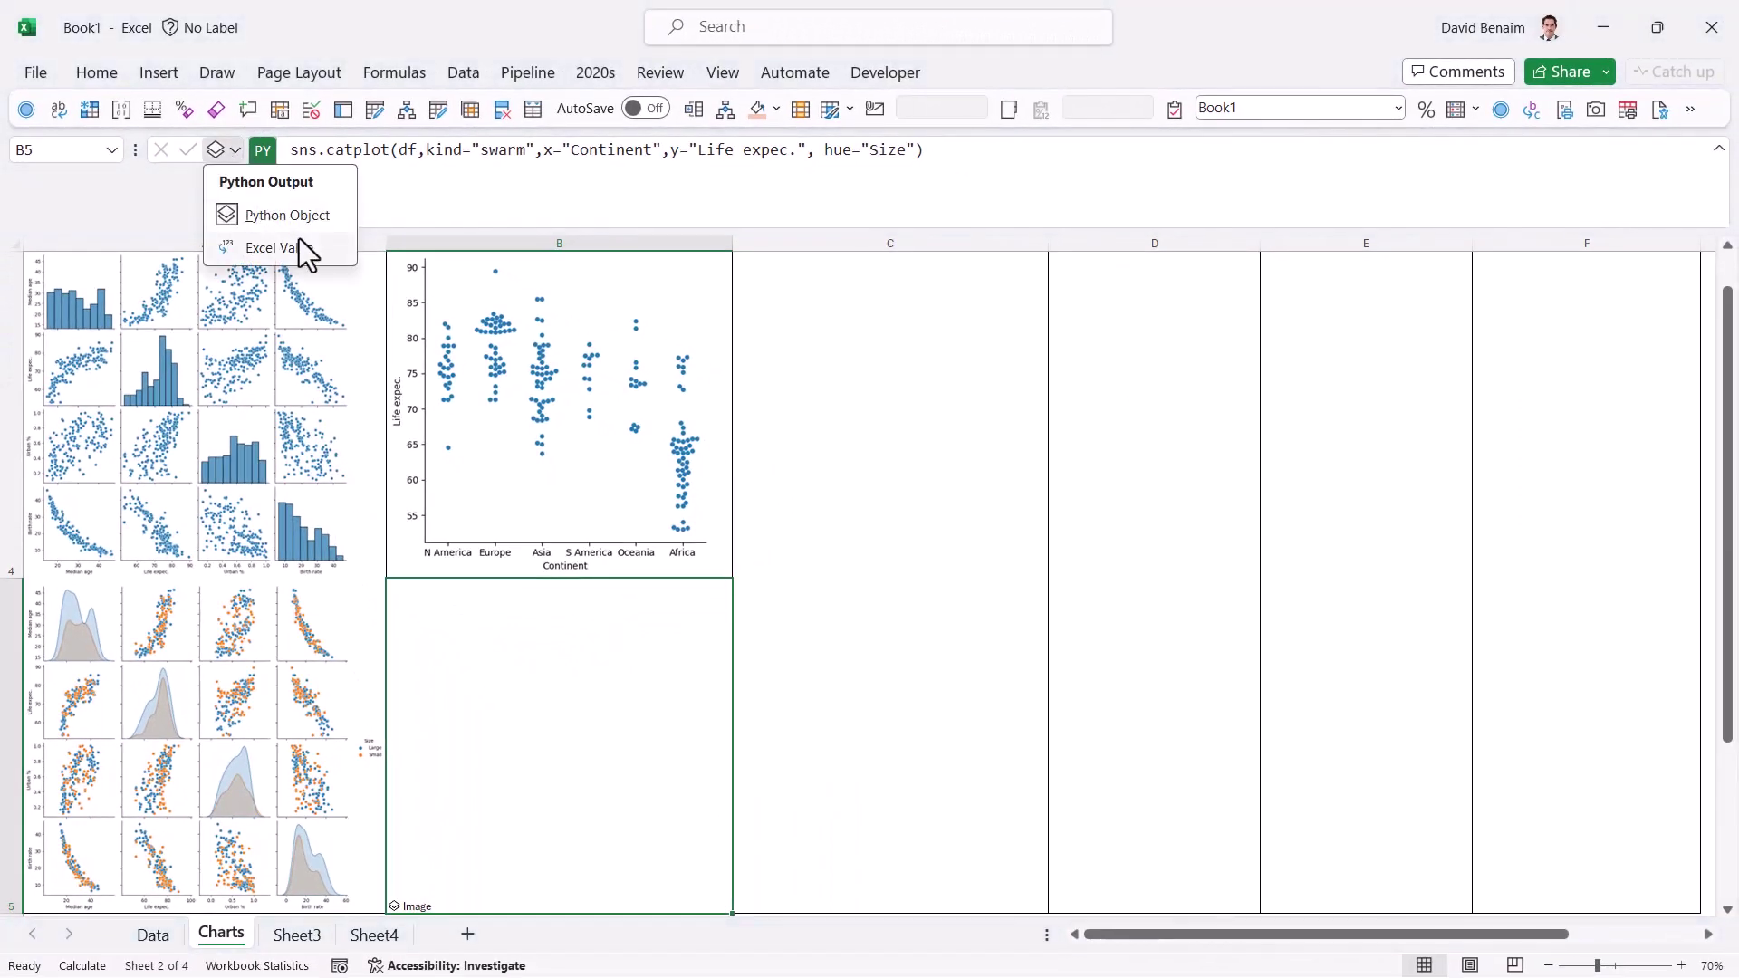
left_click(295, 240)
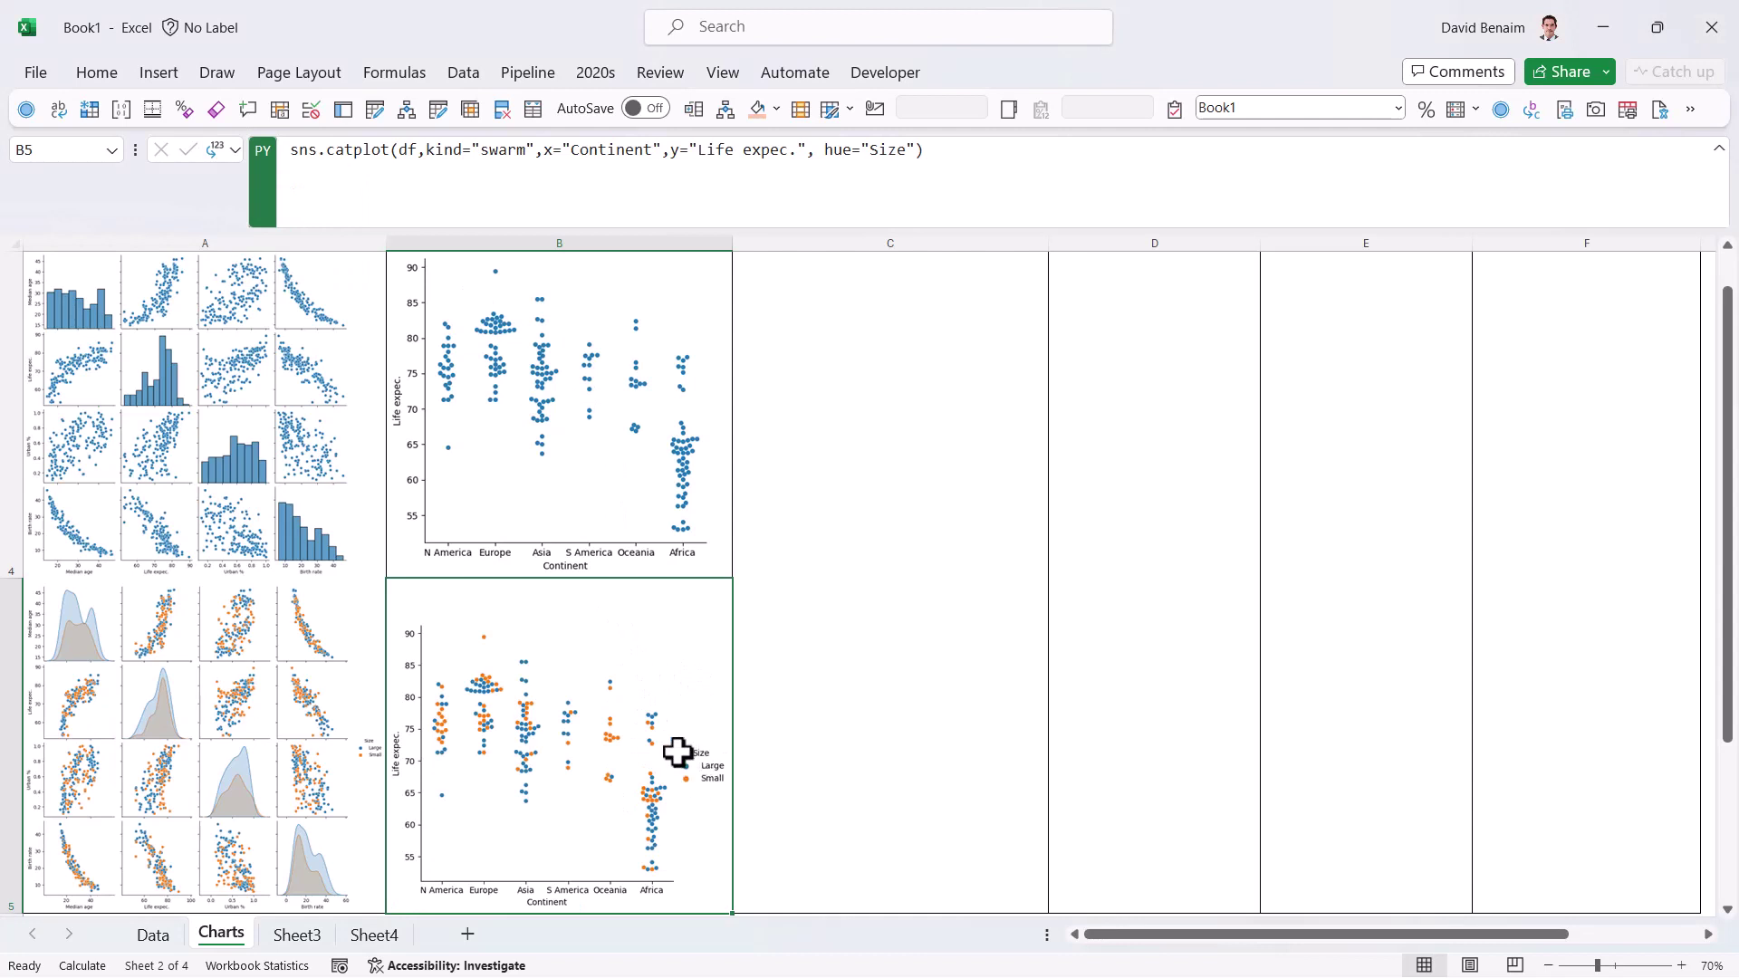
Add dodge=True to the B5 swarm plot so Large and Small sit side by side.
left_click(916, 154)
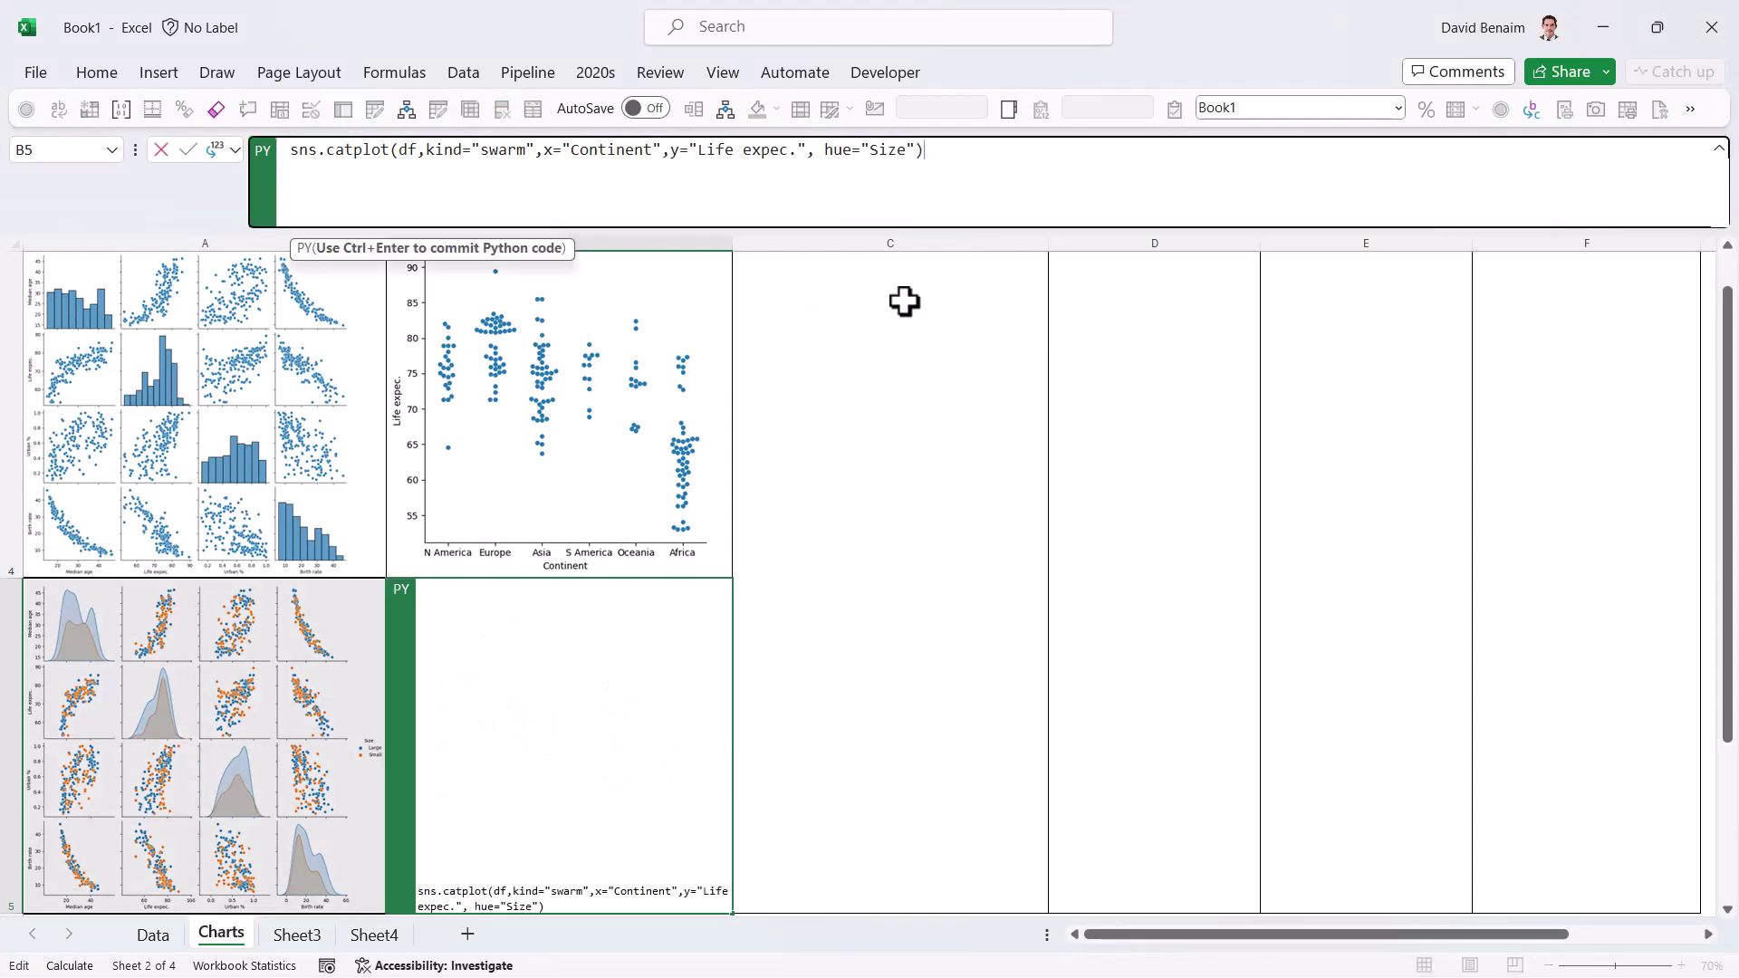
type(", dodge=True")
key("ctrl+Return")
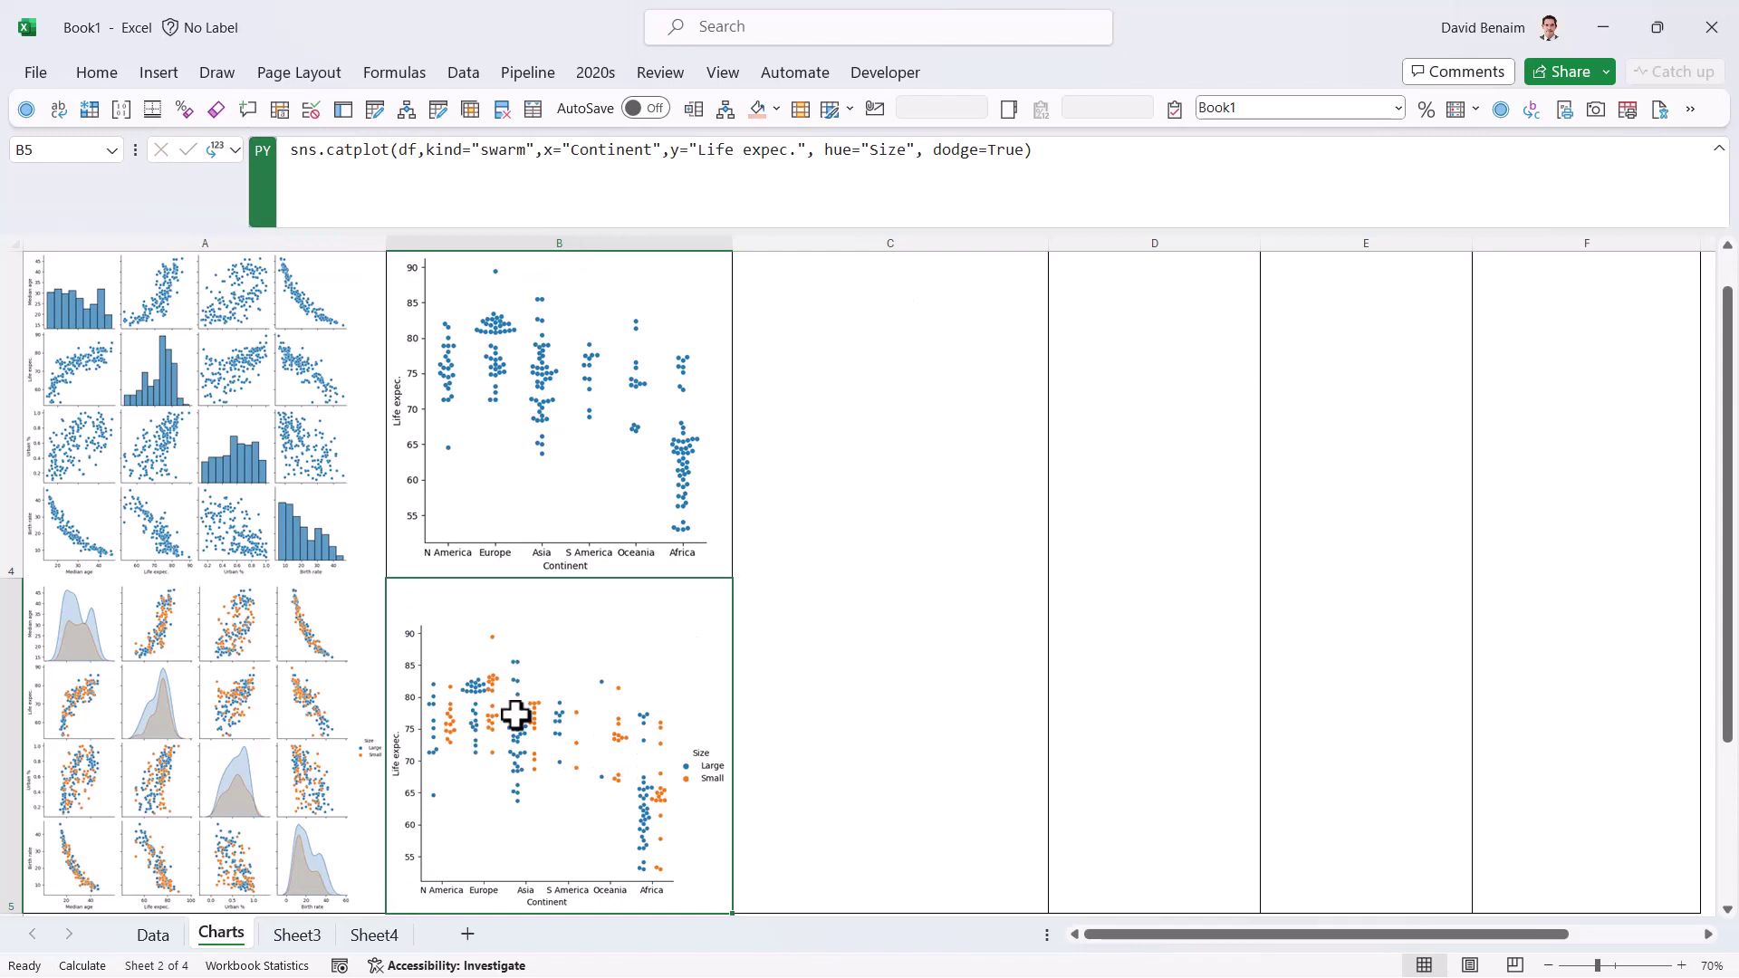
scroll(647, 657, "up", 1)
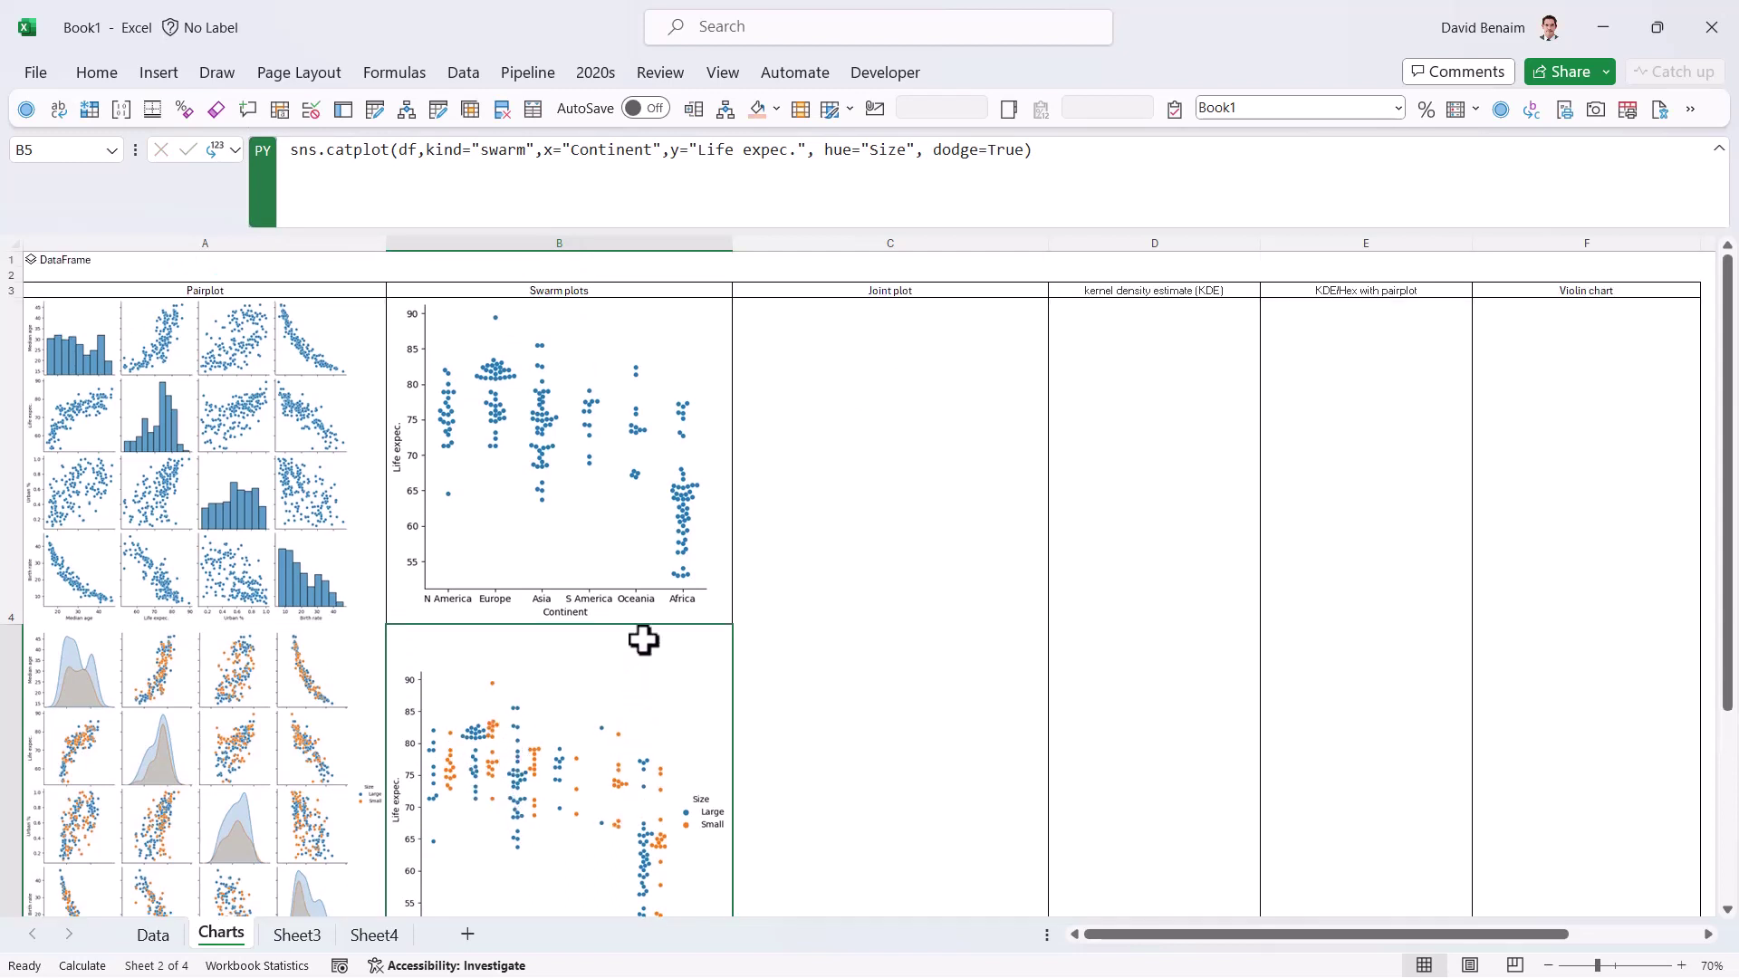
Enter sns.jointplot(df,x="Life expec.",y="Birth rate") as a Python cell in C4 and run it.
left_click(598, 411)
left_click(874, 355)
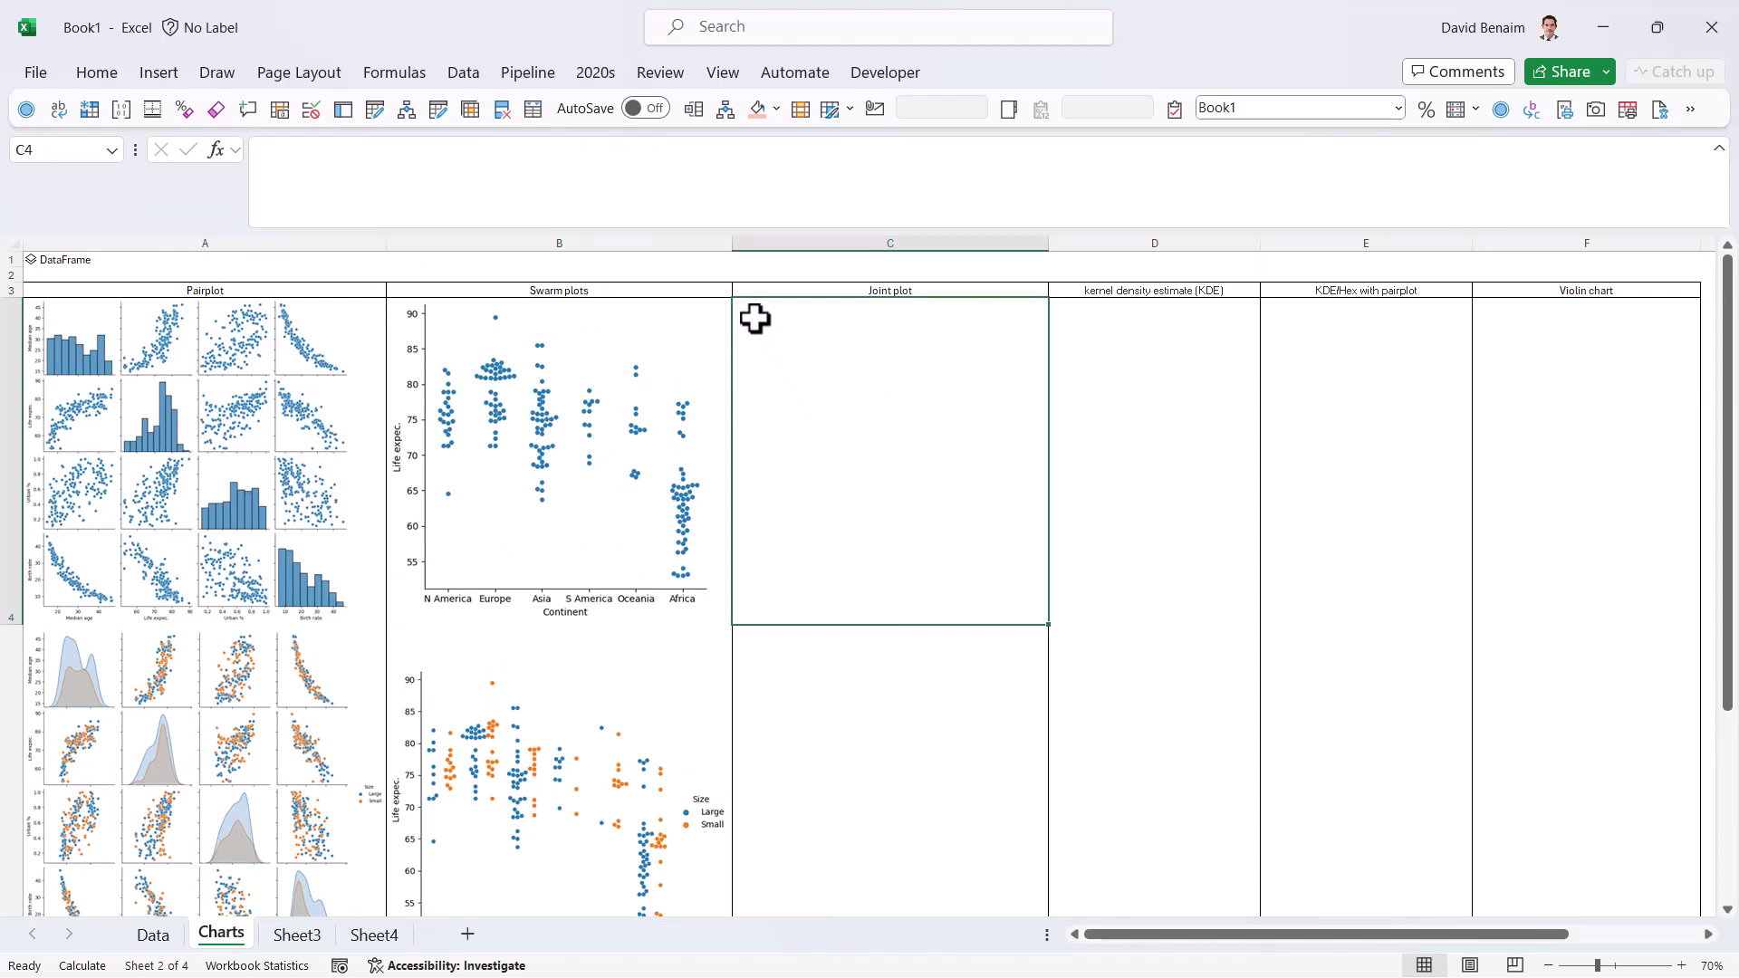
key("ctrl+alt+shift+p")
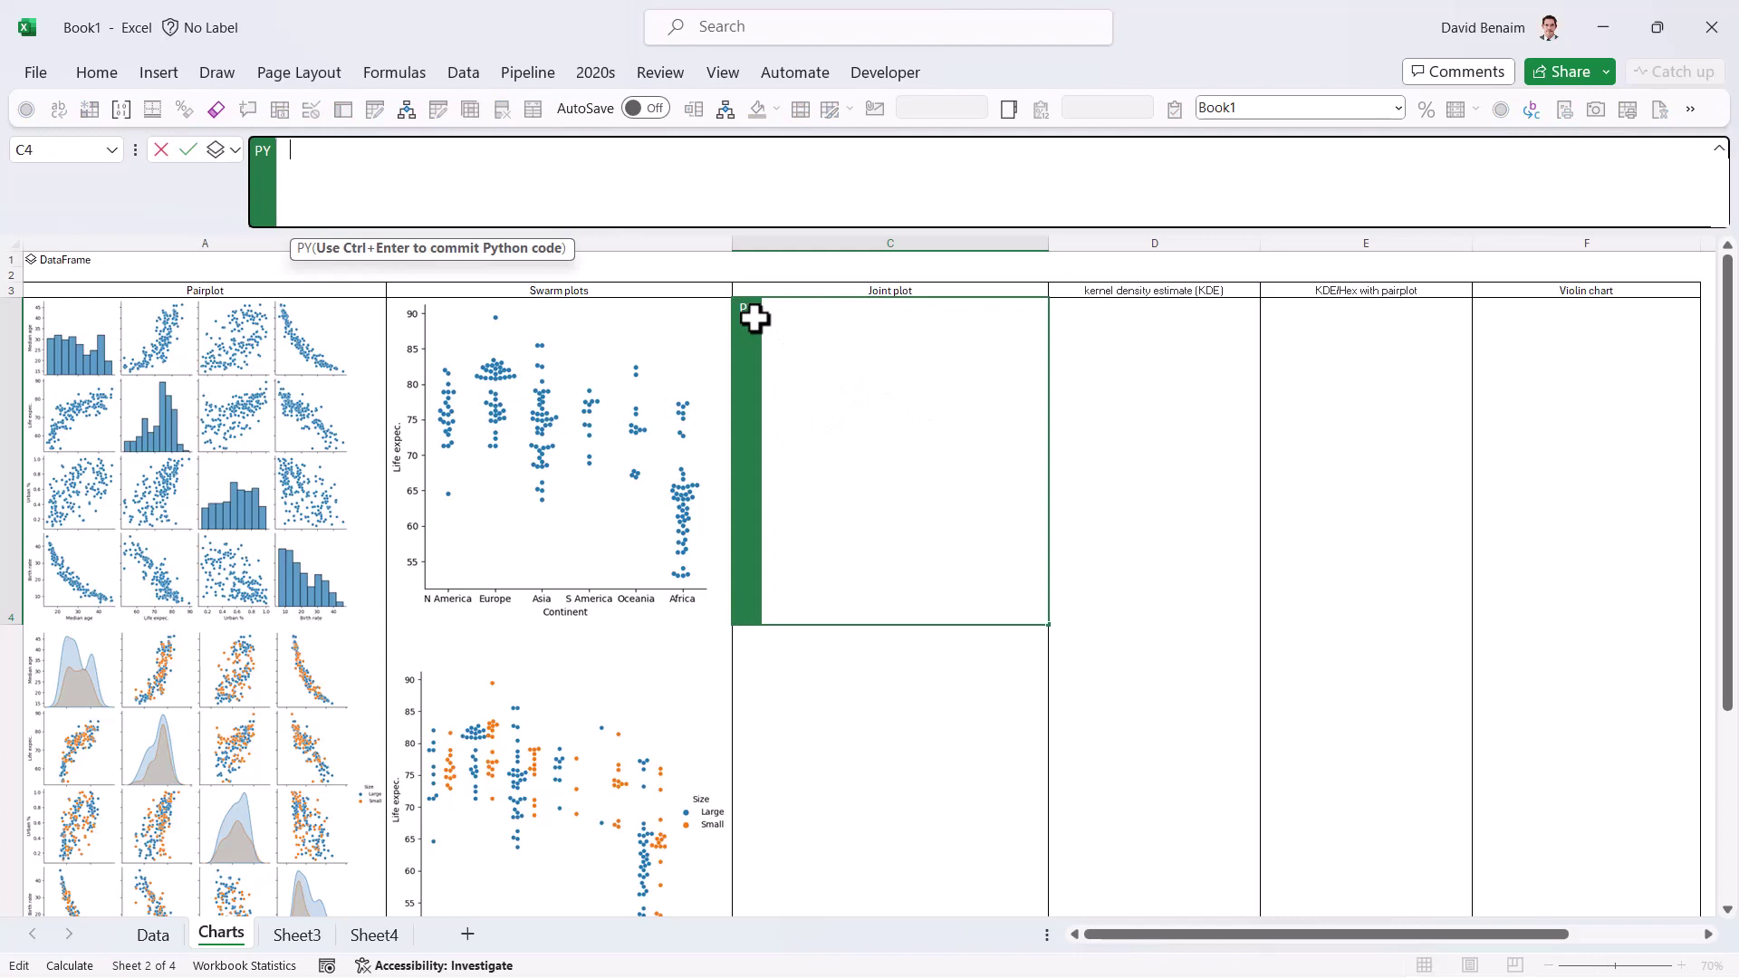
type("sns.")
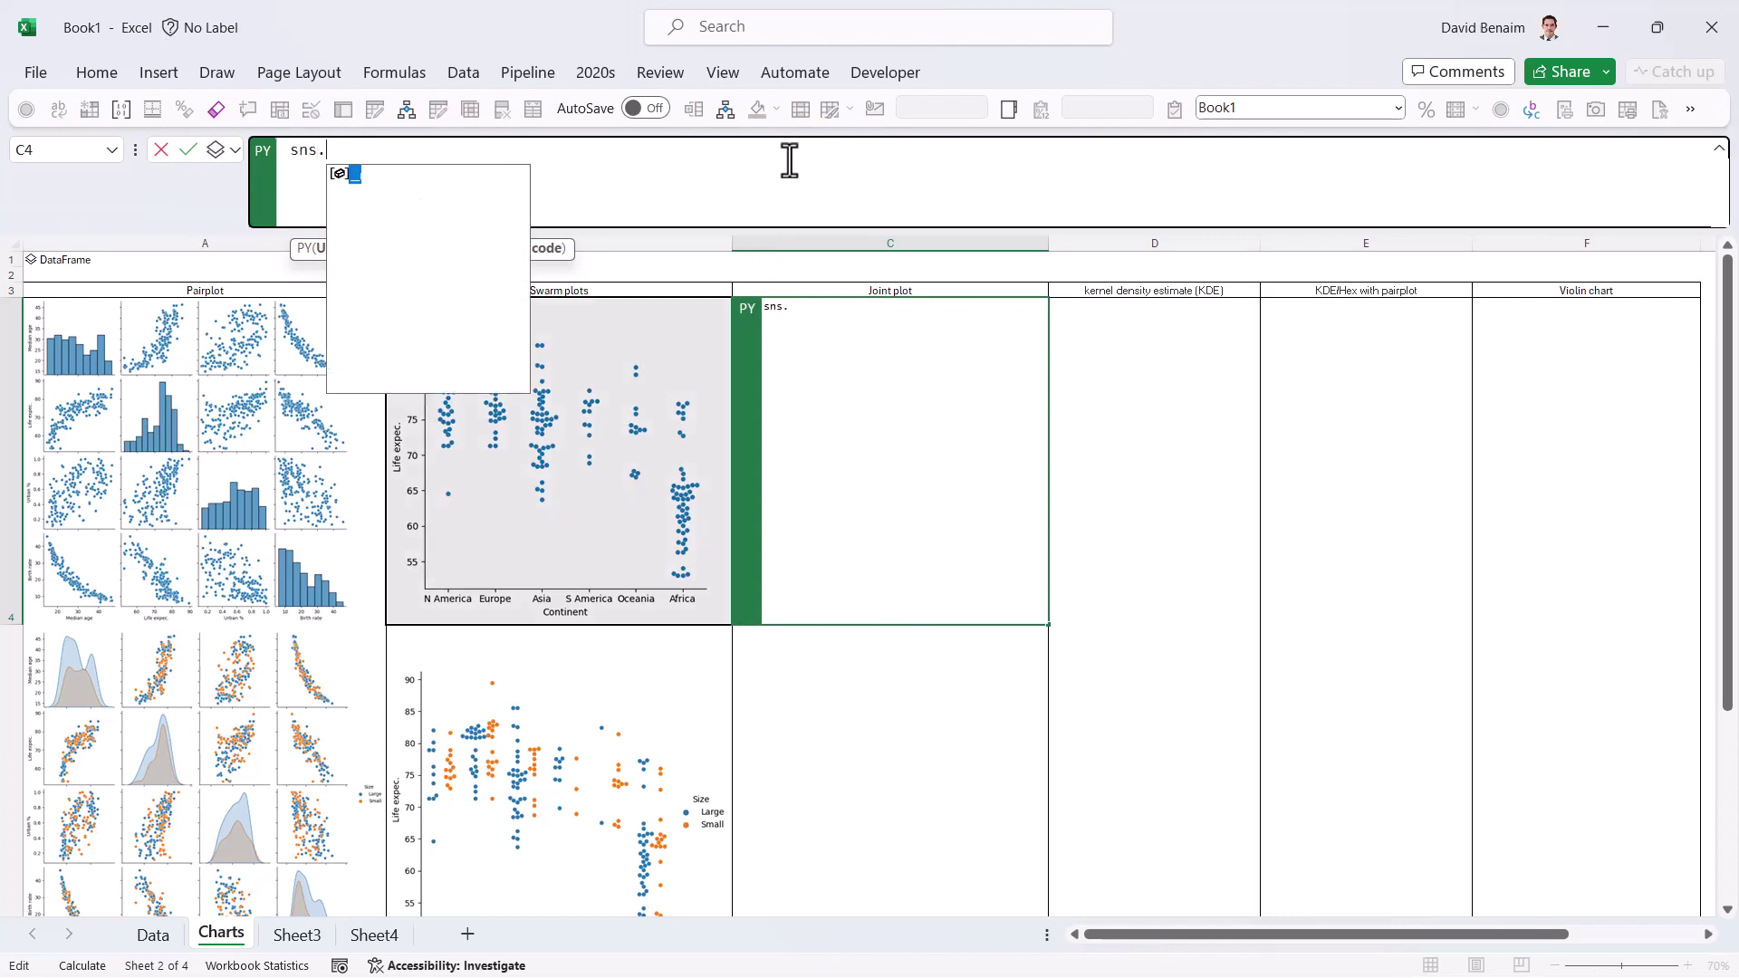
type("join")
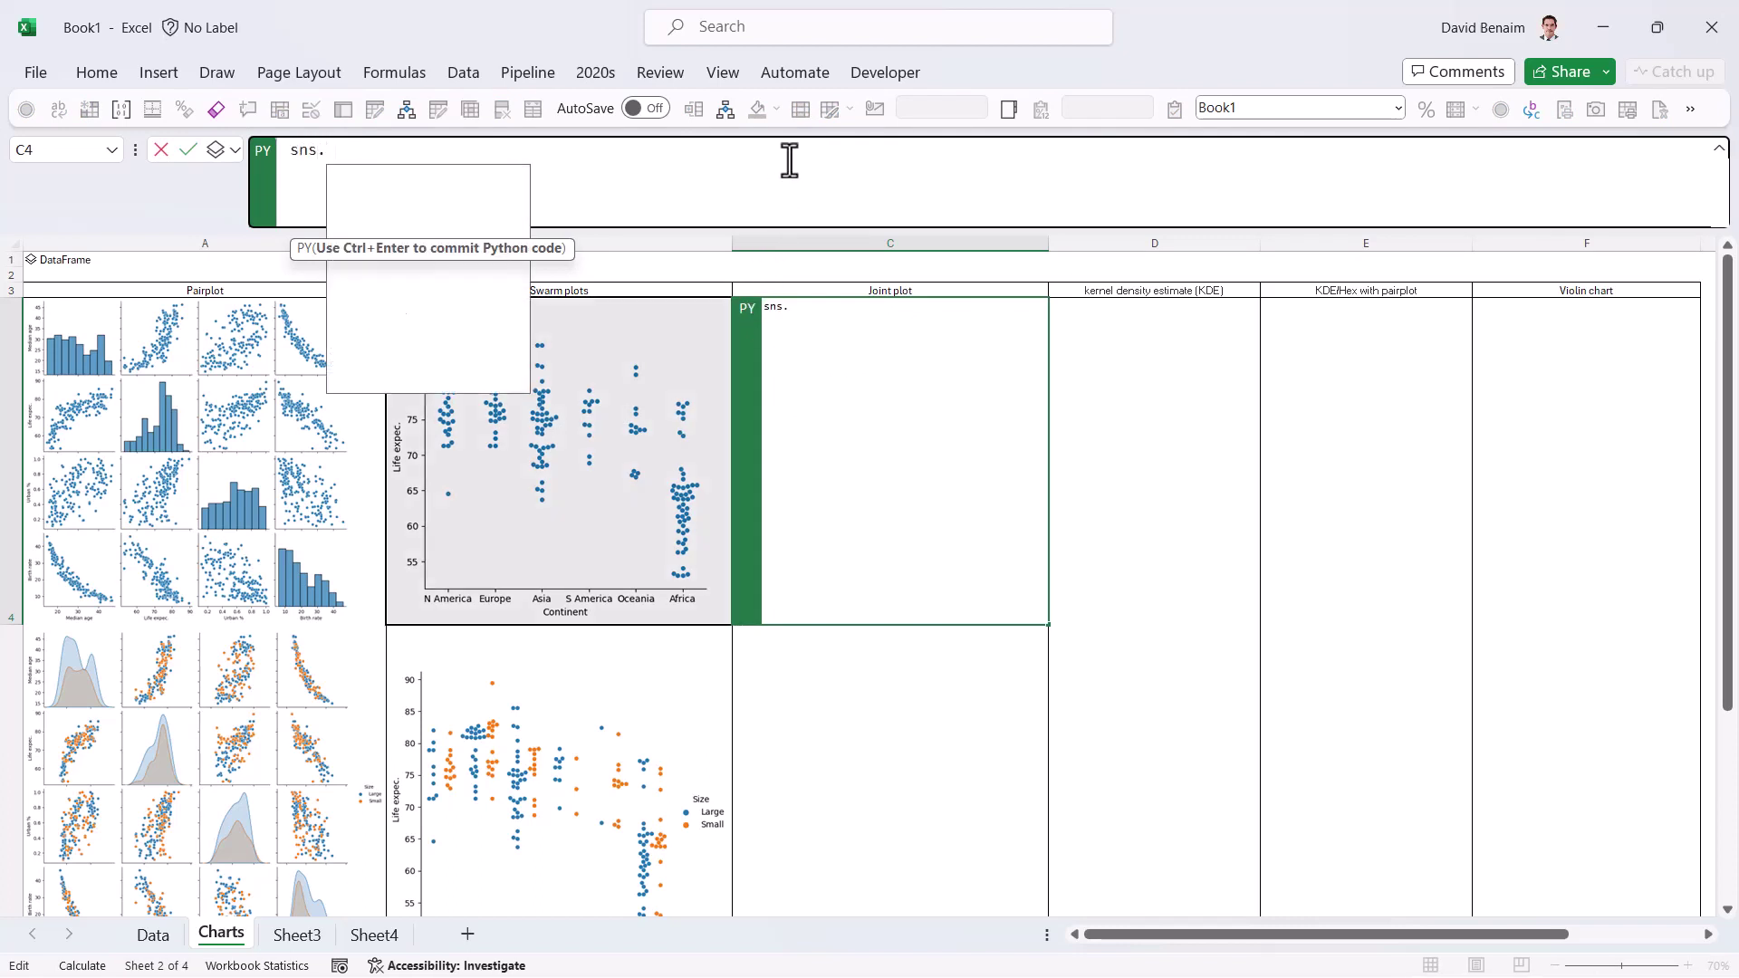
type("t")
key("Down")
key("Tab")
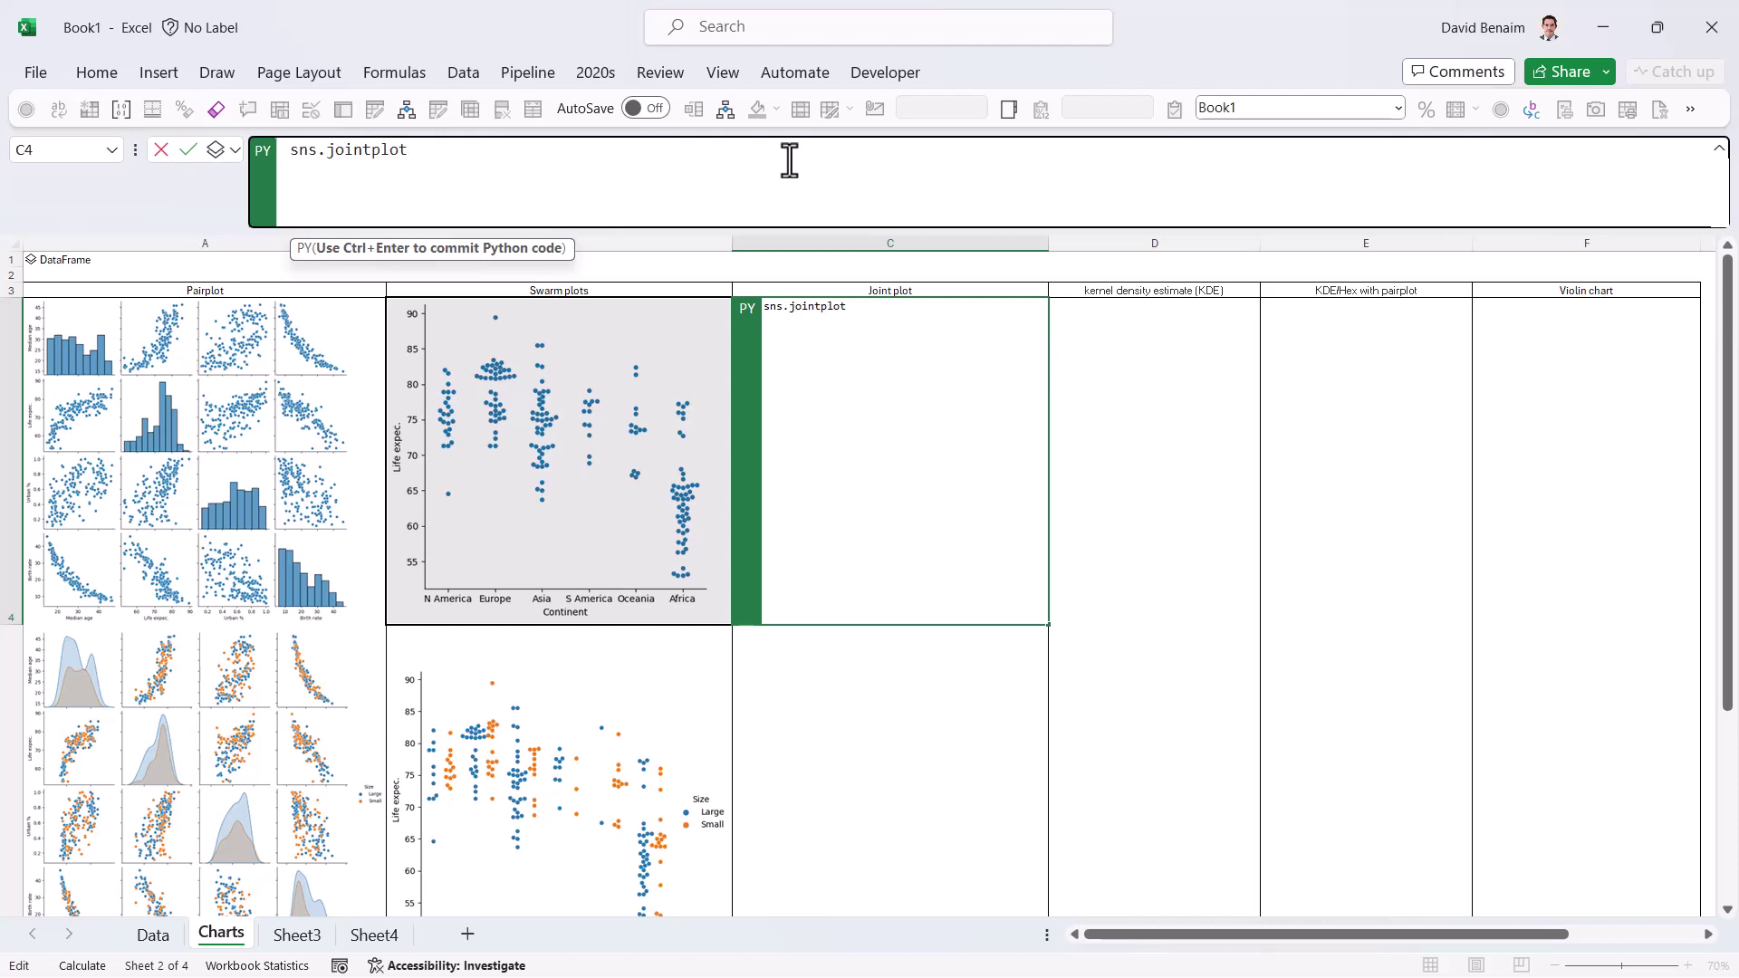
type("(")
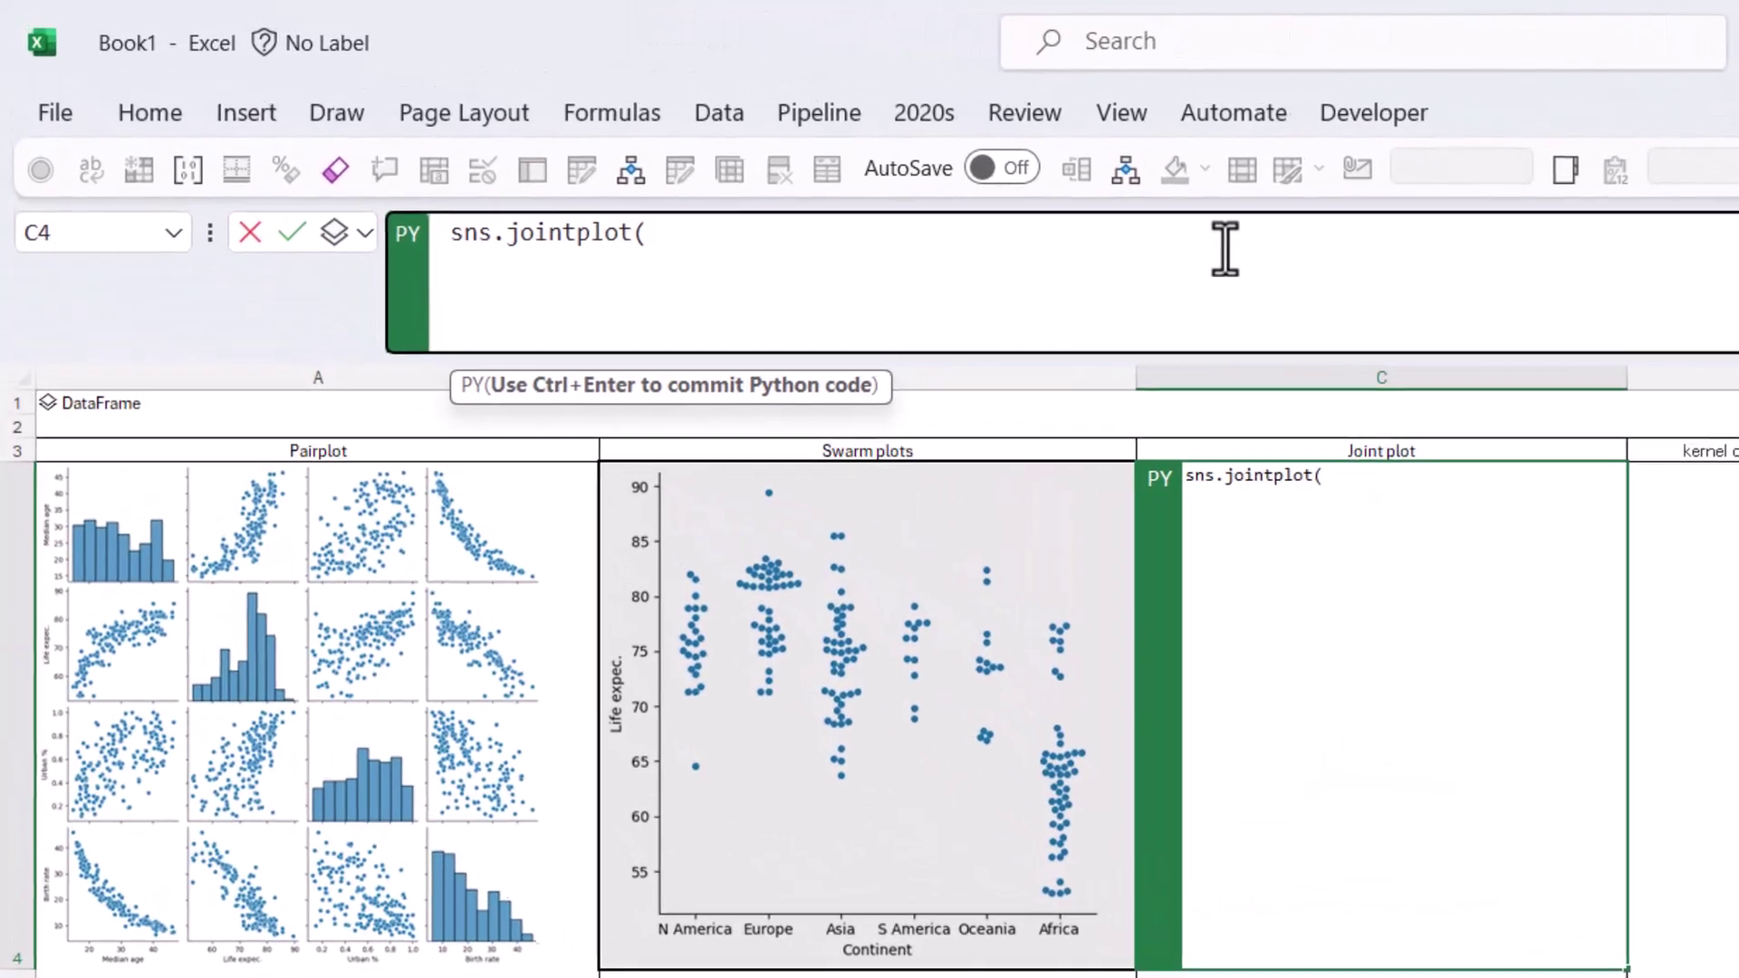
type("df")
type(",")
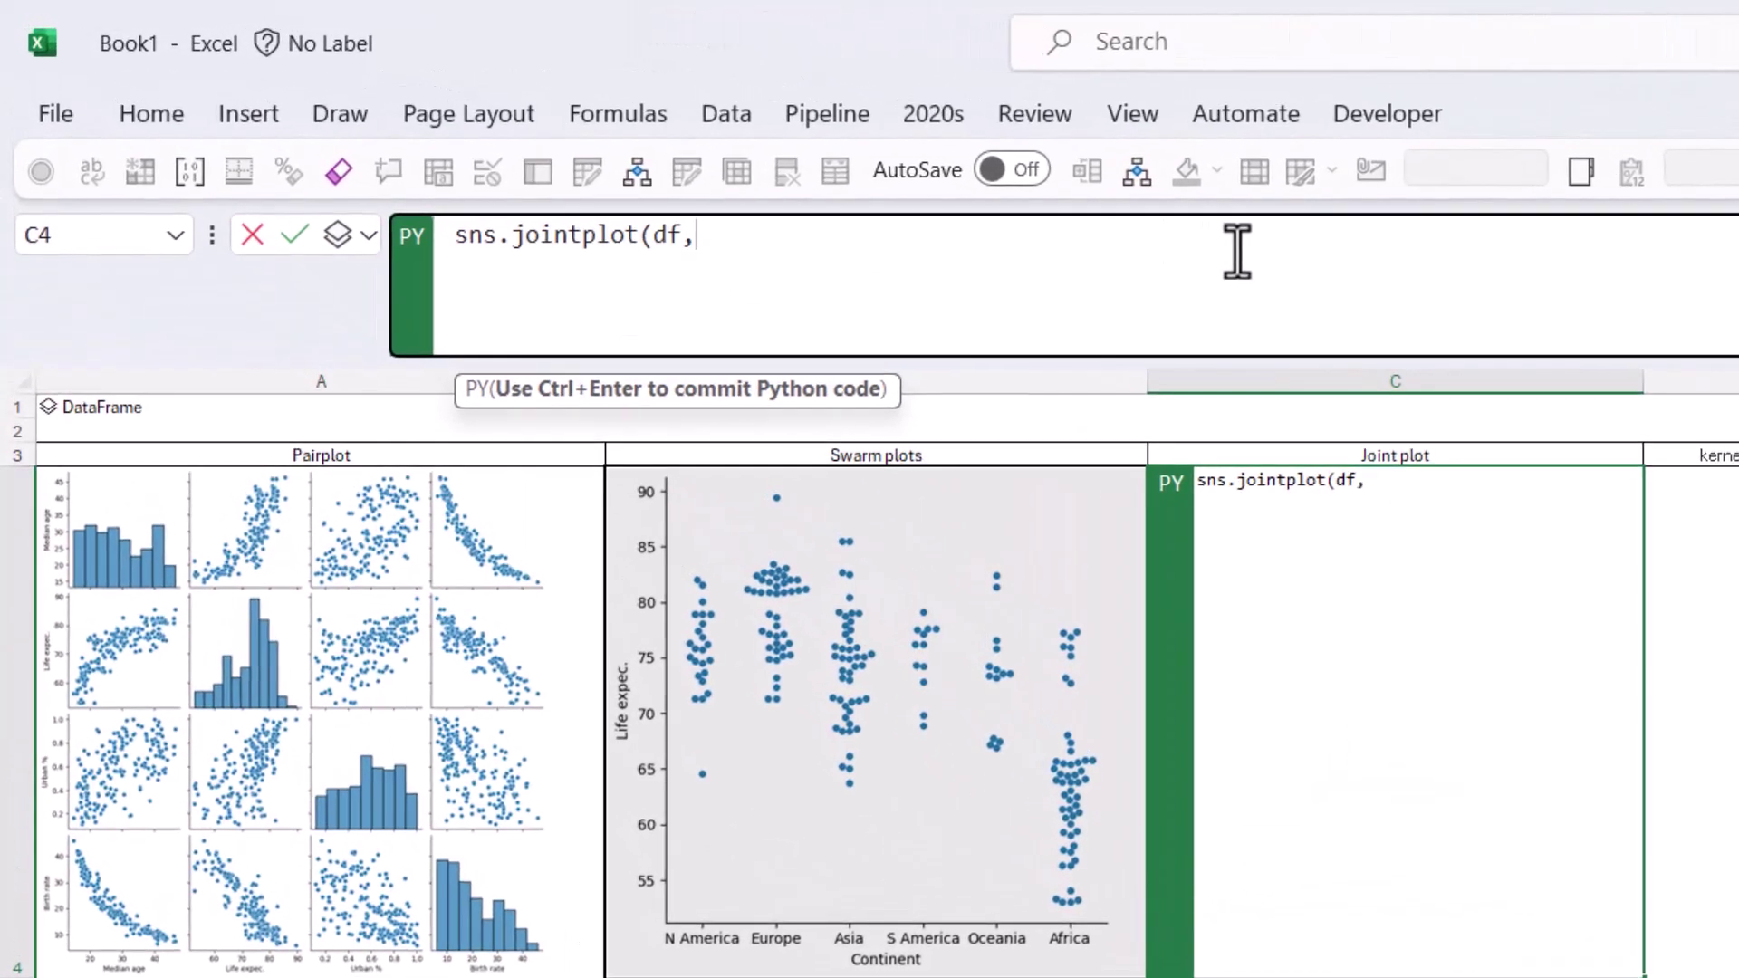
type("x")
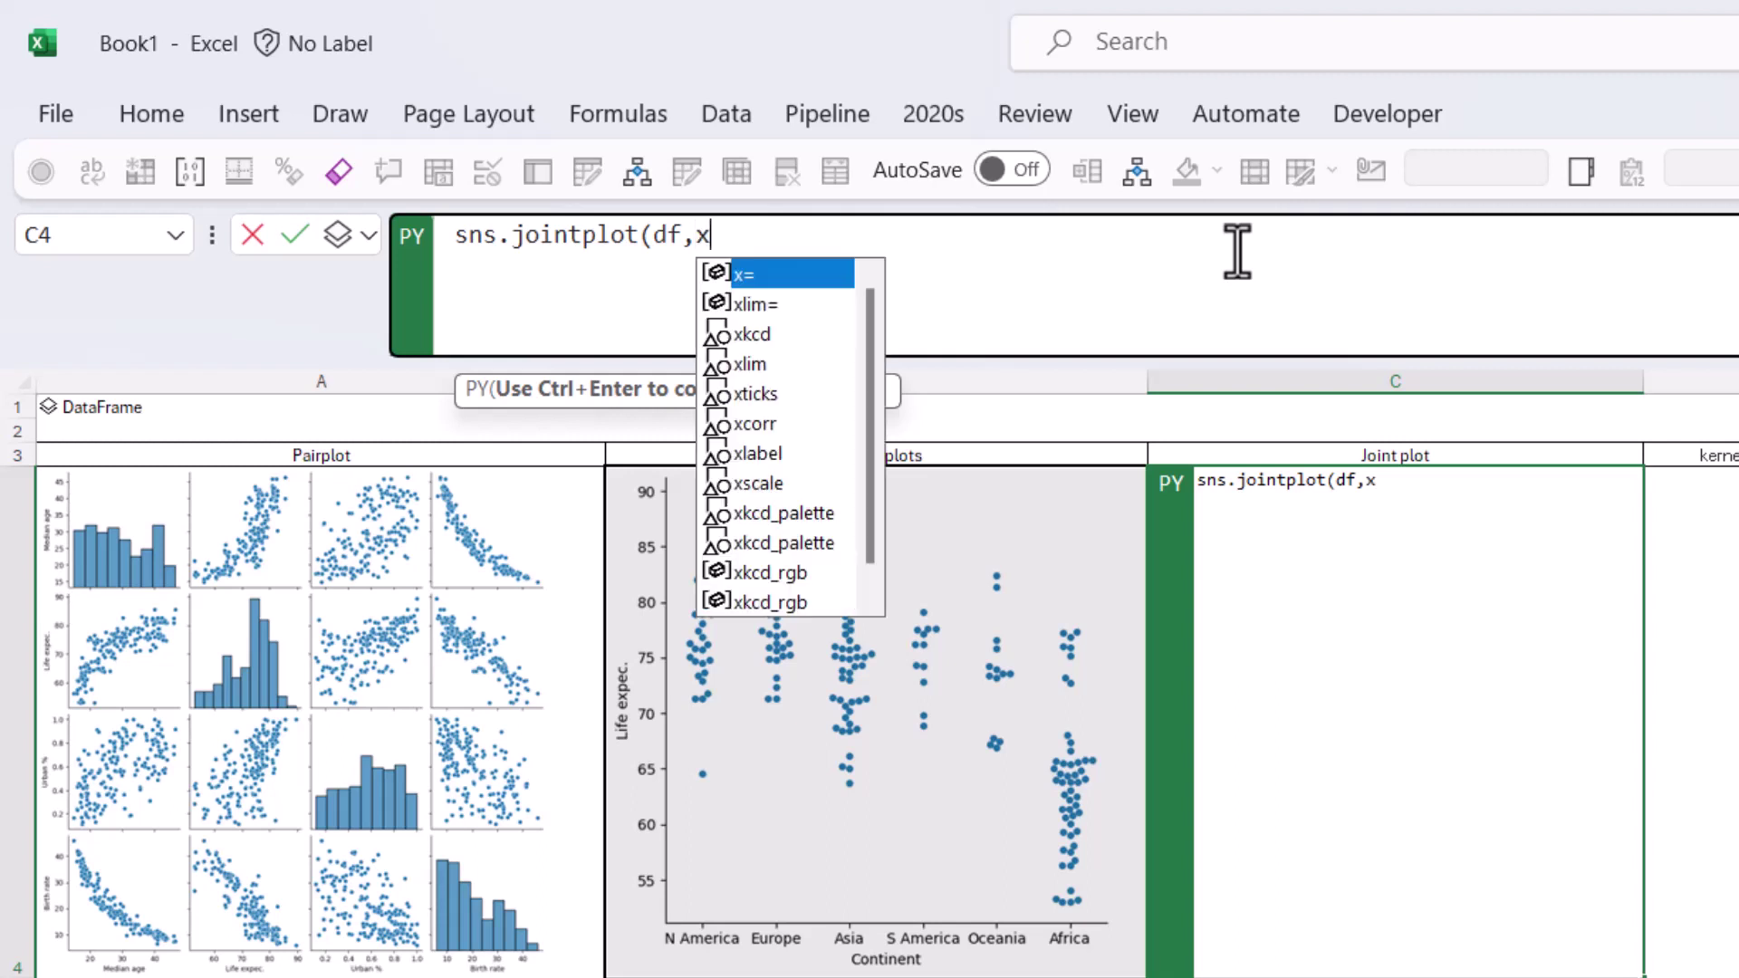
type("=\"")
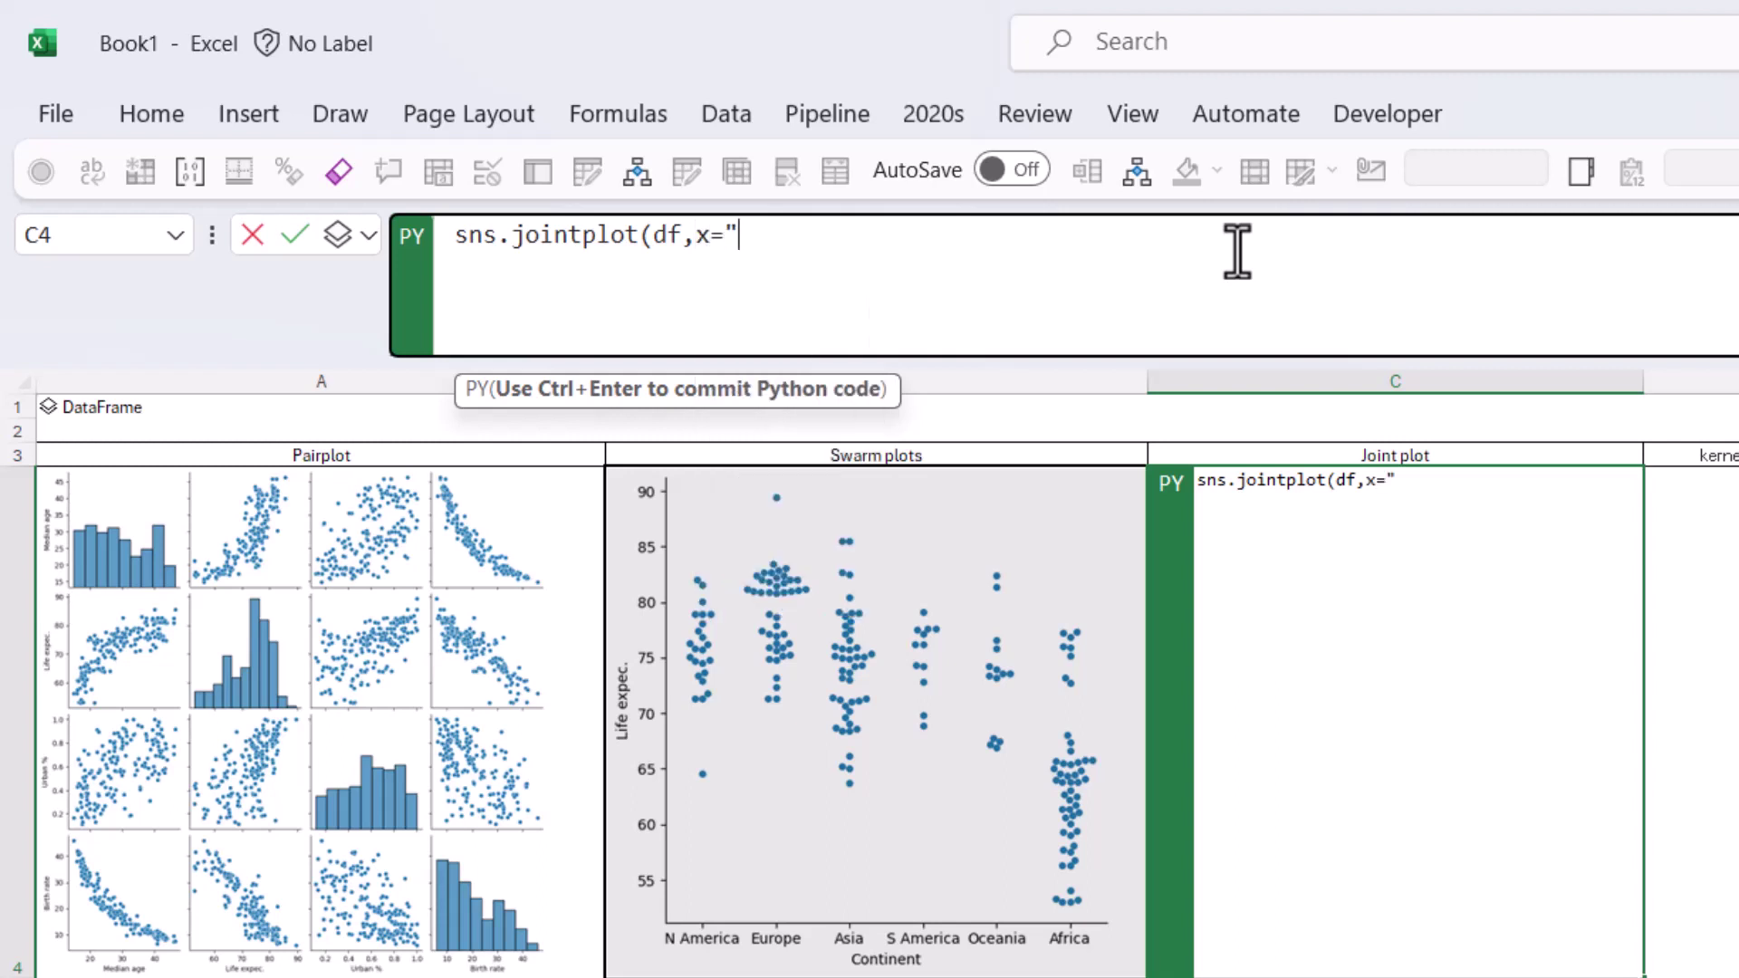
type("Life expec")
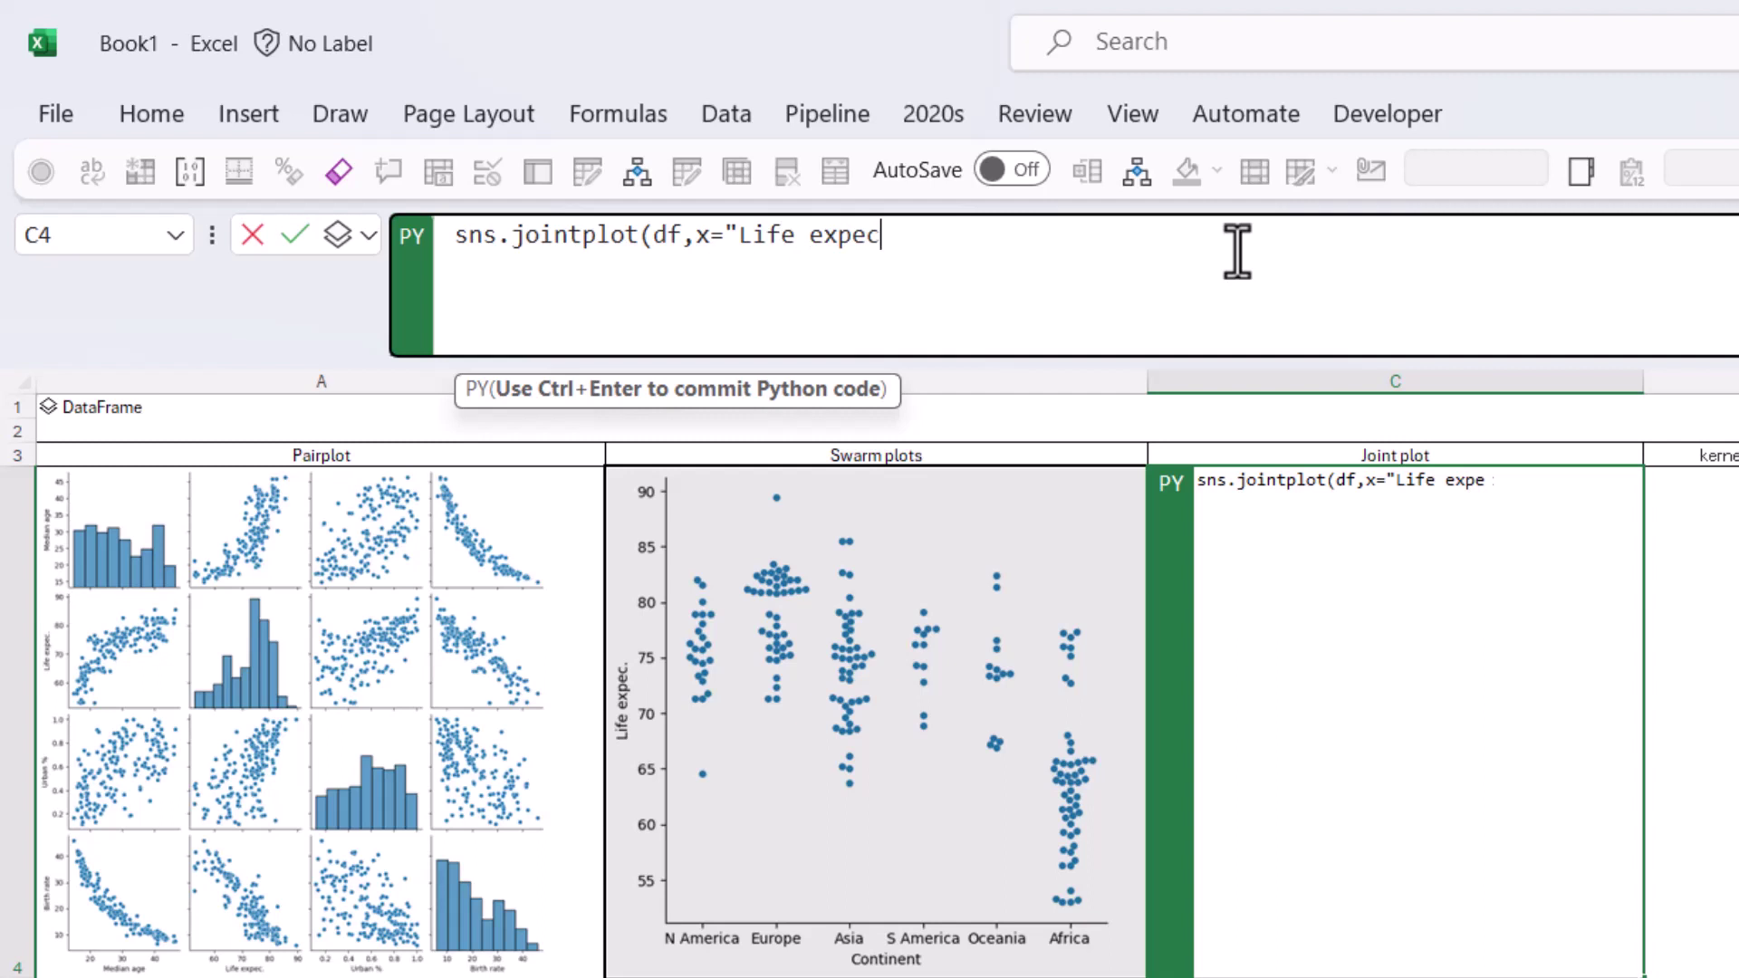
type(".\",y=\"Bri")
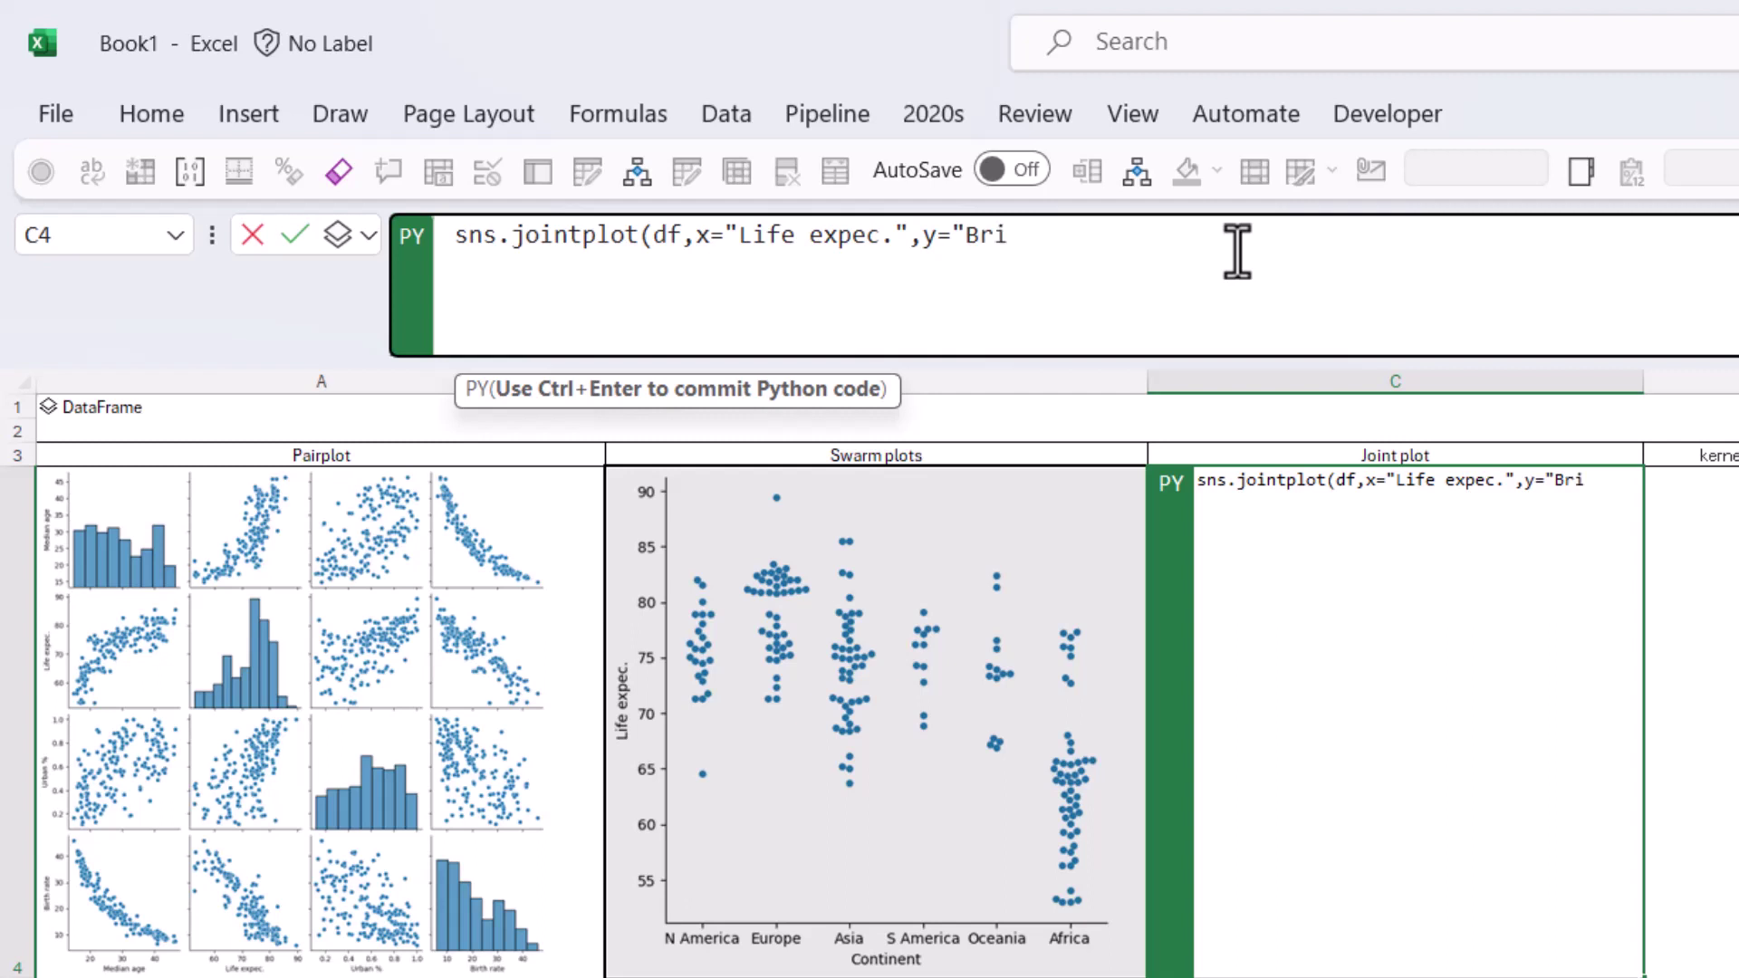
type("rthrate")
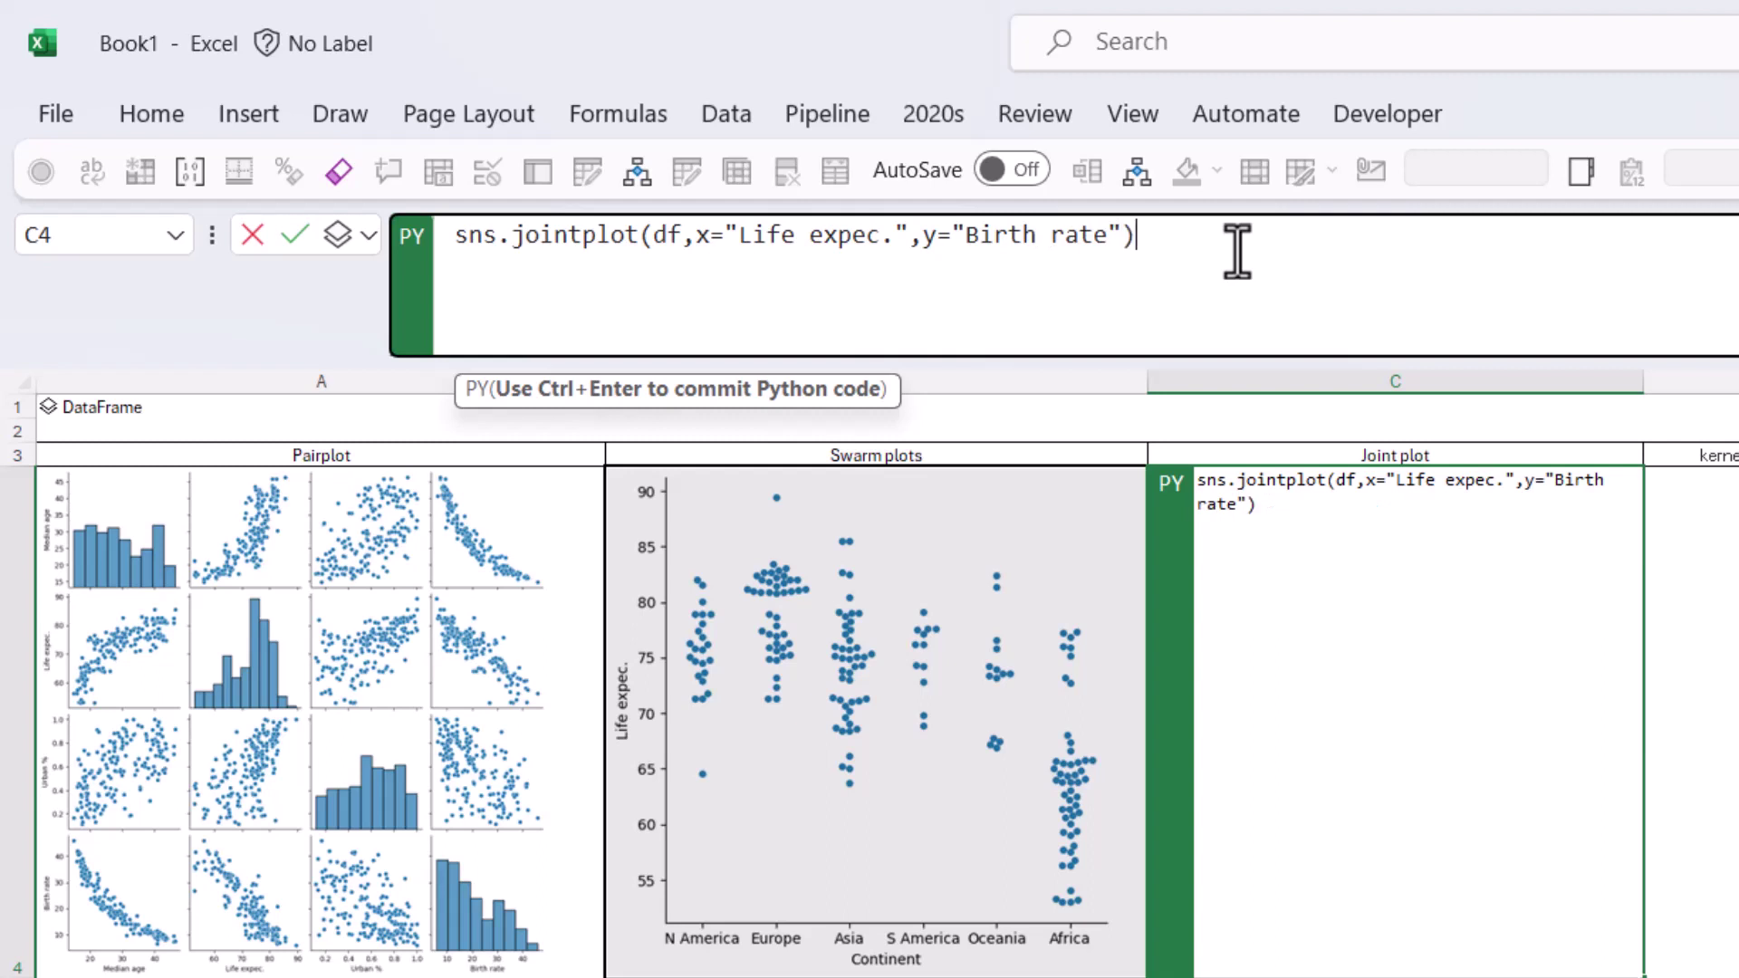
key("ctrl+Return")
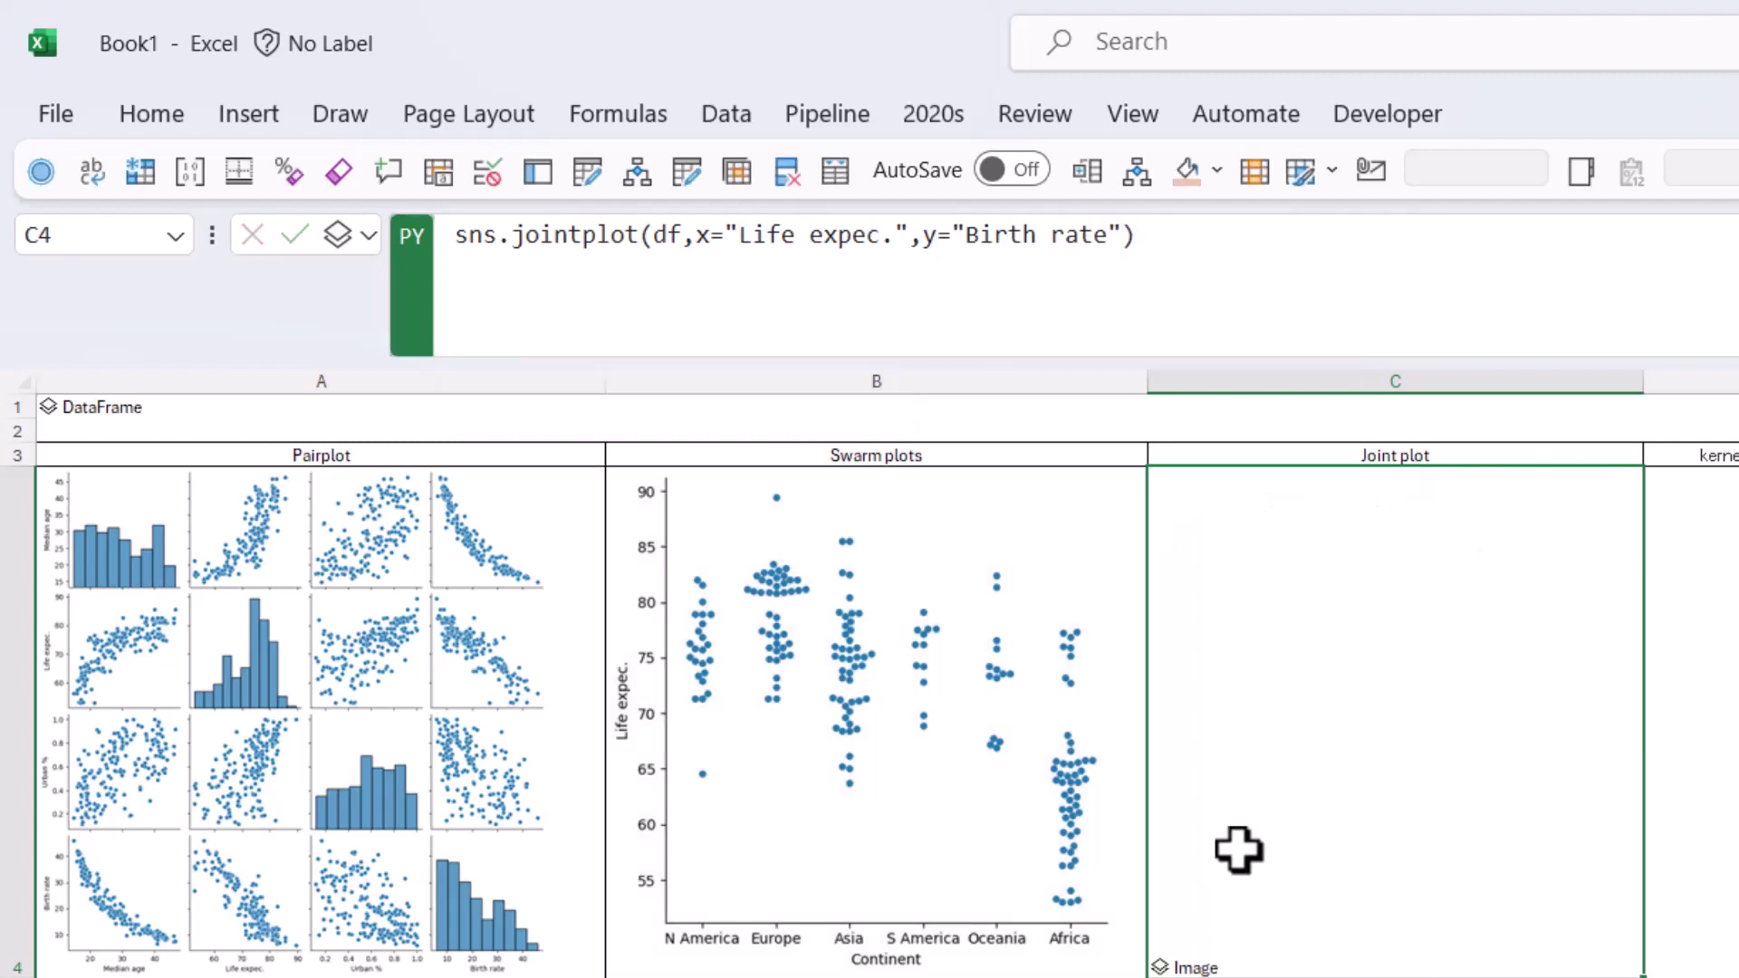
Set C4's Python output to Excel Value so the joint plot with marginal histograms renders.
left_click(353, 243)
left_click(399, 391)
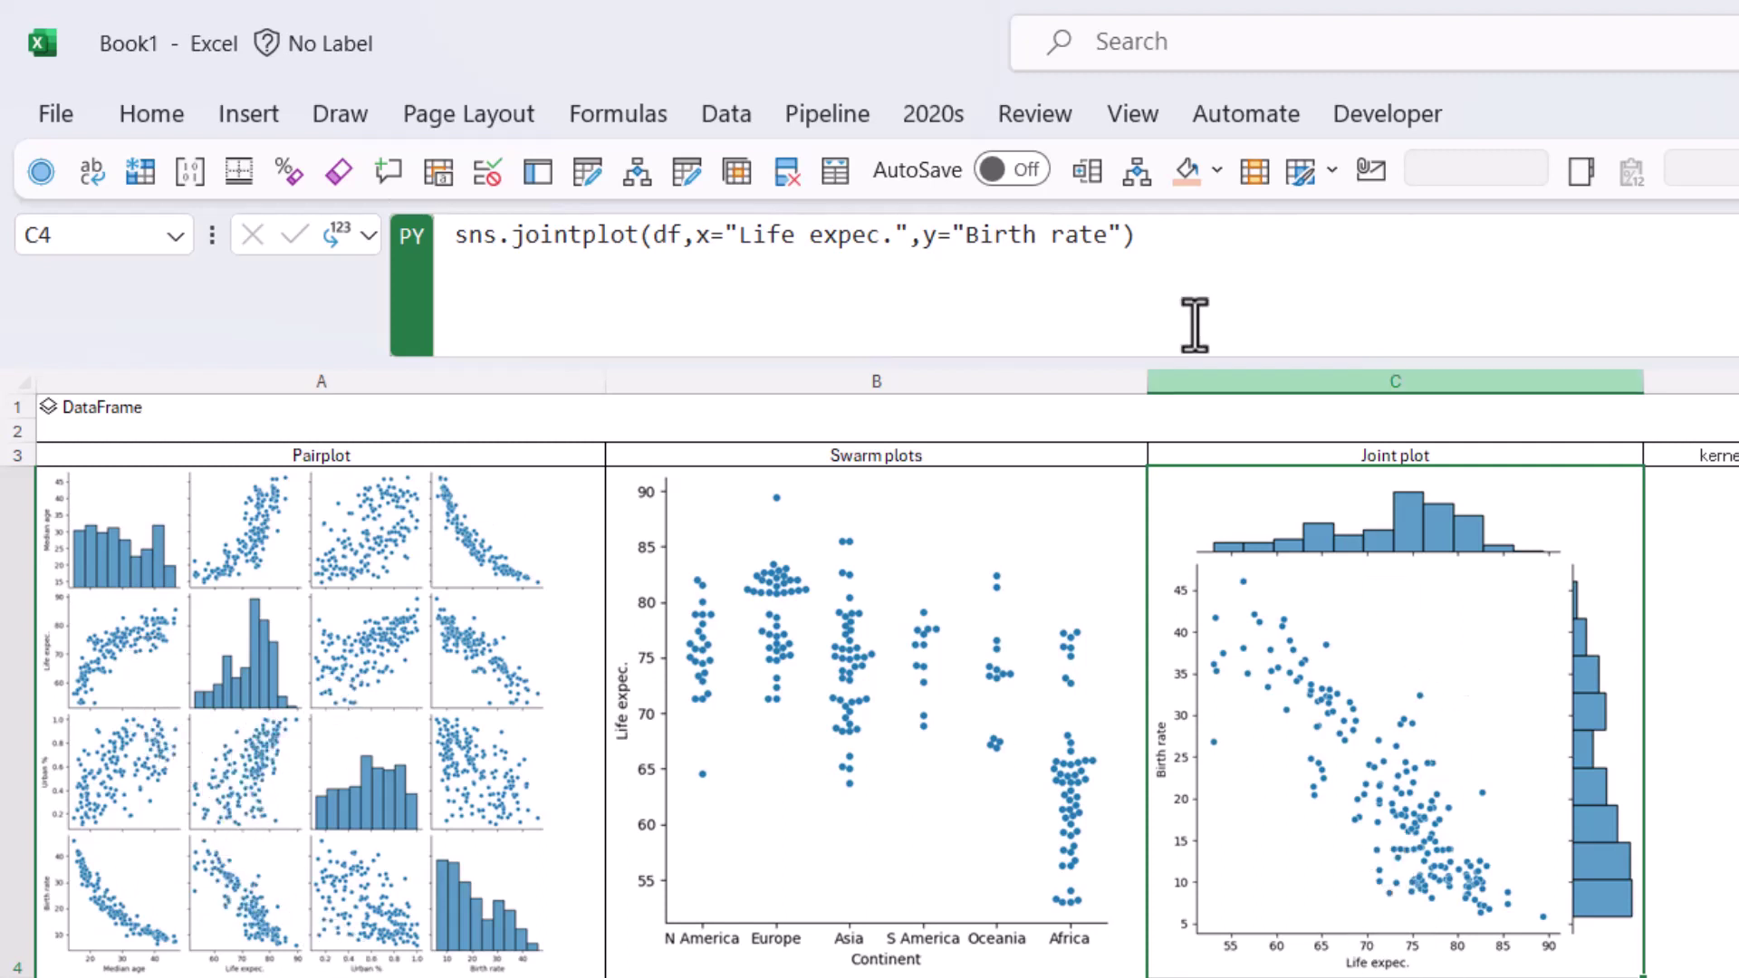
Copy the joint plot code into C5 and run it as a Python kind="reg" joint plot.
left_click_drag(1221, 240, 438, 188)
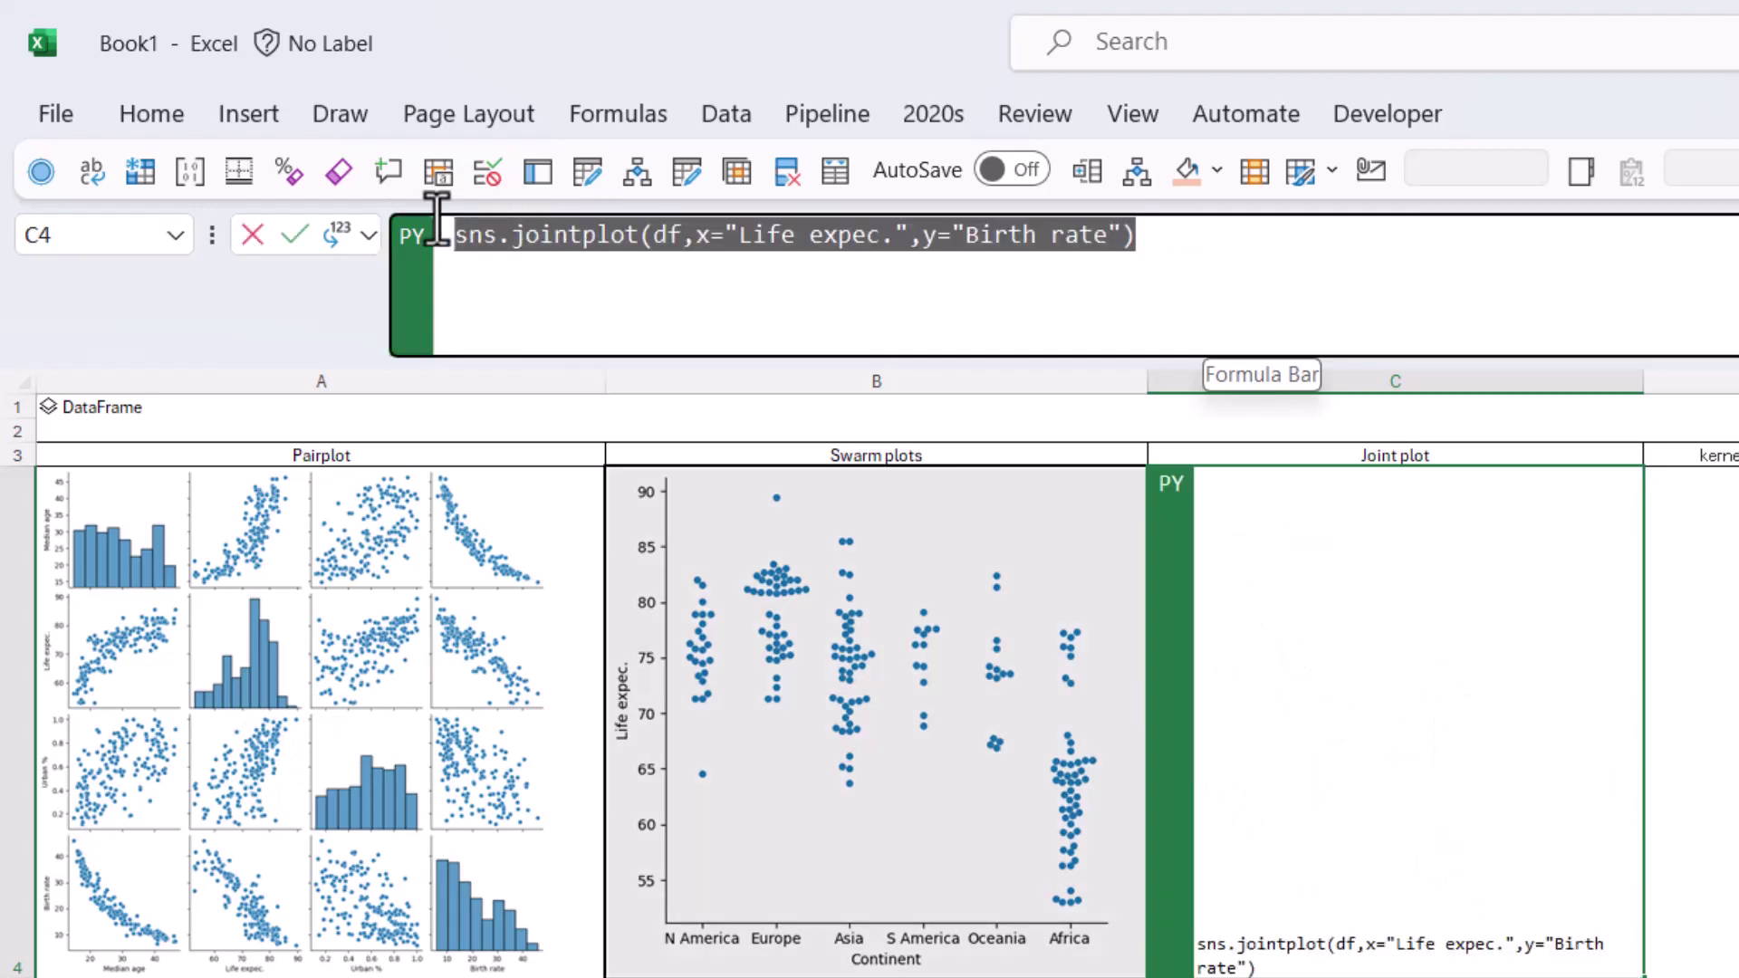
right_click(543, 235)
left_click(631, 312)
key("Escape")
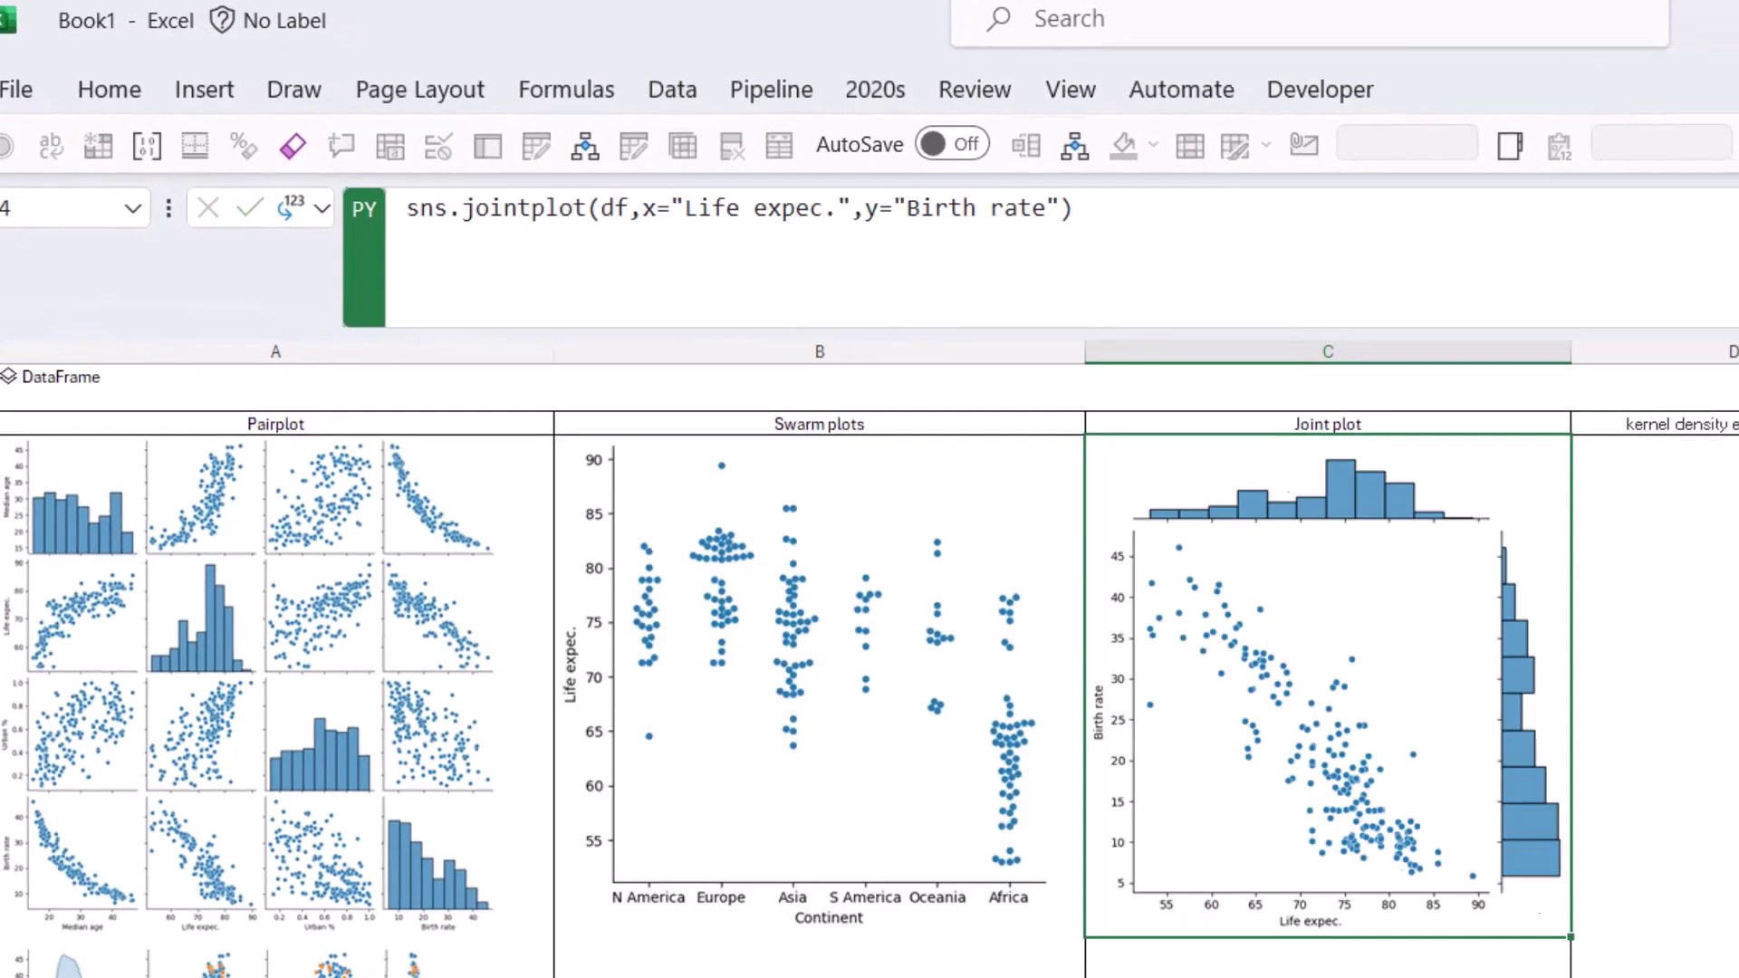
key("Down")
left_click(829, 271)
key("ctrl+v")
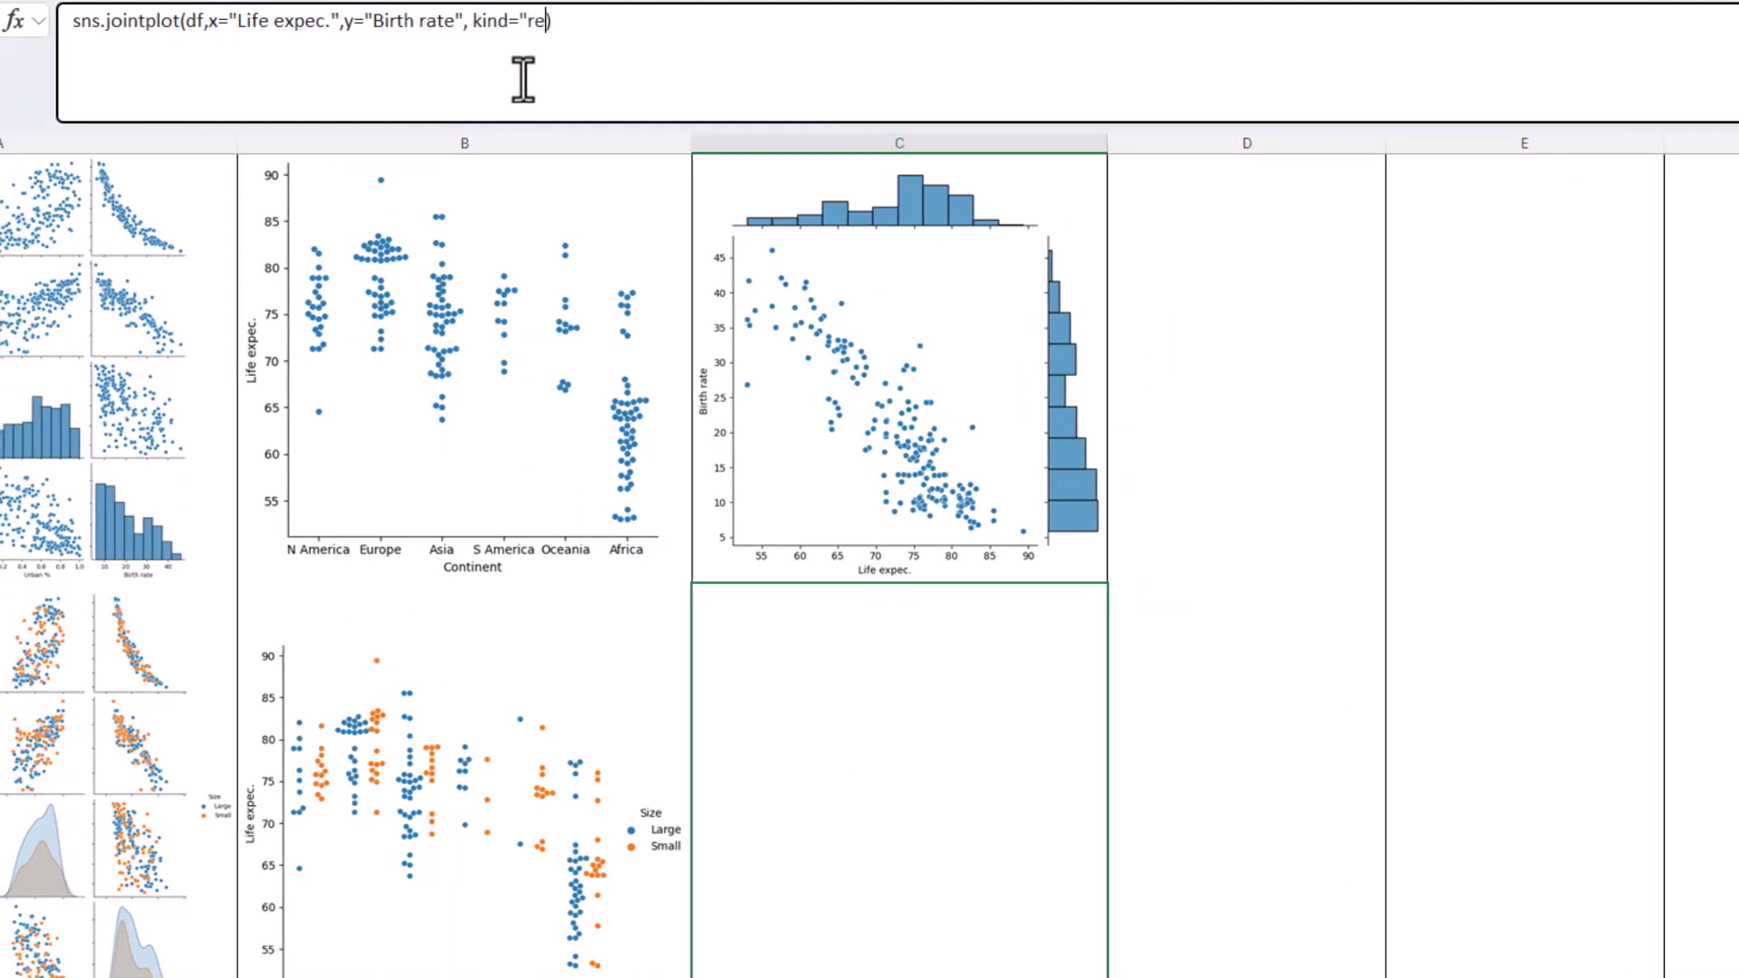
key("ctrl+Return")
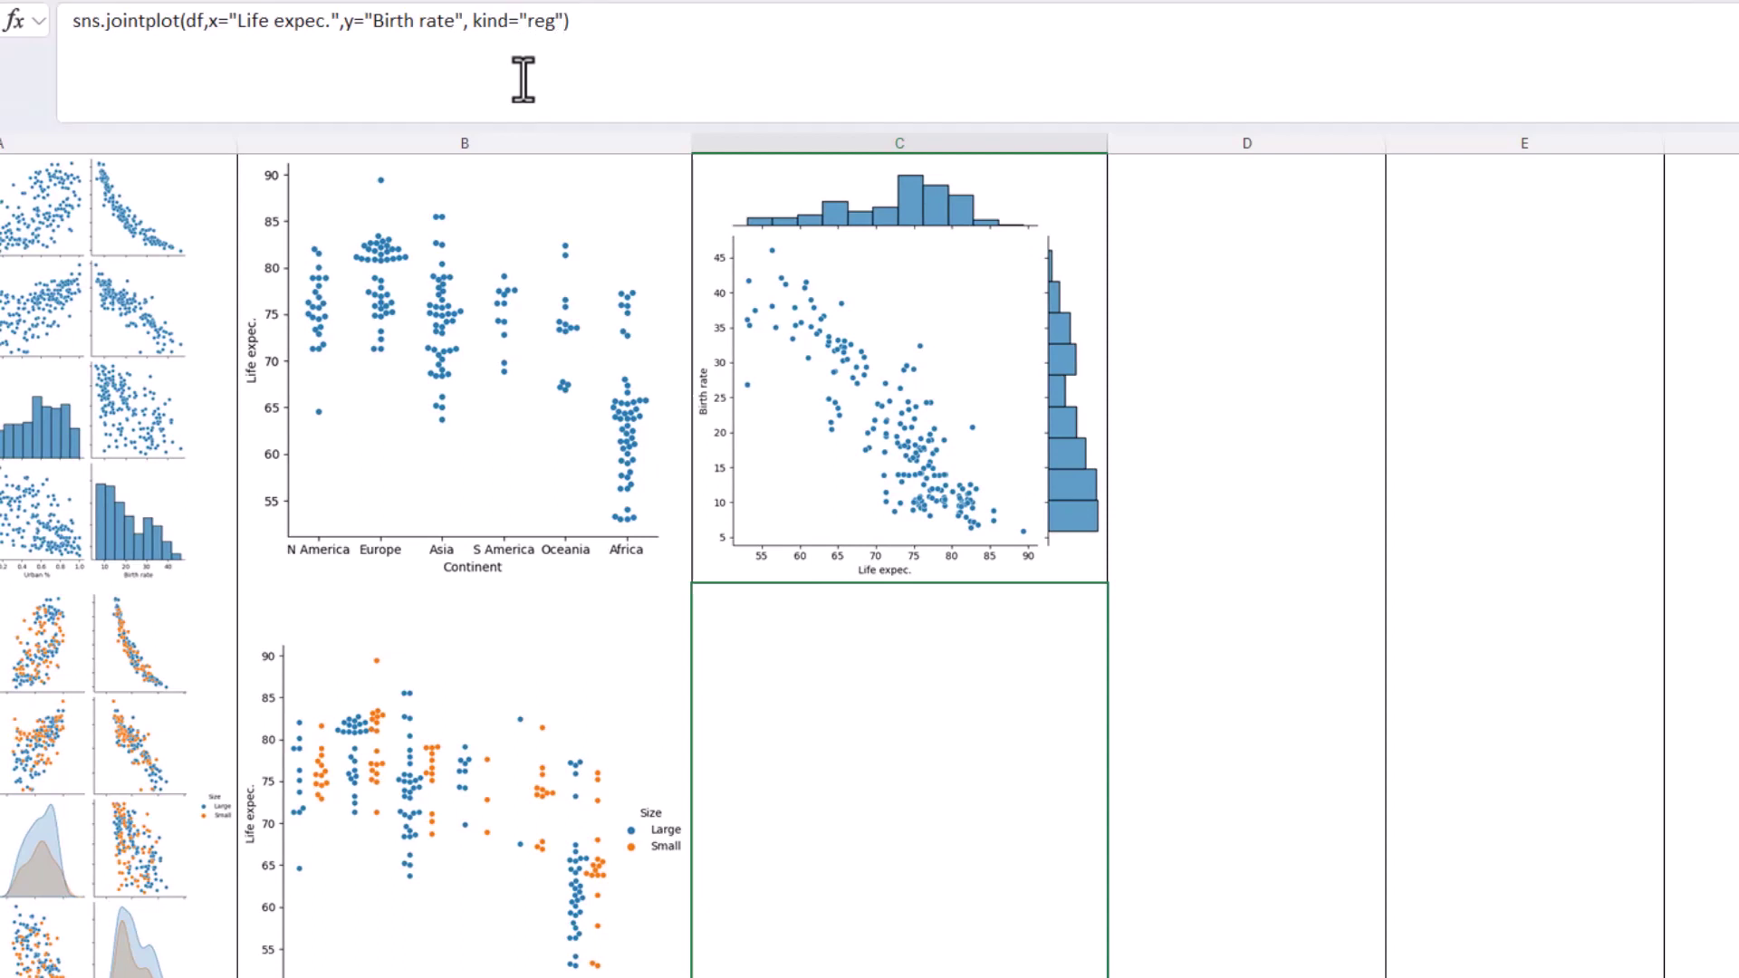
left_click(407, 48)
key("ctrl+a")
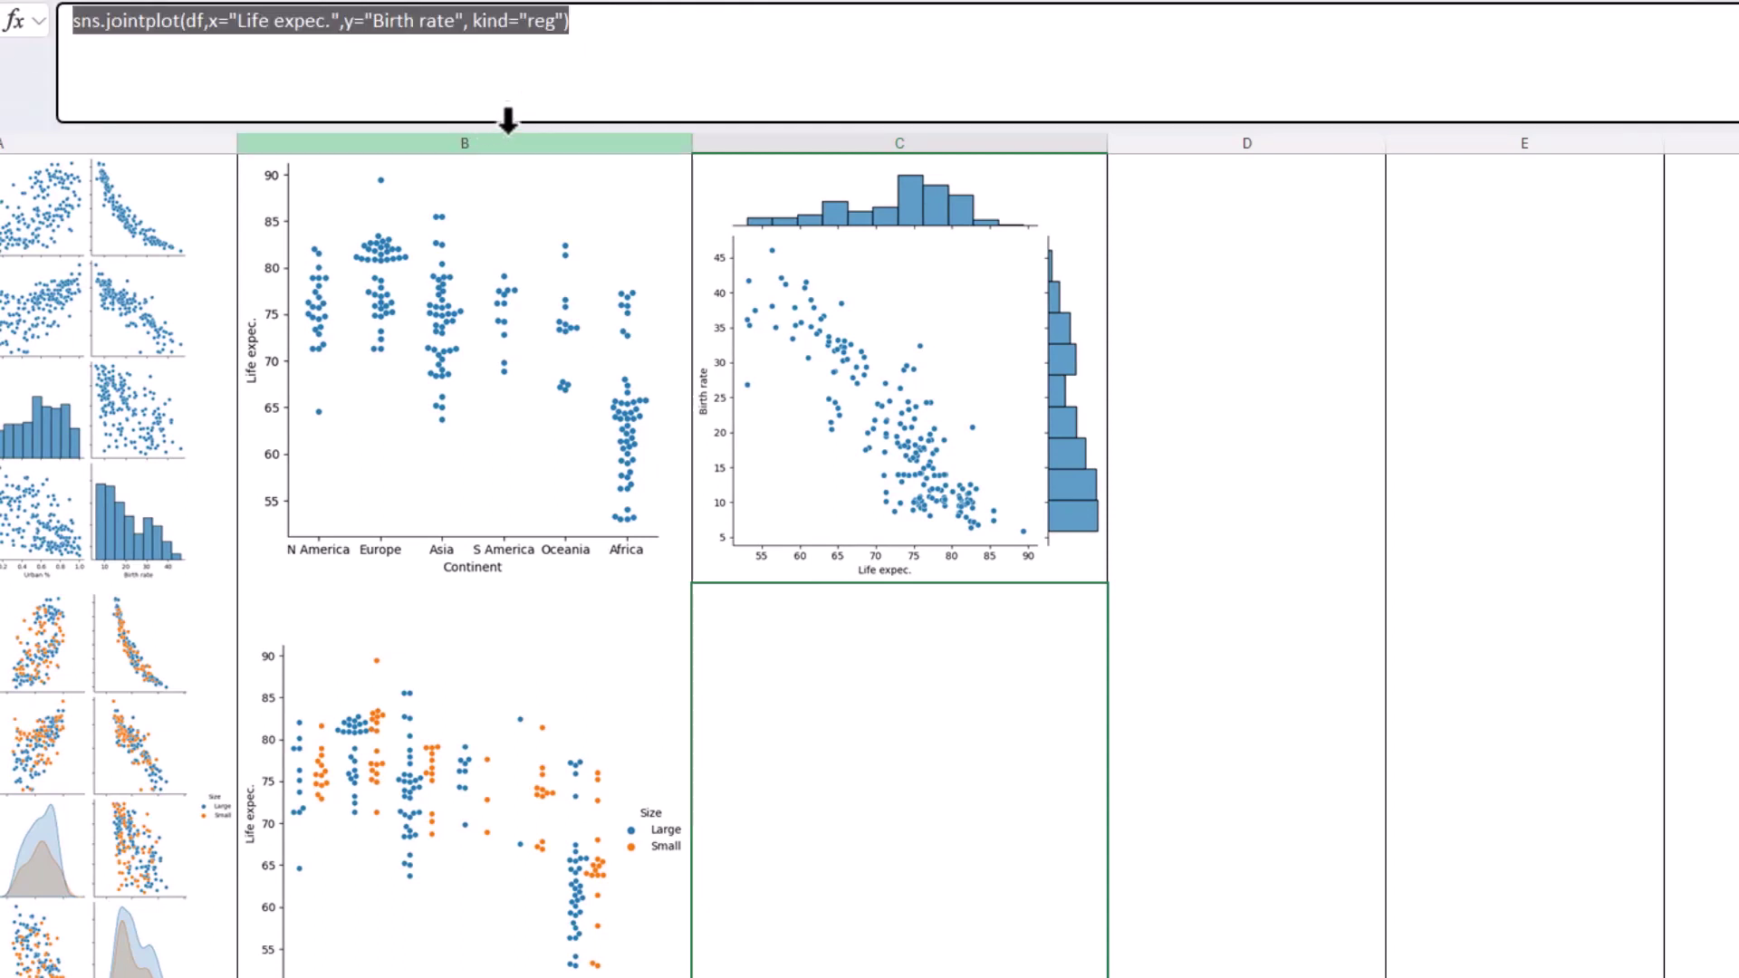
key("ctrl+alt+shift+p")
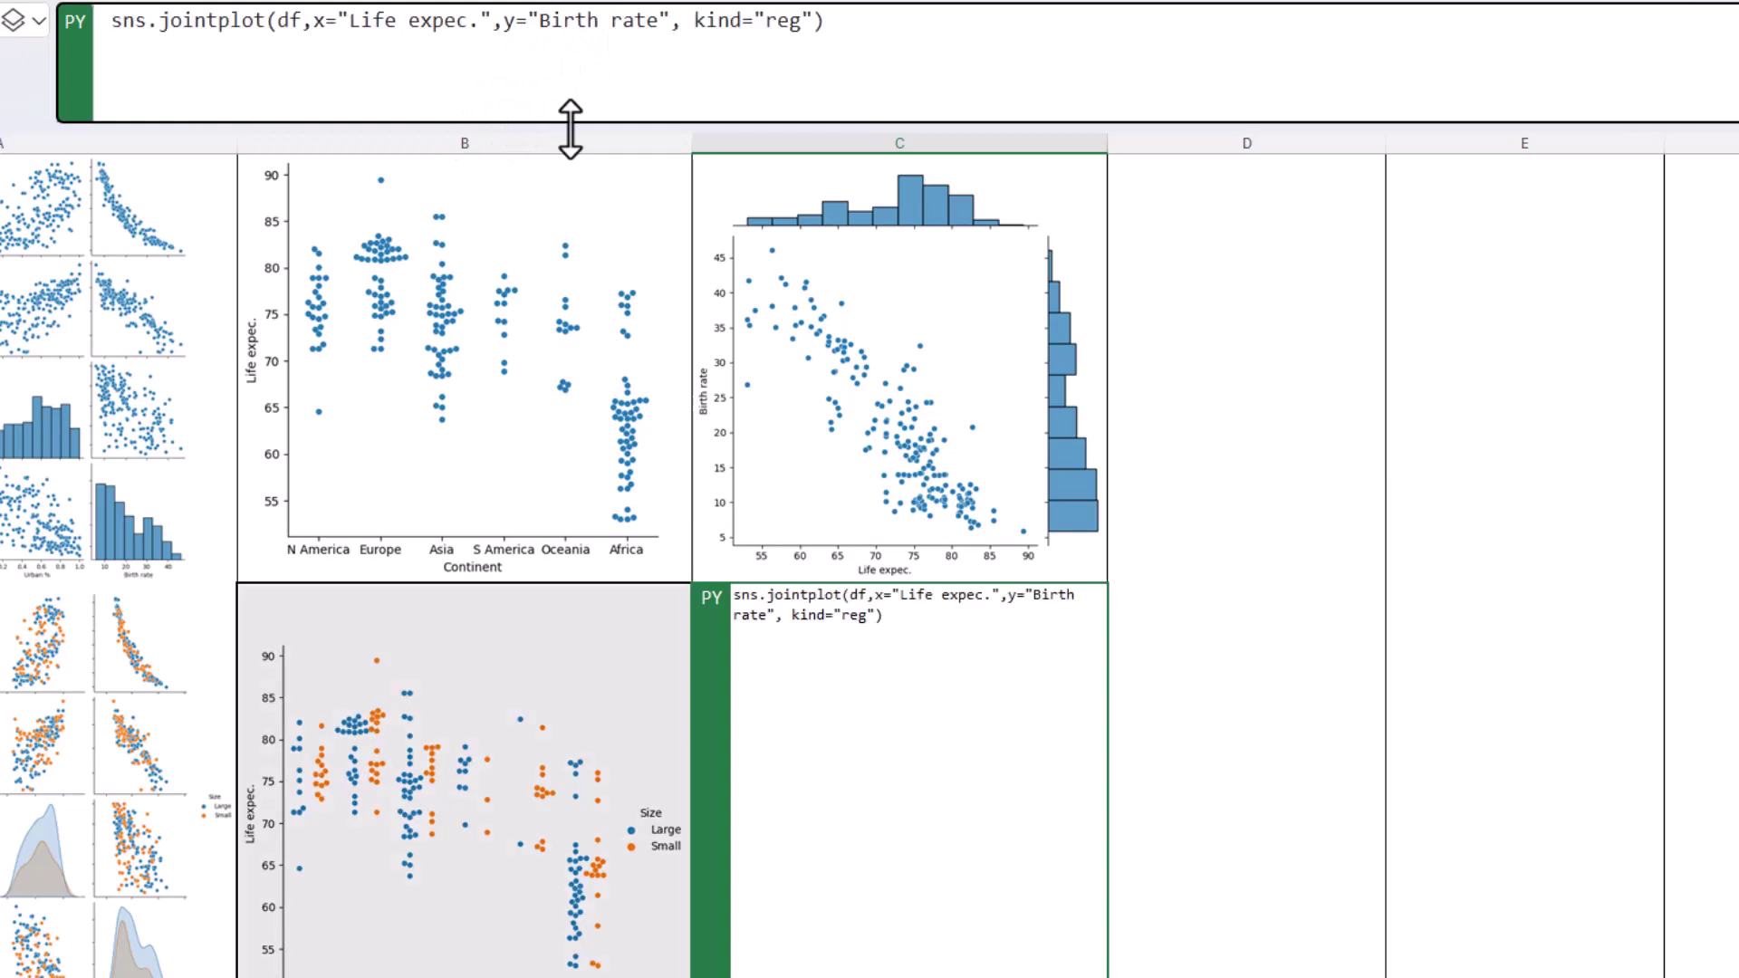
key("ctrl+Return")
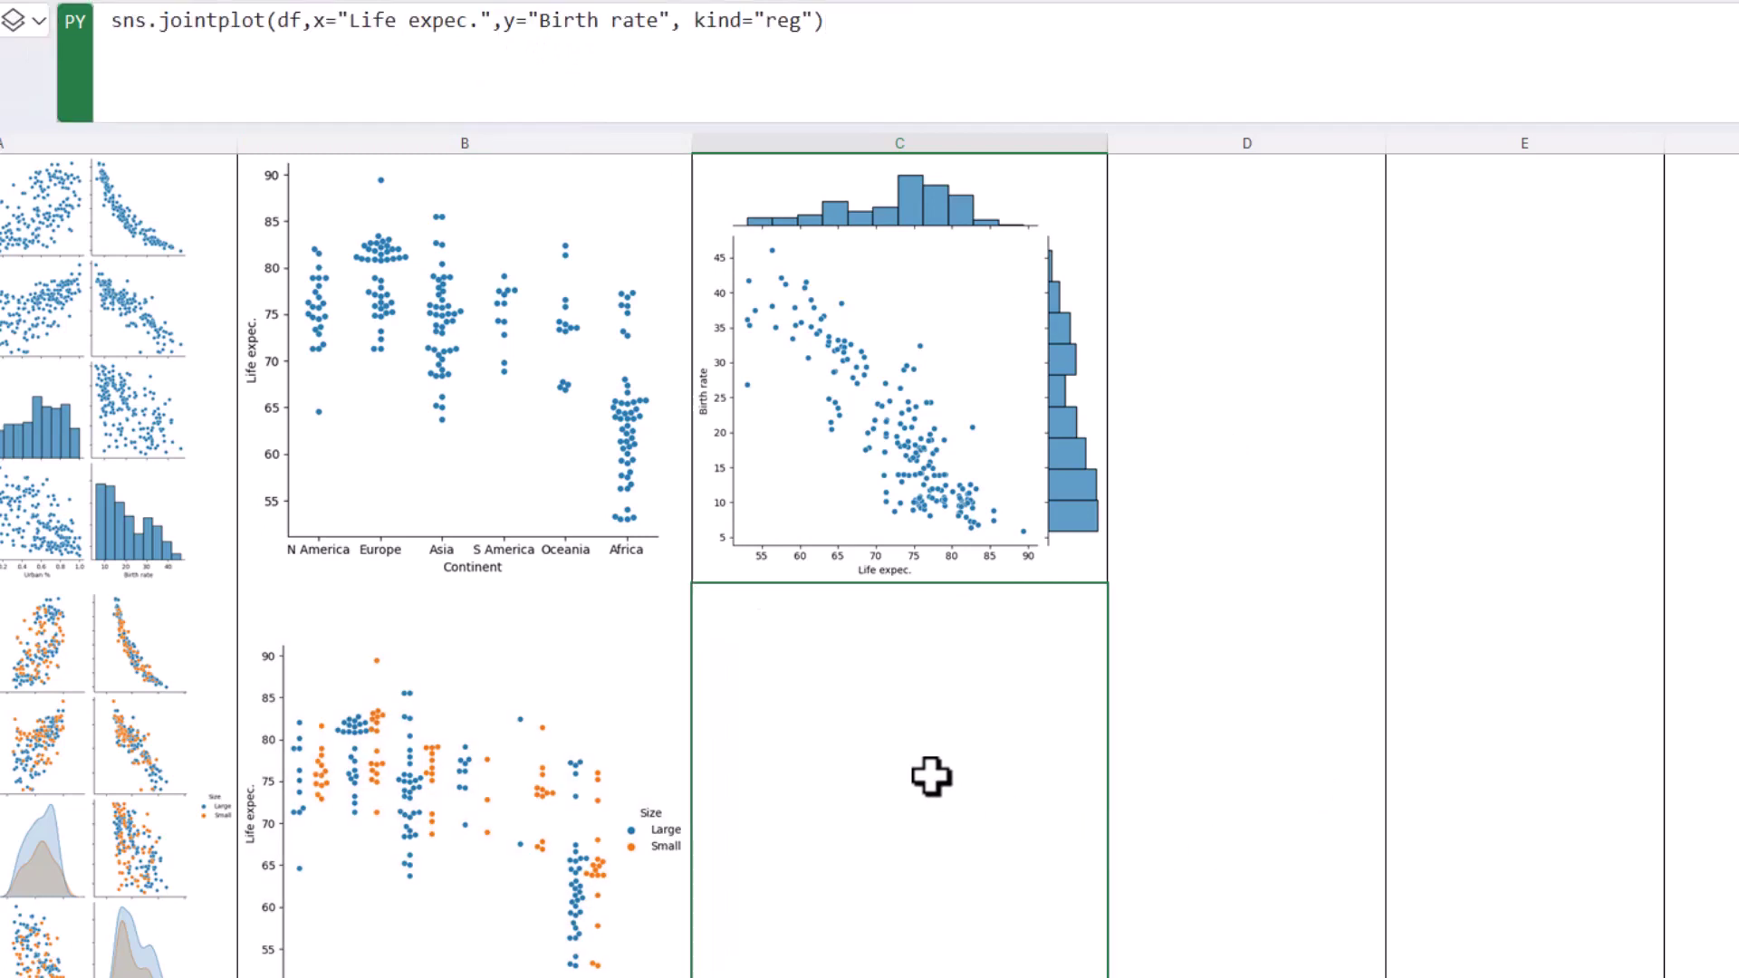
Display C5's regression joint plot as an Excel Value picture.
left_click(37, 20)
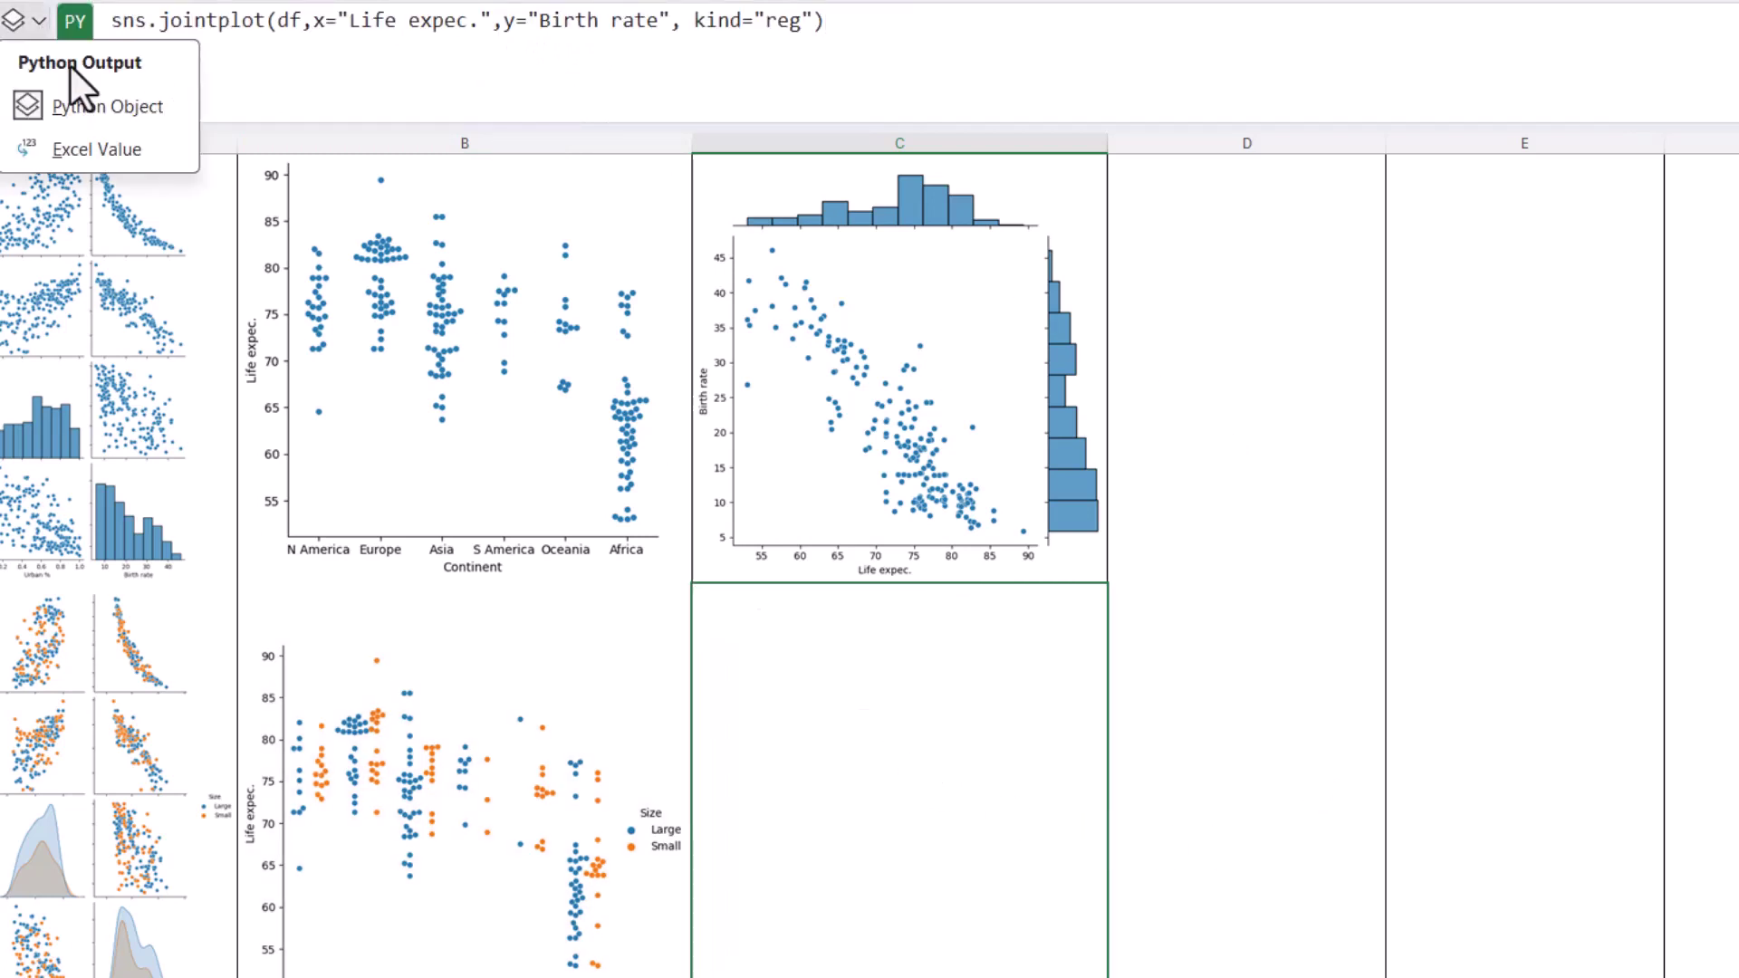
left_click(116, 147)
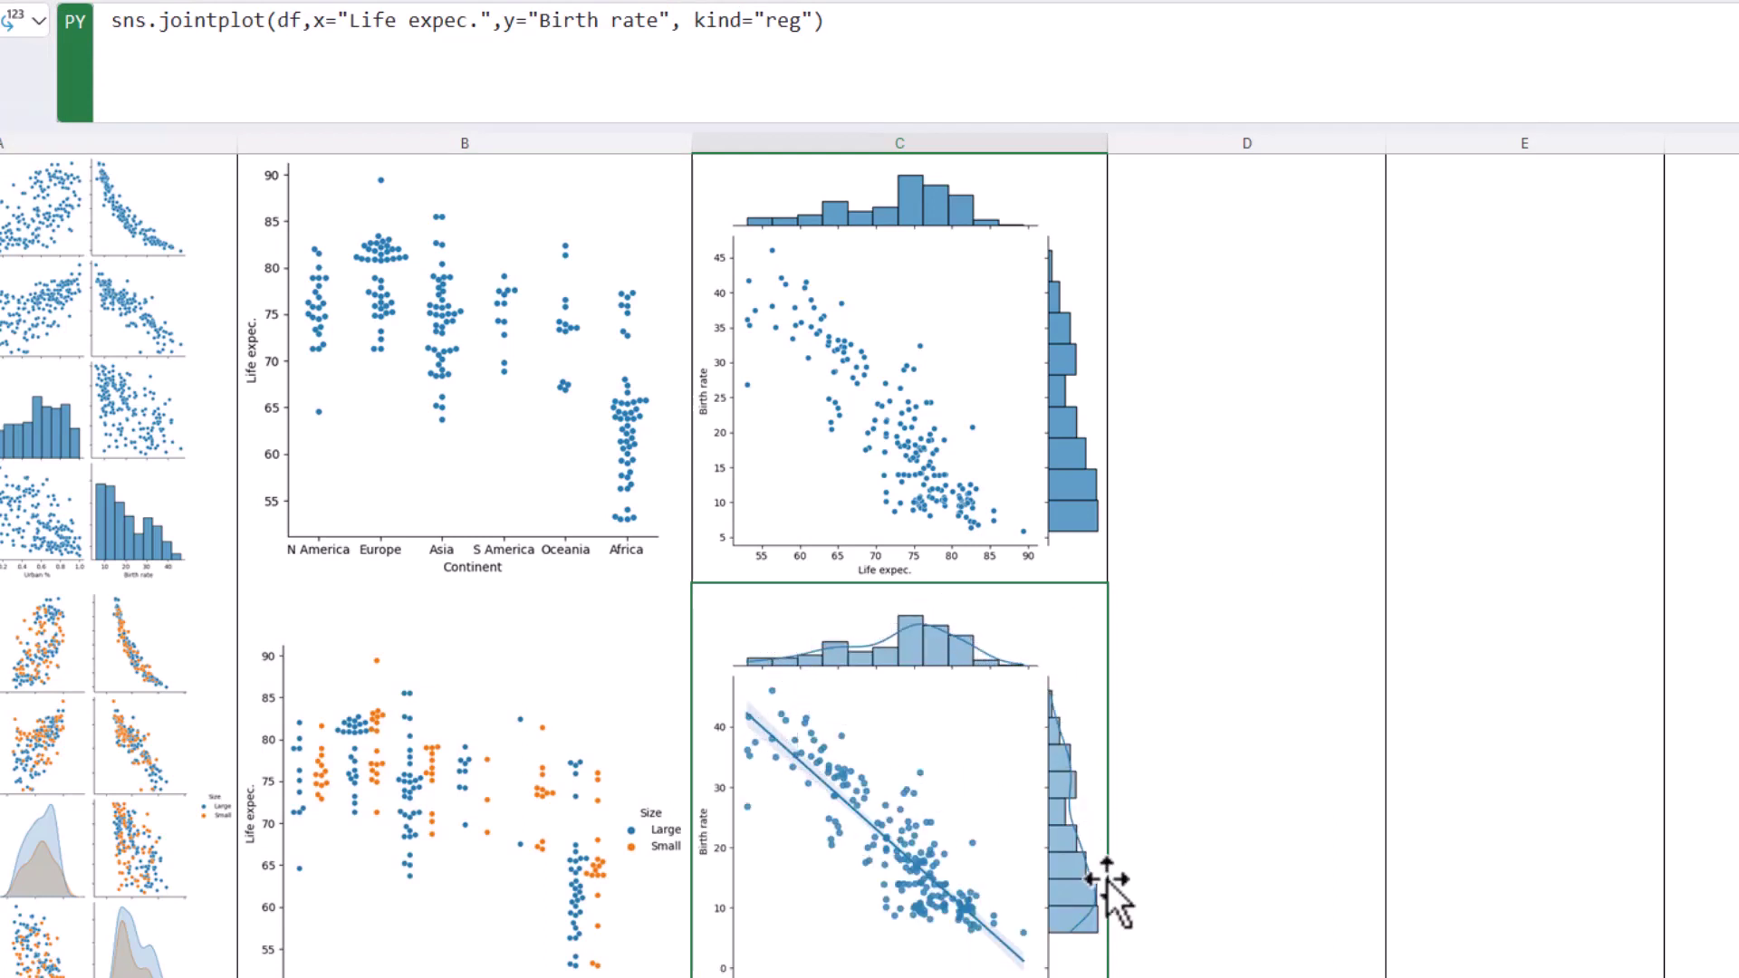
scroll(856, 593, "up", 1)
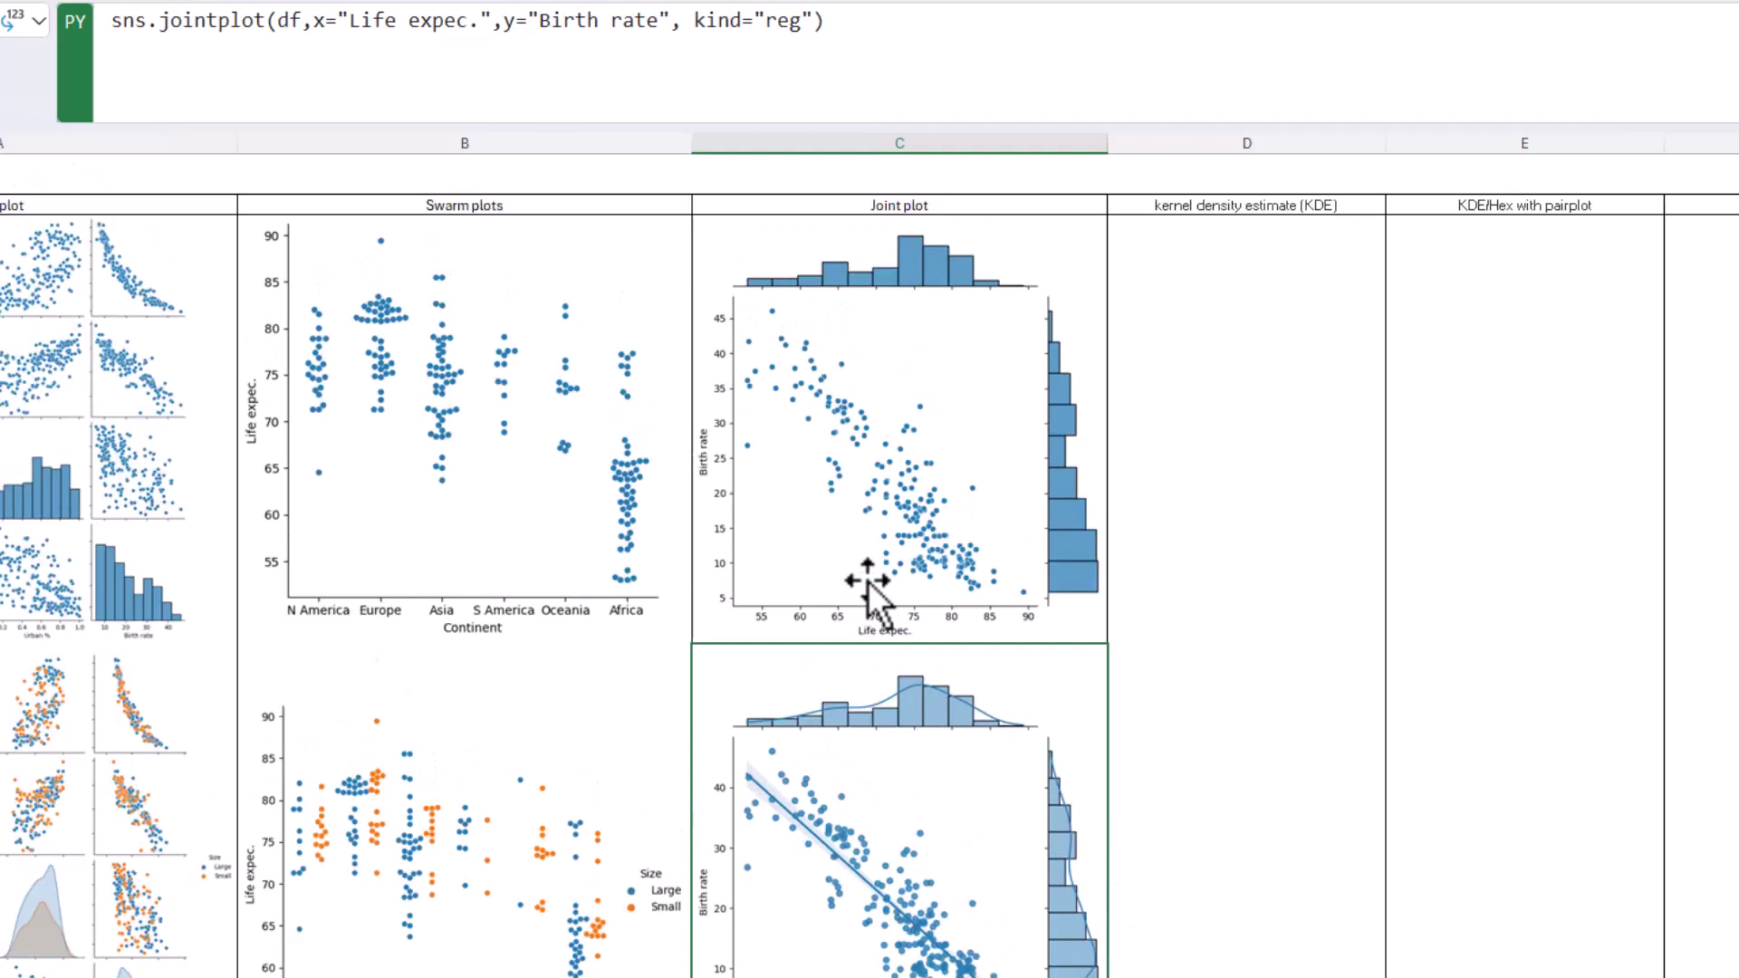
left_click(926, 384)
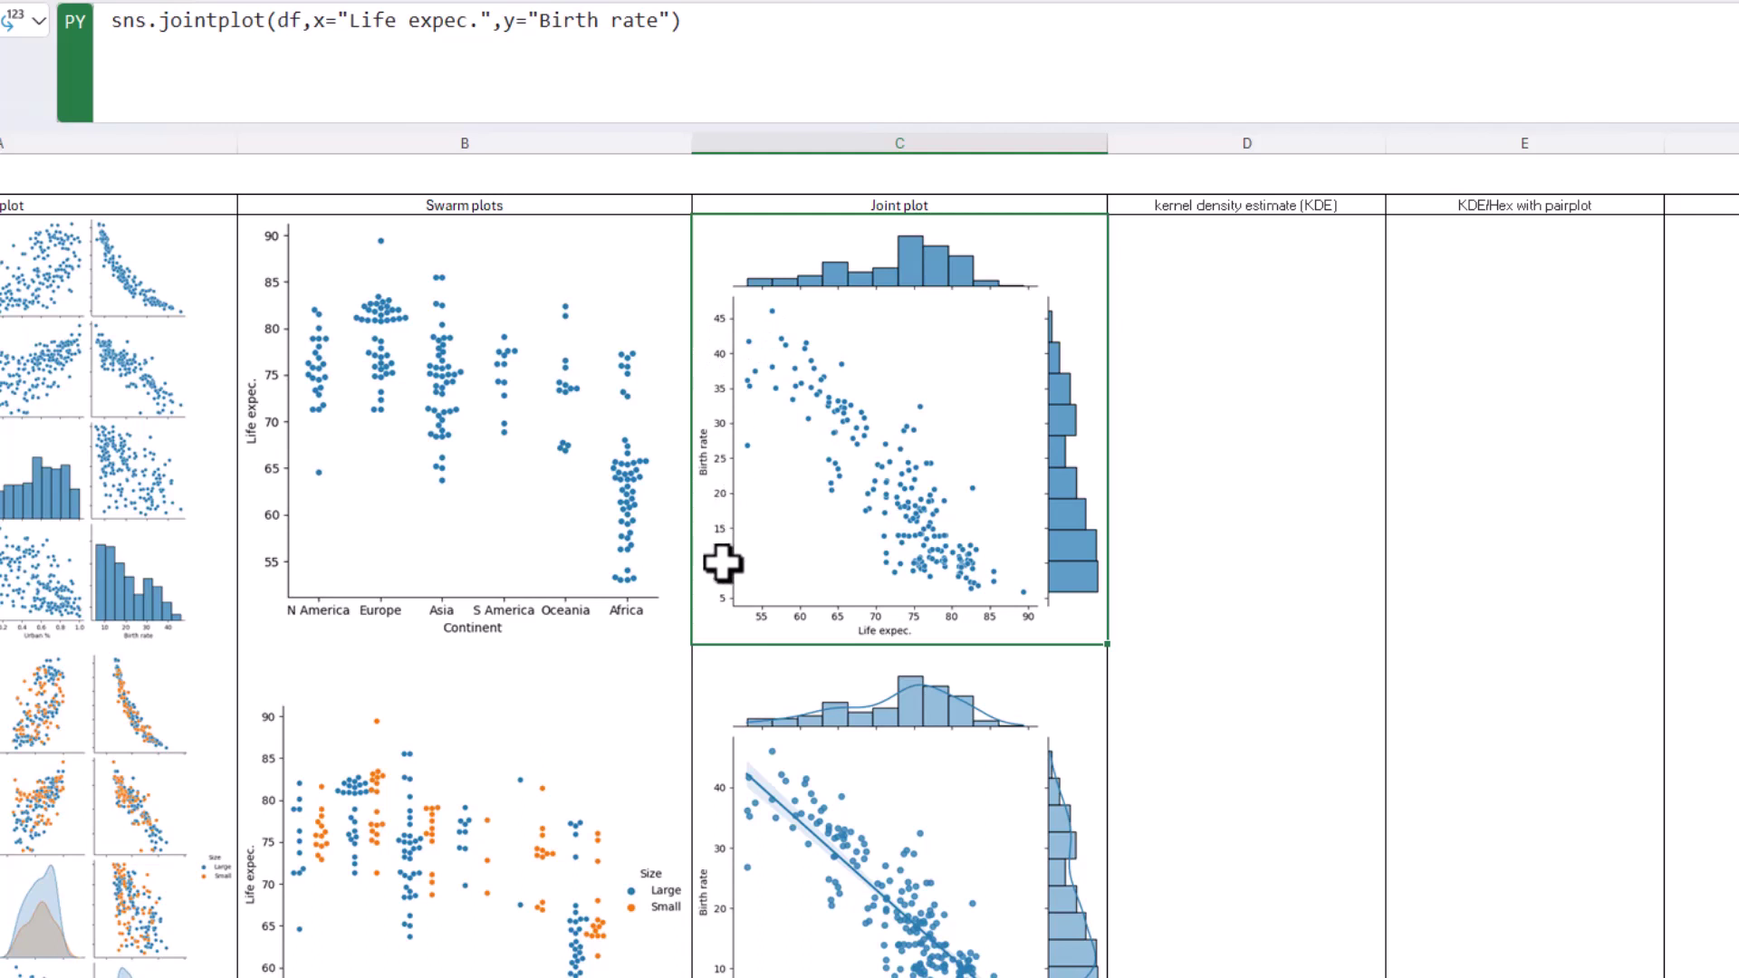
left_click(1169, 375)
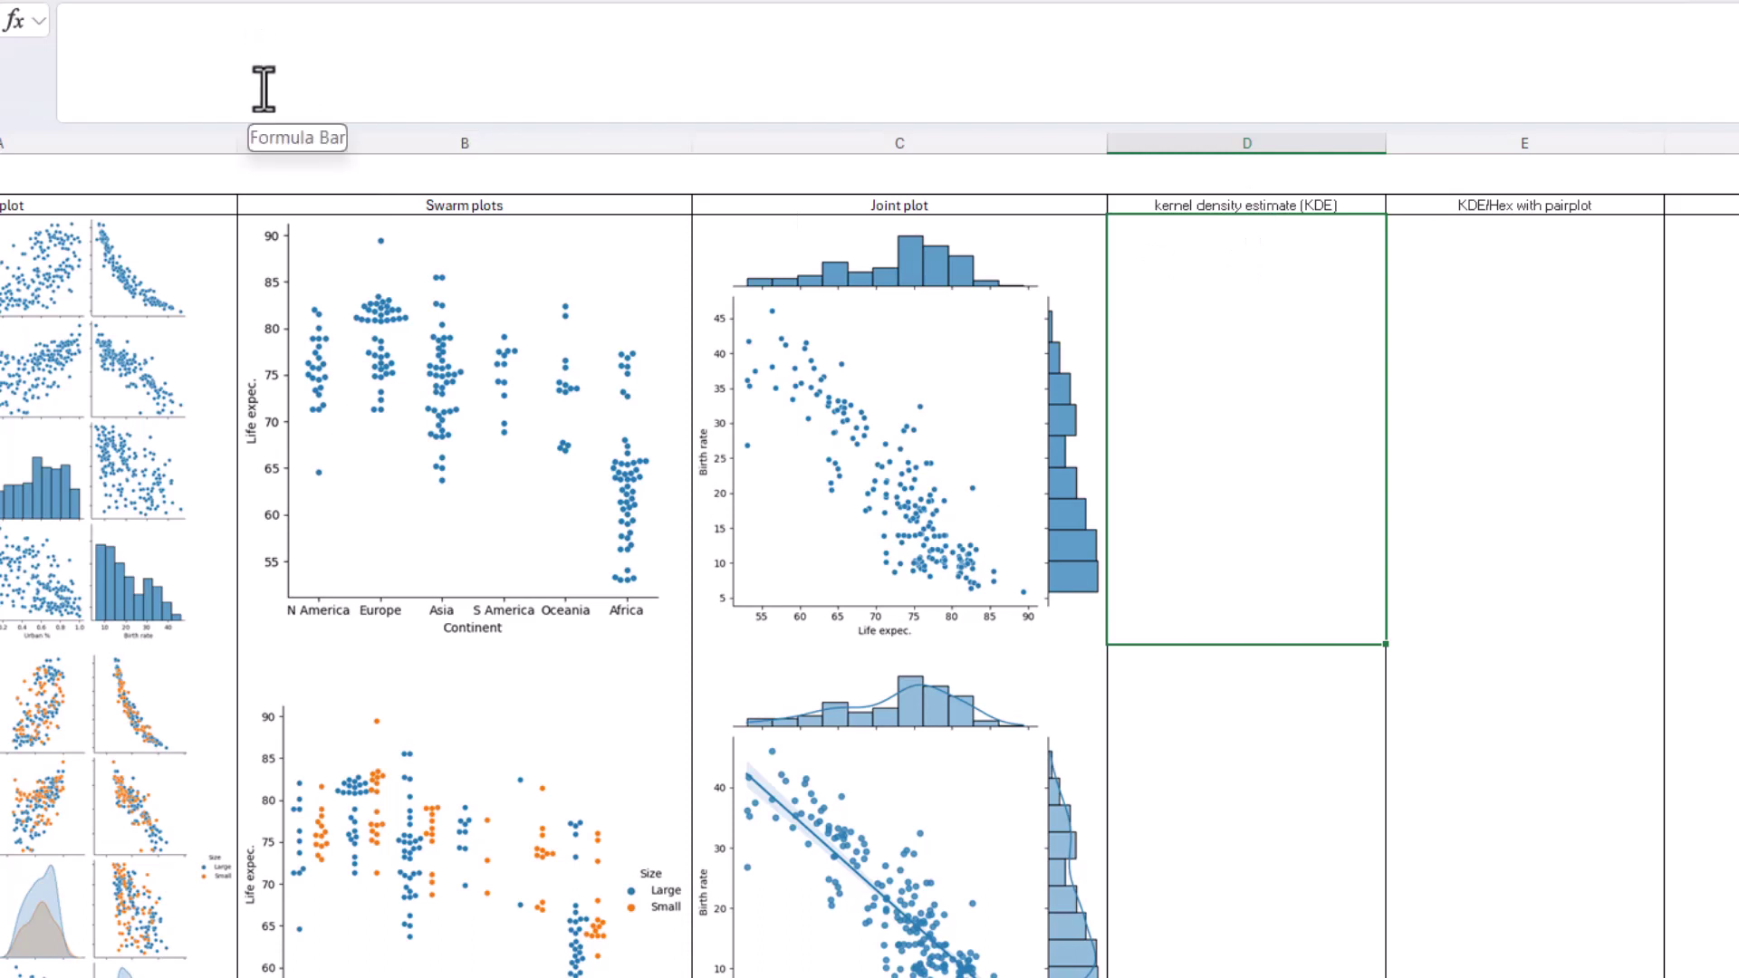
Run sns.kdeplot(df,x="Birth rate",y="Life expec.") in D4 and show the contour plot as a picture.
key("ctrl+alt+shift+p")
type("sns")
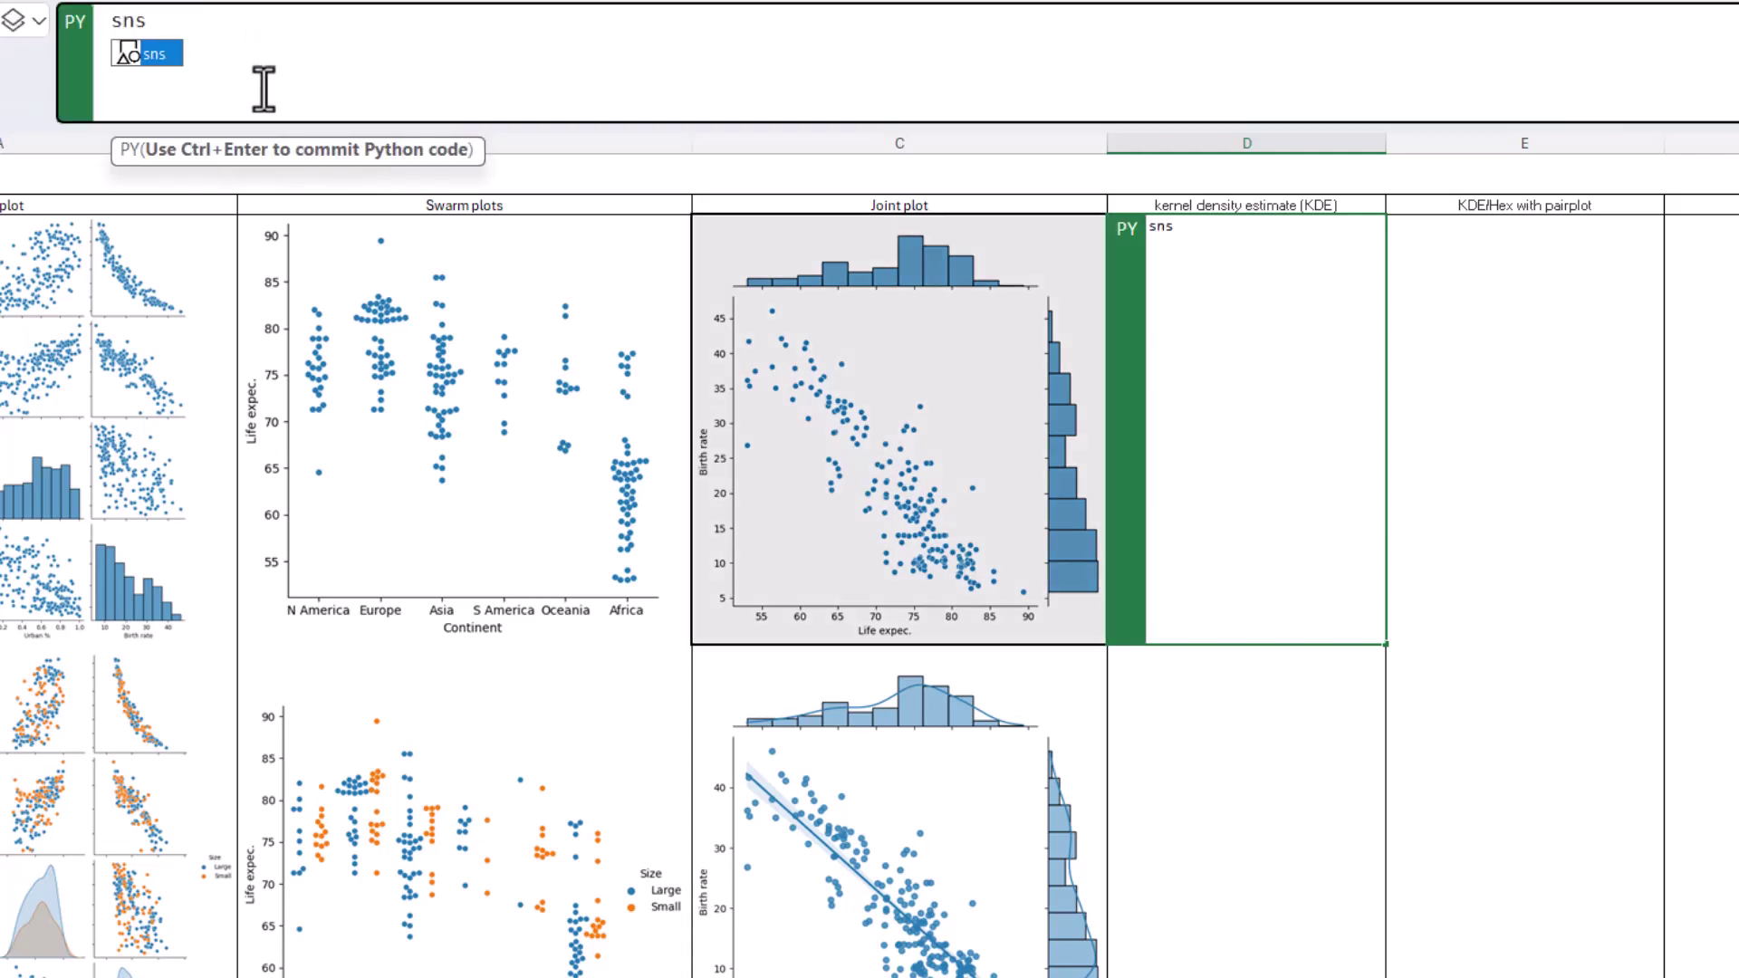
type(".kd")
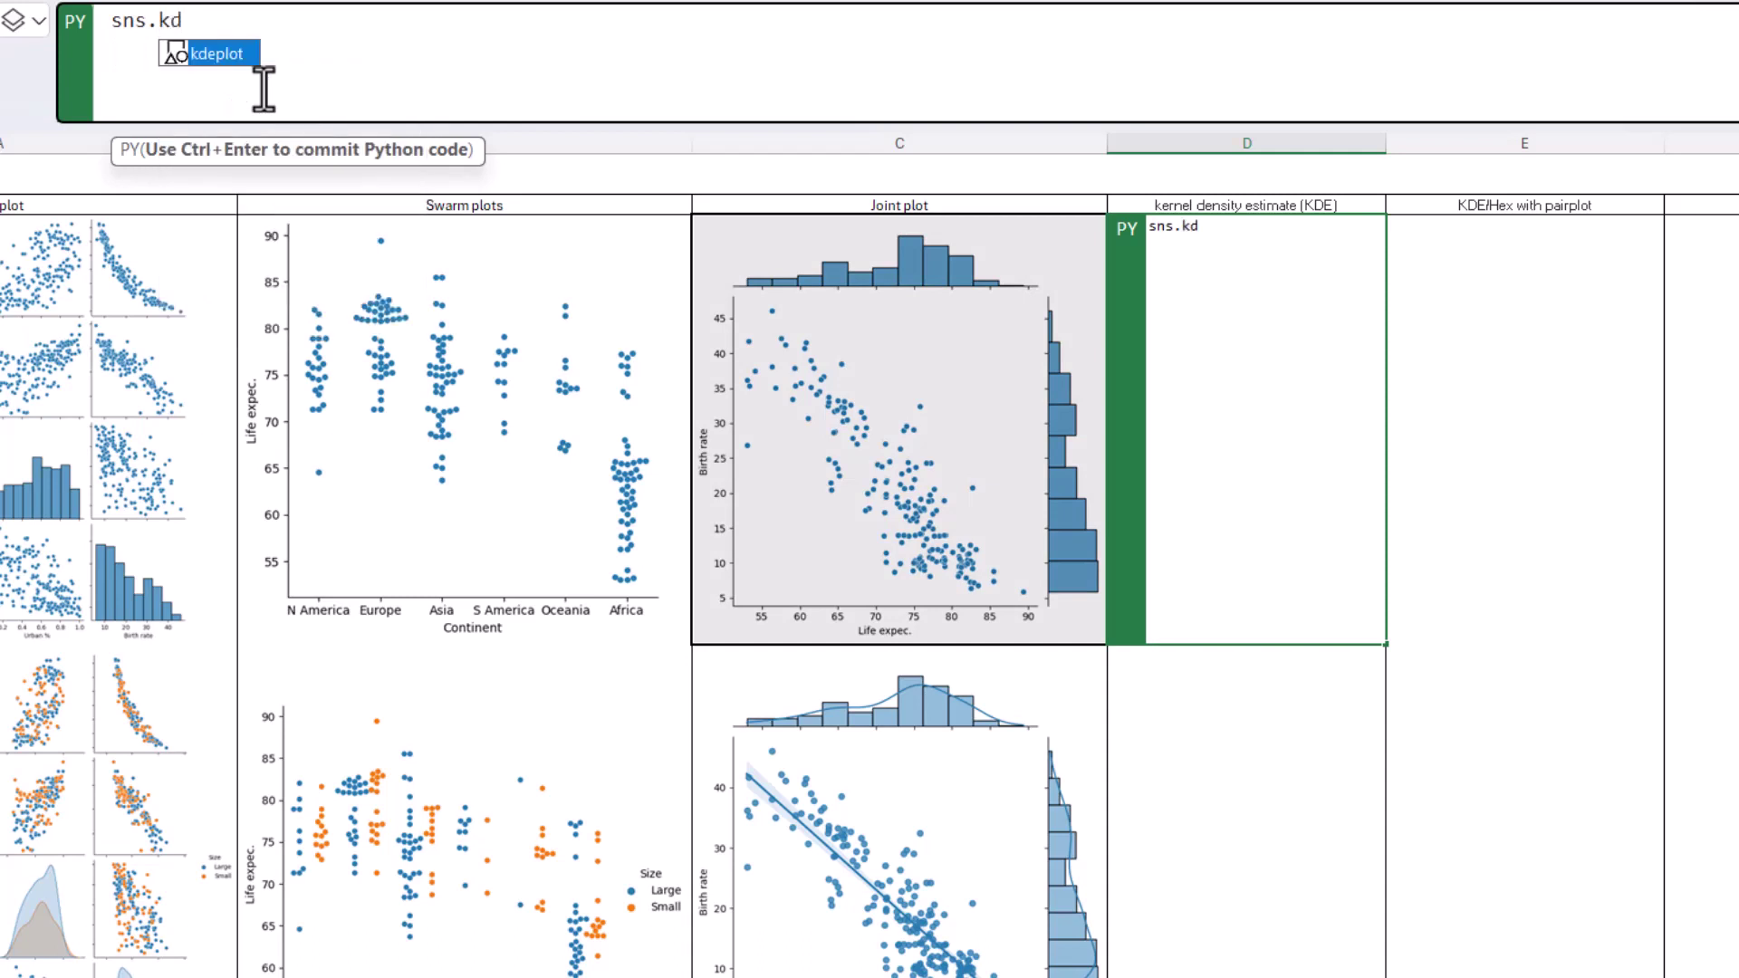
key("Tab")
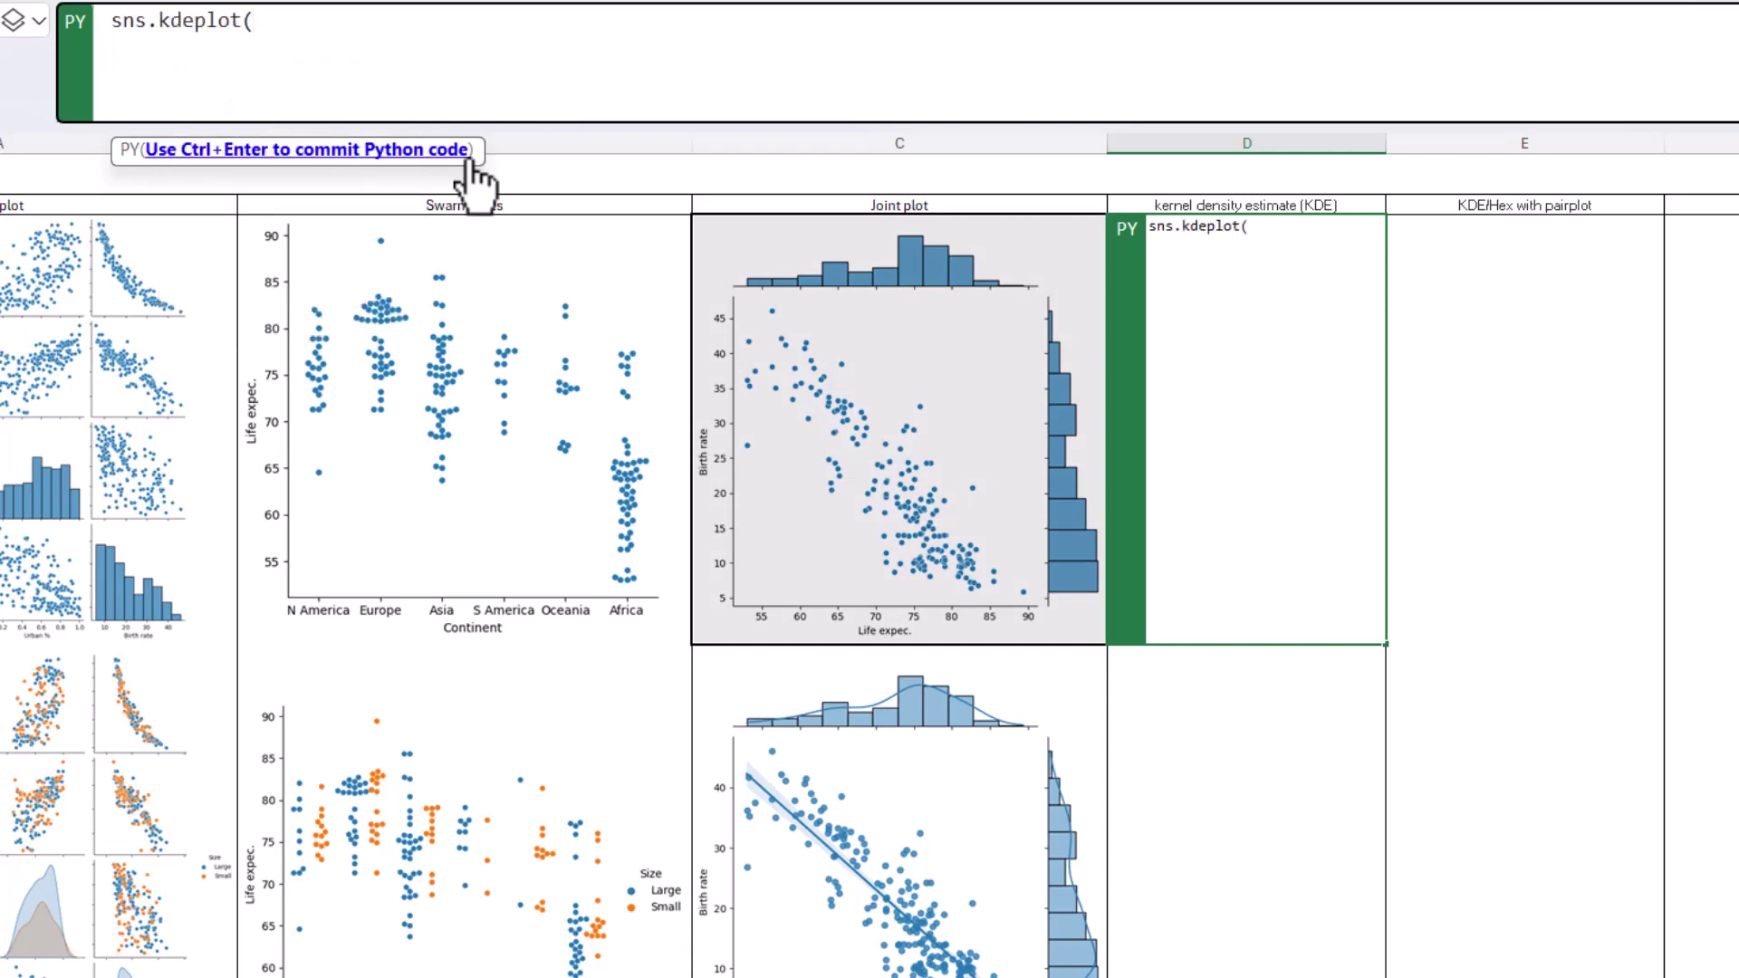
type("(df,")
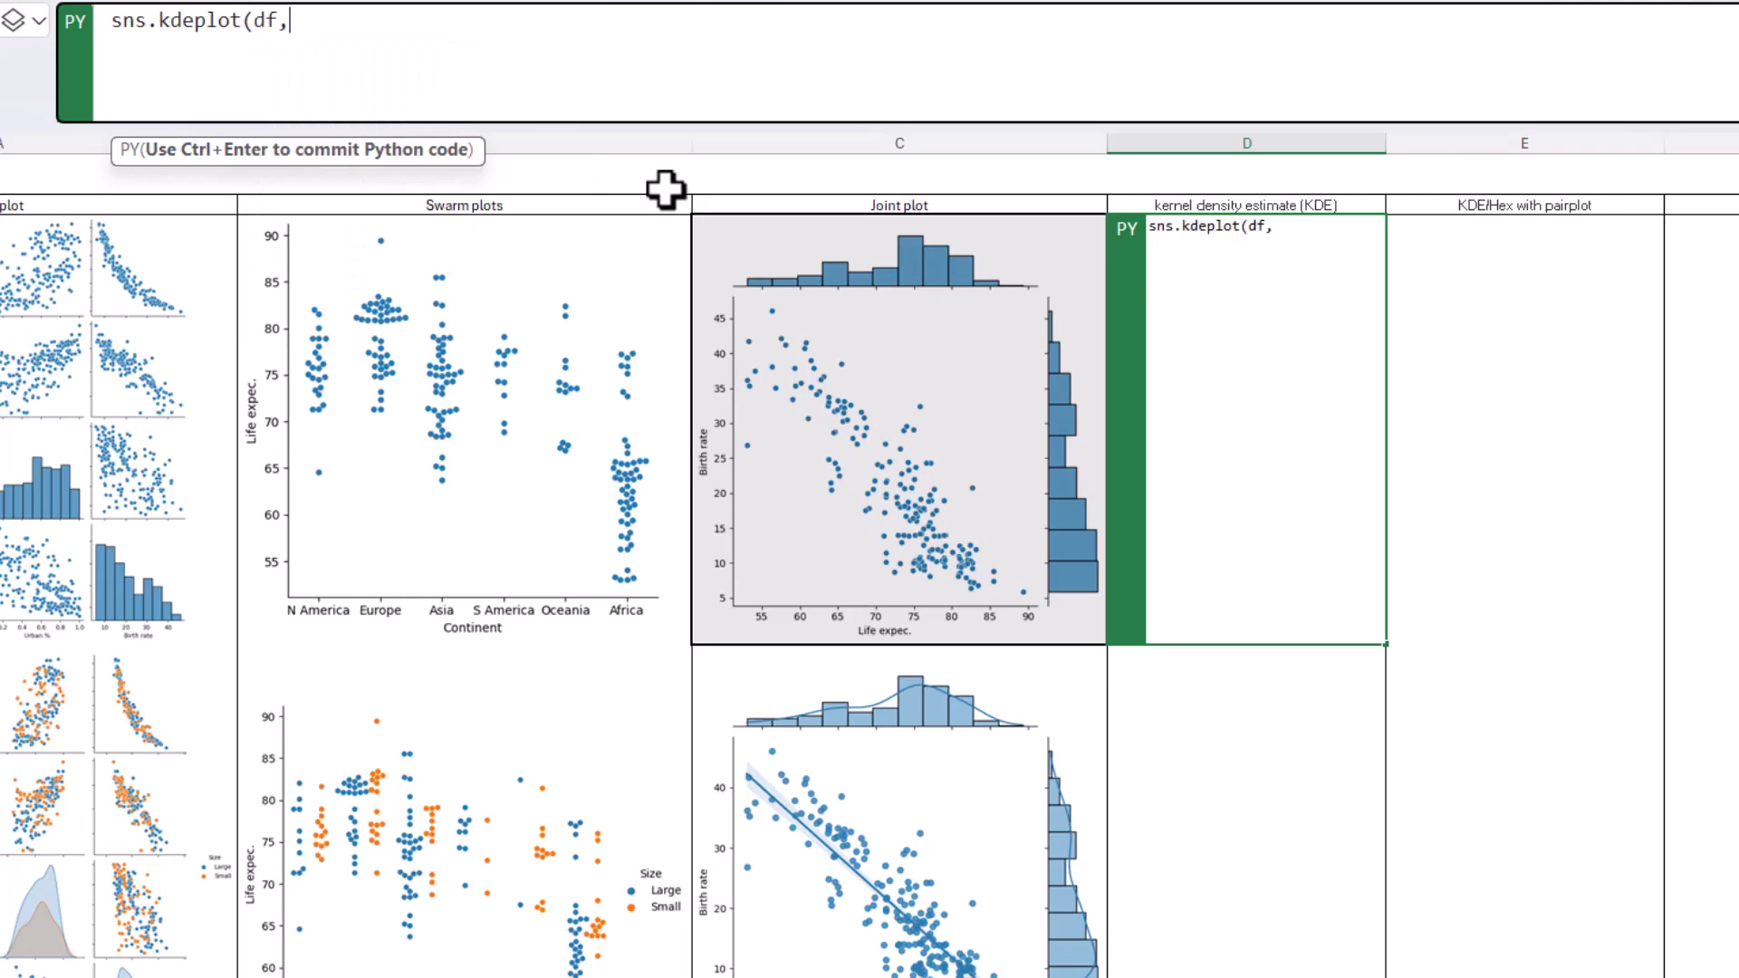
type("x=\"Birth rate\",")
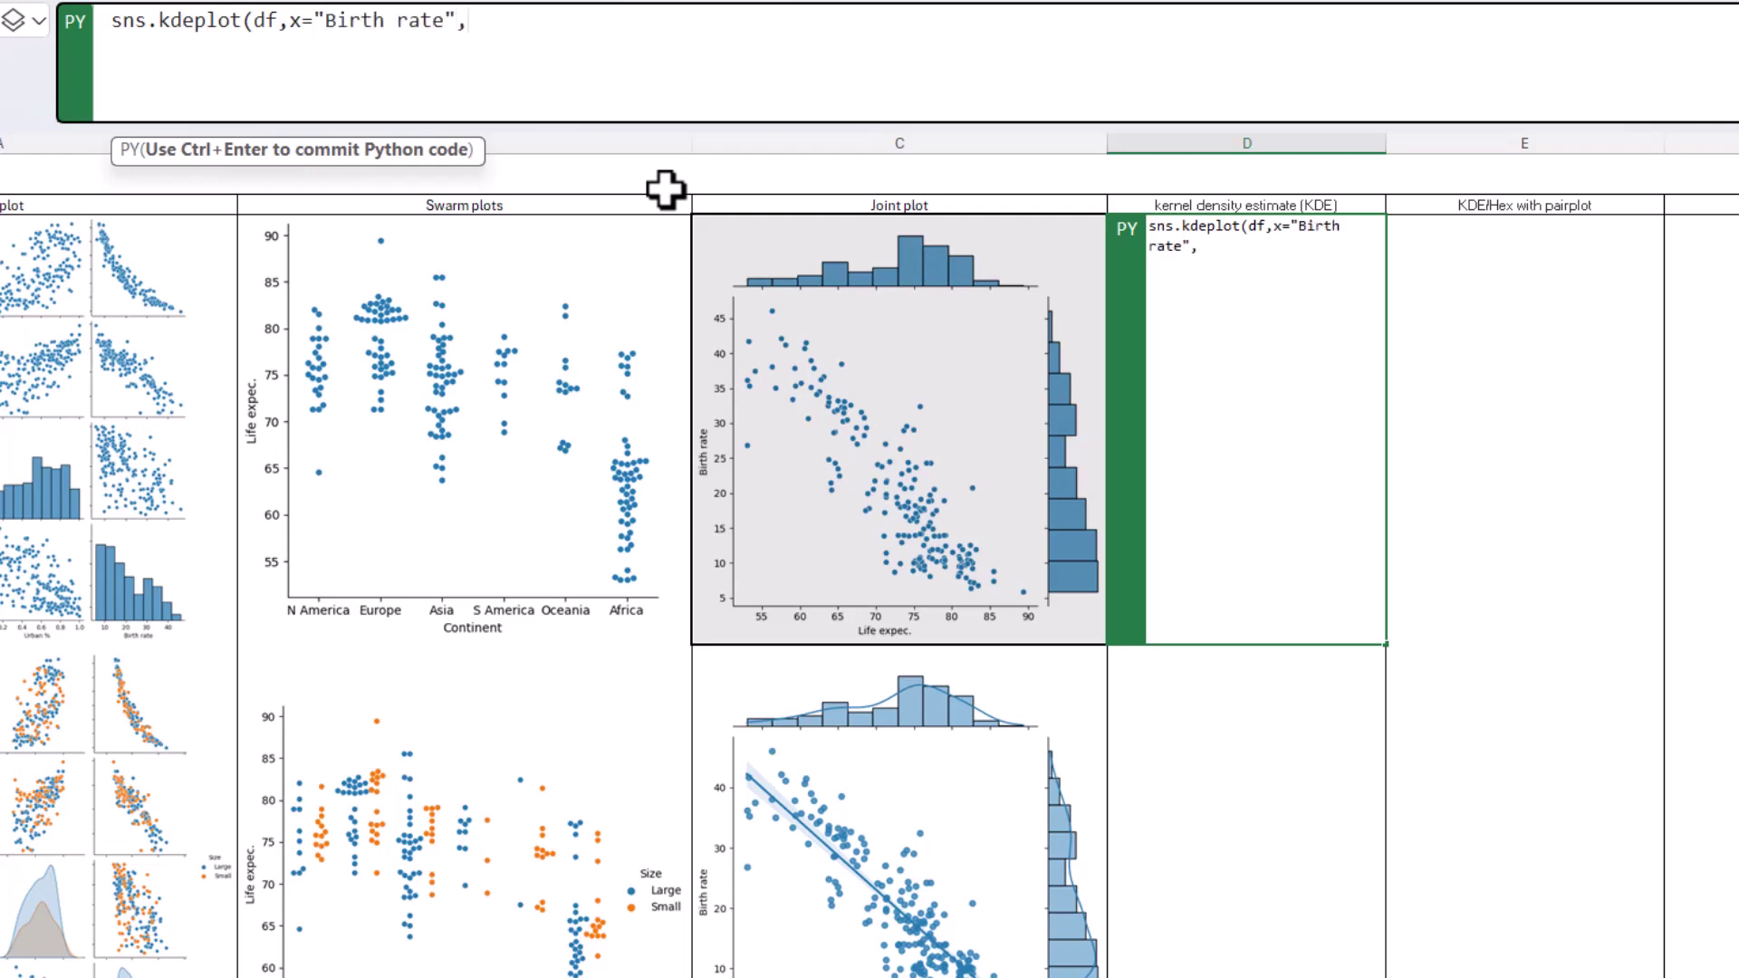
type("=\"Life expec.")
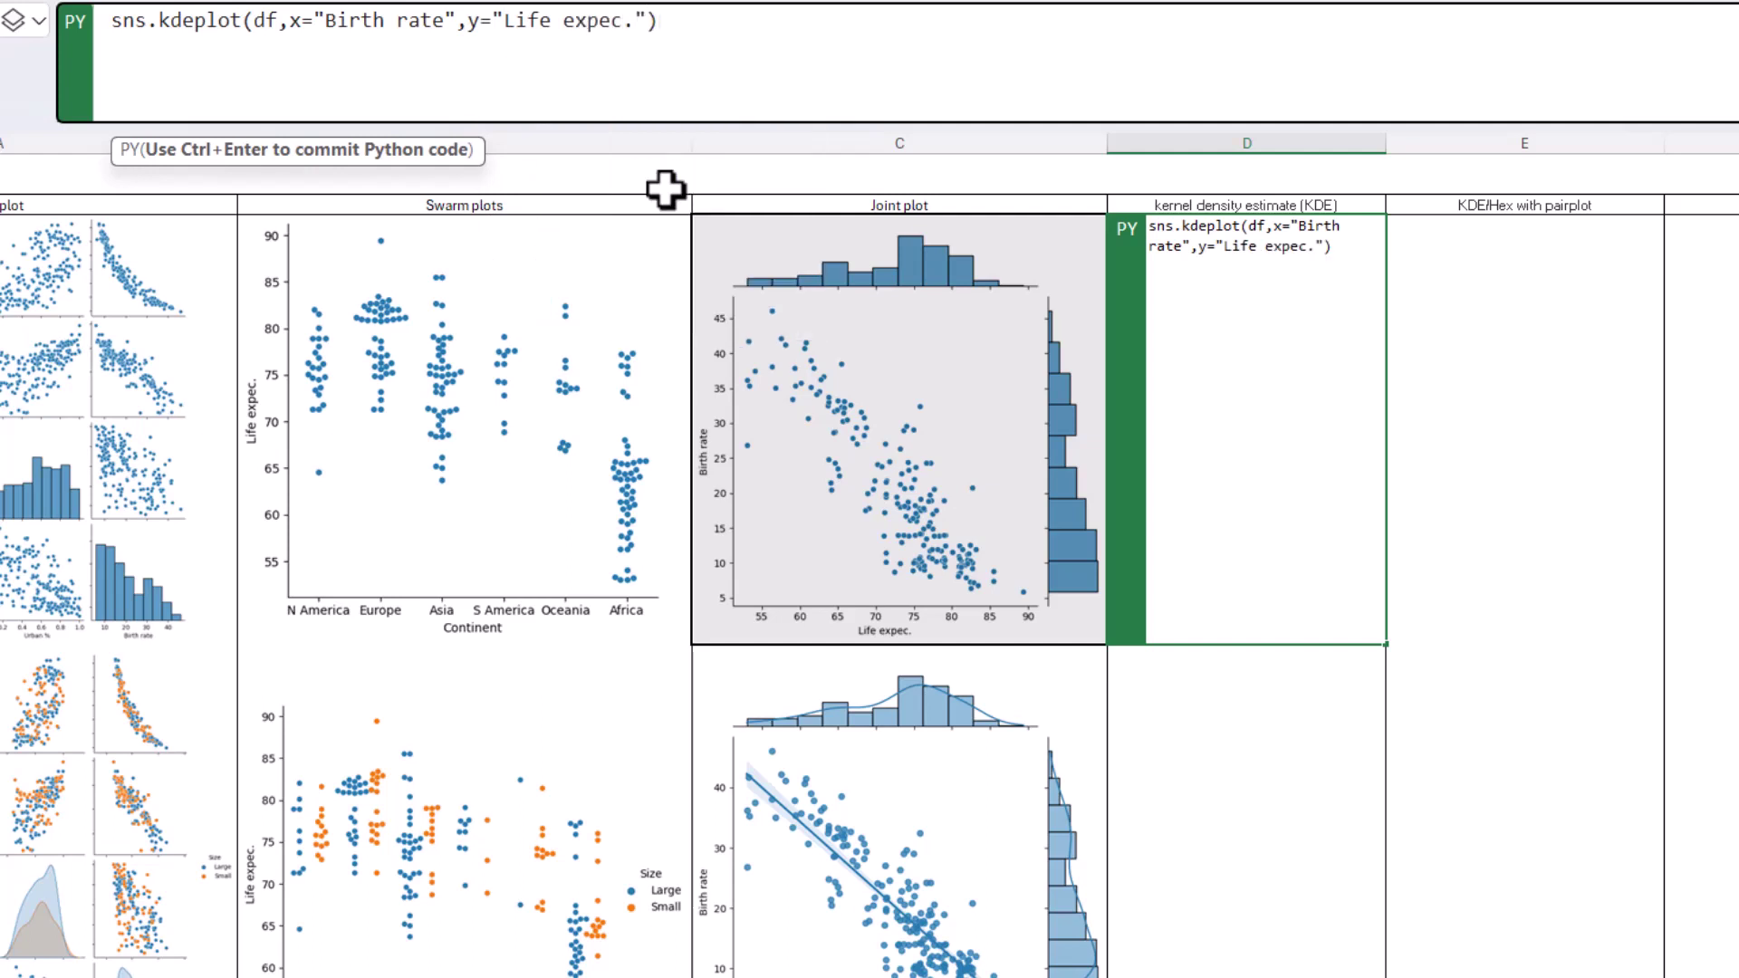
key("ctrl+Return")
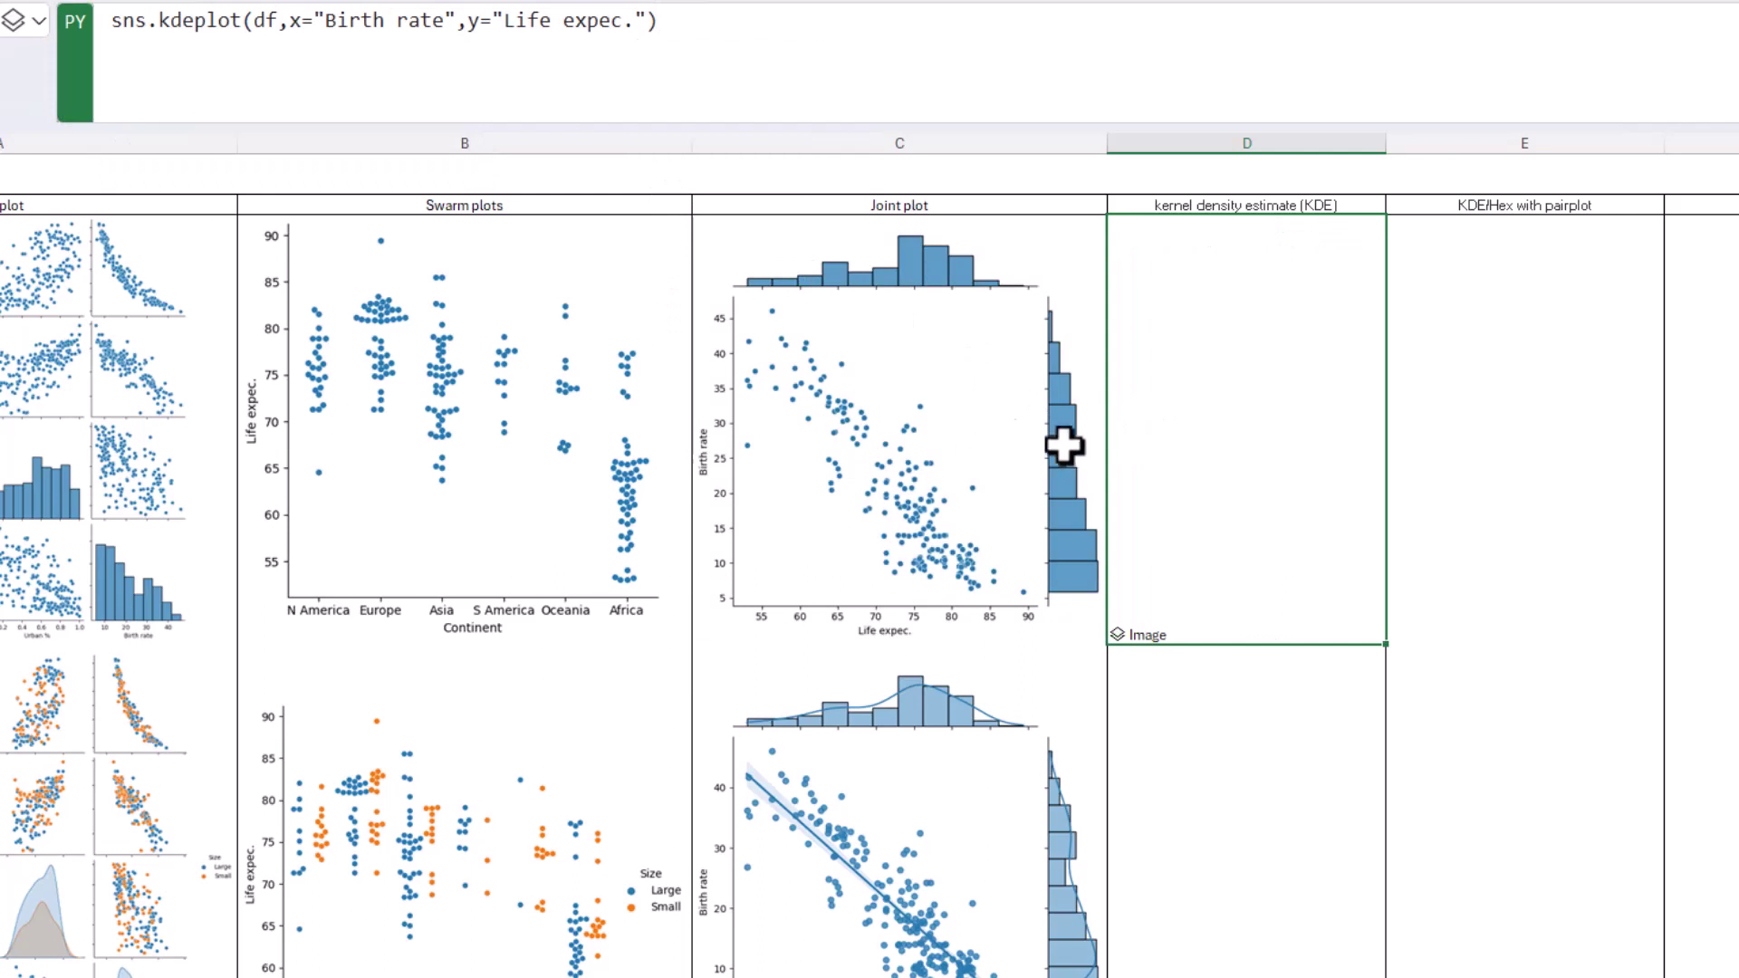
left_click(26, 20)
left_click(83, 152)
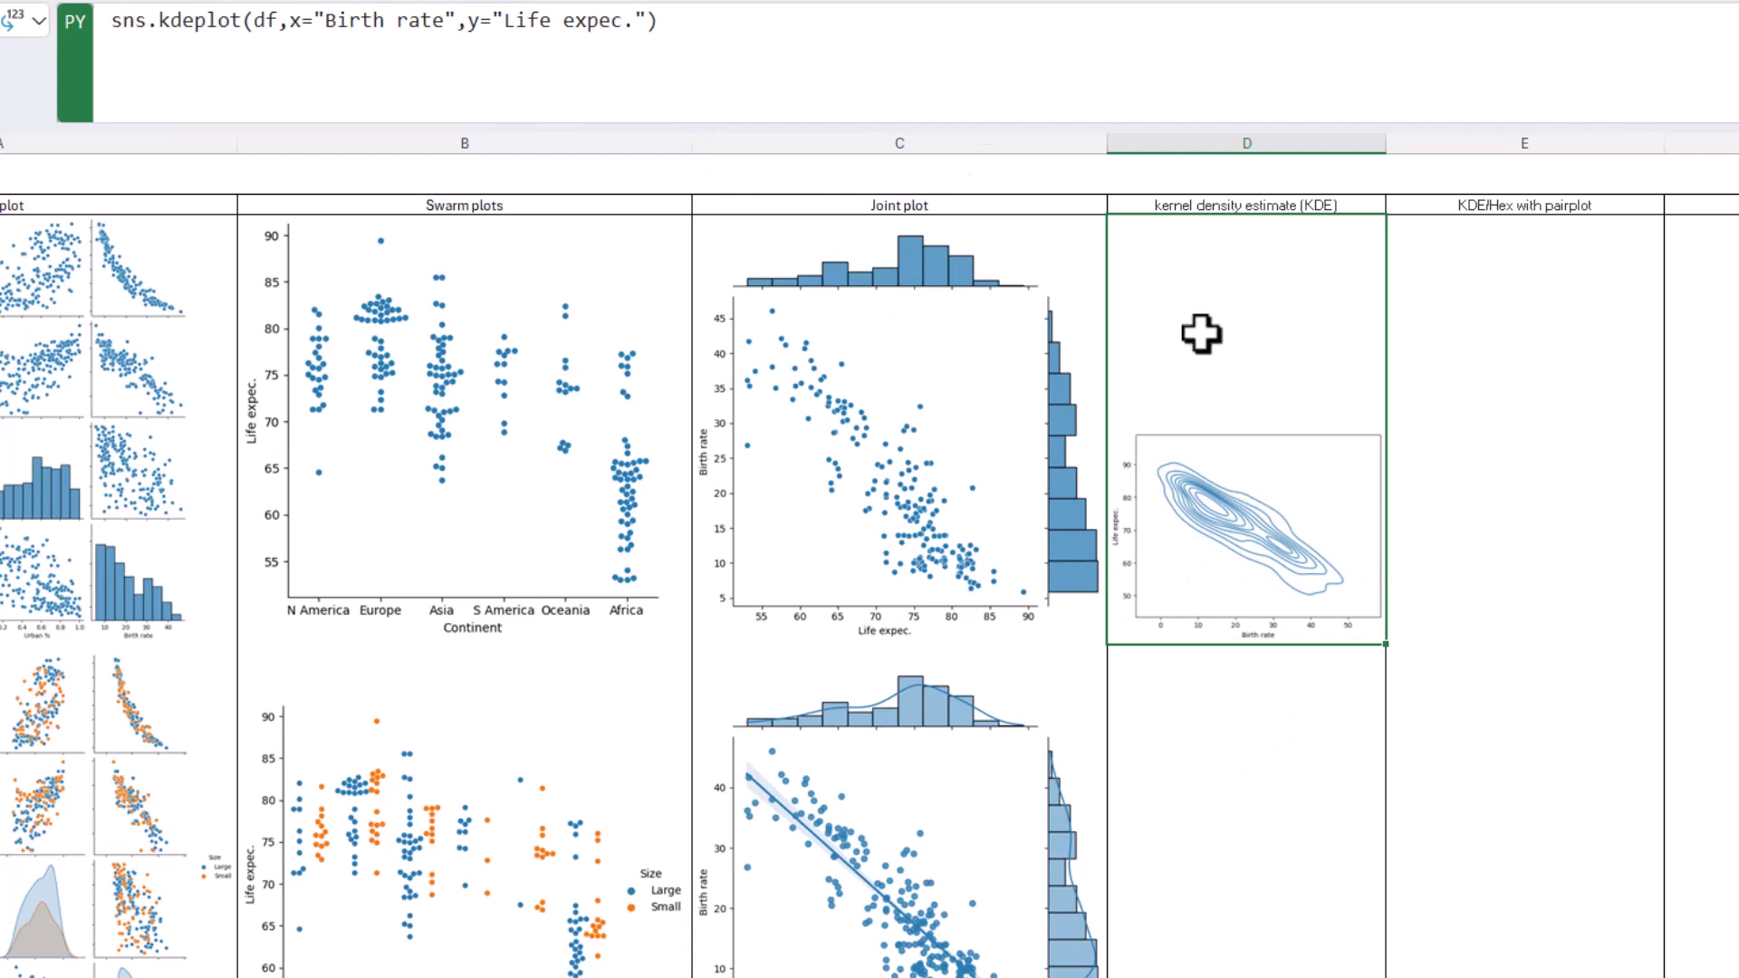
left_click(811, 47)
Put the kdeplot code with fill=True into D5 as a Python cell and run it.
key("Escape")
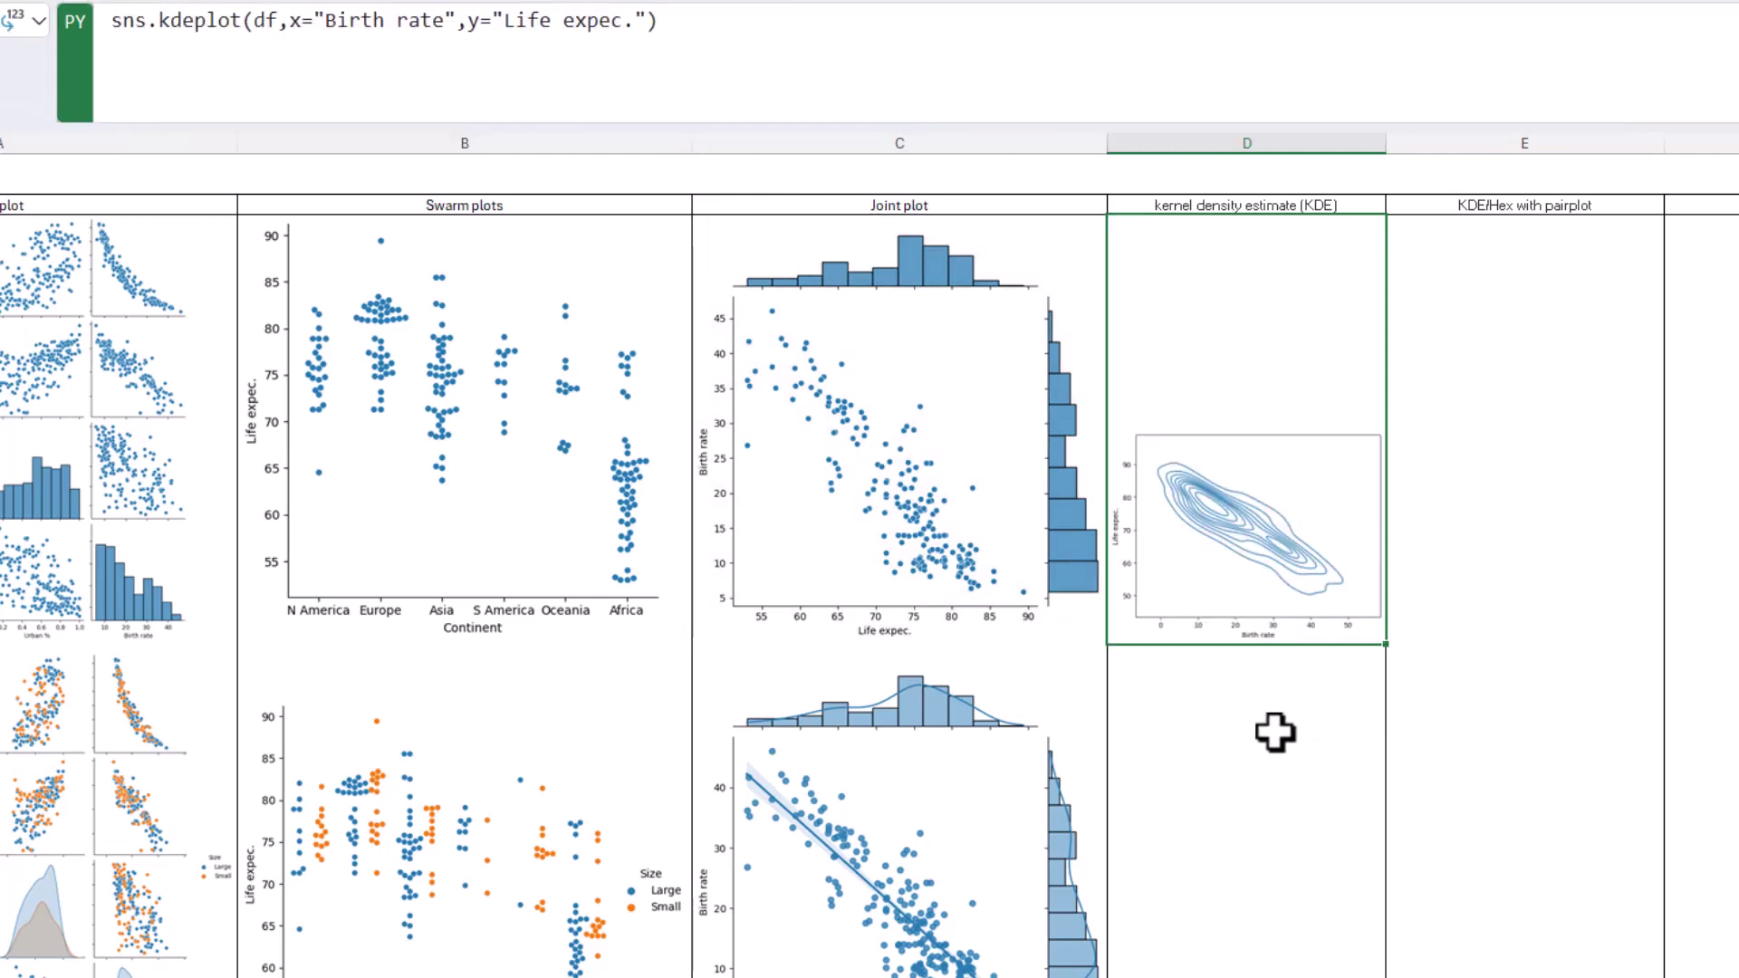
left_click(1269, 730)
left_click(419, 19)
type("sns.kdeplot(df,x=\"Birth rate\",y=\"Life expec.")
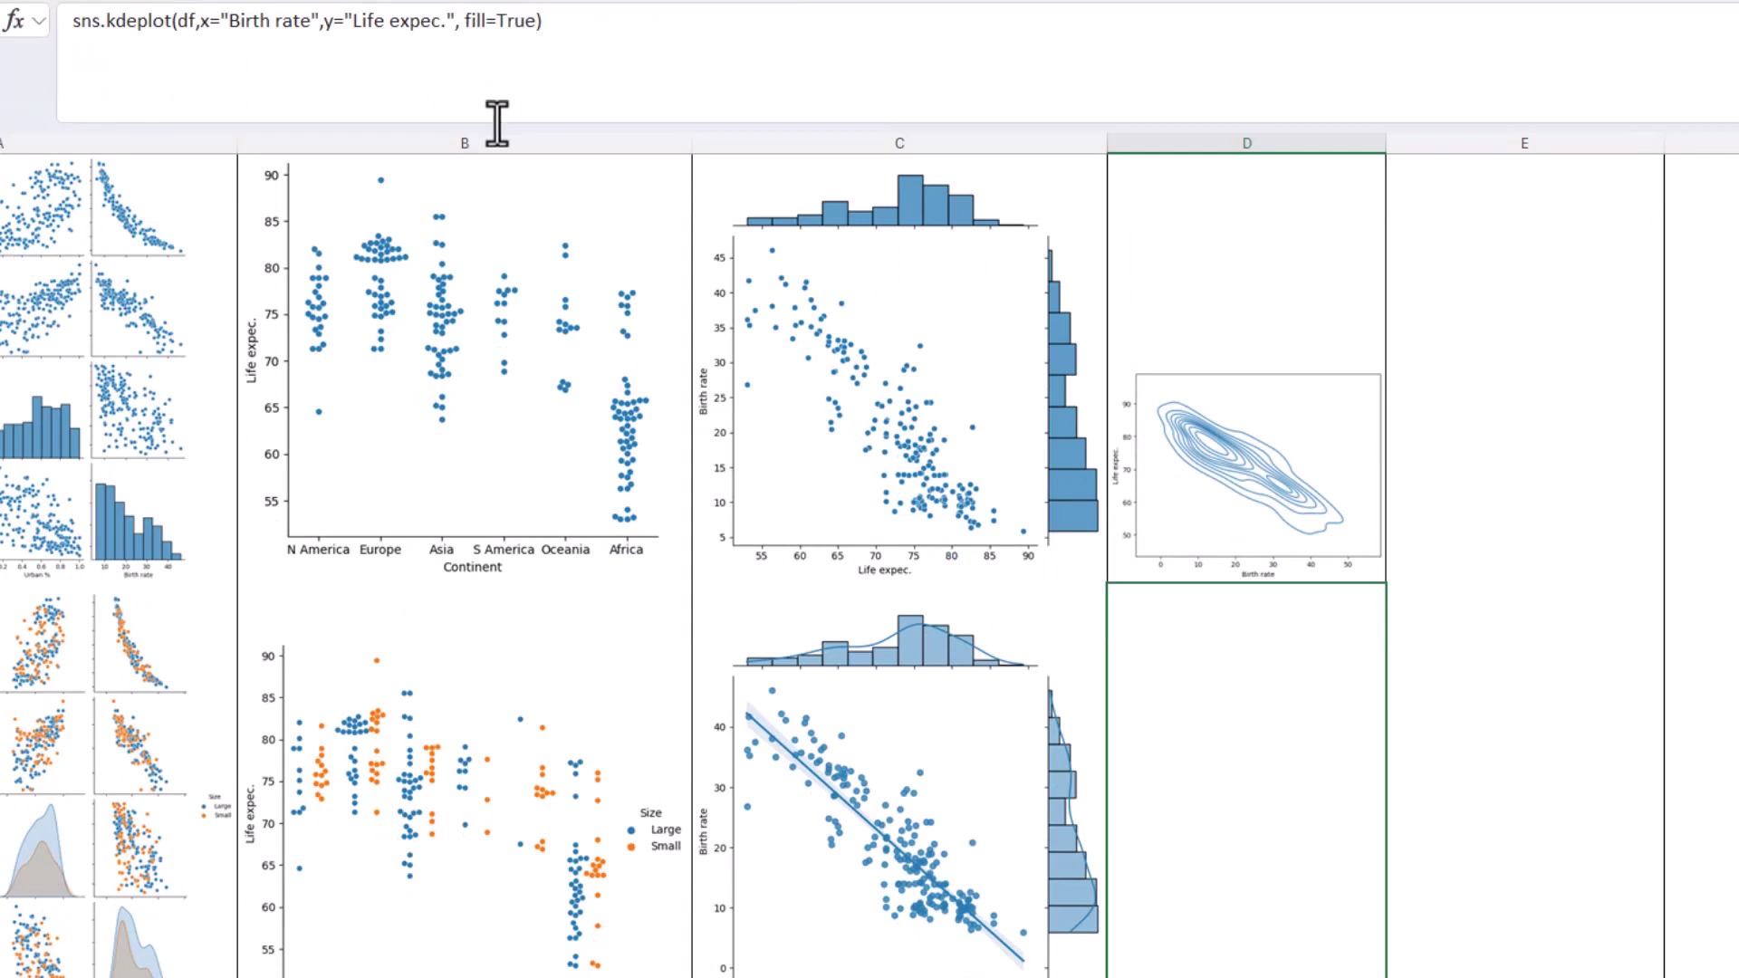
key("ctrl+a")
key("ctrl+c")
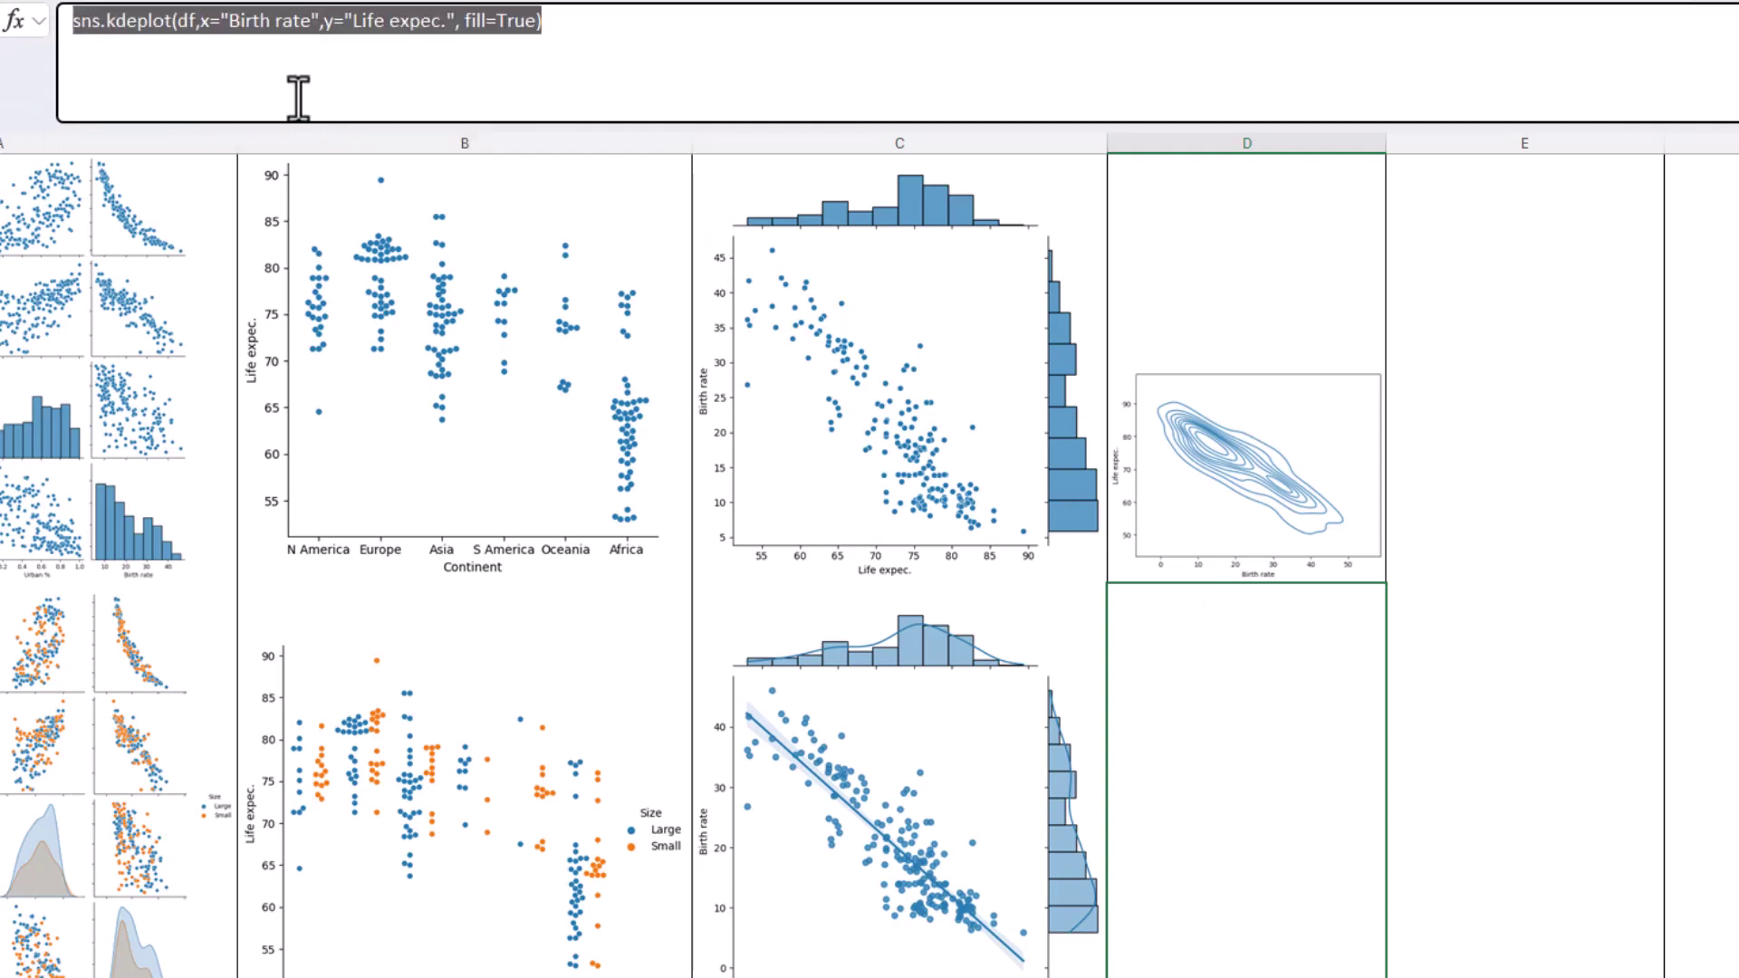
key("Escape")
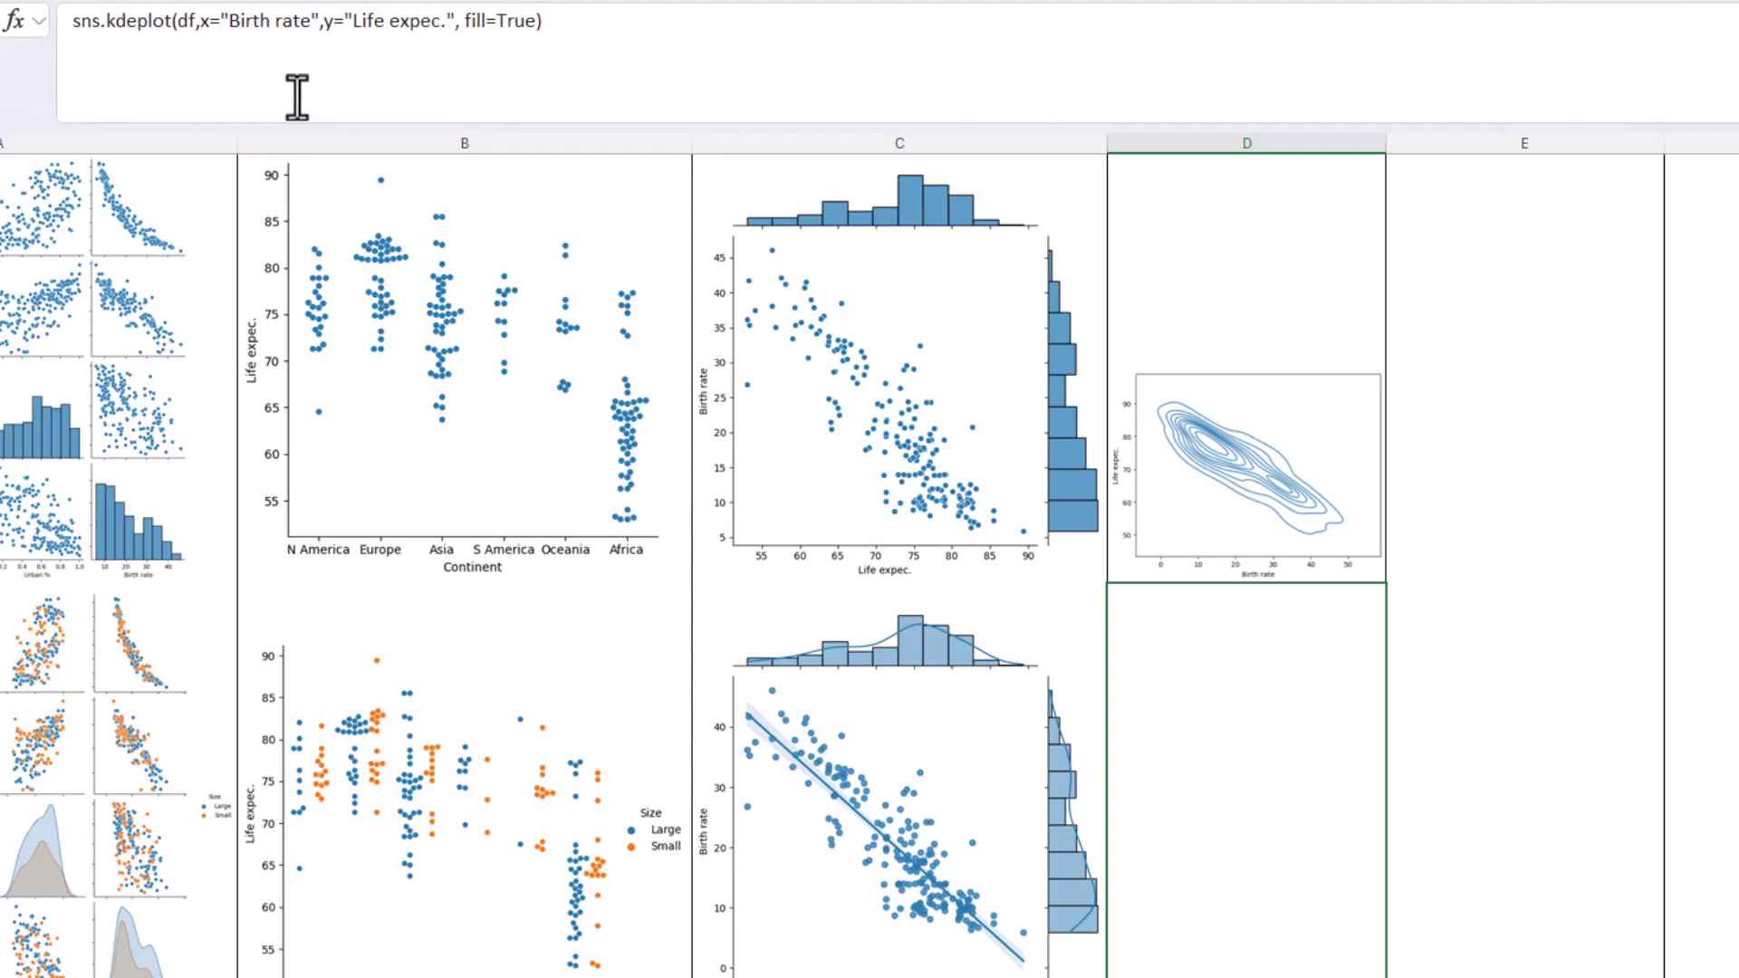
key("ctrl+alt+shift+p")
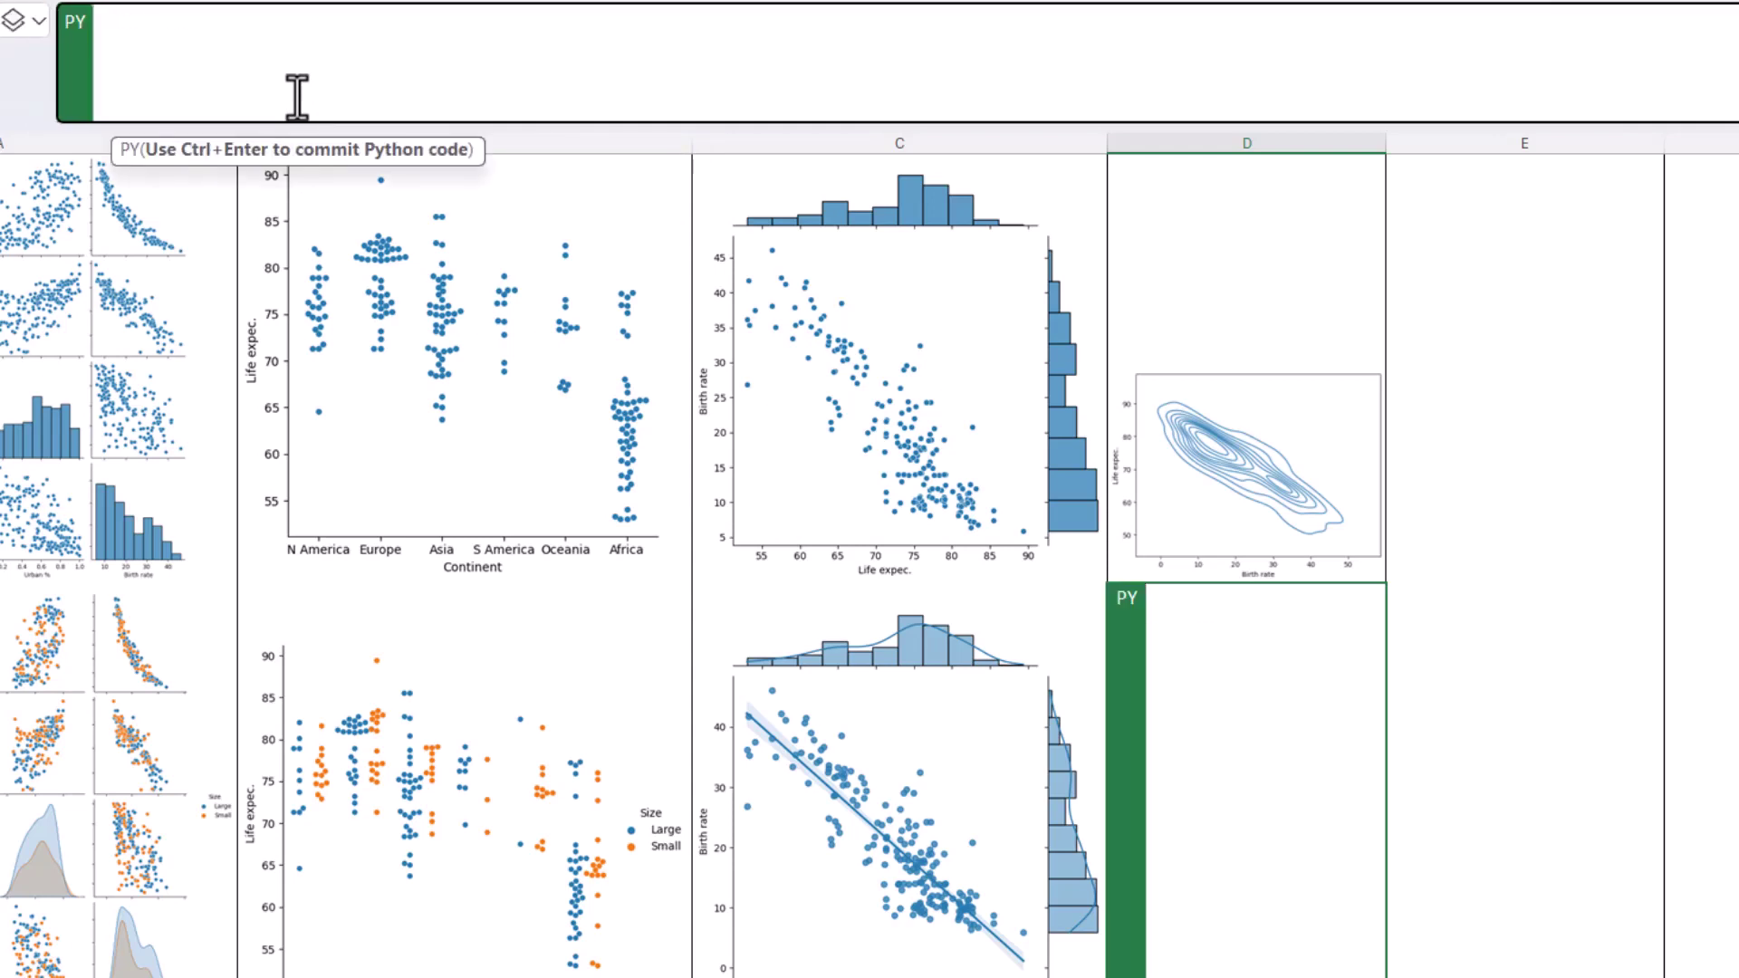
key("ctrl+v")
key("ctrl+Return")
left_click(1400, 271)
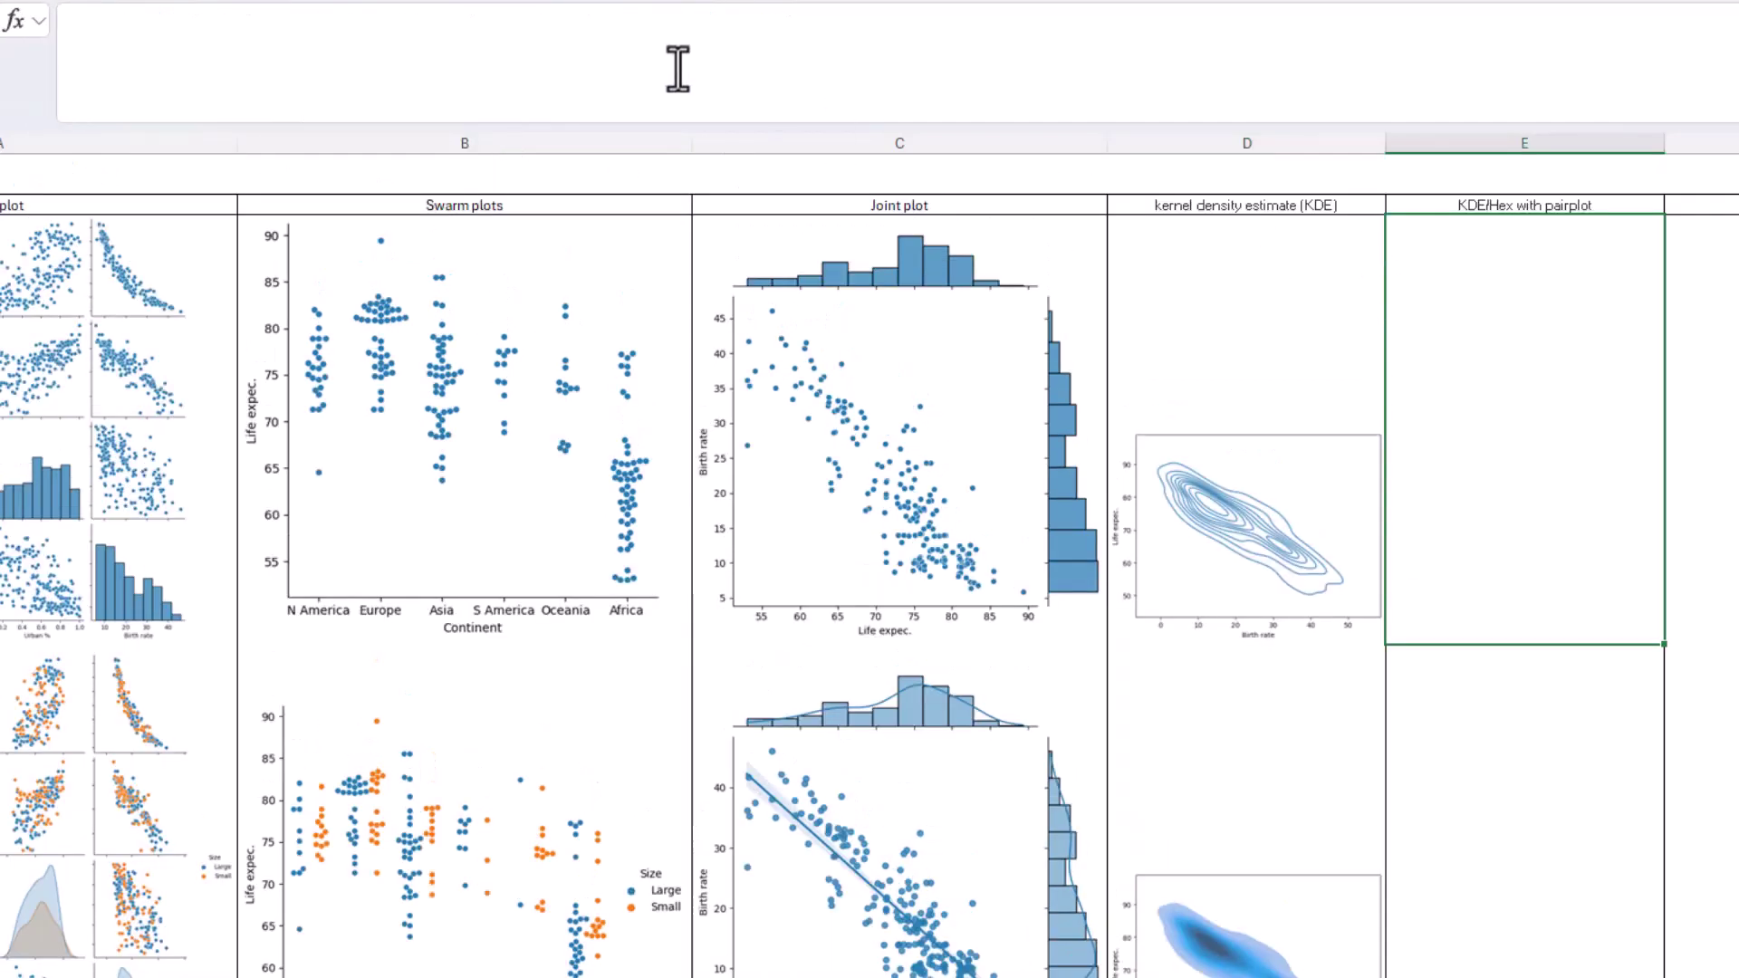
Copy the regression jointplot code from C5.
left_click(867, 446)
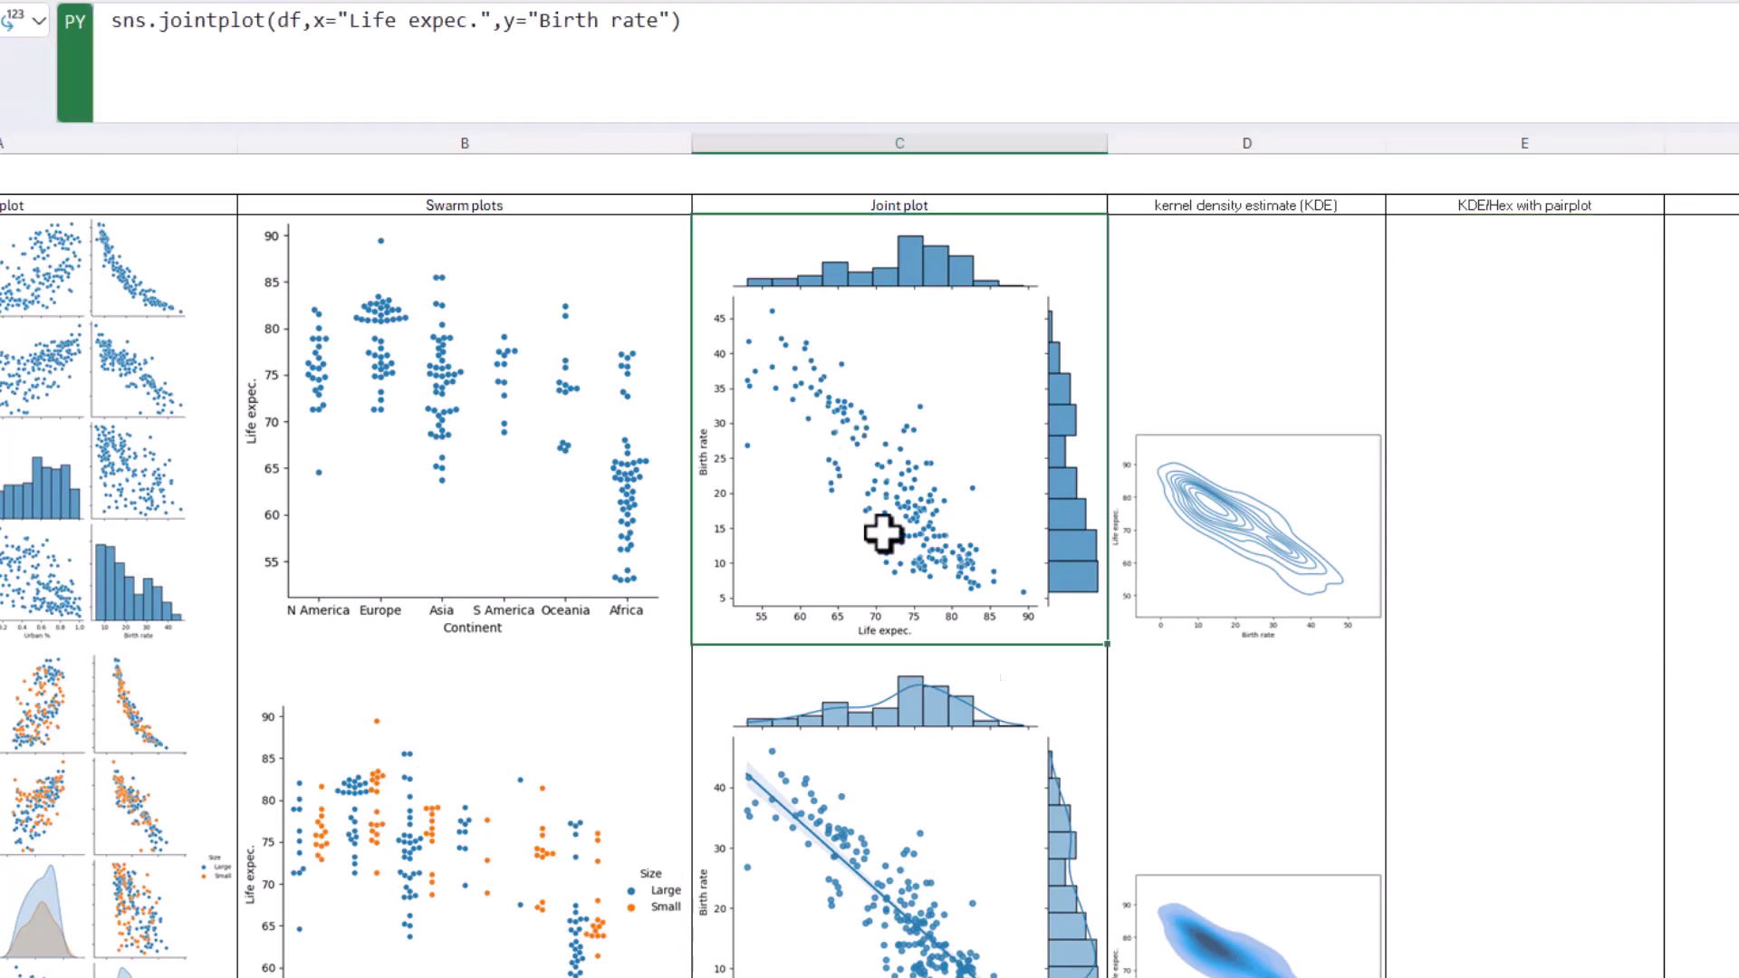
left_click(1269, 871)
left_click(1464, 445)
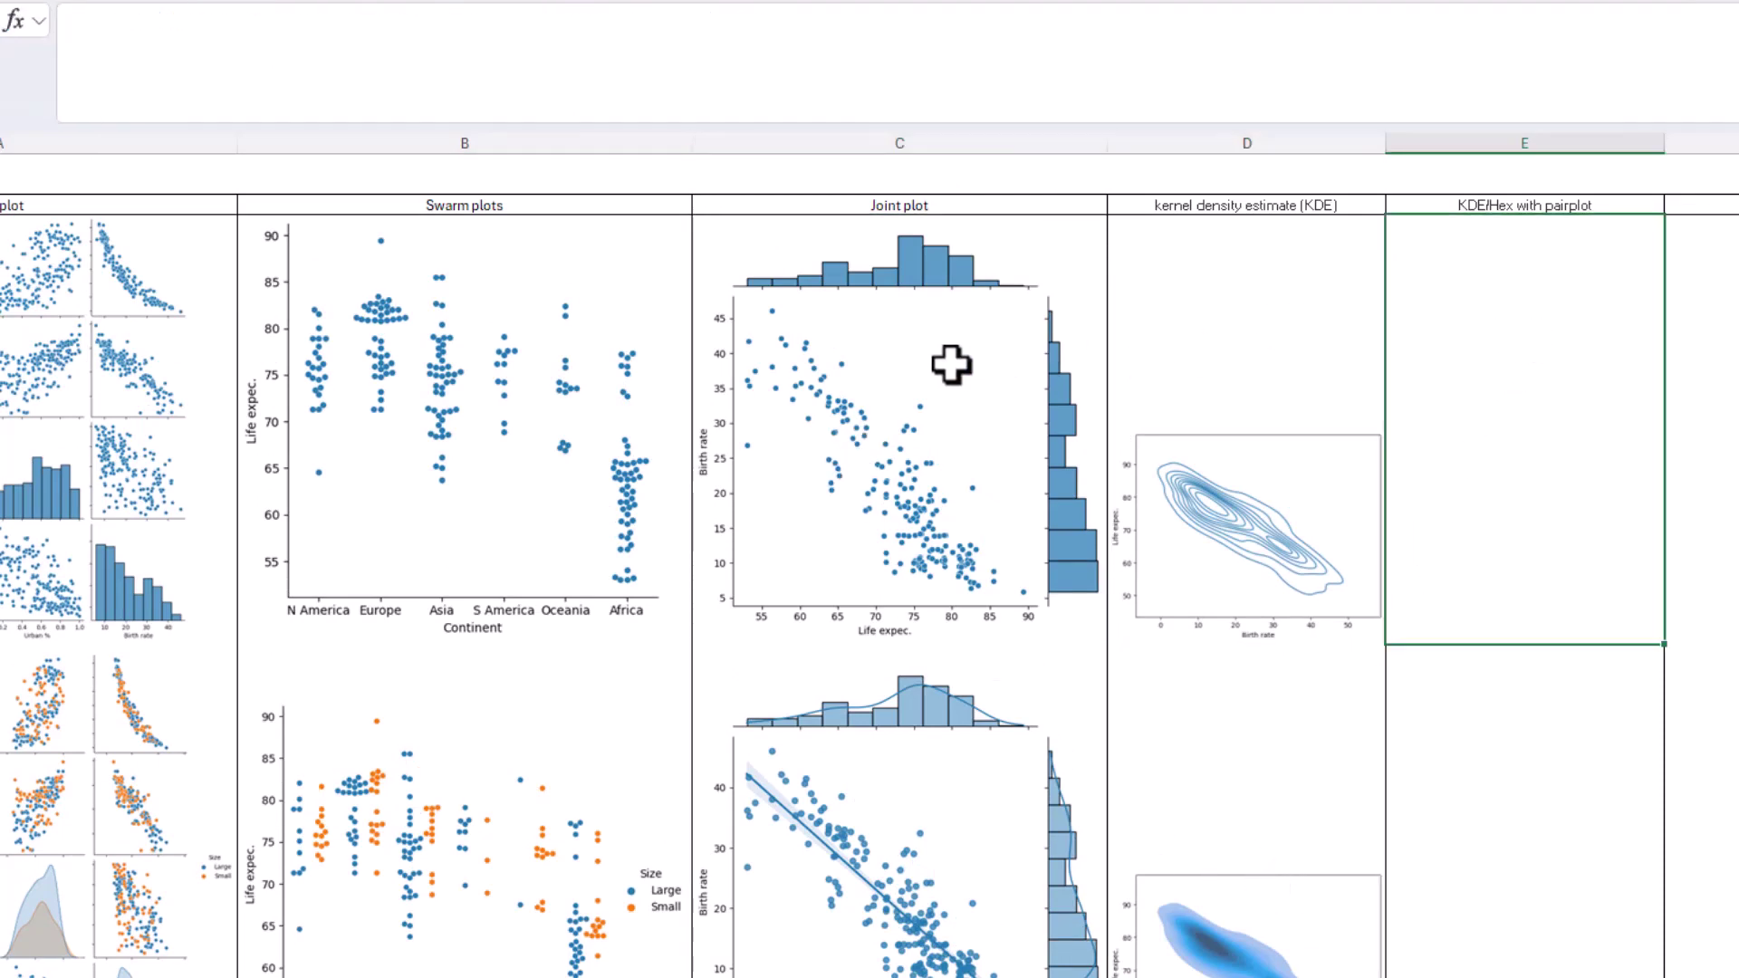
left_click(951, 361)
left_click(759, 854)
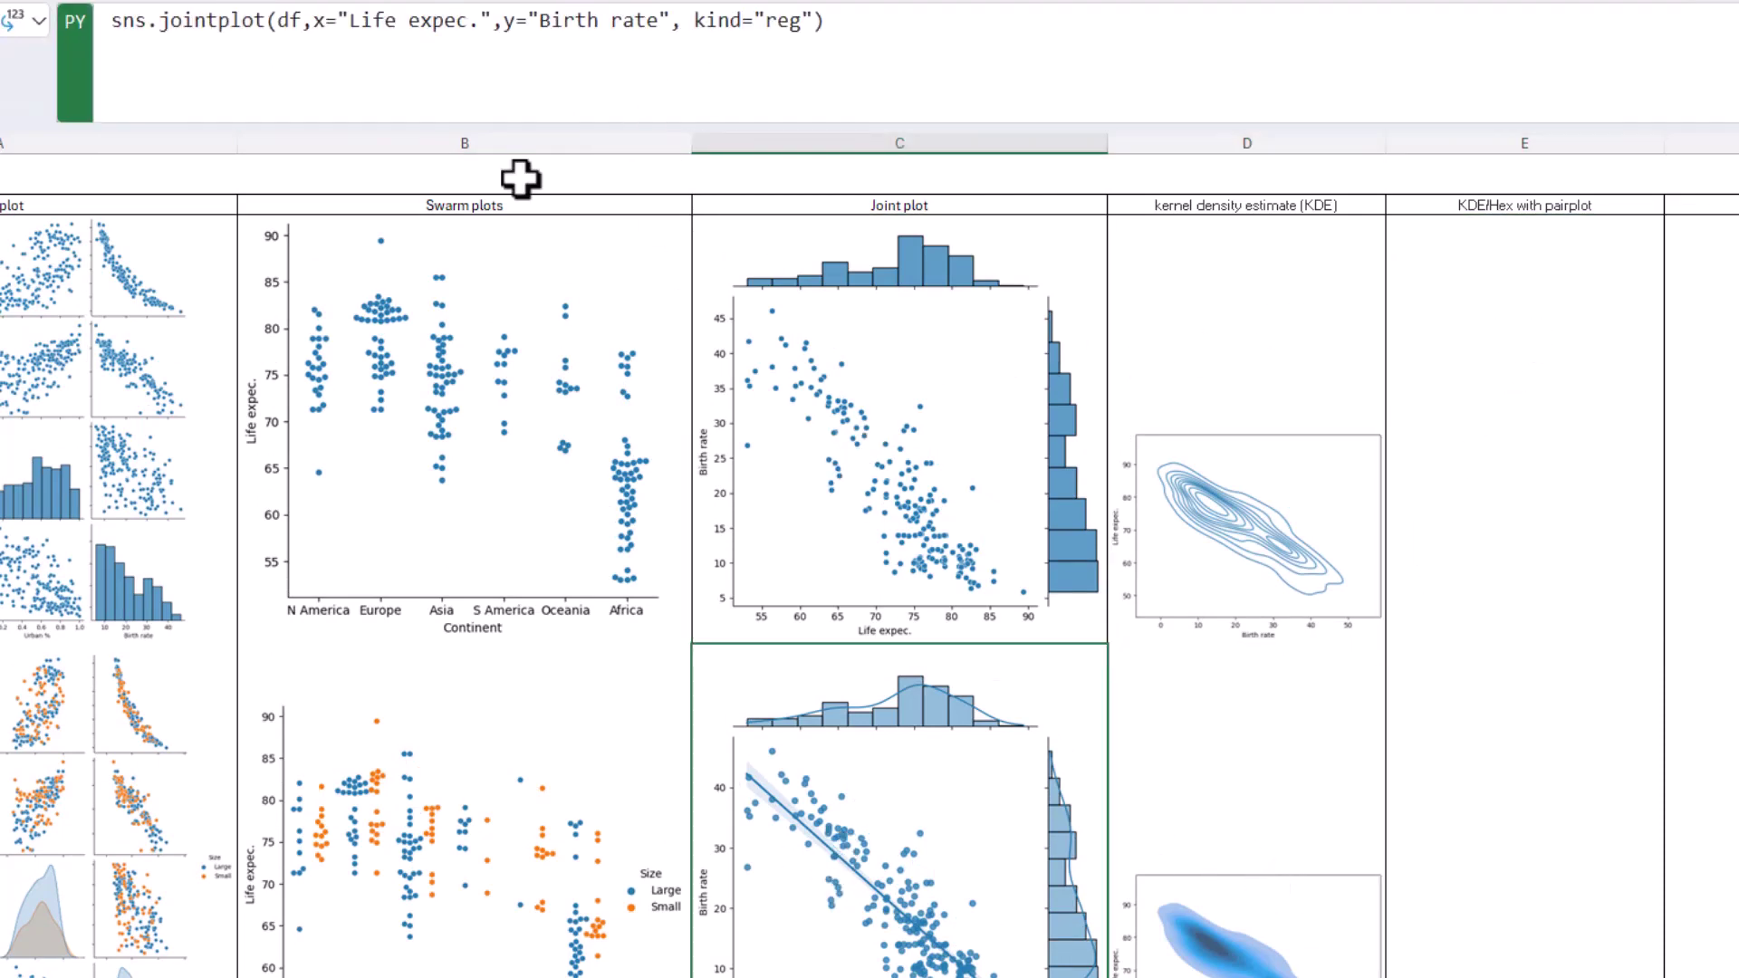
triple_click(900, 30)
key("ctrl+c")
key("ctrl+Return")
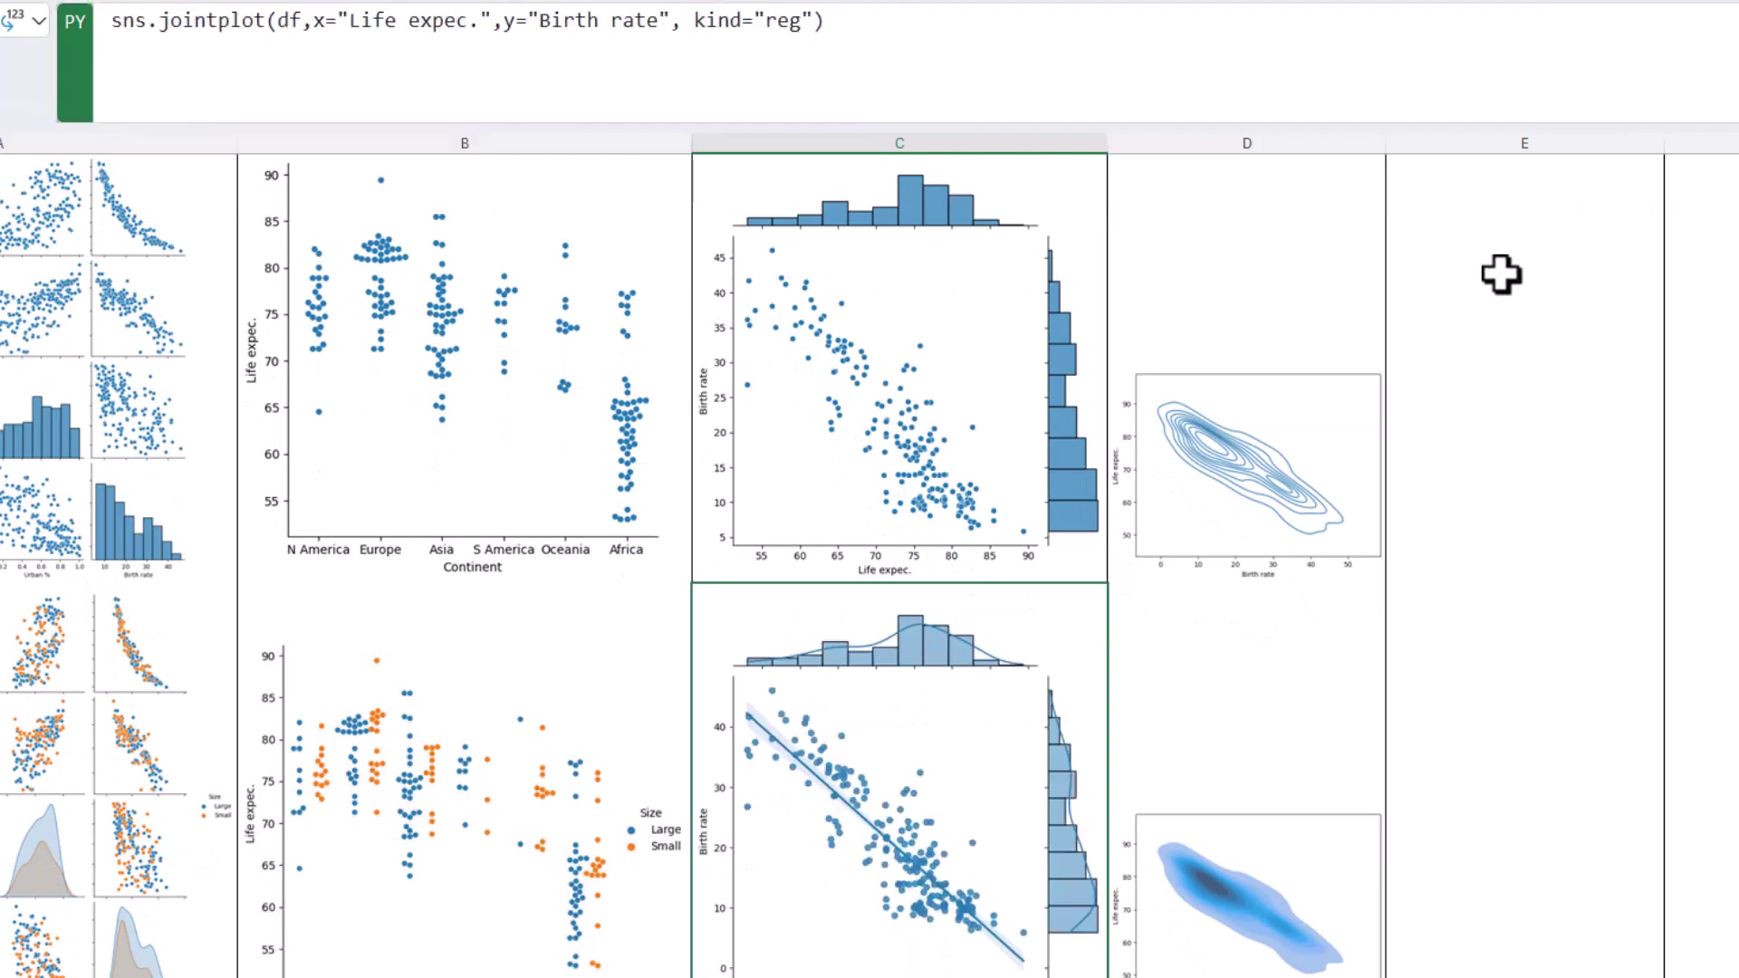
scroll(1499, 271, "up", 1)
Run the jointplot in E4 with kind="kde" and fill=True, shown as a picture.
left_click(1491, 314)
left_click(139, 36)
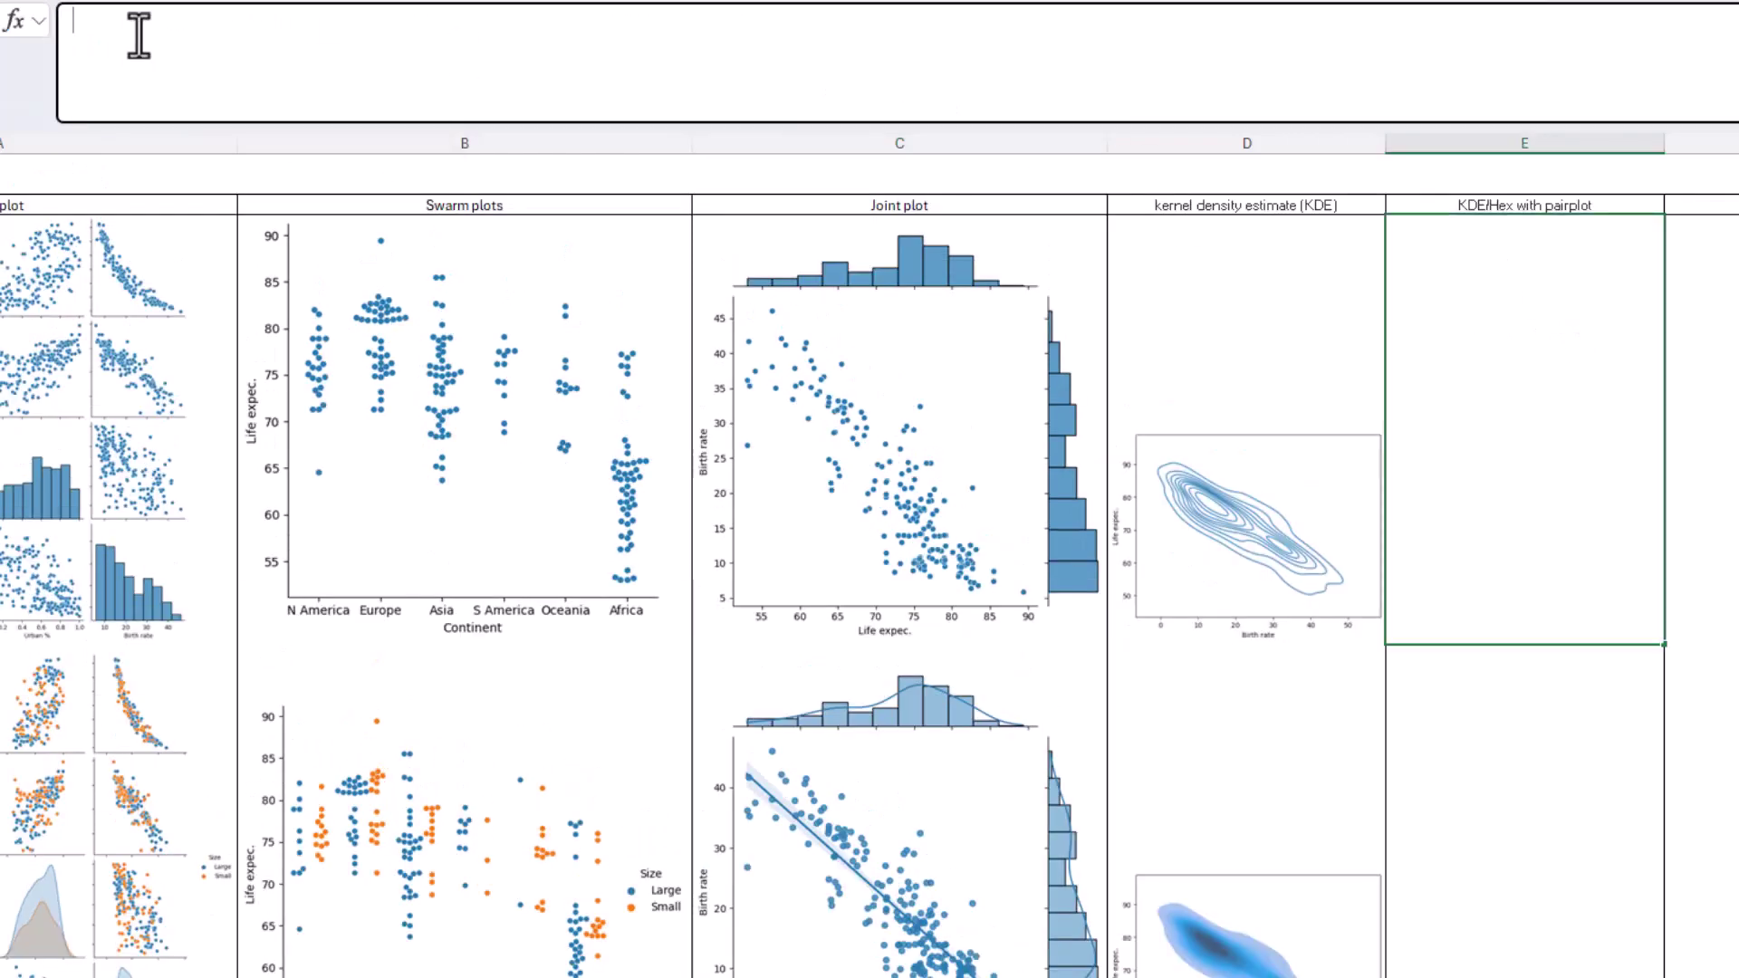
key("ctrl+alt+shift+p")
key("ctrl+v")
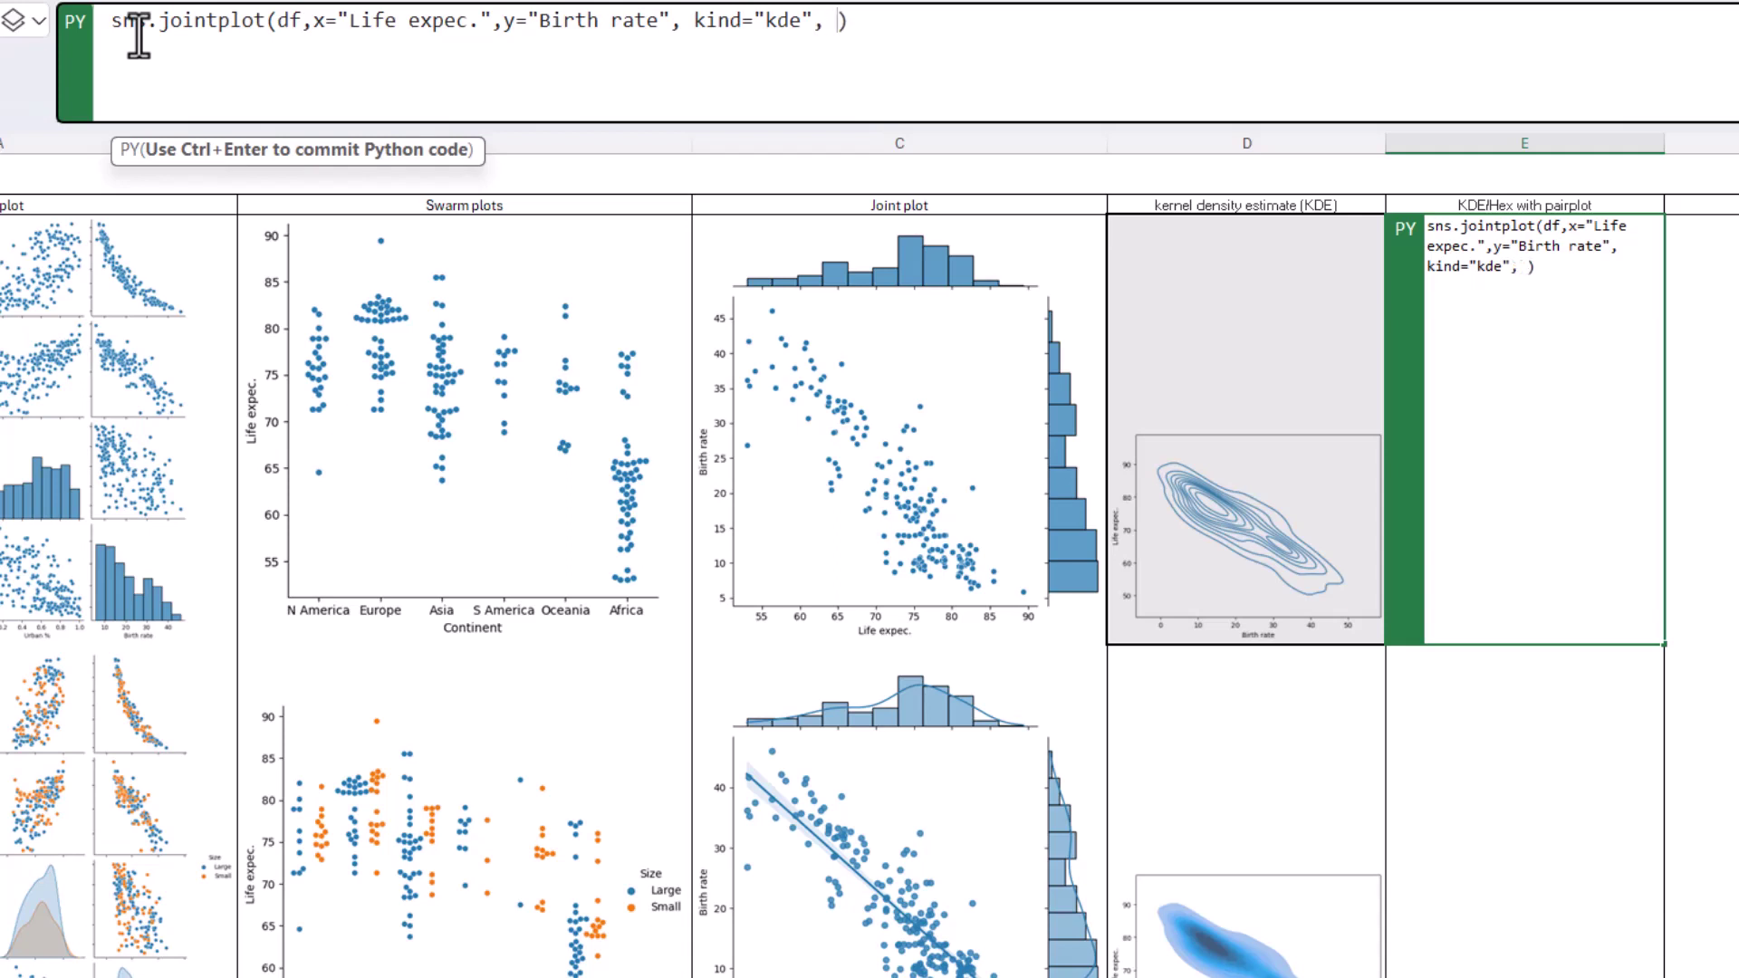
type("fill=True")
key("ctrl+Return")
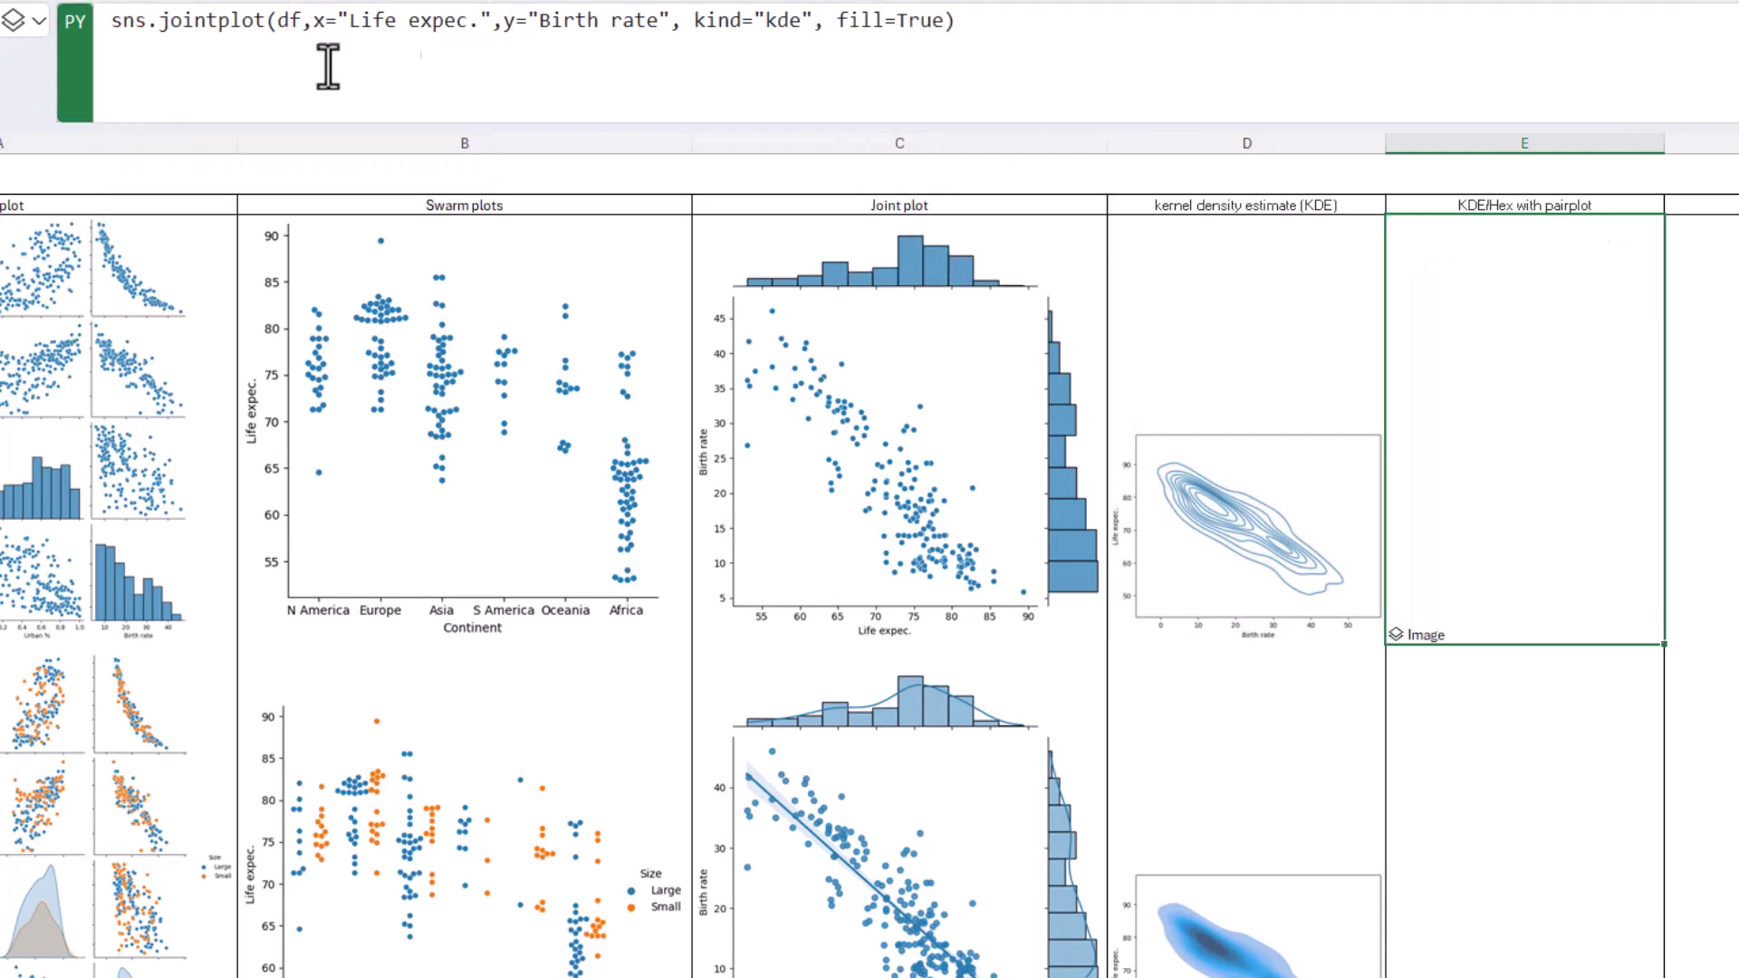
left_click(28, 20)
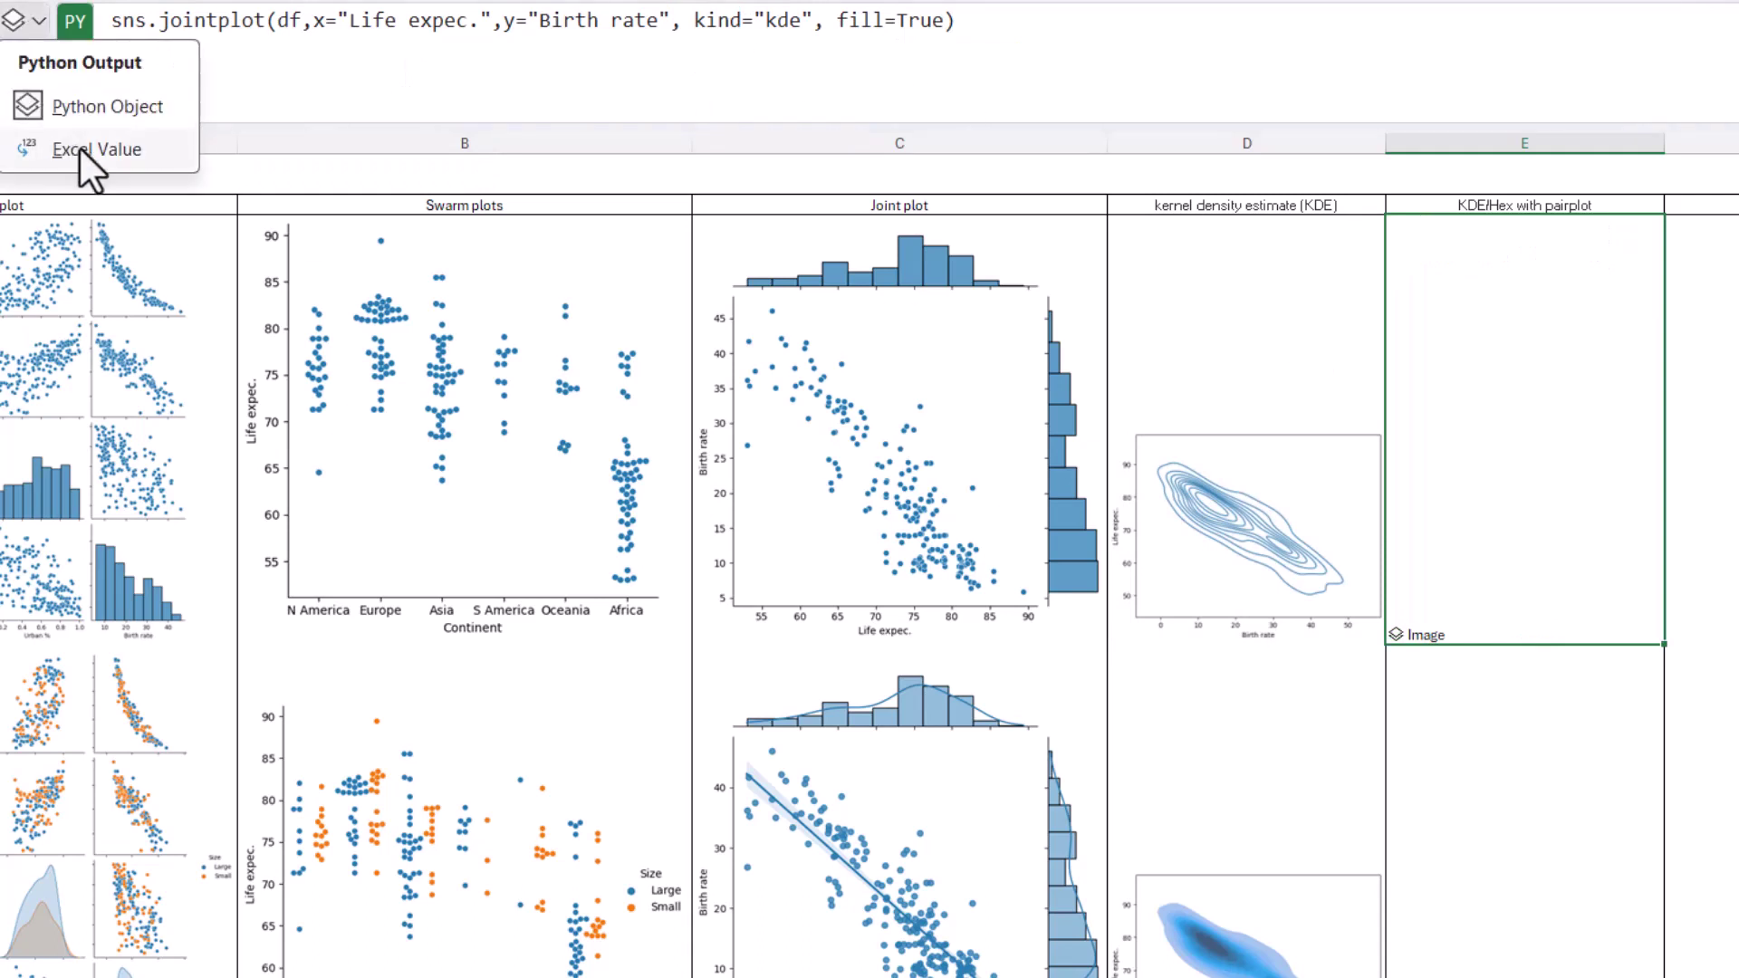
left_click(91, 147)
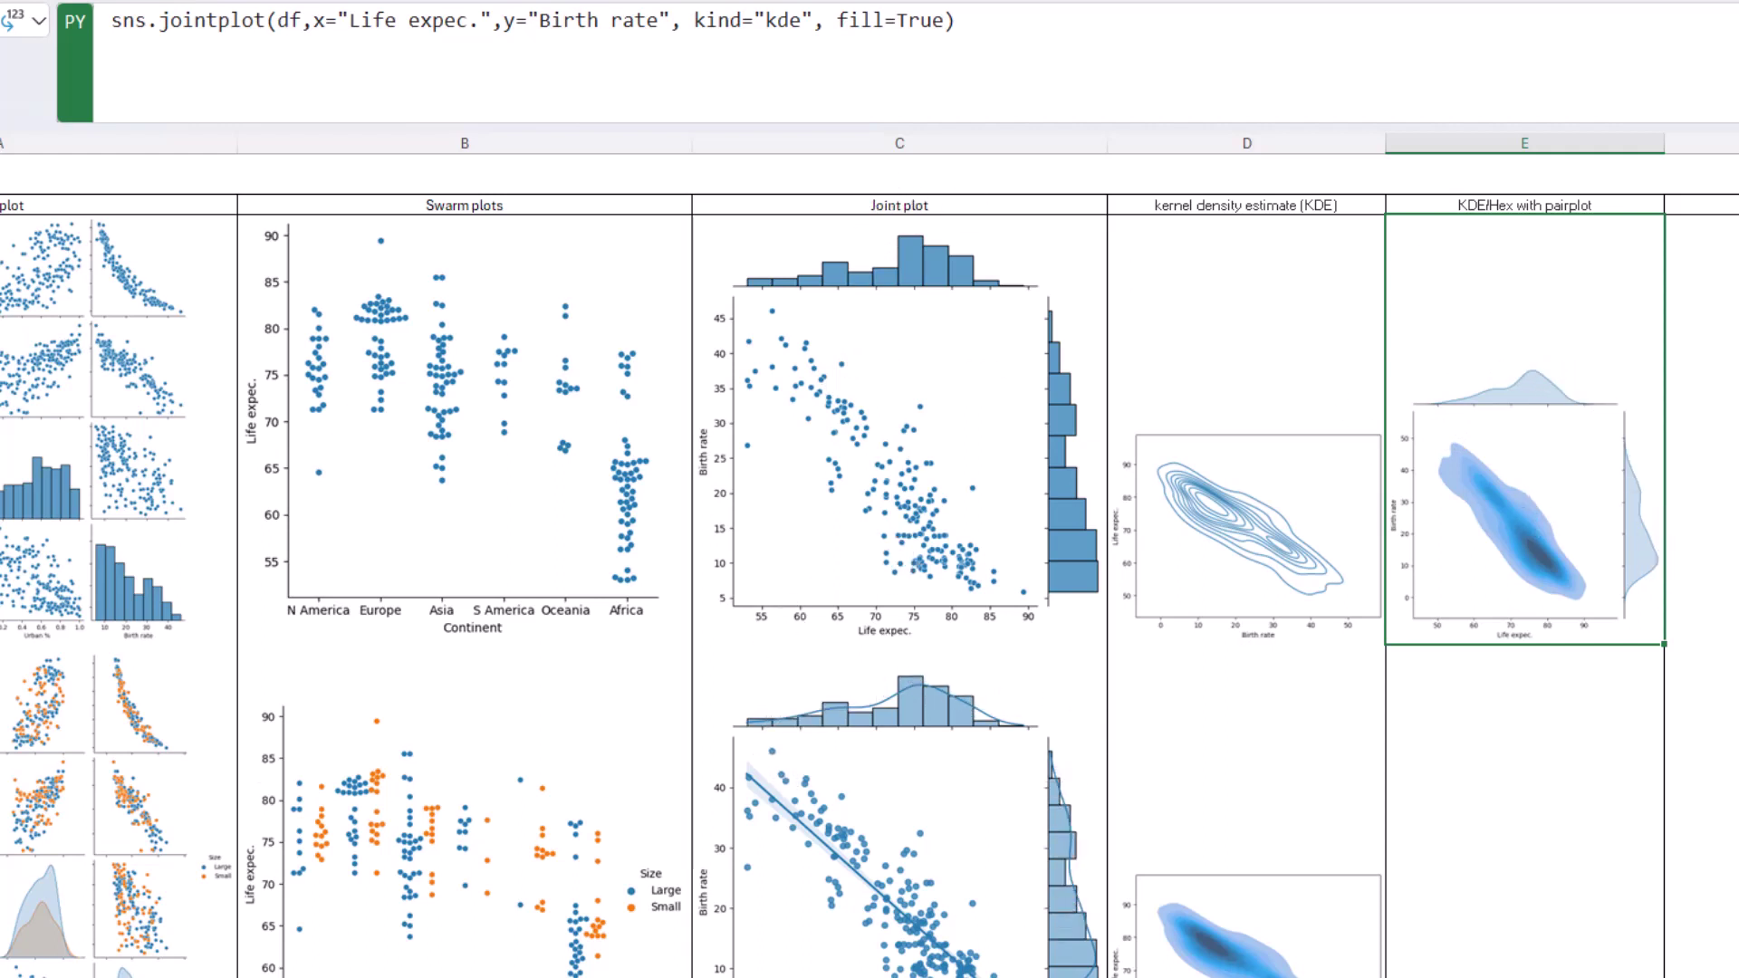
left_click(1449, 865)
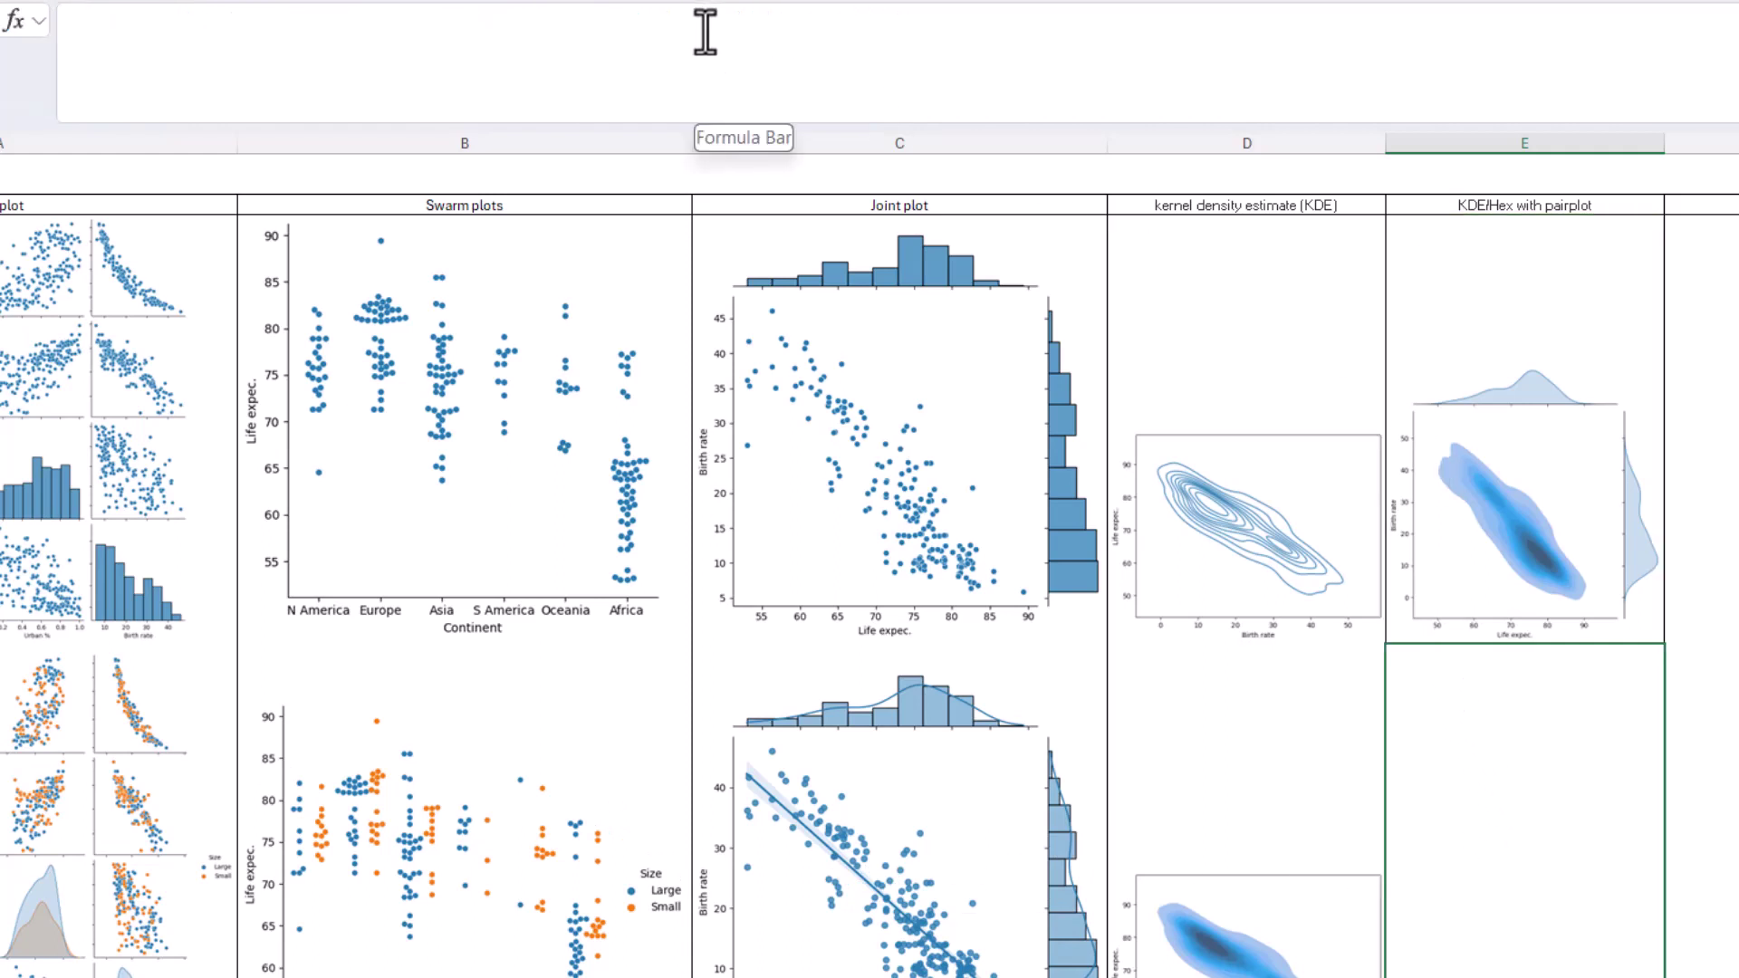
Paste the KDE jointplot code into E5 as Python, change kind to "hex" and run it.
left_click(1479, 387)
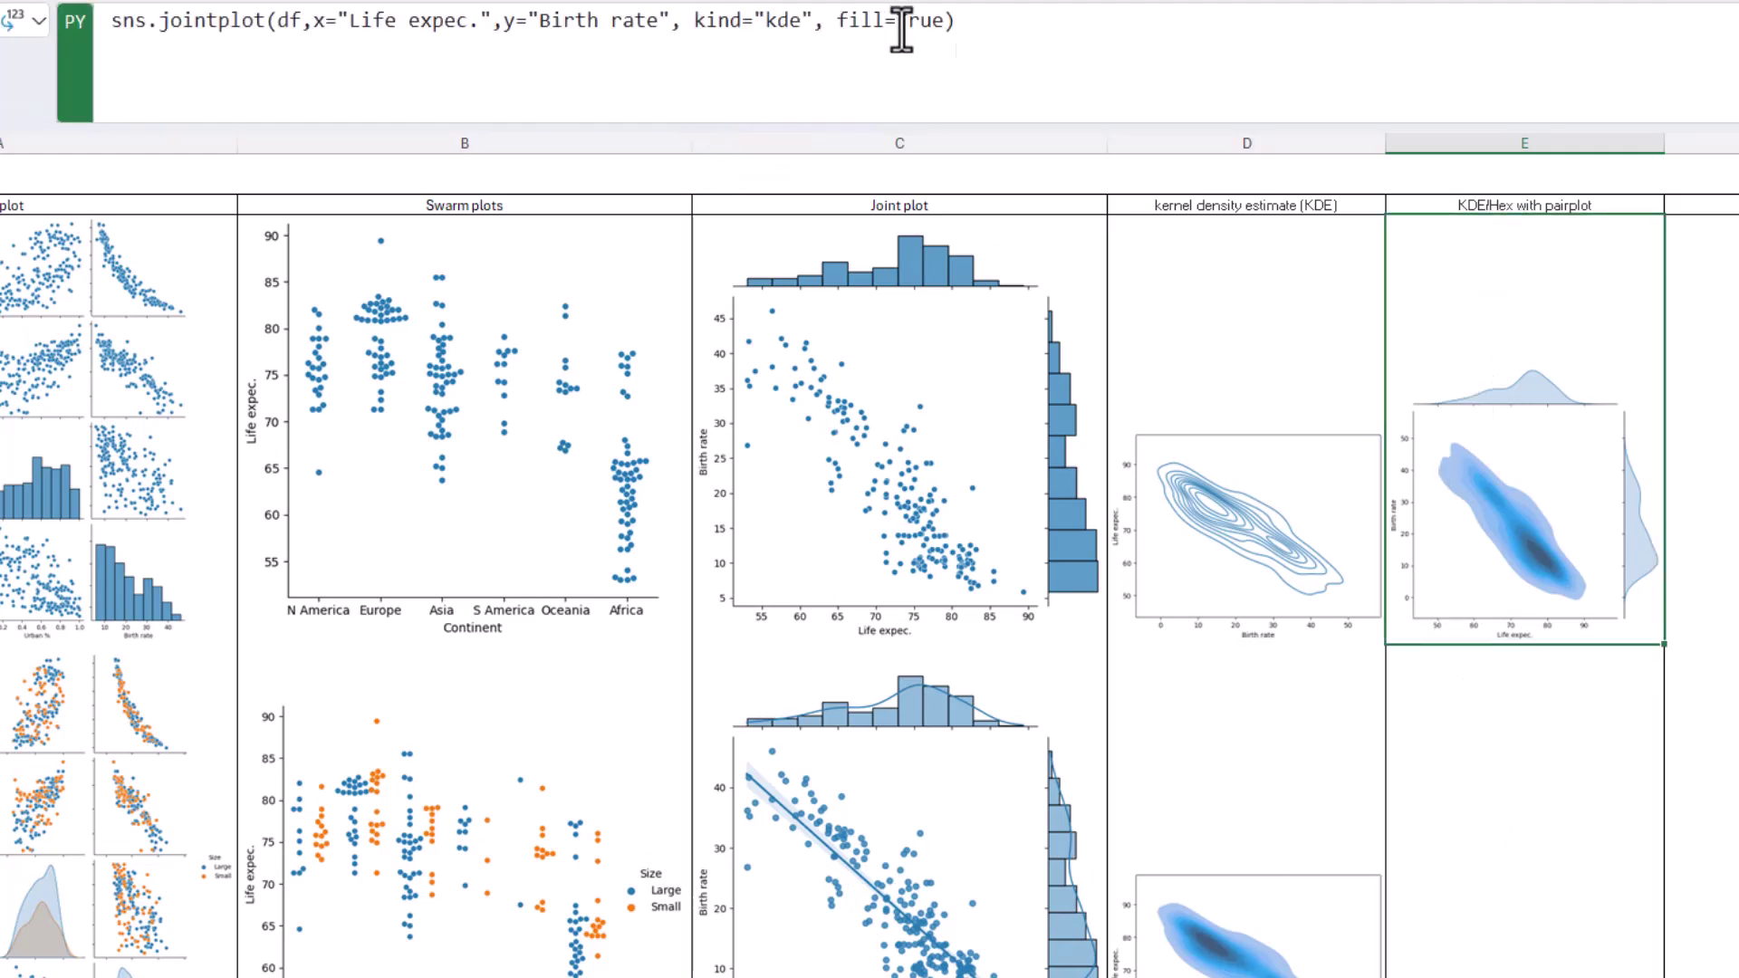
left_click_drag(1044, 37, 79, 14)
key("ctrl+c")
key("ctrl+Return")
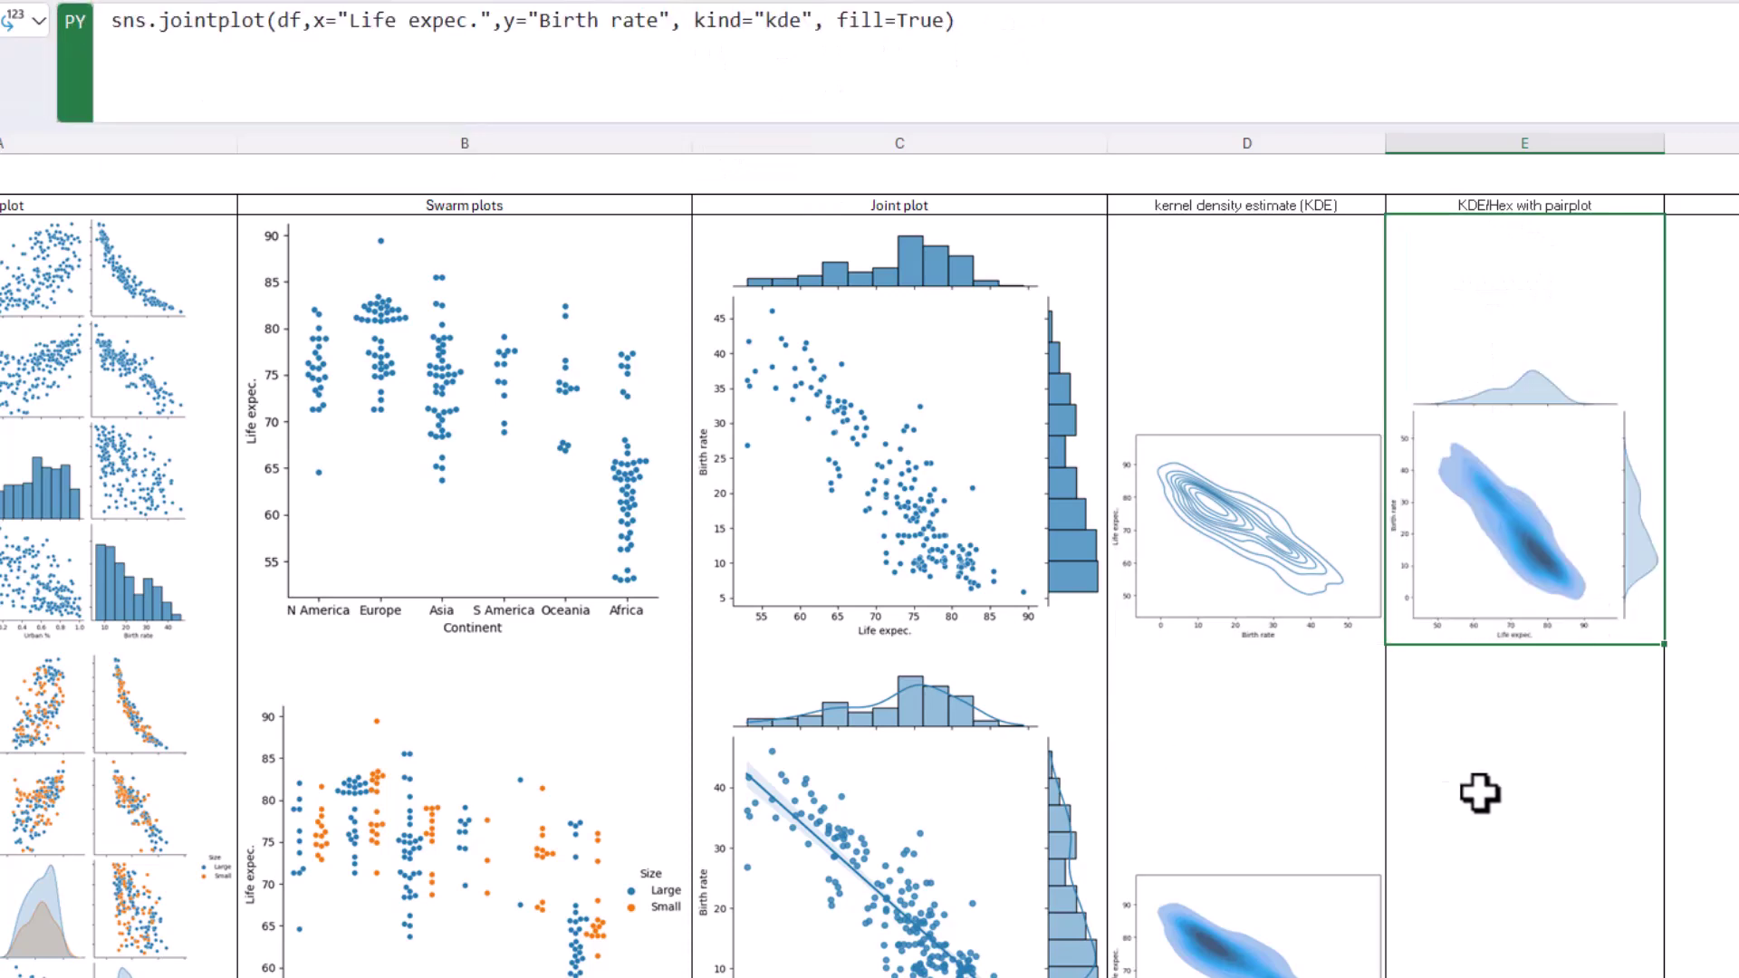
left_click(1479, 792)
scroll(745, 181, "down", 1)
left_click(754, 76)
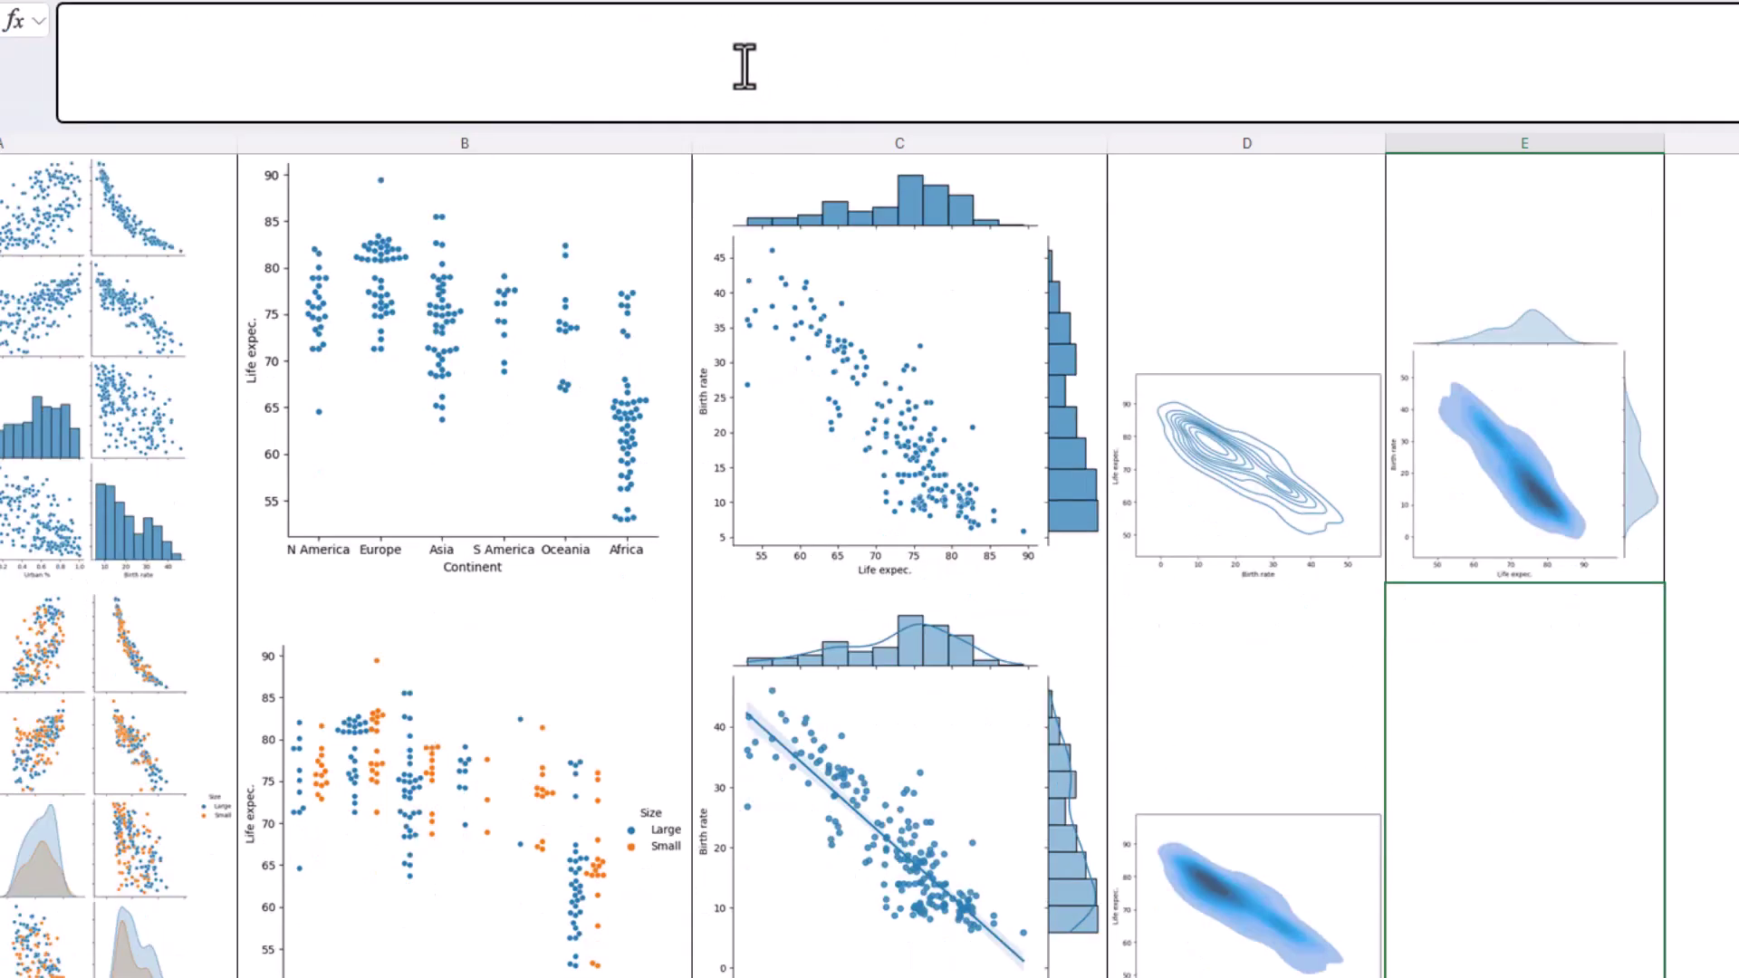
key("ctrl+alt+shift+p")
key("ctrl+v")
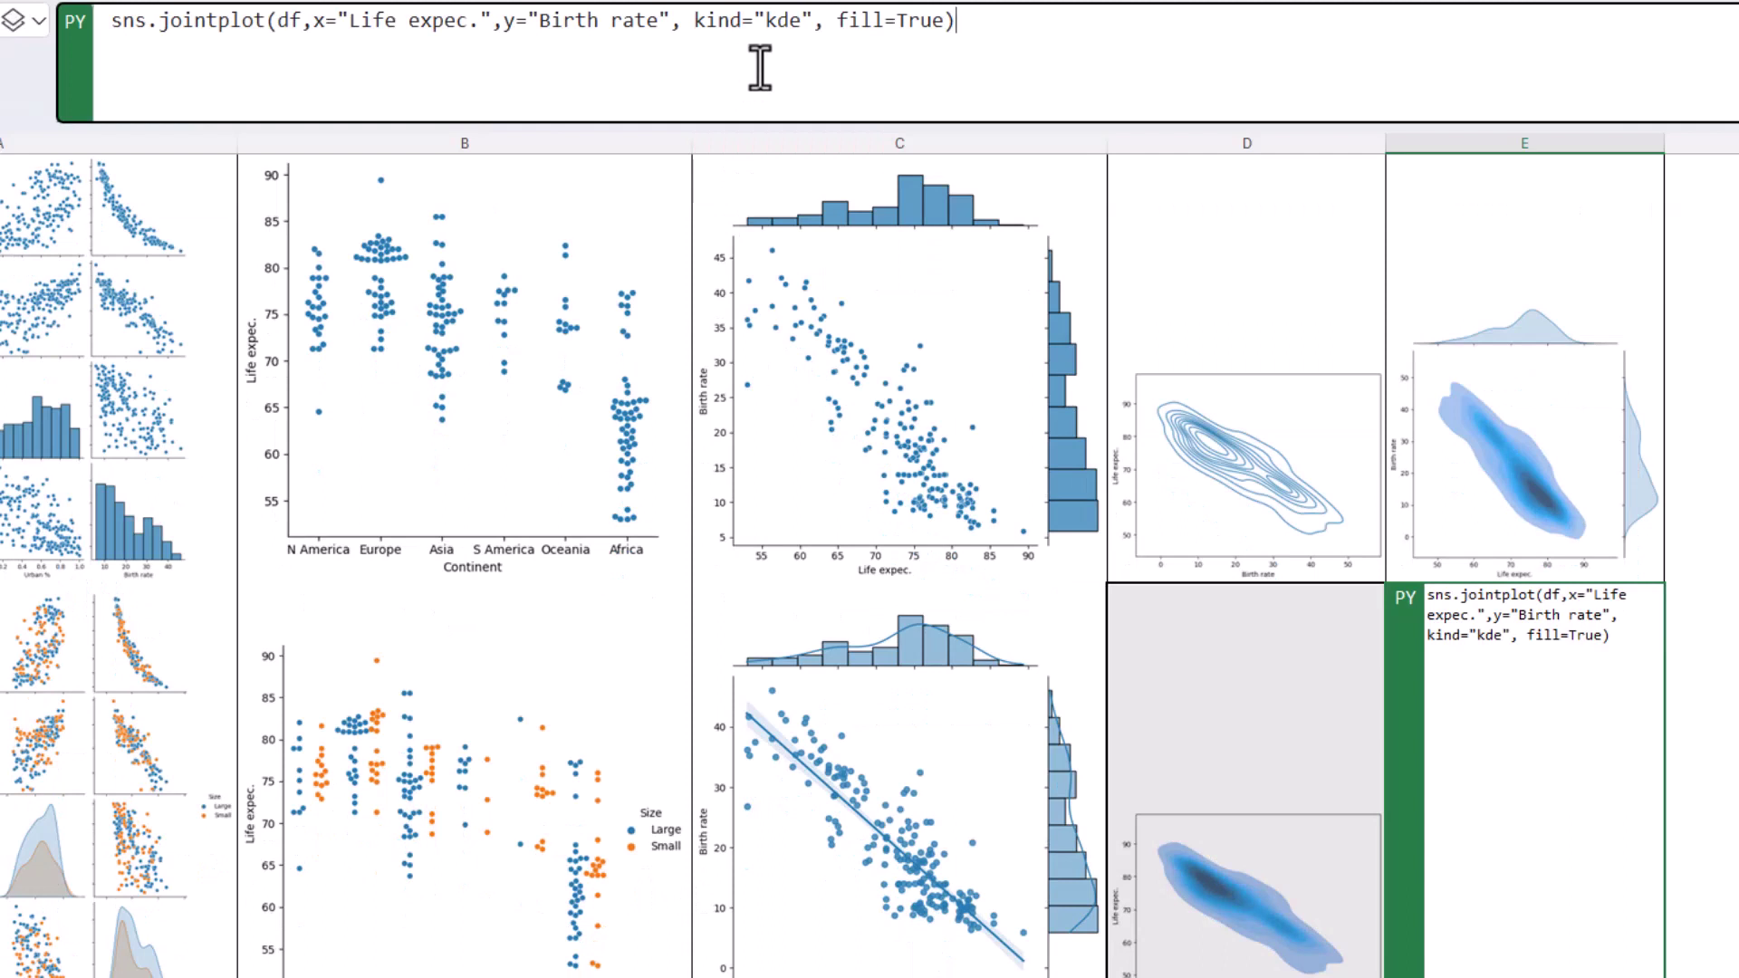
double_click(776, 19)
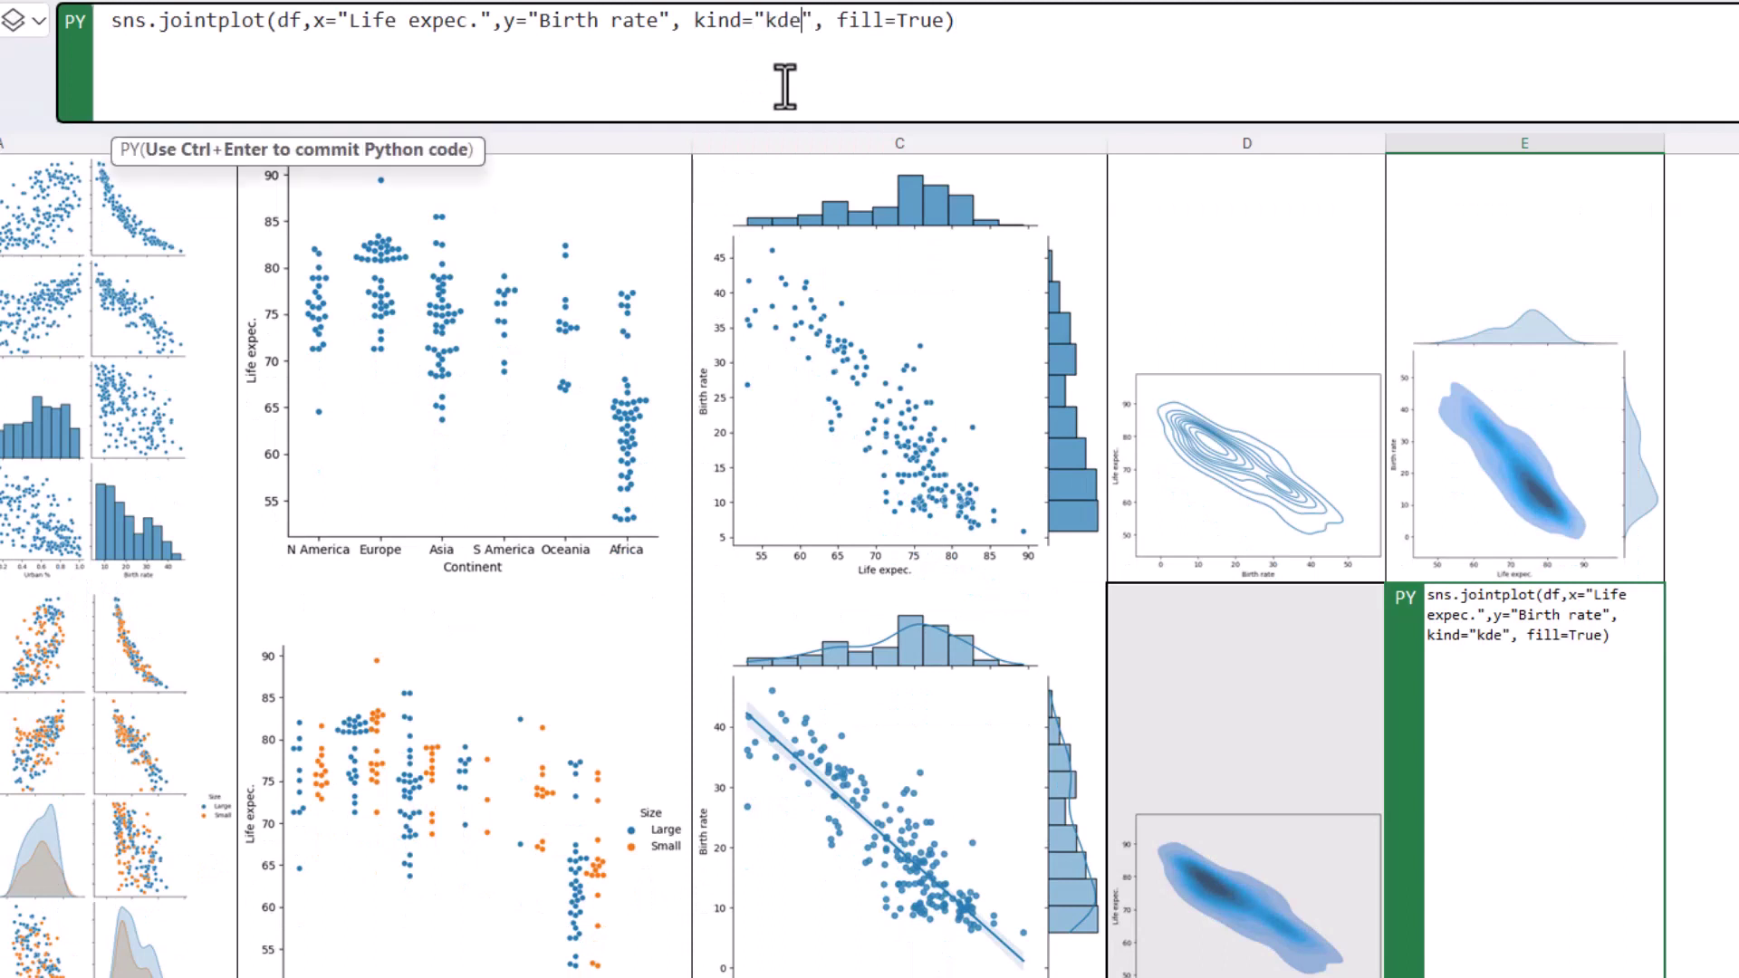
key("shift+Left")
key("shift+Left")
key("shift+Left")
type("hex")
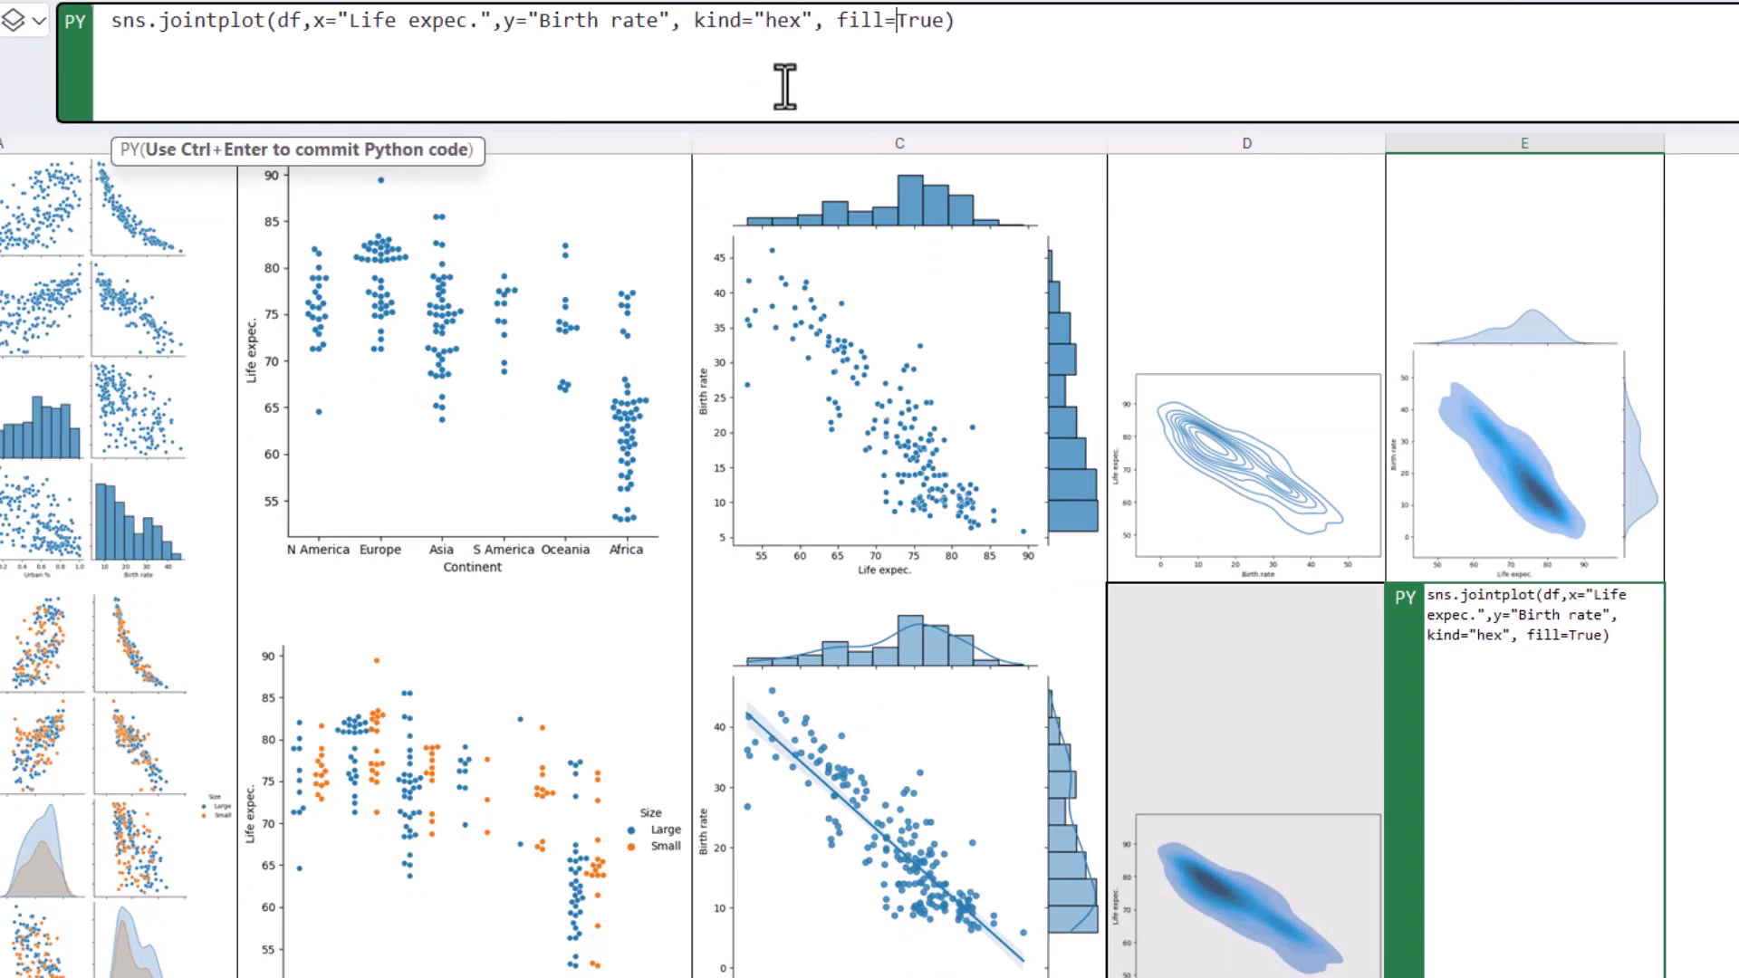
key("ctrl+Return")
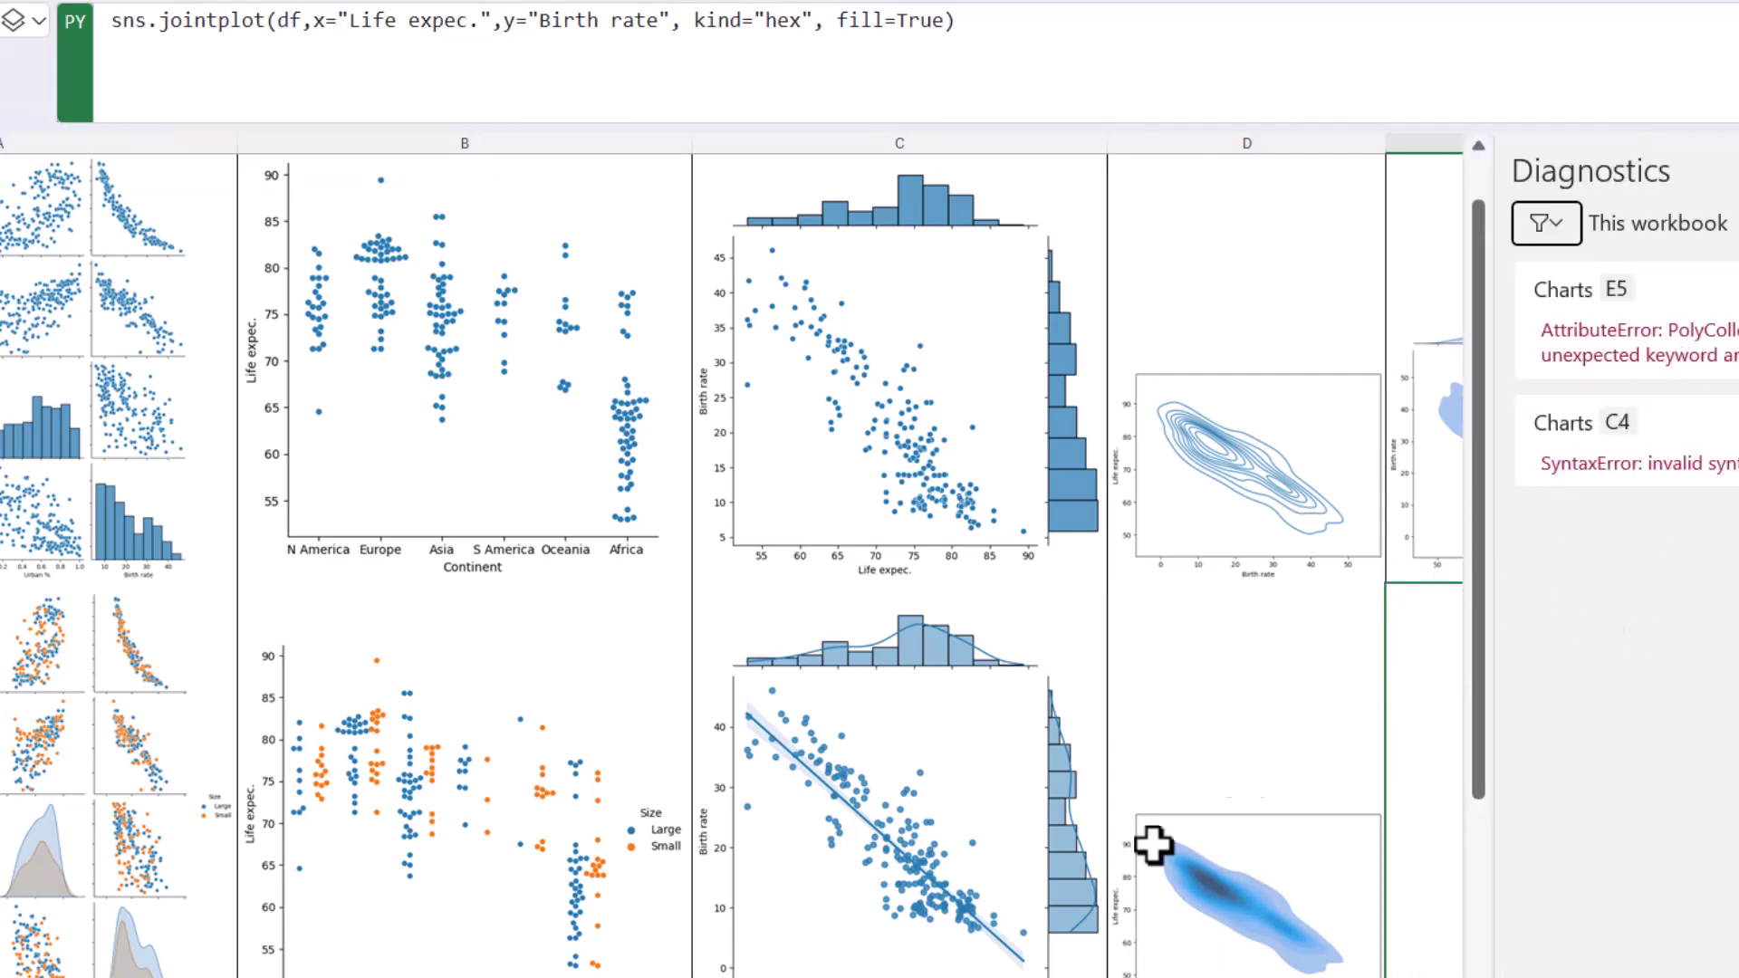
Drop ', fill=True' from the joint plot code and render the hexbin plot of Life expec. vs Birth rate in E5.
scroll(1049, 956, "right", 1)
scroll(906, 392, "right", 5)
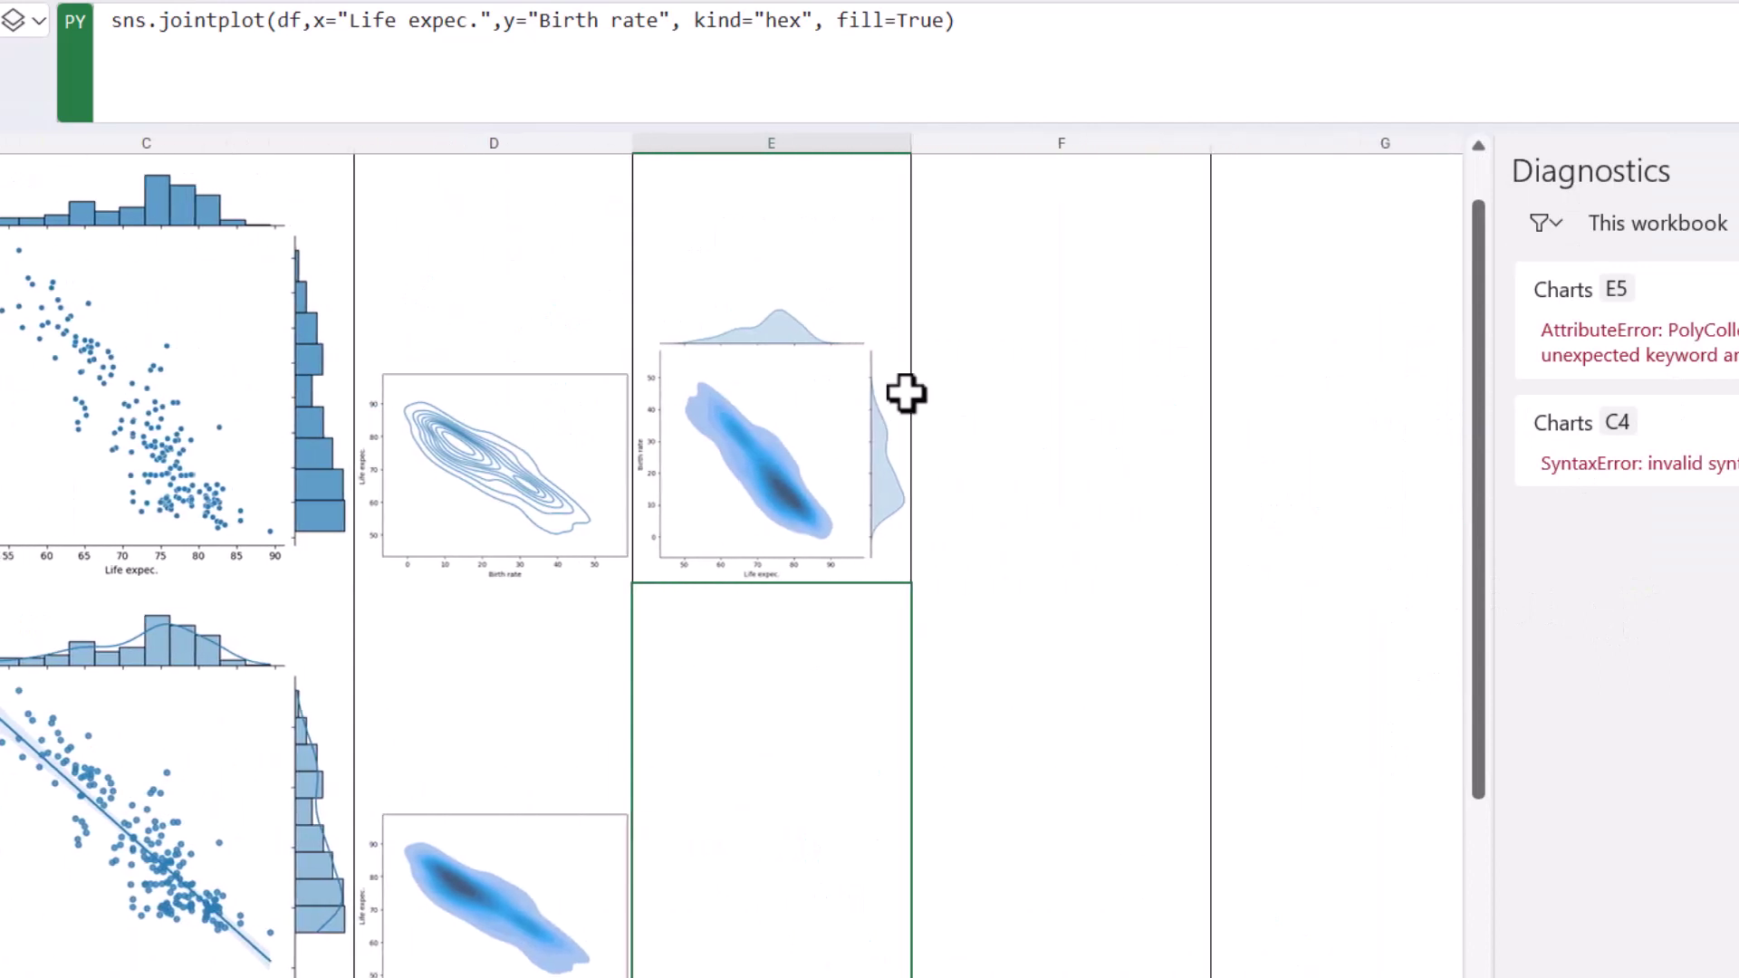
left_click_drag(816, 20, 924, 20)
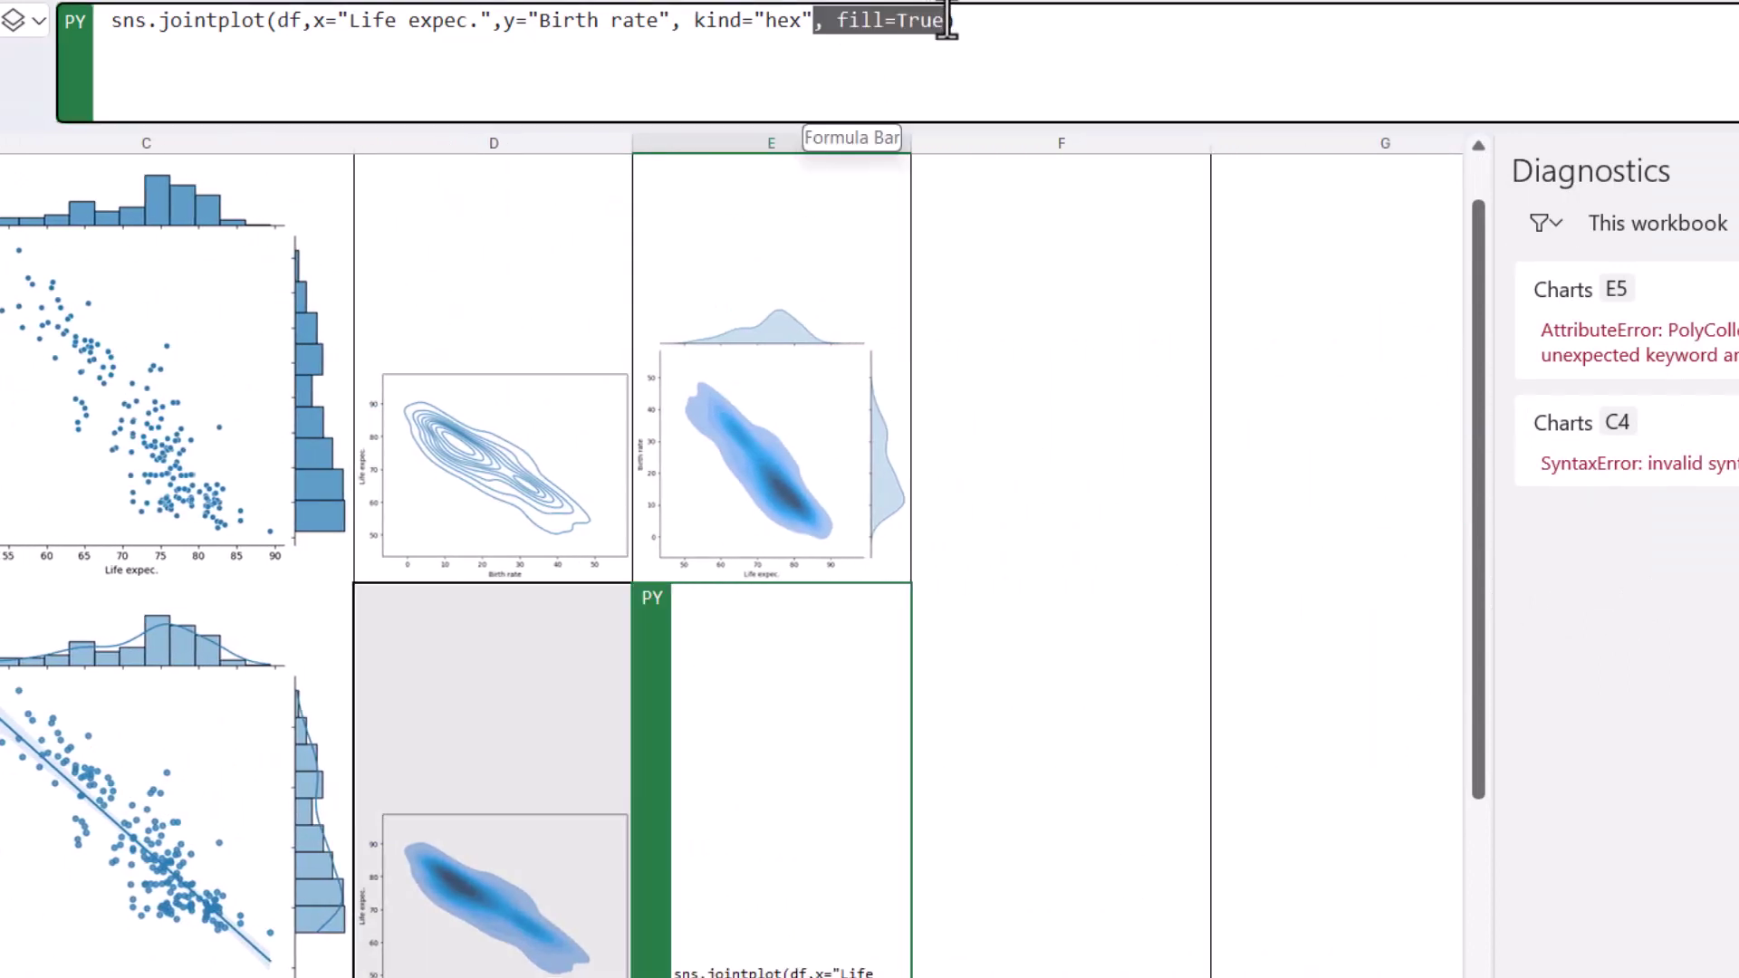
key("Delete")
key("ctrl+Return")
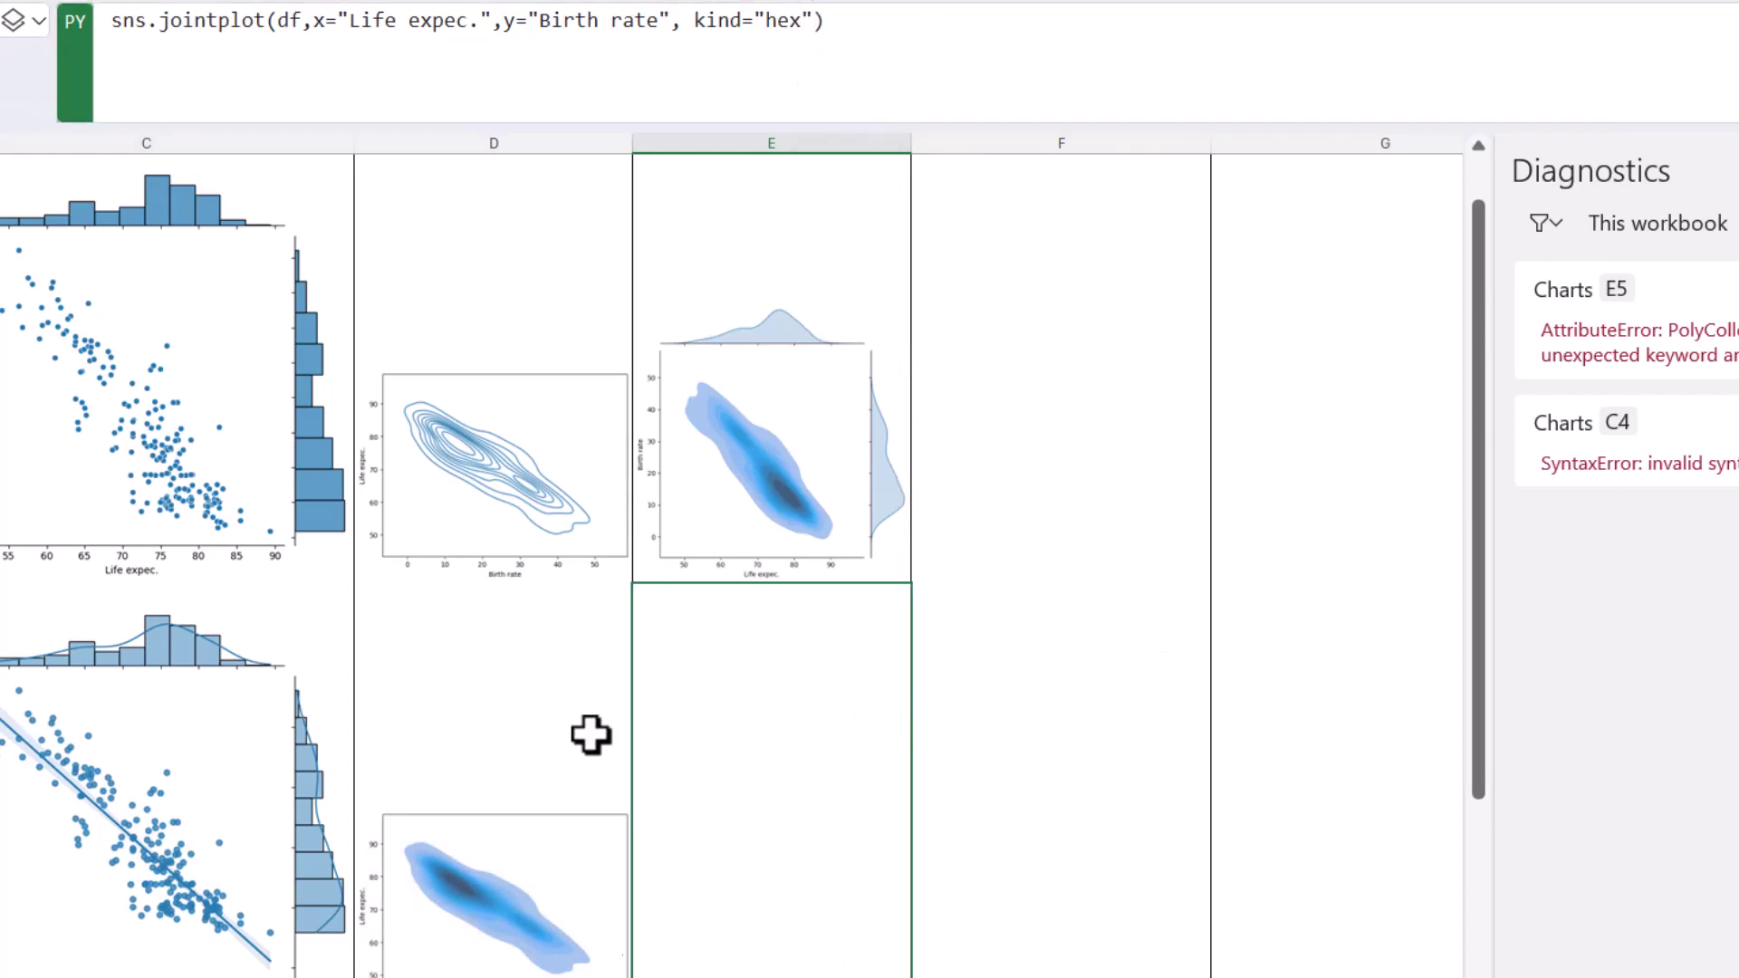
left_click(38, 19)
left_click(105, 150)
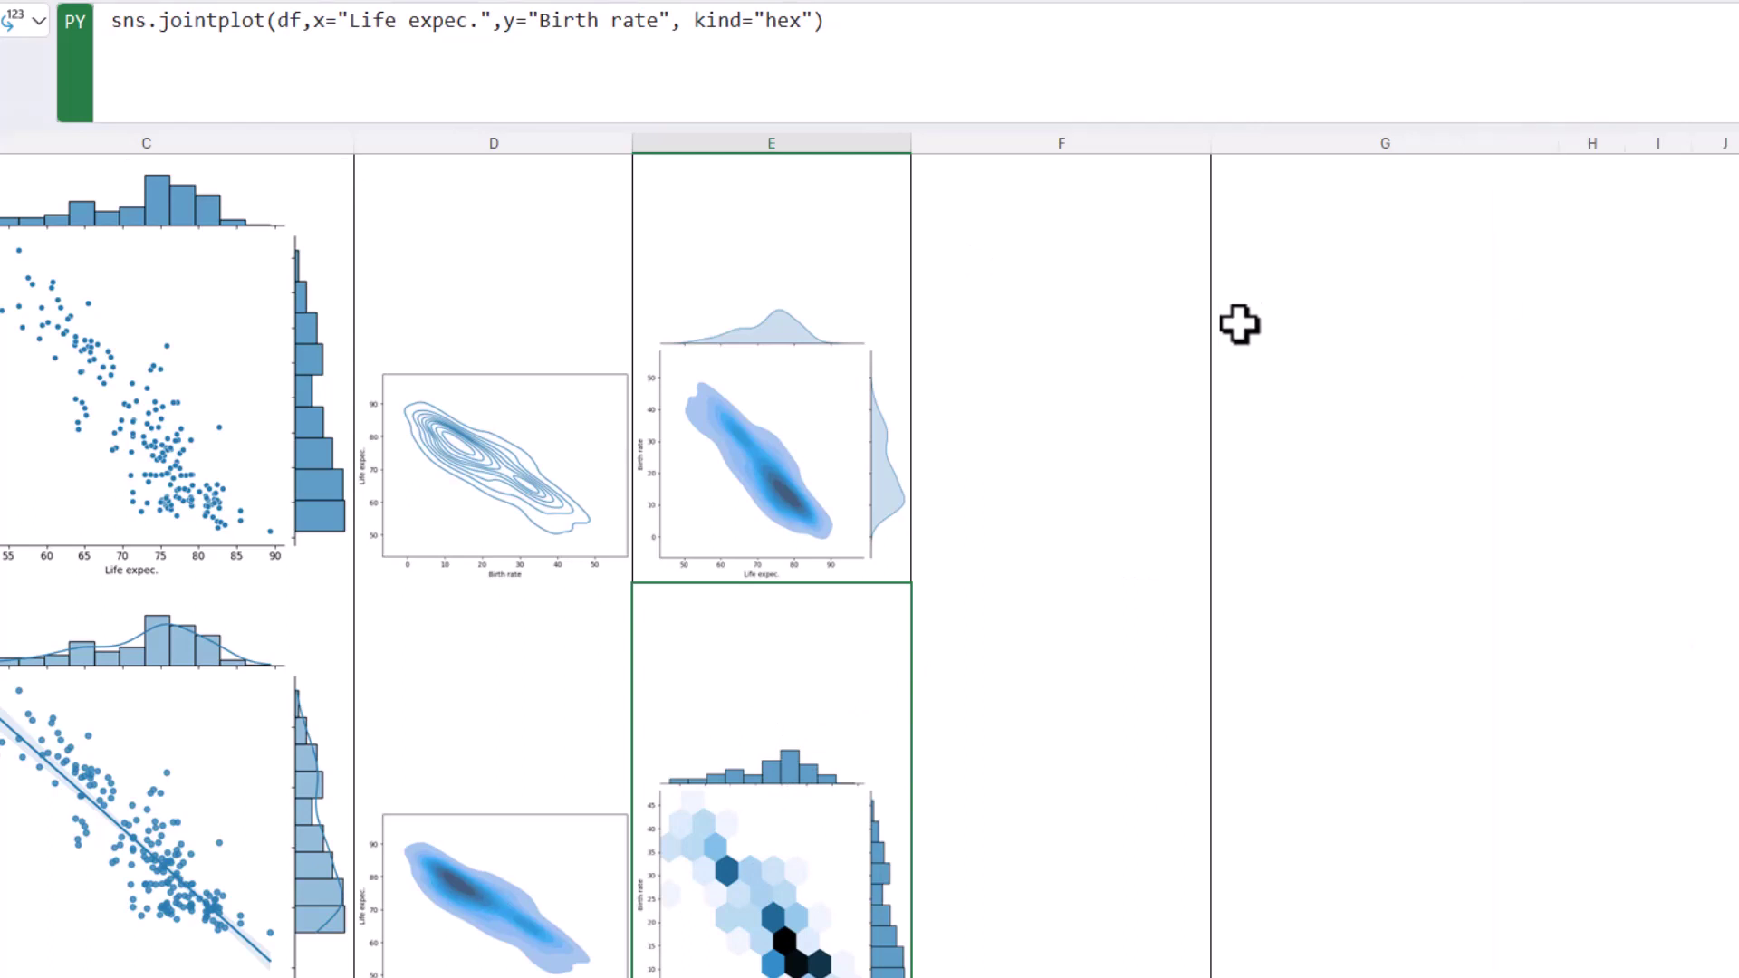
scroll(1178, 317, "up", 1)
scroll(901, 350, "down", 2)
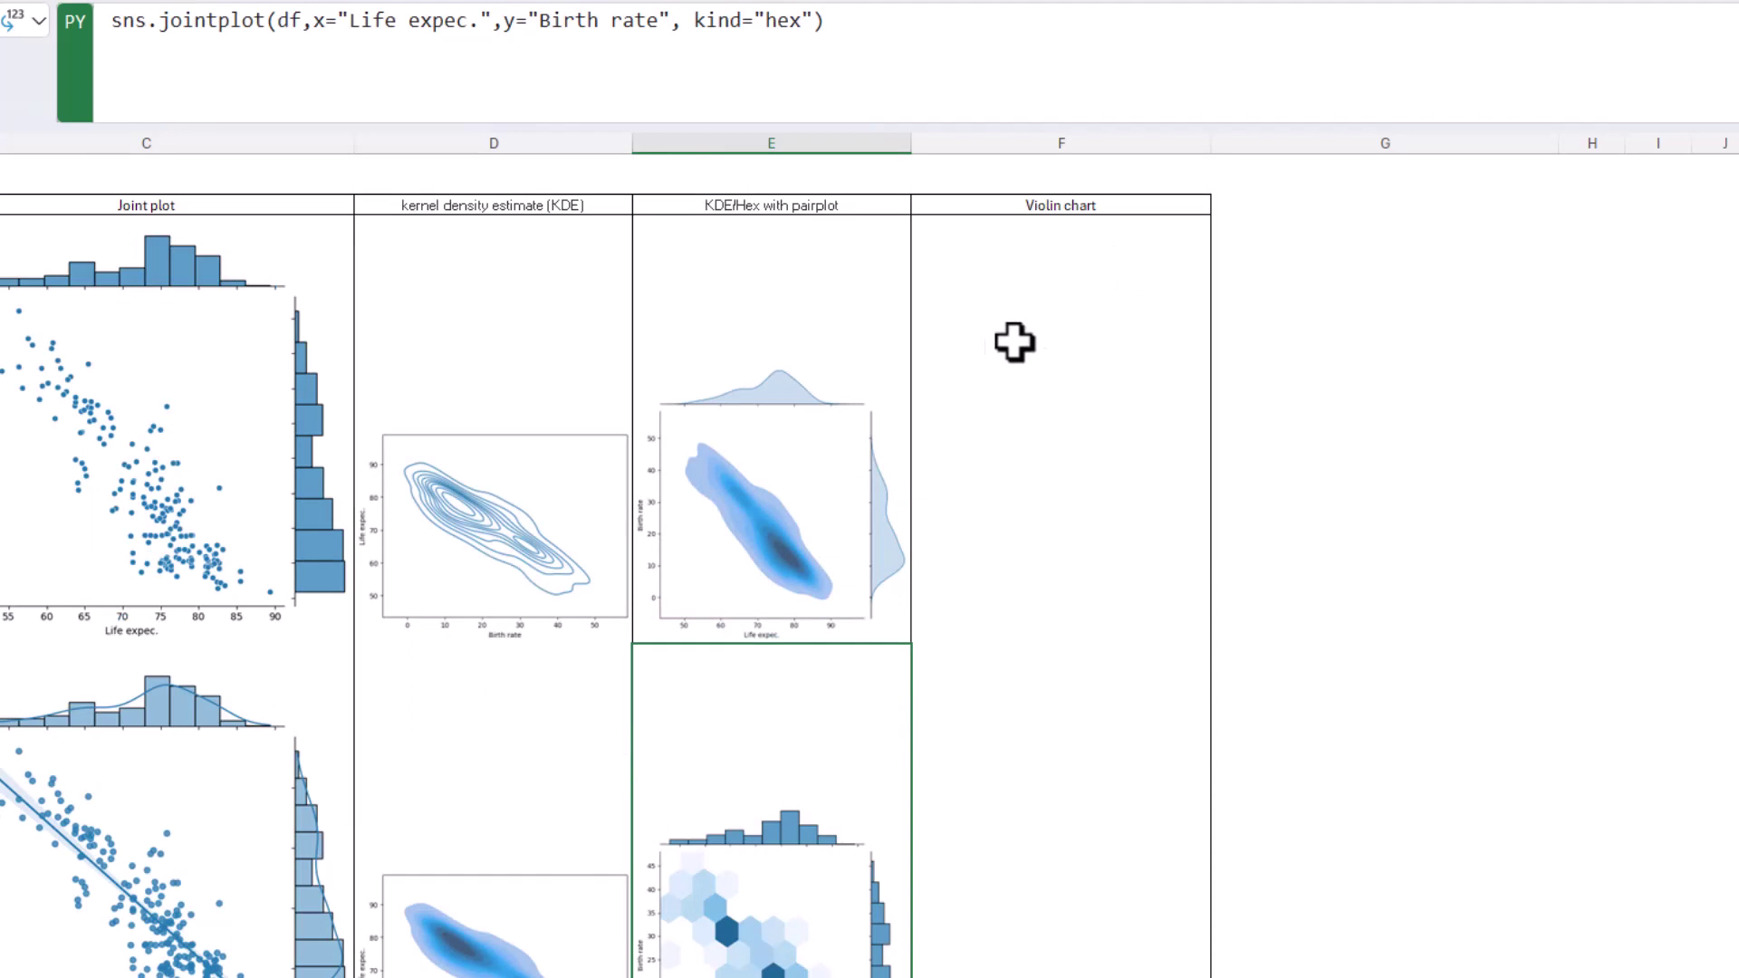
Select the empty Violin chart cell and widen column F.
left_click(1123, 337)
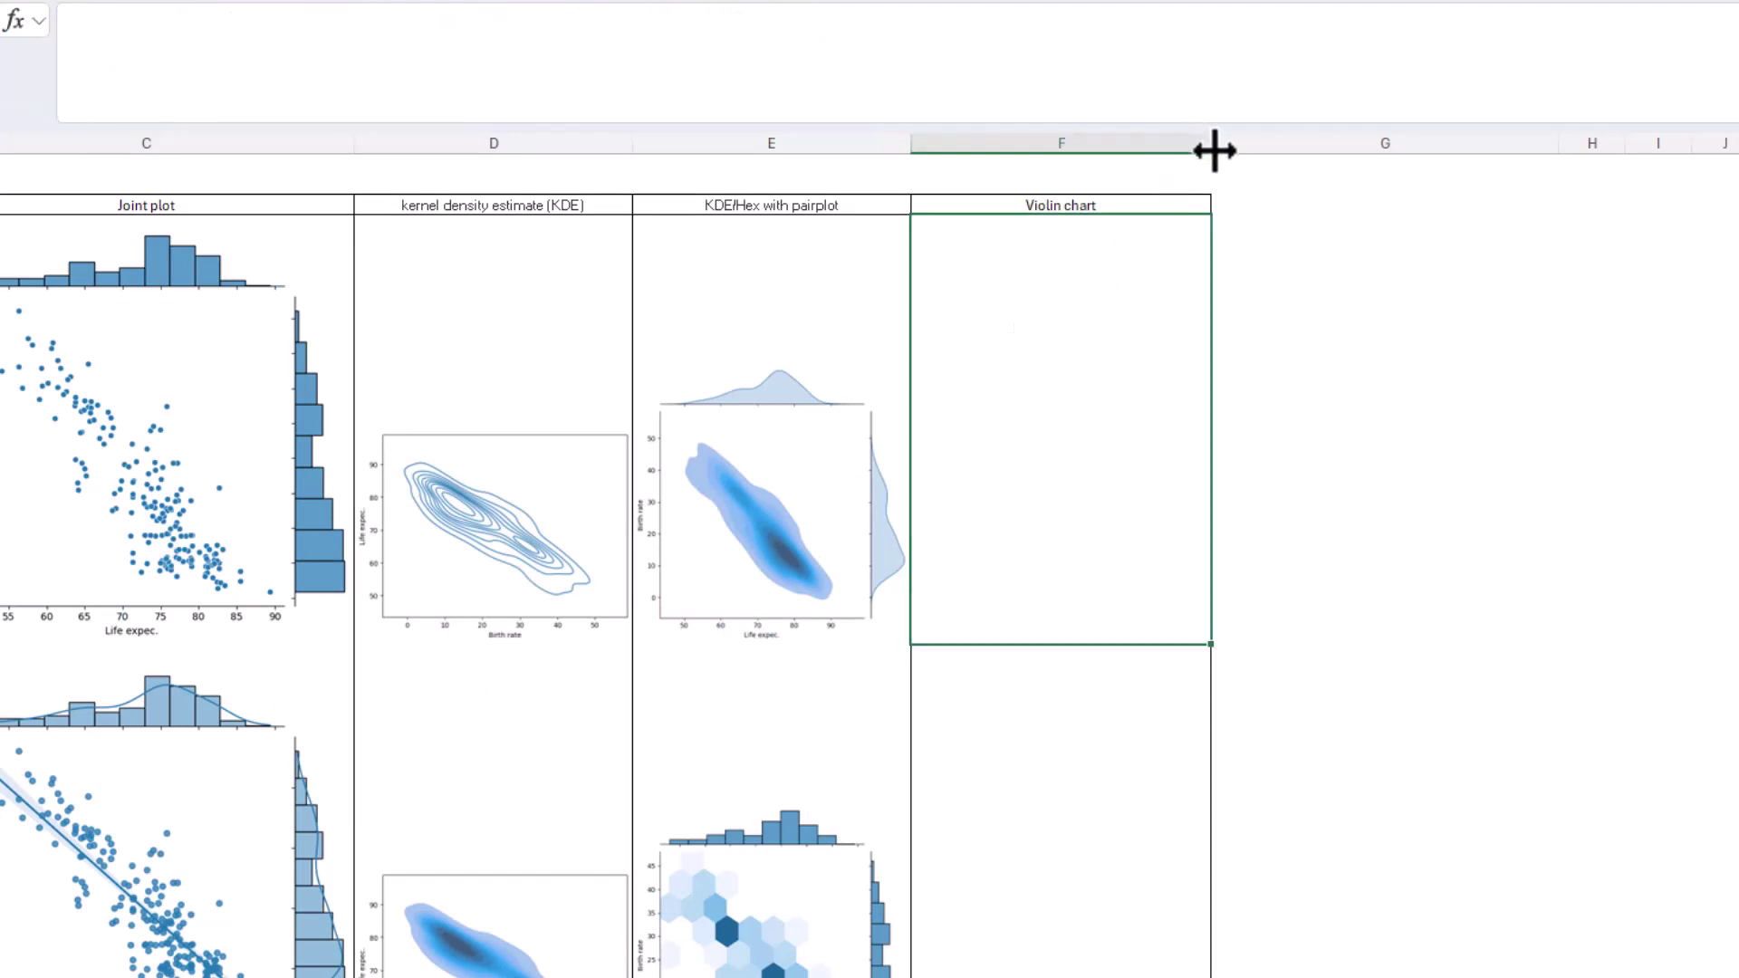
left_click_drag(1214, 150, 1317, 148)
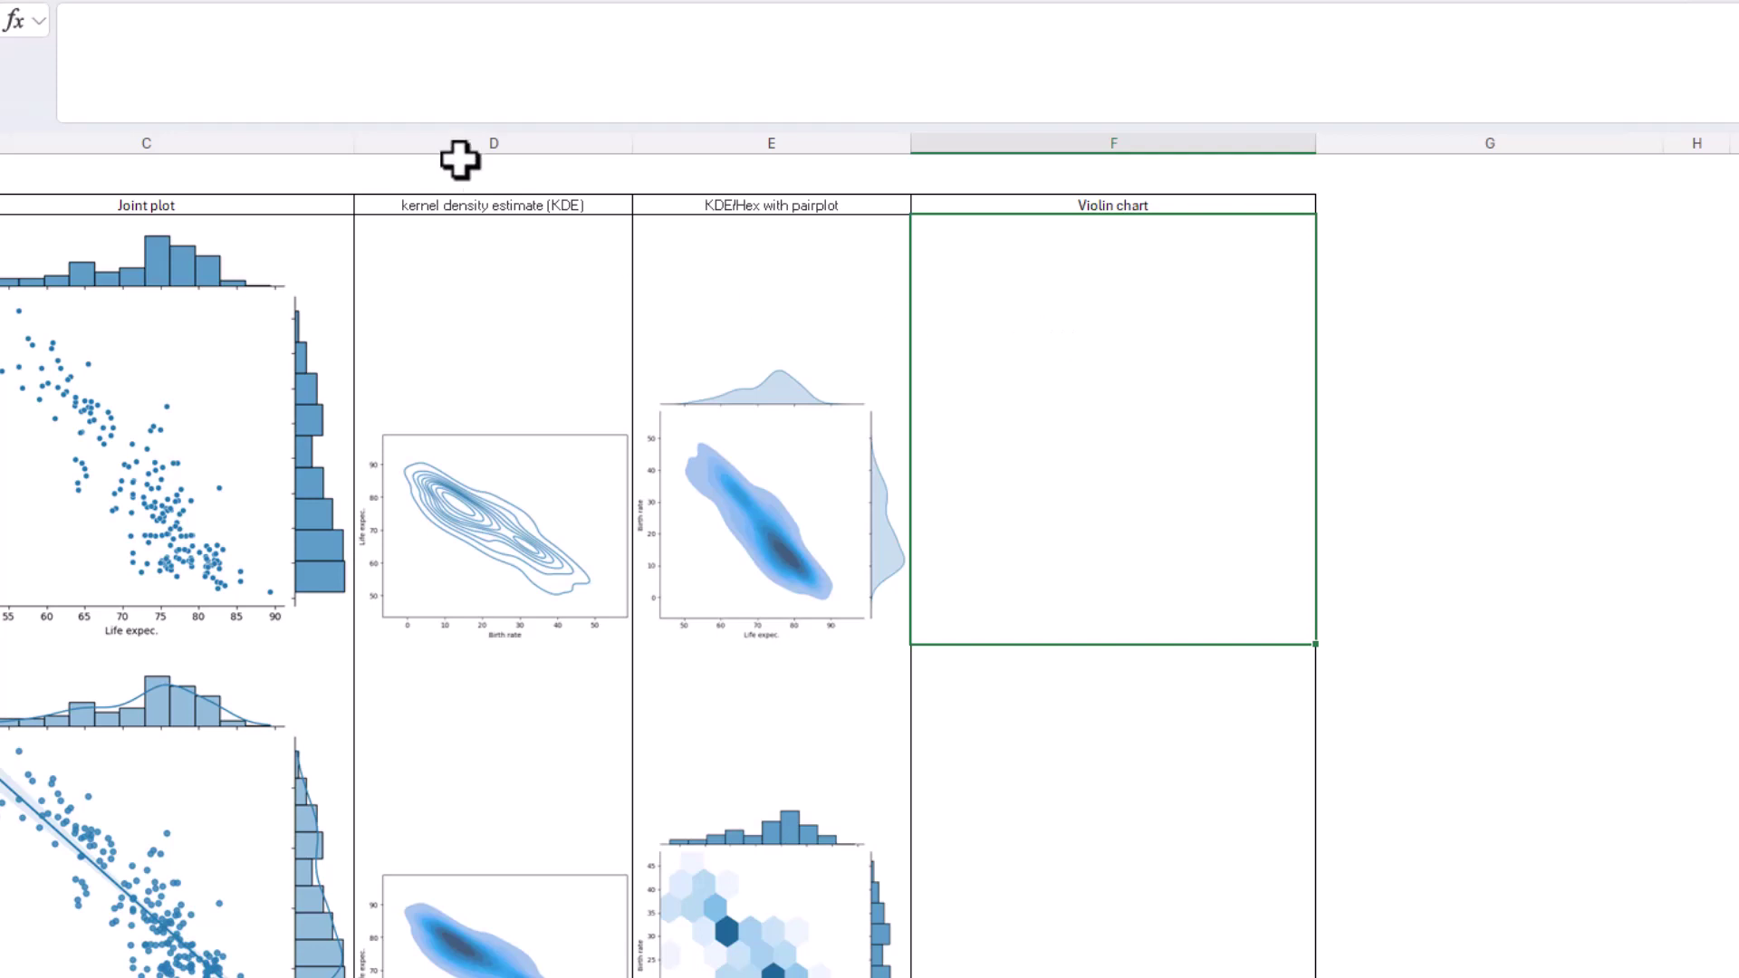
Enter and run sns.violinplot(df,x="Continent", y="Birth rate") as a Python formula in F4.
key("ctrl+alt+shift+p")
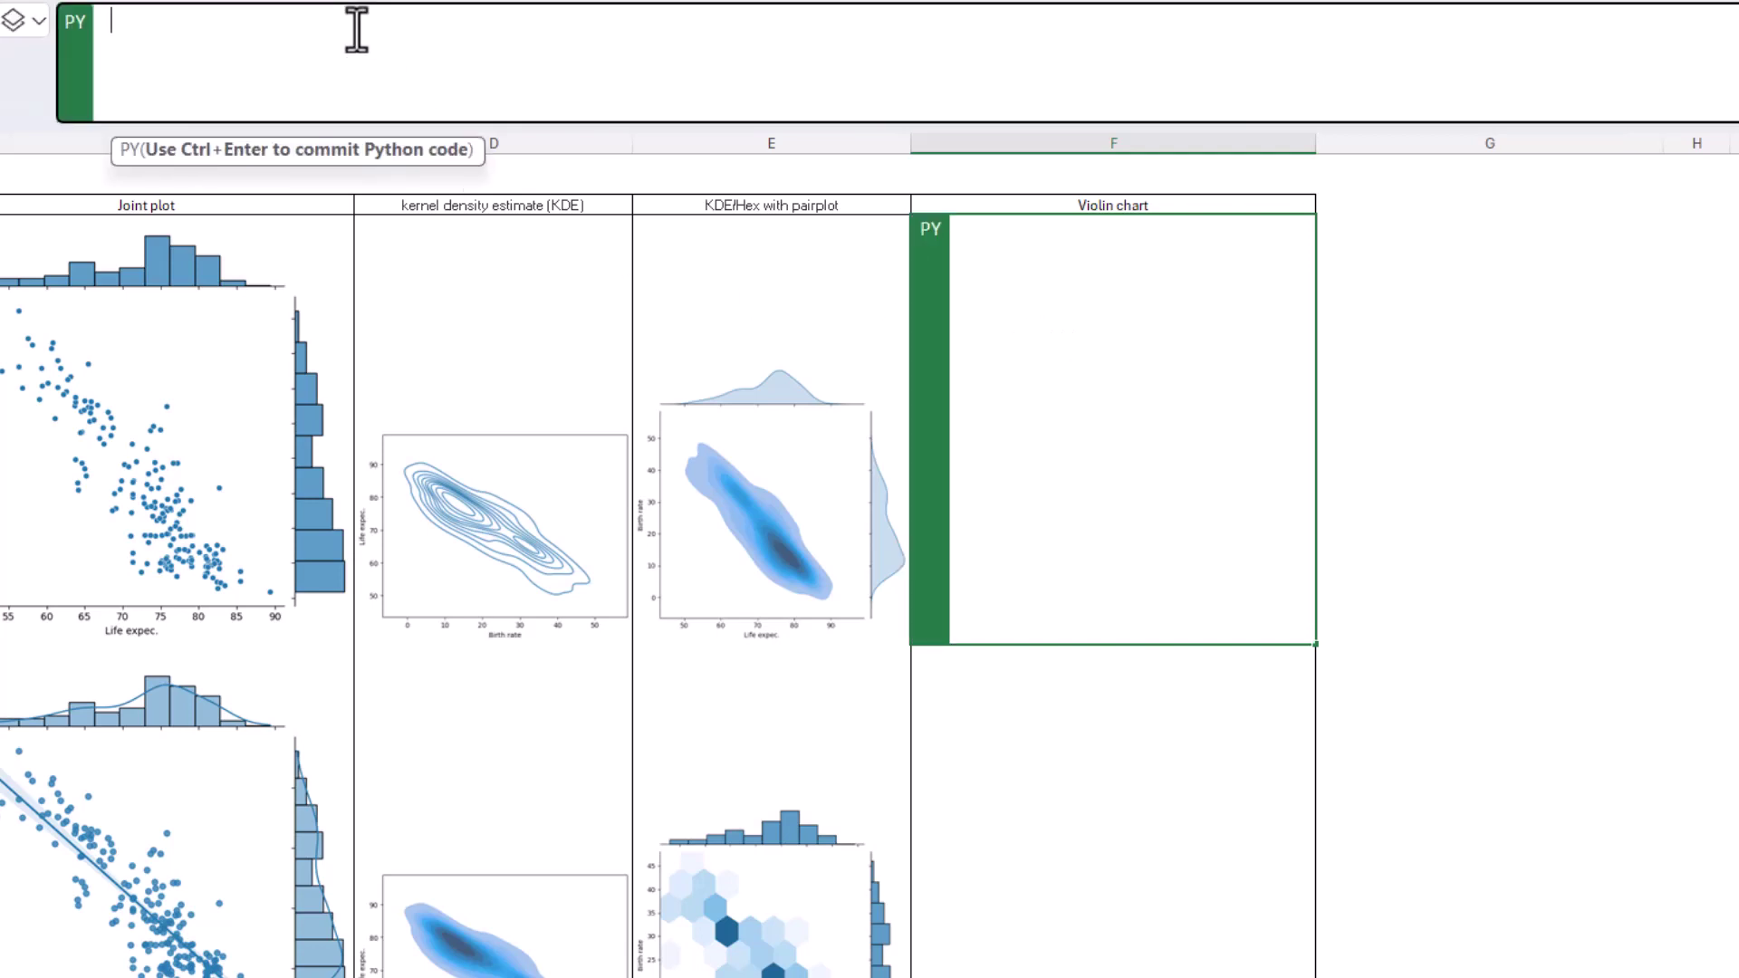
type("sns.")
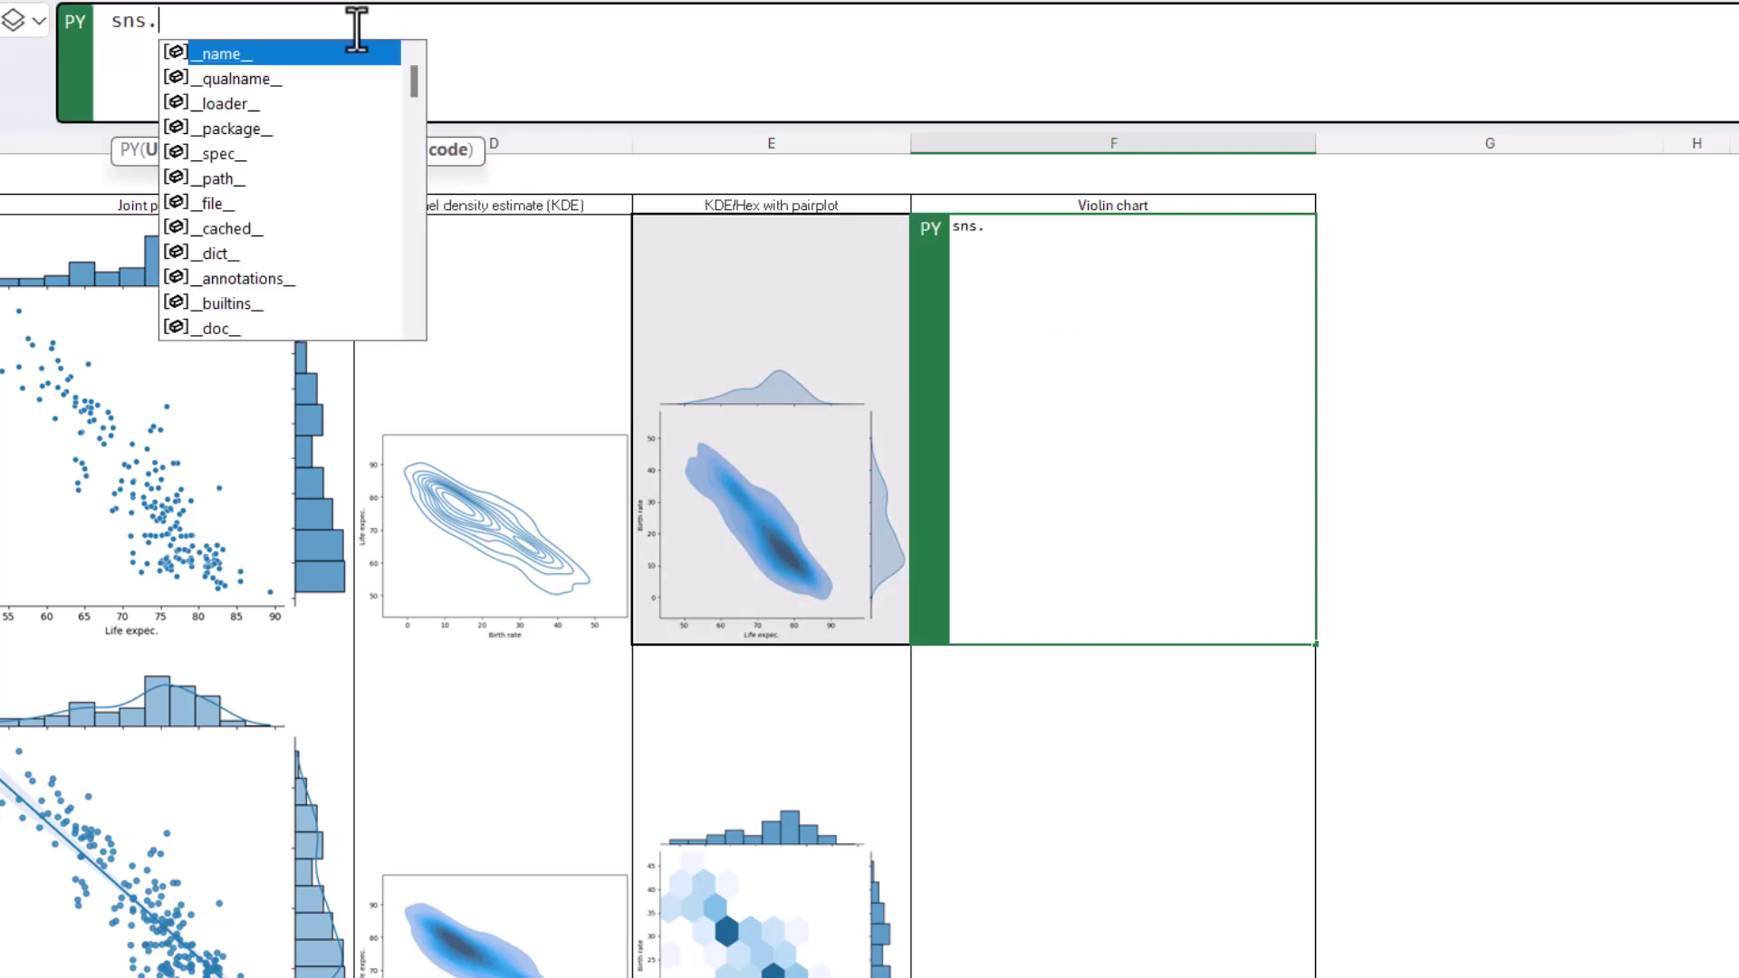
type("vio")
key("Tab")
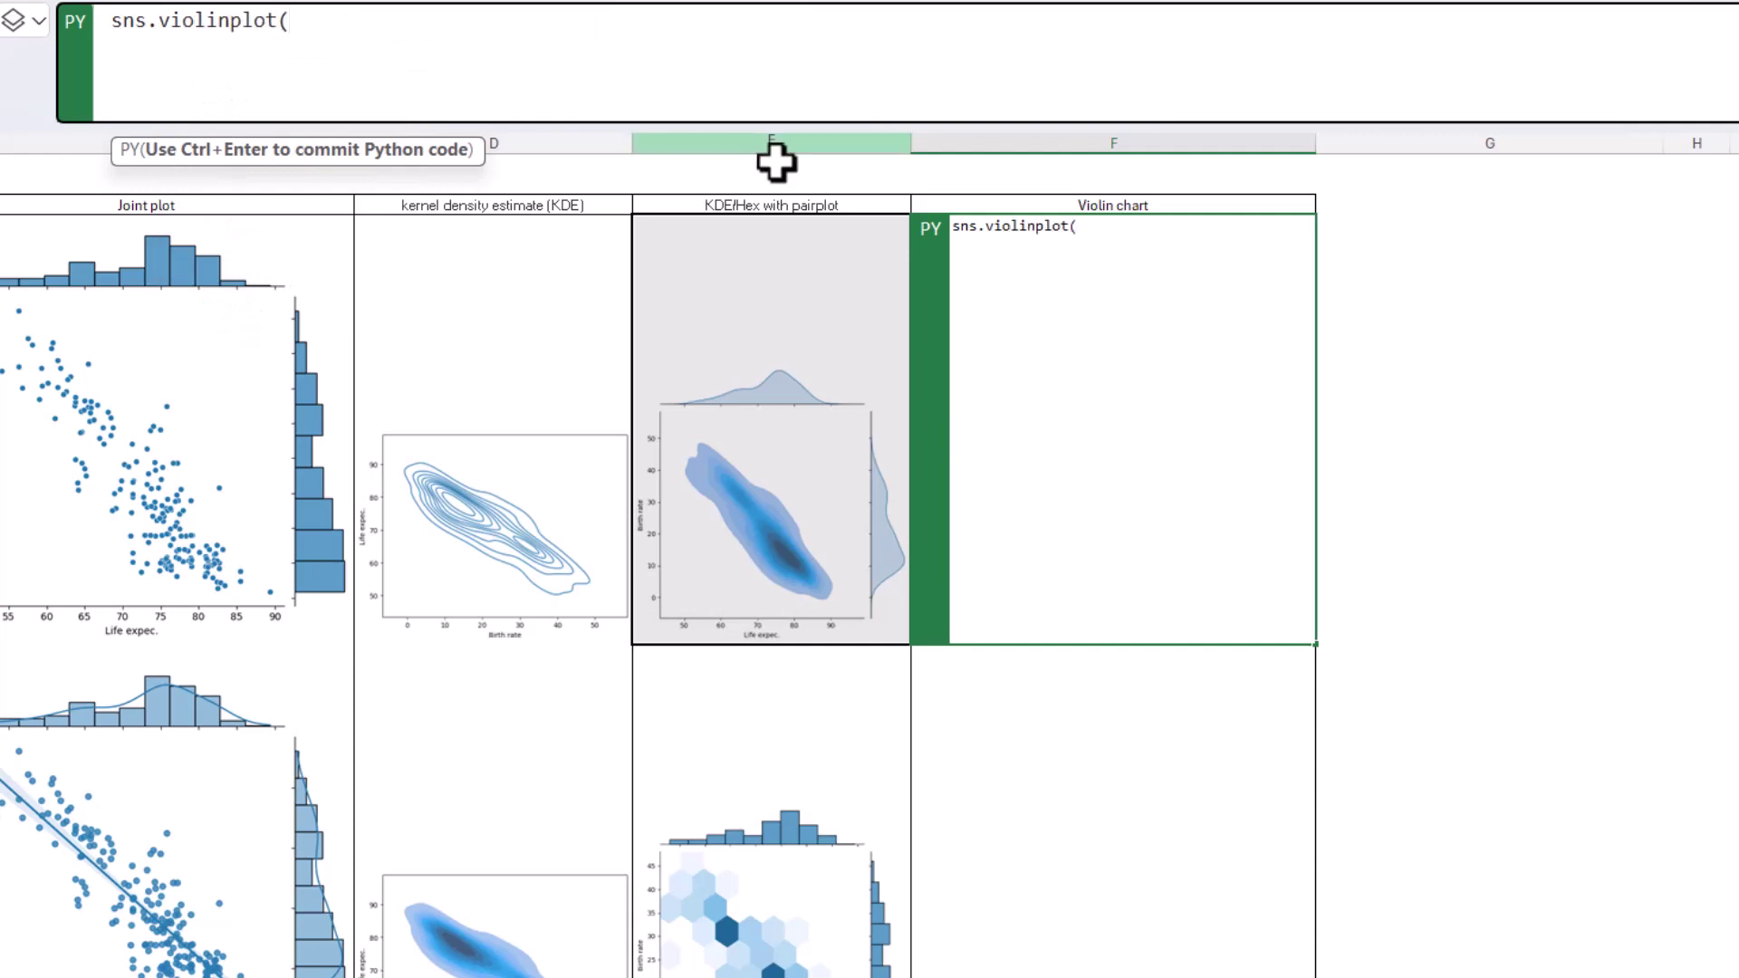
type("(df,")
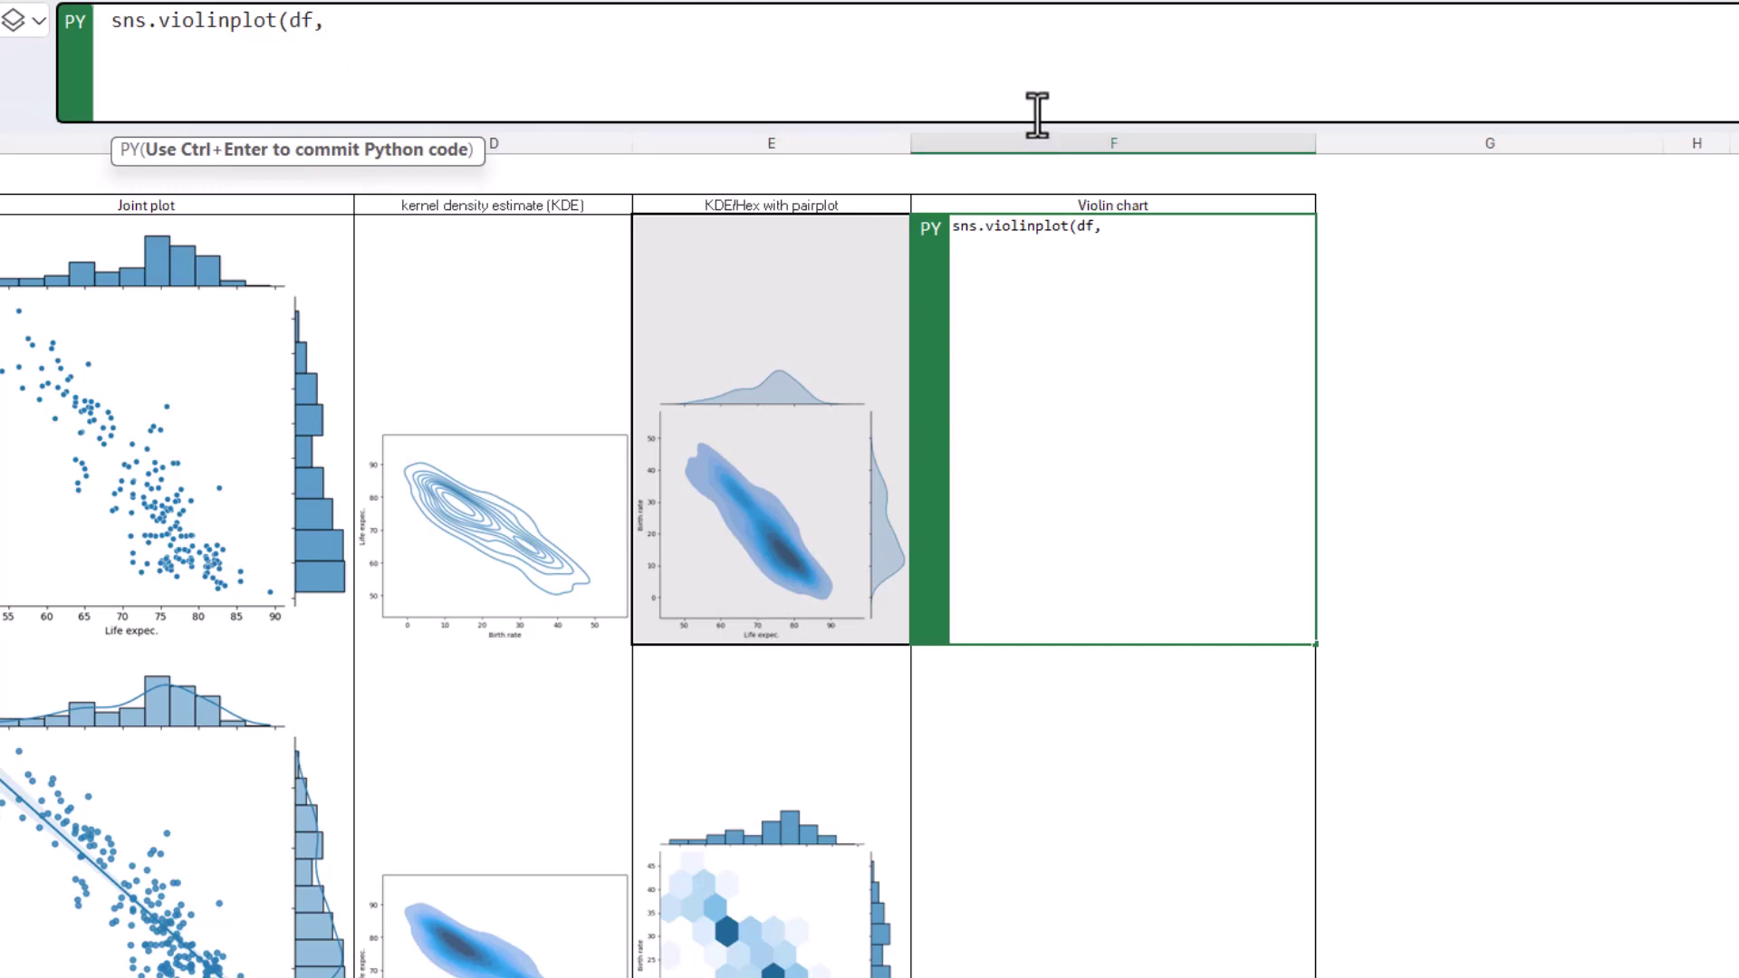
type("x=\"Continent\",")
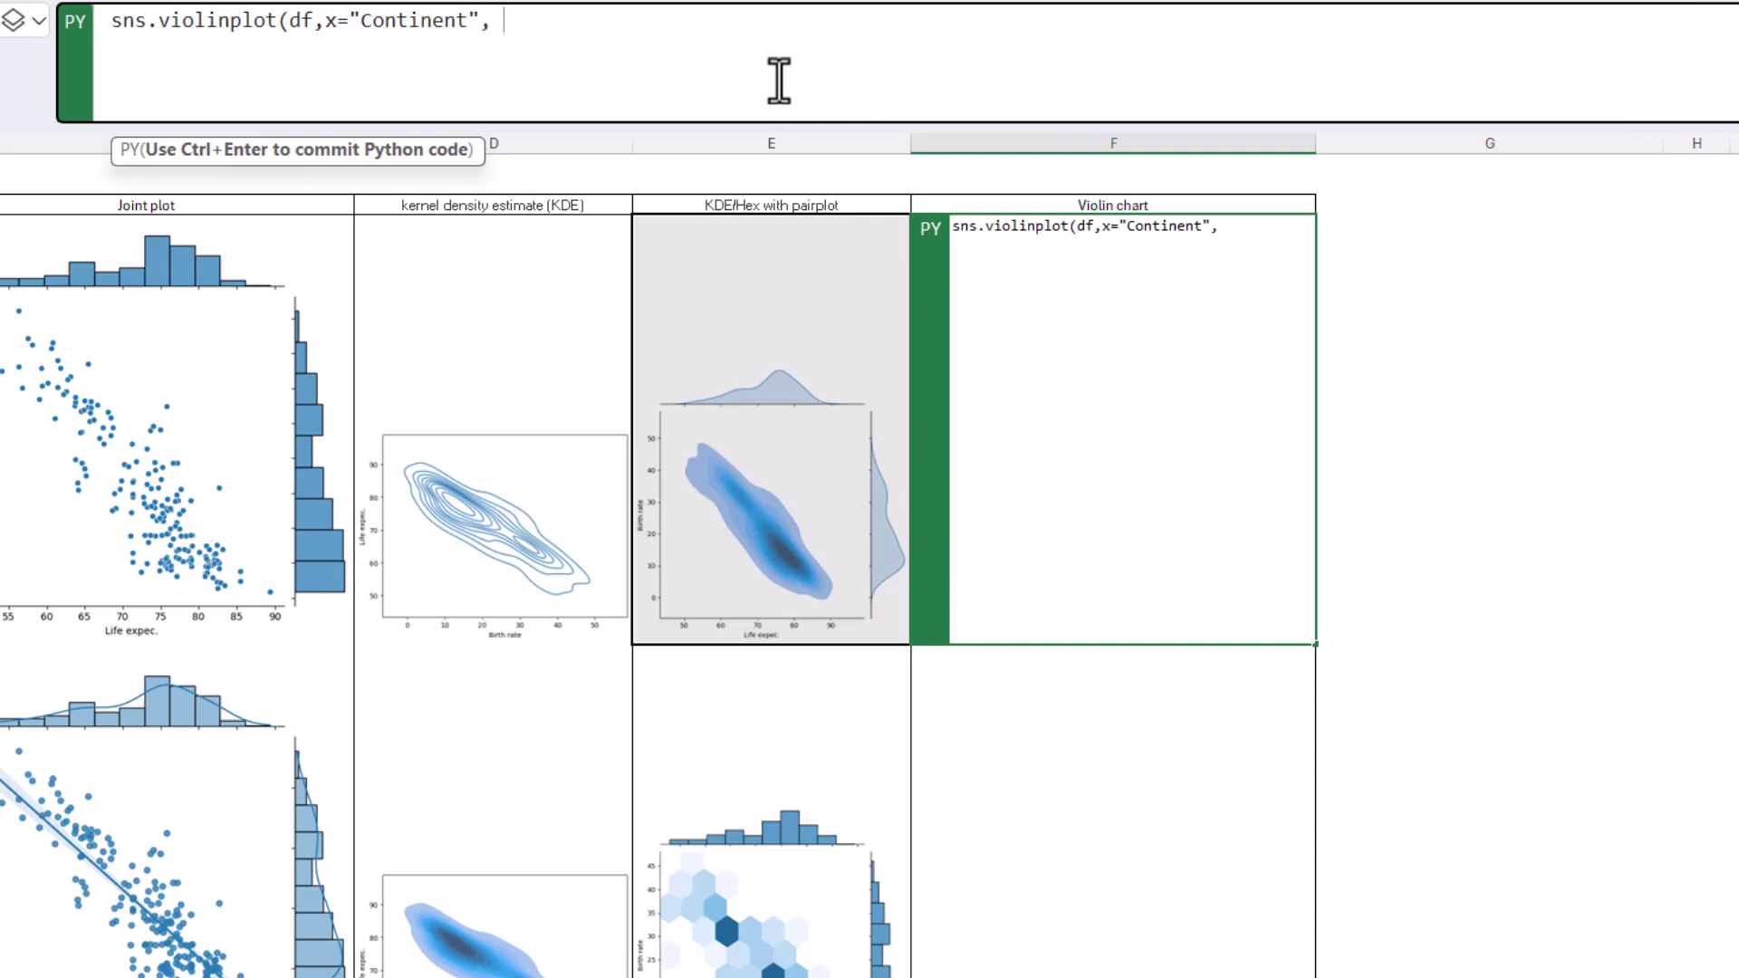
type("y=\"Birth rate")
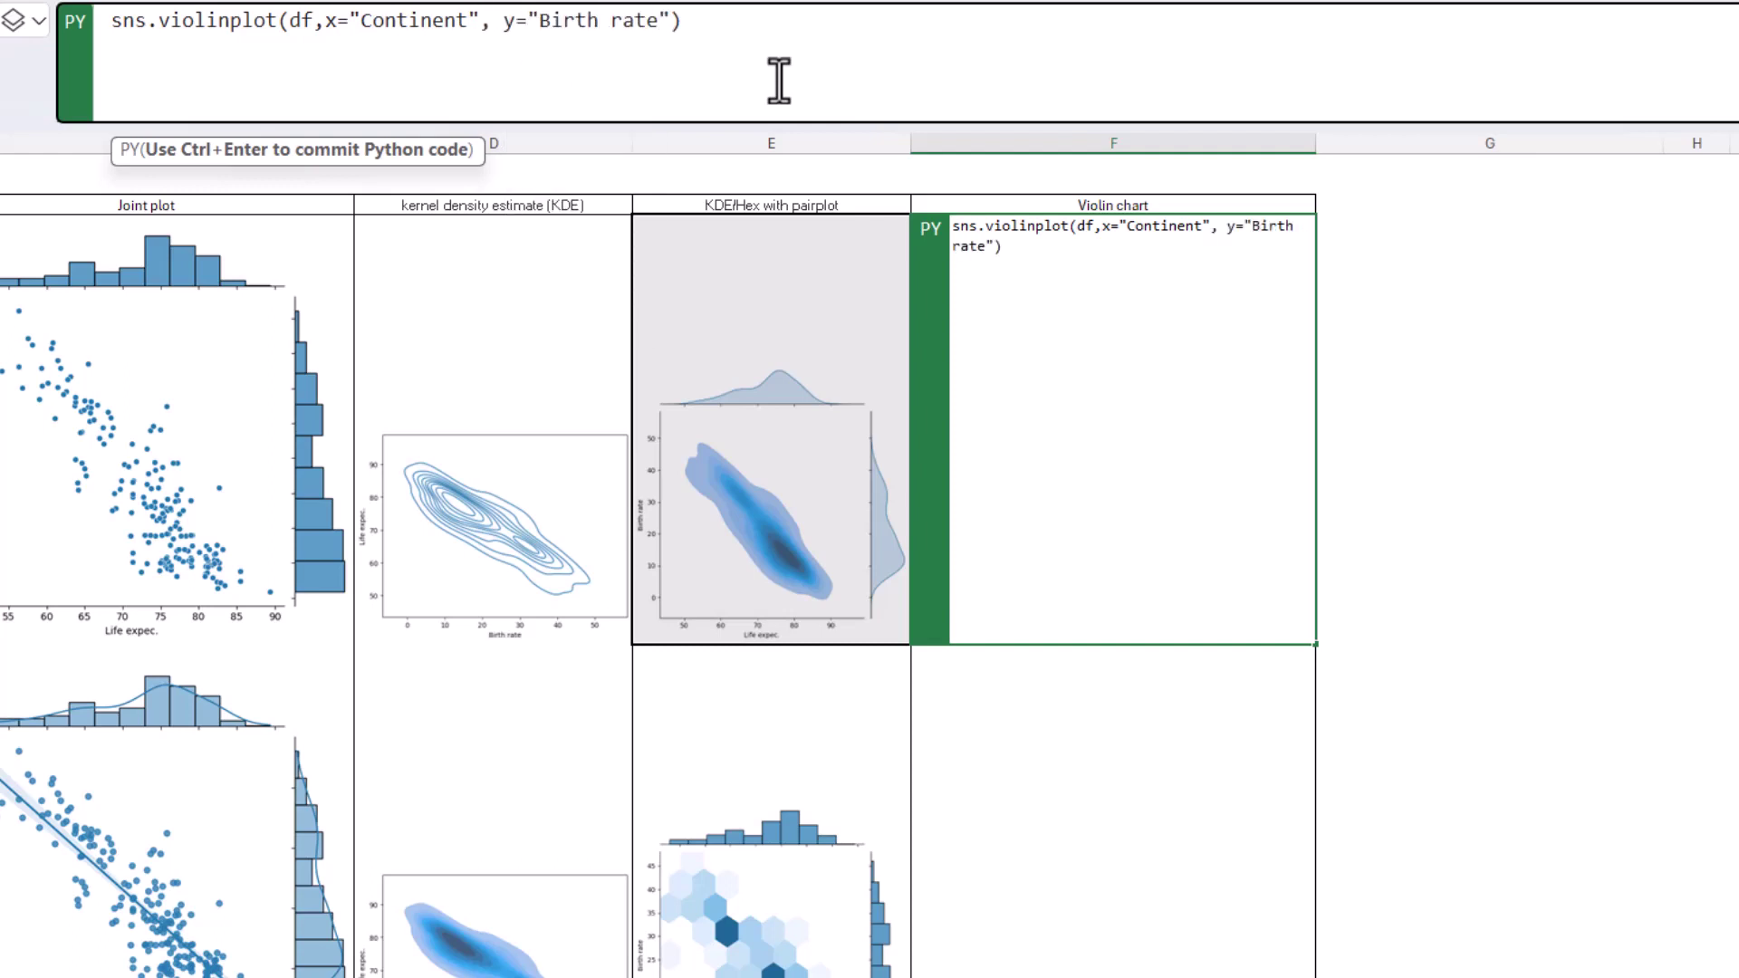
key("ctrl+Return")
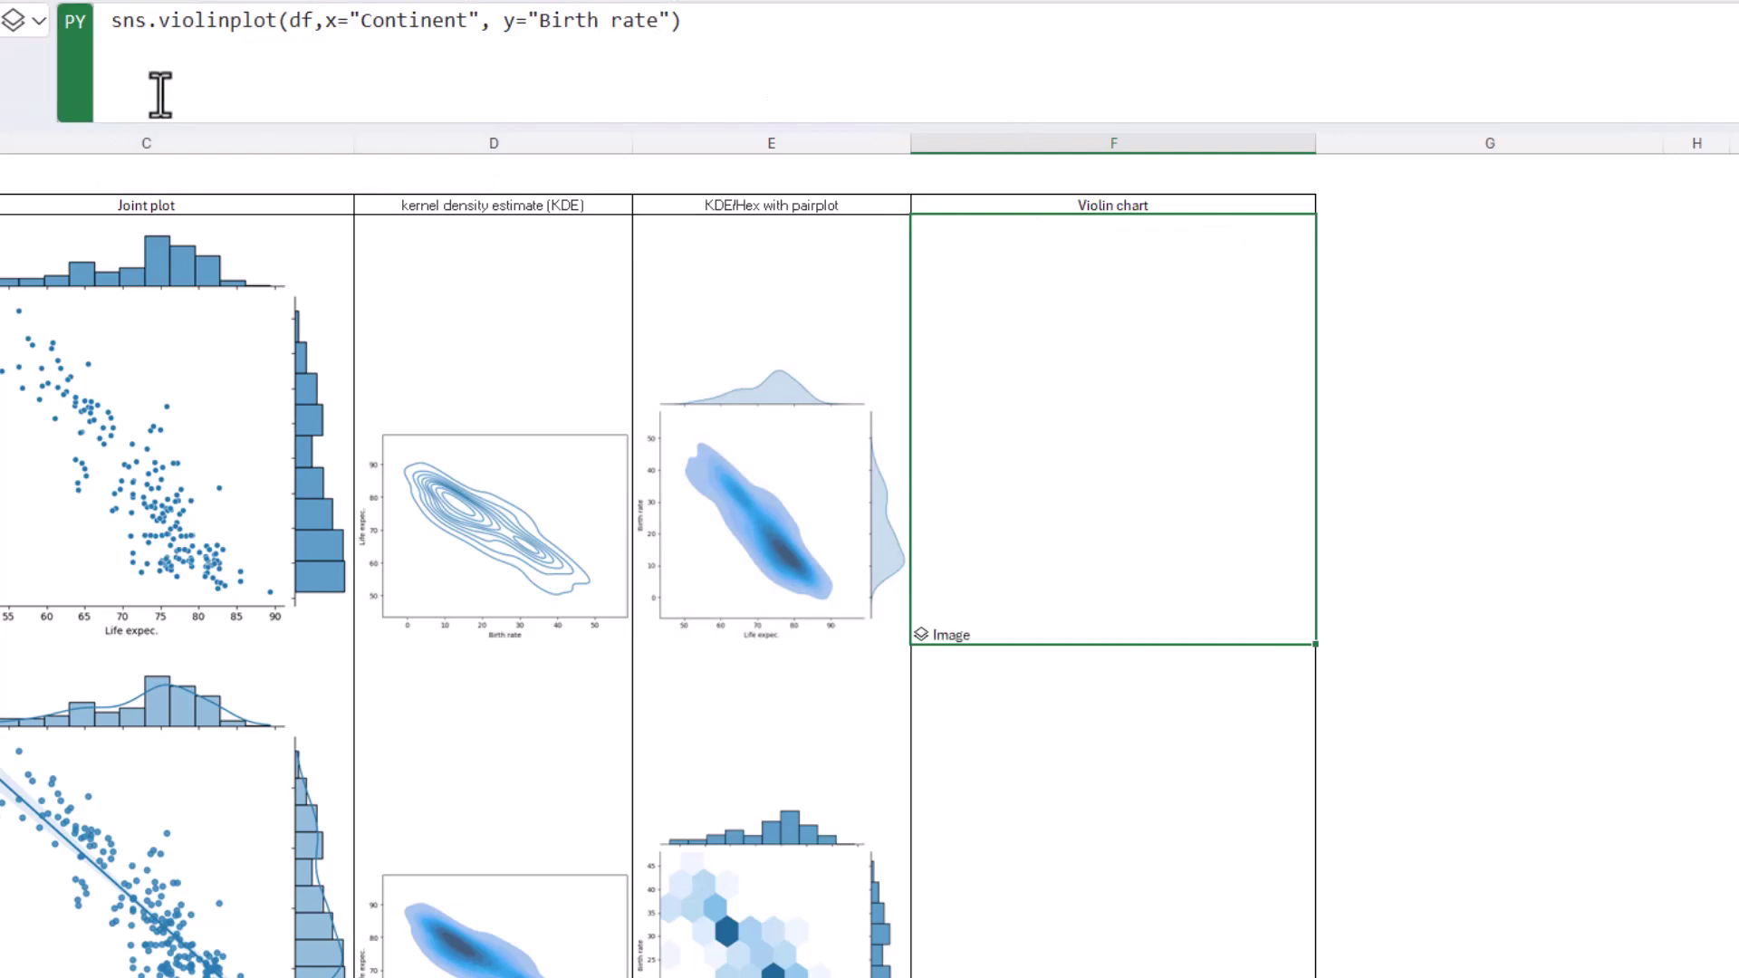
Set the violin plot's Python output to Excel Value so it renders in F4, then adjust column F's width.
left_click(27, 22)
left_click(65, 152)
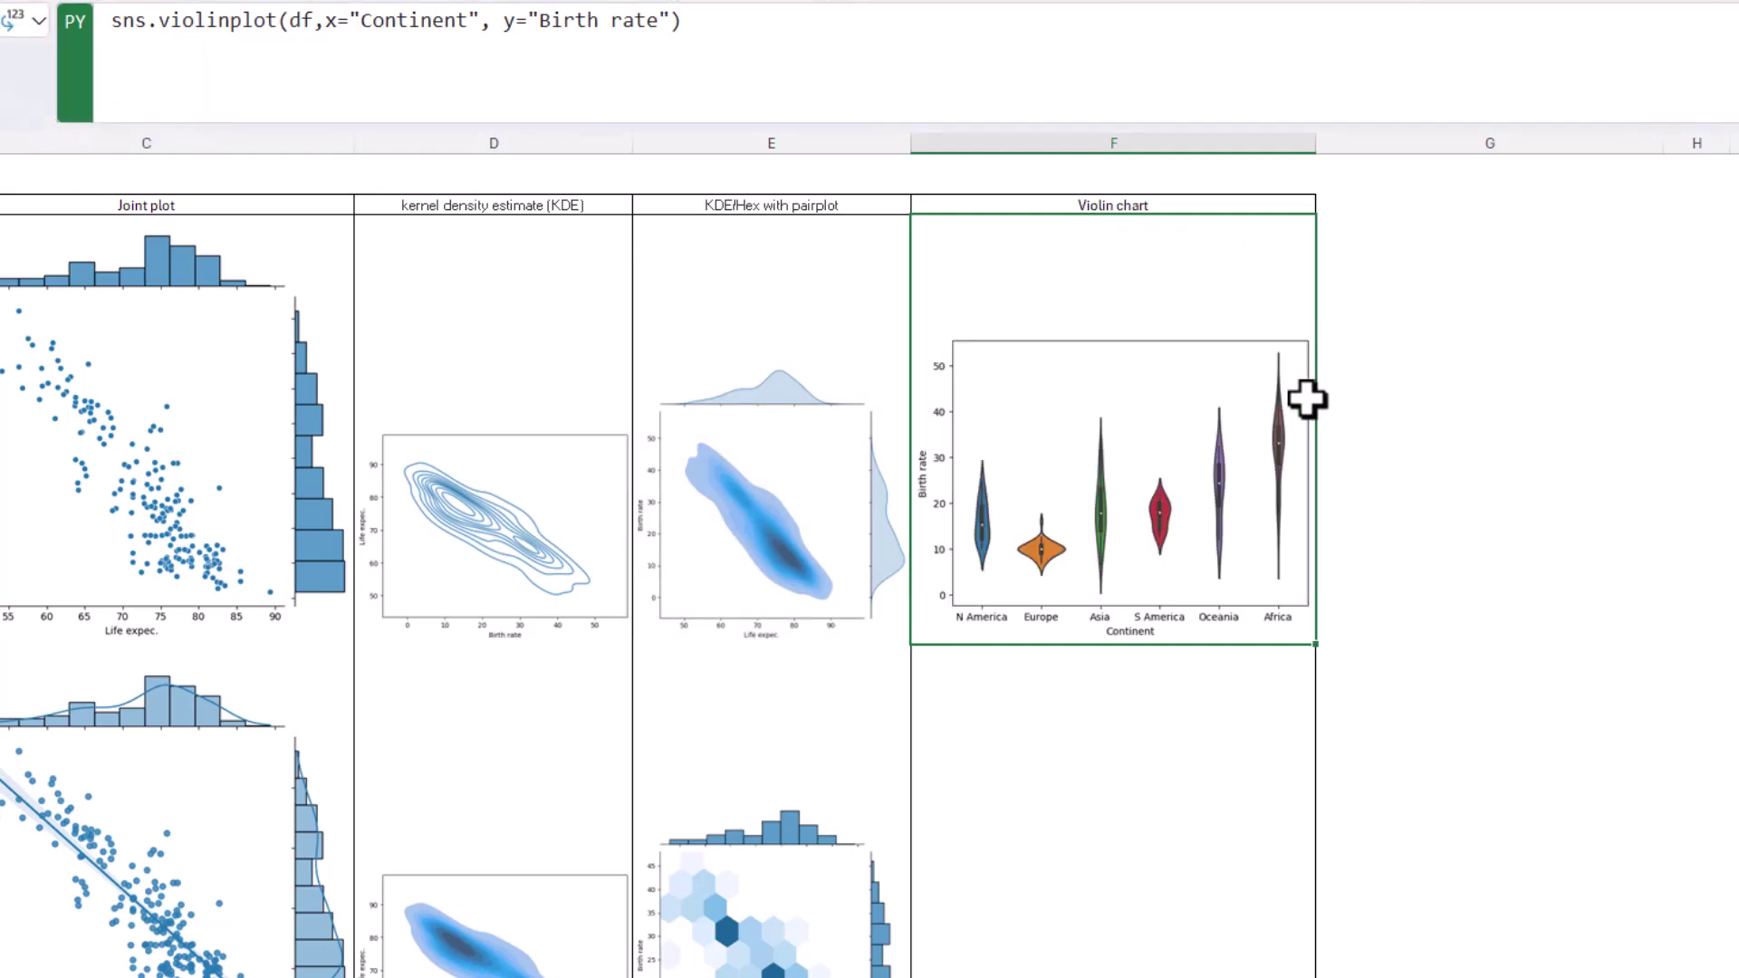
mouse_move(1315, 151)
left_mouse_down()
mouse_move(1344, 147)
mouse_move(1316, 154)
left_mouse_up()
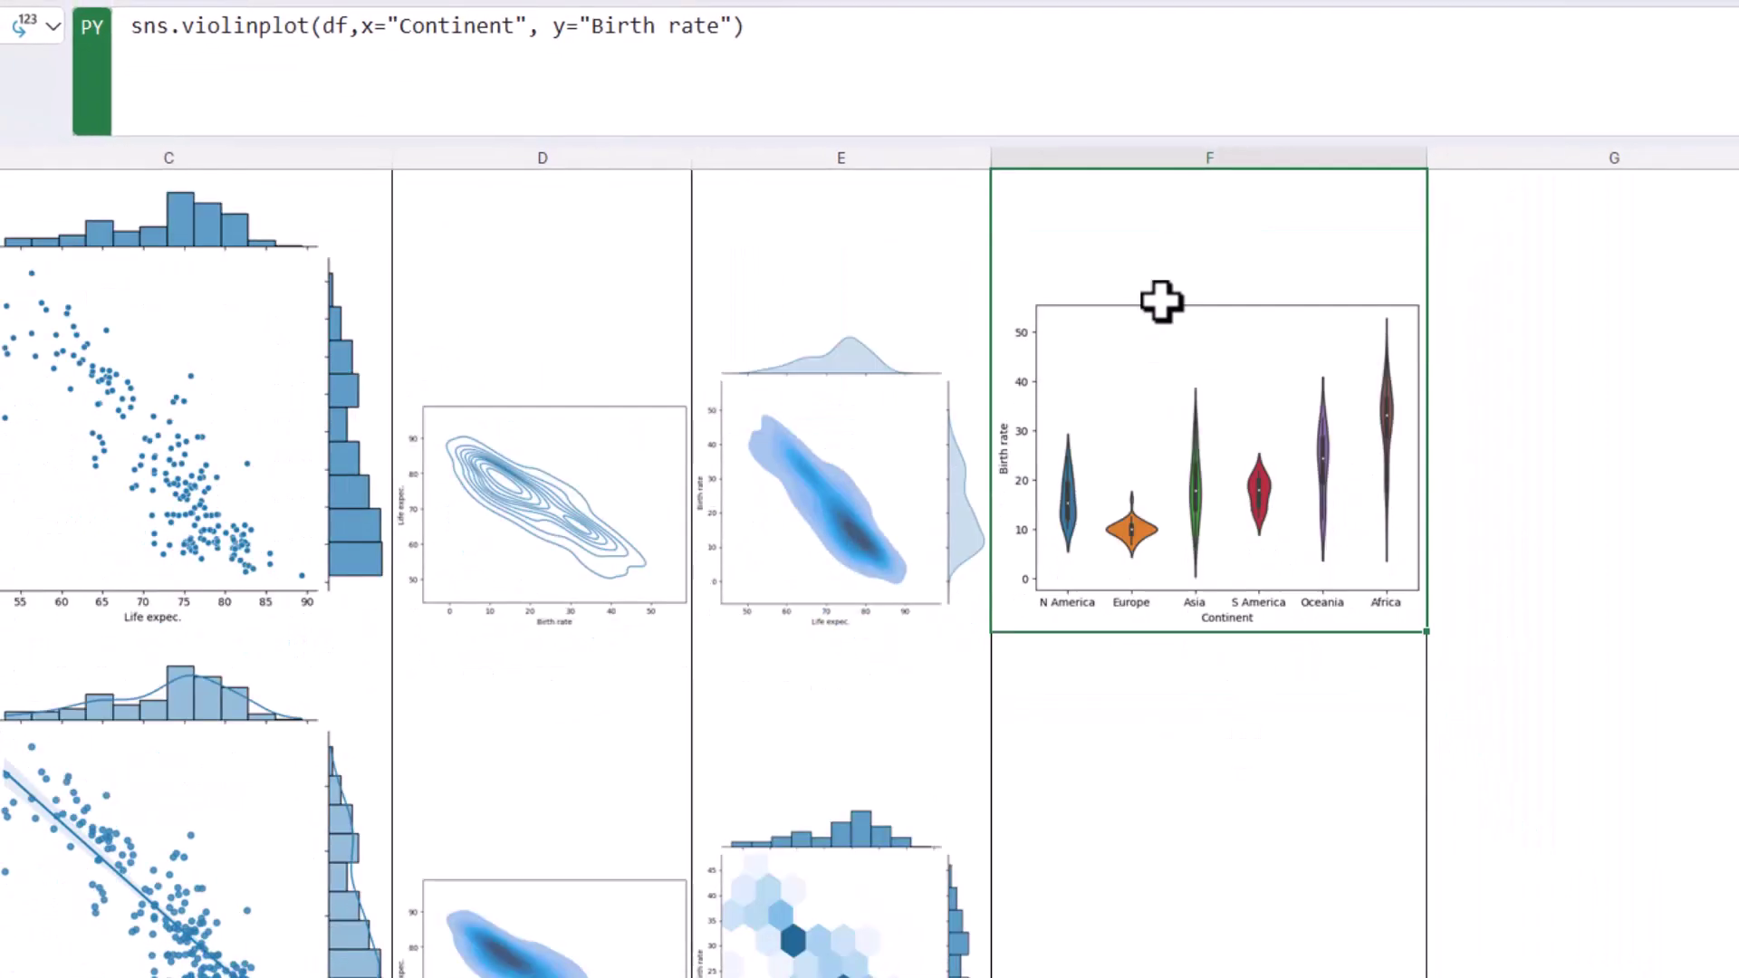
Duplicate the violin formula into F5 with hue="Size" added and render it as an image.
triple_click(877, 39)
key("ctrl+c")
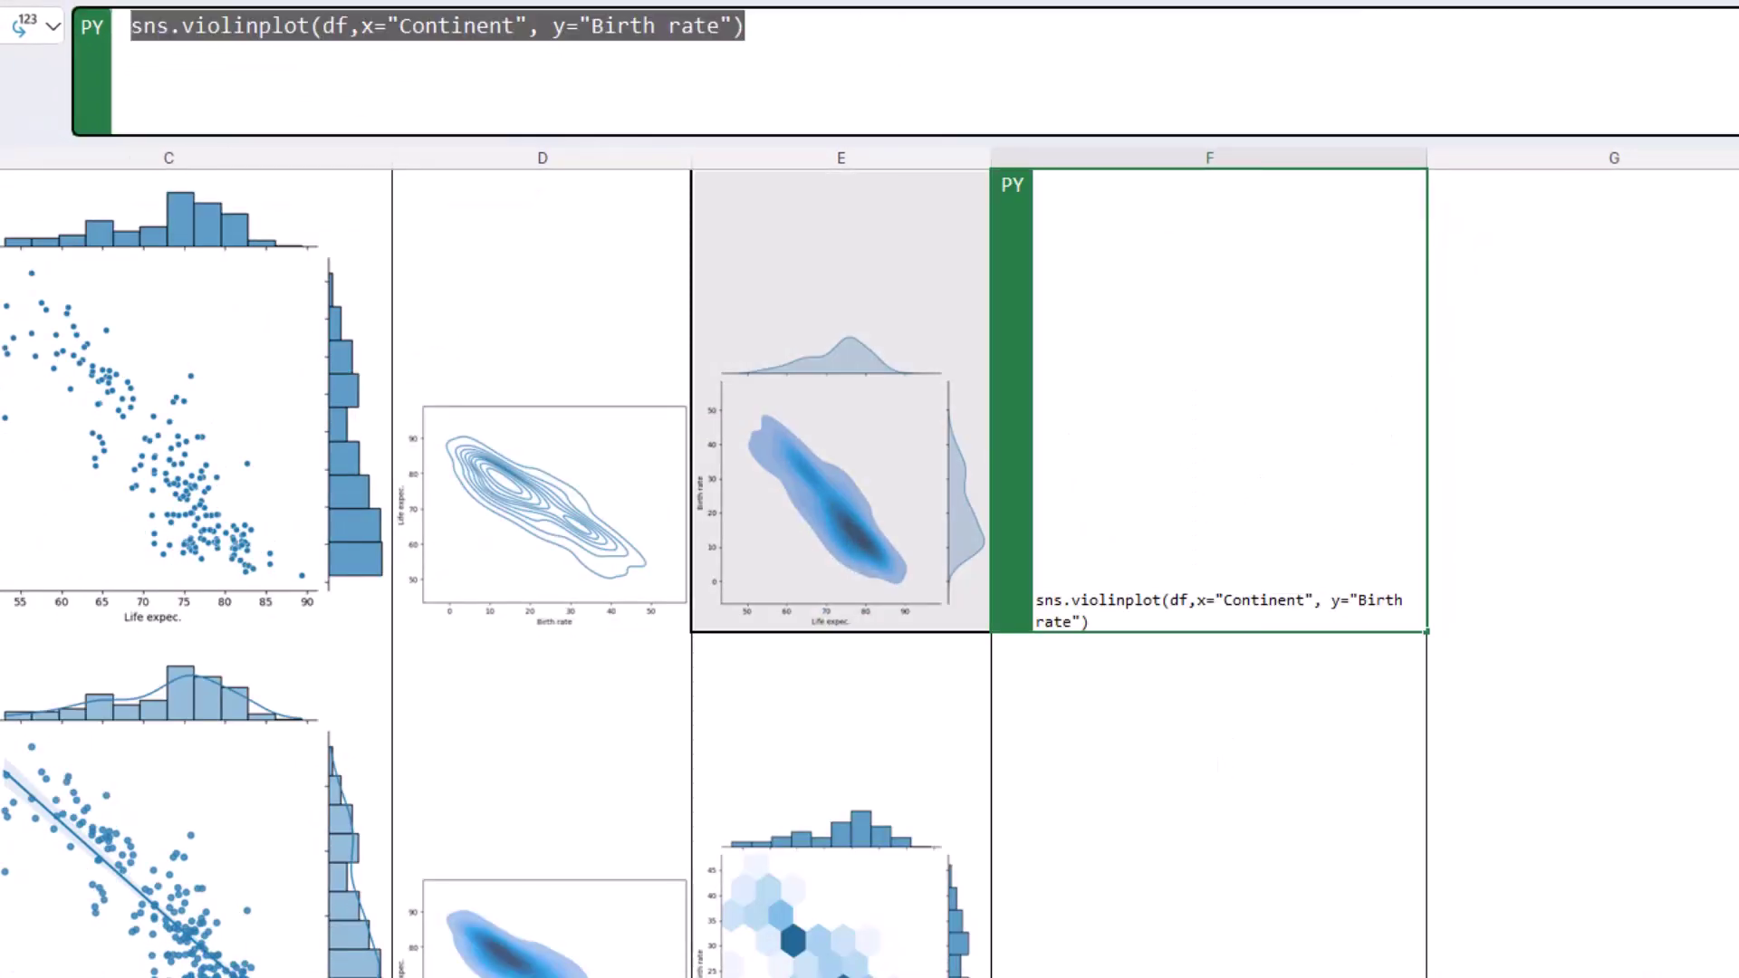
key("ctrl+Return")
key("Down")
left_click(541, 55)
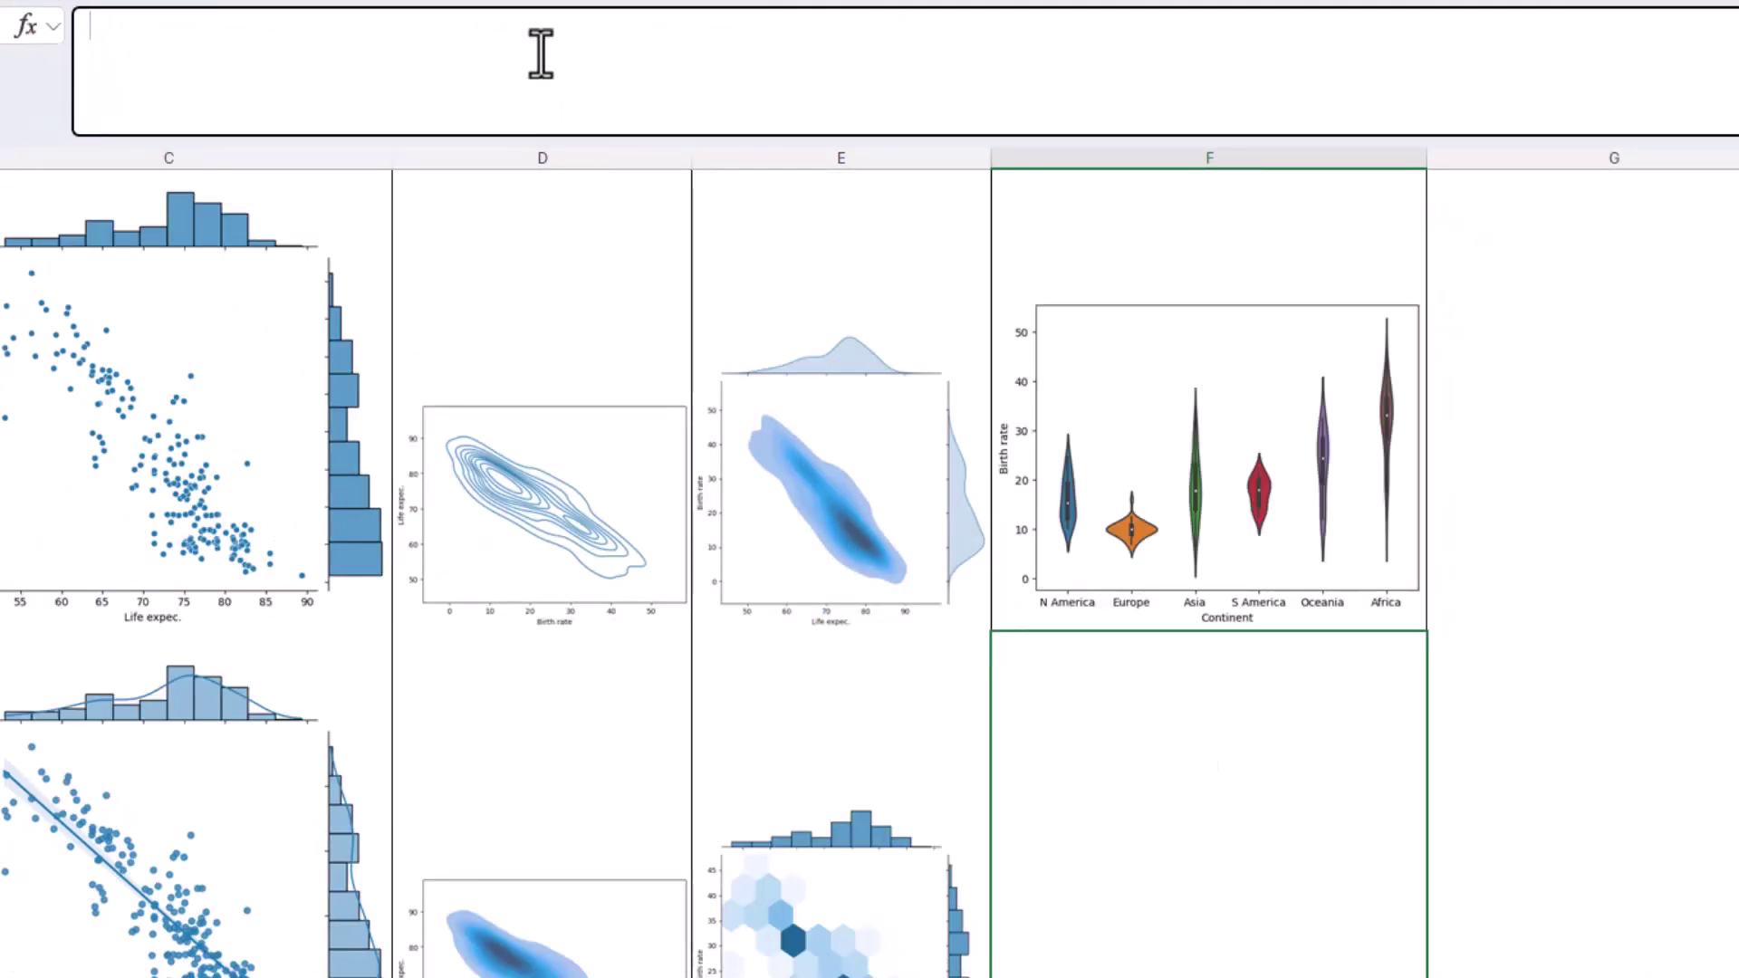
key("ctrl+alt+shift+p")
key("ctrl+v")
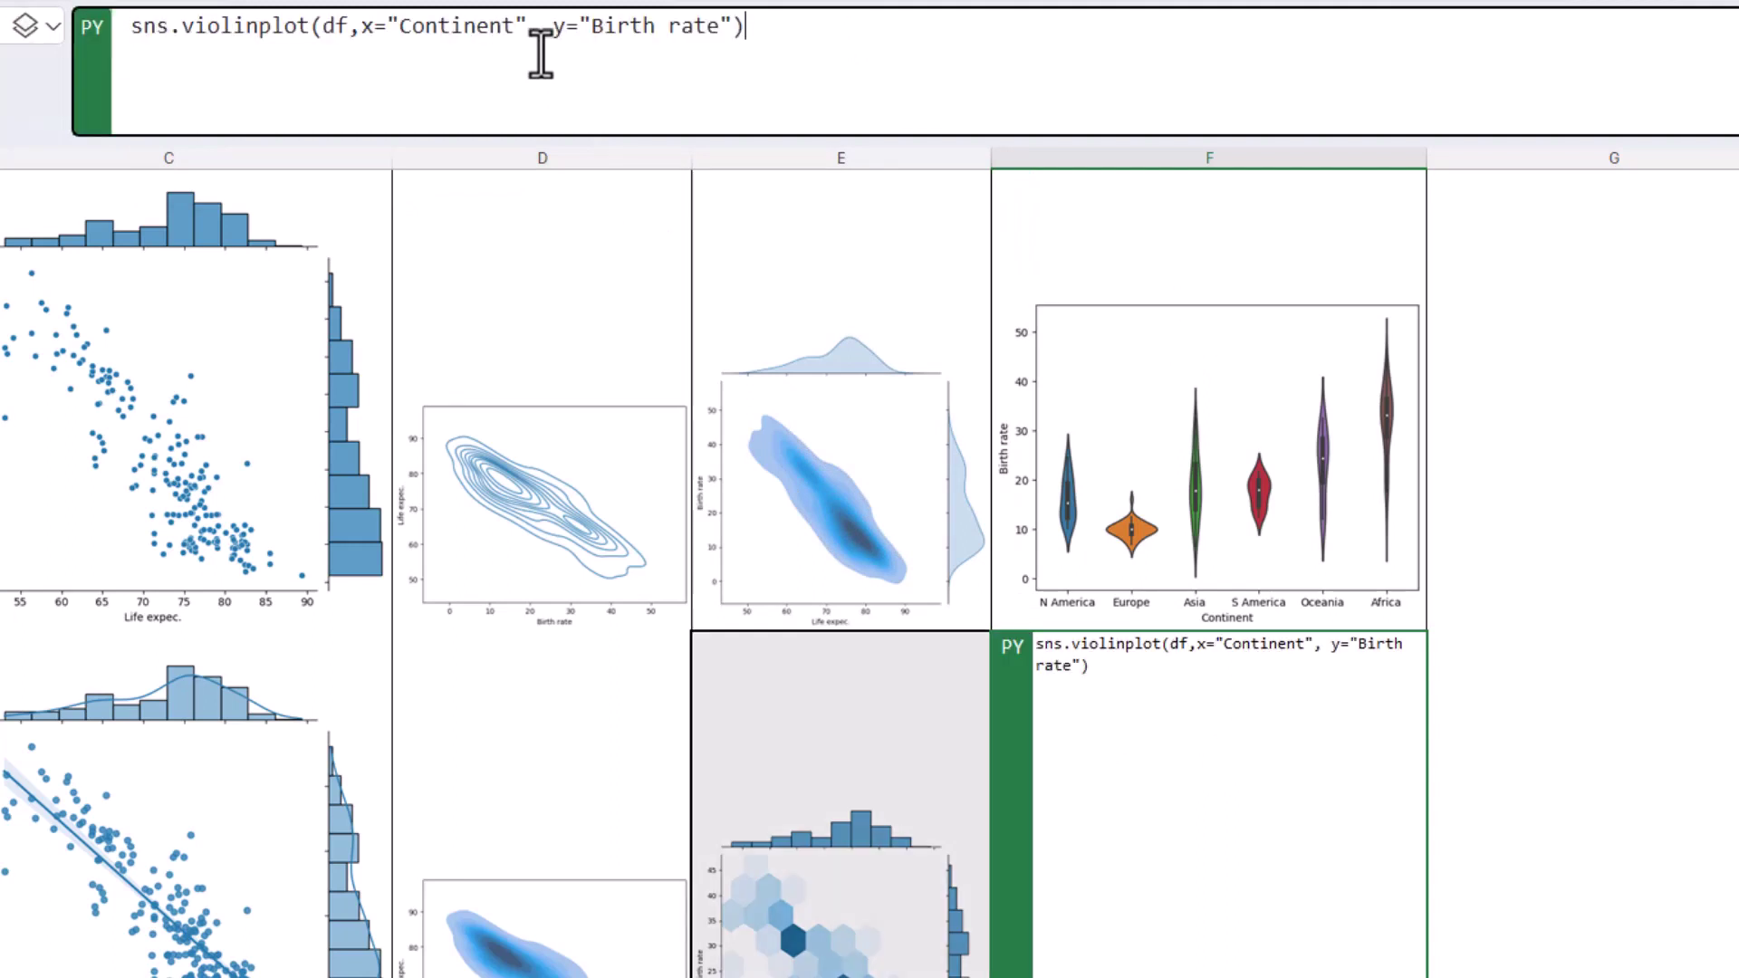
type("hue")
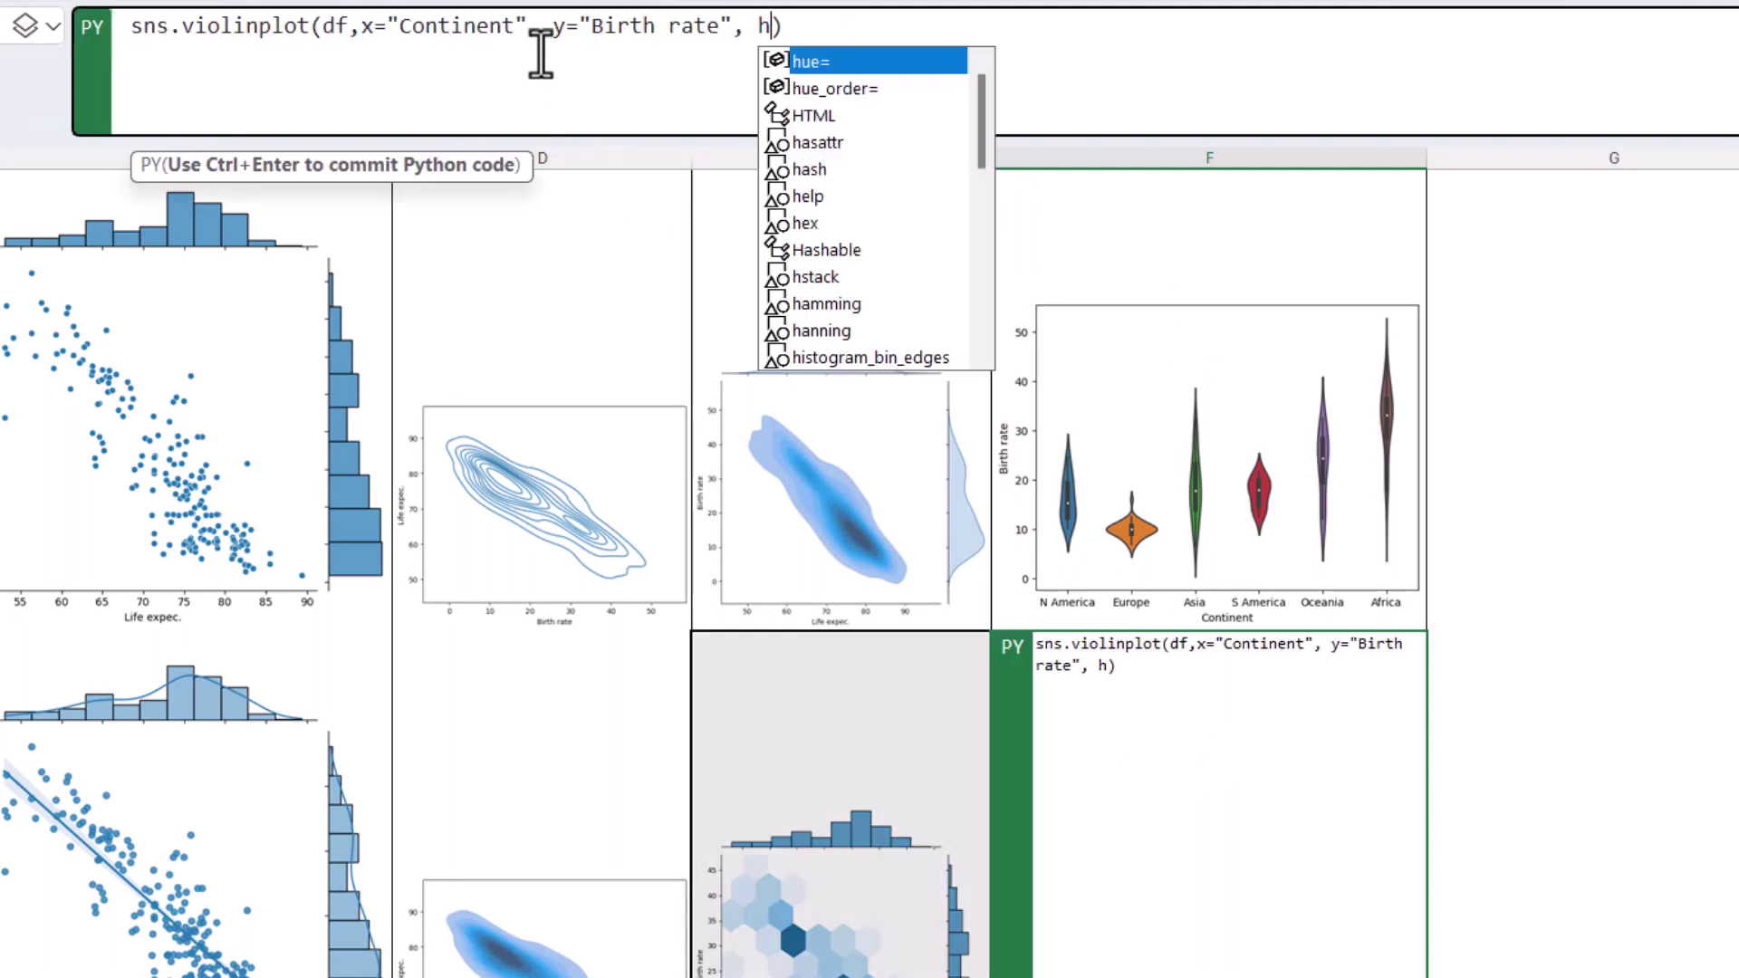
type("=")
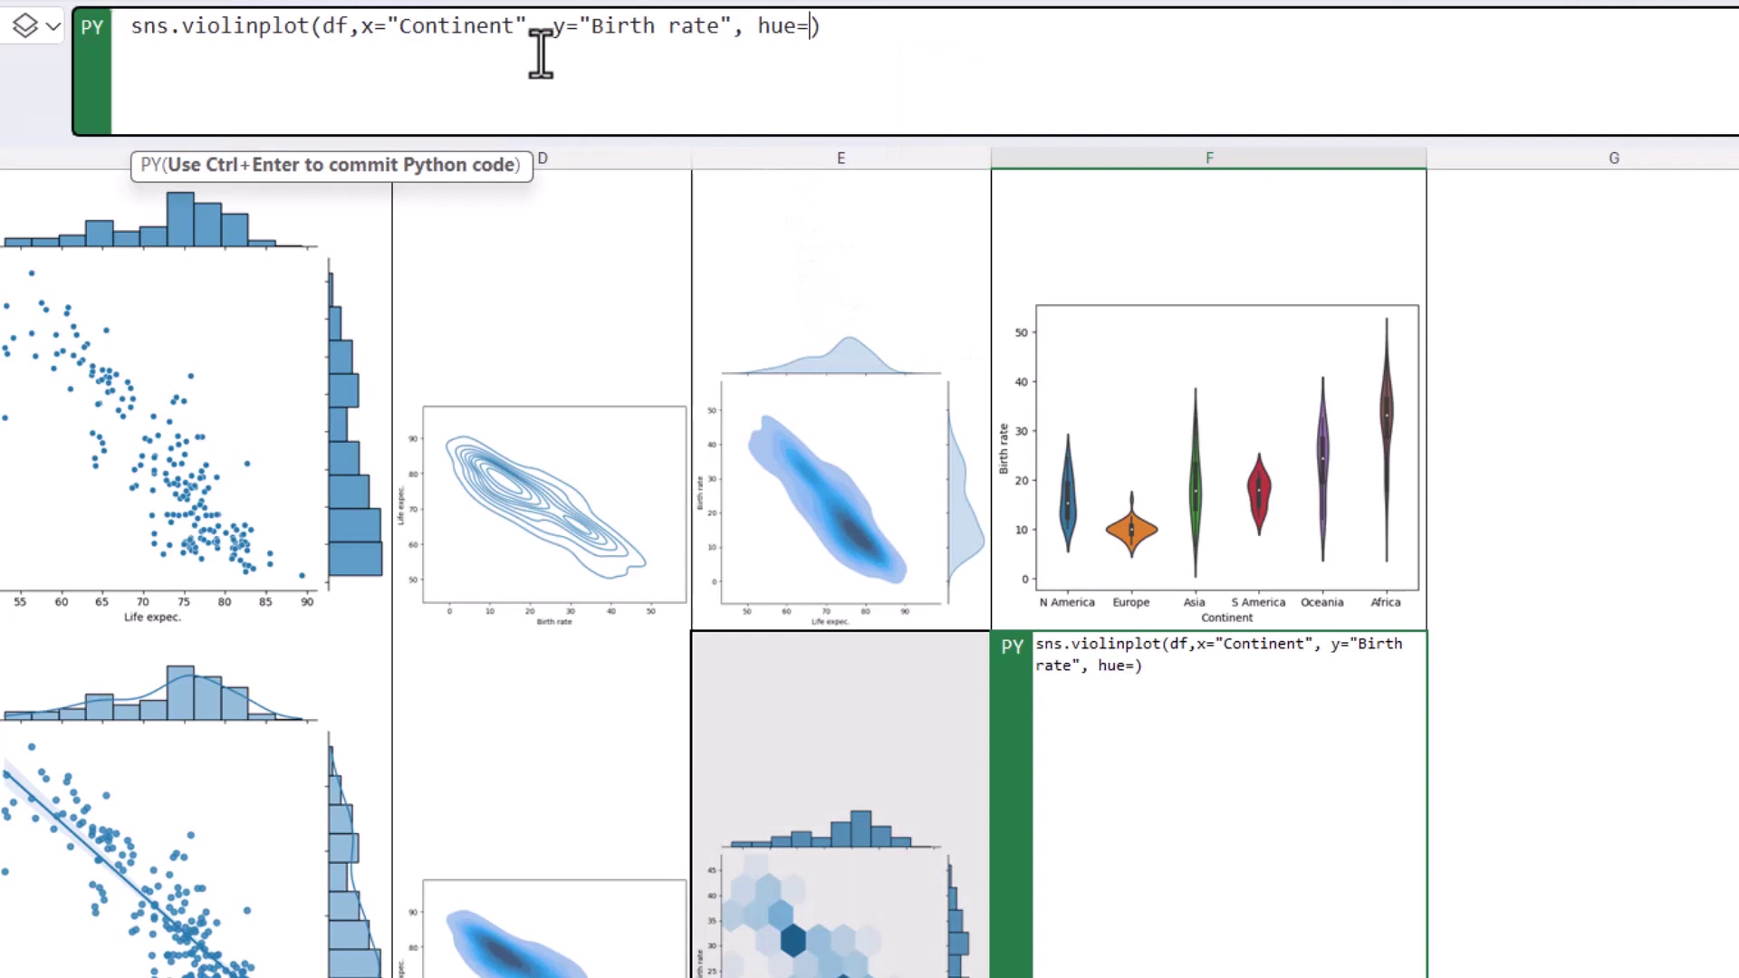
type("\"Size\",")
key("BackSpace")
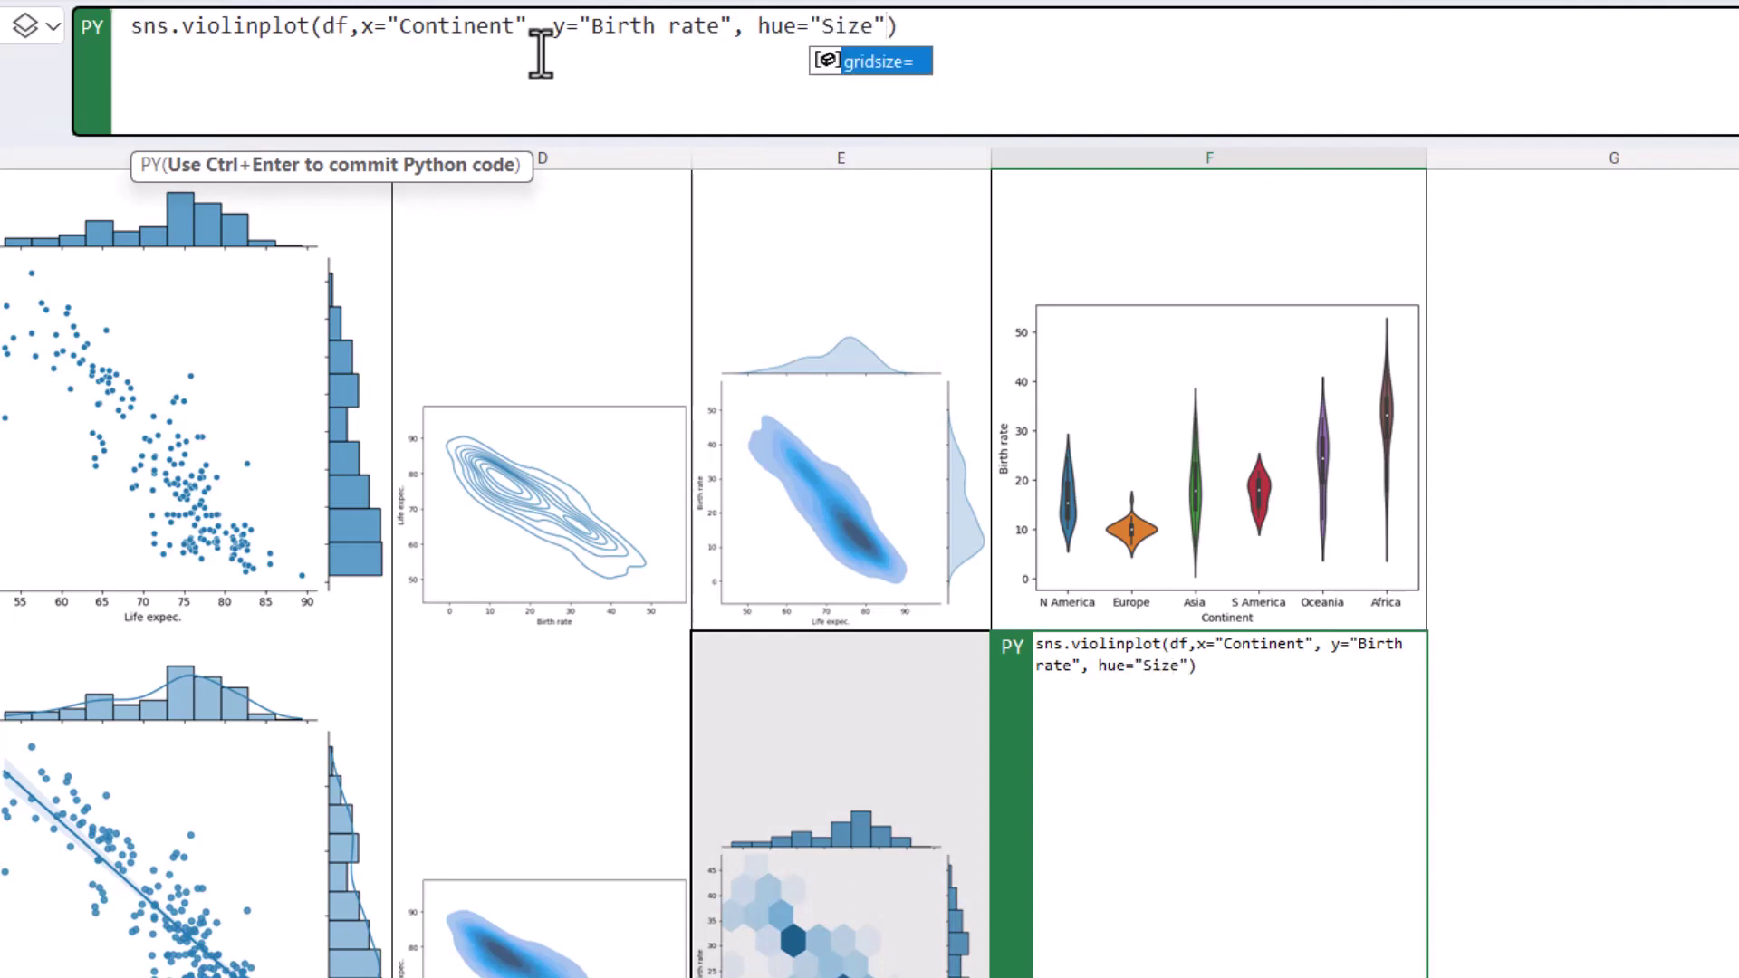
key("ctrl+Return")
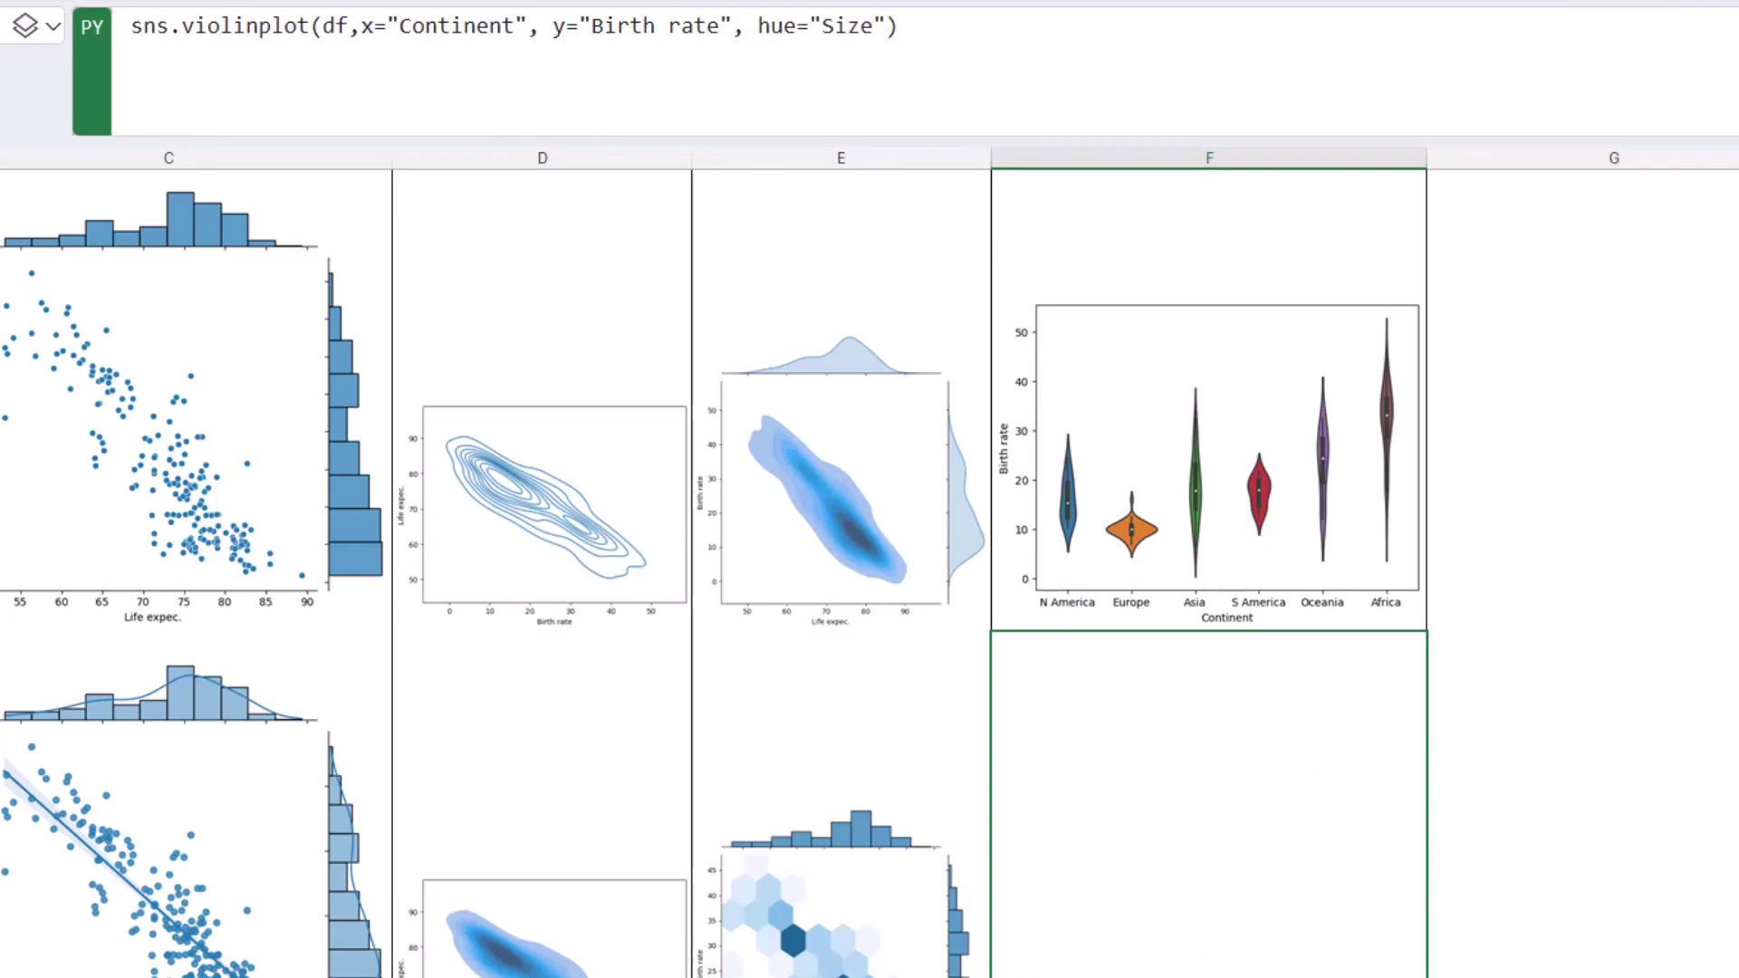
left_click(41, 27)
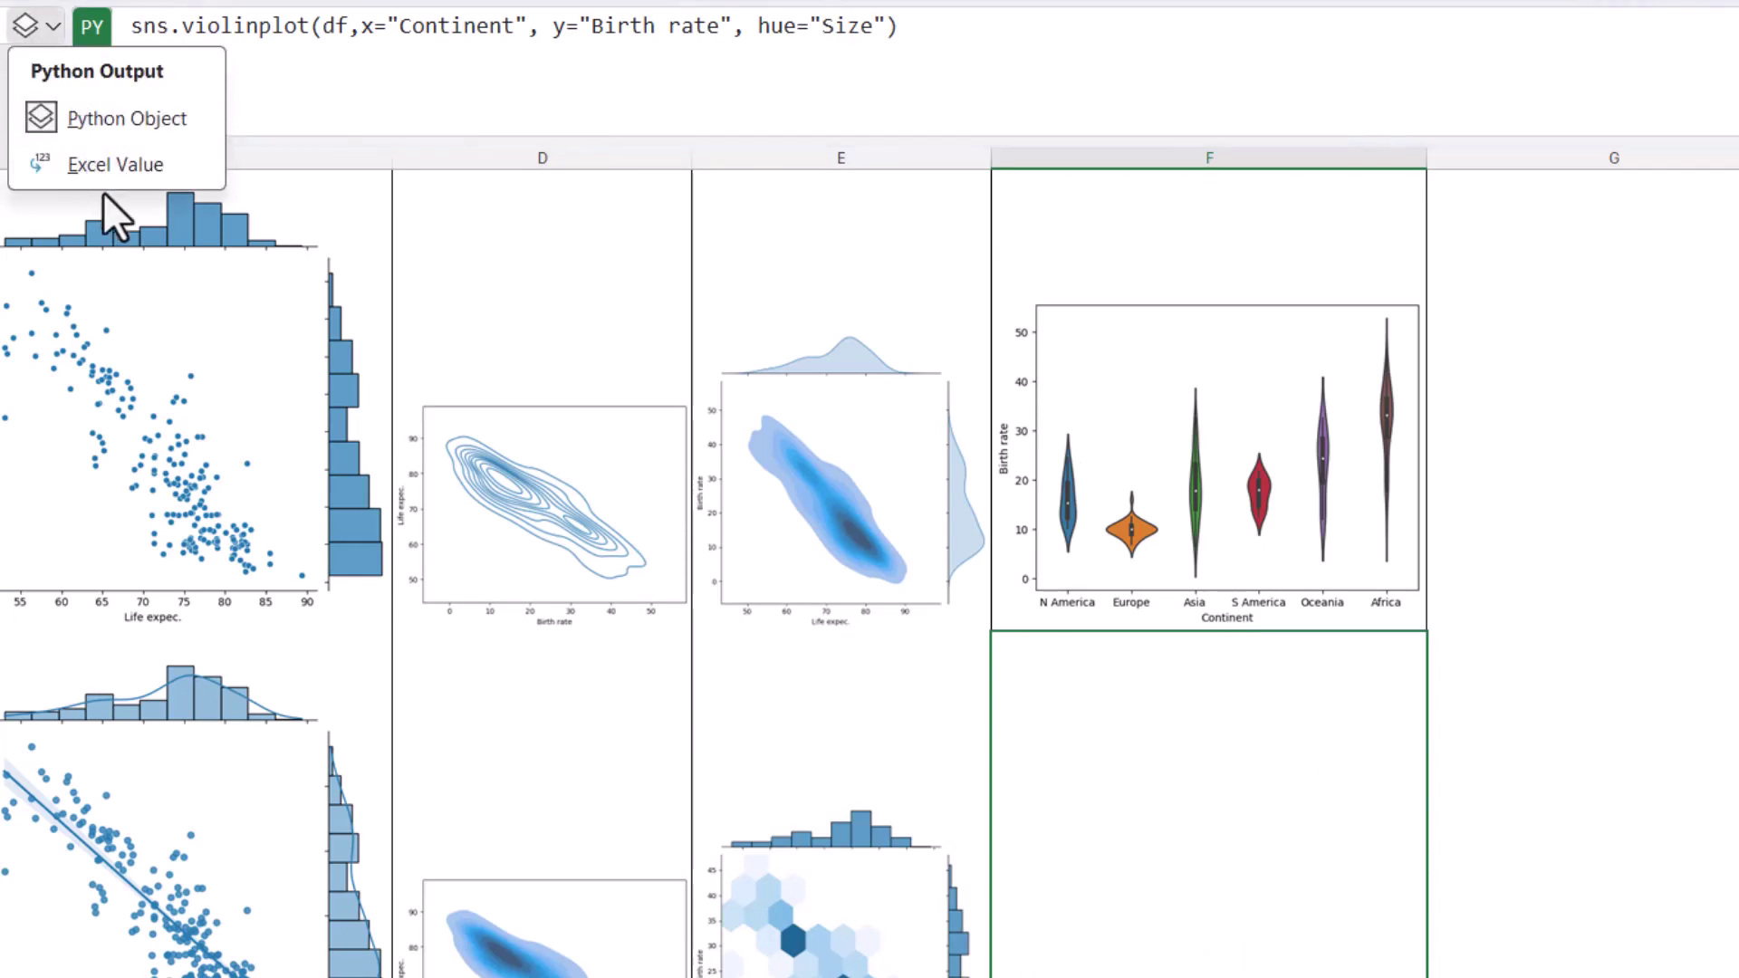
left_click(91, 161)
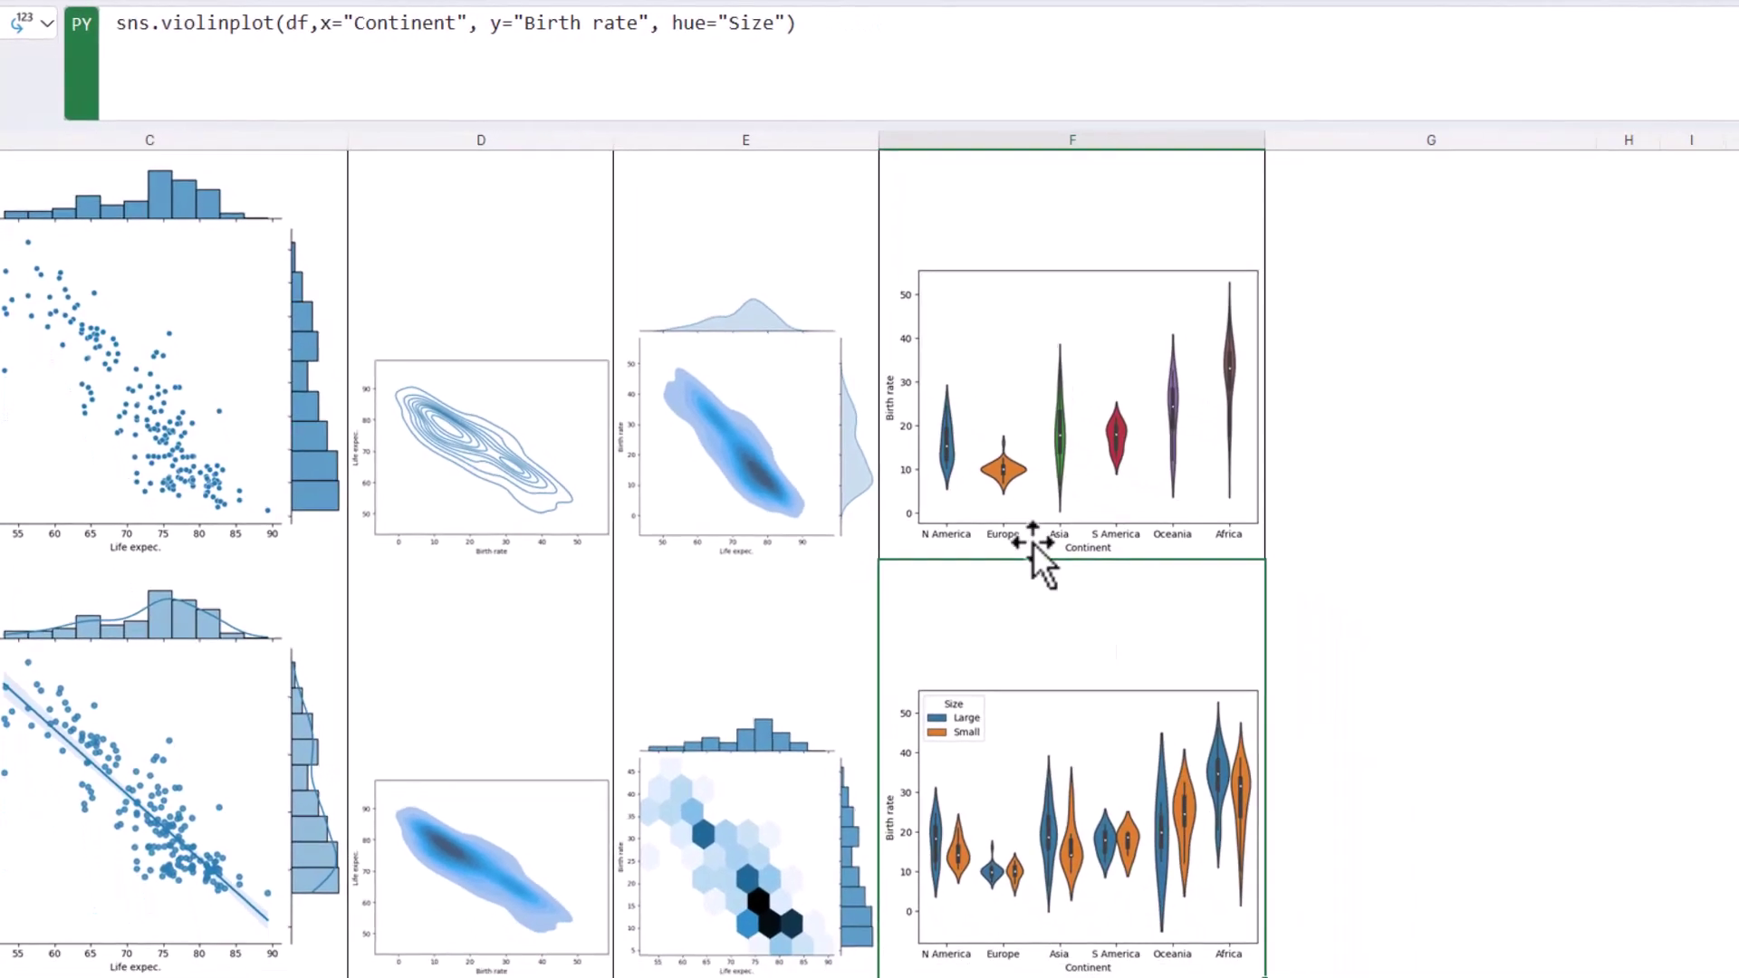
Add split=True to the F5 violin code so Large and Small halves share one violin.
left_click(780, 23)
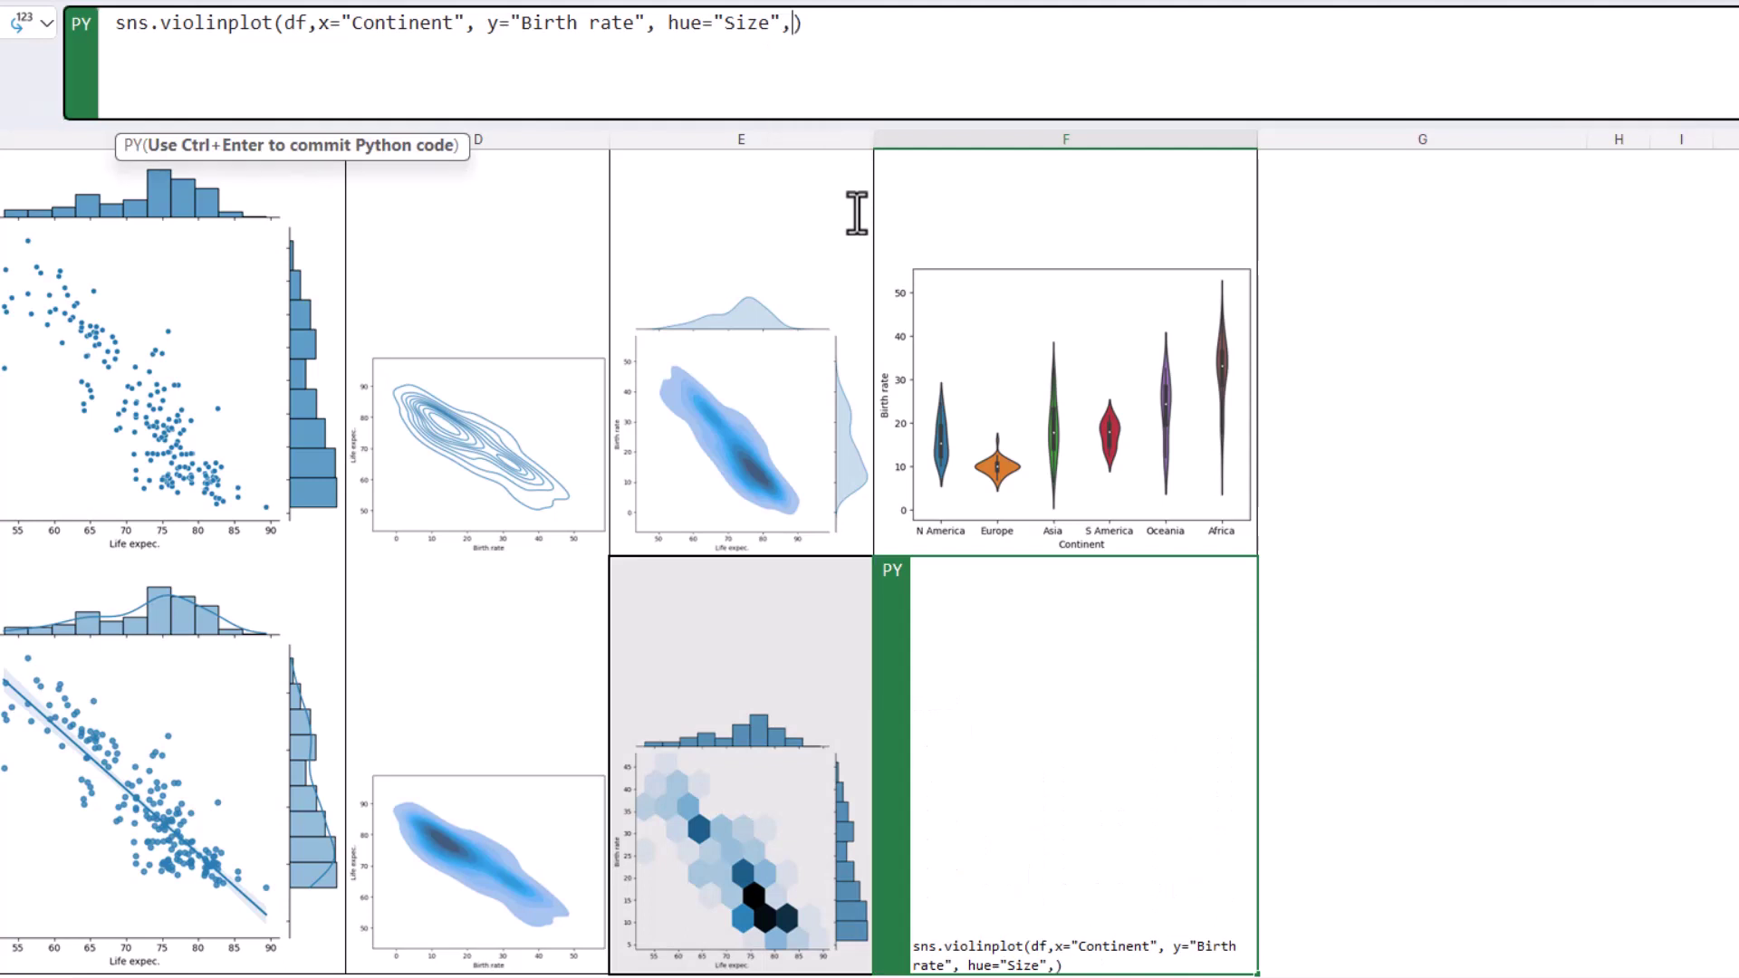
type("split=True")
key("ctrl+Return")
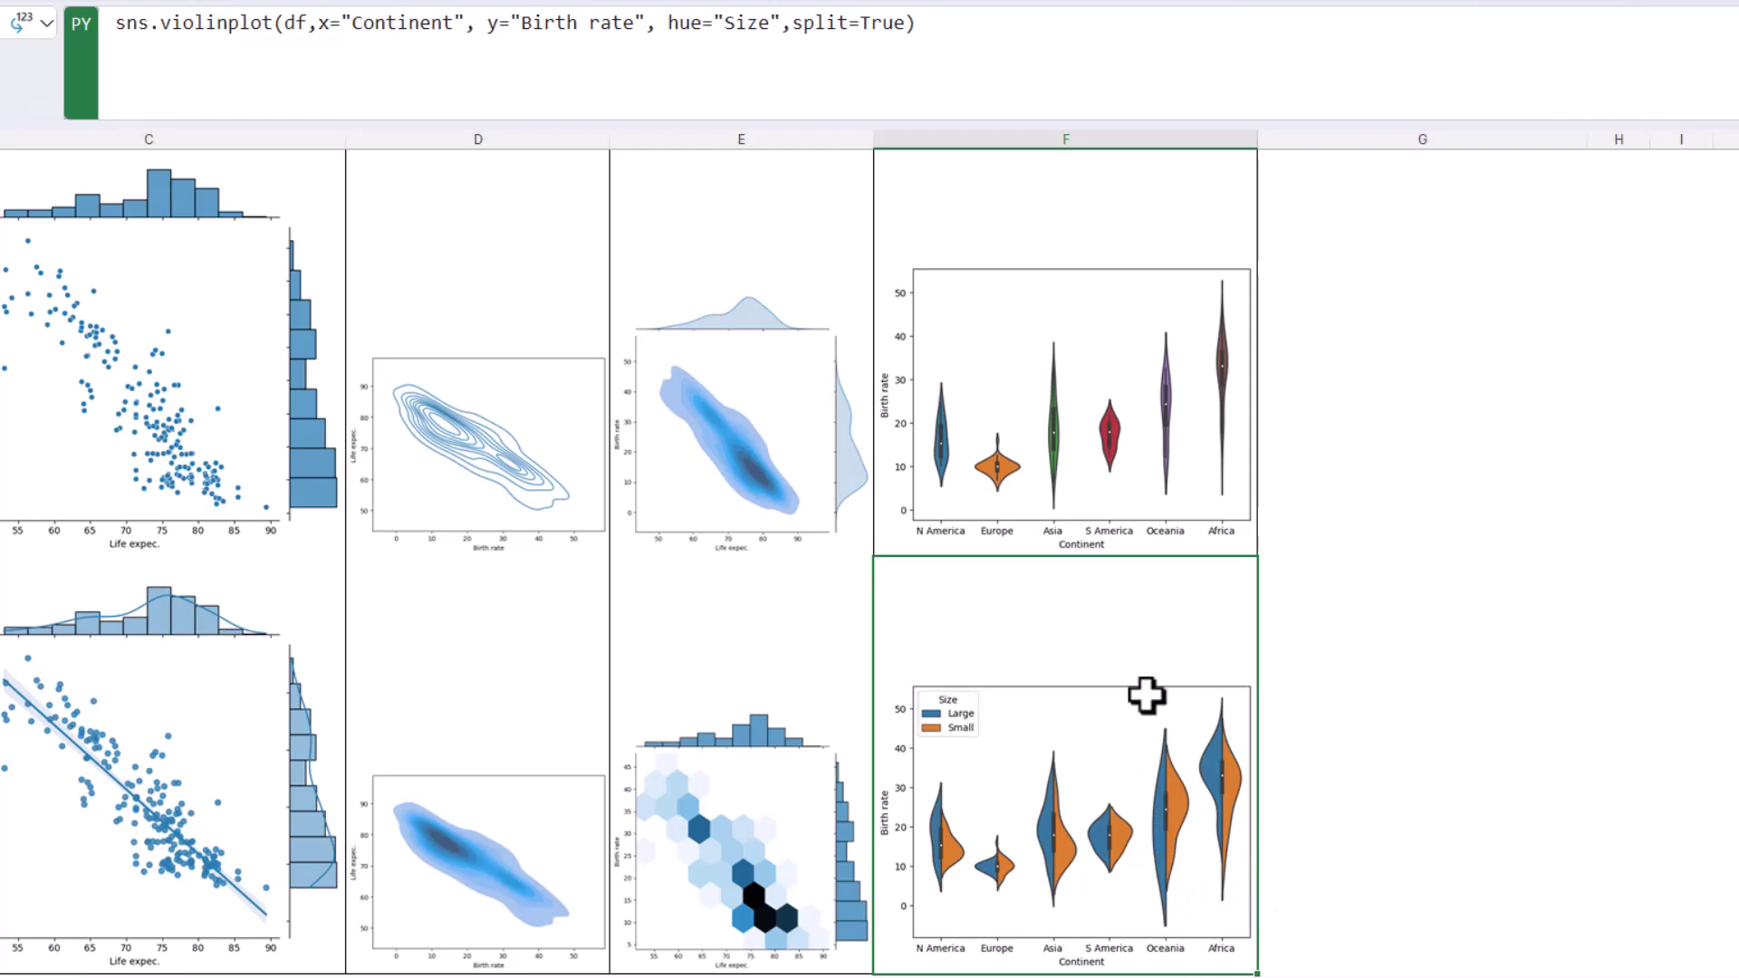
Review the code behind the violin, split violin, KDE and pairplot chart cells.
scroll(1158, 655, "up", 1)
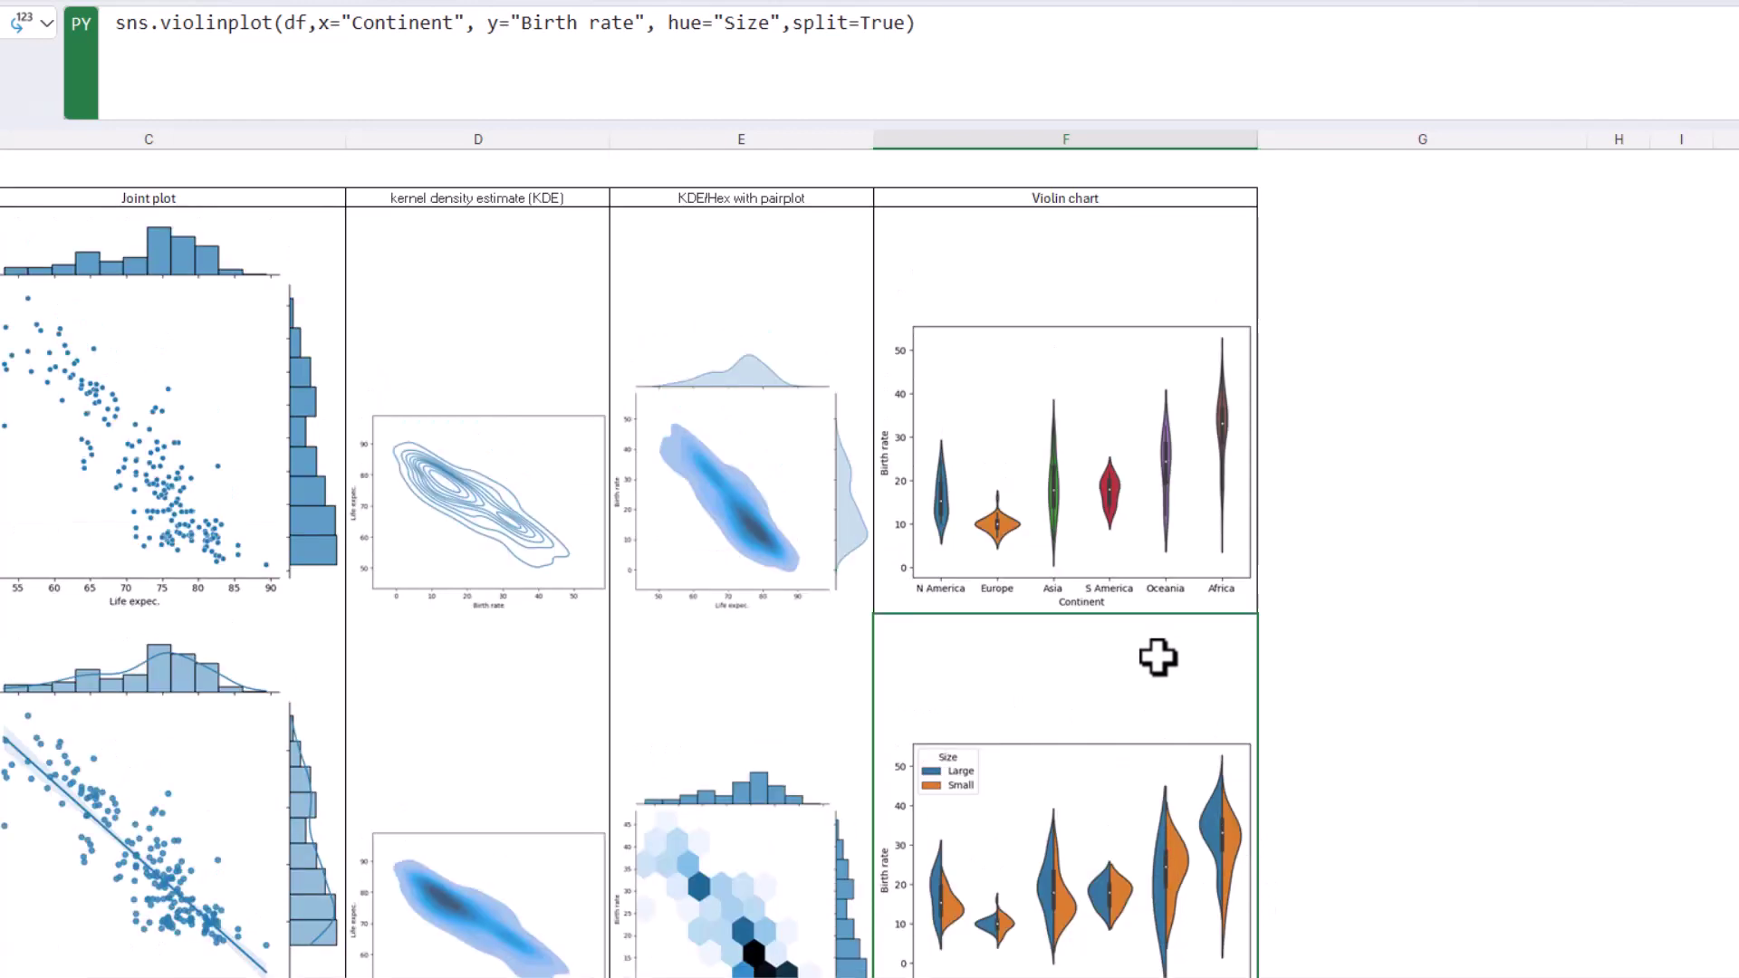
left_click(1124, 568)
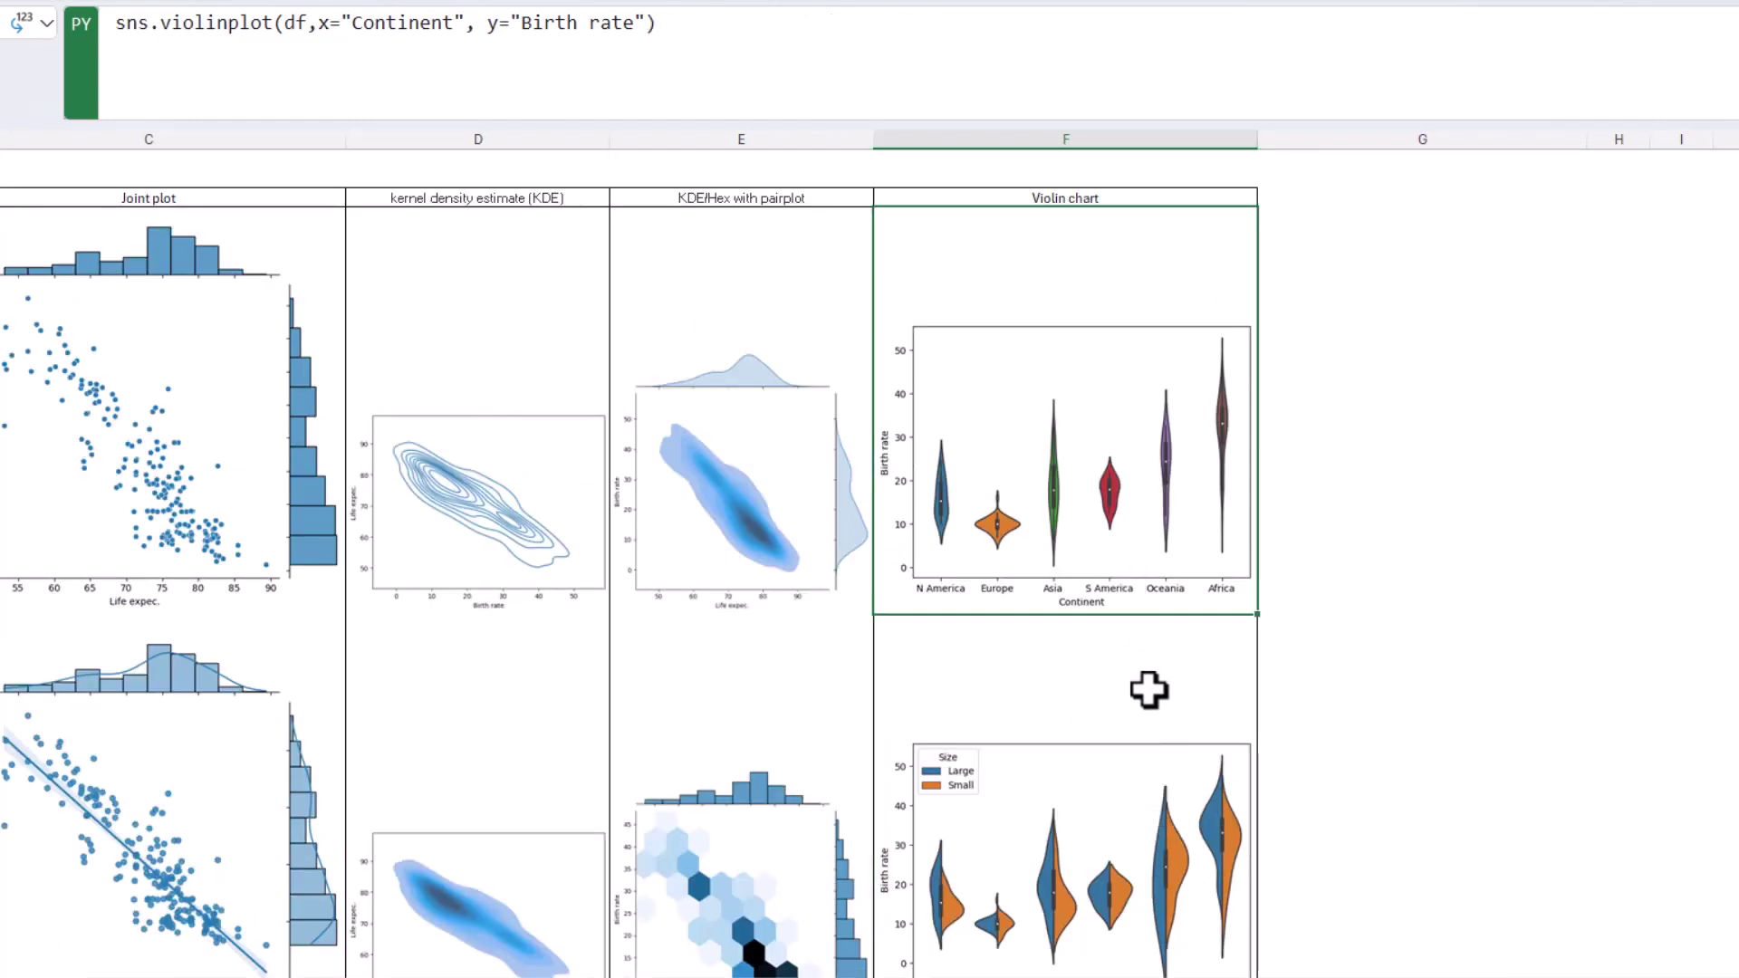
left_click(1148, 690)
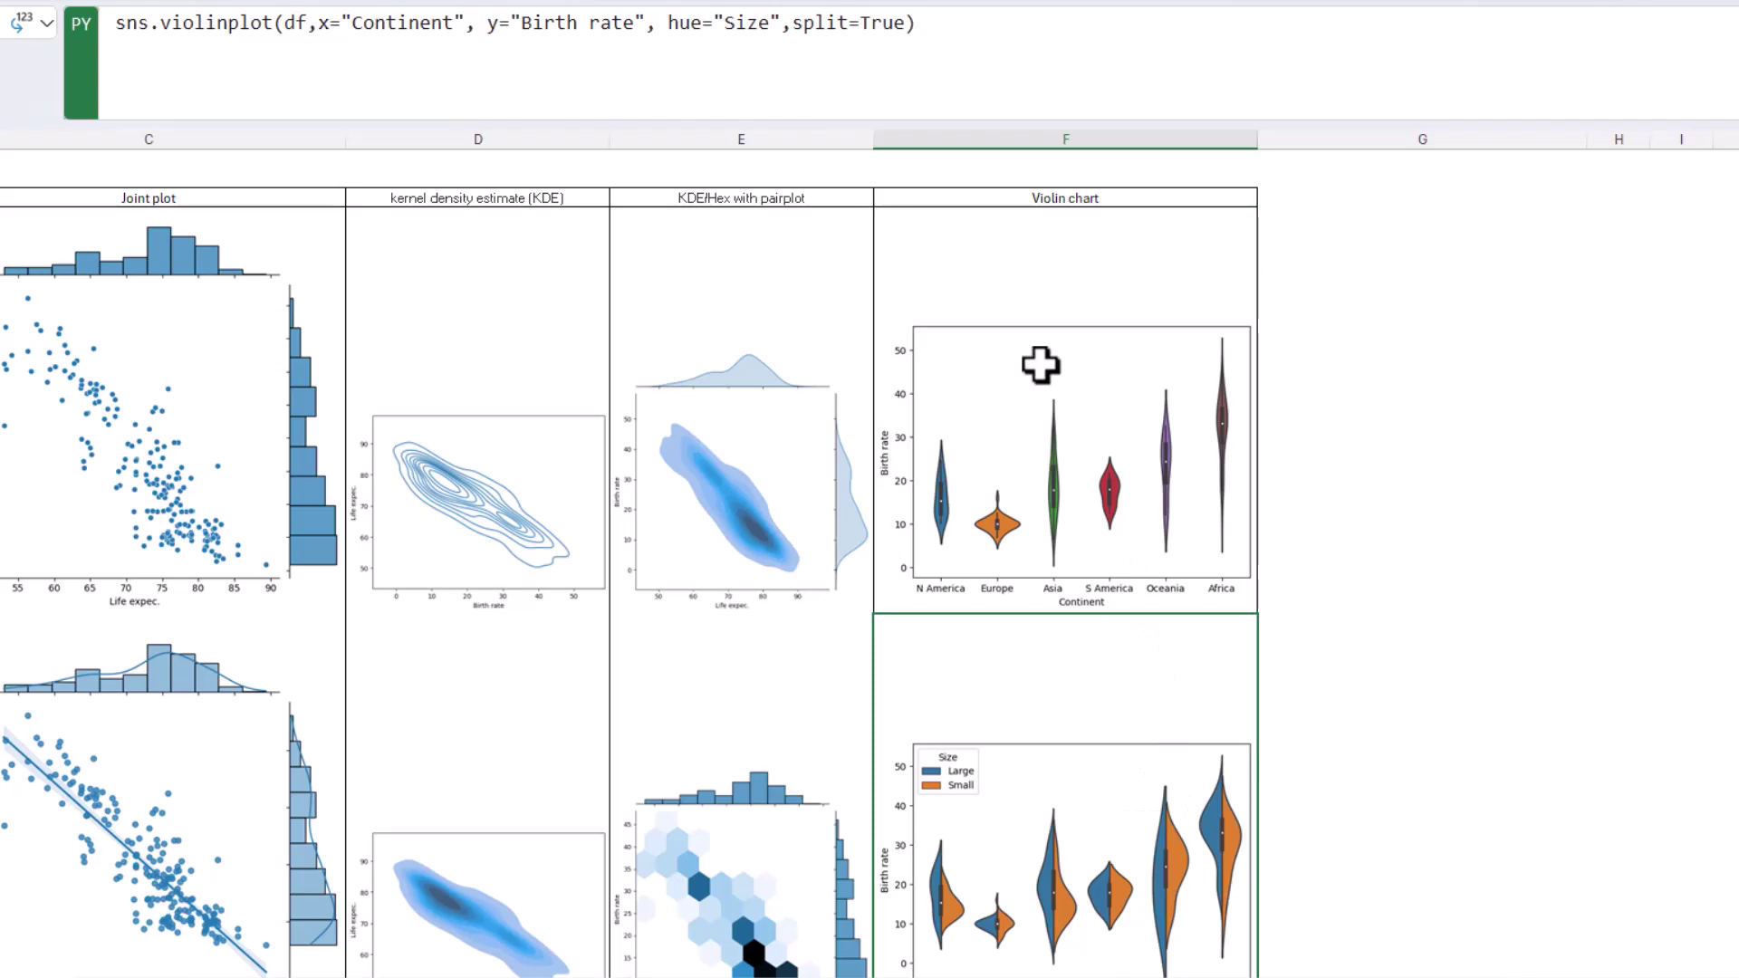
left_click(528, 351)
key("Left")
key("Left")
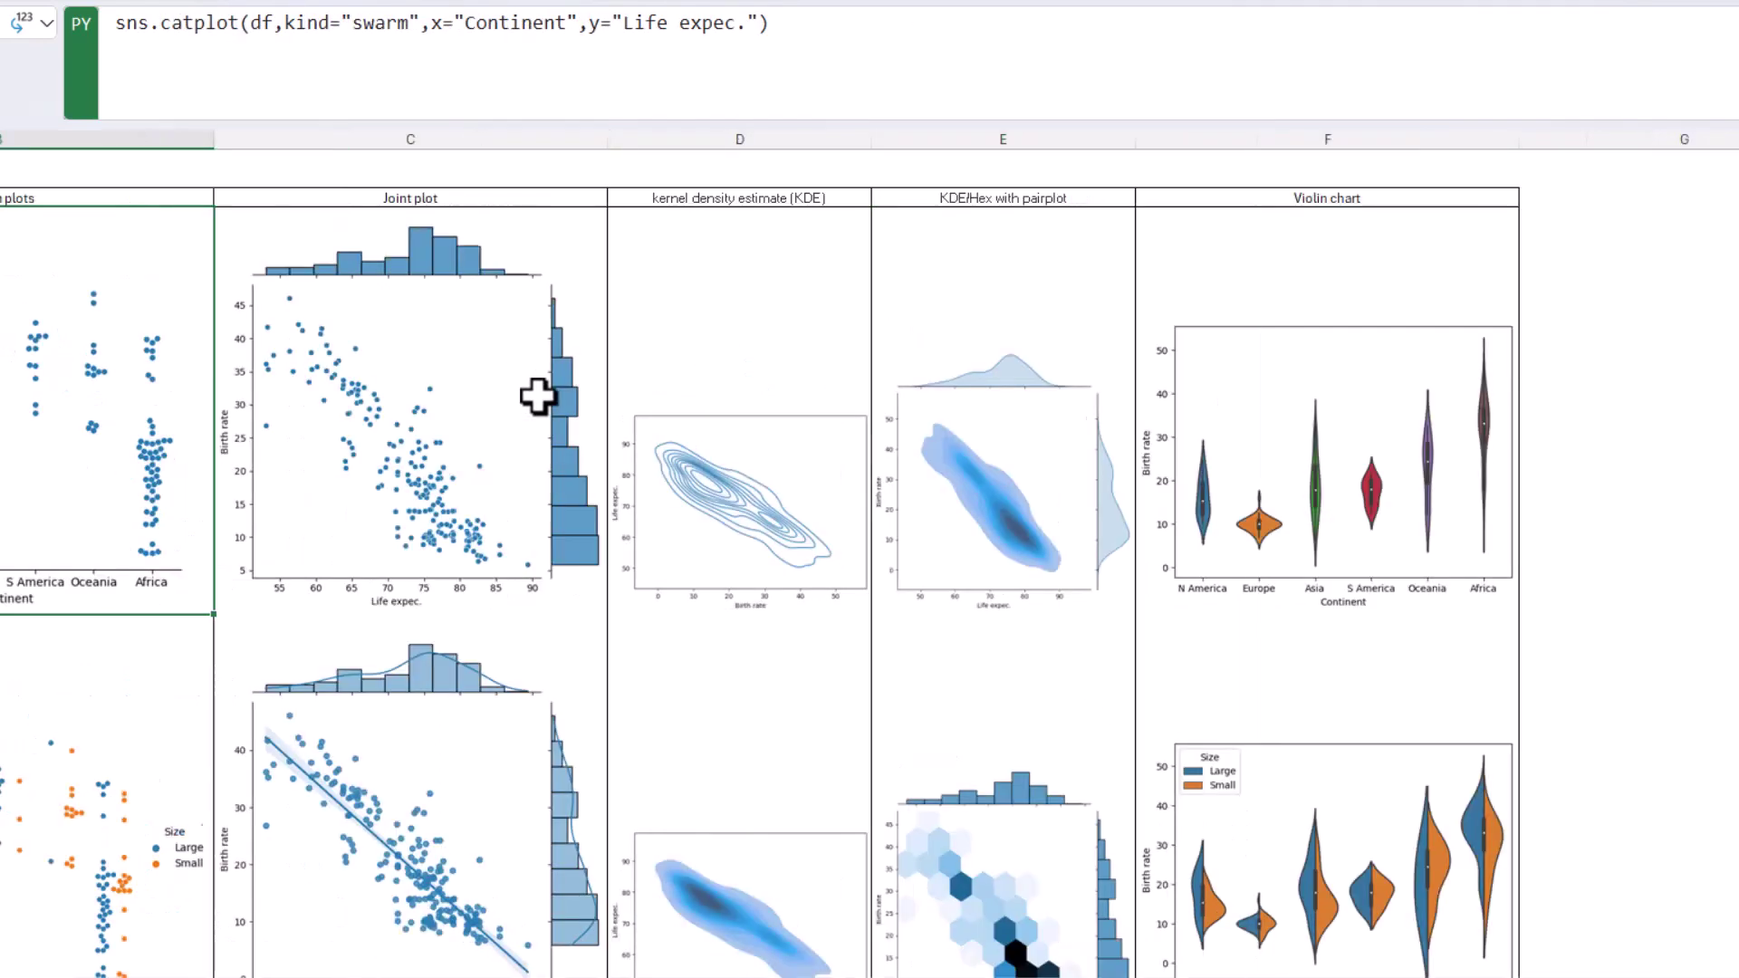
key("Left")
key("Right")
Scroll down to the empty rows beneath the charts.
left_click(78, 427)
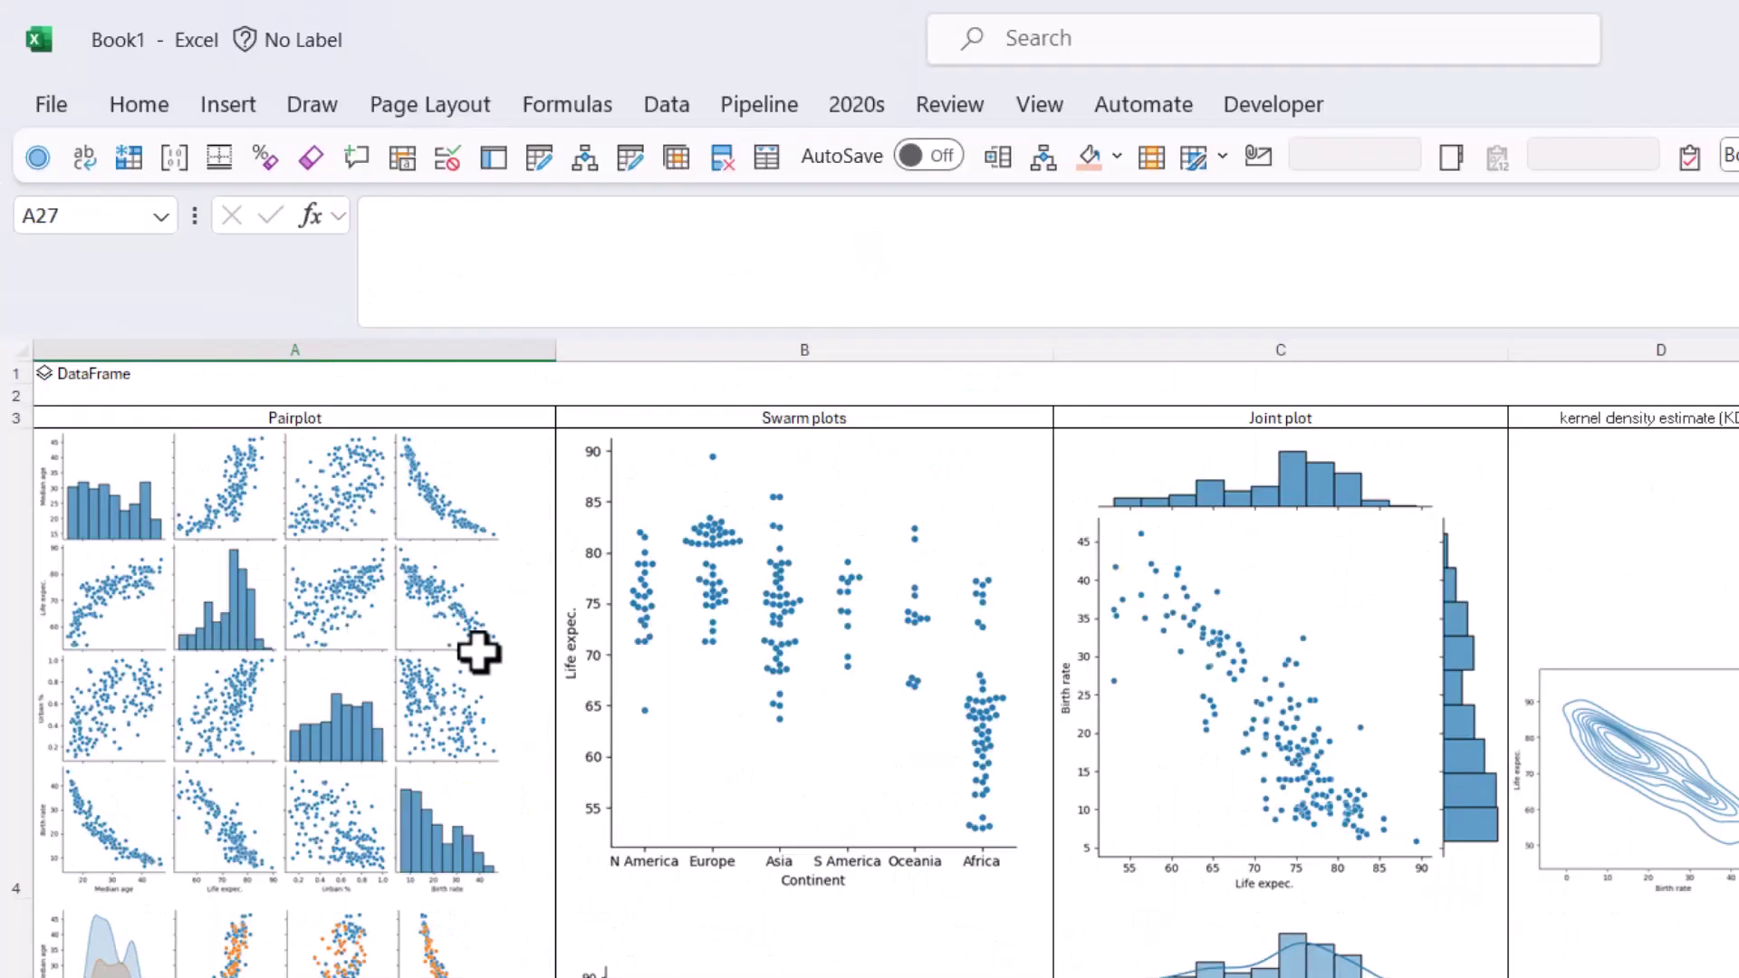
scroll(478, 652, "down", 5)
left_click(359, 554)
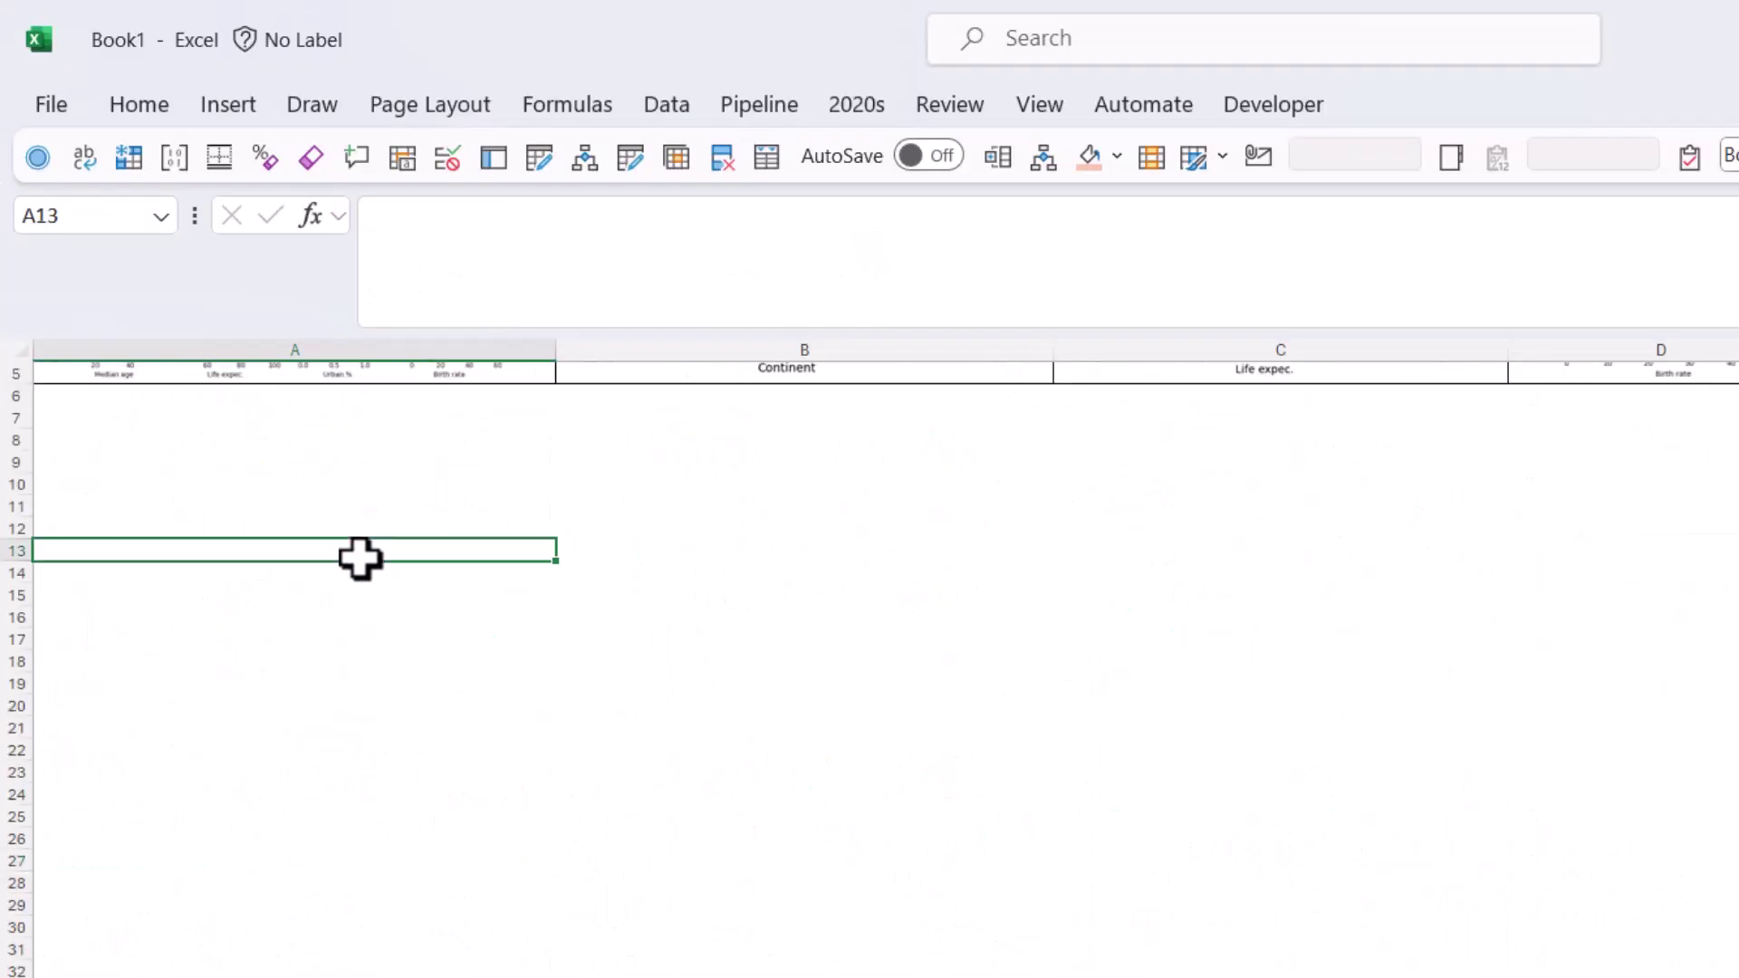
scroll(390, 535, "down", 5)
Enter df.corr() as a Python formula in A22 and preview its 6x6 correlation DataFrame.
left_click(271, 412)
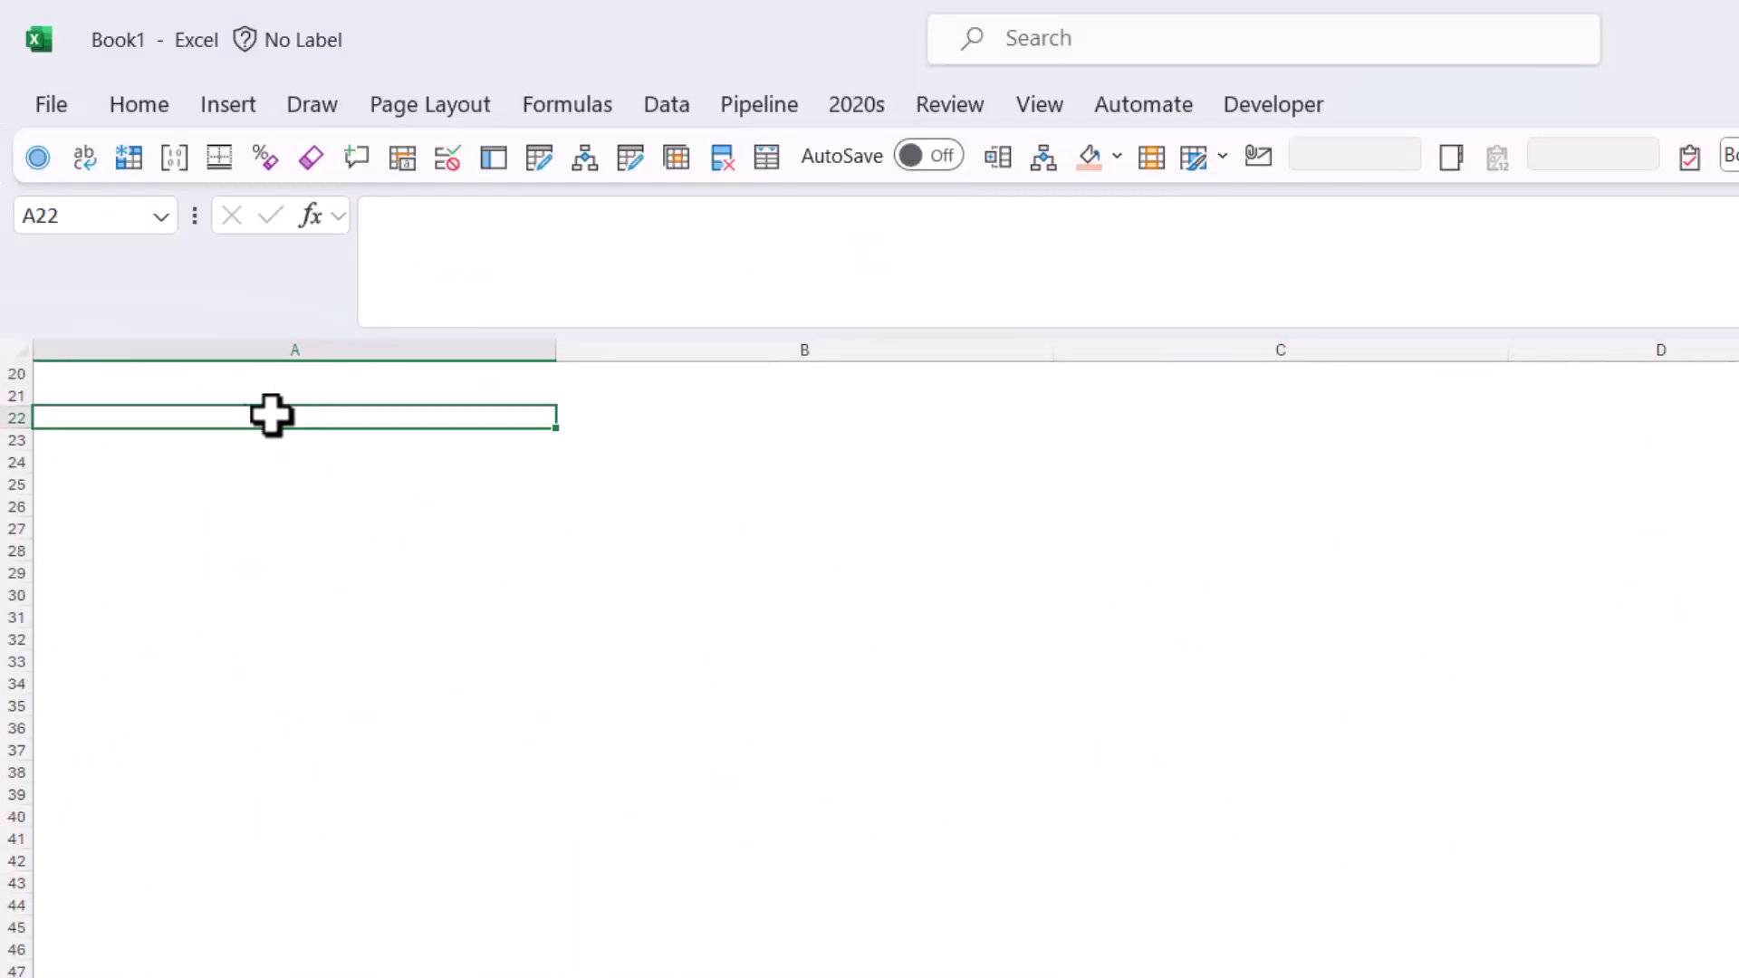
key("ctrl+alt+shift+p")
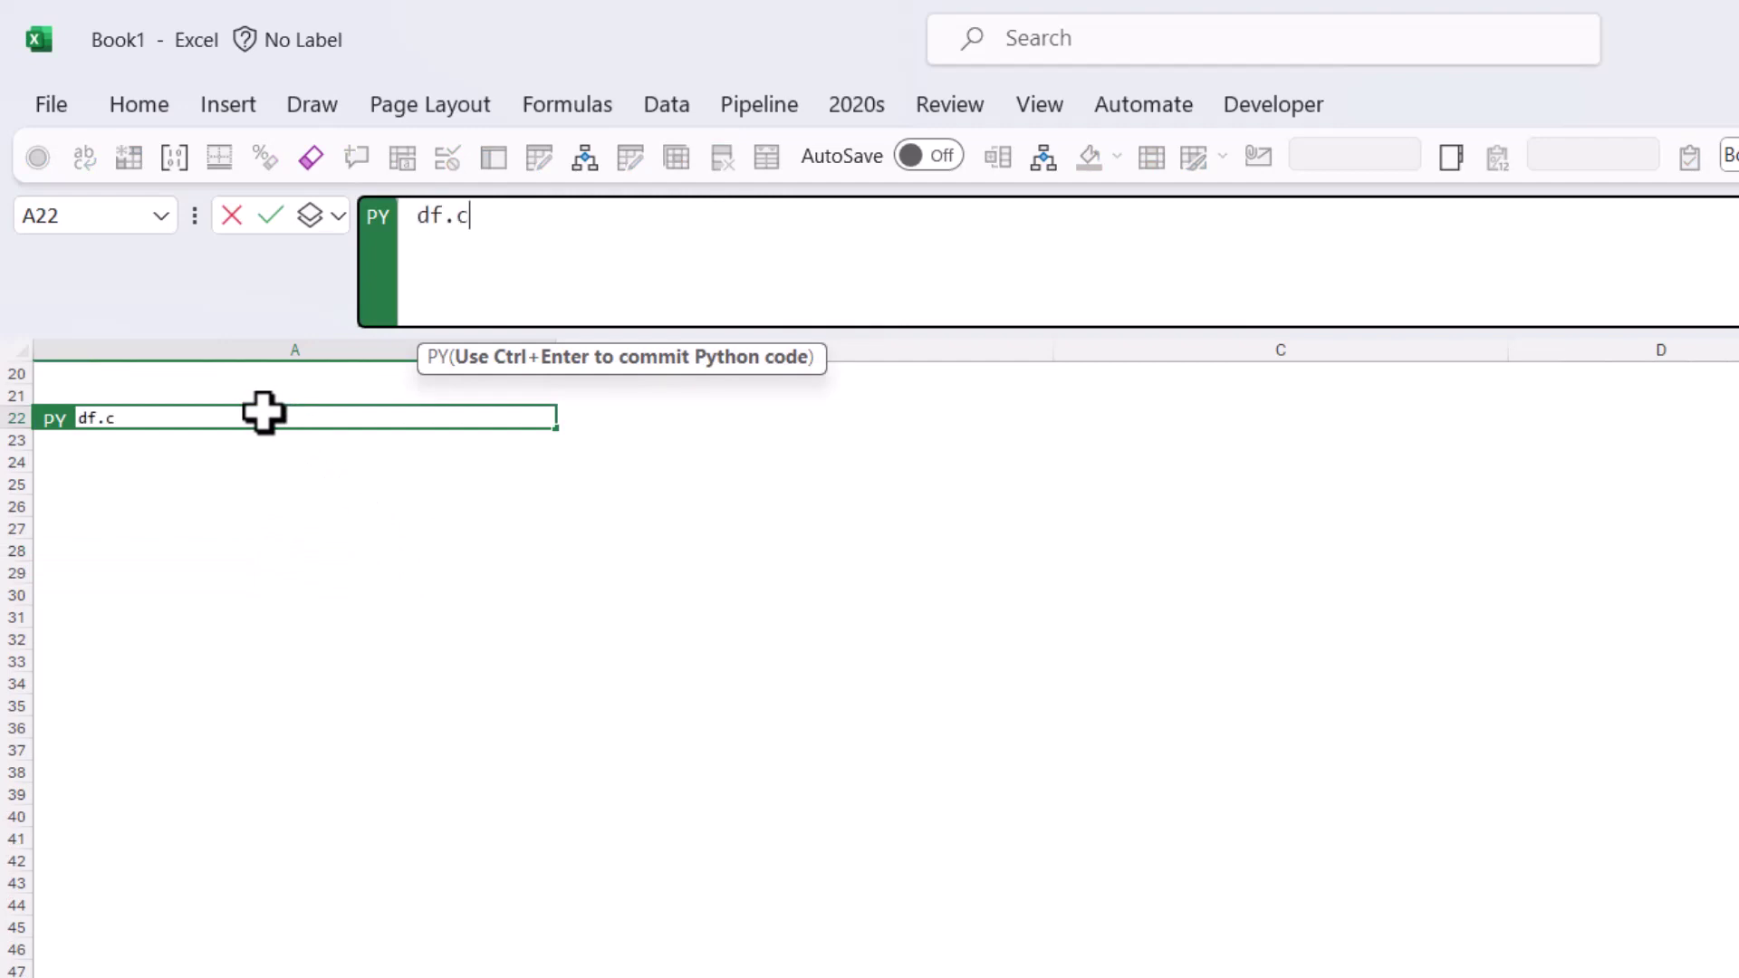
key("ctrl+Return")
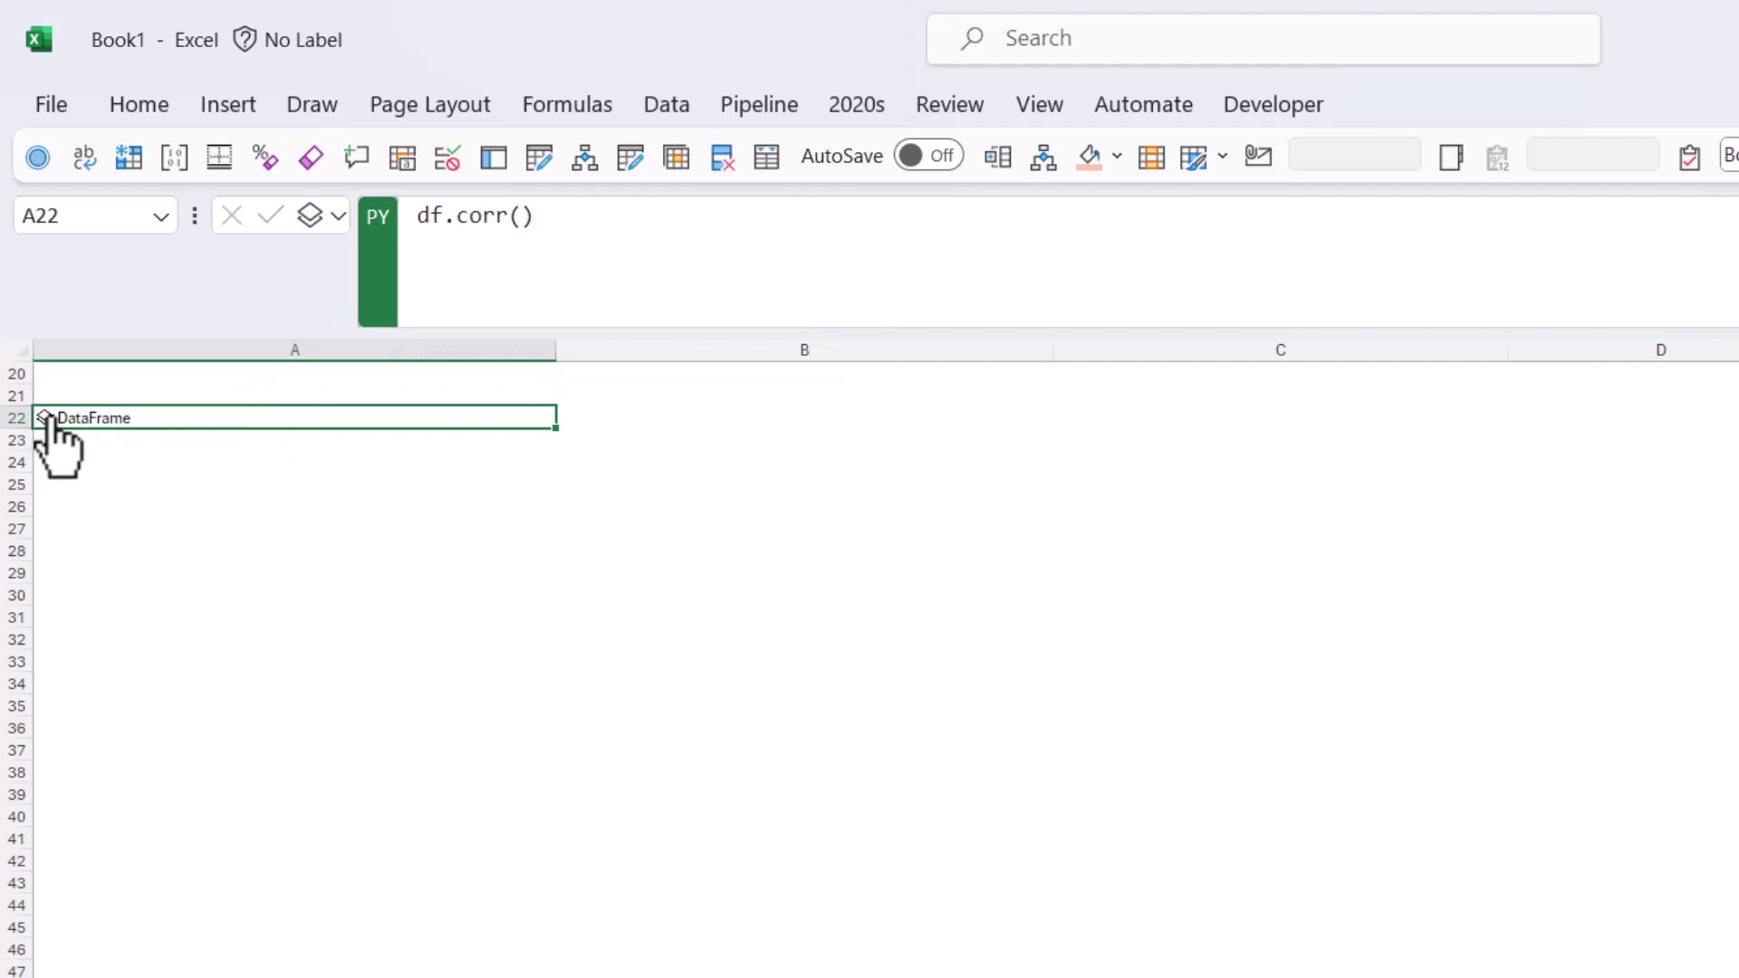
left_click(45, 419)
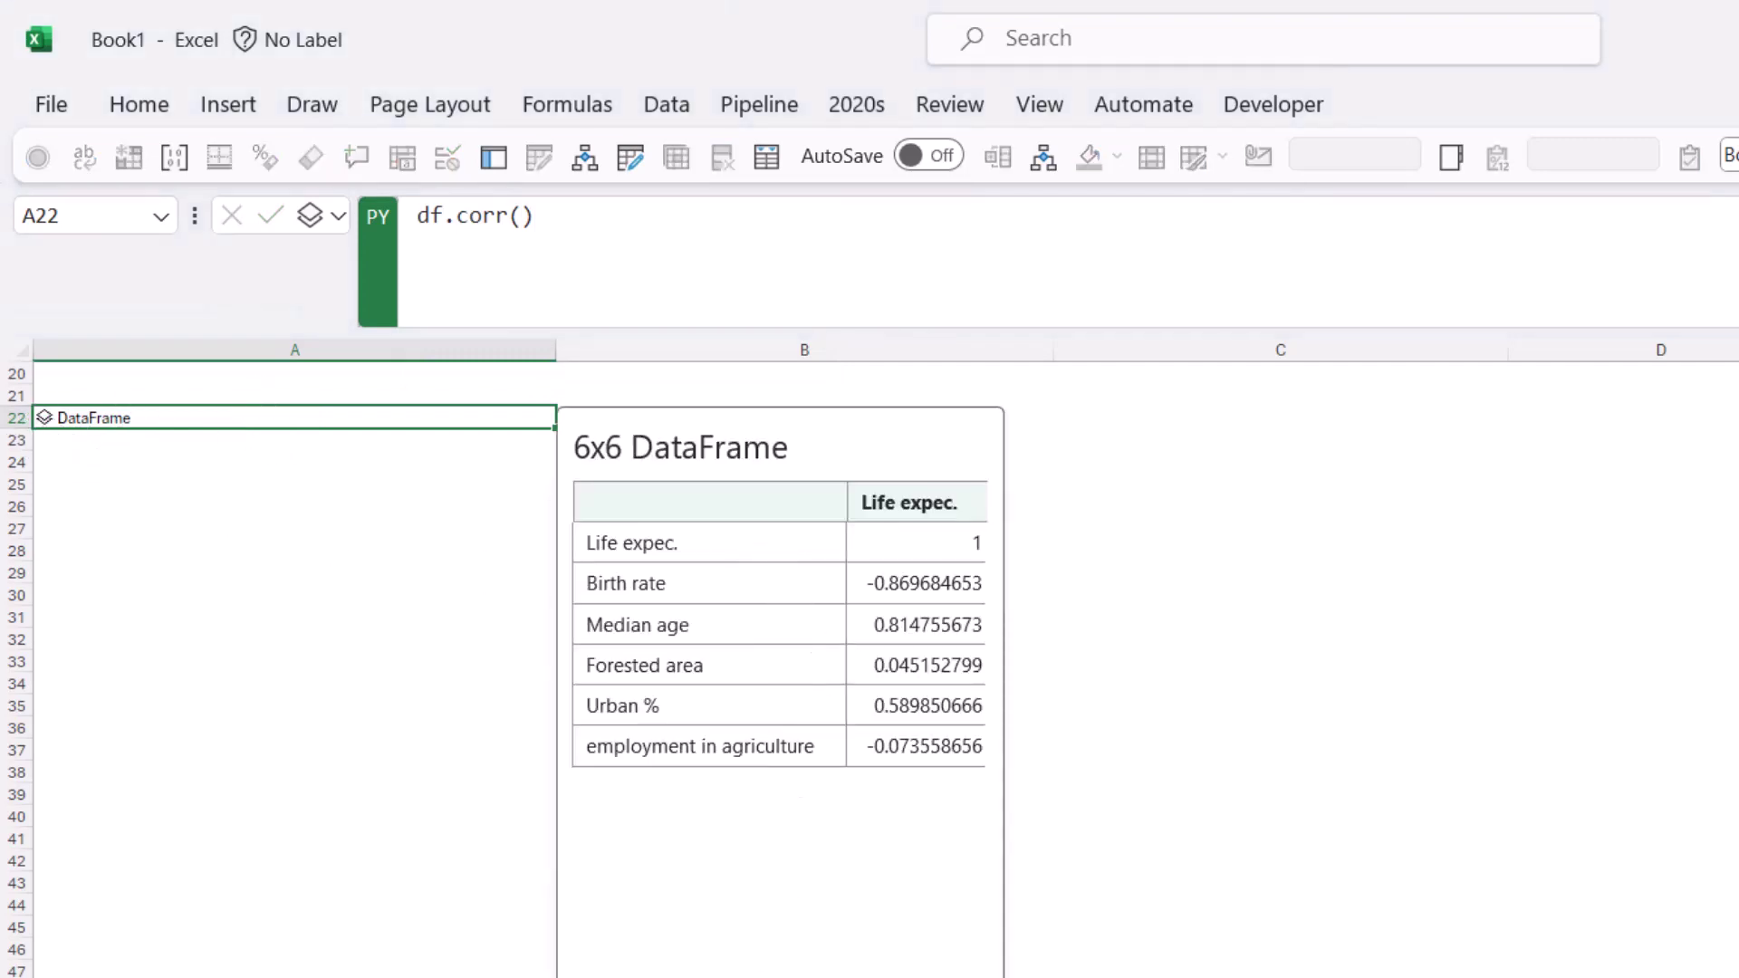
scroll(937, 972, "right", 5)
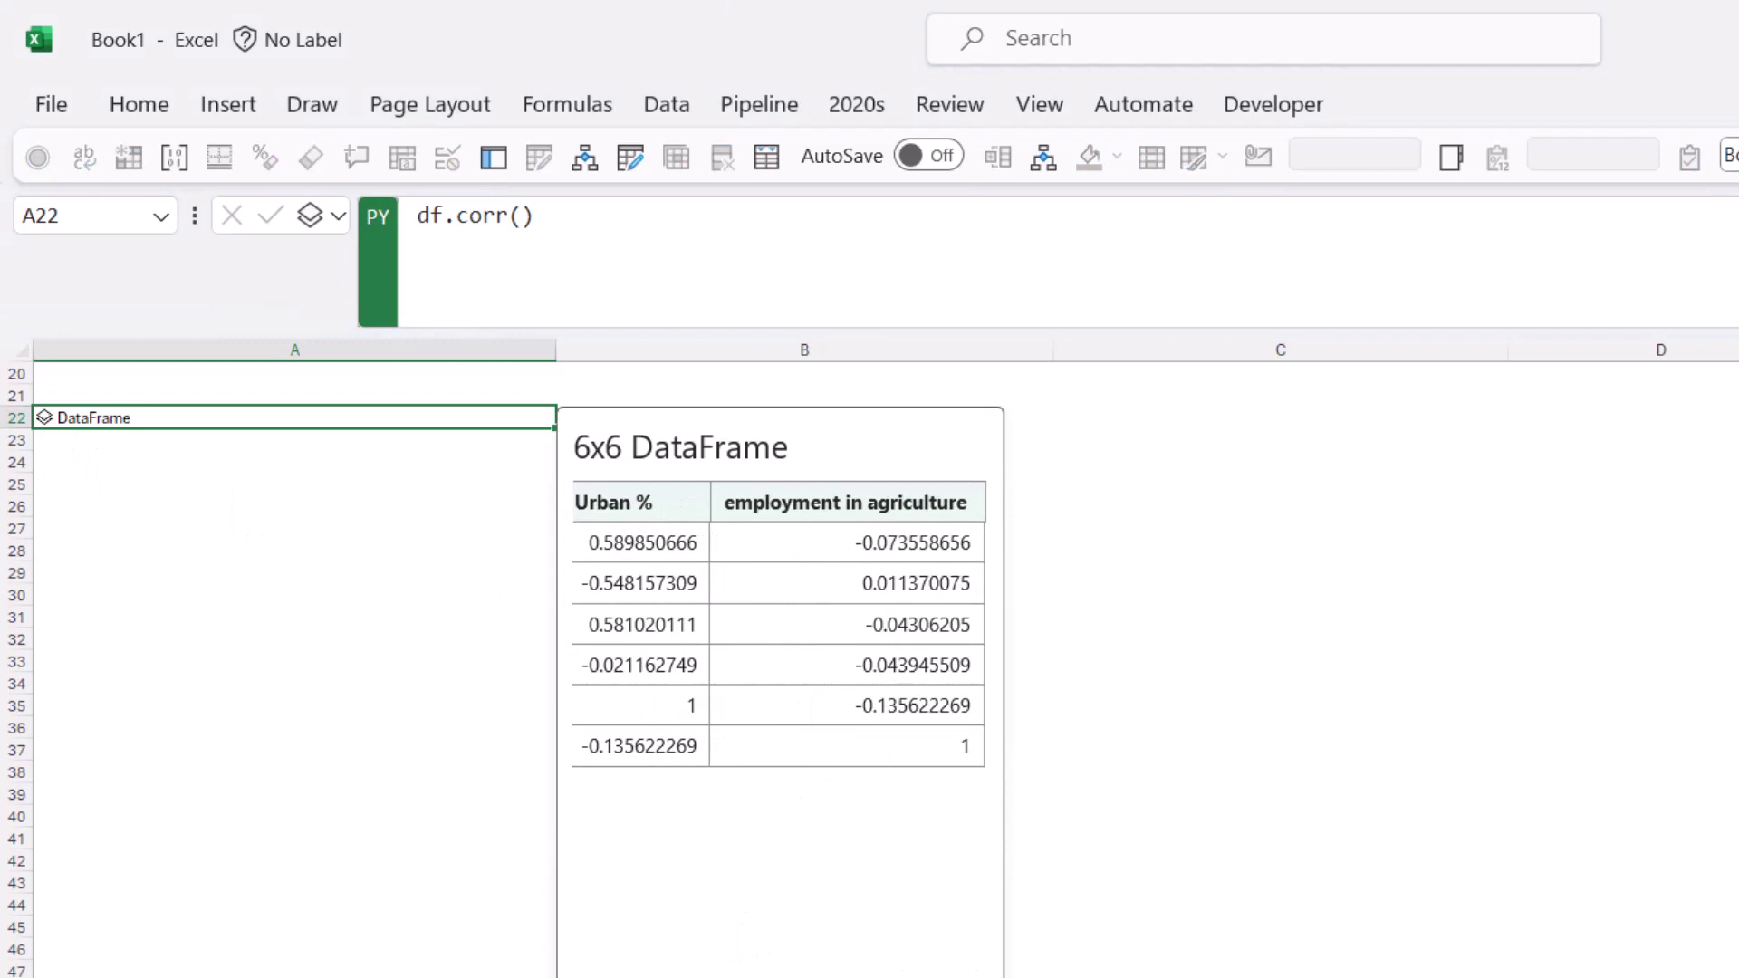
scroll(591, 971, "left", 5)
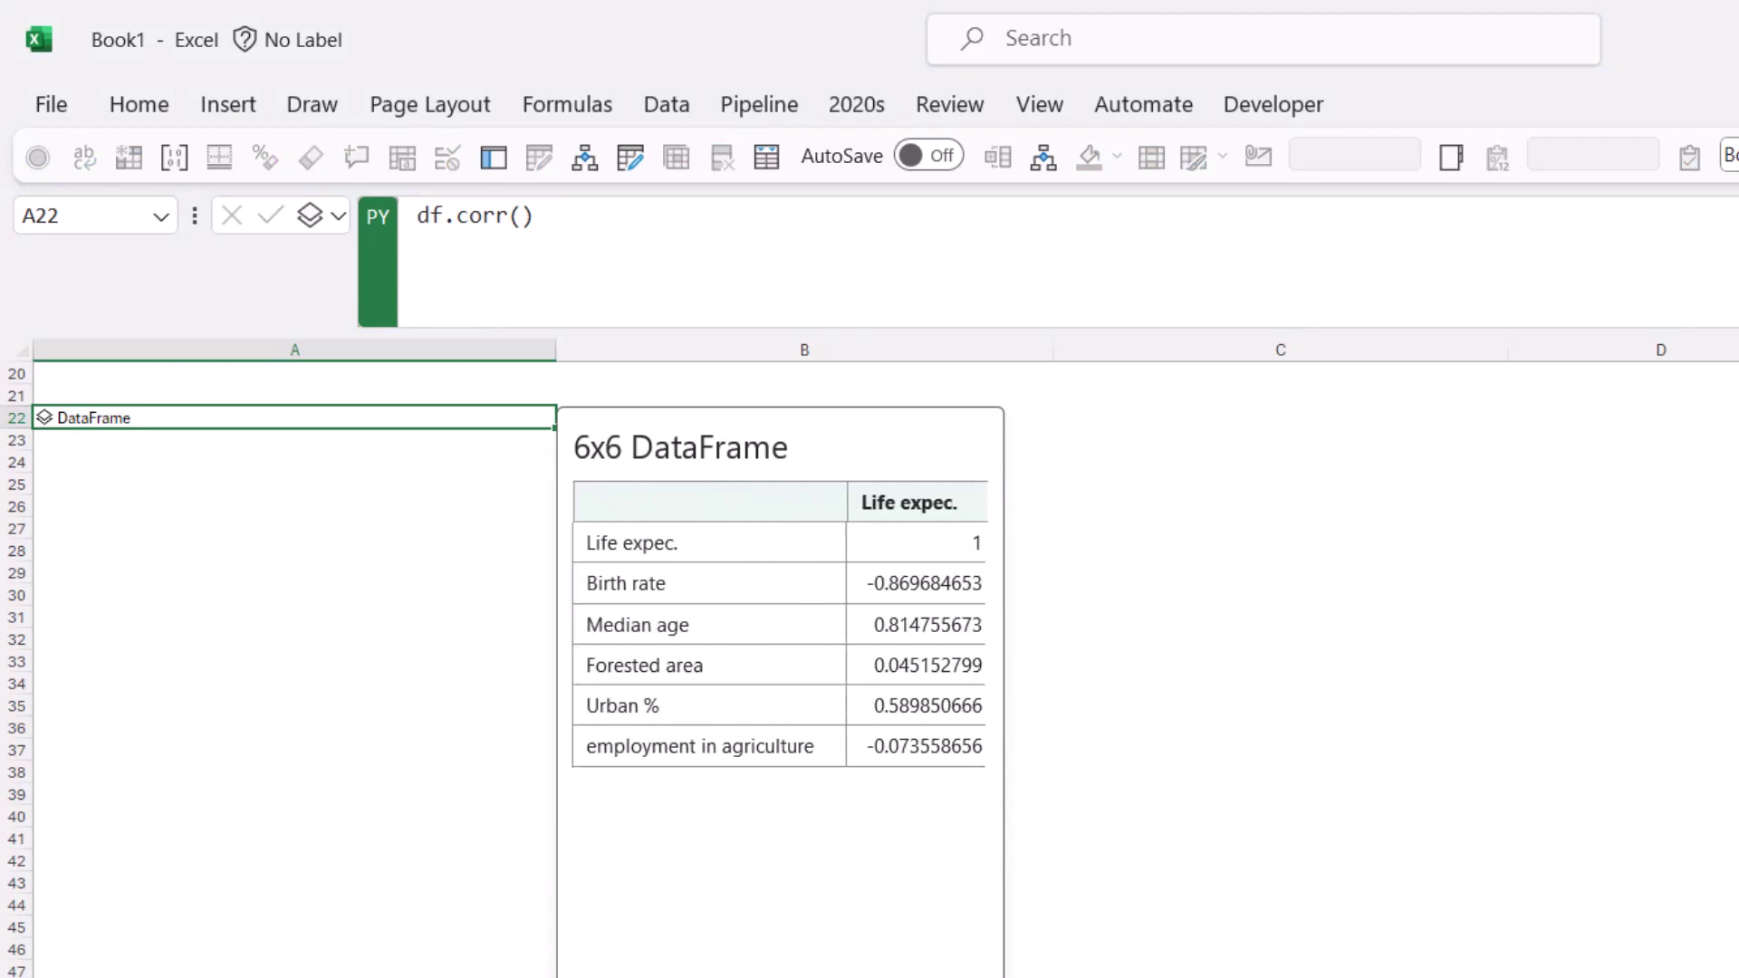
scroll(997, 970, "right", 5)
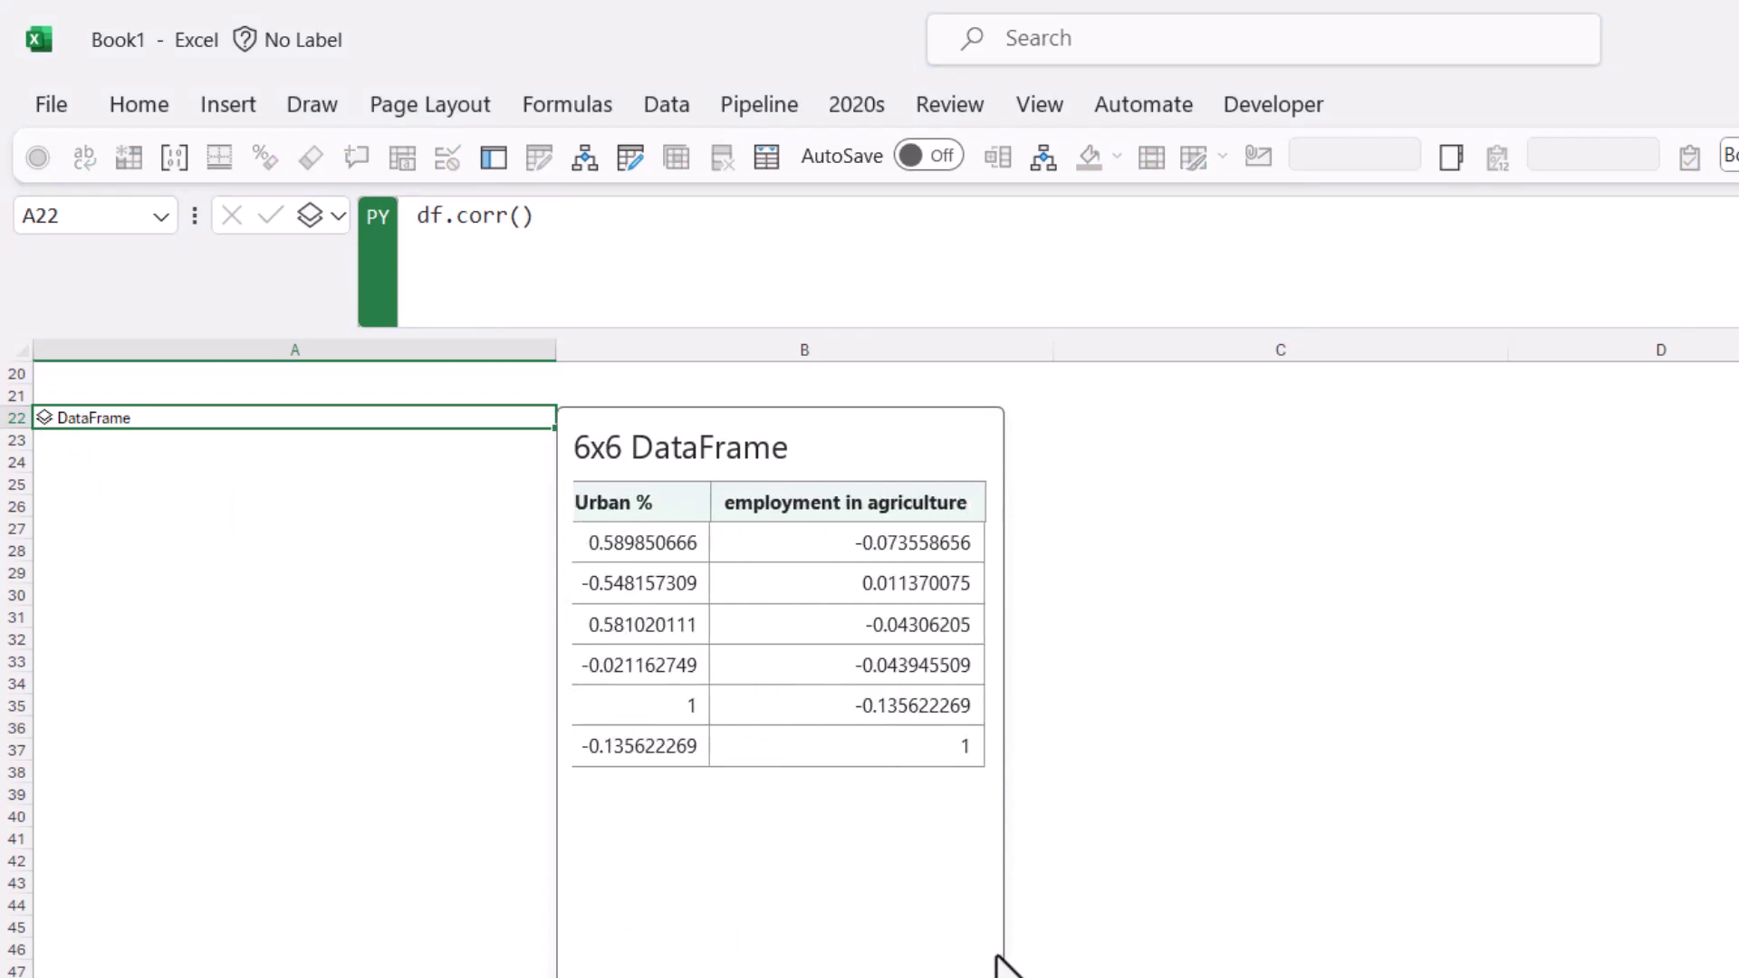
Output the df.corr() result as Excel values across rows 22–28 and inspect several correlations.
left_click(339, 226)
left_click(400, 359)
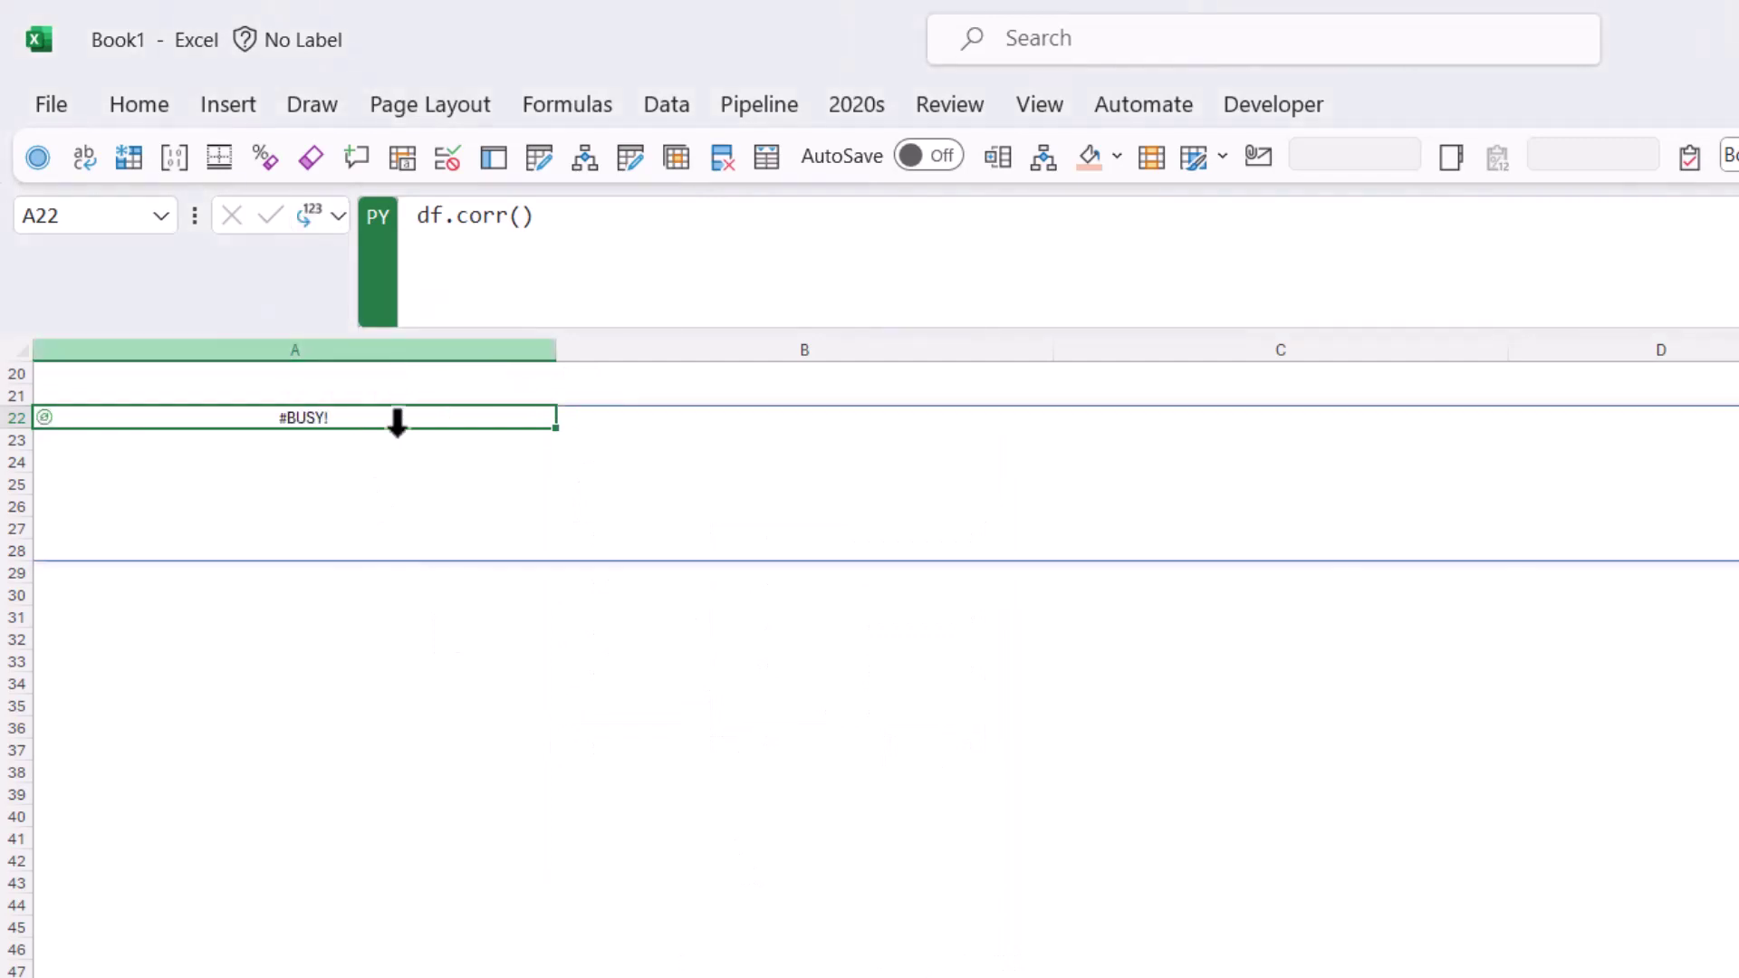
left_click(920, 466)
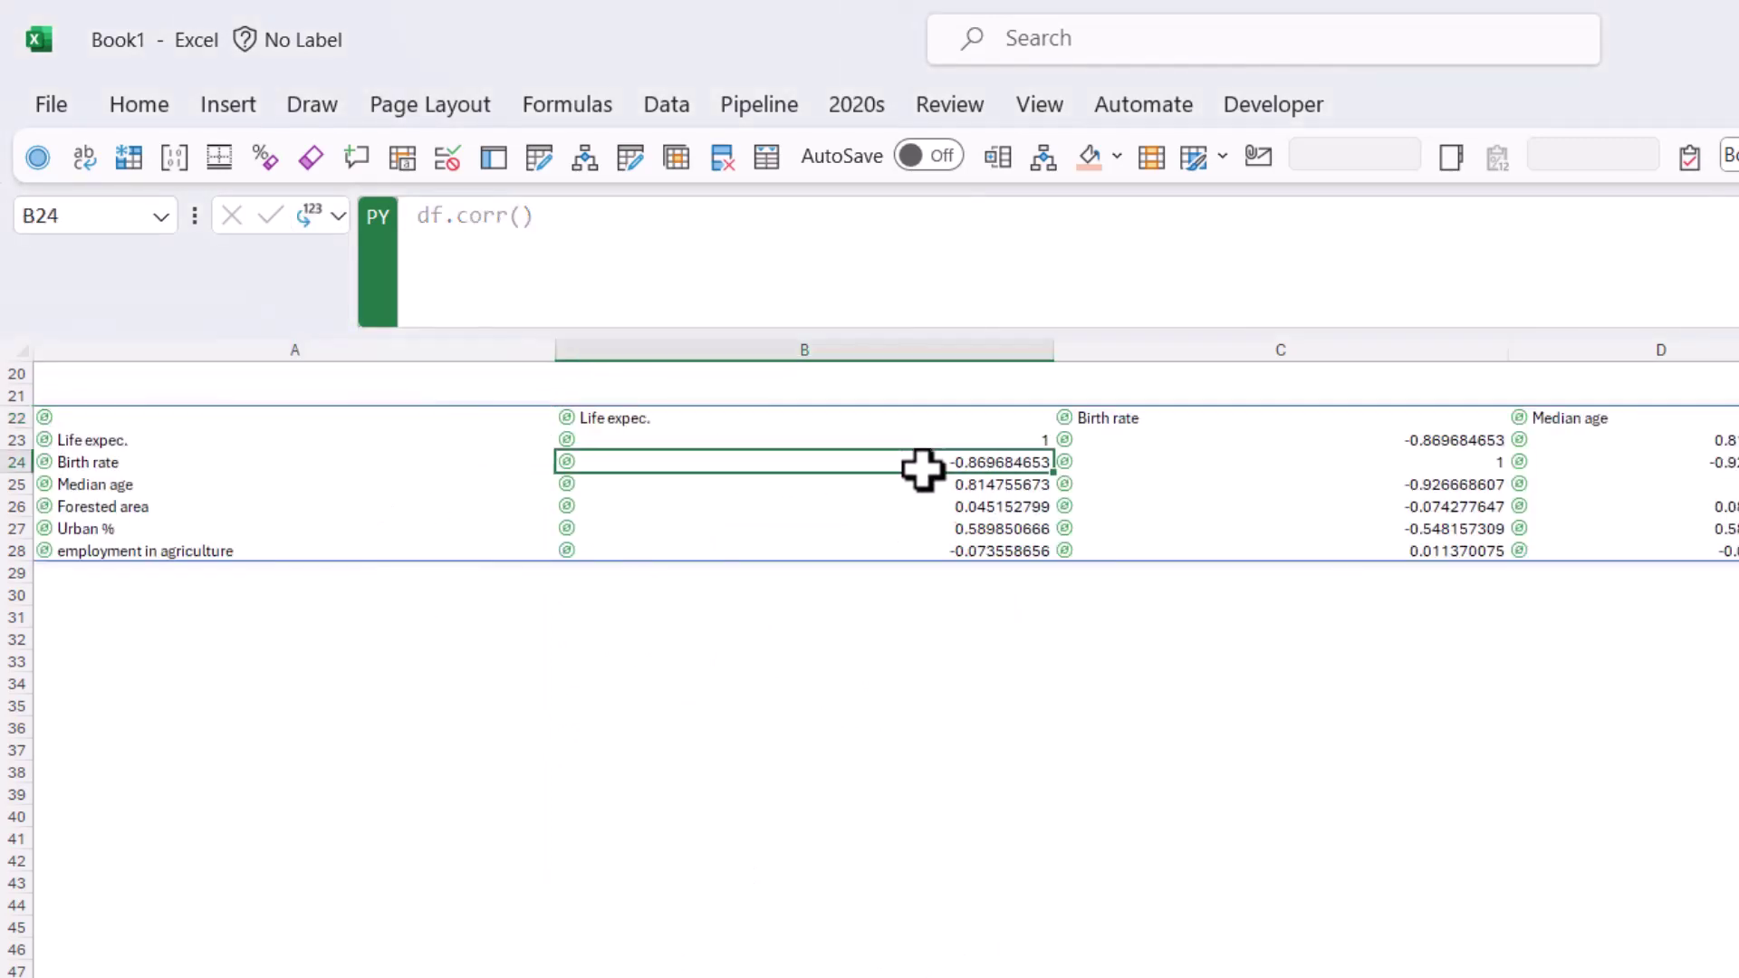
left_click(1361, 508)
key("Right")
key("Right")
key("Down")
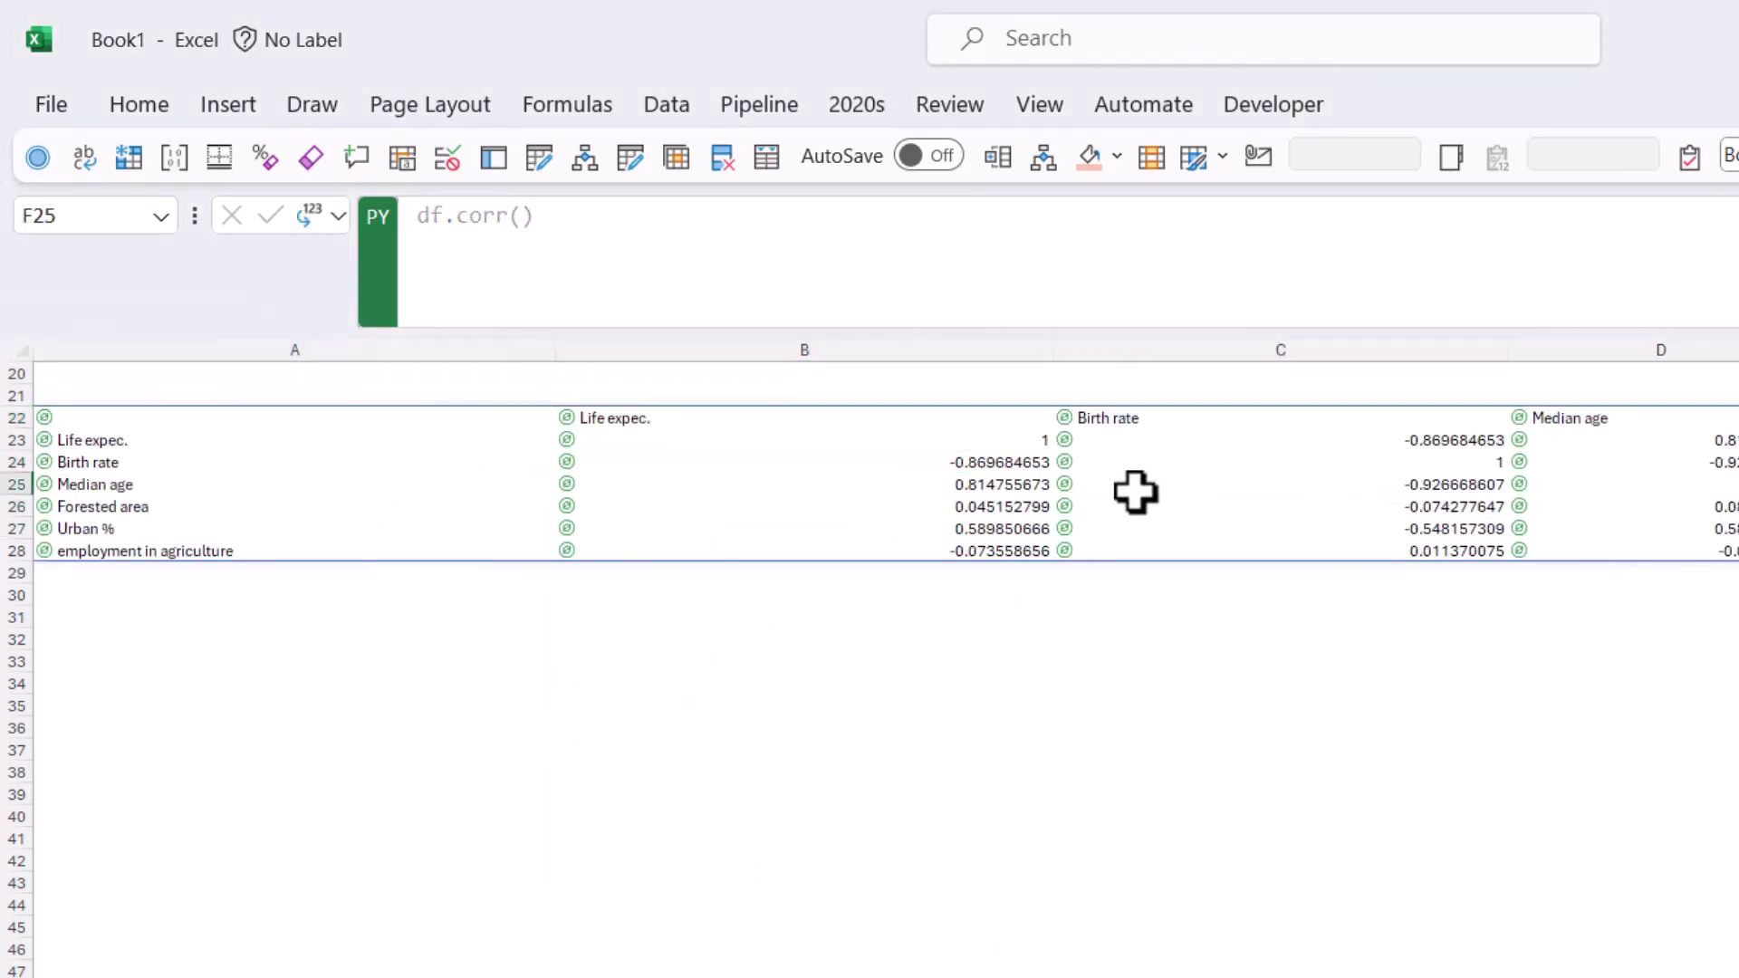
left_click(1330, 525)
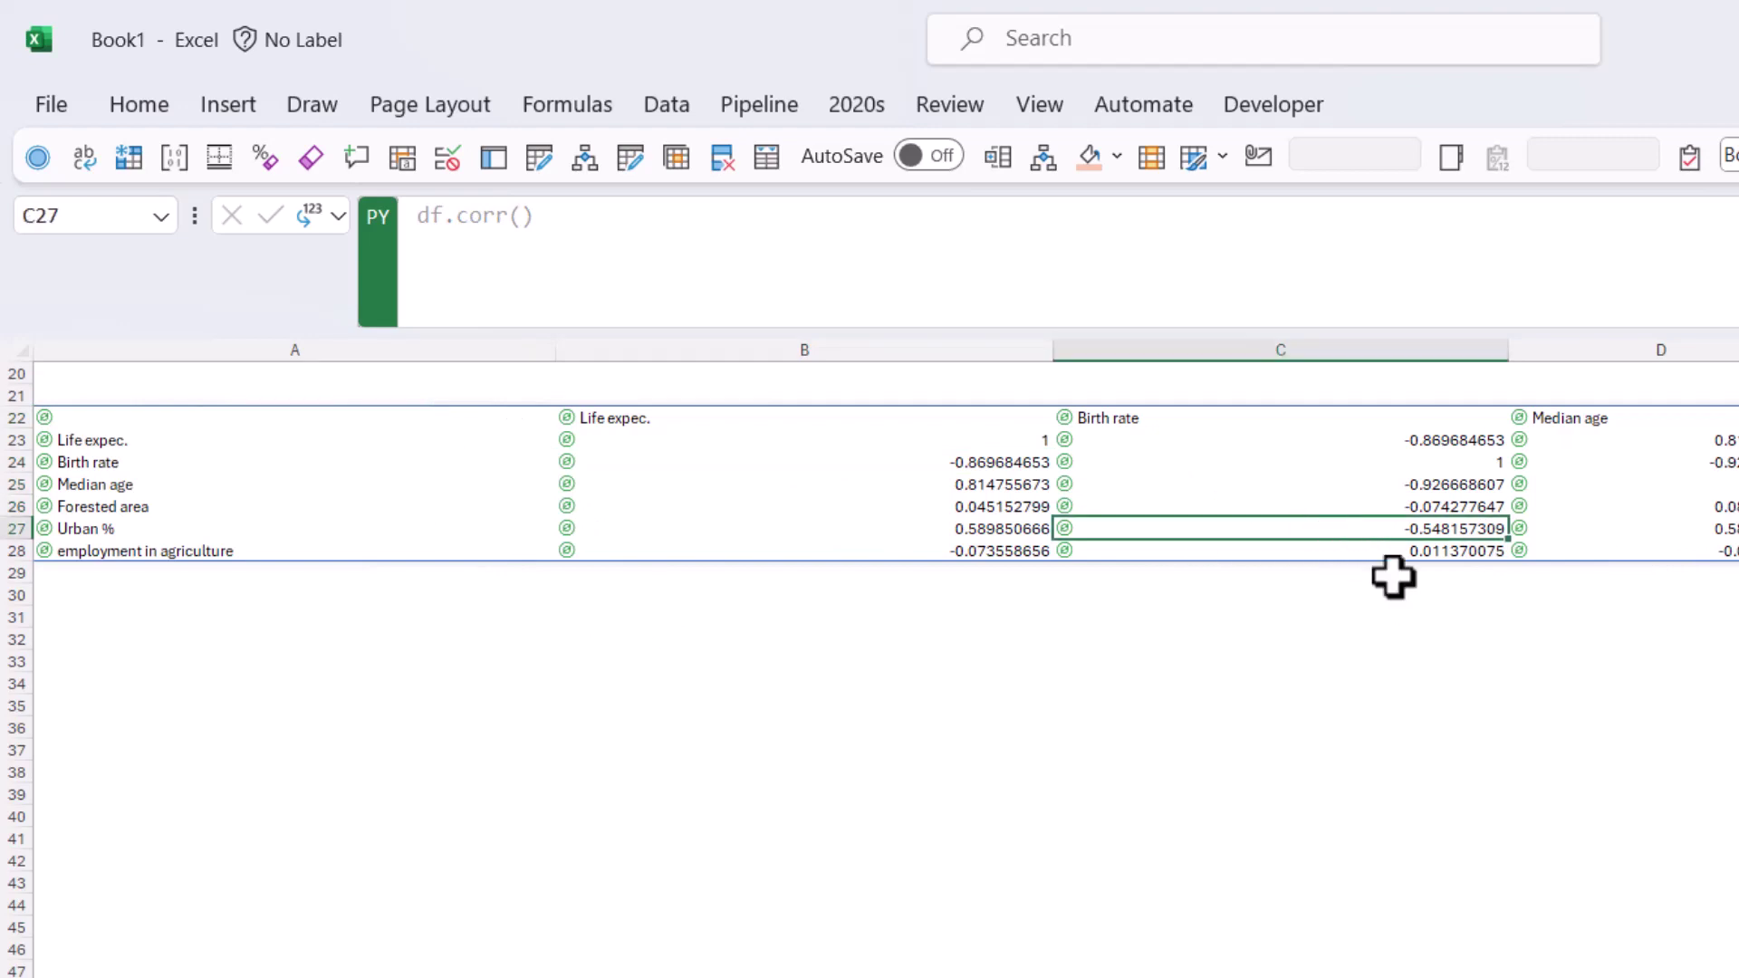
Type 'tydsadsa' into C27 to block the spill, producing #SPILL! in A22.
type("tydsadsa")
key("Return")
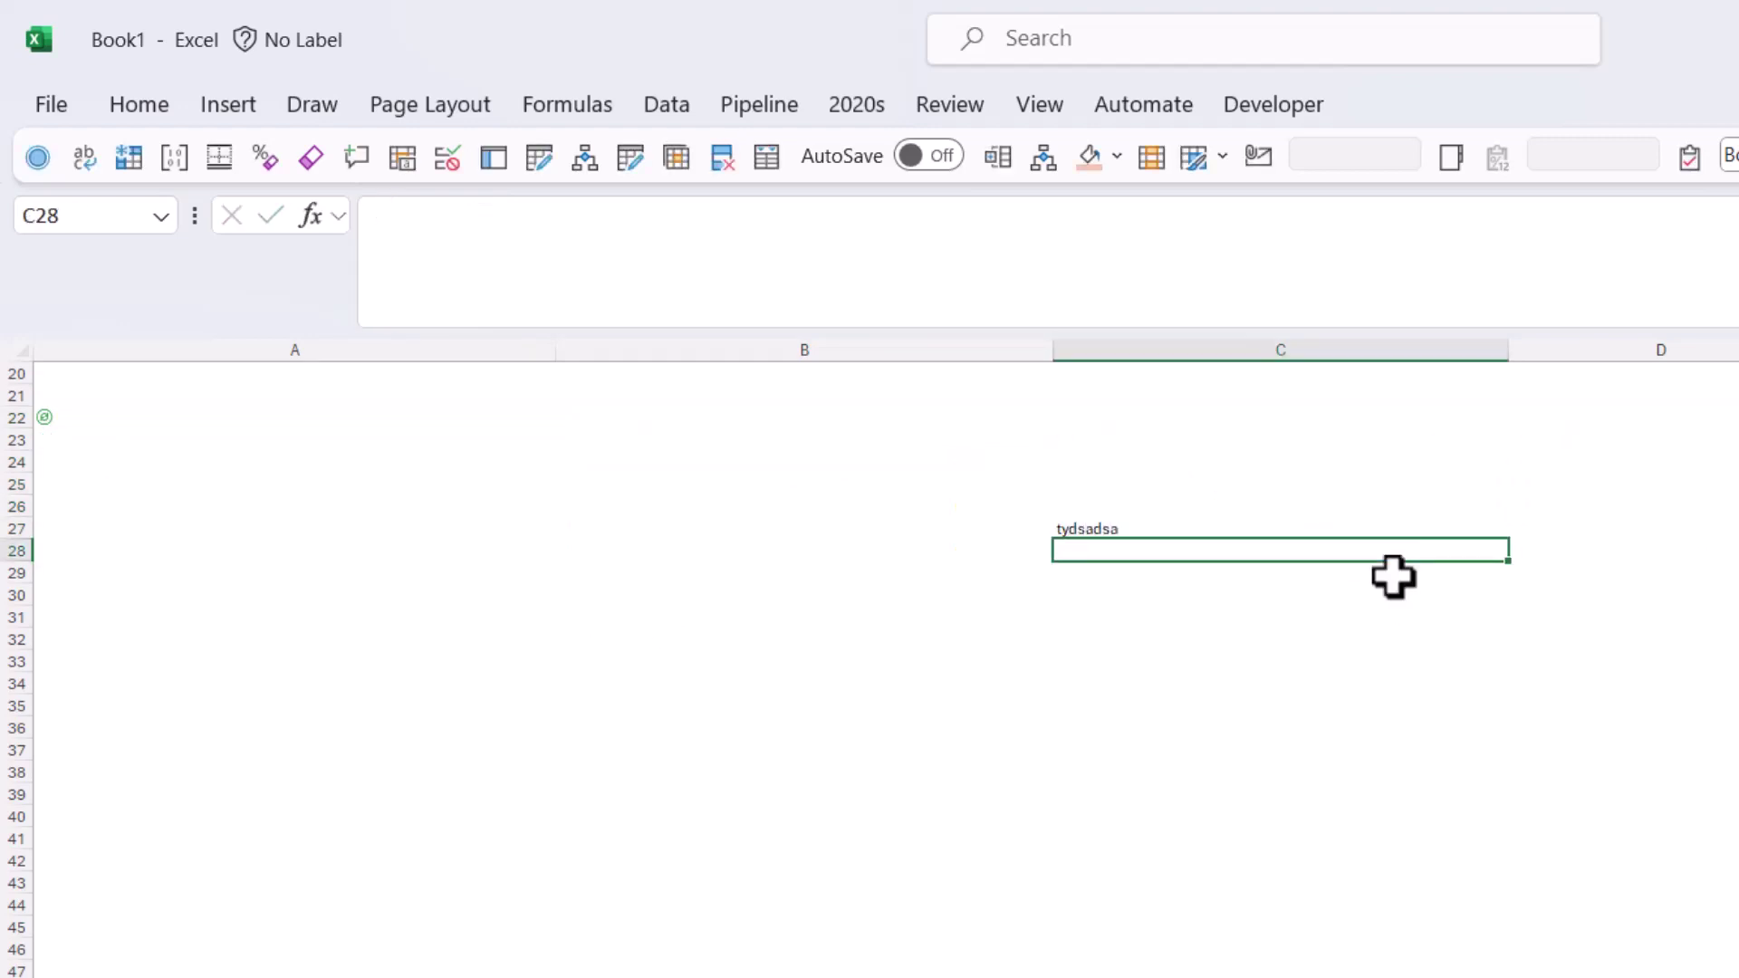
left_click_drag(444, 642, 14, 574)
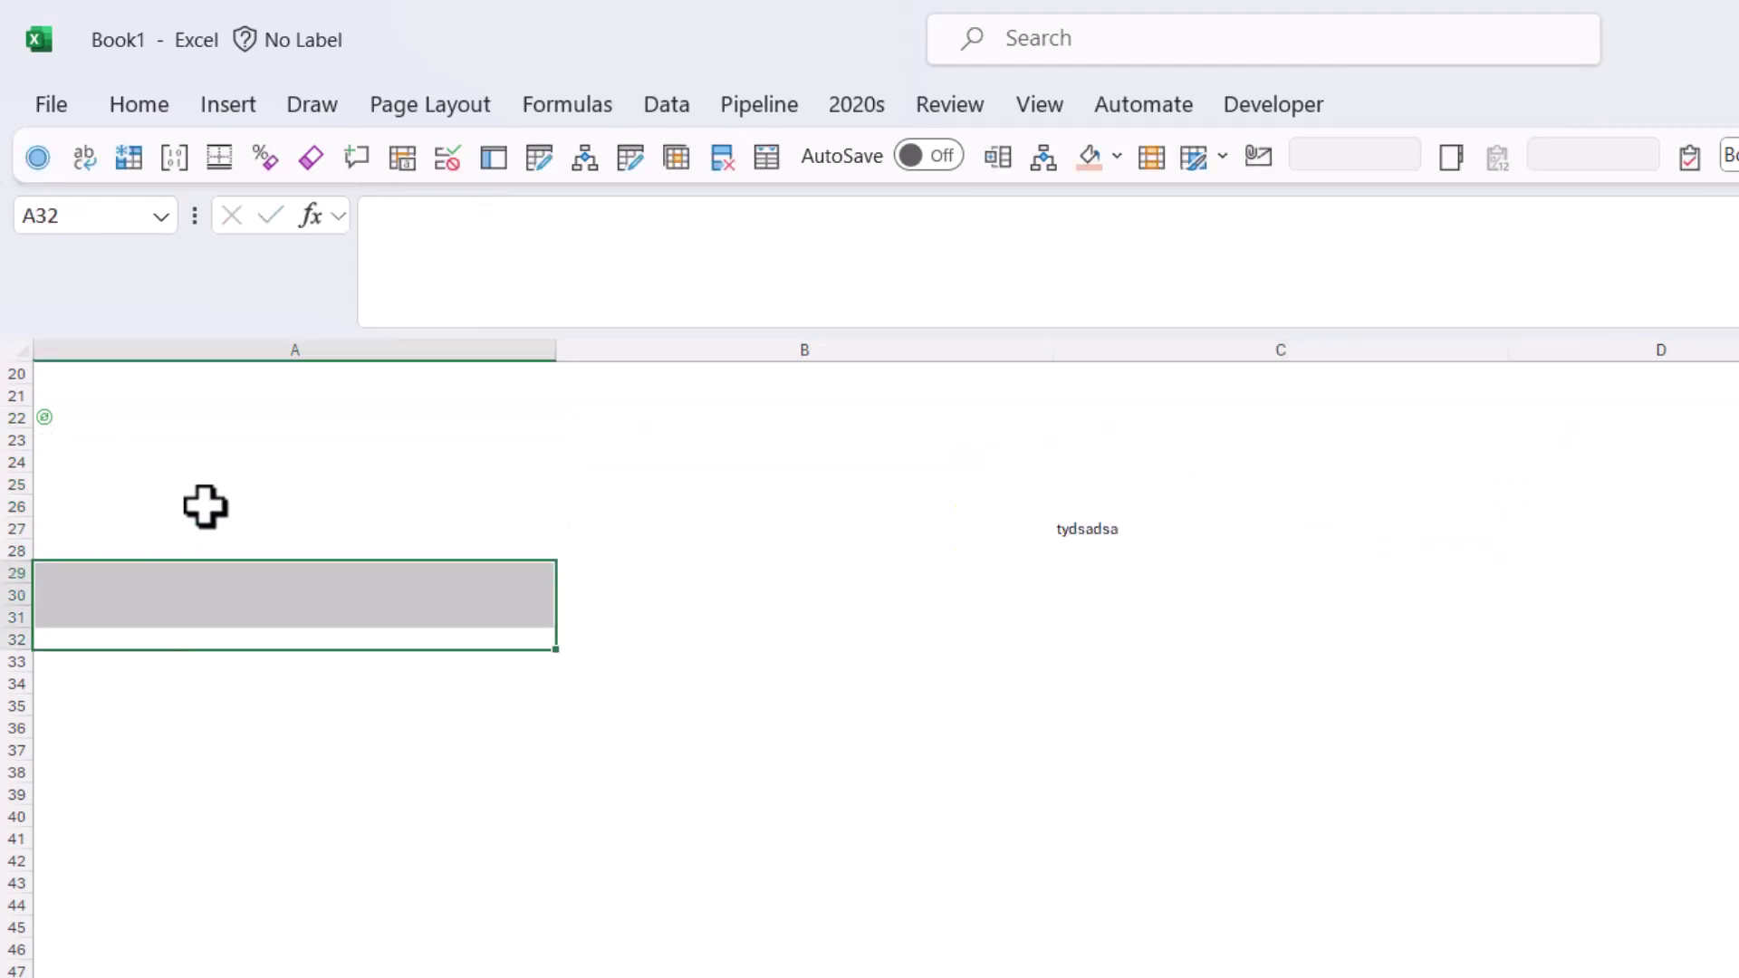
left_click(182, 418)
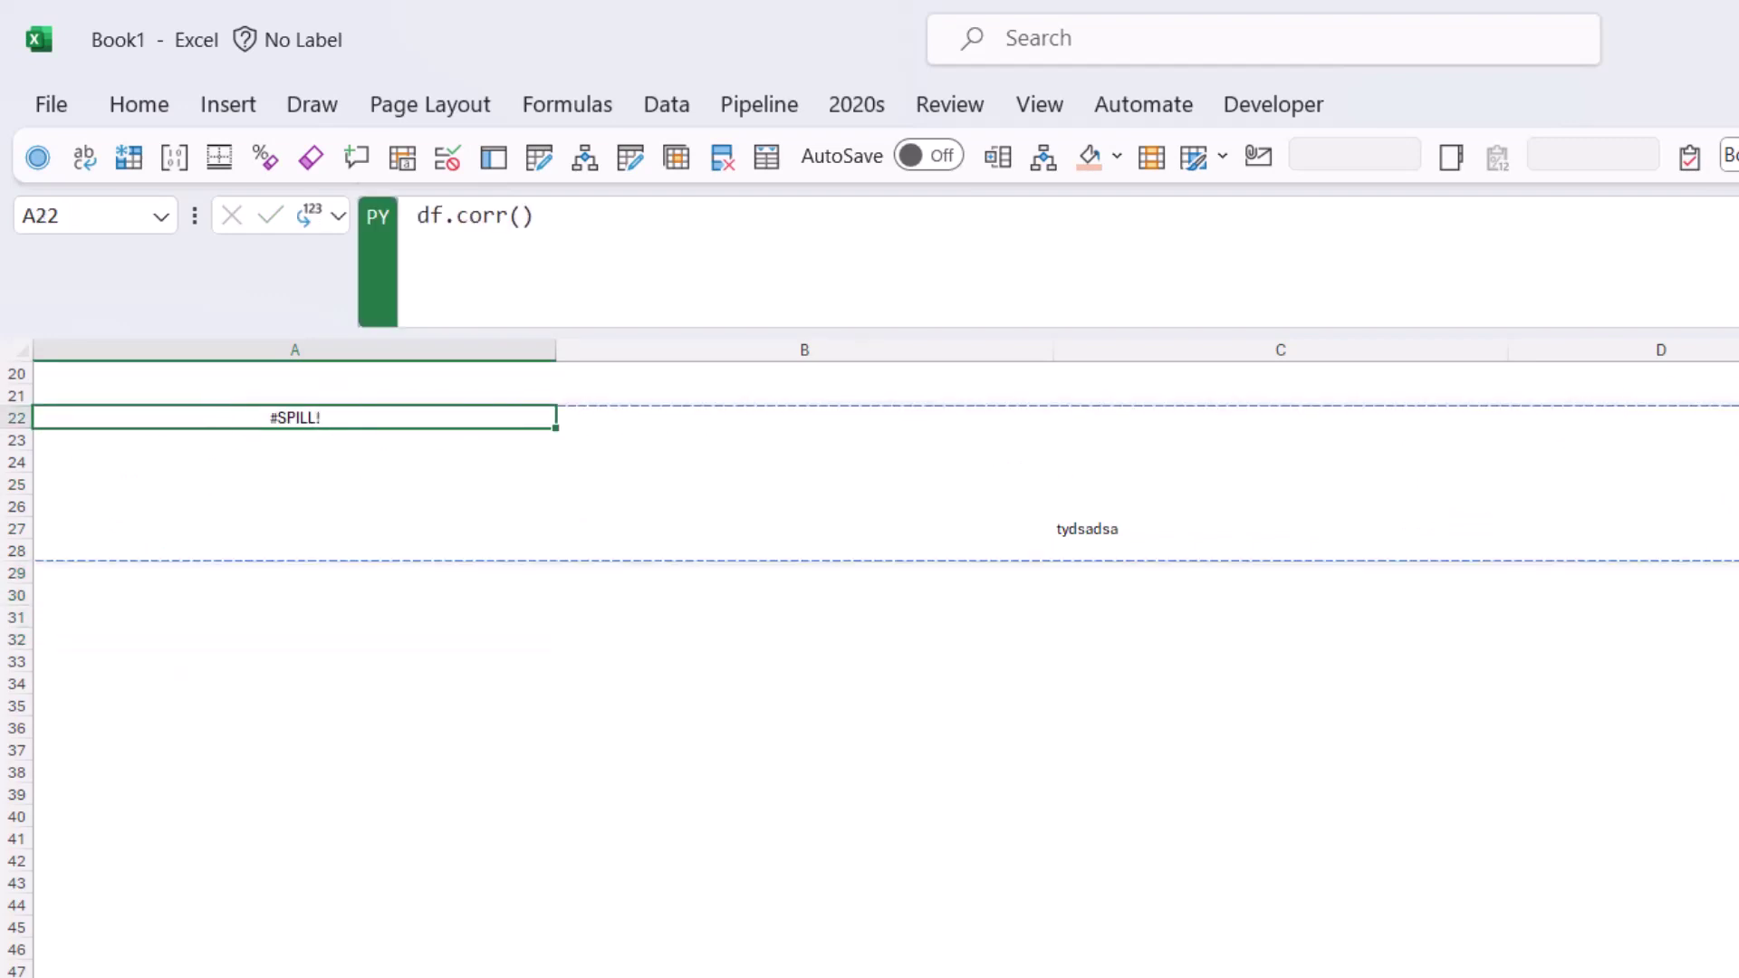
Delete the blocking entry from C27 and recheck the A22 formula.
left_click(1094, 528)
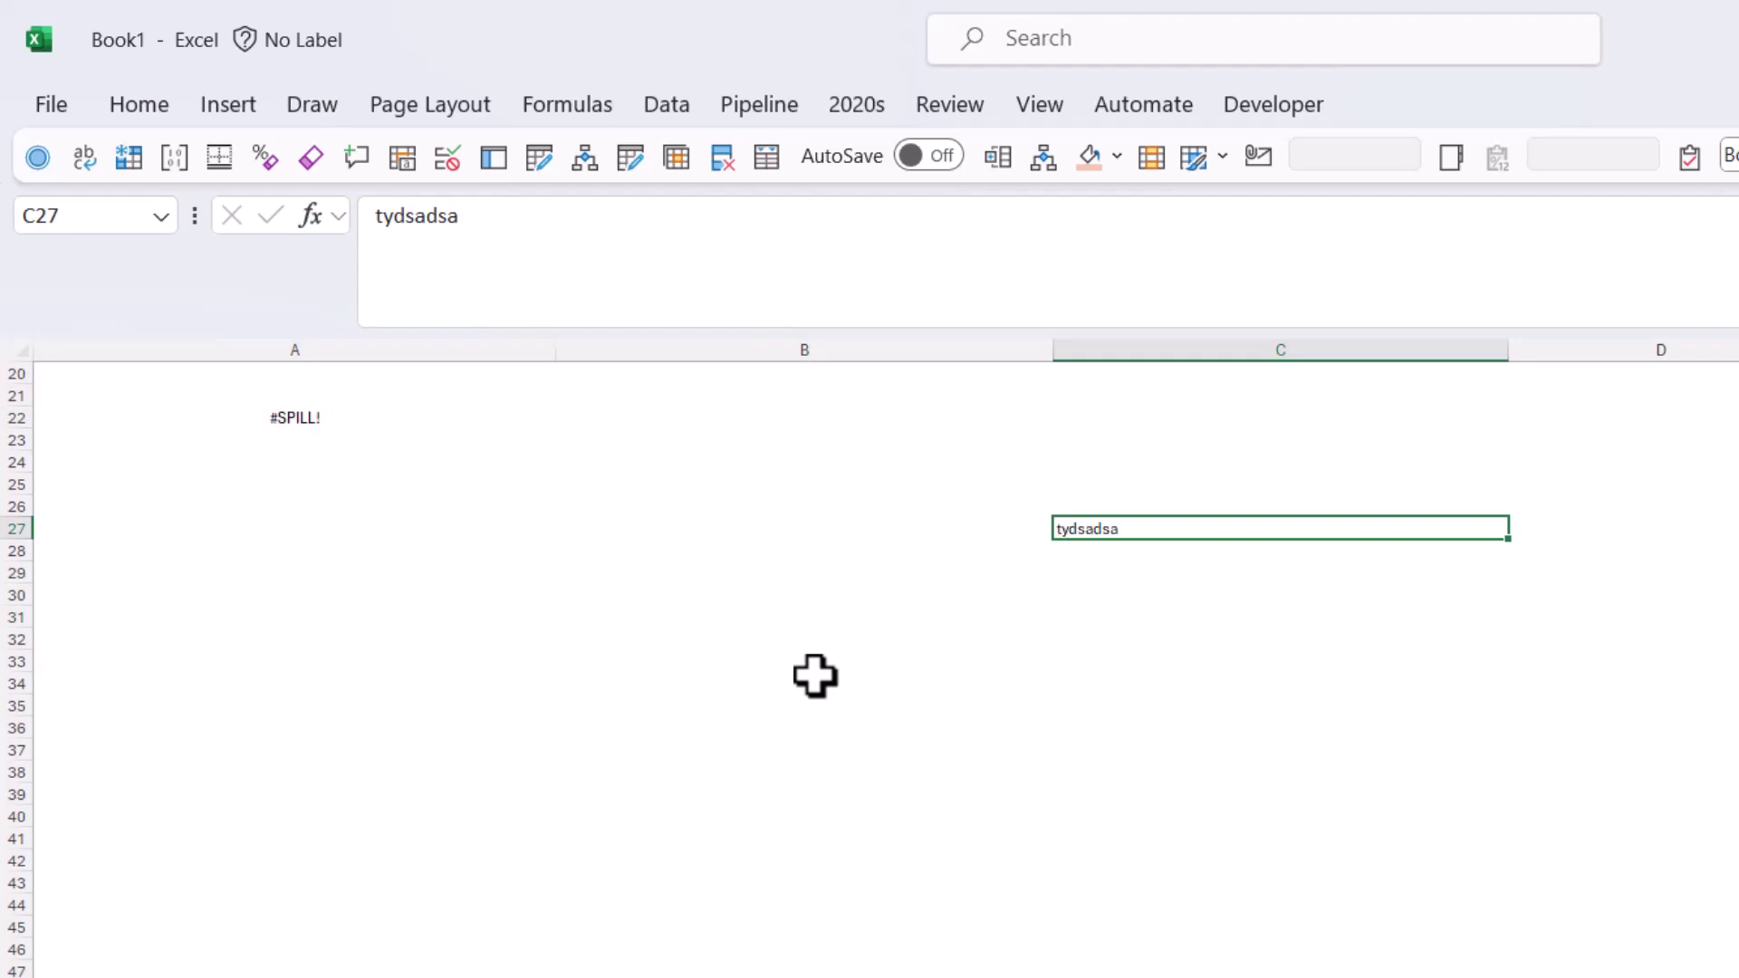
key("Delete")
left_click(869, 726)
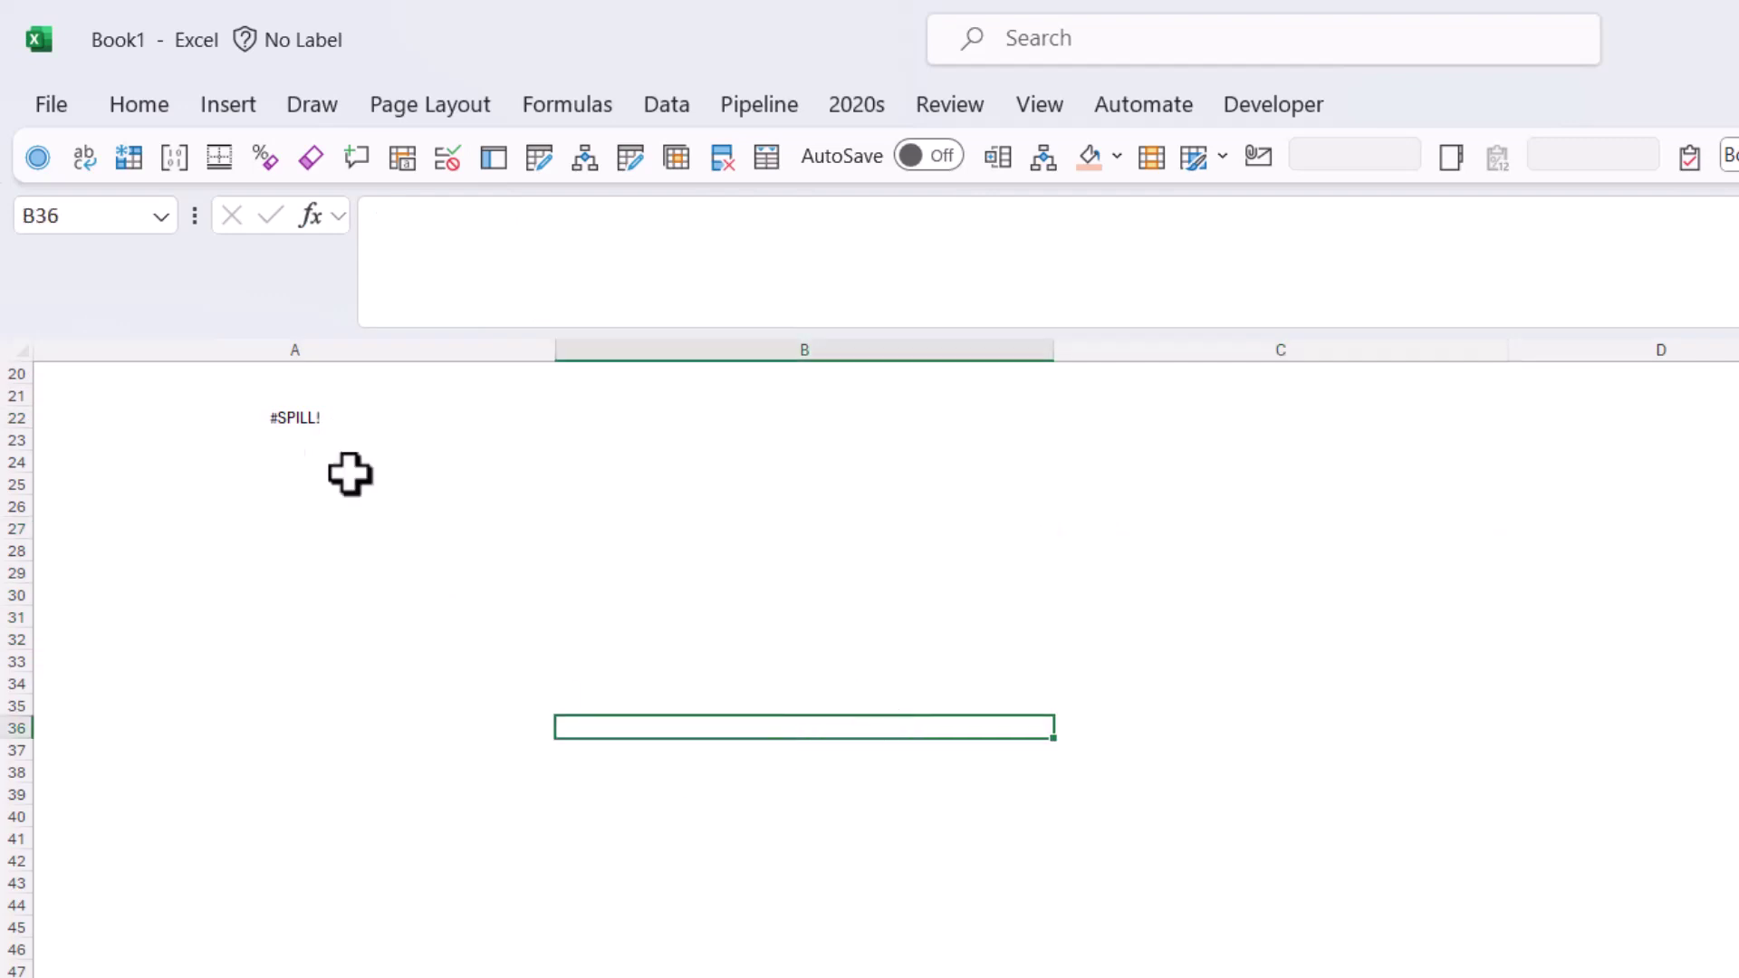
left_click(245, 417)
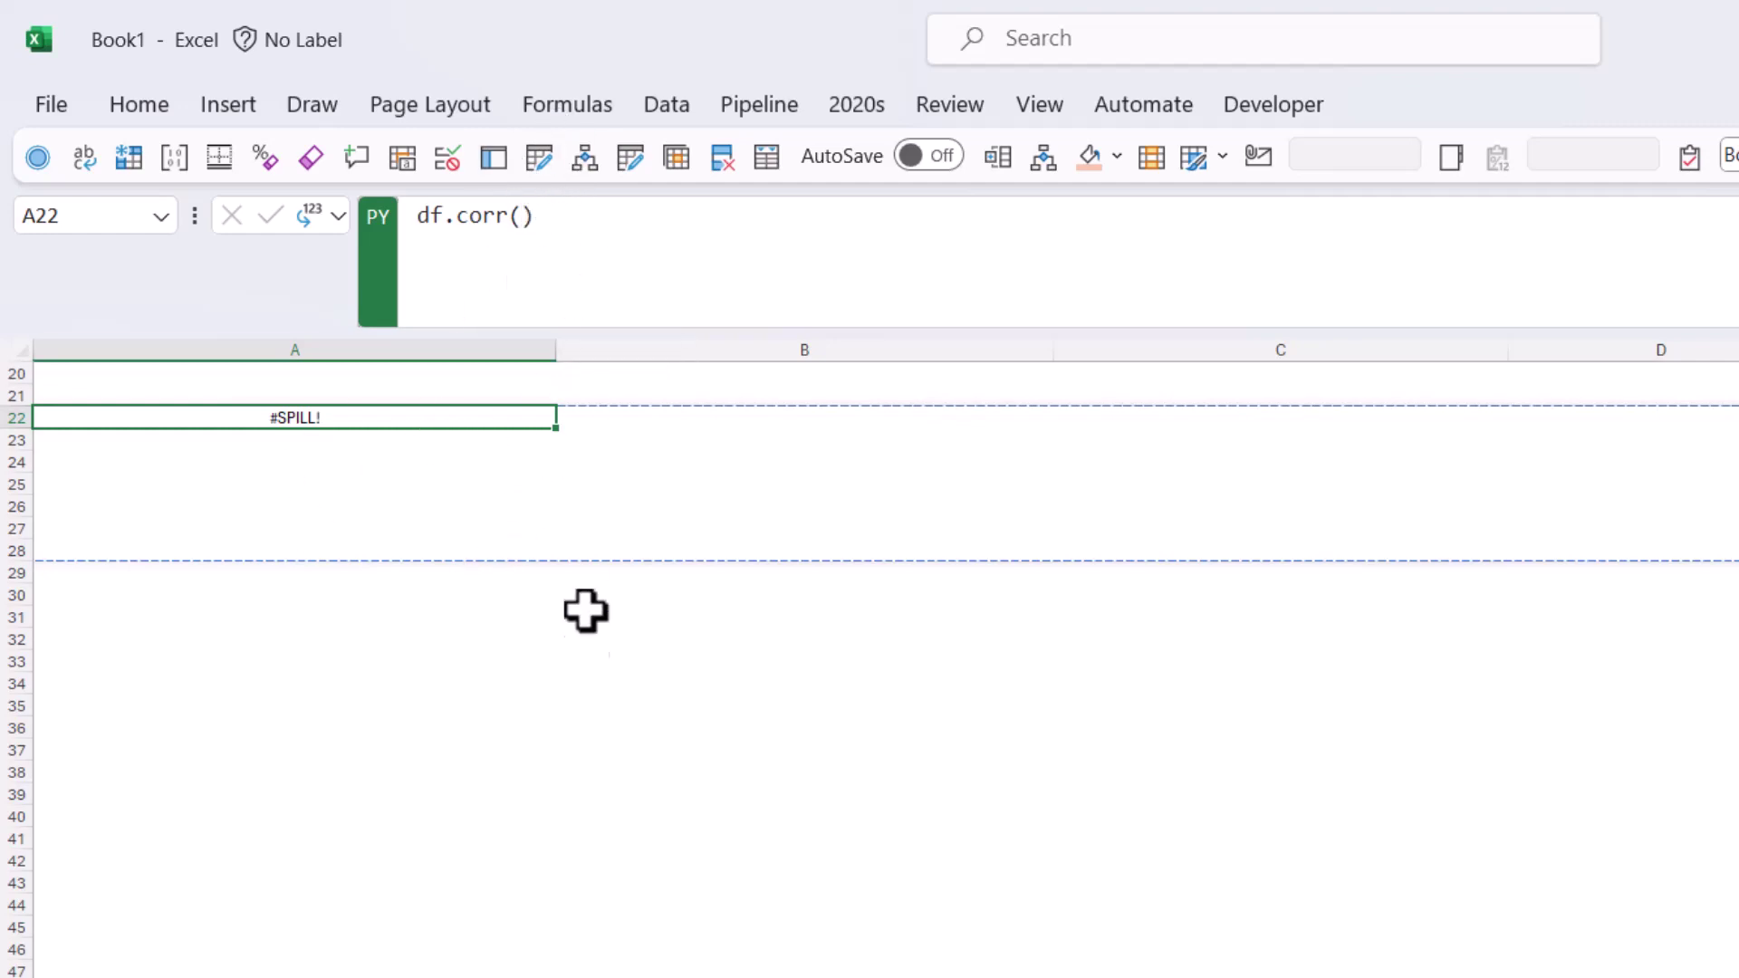
left_click(412, 702)
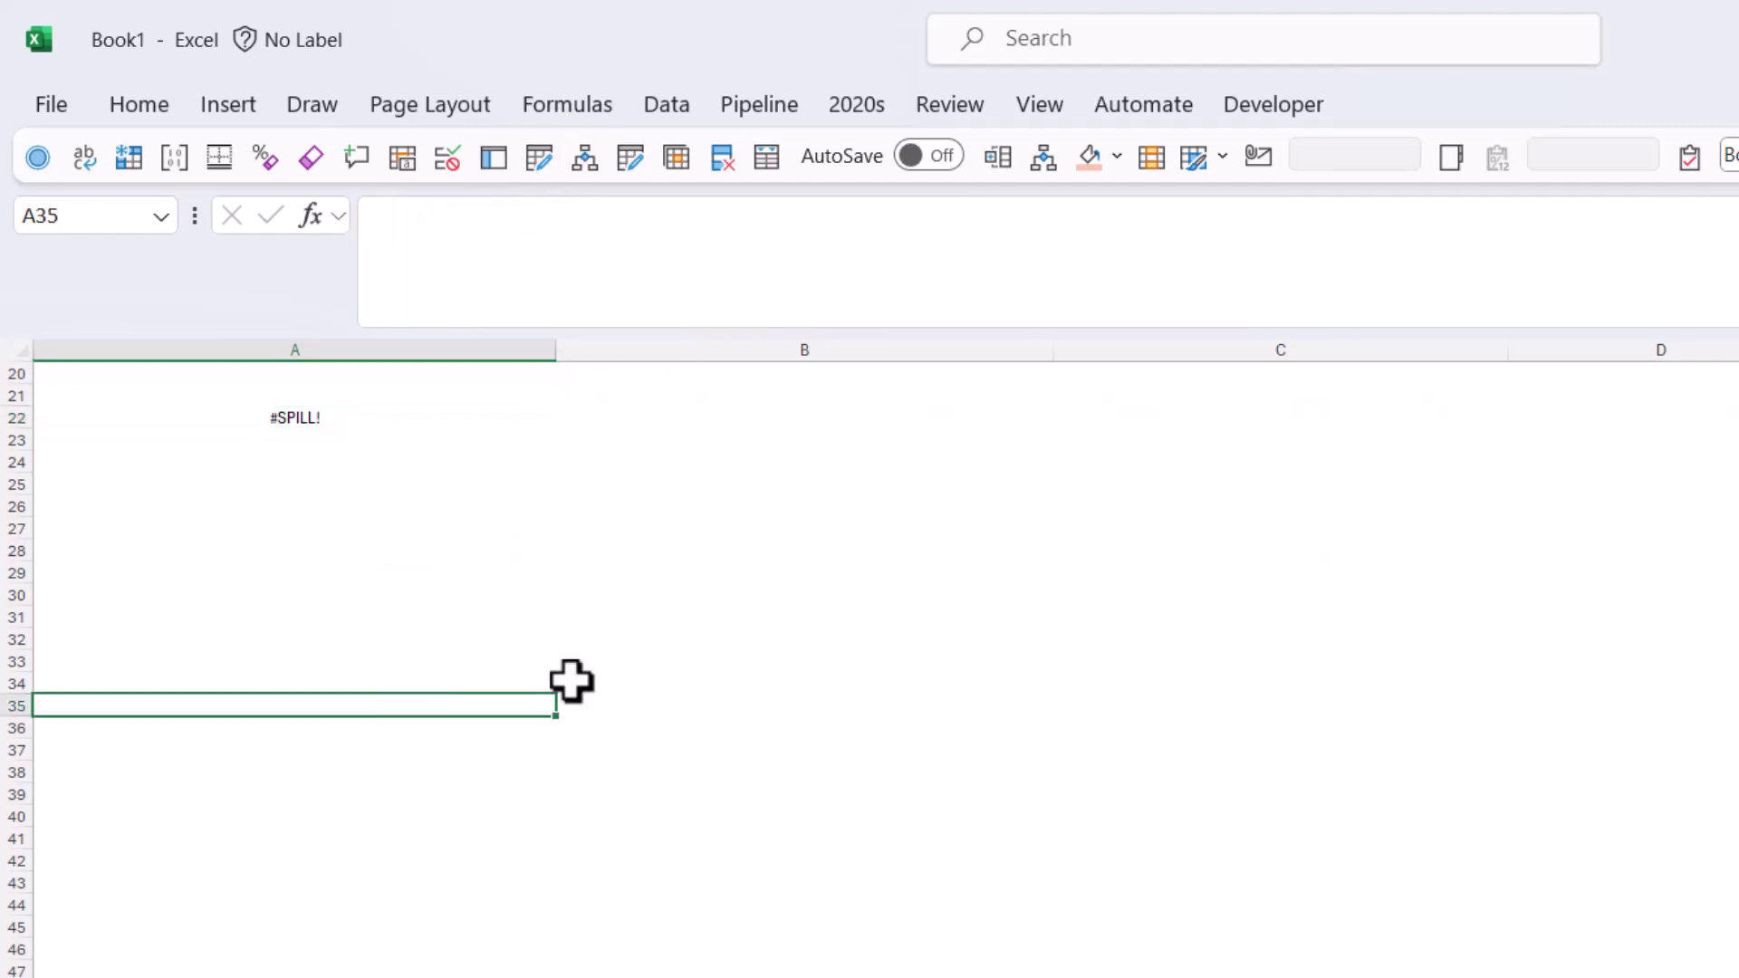
left_click(567, 101)
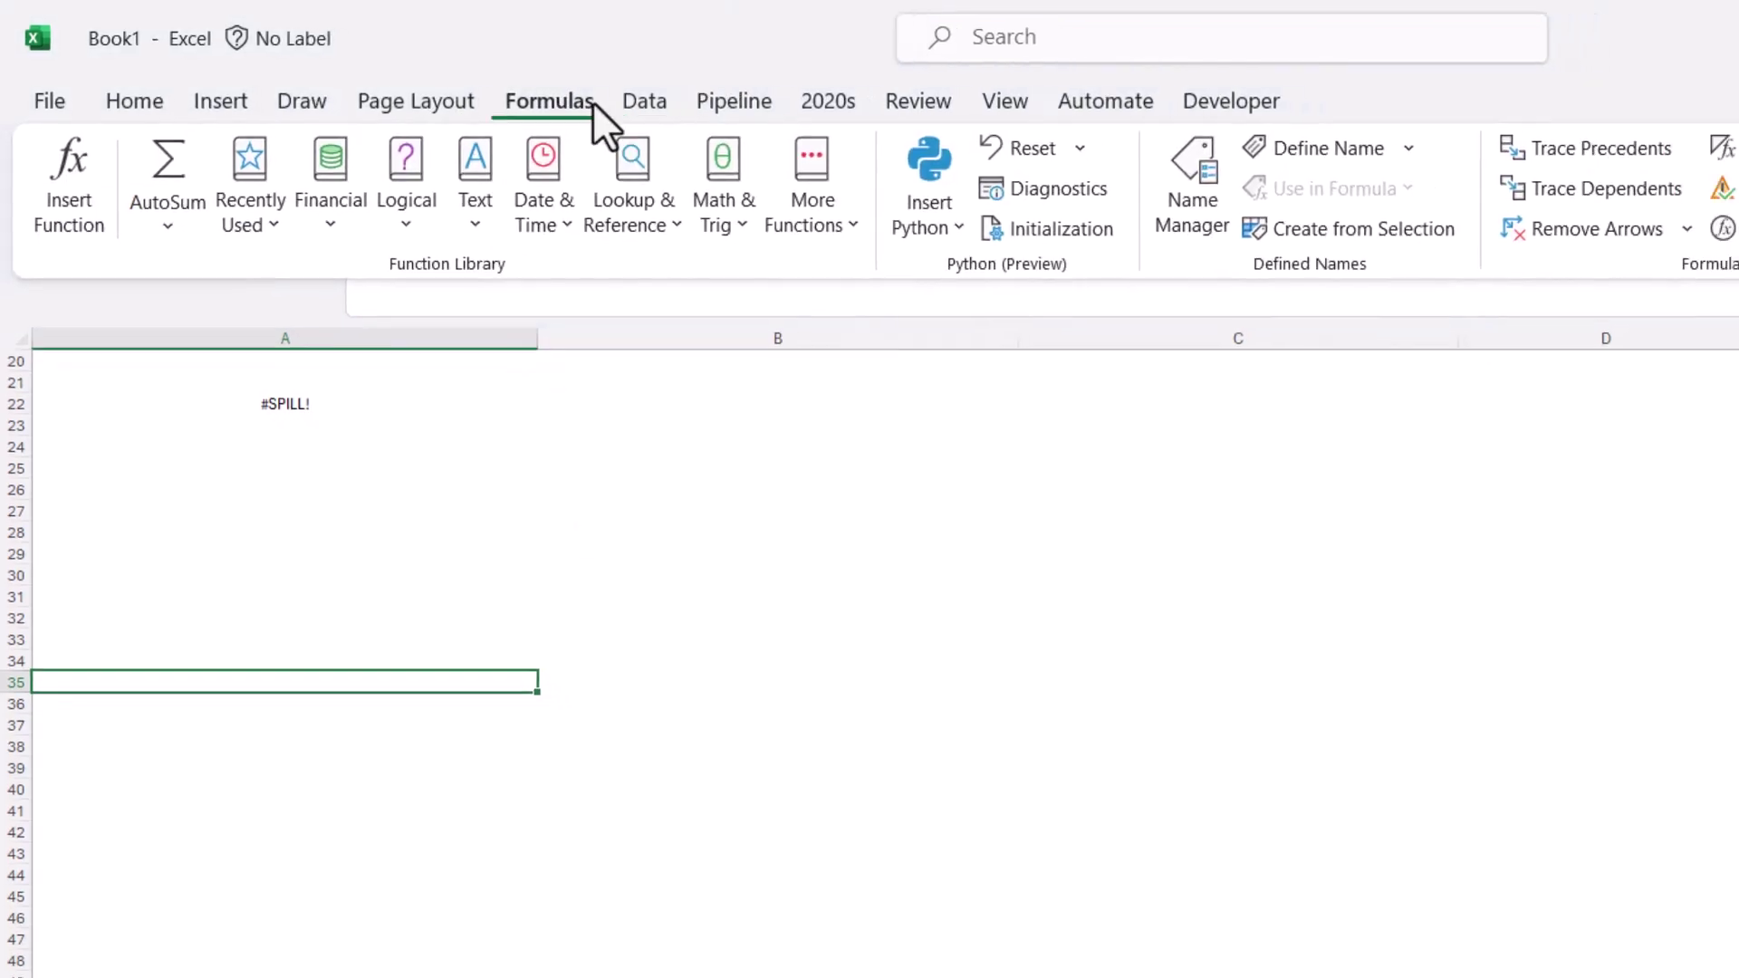
left_click(1477, 150)
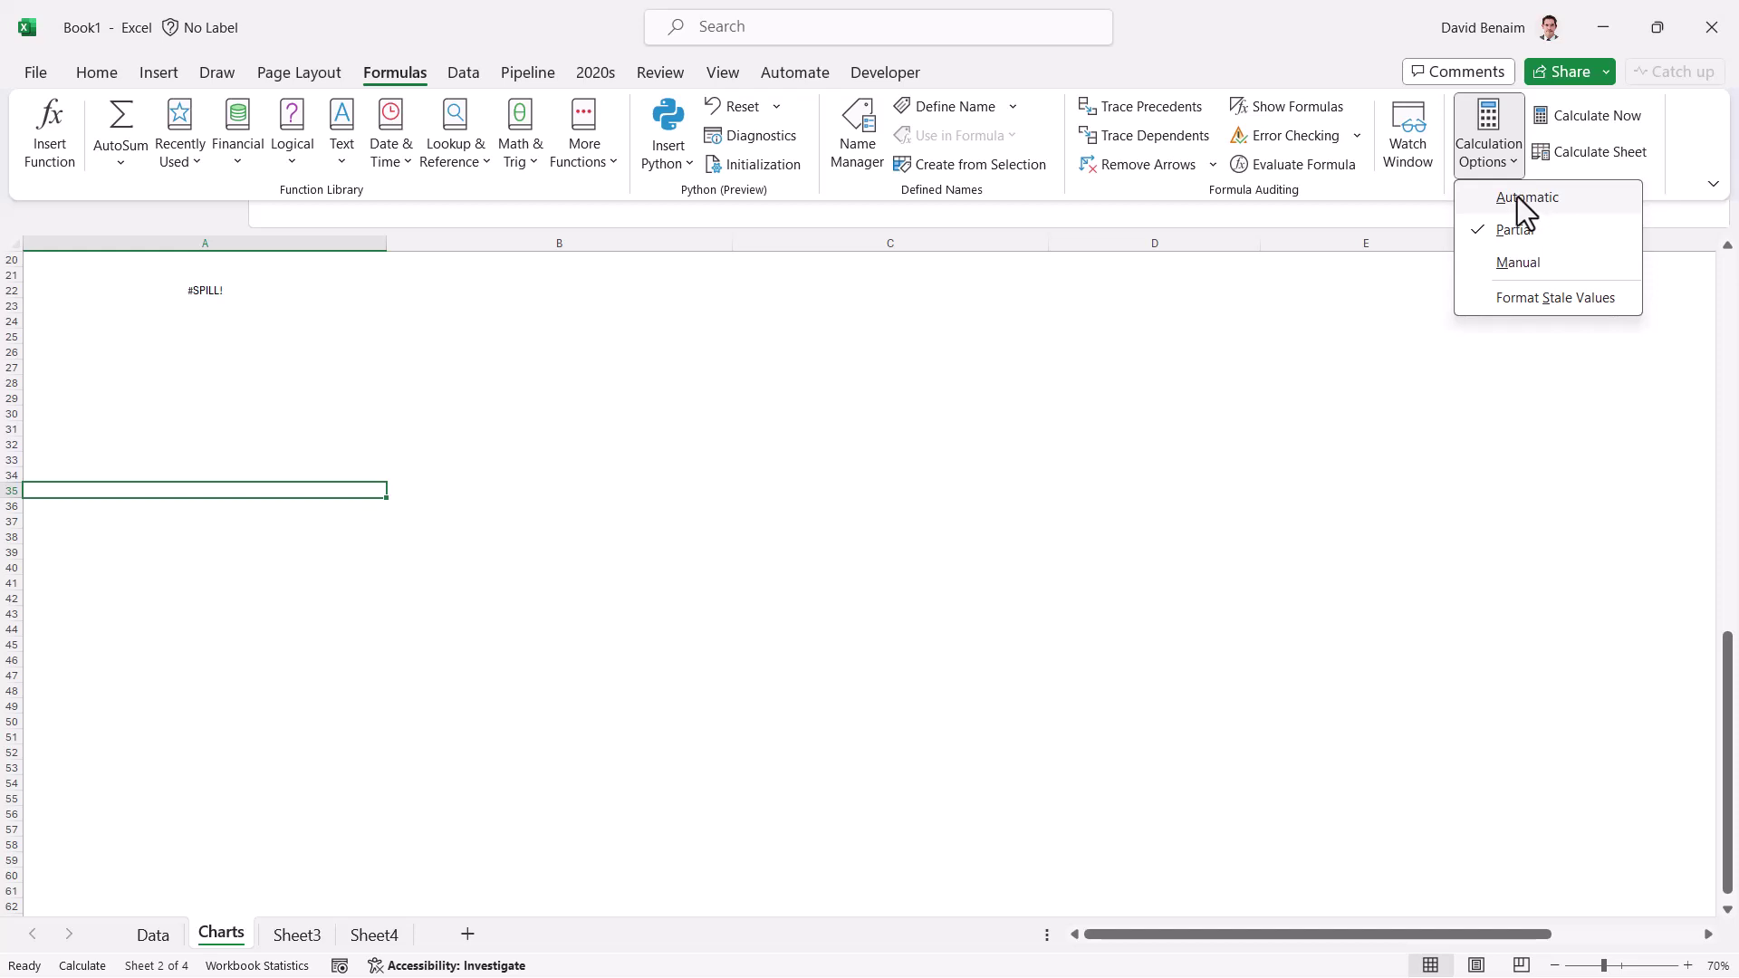
left_click(252, 308)
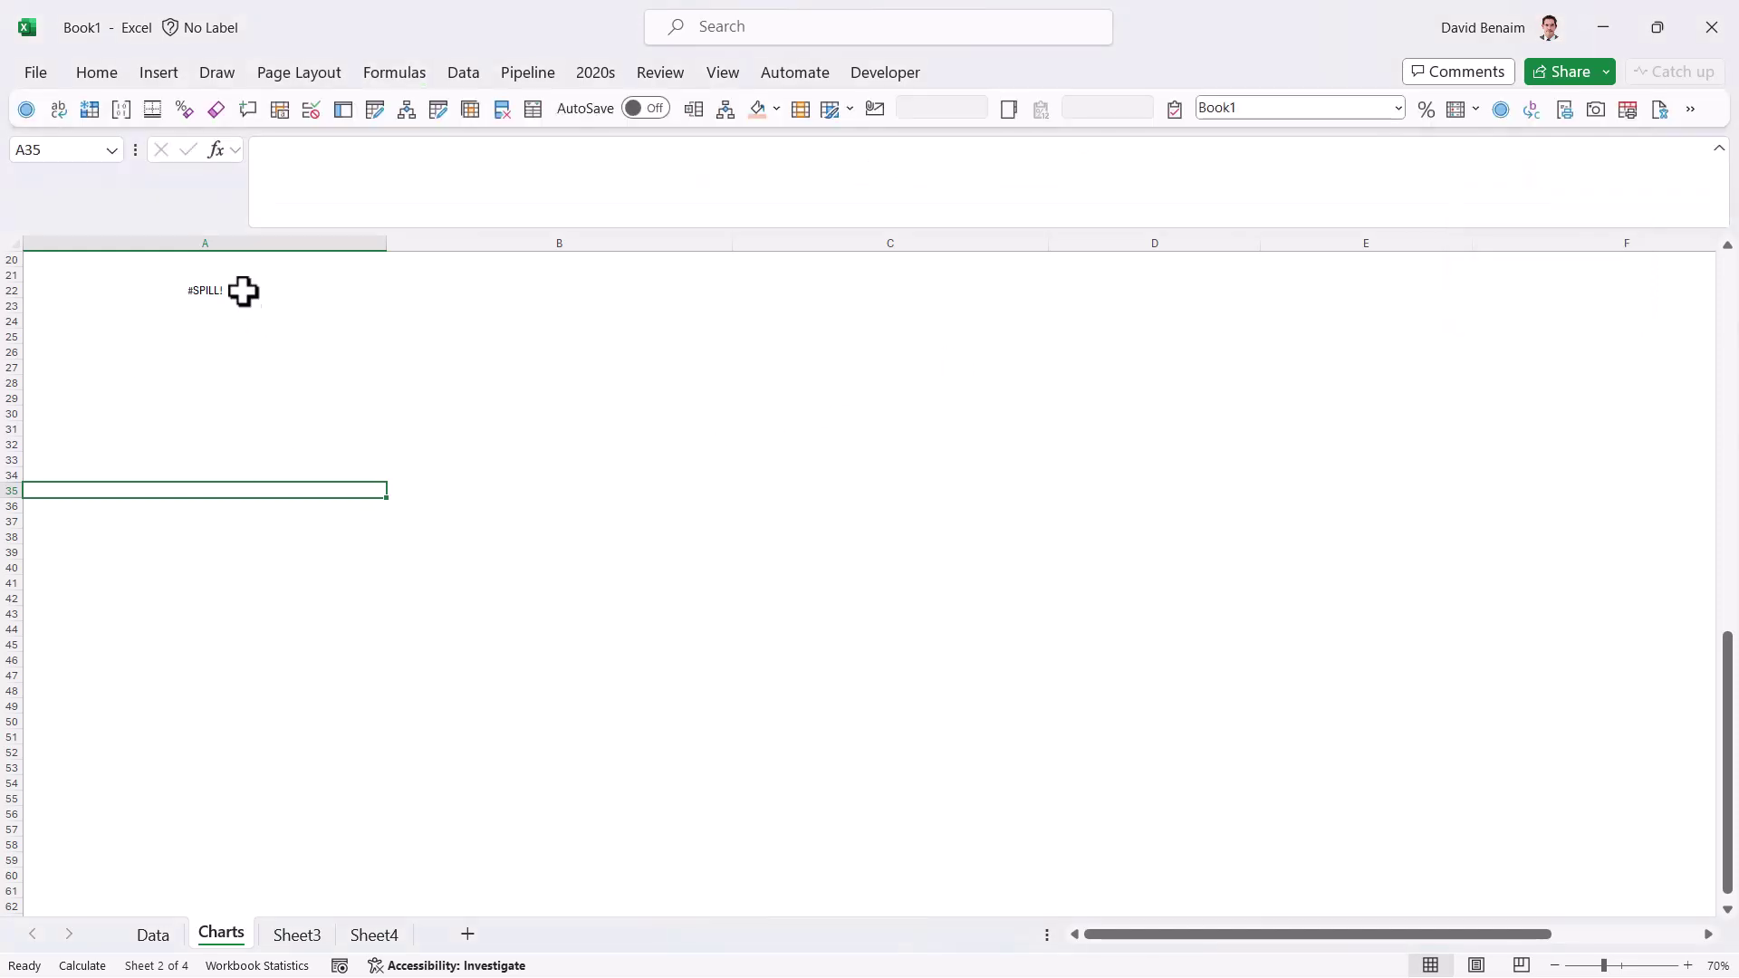
Recommit df.corr() in A22 from the formula bar to clear the #SPILL! error.
left_click(241, 292)
left_click(483, 178)
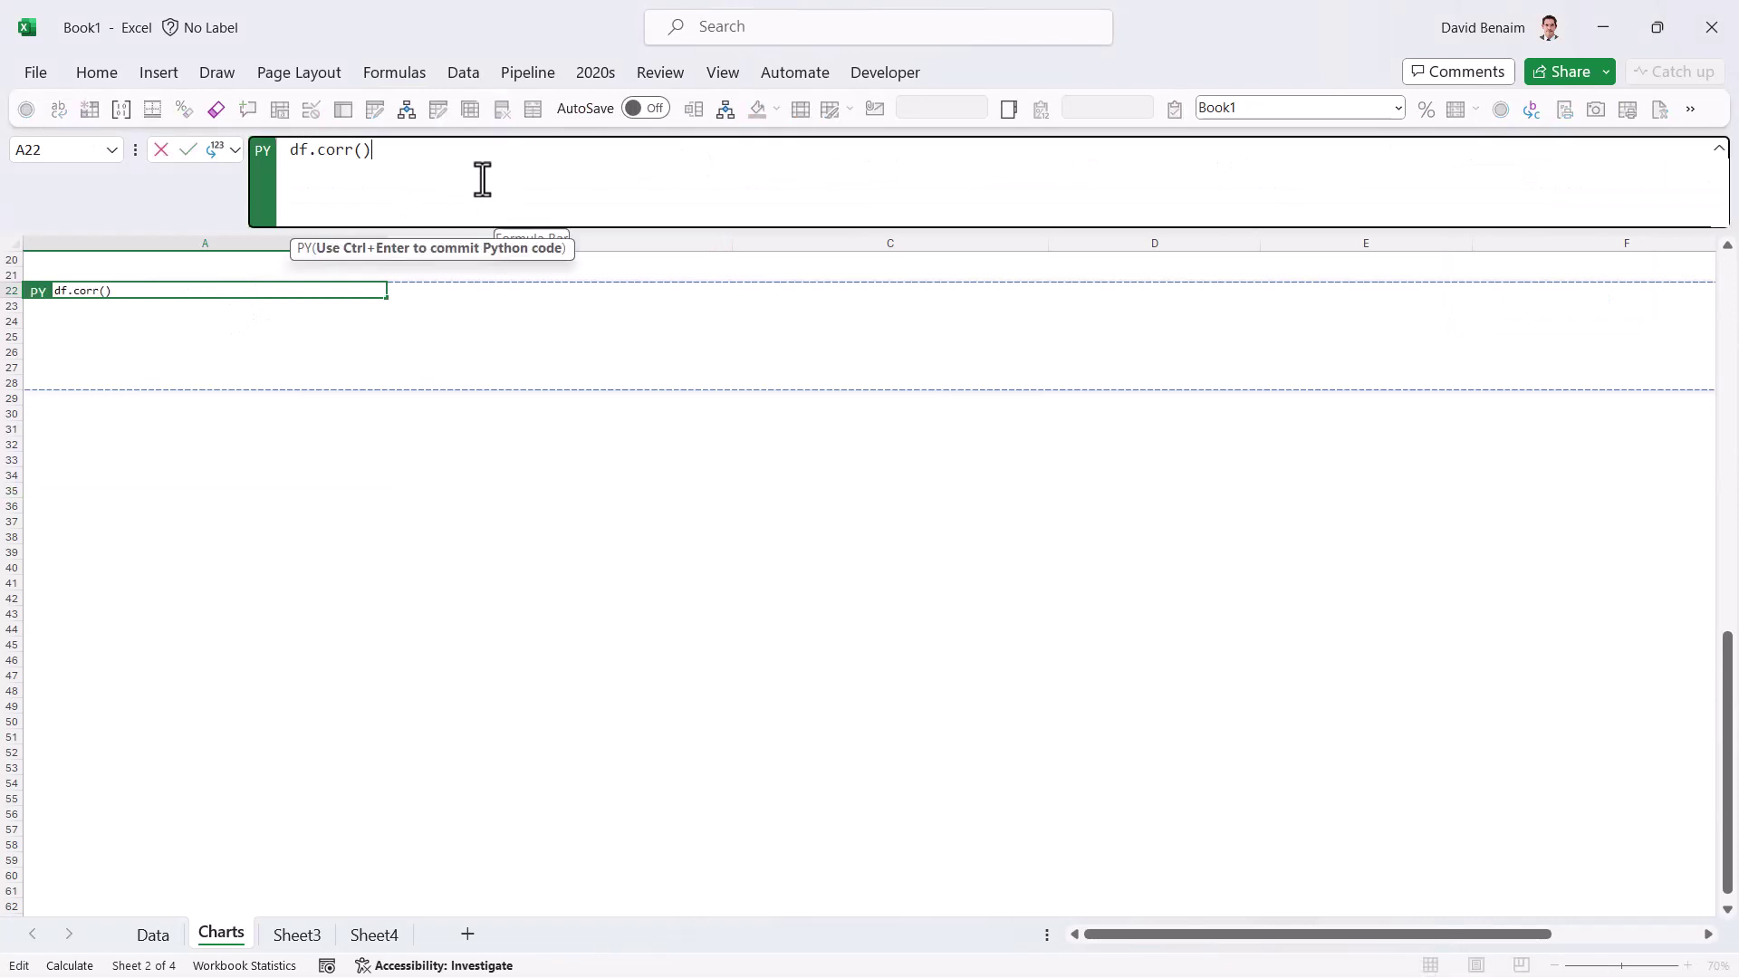
key("ctrl+Return")
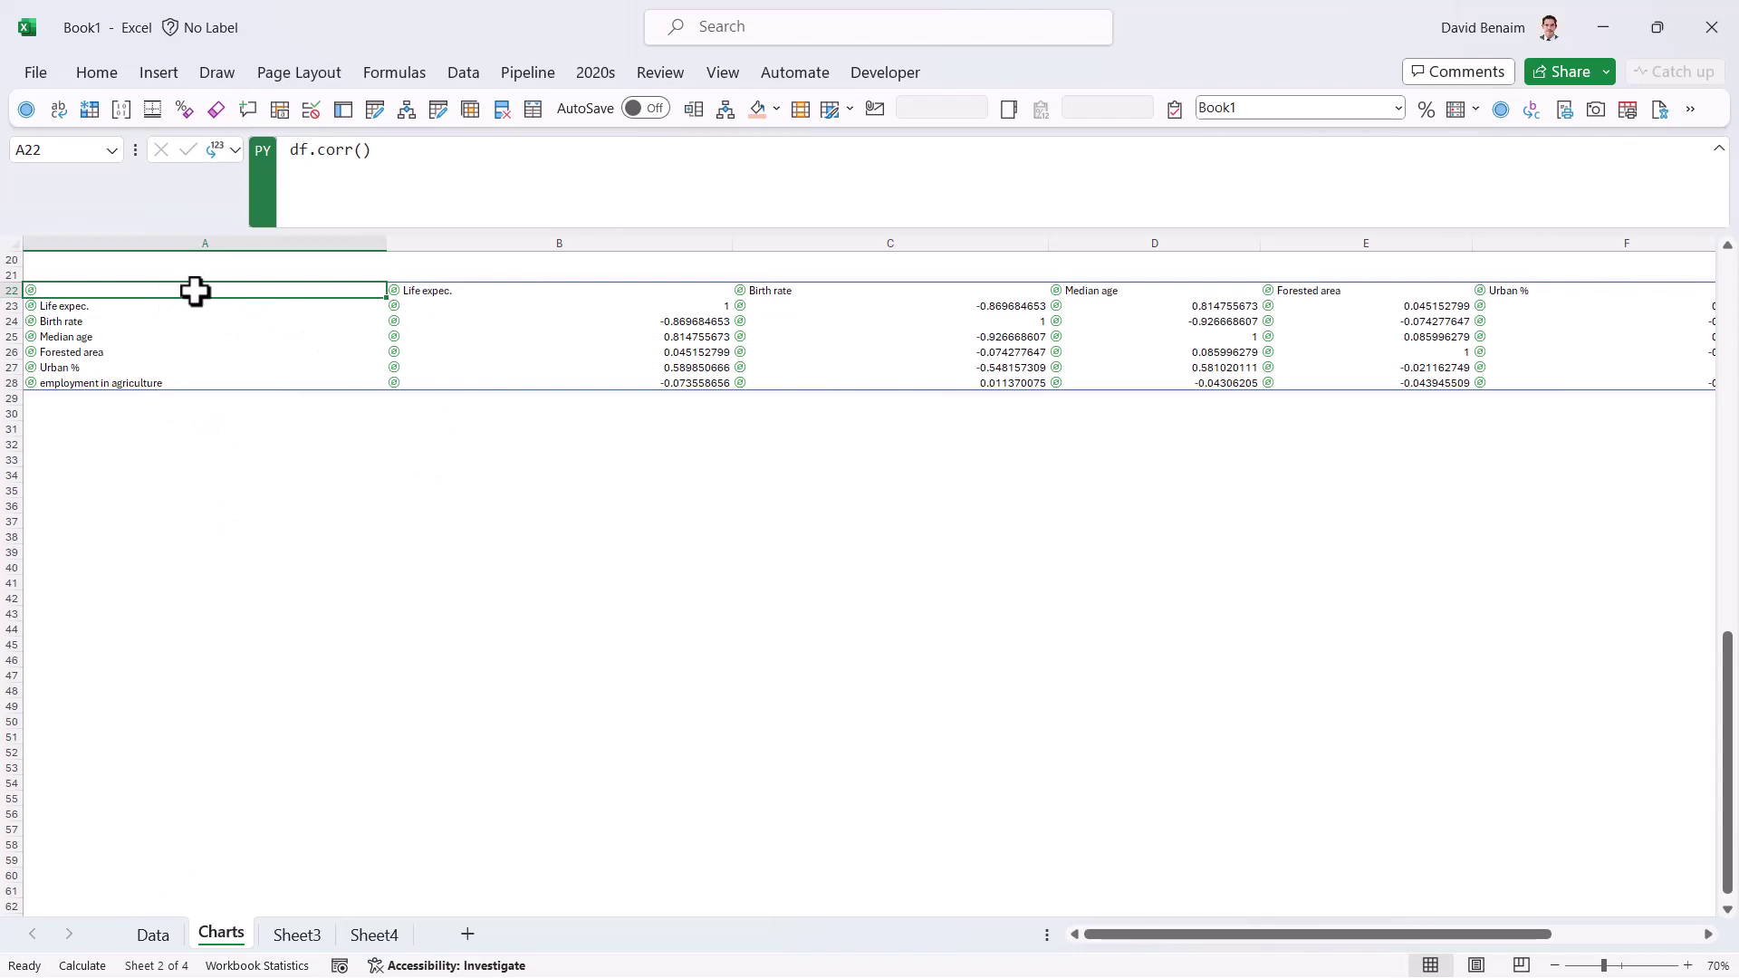
In A31, run Python df[["Median age","Life expec.","Urban %","Birth rate"]].corr() and check the resulting DataFrame.
left_click(118, 433)
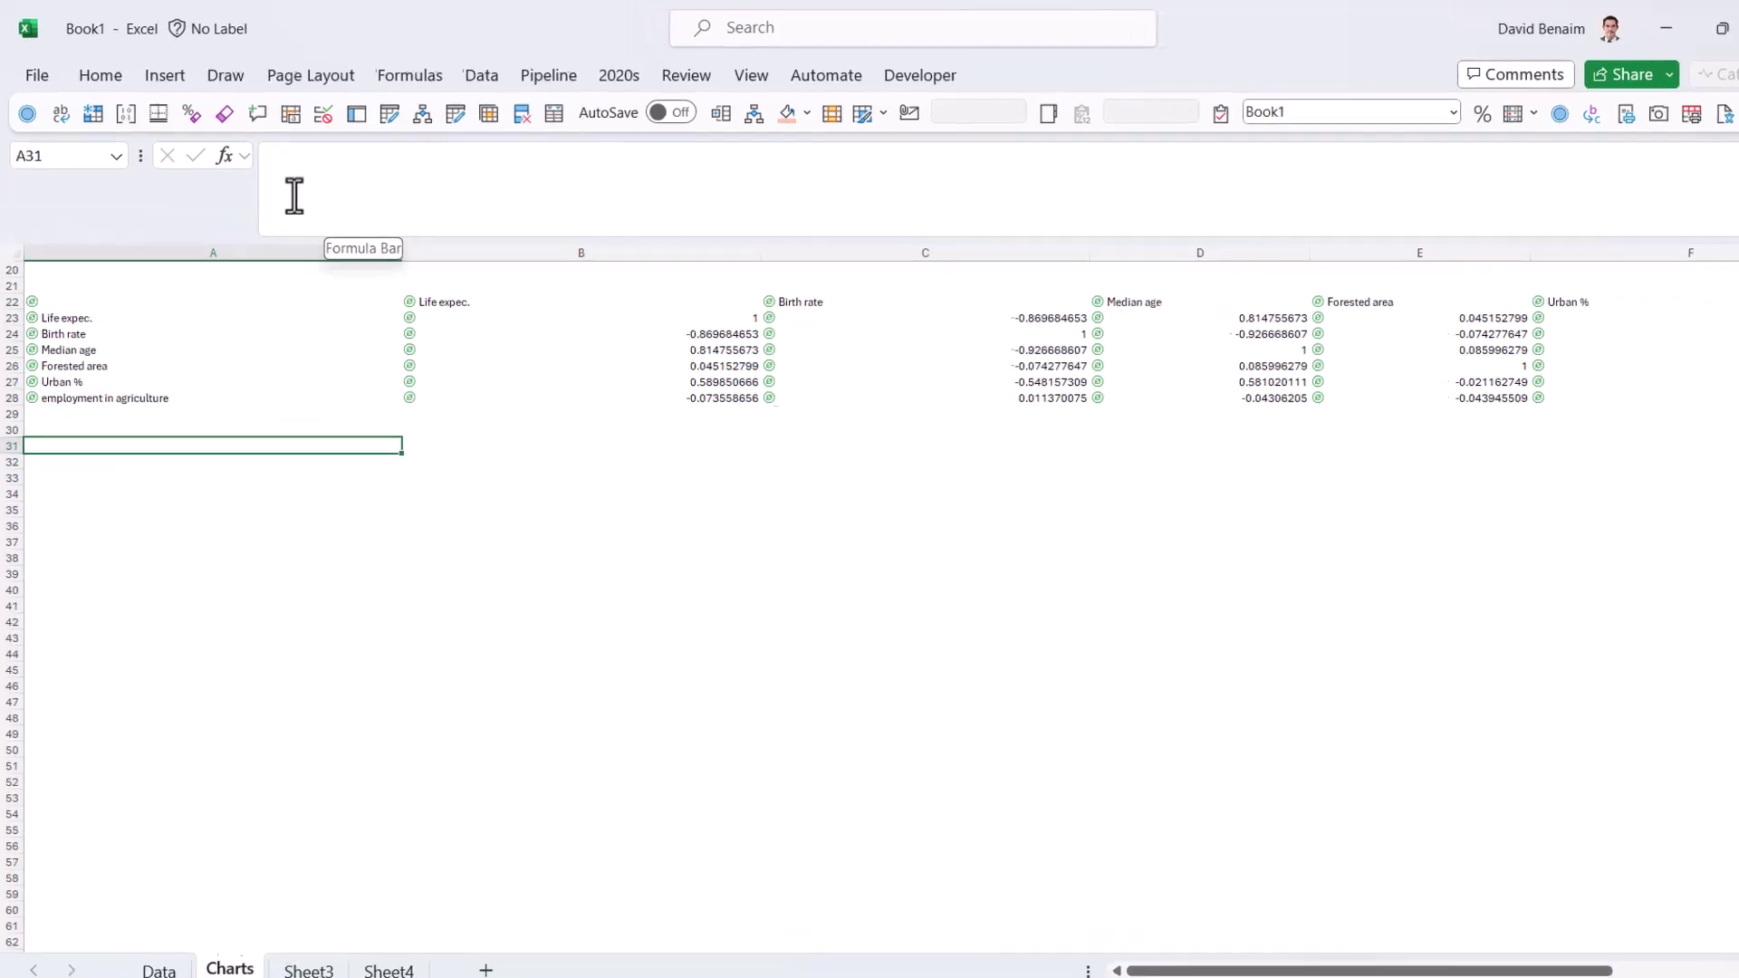
key("ctrl+alt+shift+p")
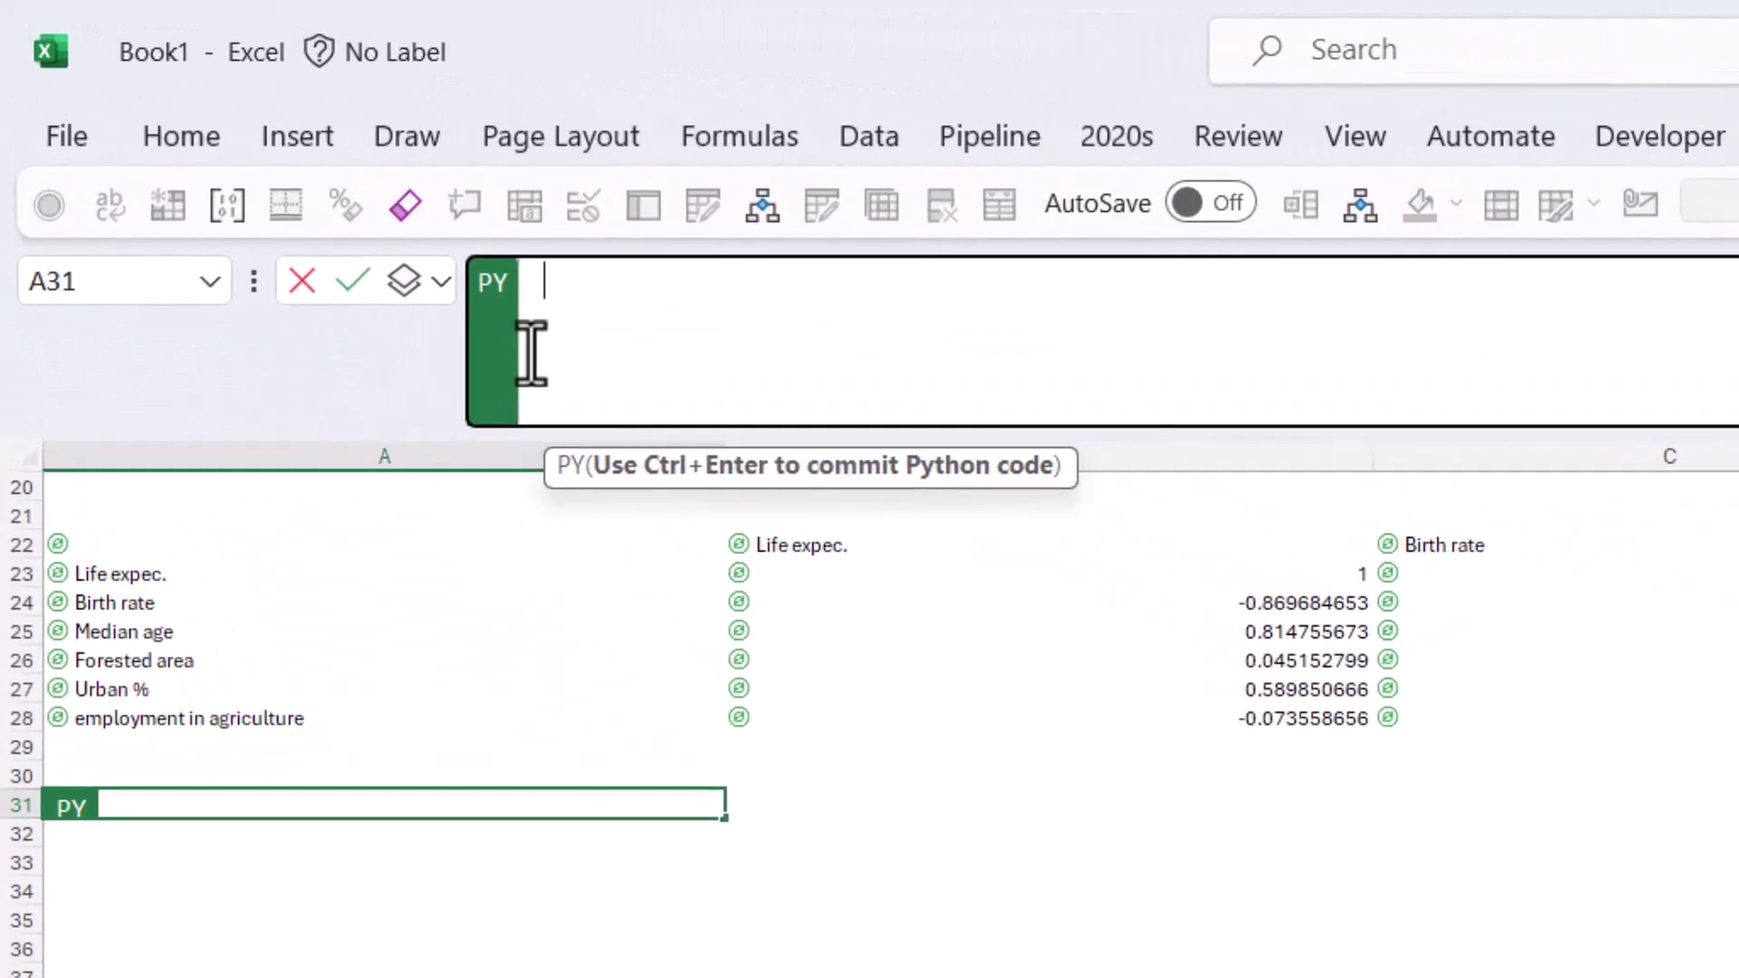
type("df[[")
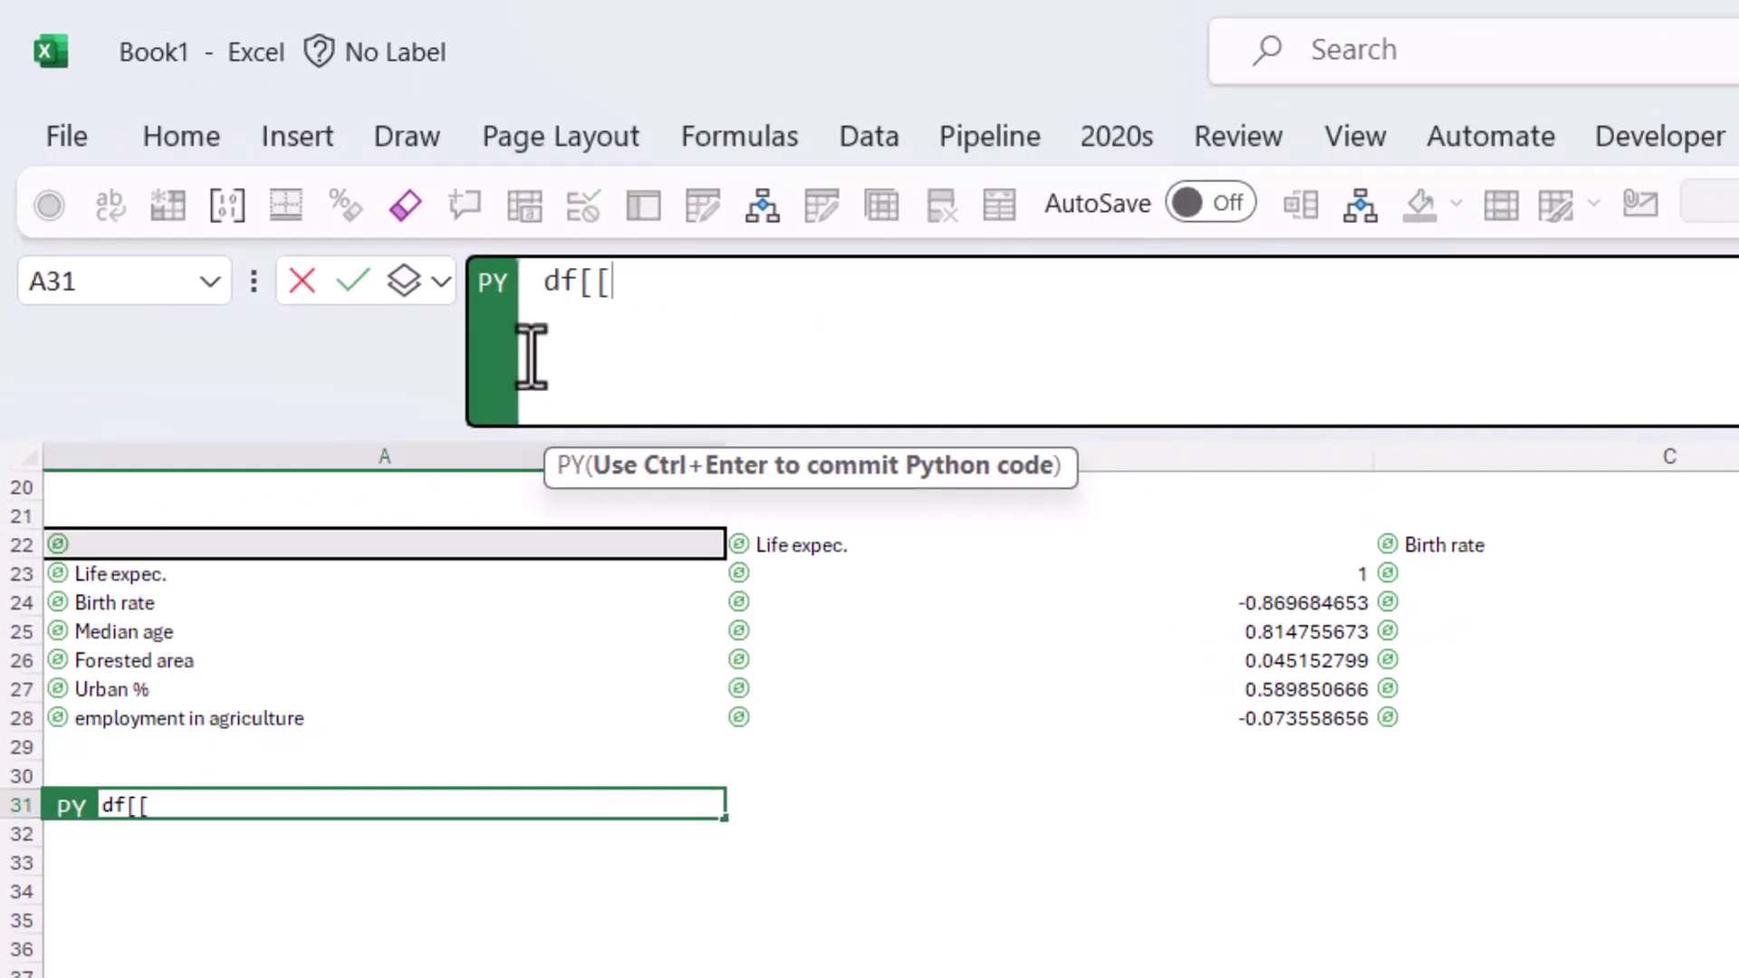
type("\"Median age\",\"Life expec.\",Urban %\",\"Birth rate\"")
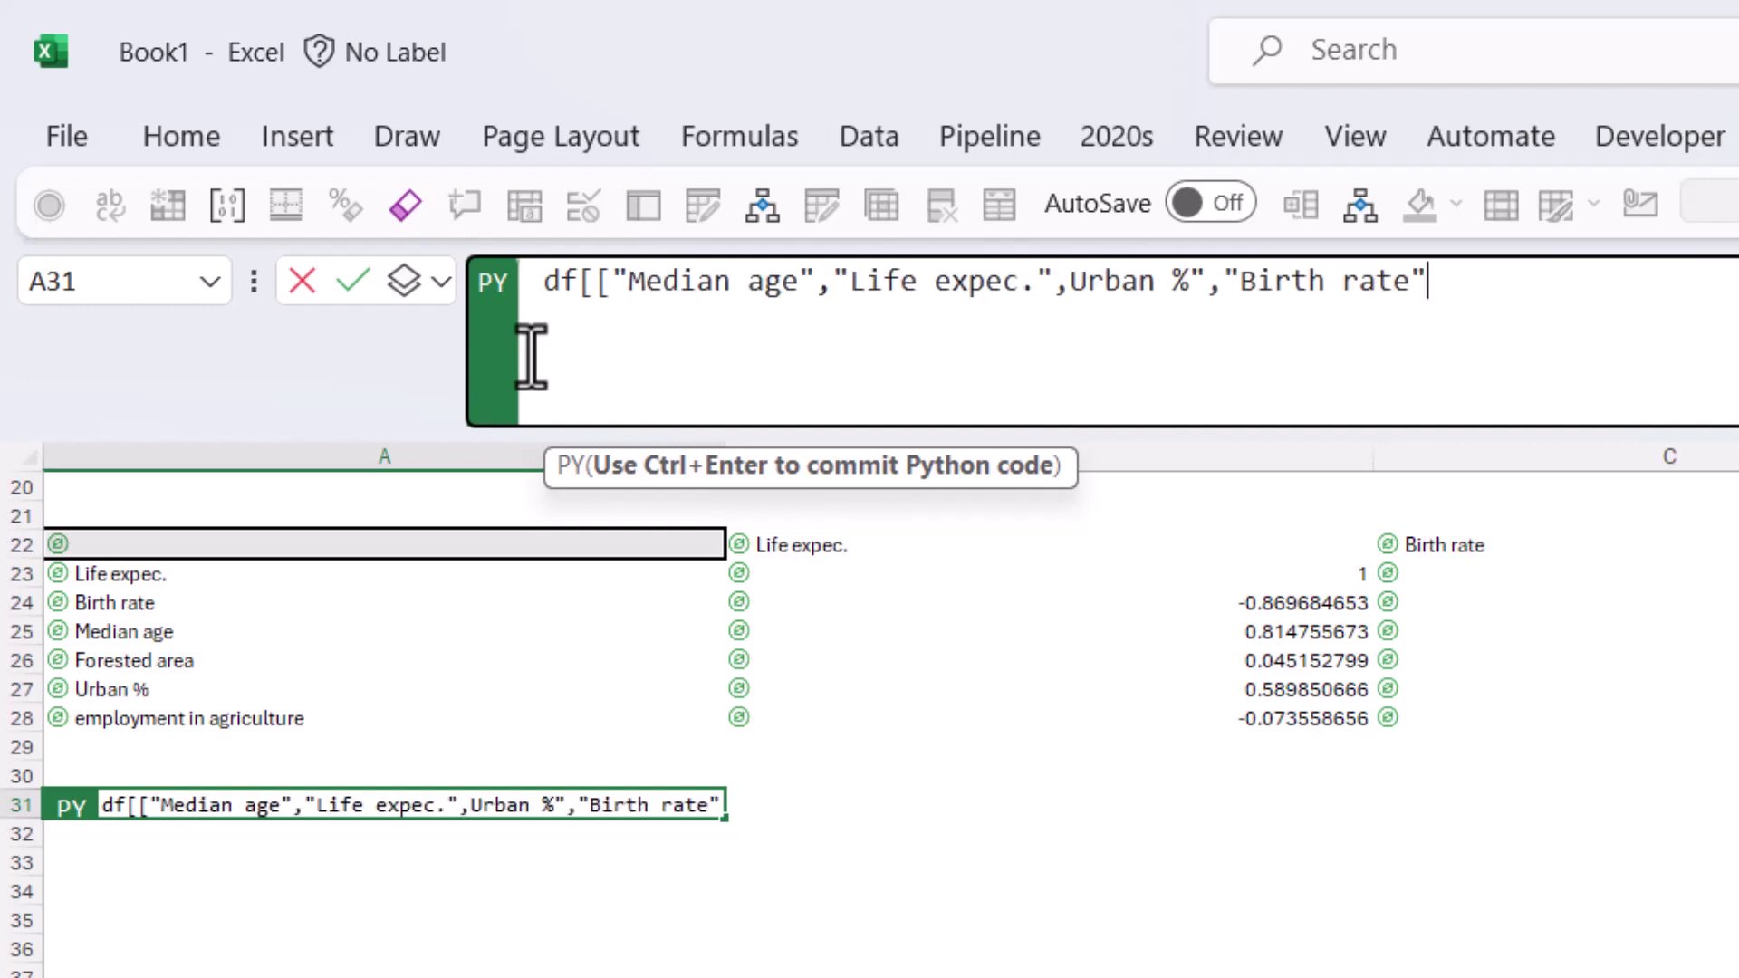
type("]].corr(")
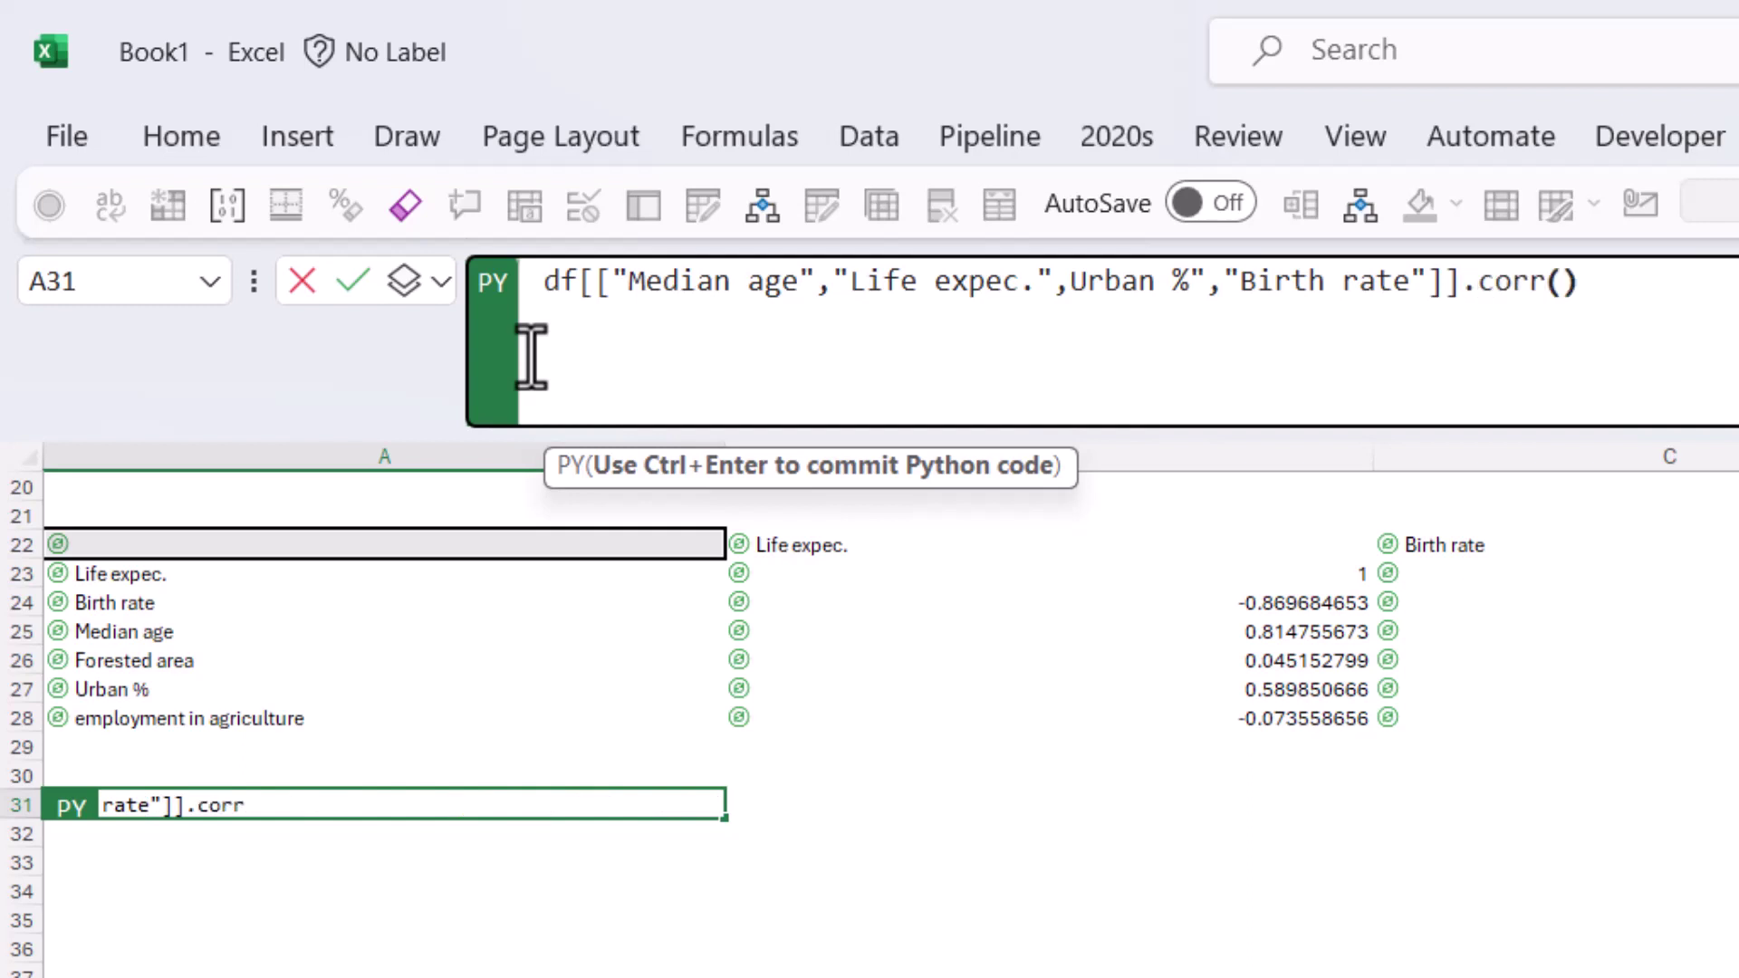
key("ctrl+Return")
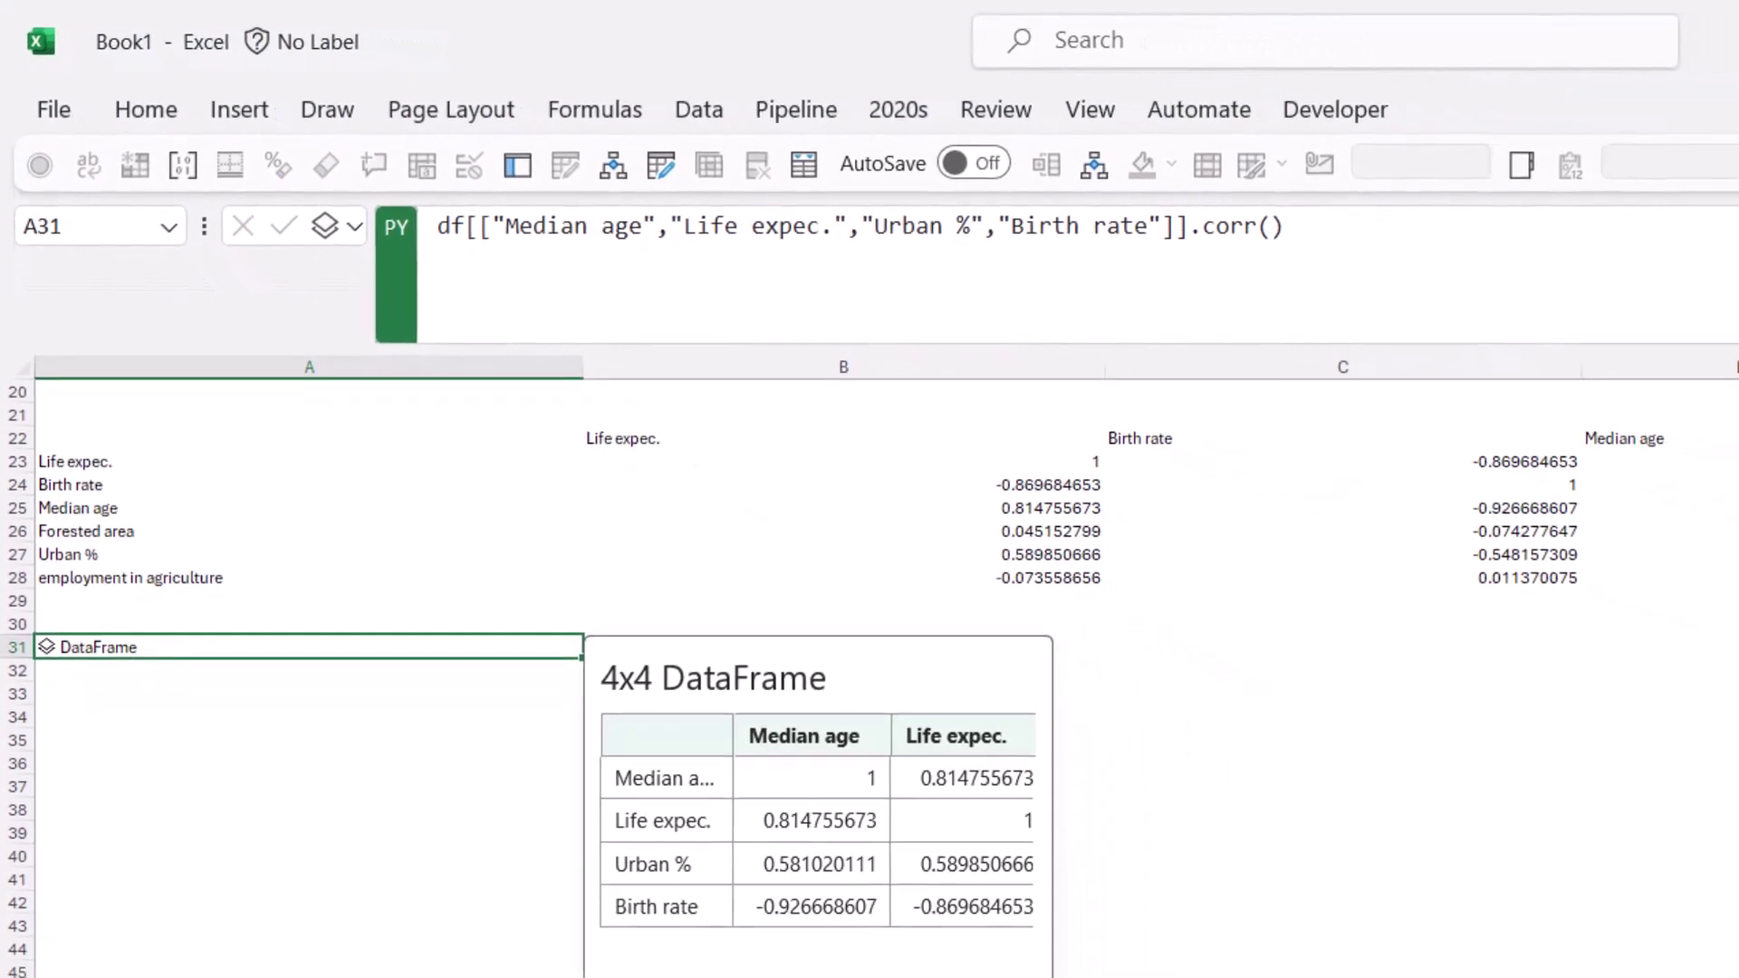
scroll(818, 820, "right", 3)
scroll(818, 820, "left", 3)
scroll(818, 820, "right", 3)
scroll(818, 820, "left", 3)
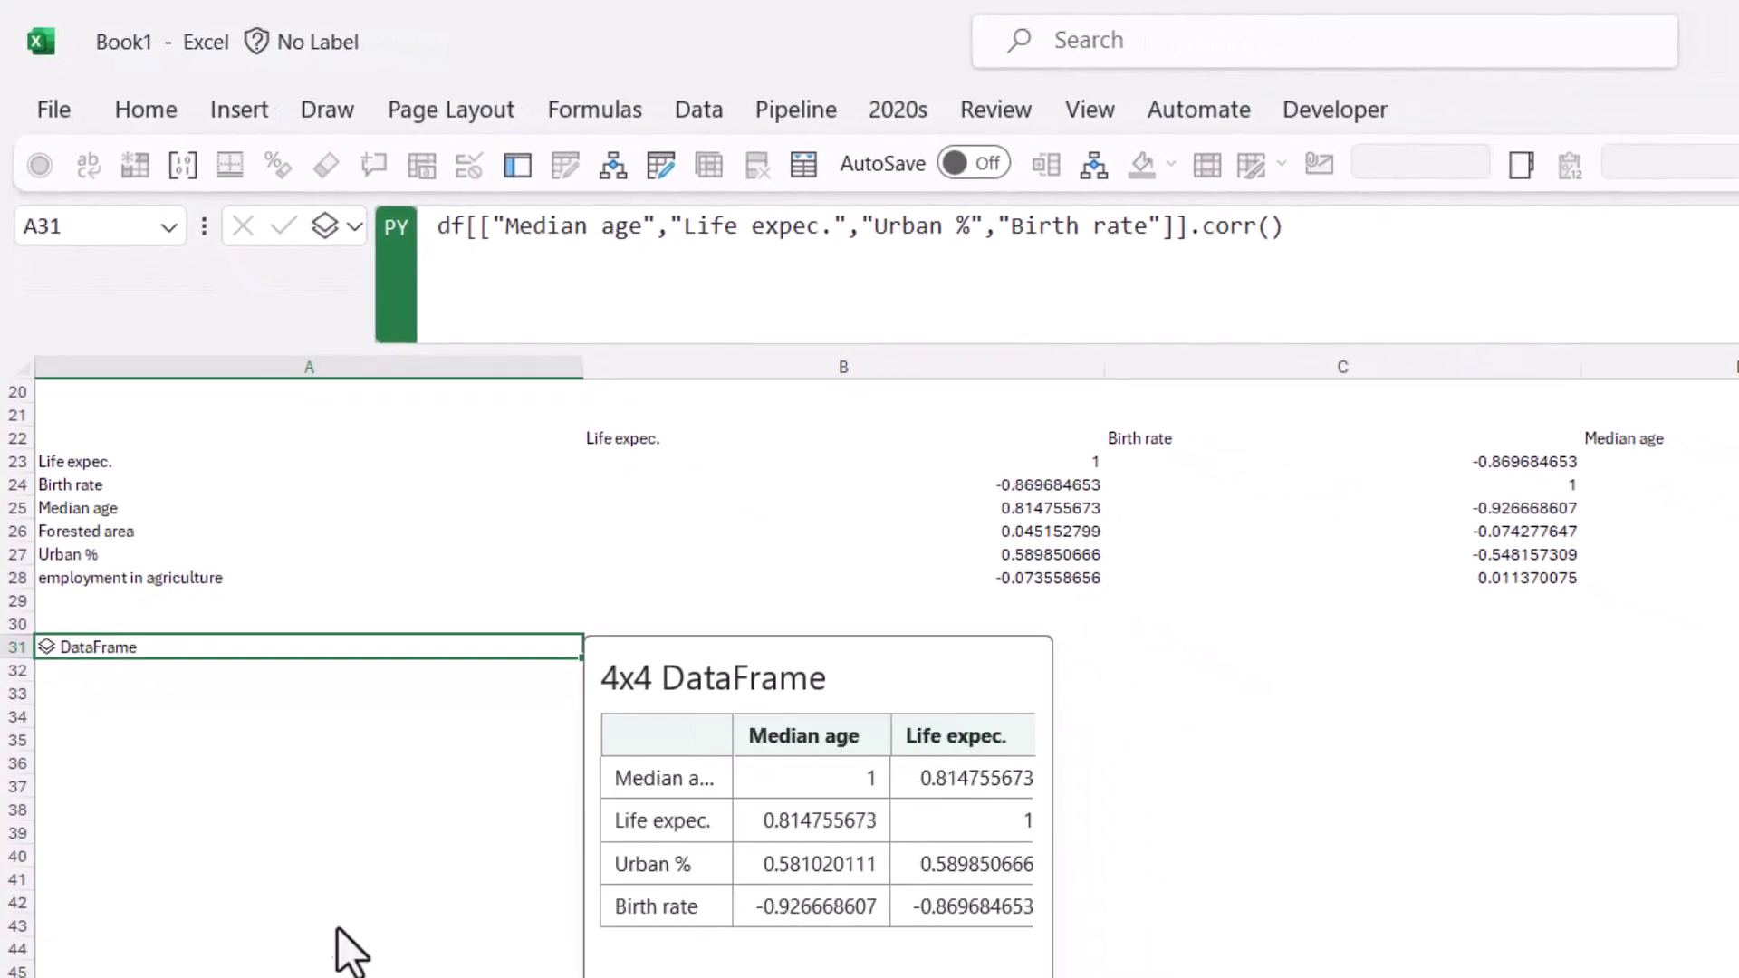
left_click(187, 661)
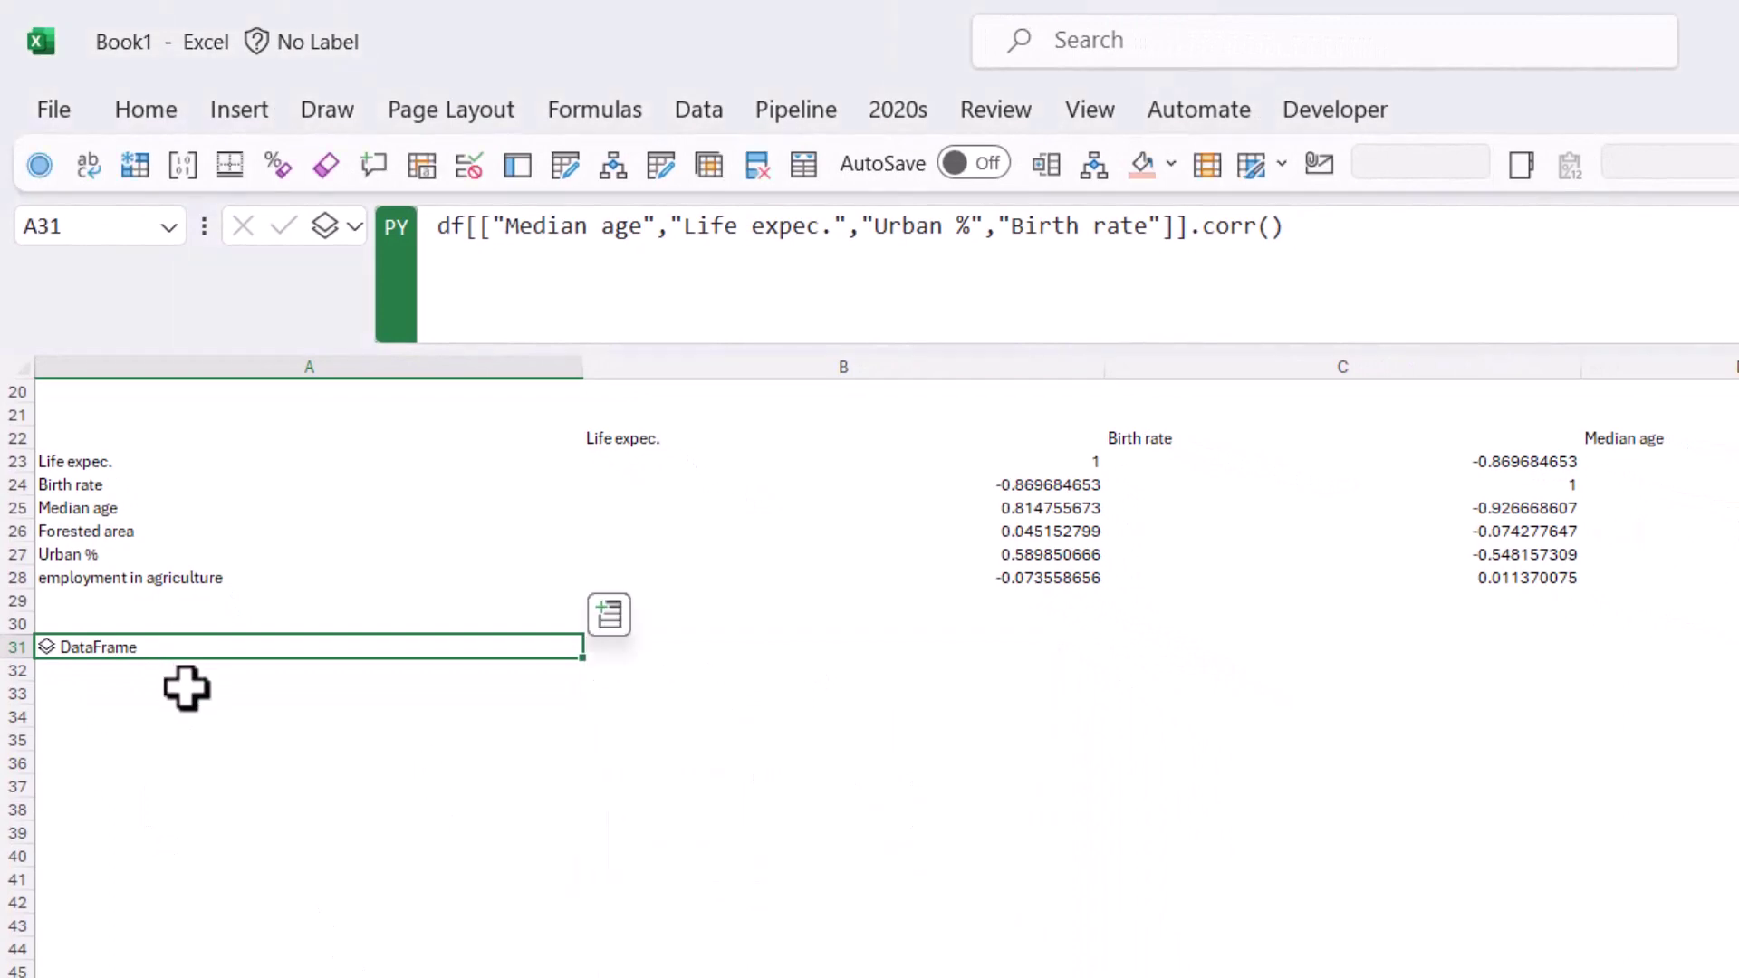
Wrap the A31 correlation code in sns.heatmap(...) and rerun it.
left_click(436, 226)
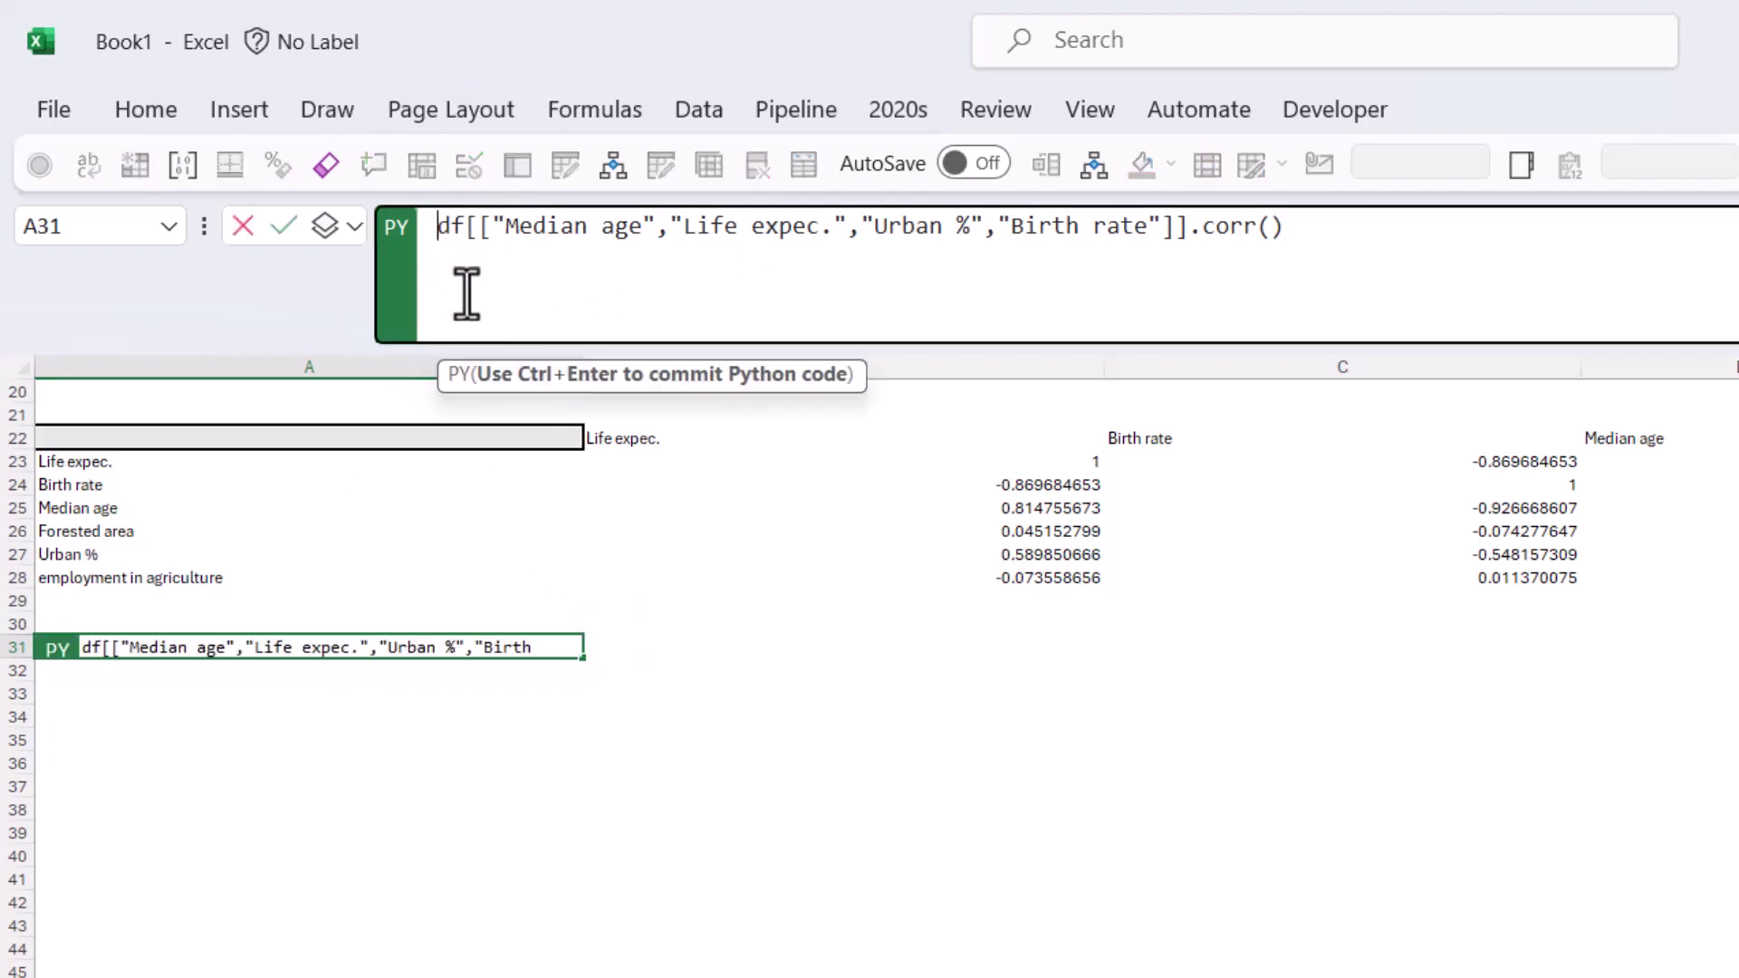
type("sns.hea")
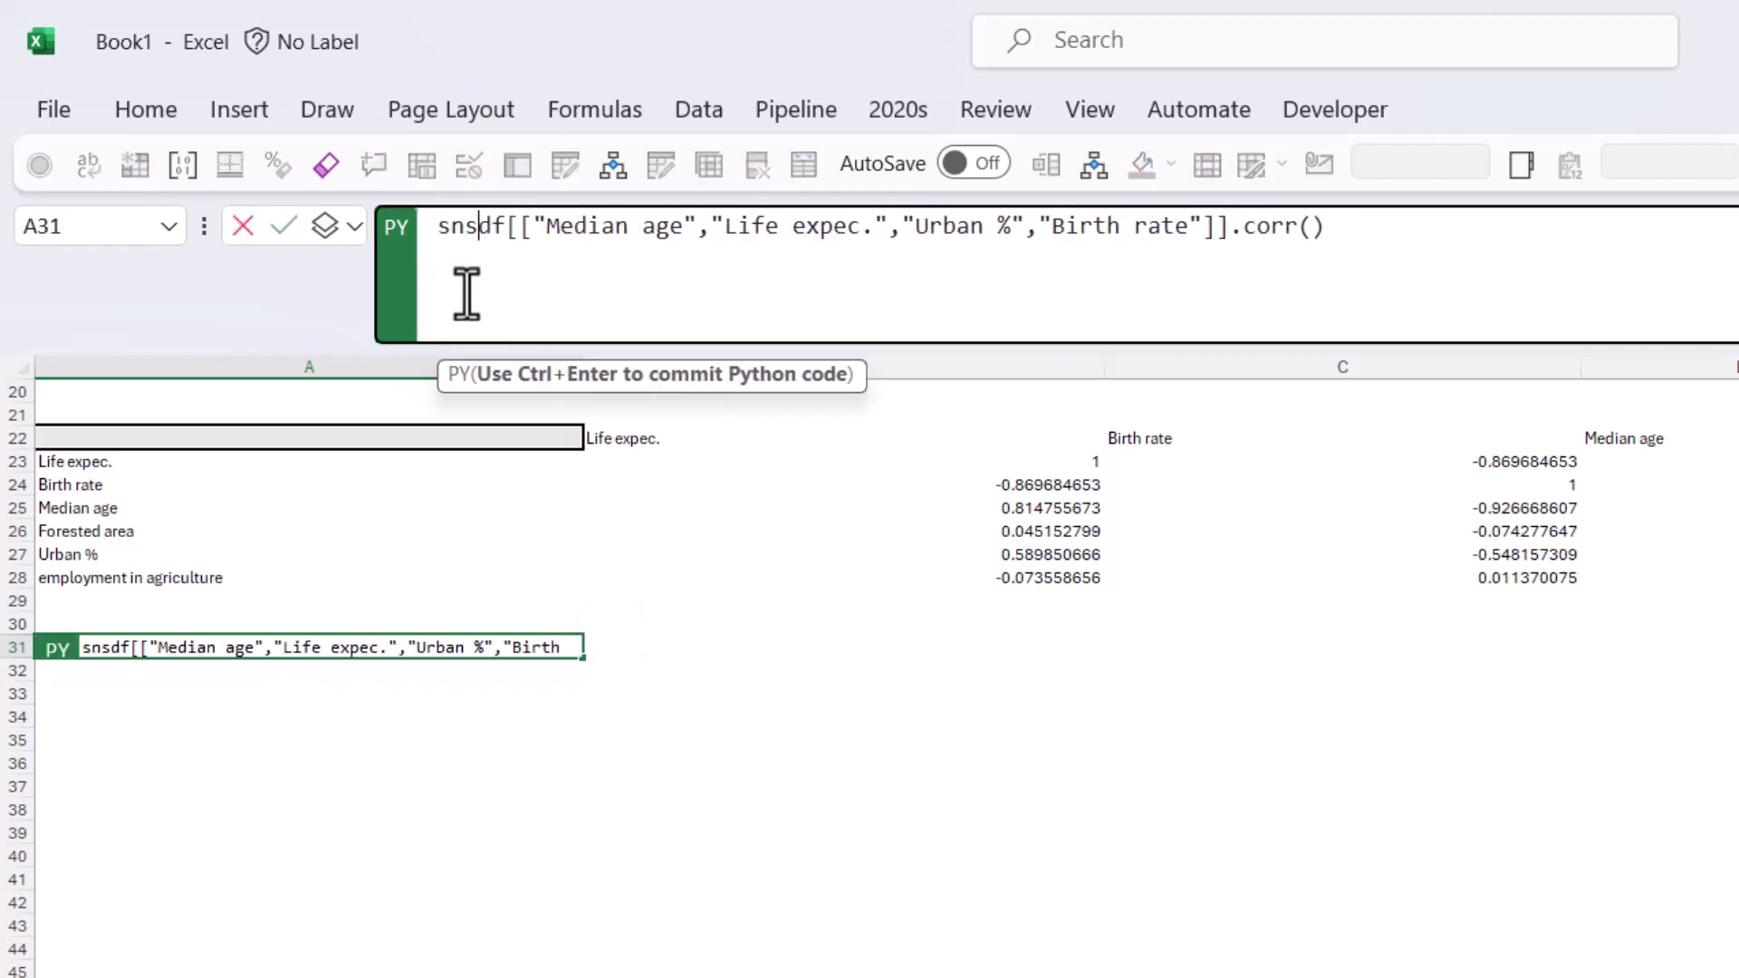
type("tmap")
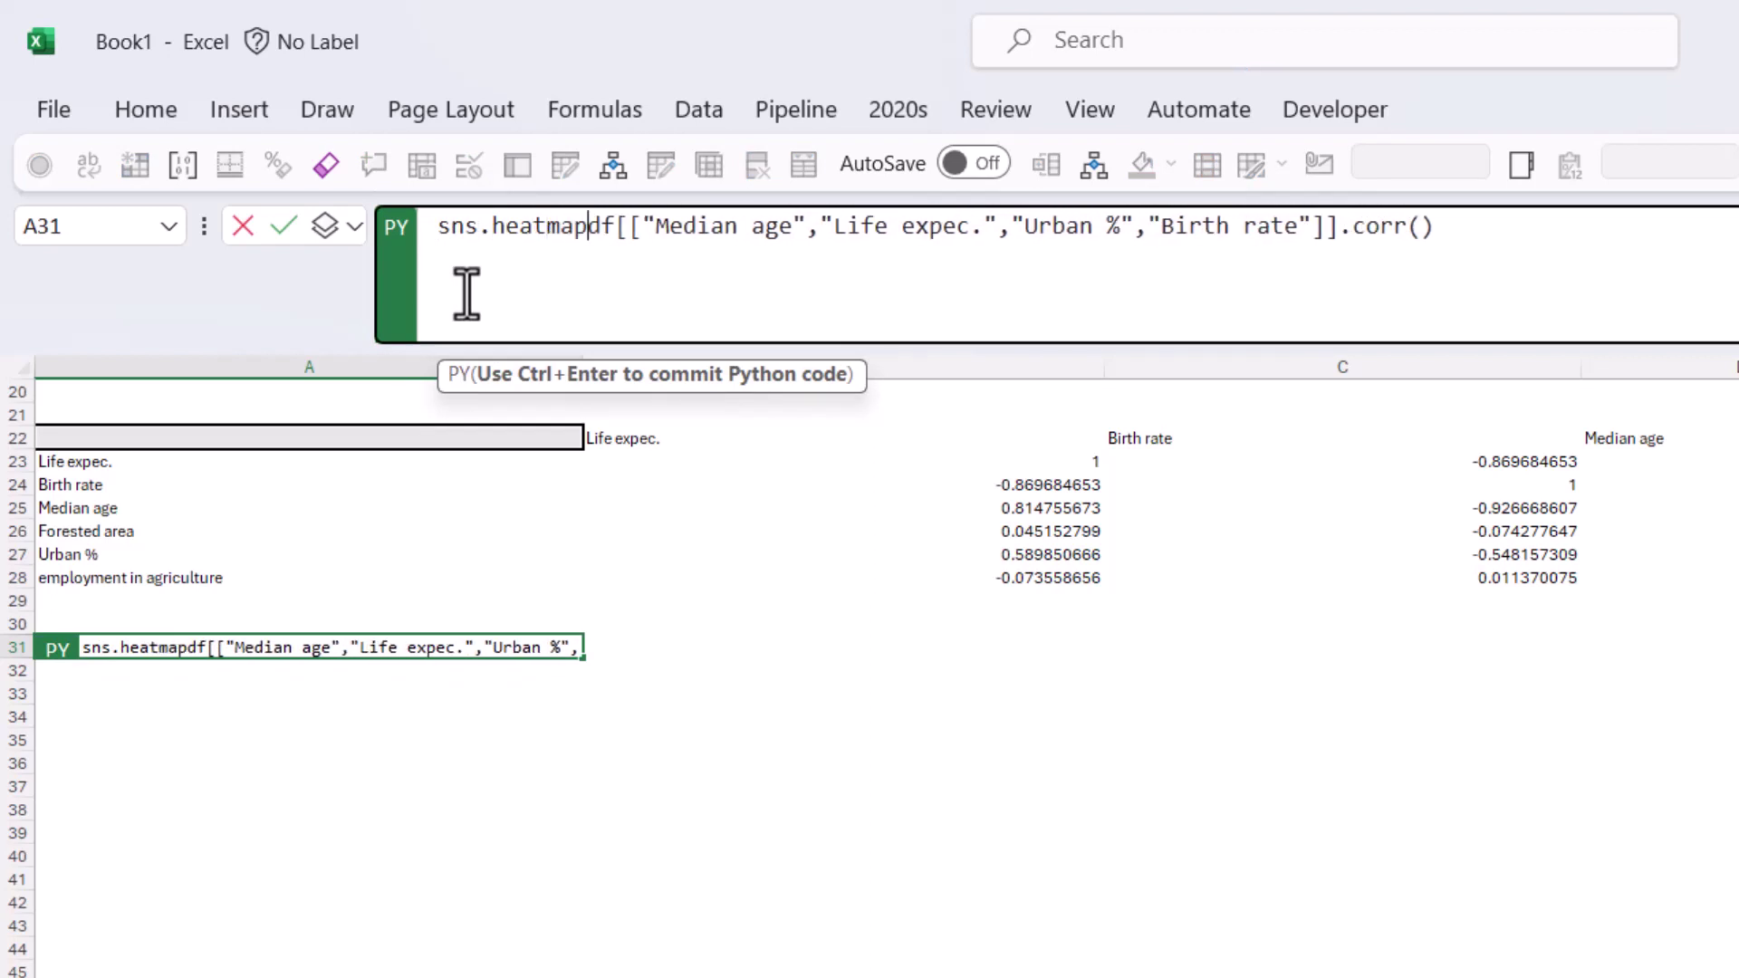
type("(")
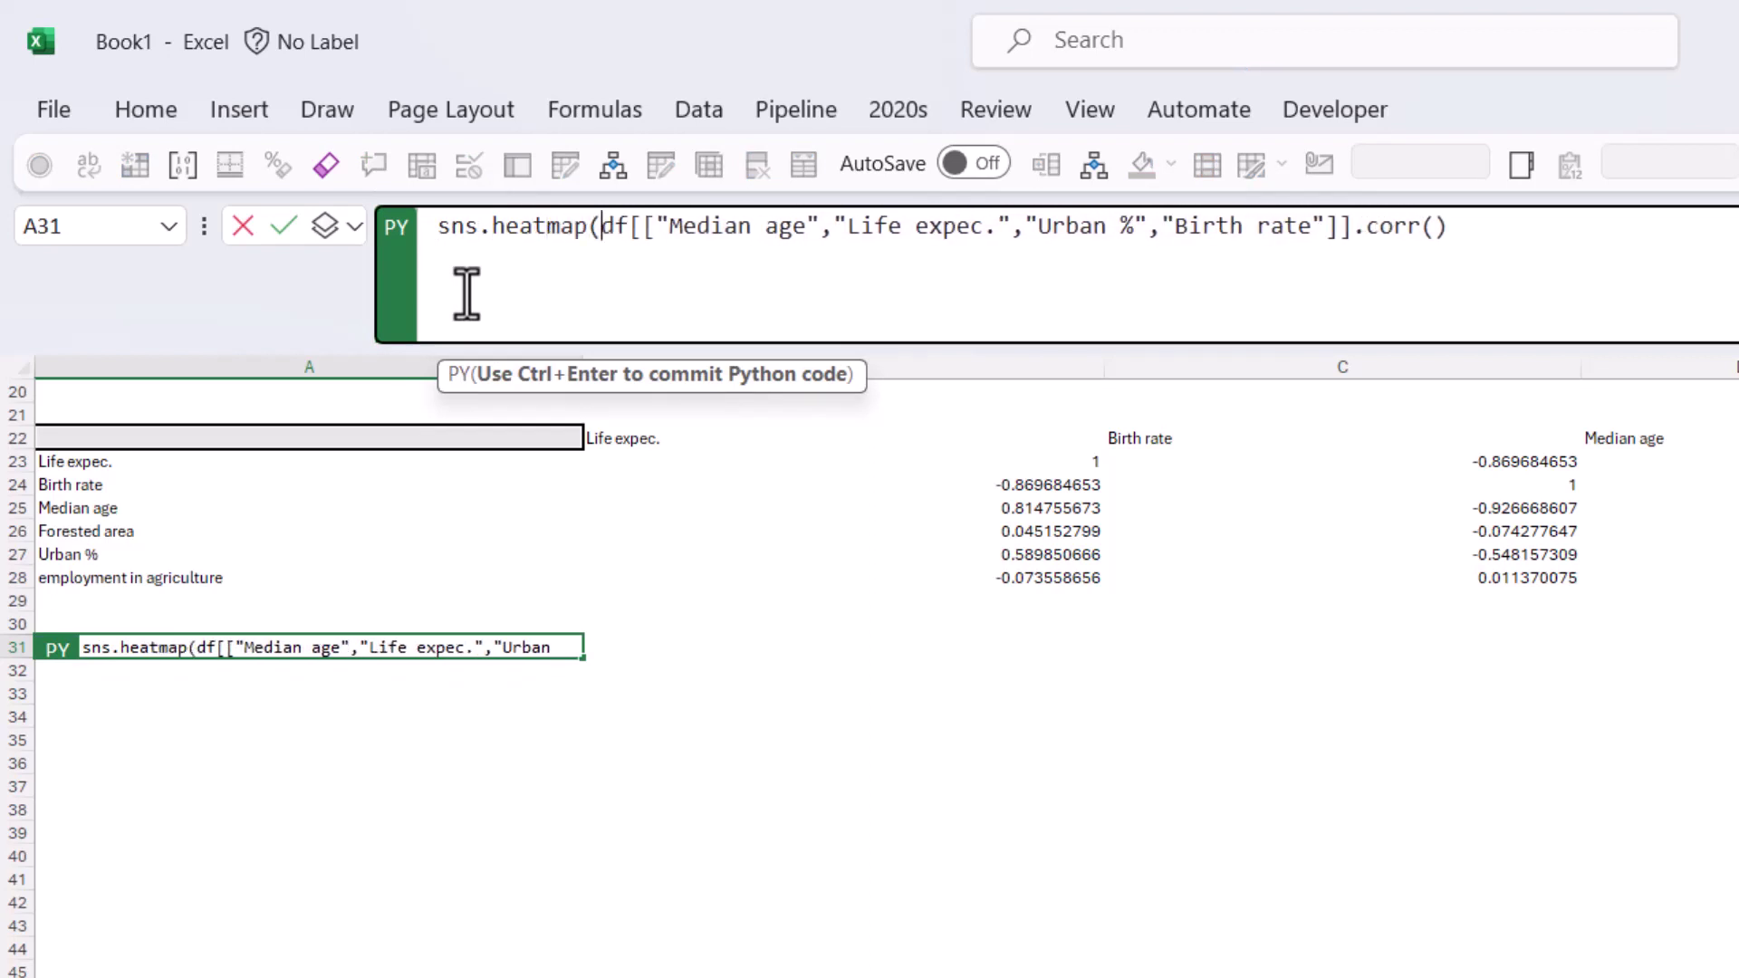
left_click(1483, 242)
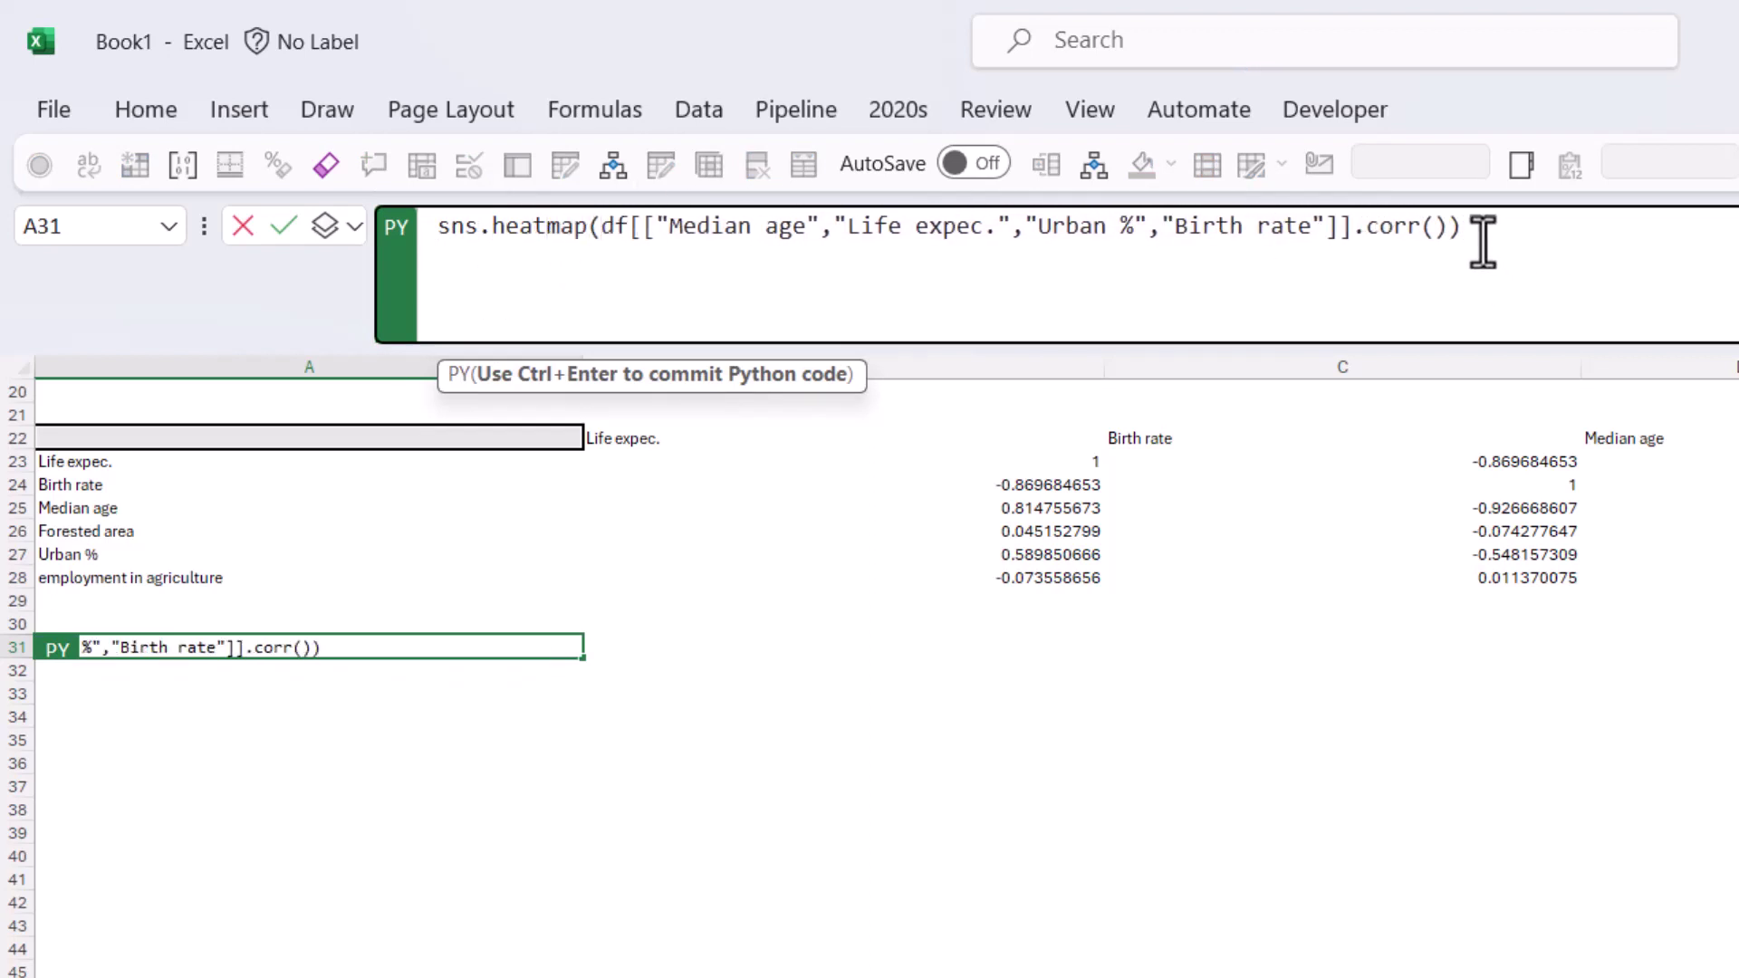
type(")")
key("ctrl+Return")
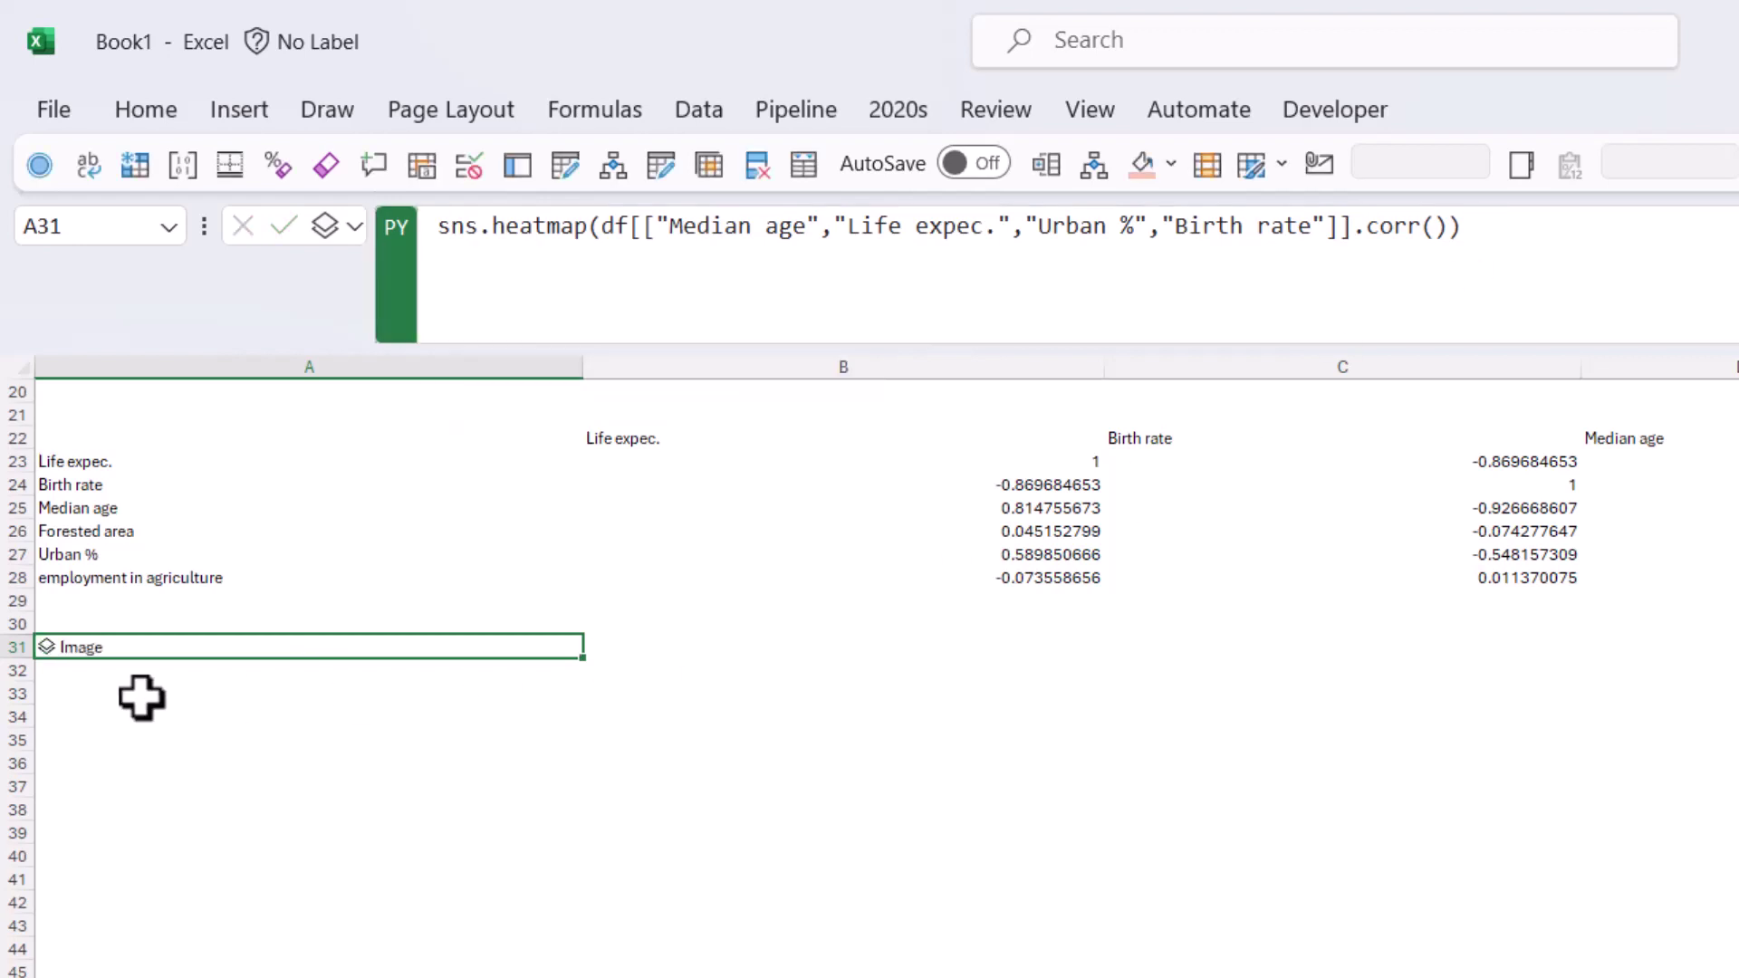
Show the heatmap as an Excel Value image in the cell and create a linked reference picture.
left_click(336, 225)
left_click(376, 371)
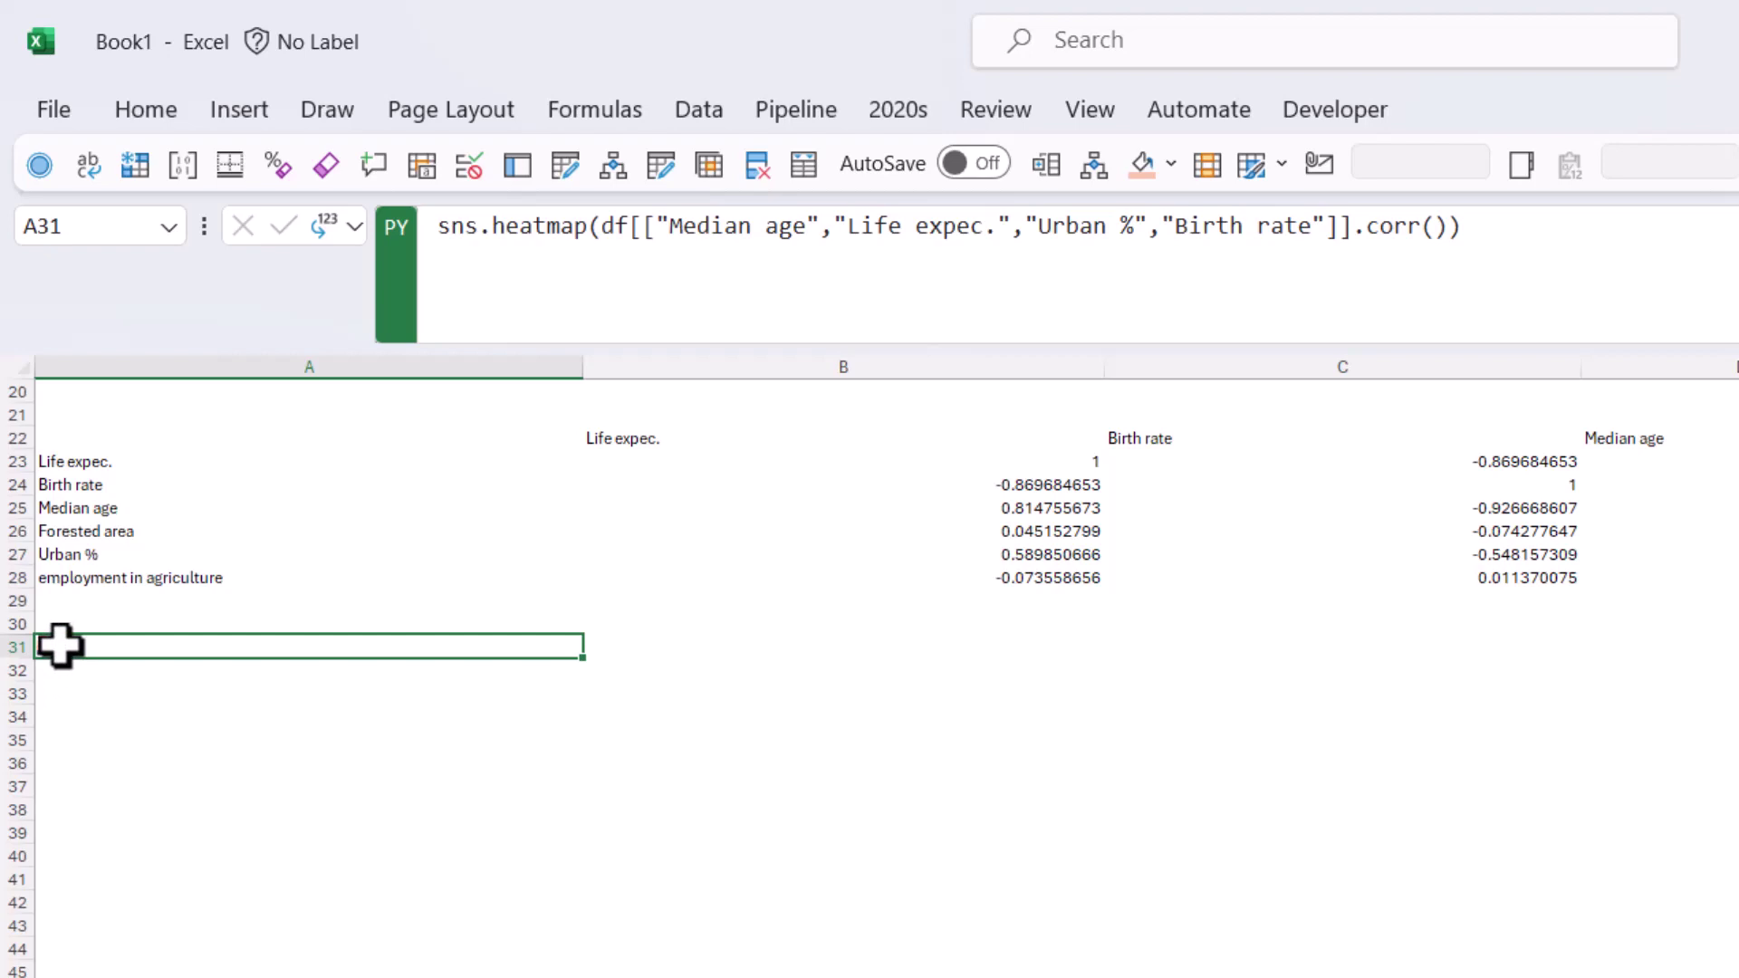
right_click(60, 646)
mouse_move(226, 536)
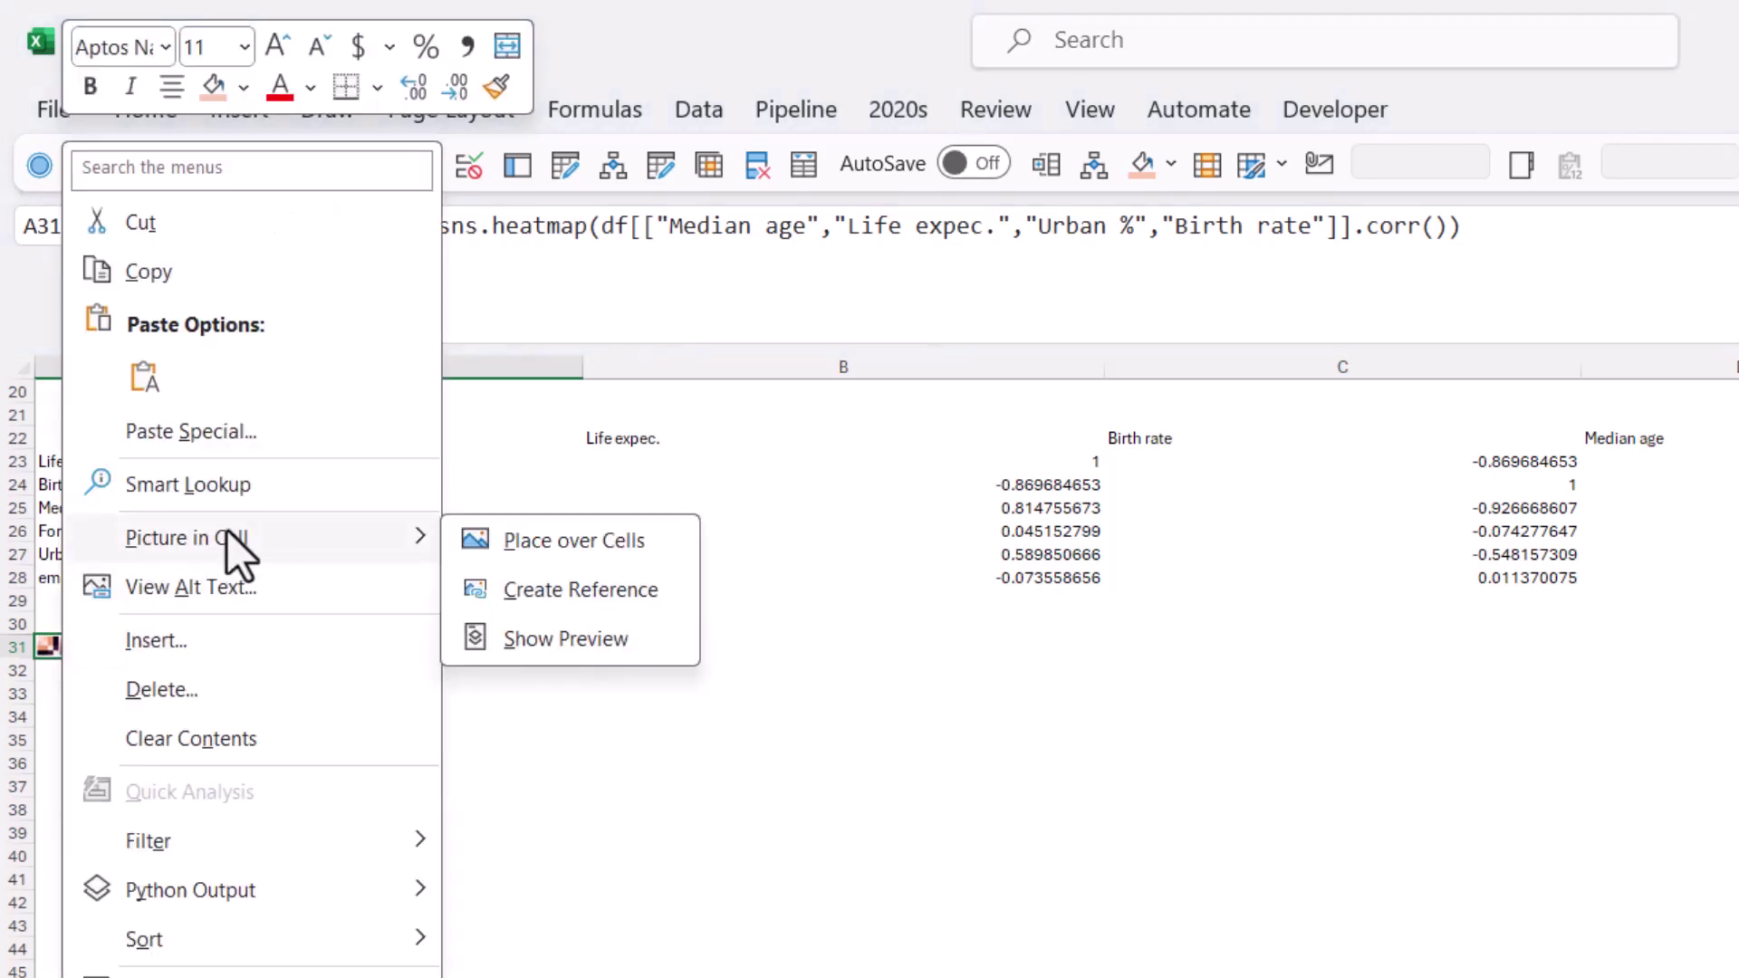
left_click(566, 590)
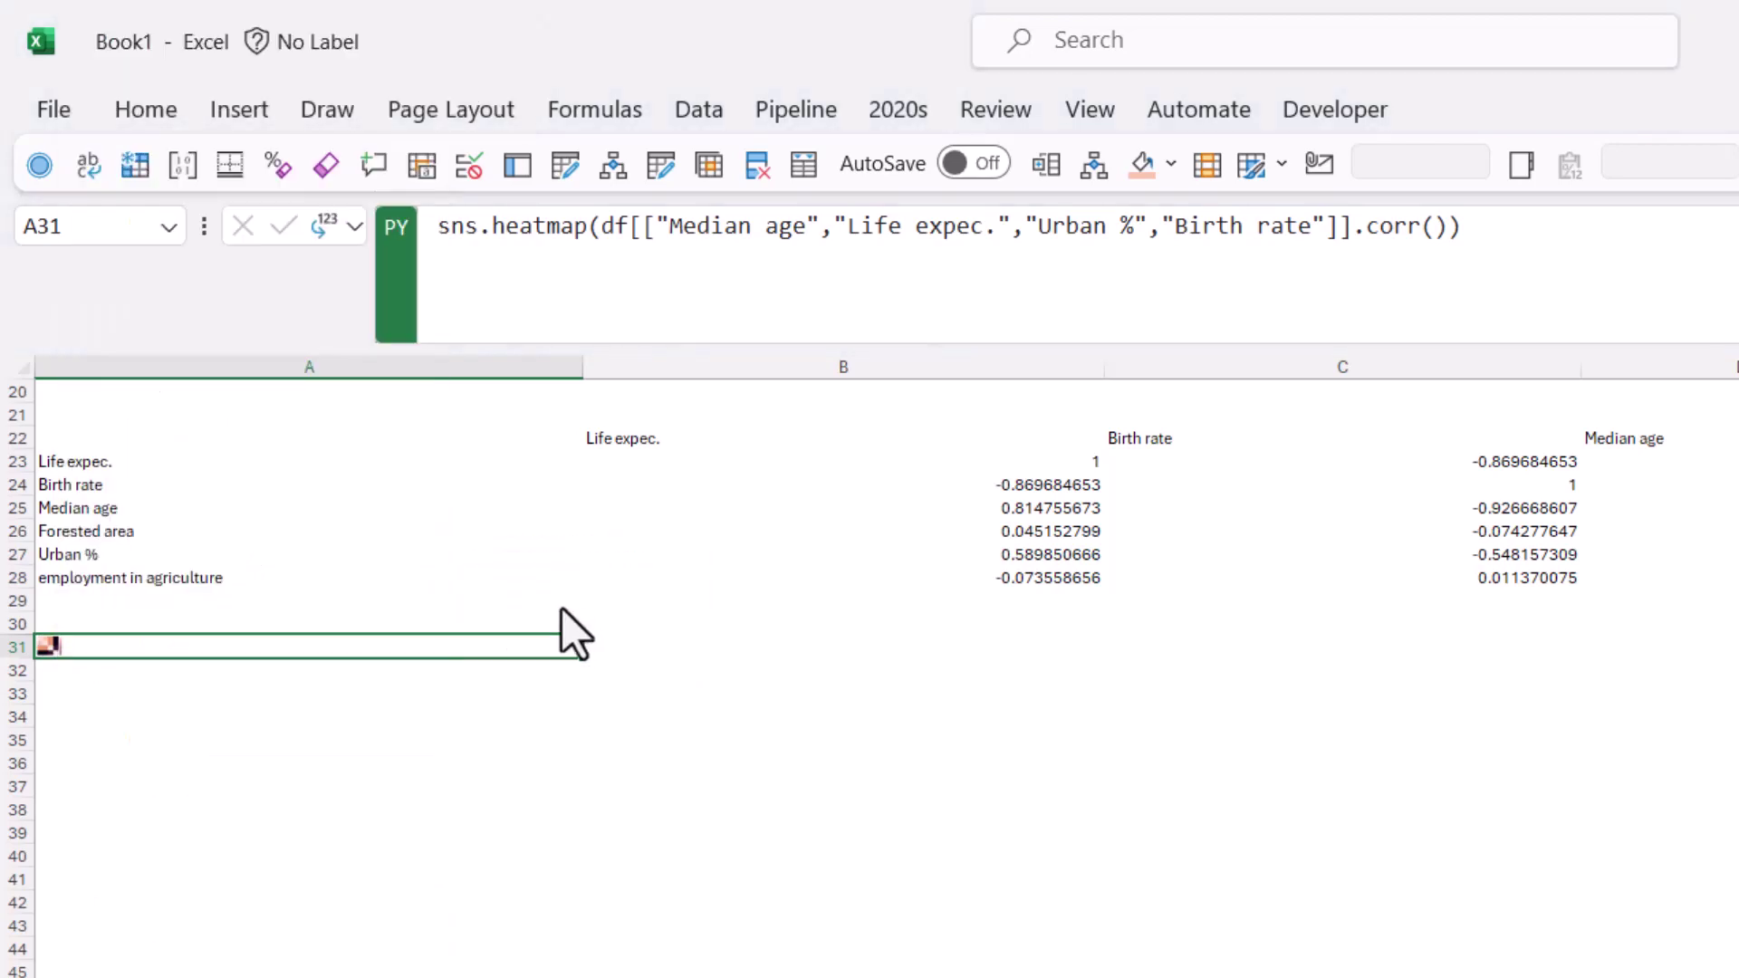
Move the linked heatmap picture below the correlation table, spanning columns B–C.
left_click_drag(150, 768, 846, 722)
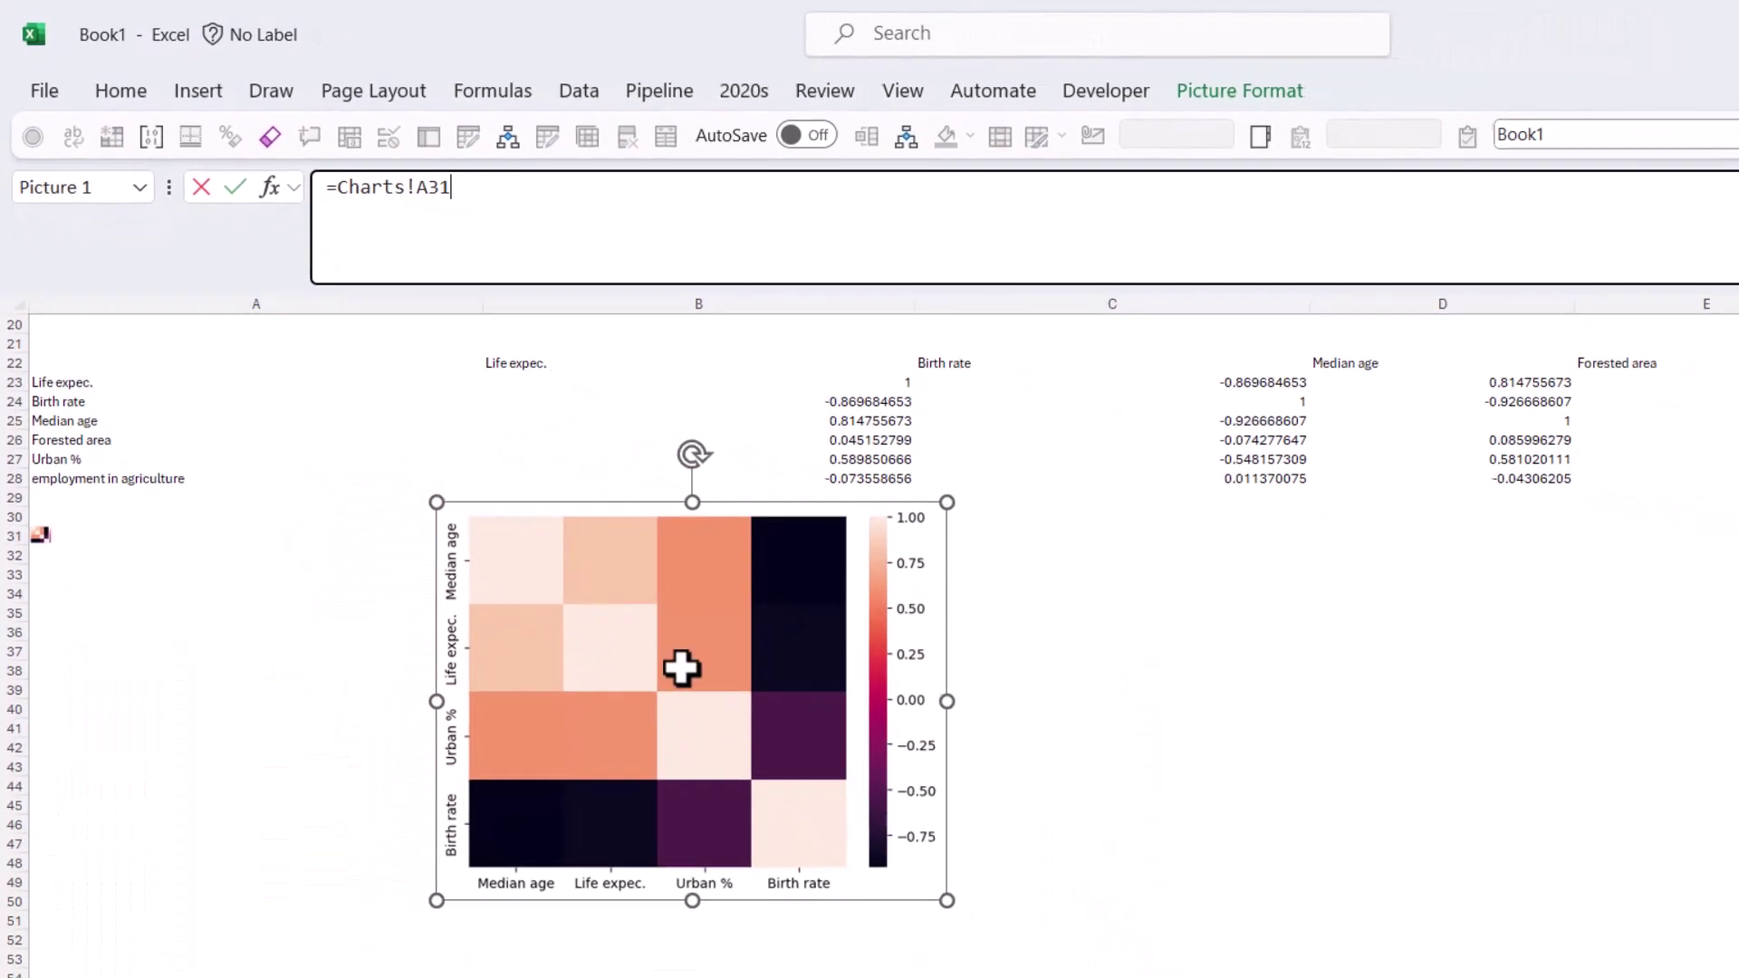
left_click_drag(696, 652, 894, 633)
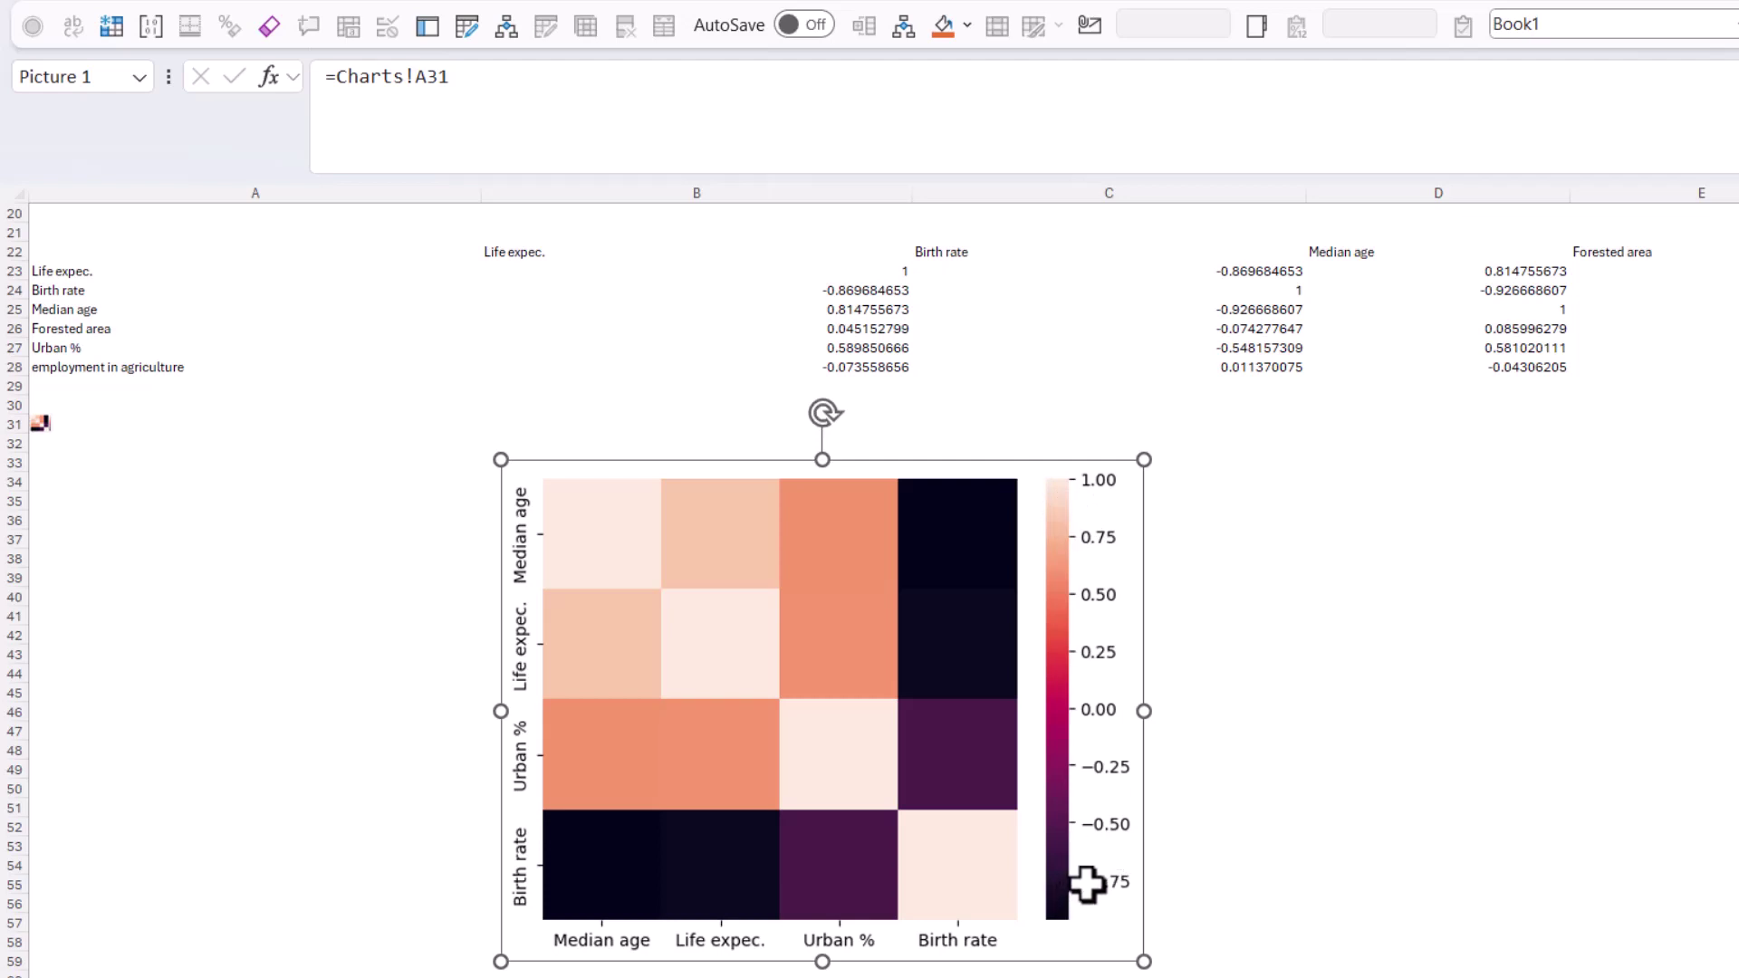
left_click(69, 421)
Add annot=True to the heatmap code so each square shows its correlation value.
left_click(1200, 82)
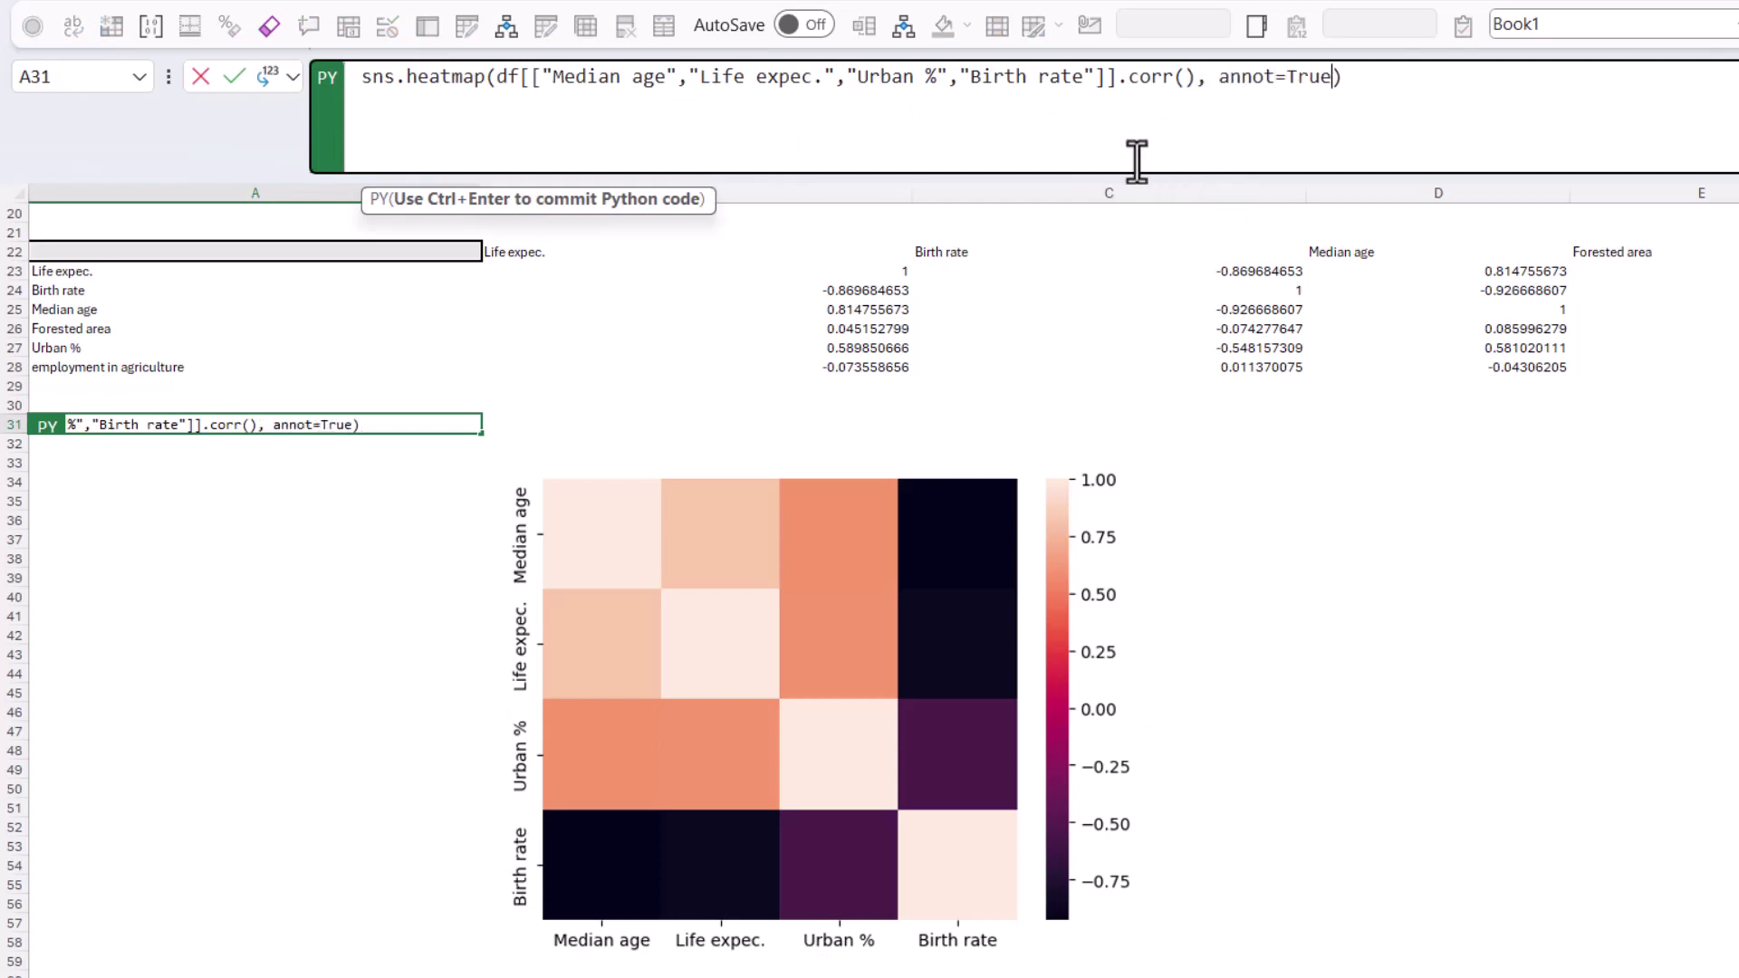
key("ctrl+Return")
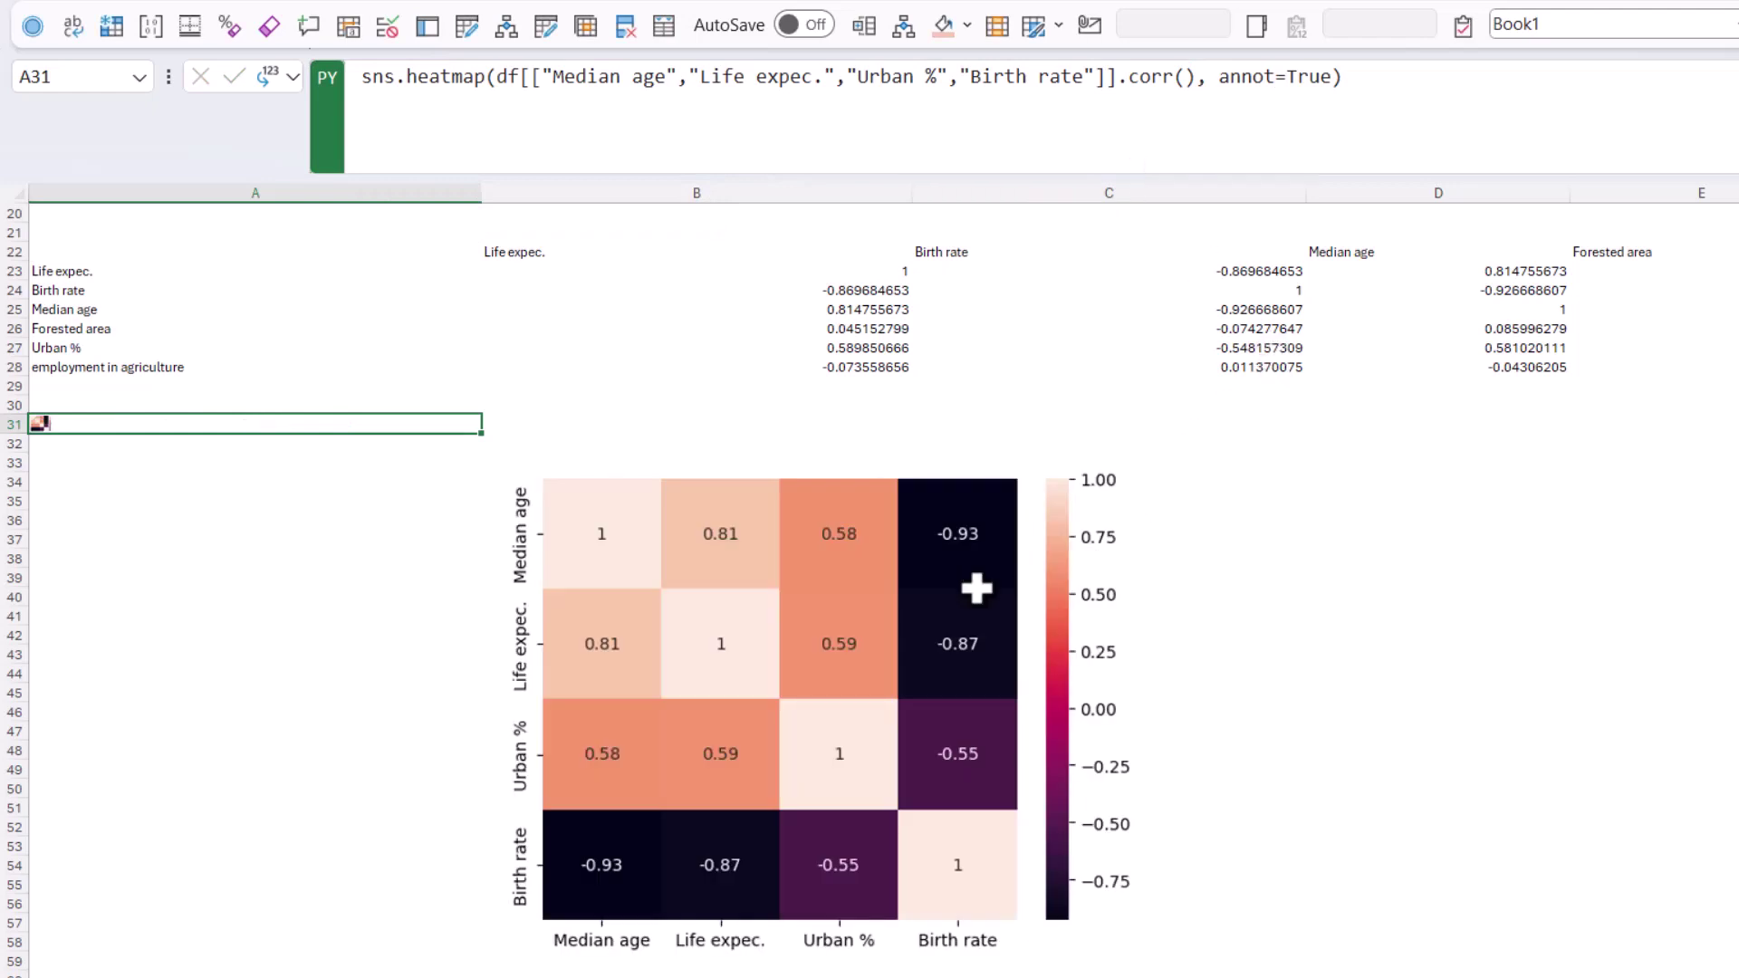
left_click(736, 622)
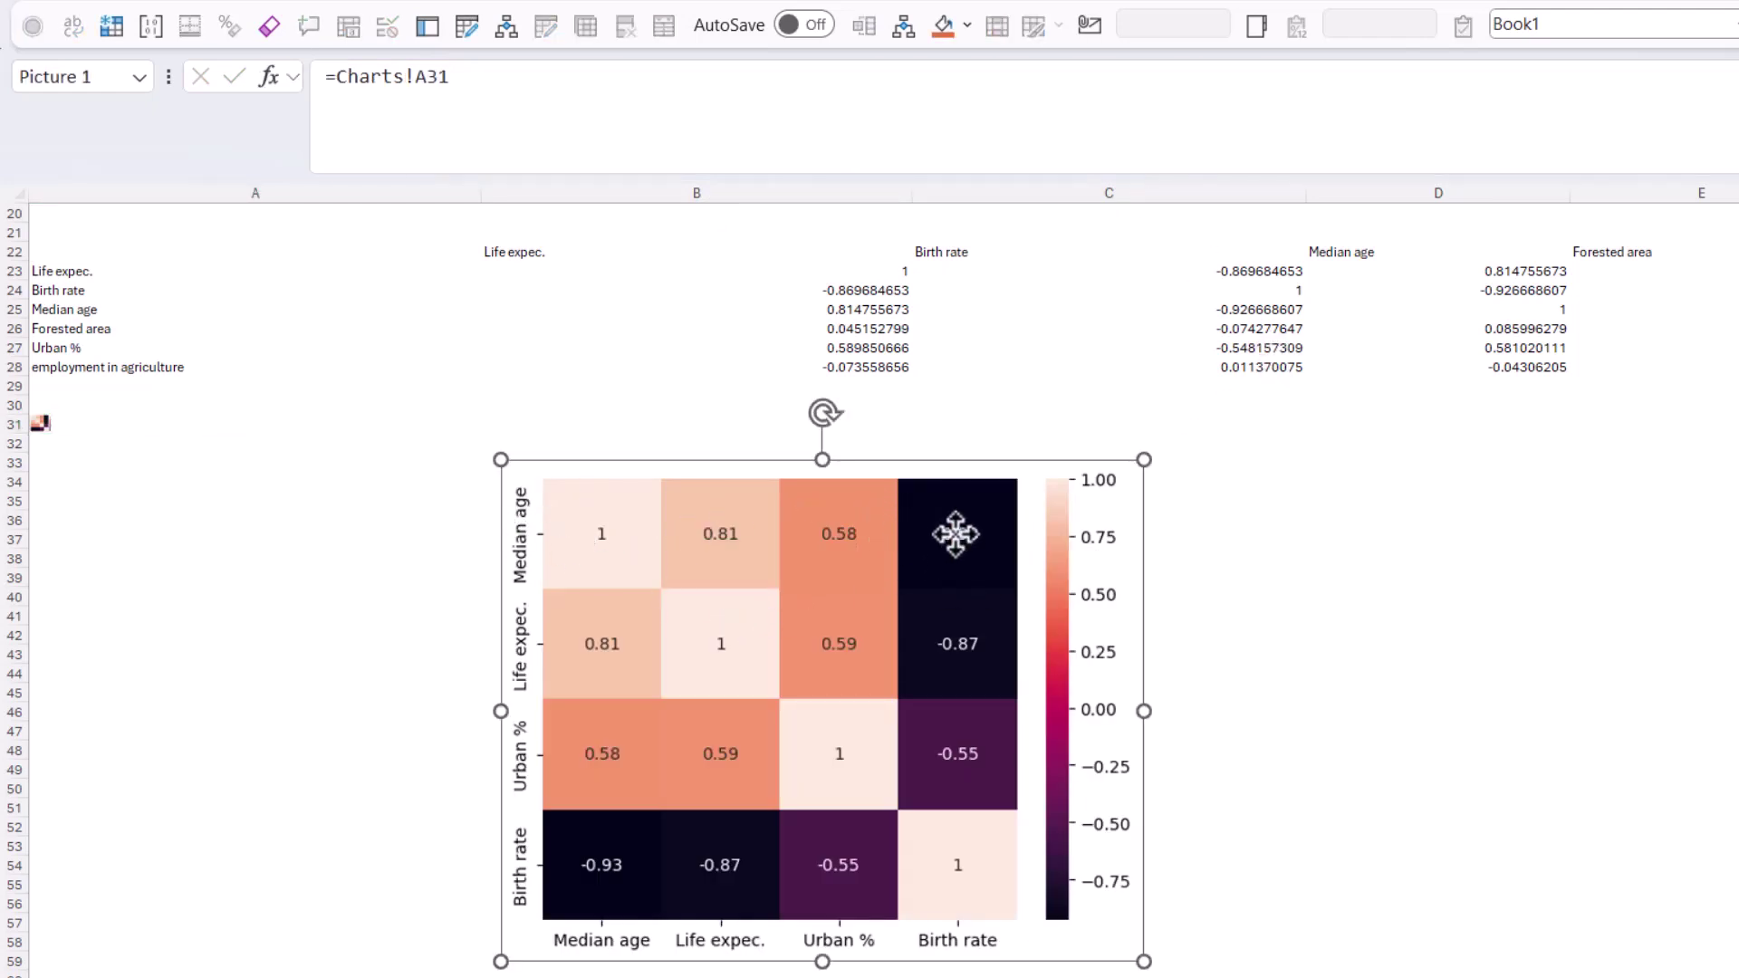
key("Escape")
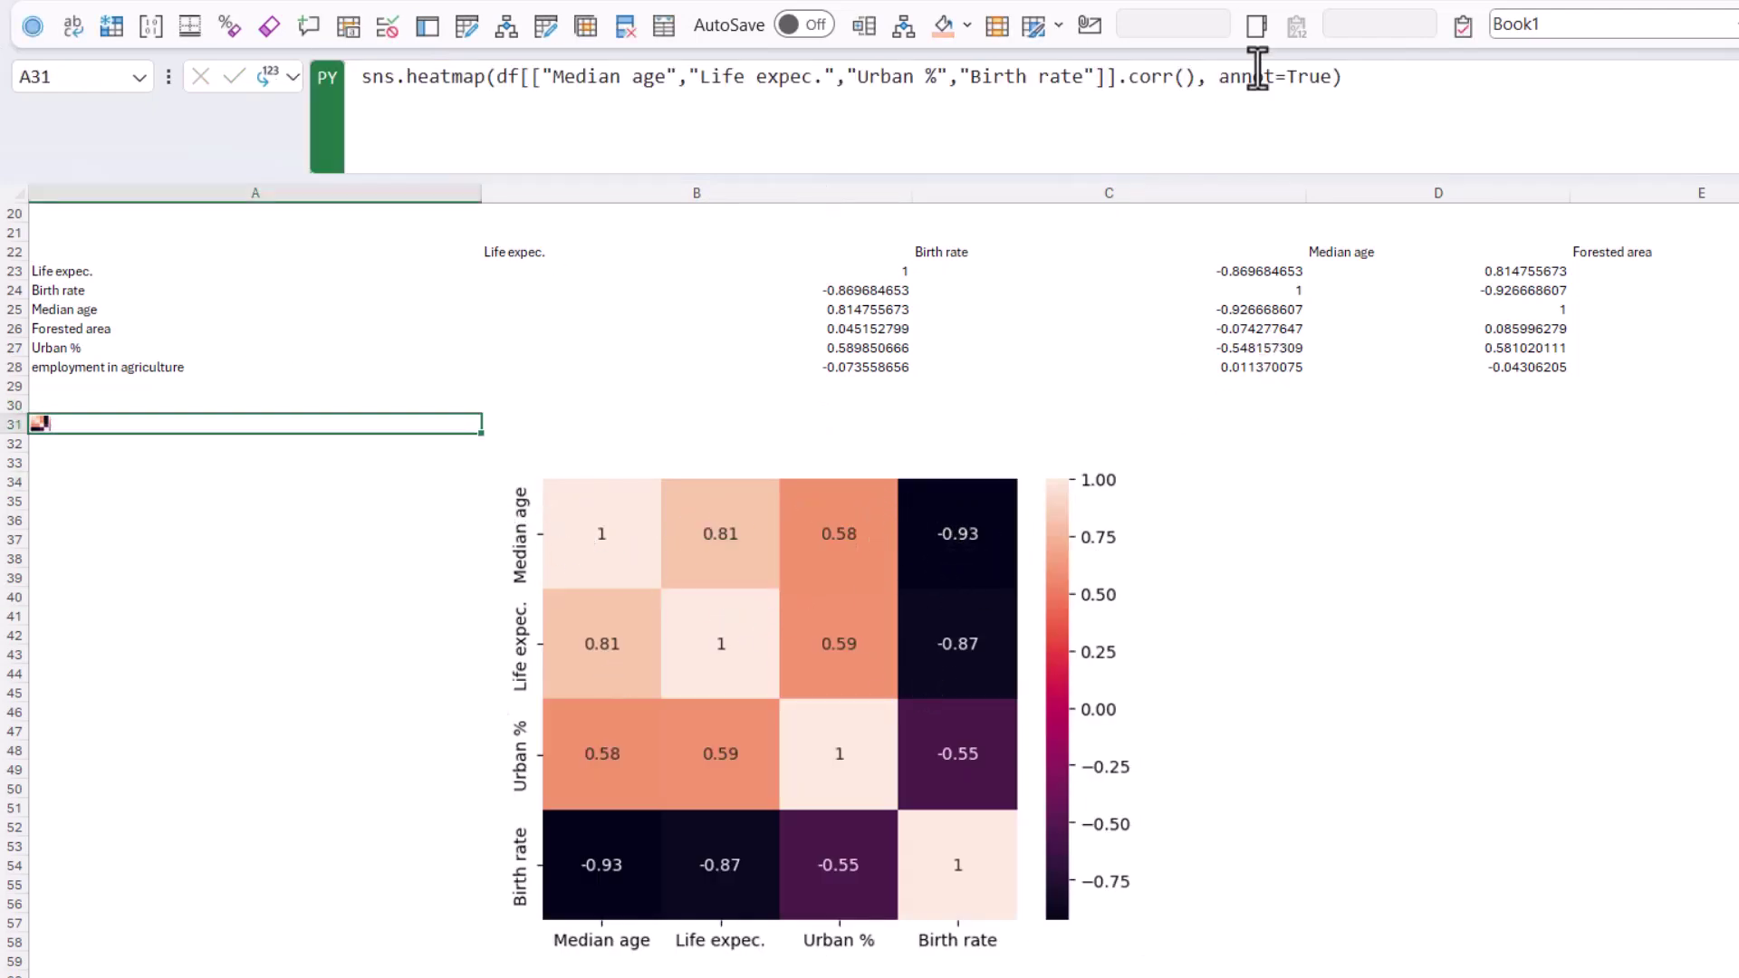
Insert .round(1) after .corr() to round the heatmap labels to one decimal.
left_click(1186, 76)
double_click(1187, 76)
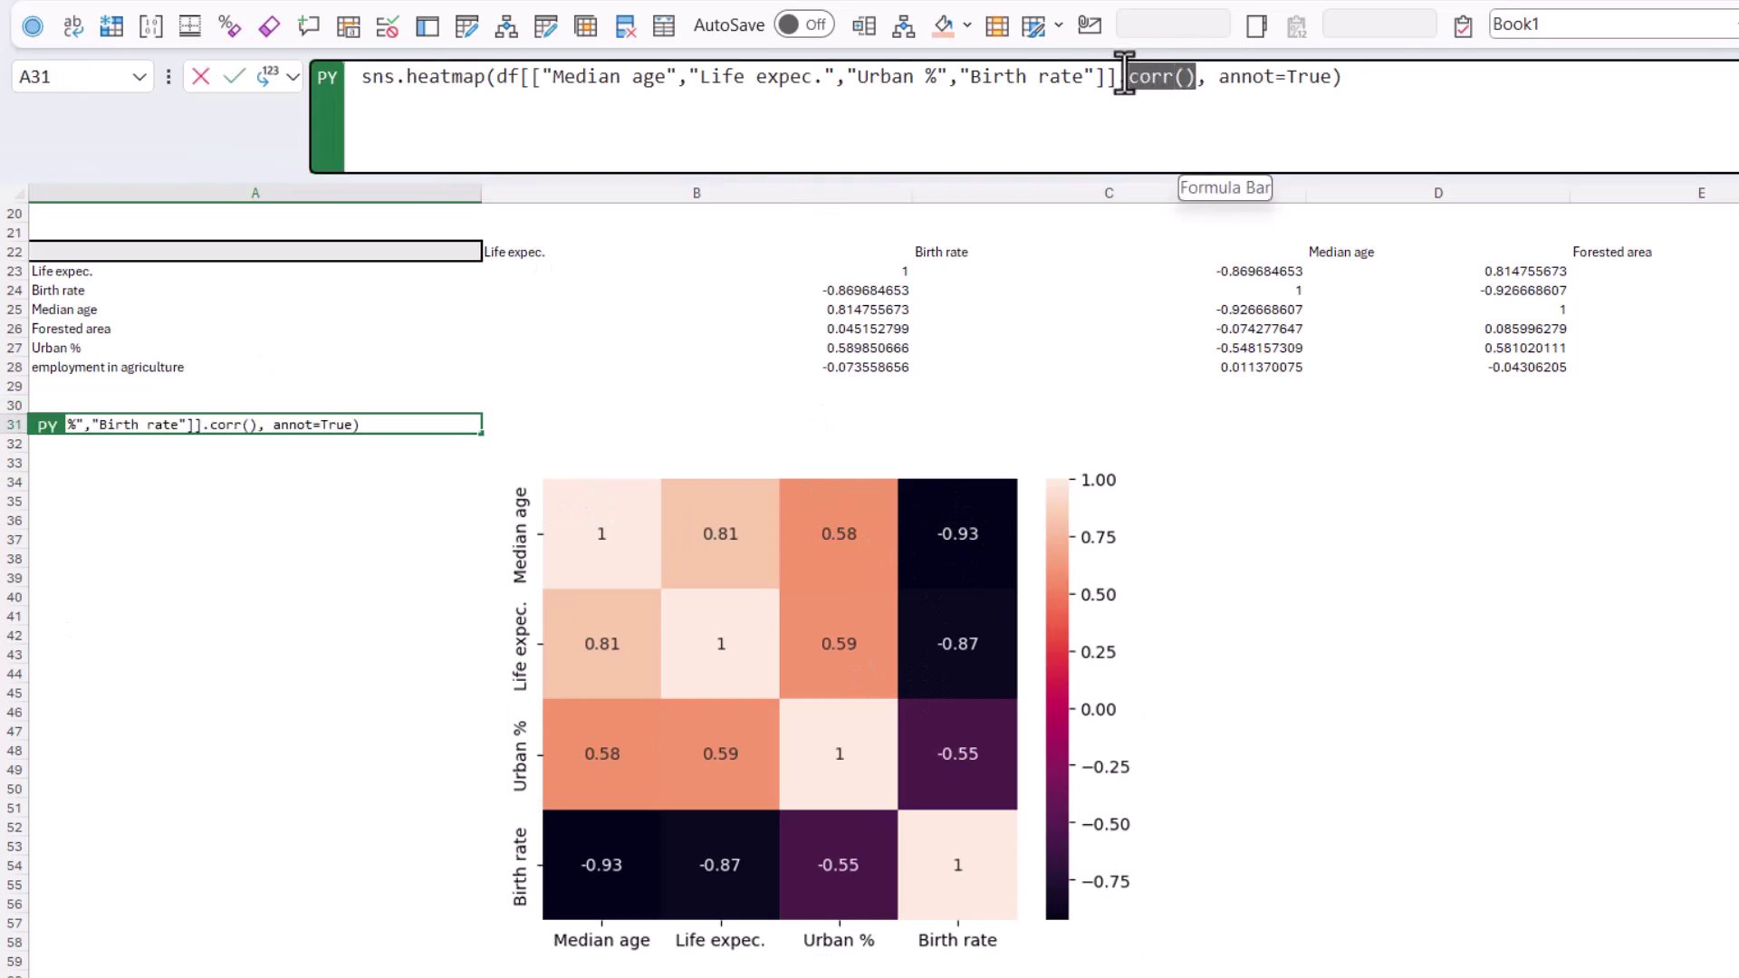
left_click(1198, 84)
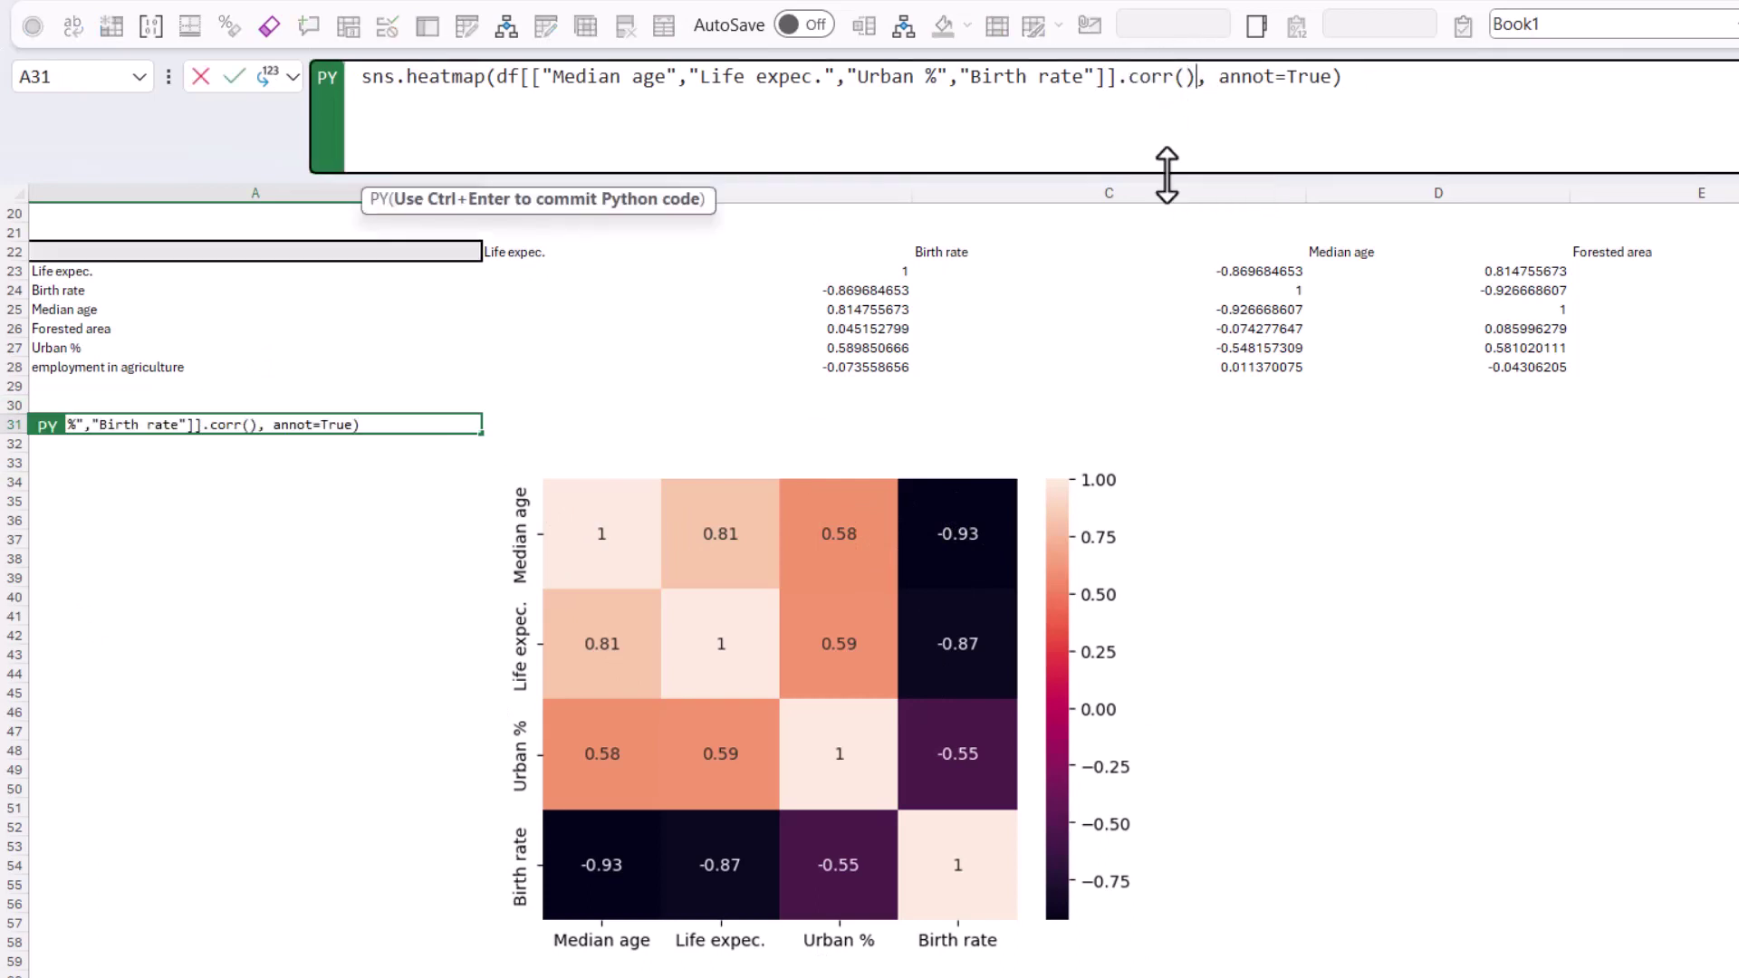
type(".round()")
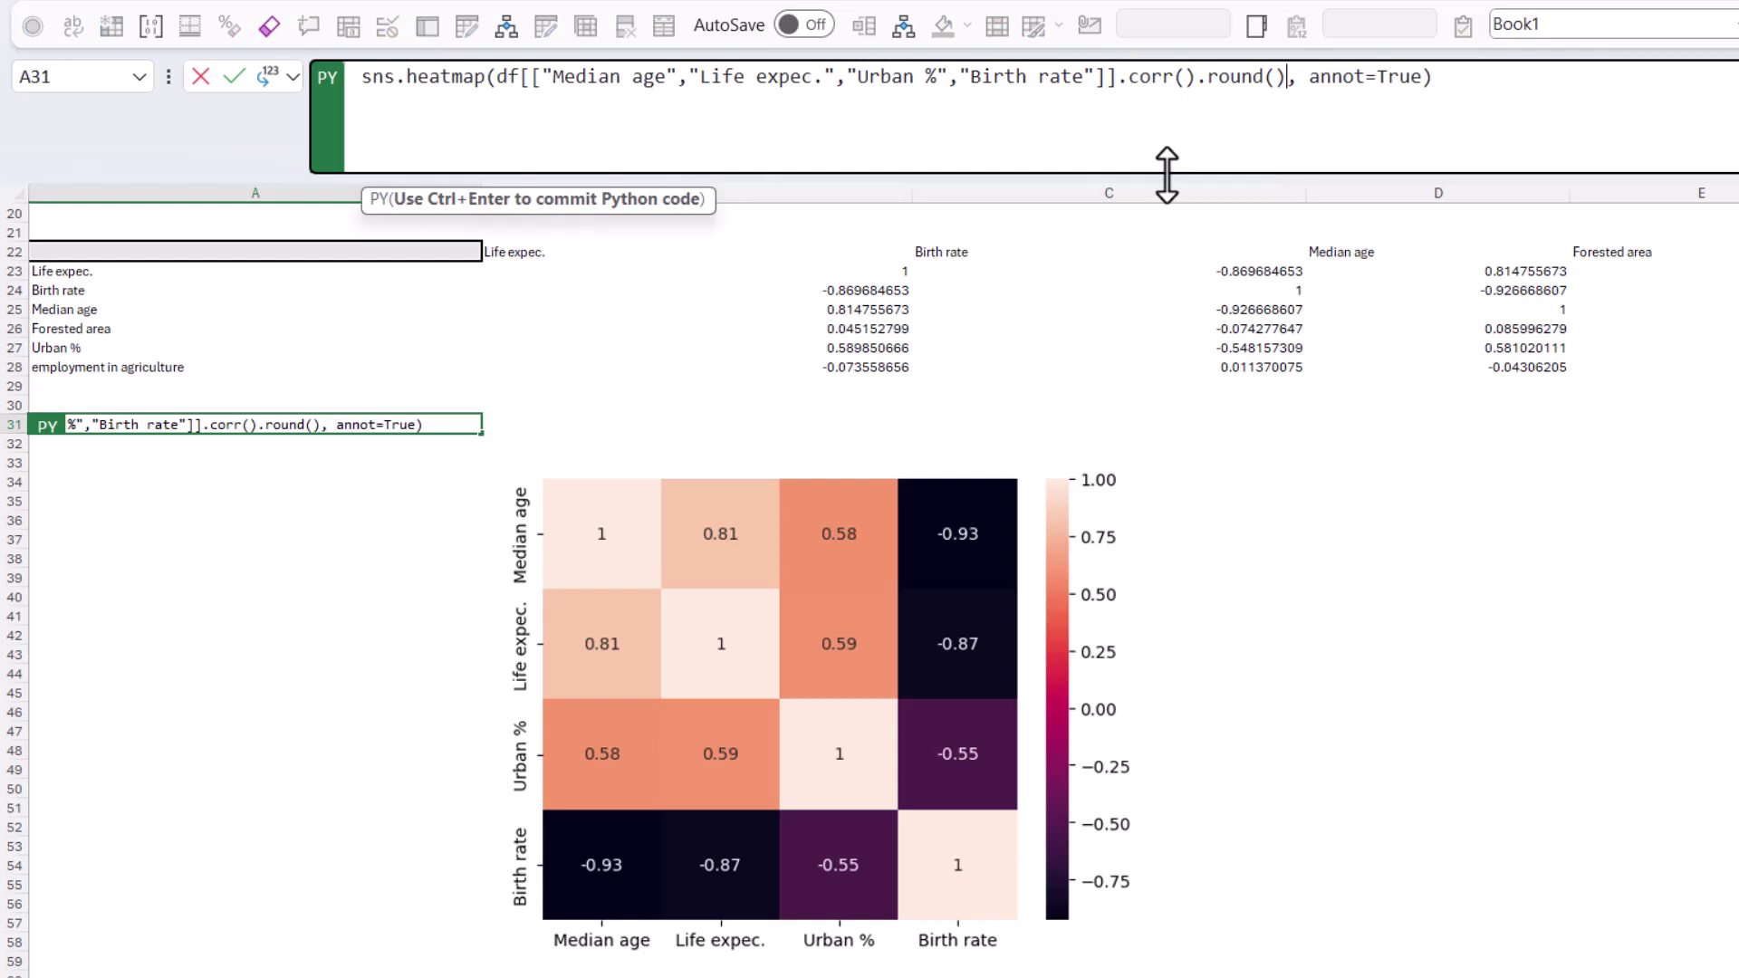
type(")")
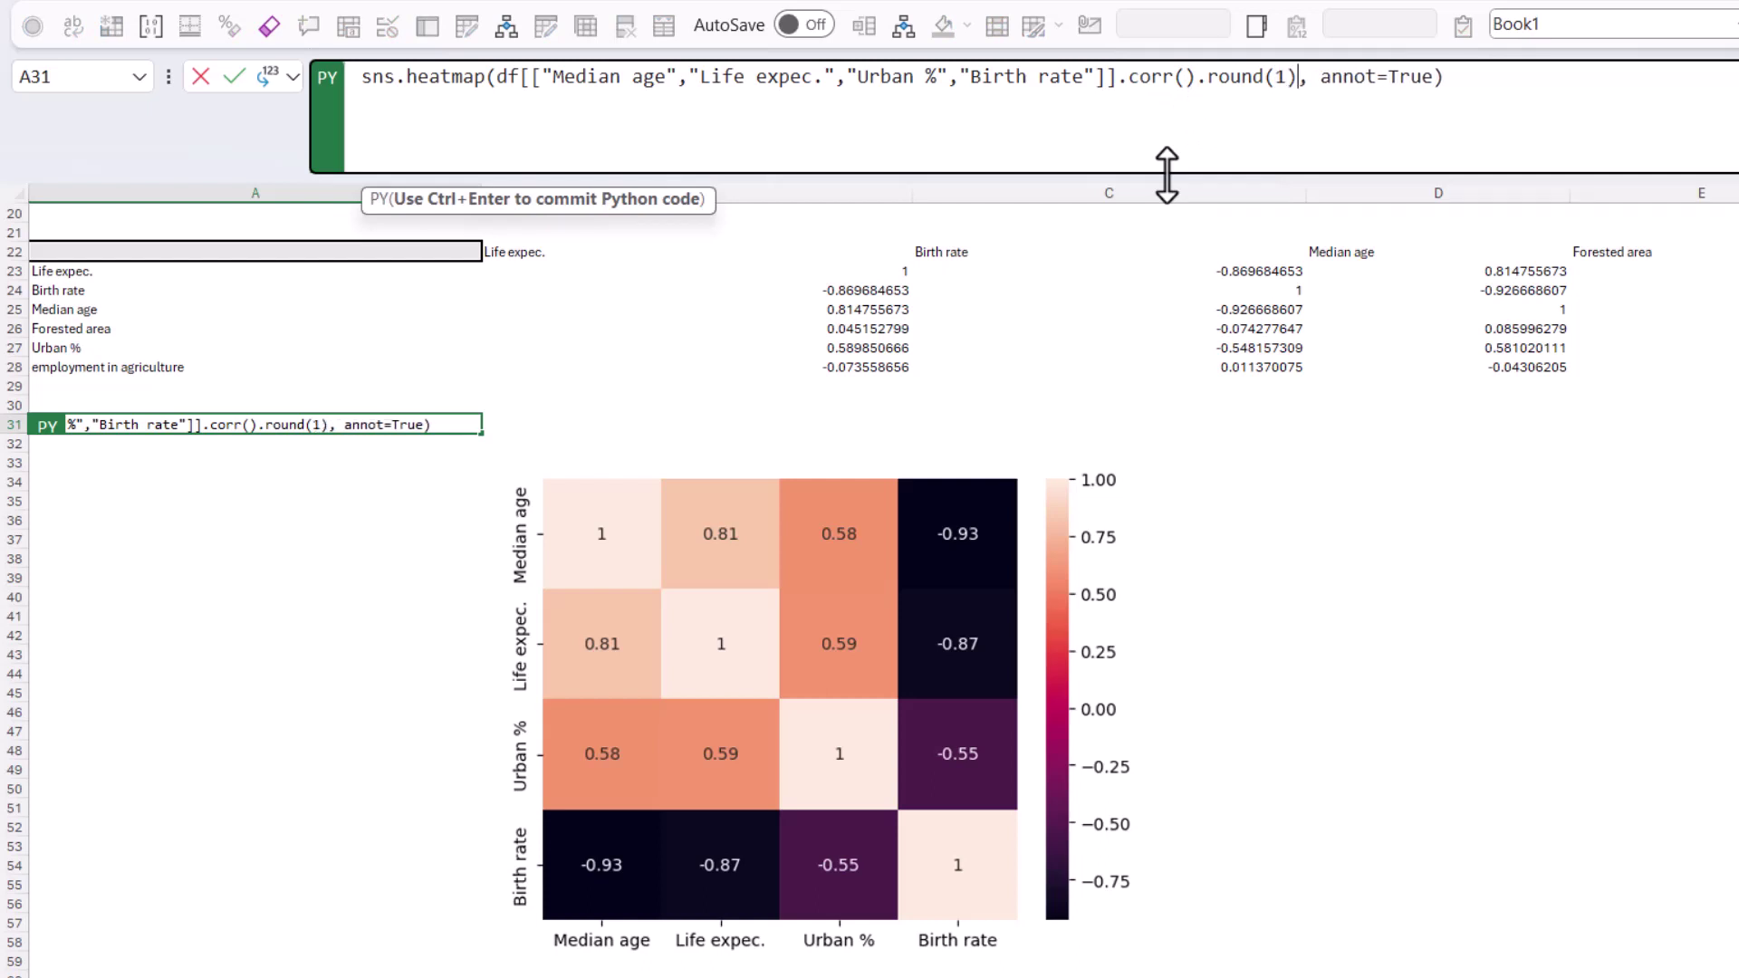
key("ctrl+Return")
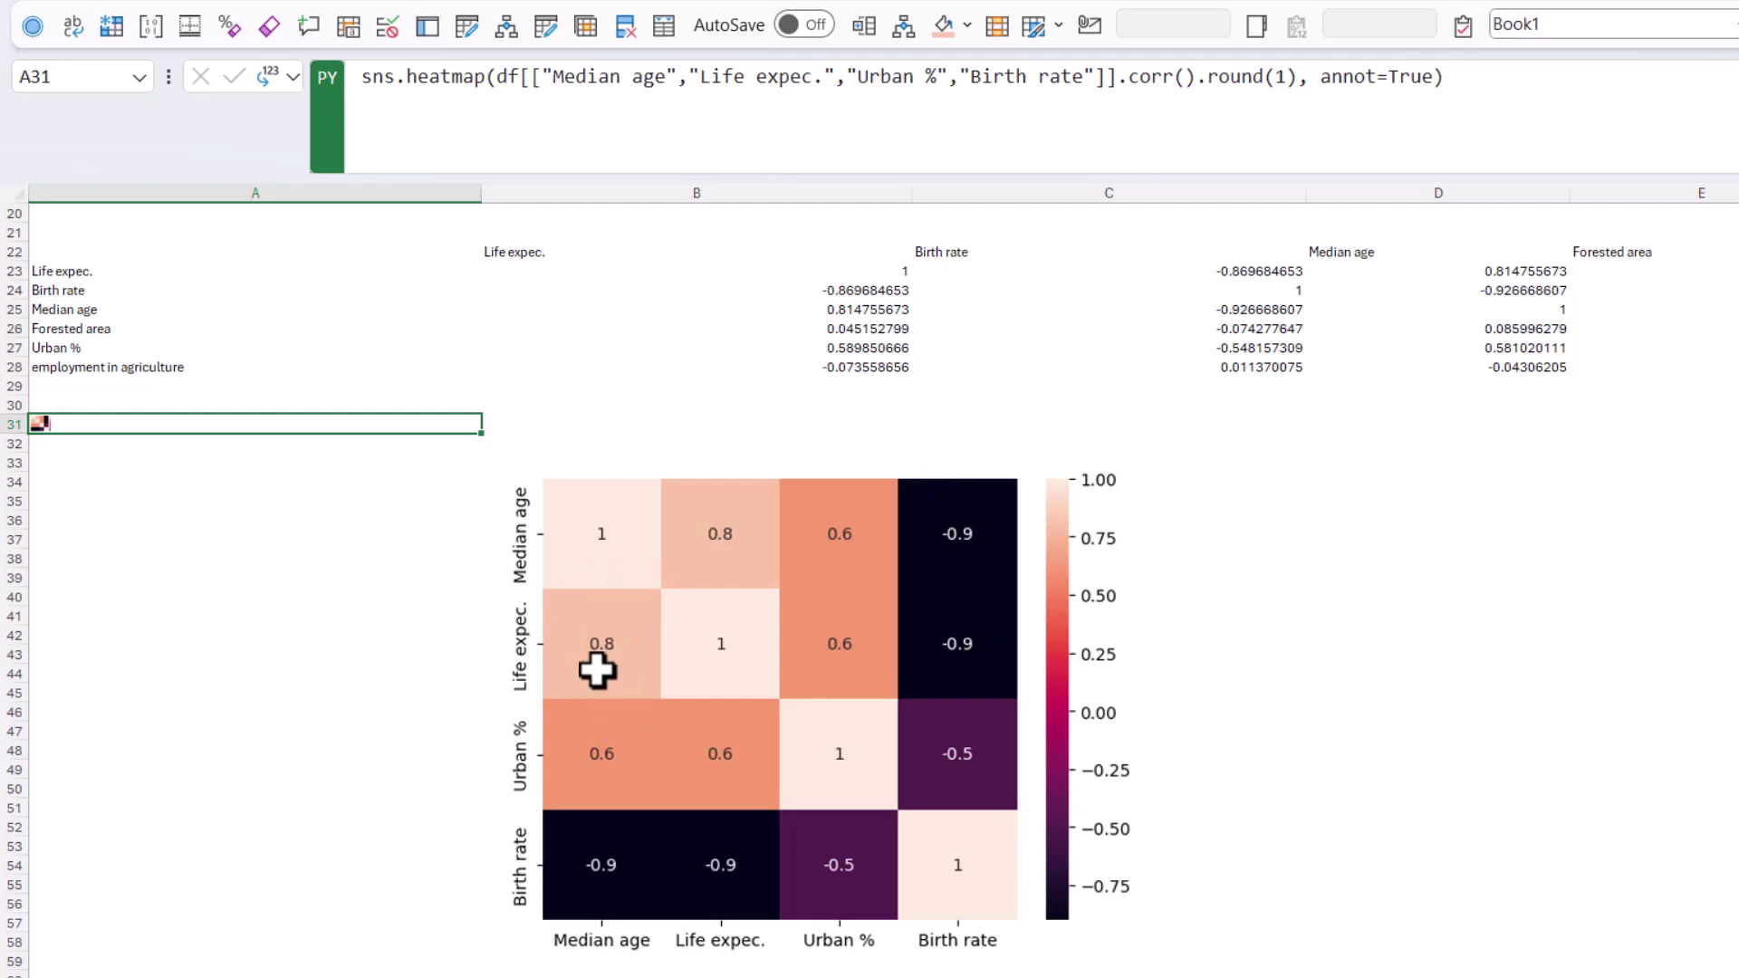
scroll(597, 671, "up", 5)
left_click(722, 594)
Scroll to the top of Charts and review the KDE, joint and violin plot code.
scroll(715, 543, "up", 3)
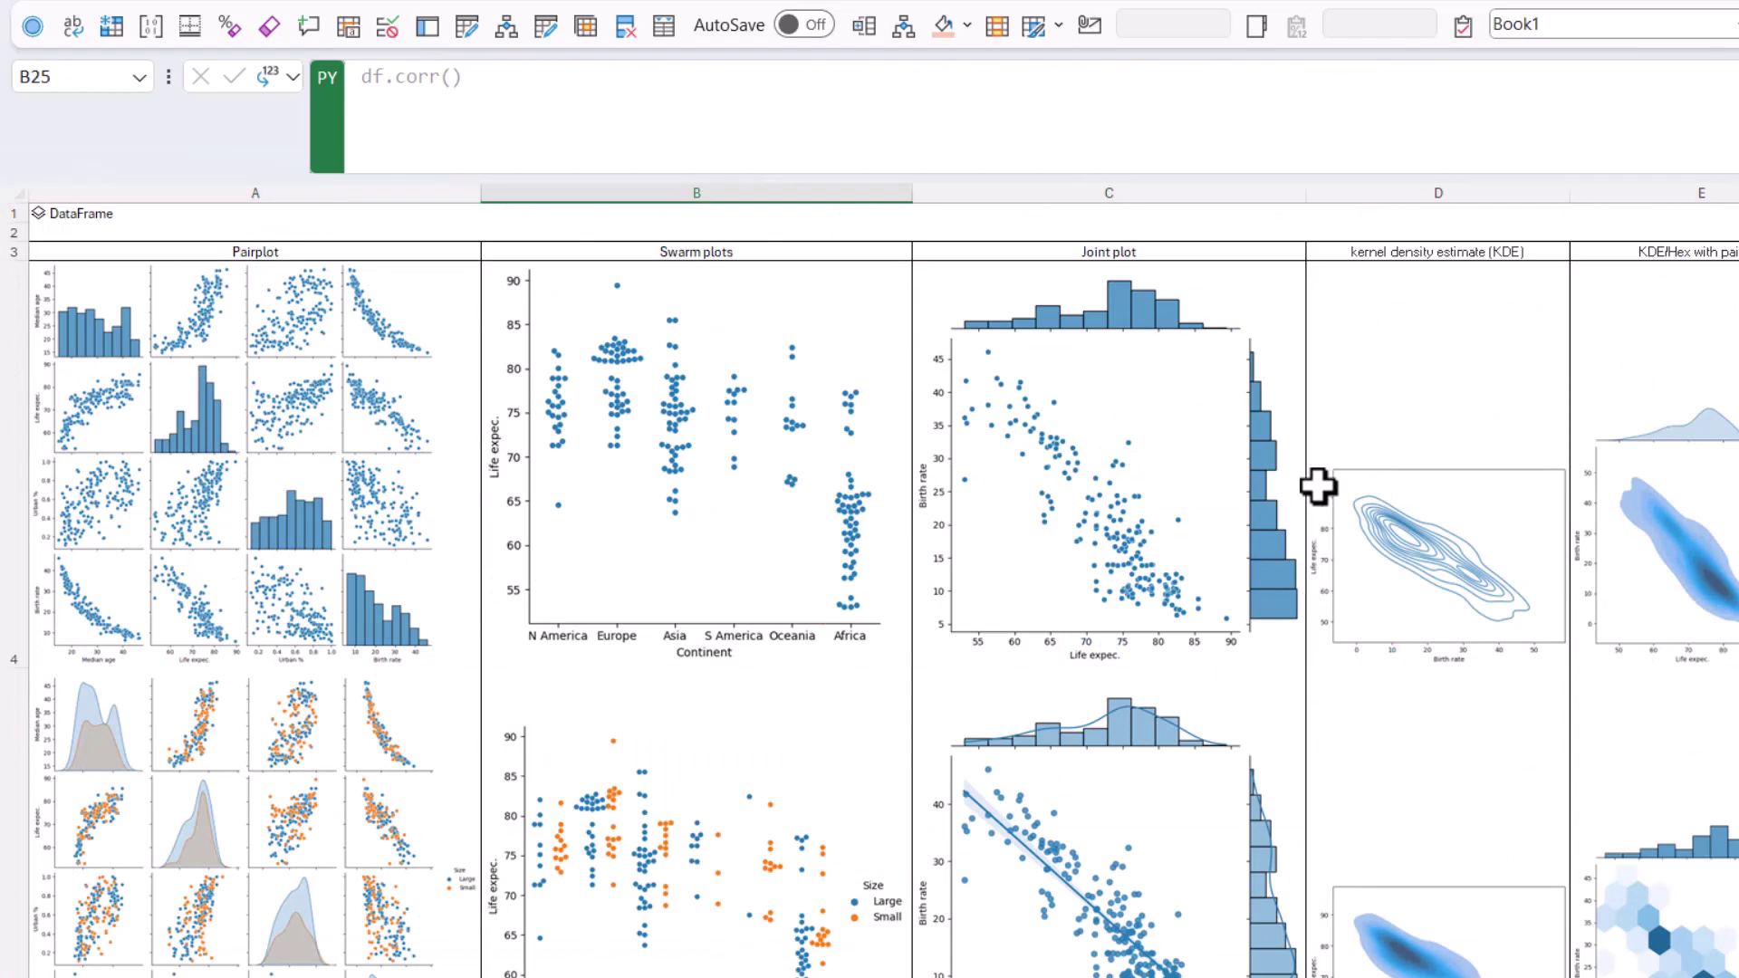
left_click(1449, 407)
left_click(1637, 412)
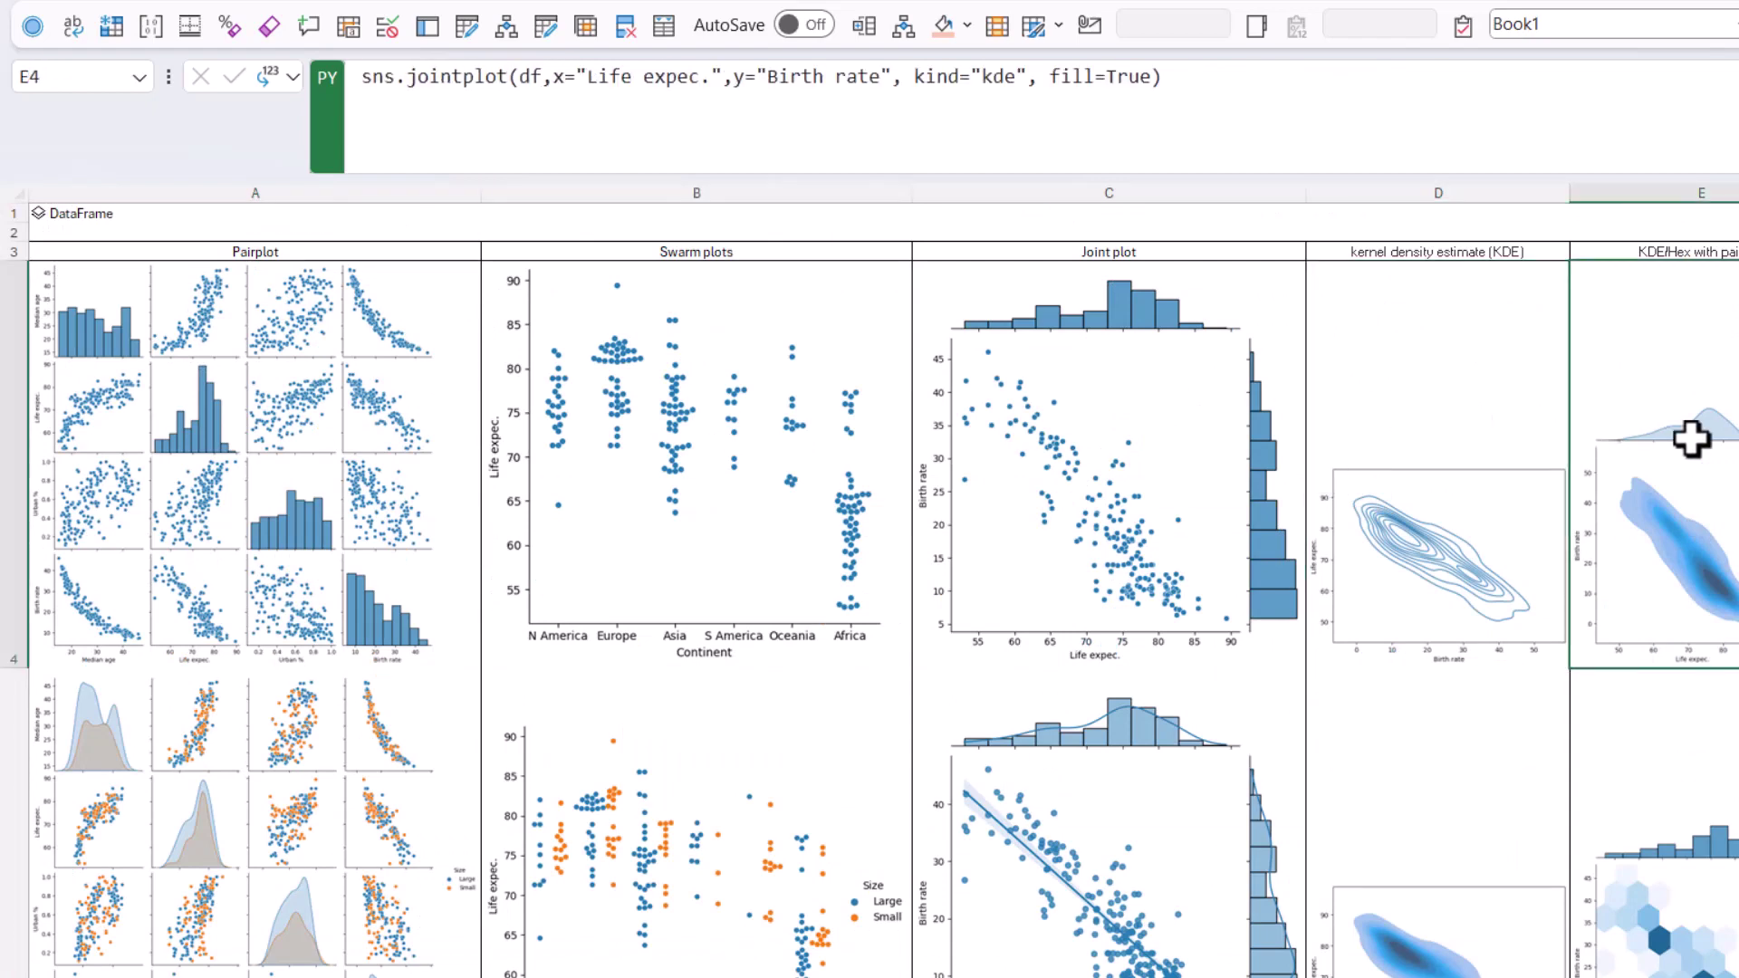
key("Right")
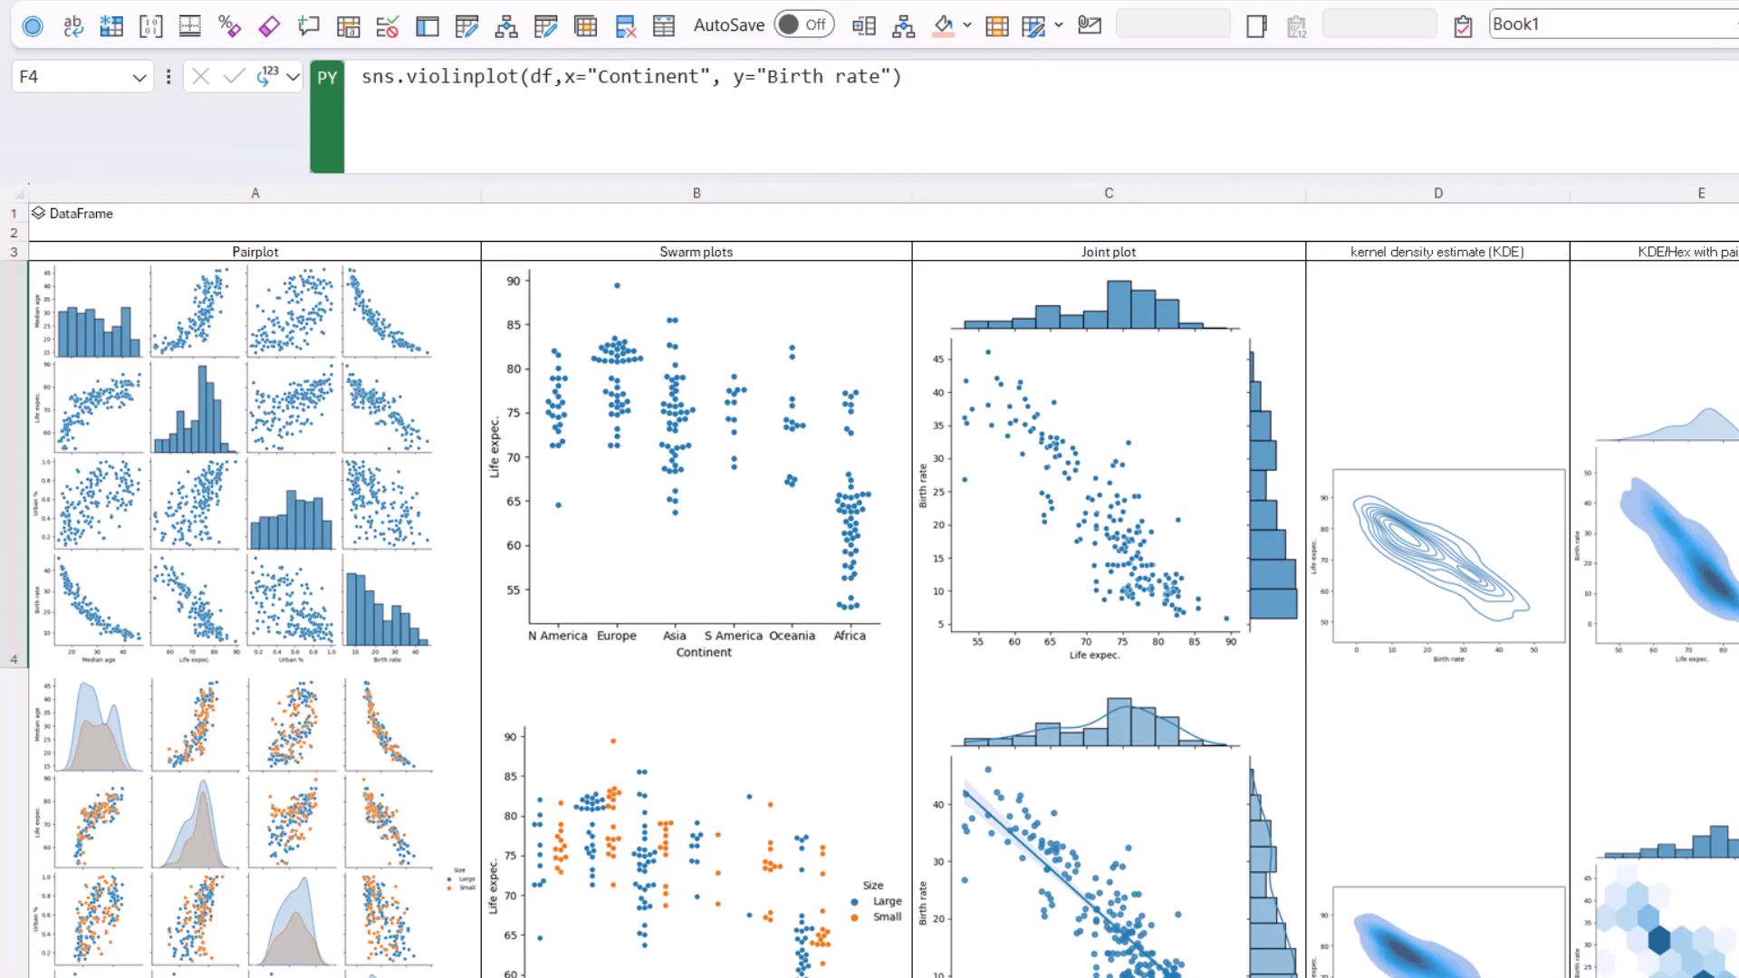